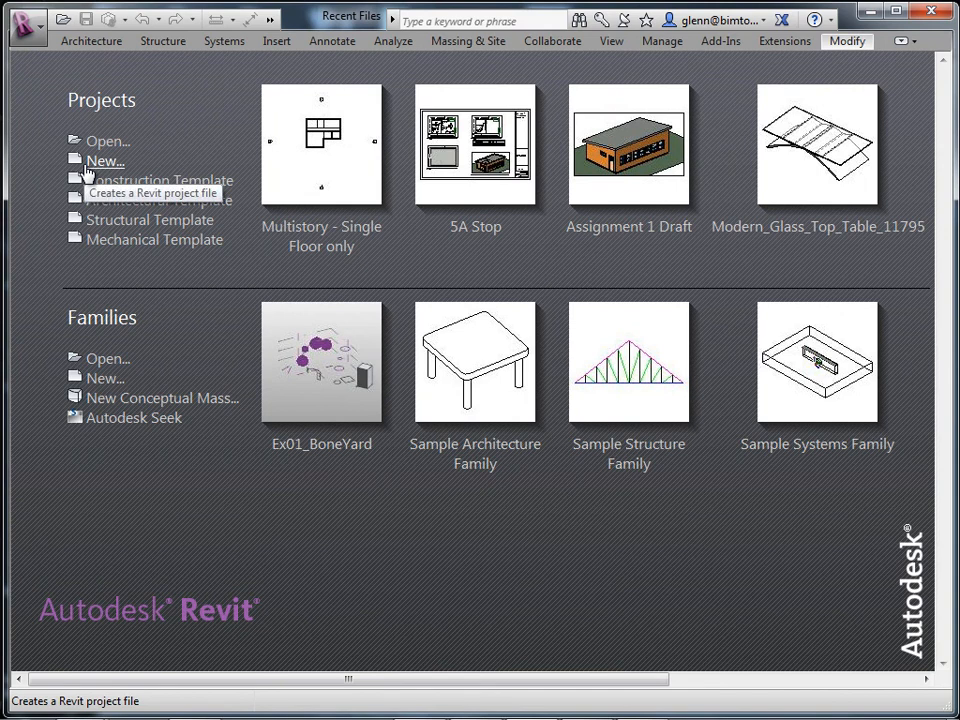
Create a new project from the Architectural Template
left_click(86, 164)
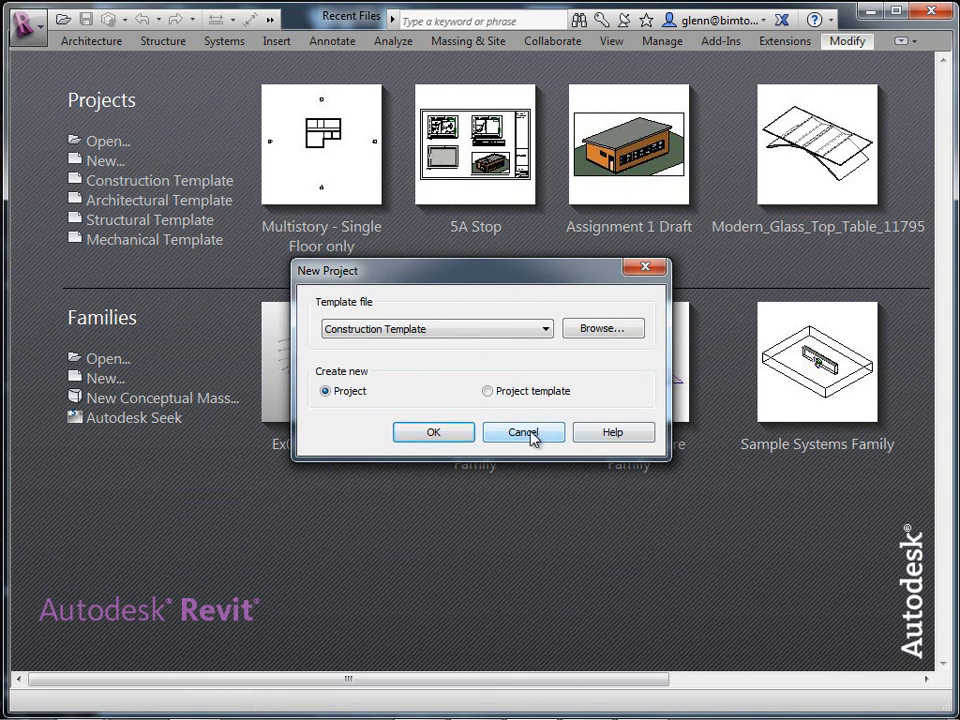
left_click(508, 331)
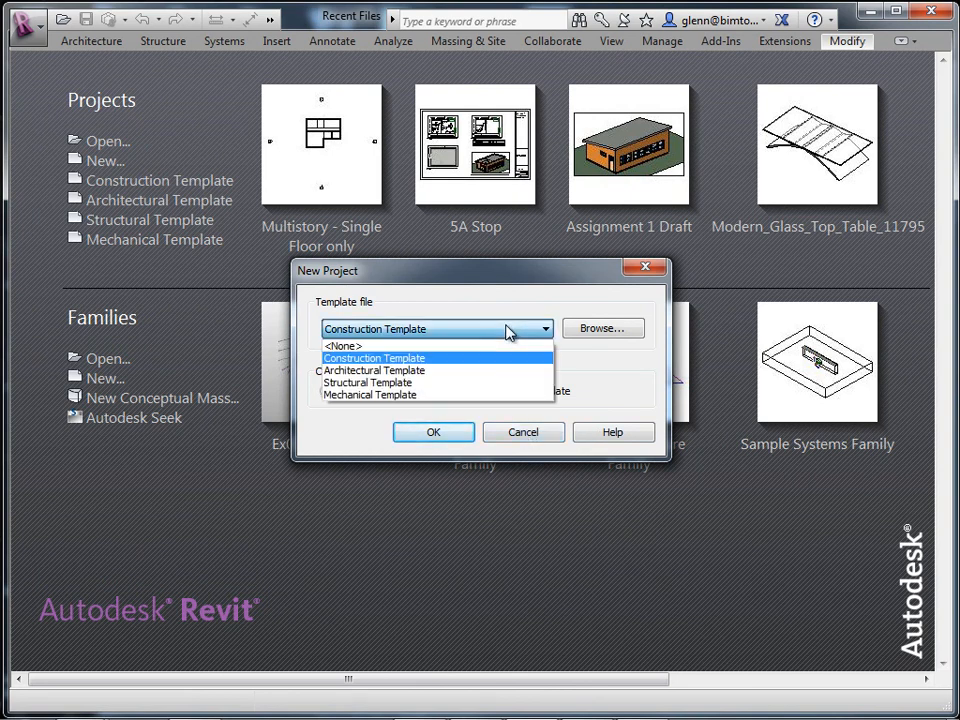
left_click(436, 381)
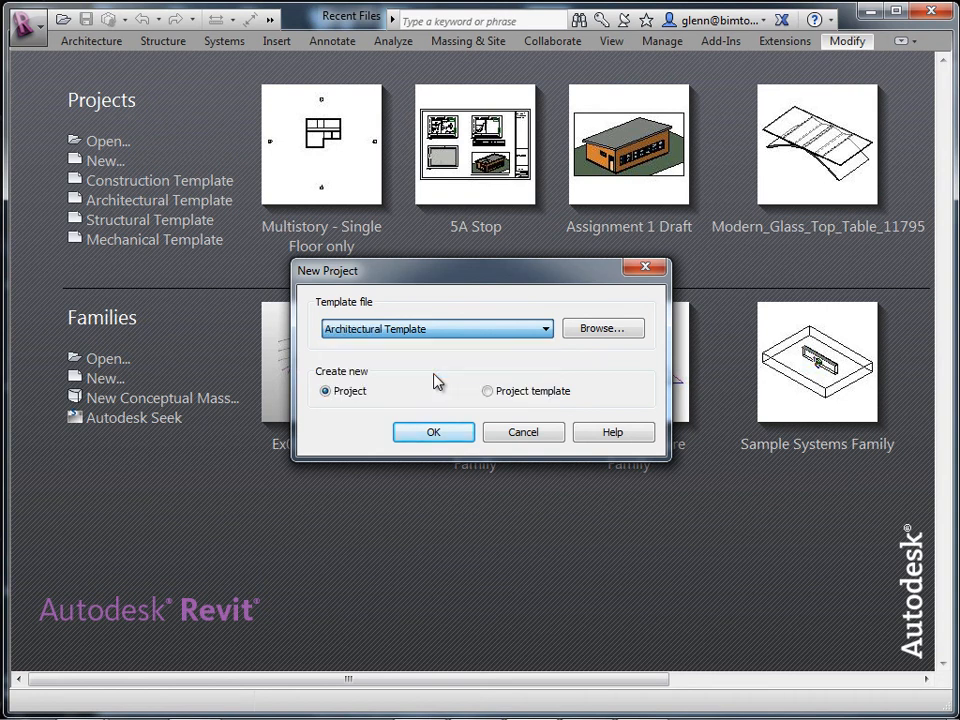
left_click(445, 438)
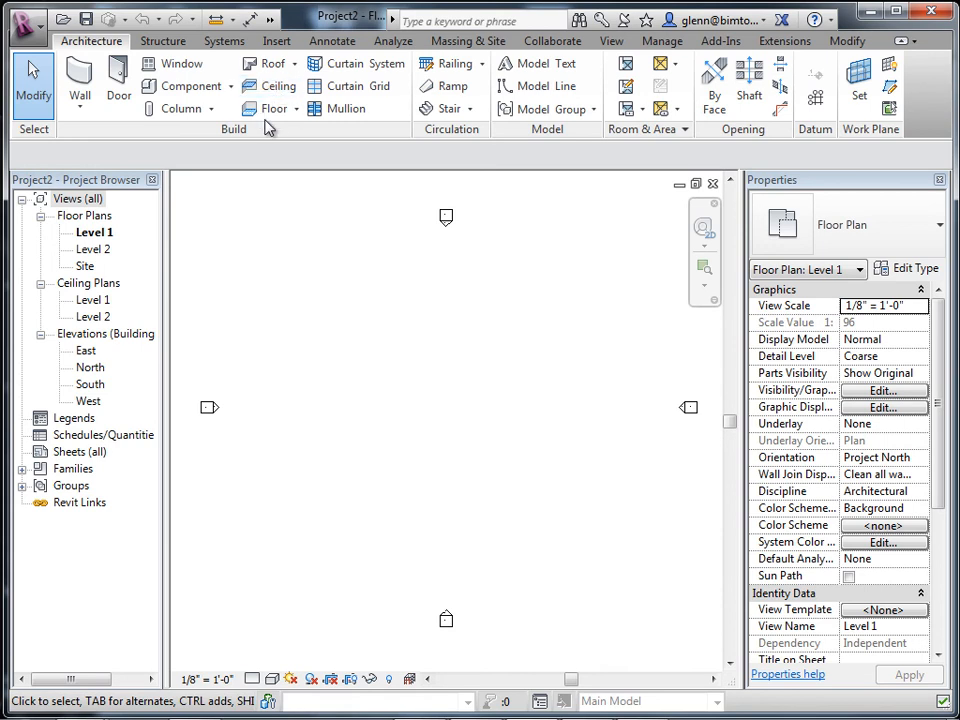
Start an architectural floor on Level 1 and sketch a rectangular boundary about 41'-6" wide by 46'-0" high
left_click(296, 112)
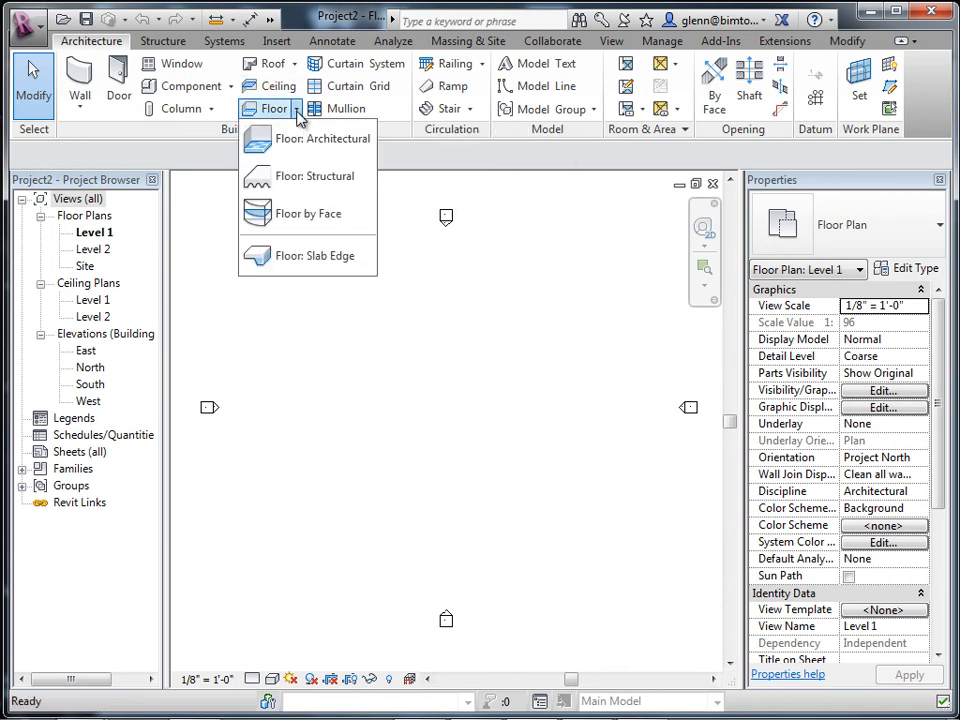
left_click(298, 138)
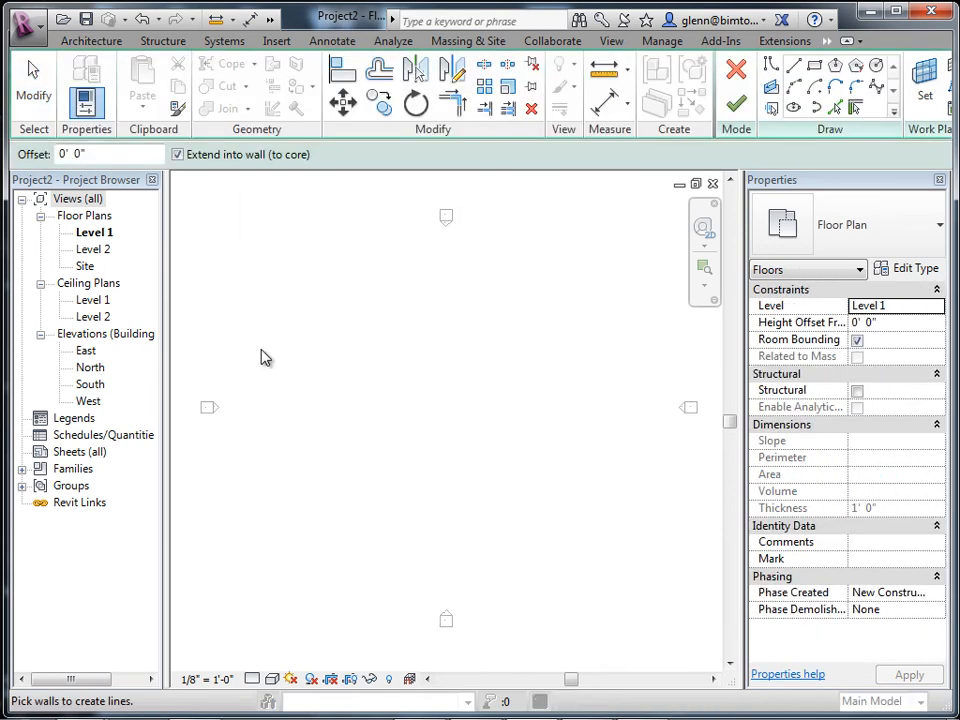
left_click(814, 65)
left_click(249, 321)
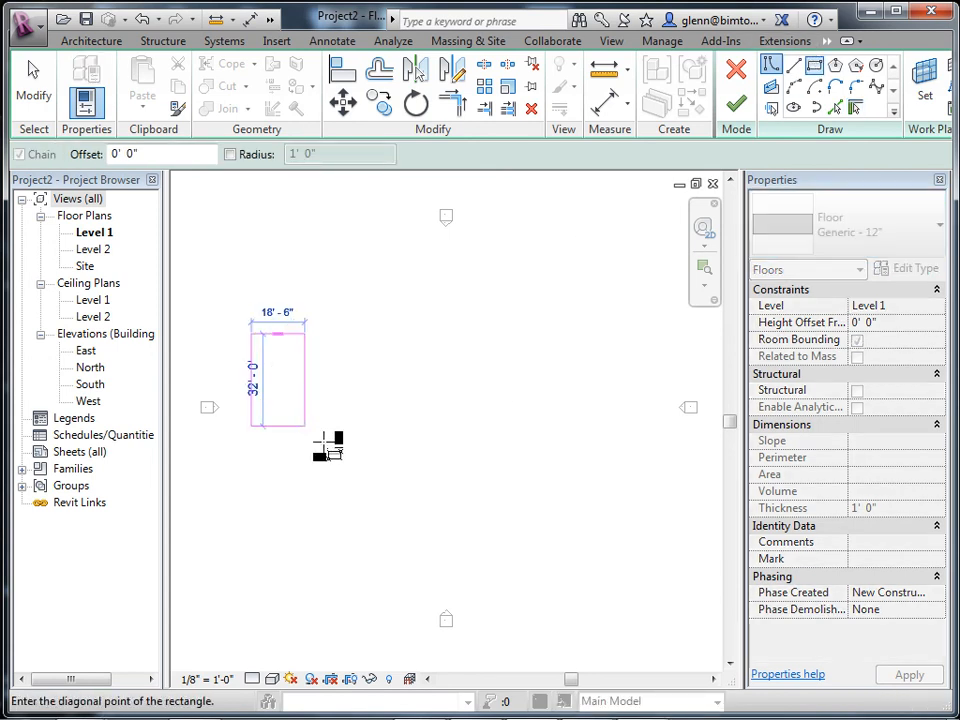
left_click(370, 465)
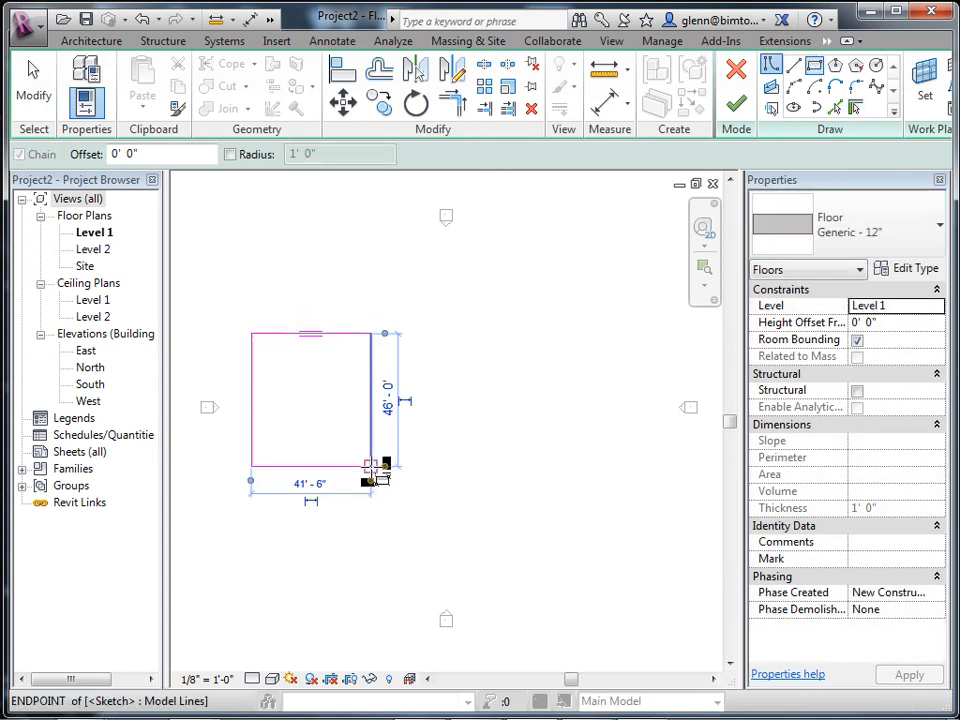
Duplicate the Generic - 12" floor type as "Site" and open the material selection for its structure layer
left_click(934, 271)
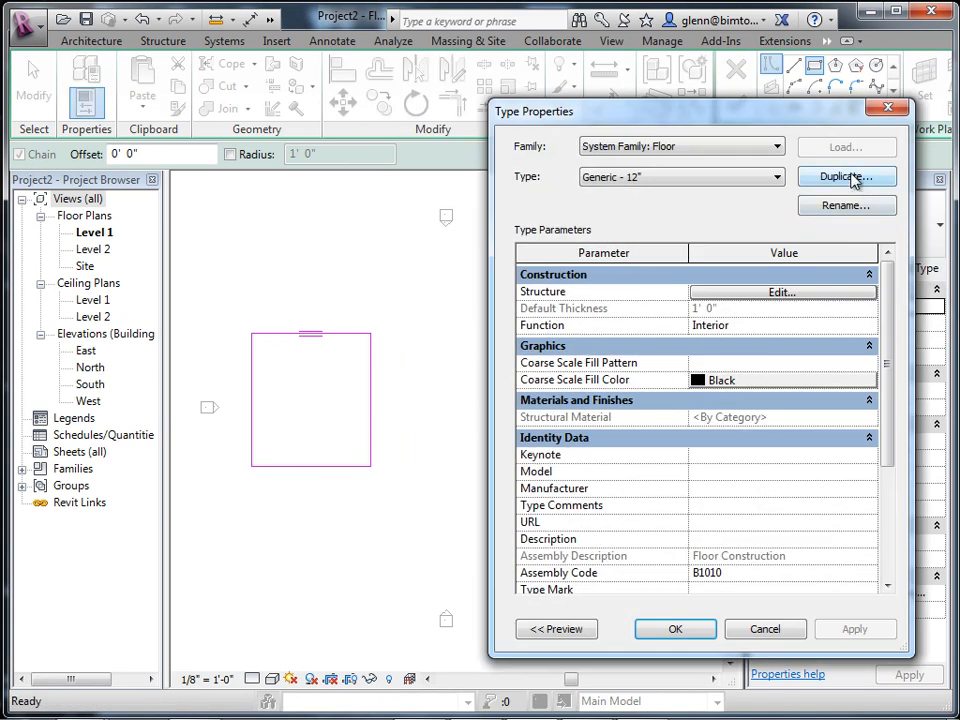
left_click(846, 177)
type("Site")
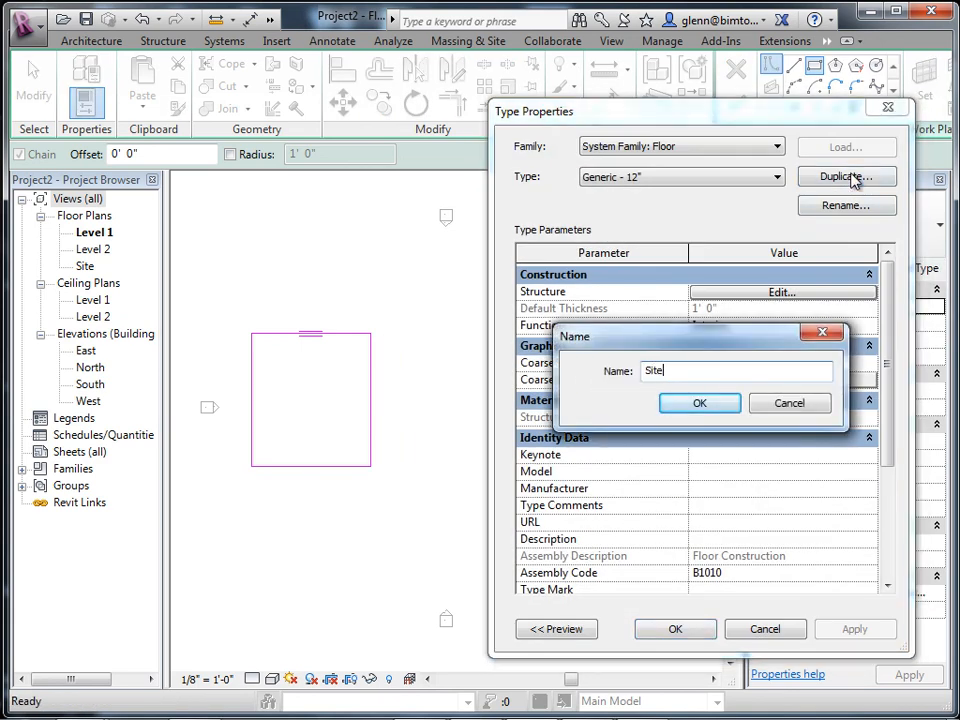
left_click(700, 403)
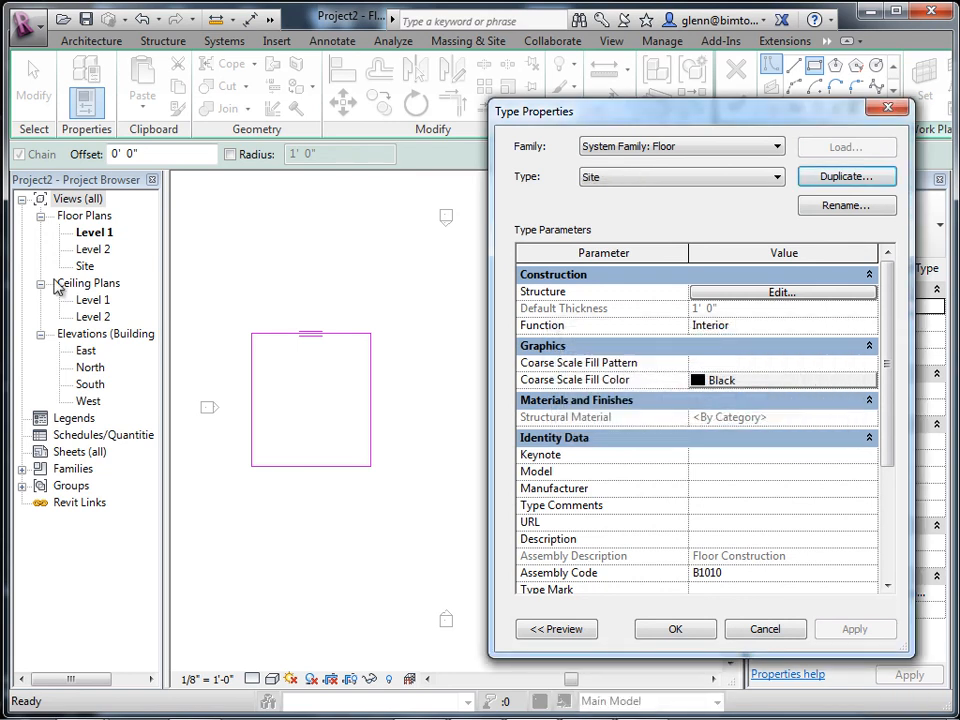
left_click(714, 293)
left_click(665, 305)
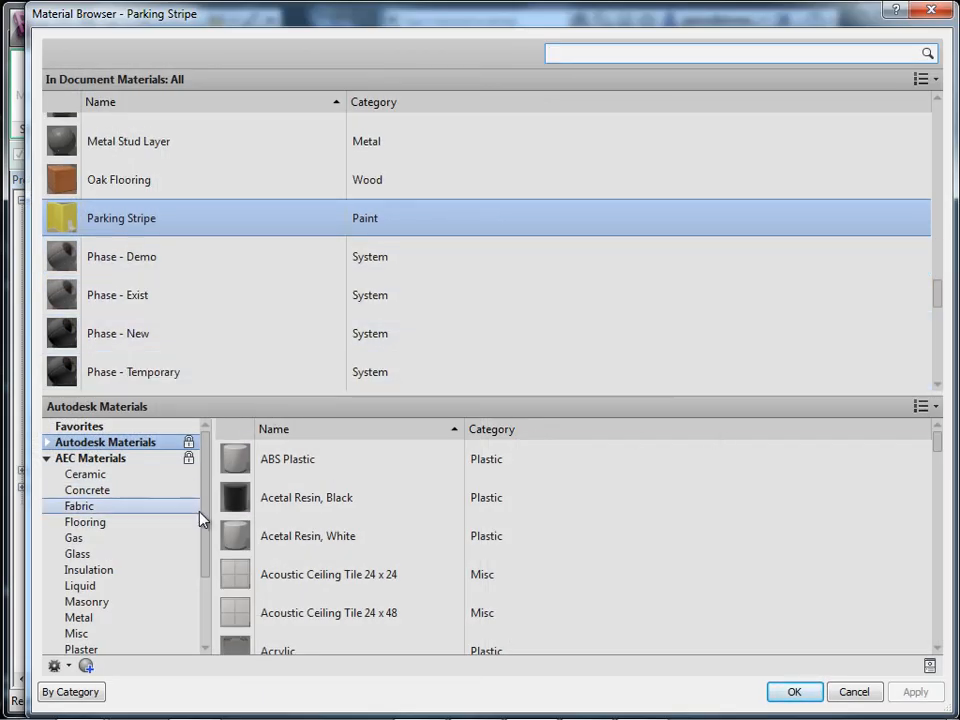
Try to add the Earth material from the Misc category of Autodesk Materials to the project
scroll(199, 516, "down", 2)
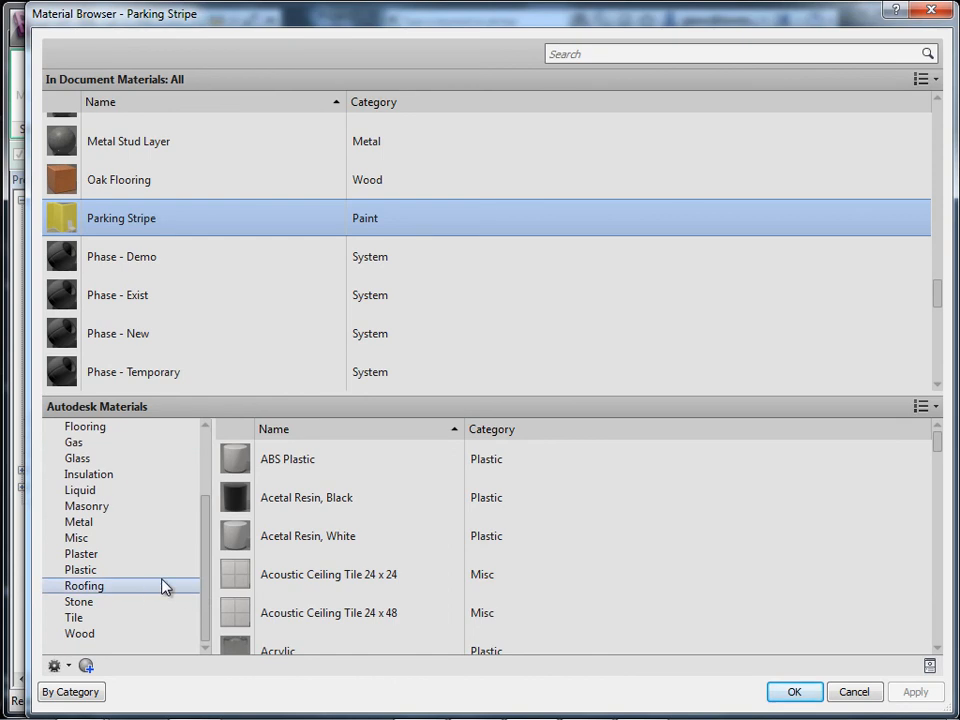
left_click_drag(204, 615, 203, 551)
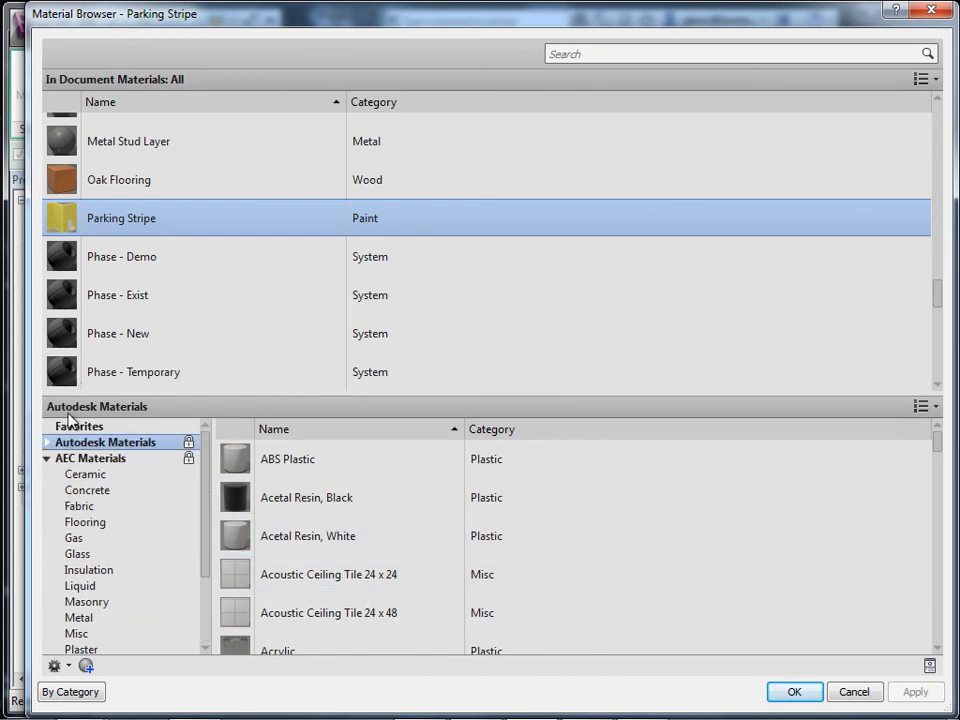
left_click(48, 442)
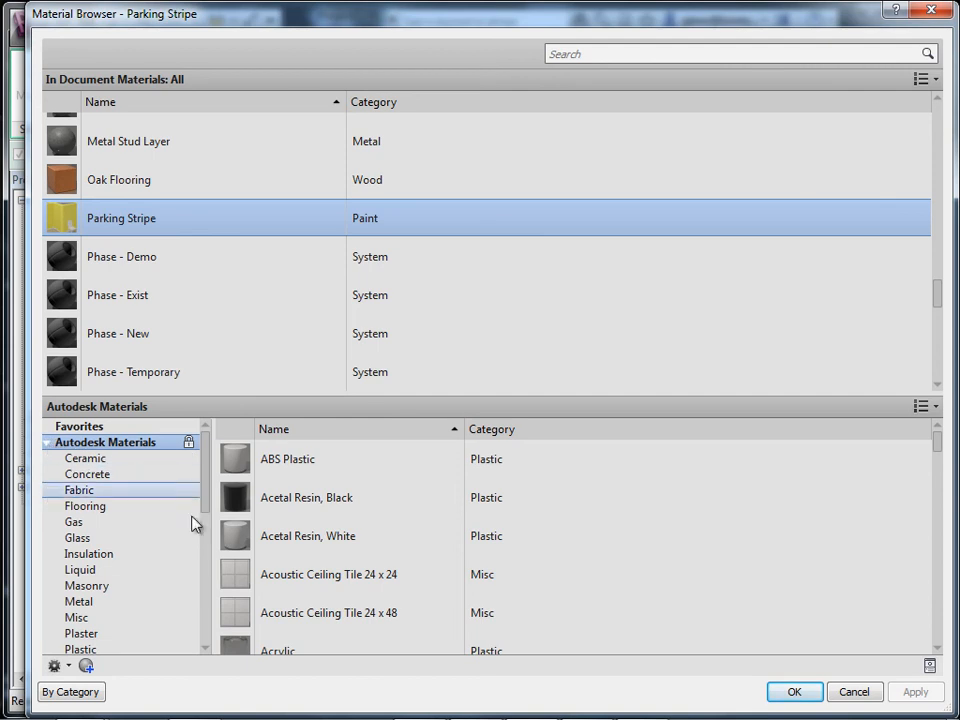
left_click_drag(207, 515, 208, 542)
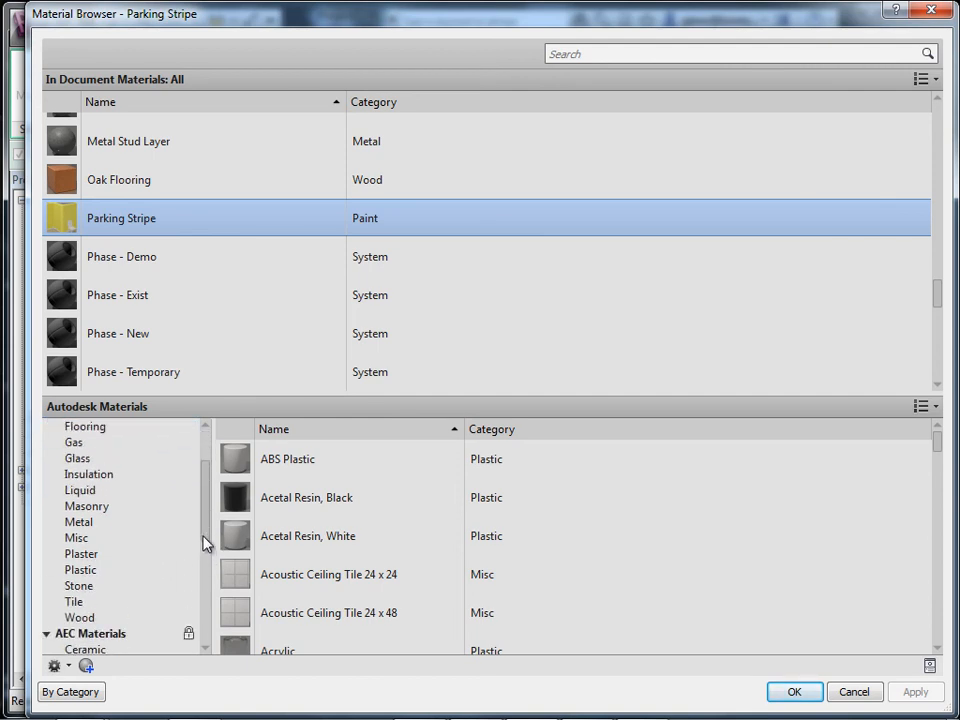
left_click(101, 540)
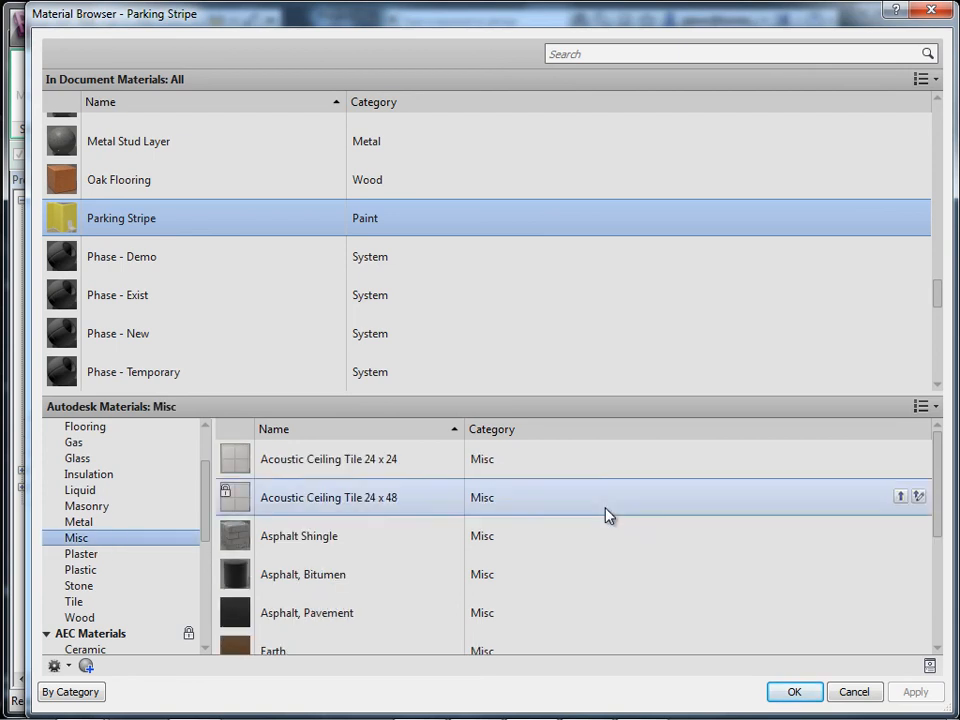
left_click_drag(944, 449, 934, 592)
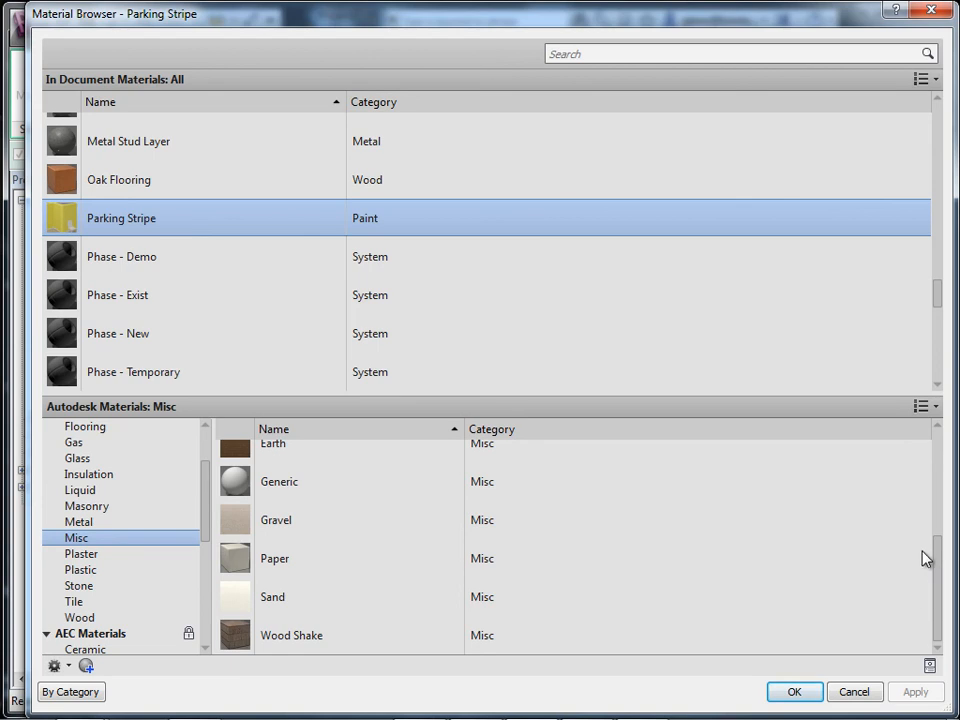
scroll(926, 540, "up", 1)
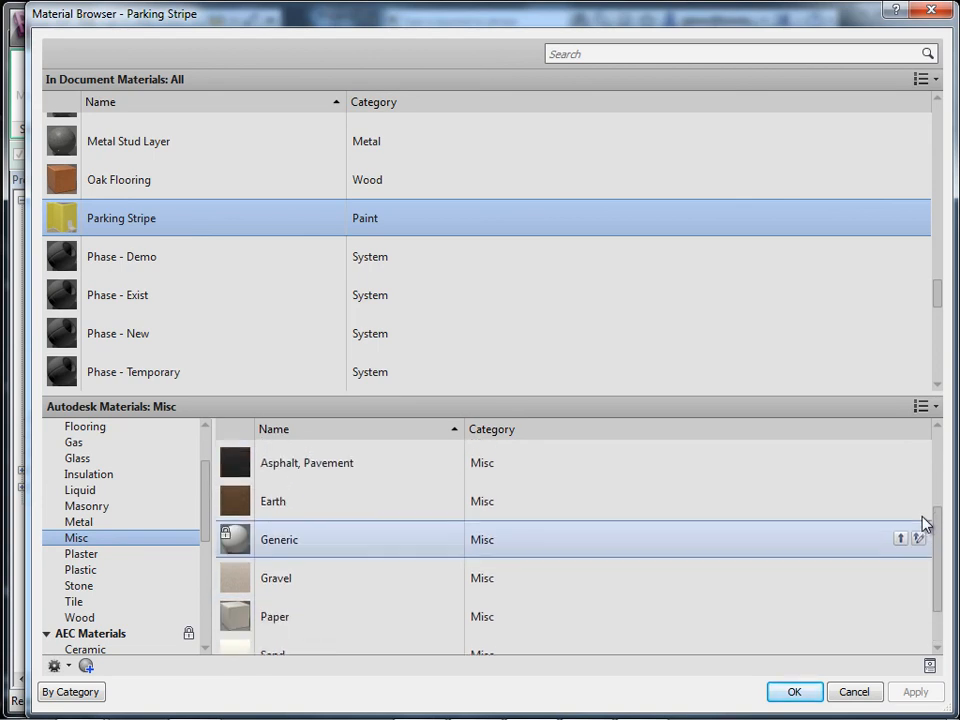
double_click(243, 512)
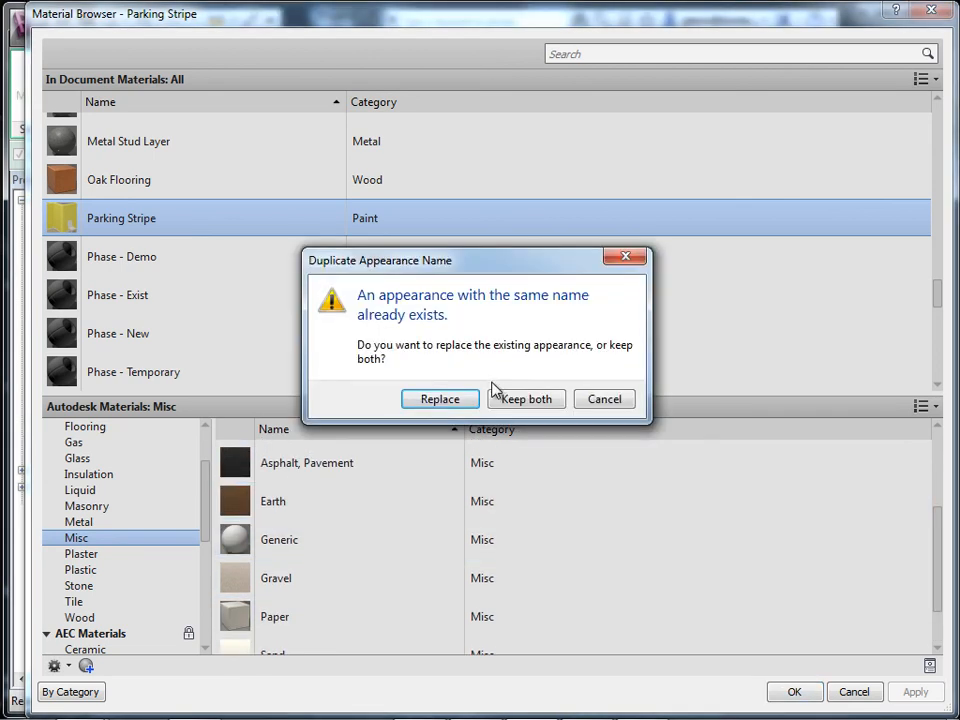
left_click(603, 399)
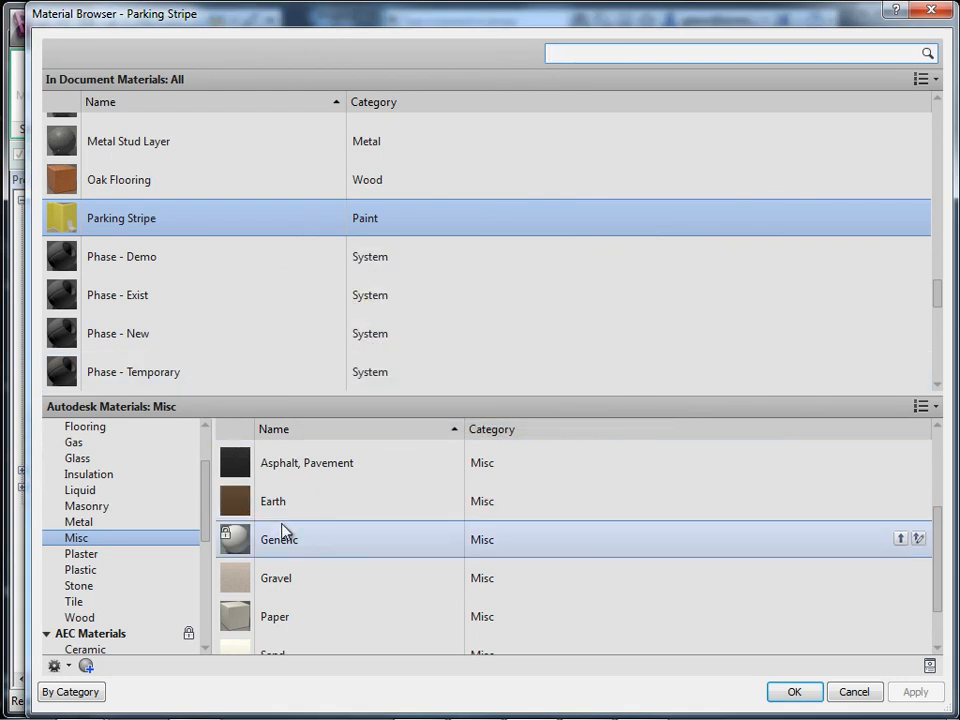
Look through the favorites, Autodesk concrete and fabric, and AEC flooring materials for a suitable ground material
left_click_drag(201, 525, 199, 456)
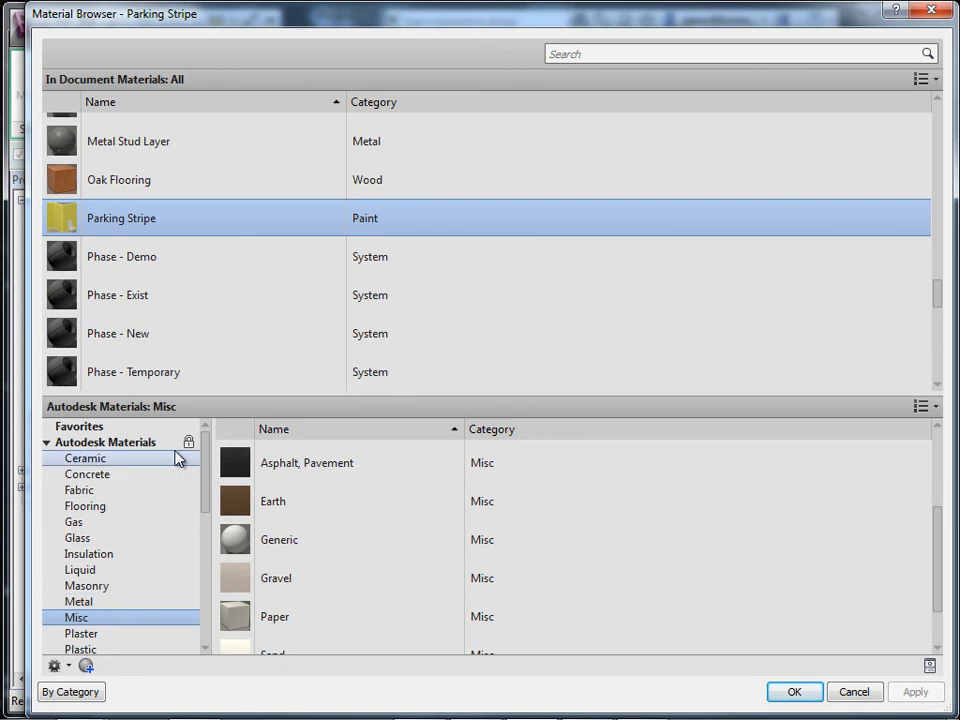
left_click(103, 427)
scroll(926, 320, "up", 1)
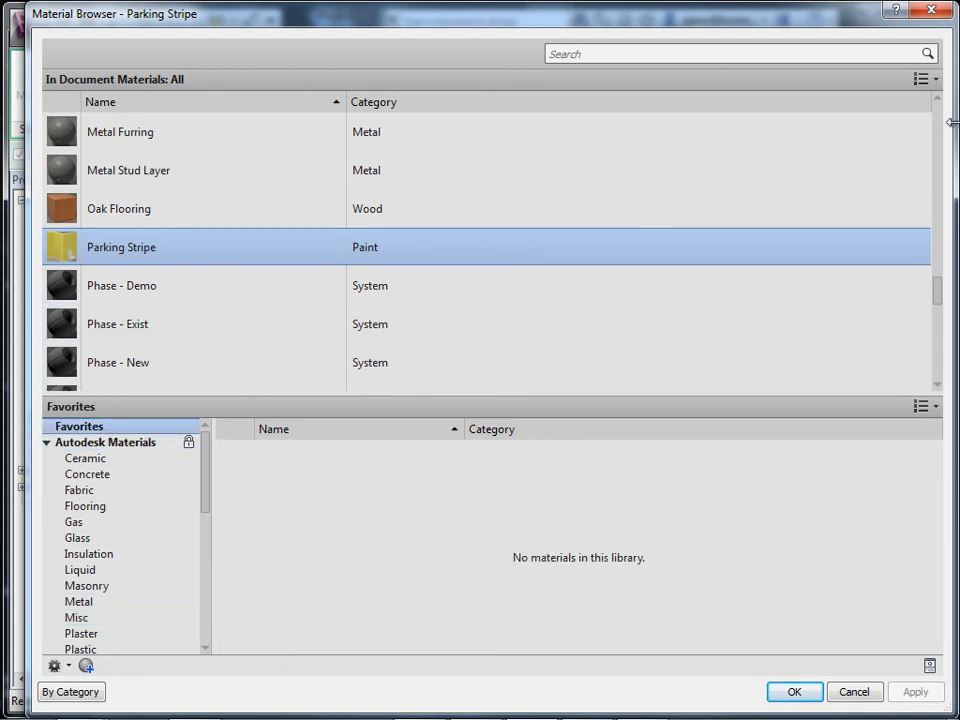
mouse_move(936, 300)
left_mouse_down()
mouse_move(940, 265)
mouse_move(937, 277)
left_mouse_up()
left_click(199, 478)
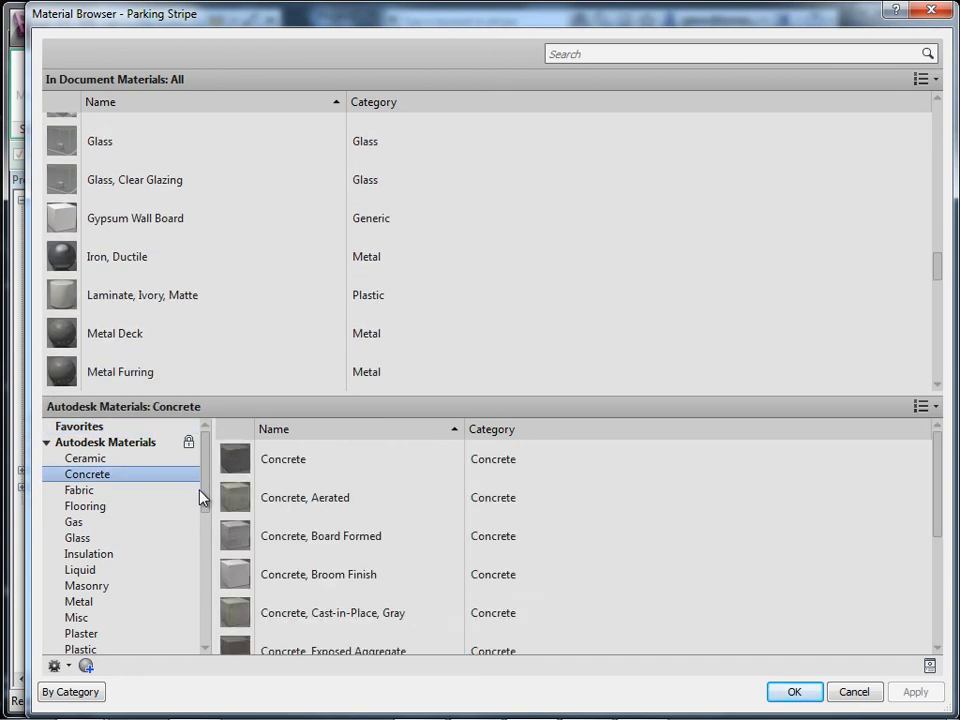
left_click(201, 490)
left_click_drag(207, 497, 197, 595)
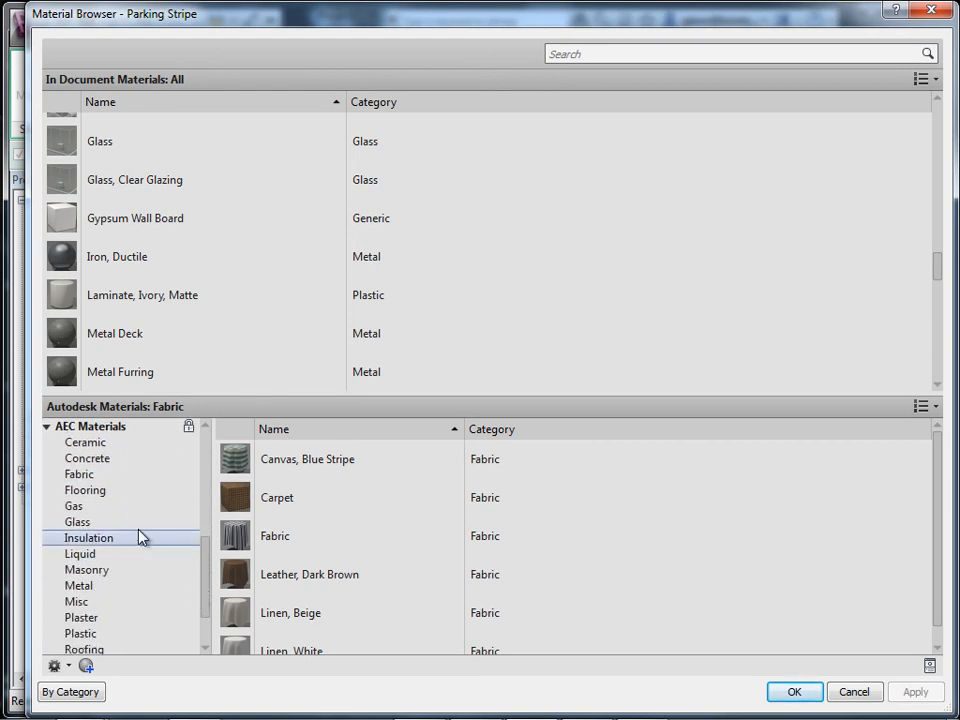
left_click(91, 490)
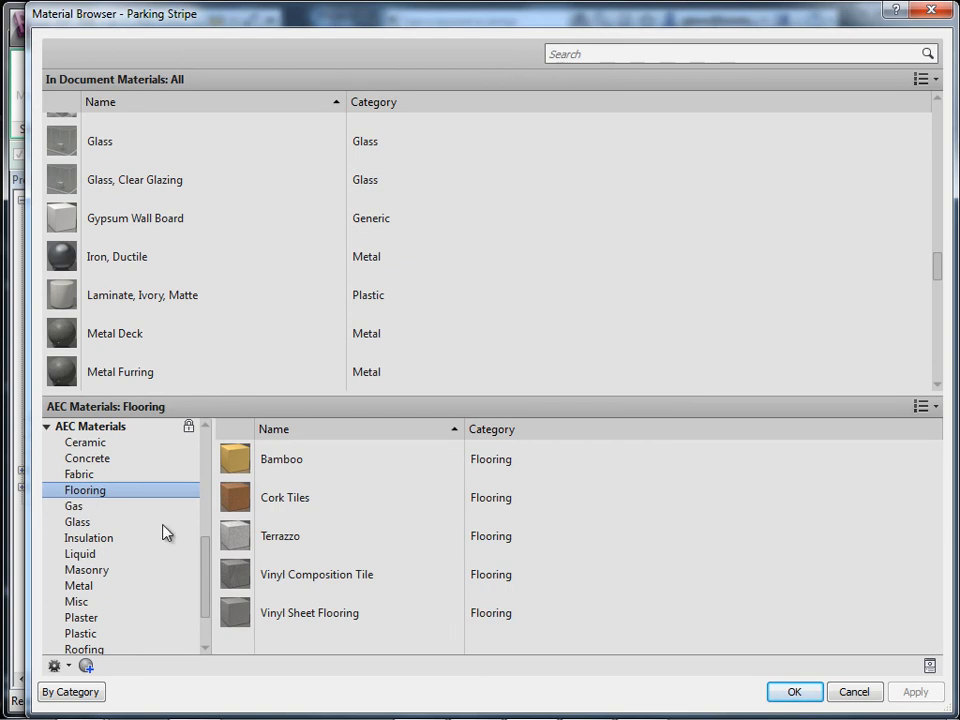
Add the Grass material from the Misc category of AEC Materials to the project
left_click_drag(206, 538, 206, 582)
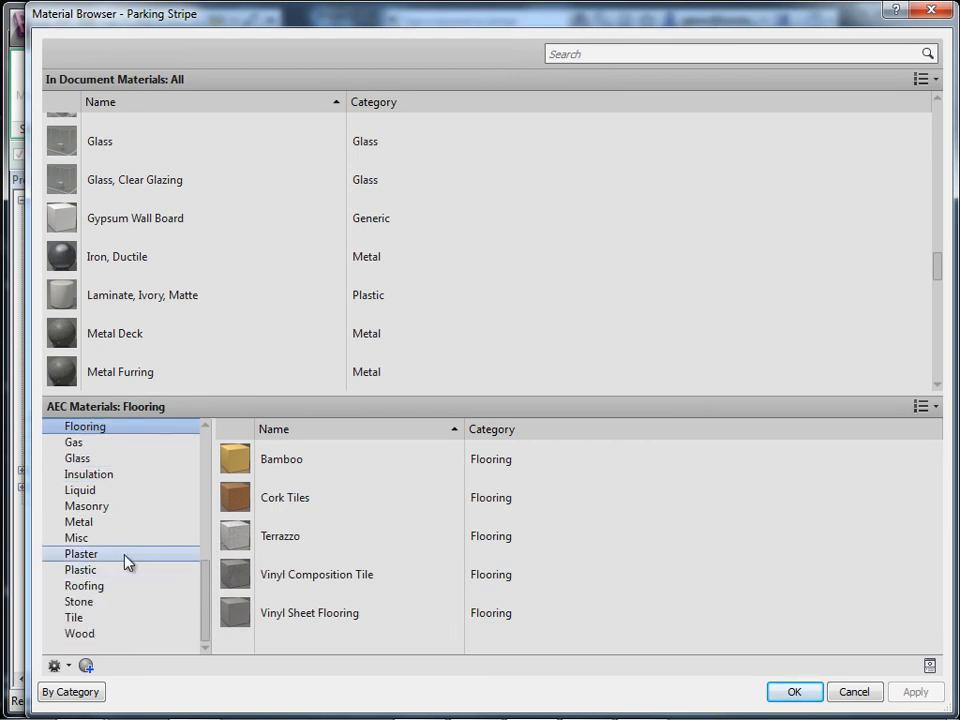
left_click(97, 540)
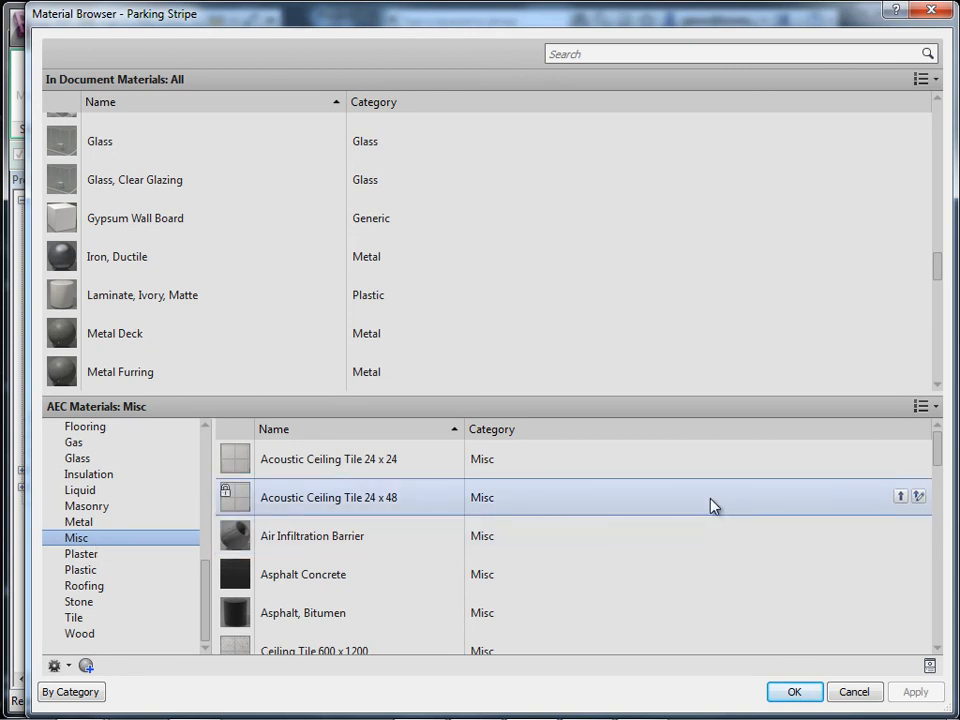
mouse_move(940, 455)
left_mouse_down()
mouse_move(930, 490)
mouse_move(929, 452)
left_mouse_up()
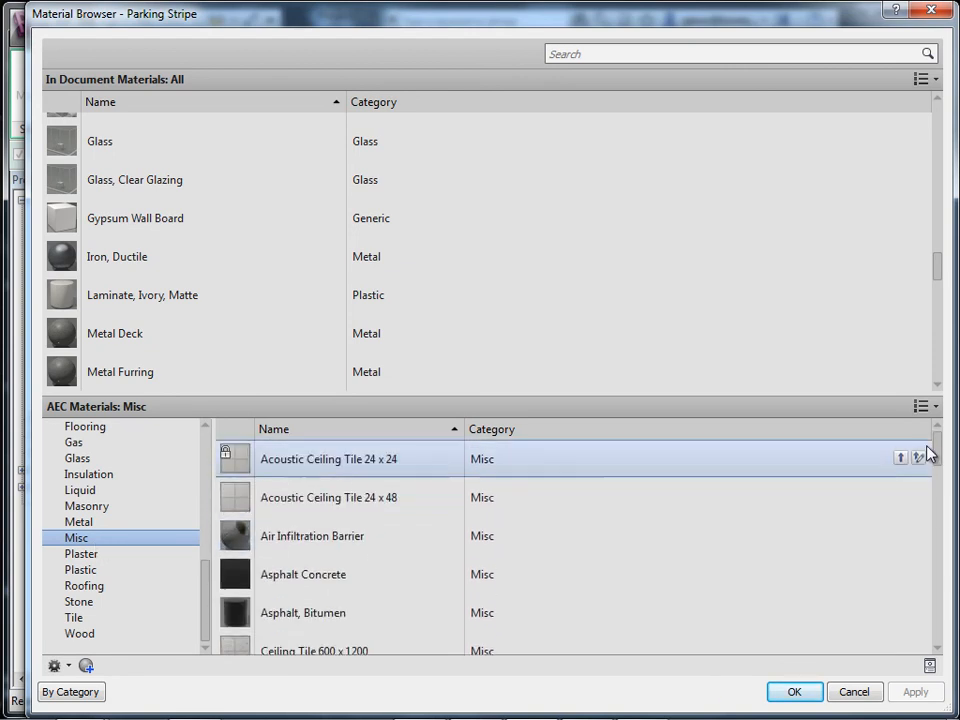
mouse_move(207, 630)
left_mouse_down()
mouse_move(208, 530)
mouse_move(210, 606)
left_mouse_up()
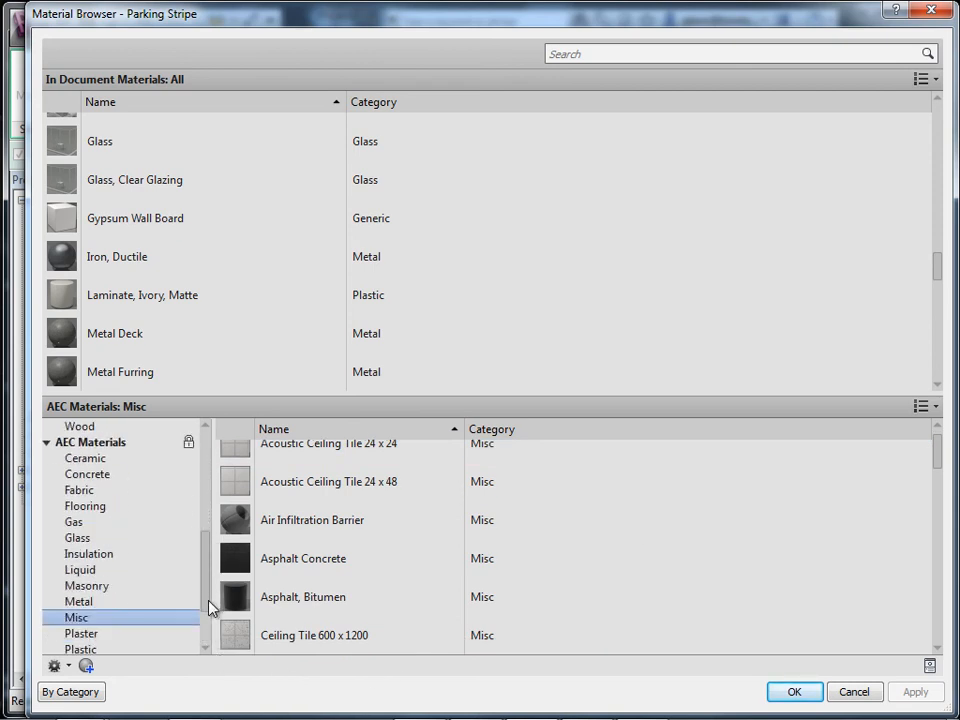
mouse_move(940, 471)
left_mouse_down()
mouse_move(936, 440)
mouse_move(936, 493)
left_mouse_up()
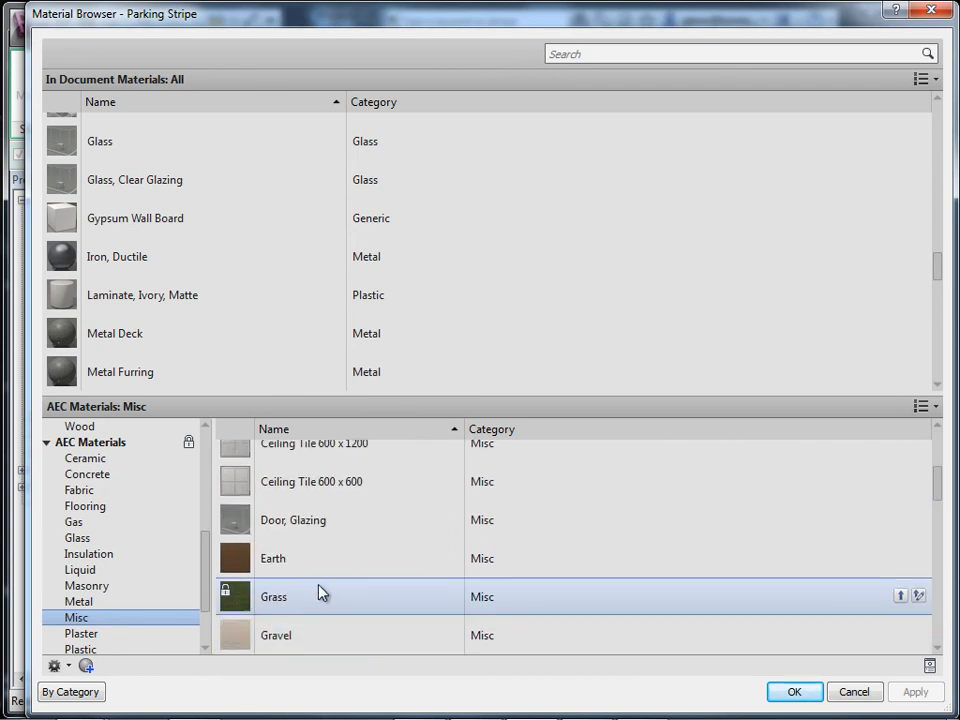
double_click(284, 592)
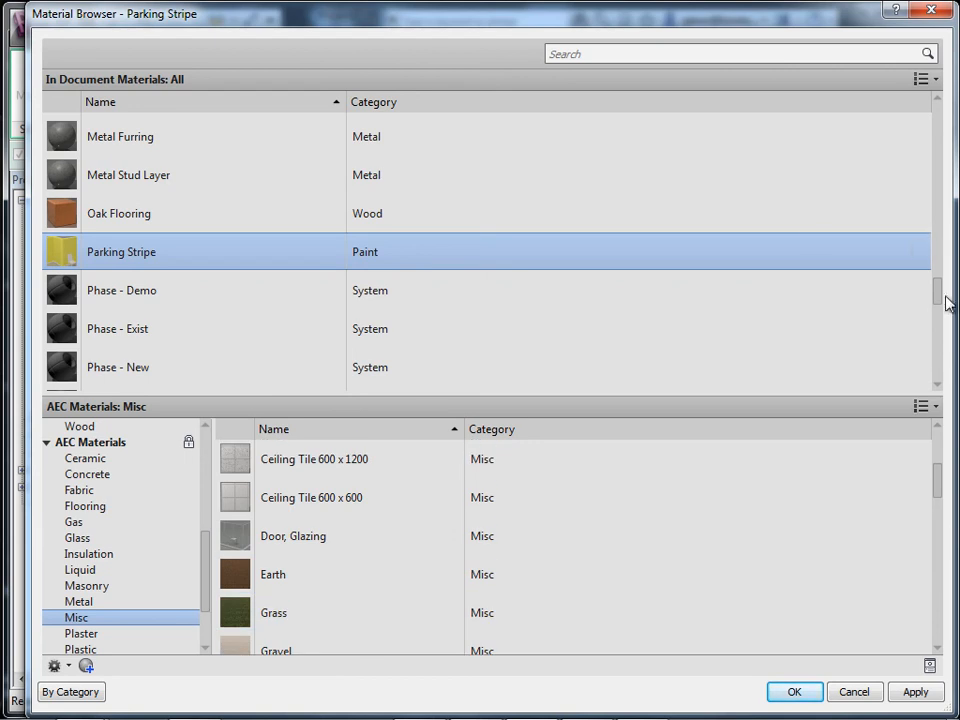
Assign Grass to the structure layer of the Site floor type and accept the assembly and type changes
left_click_drag(943, 296, 921, 268)
left_click(196, 296)
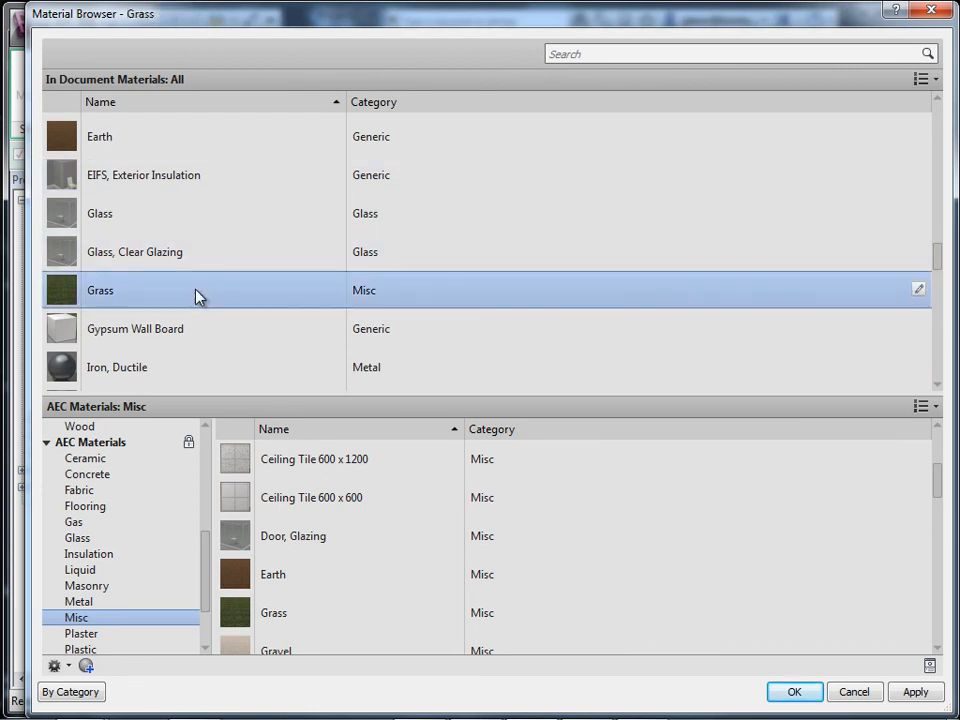
left_click(789, 695)
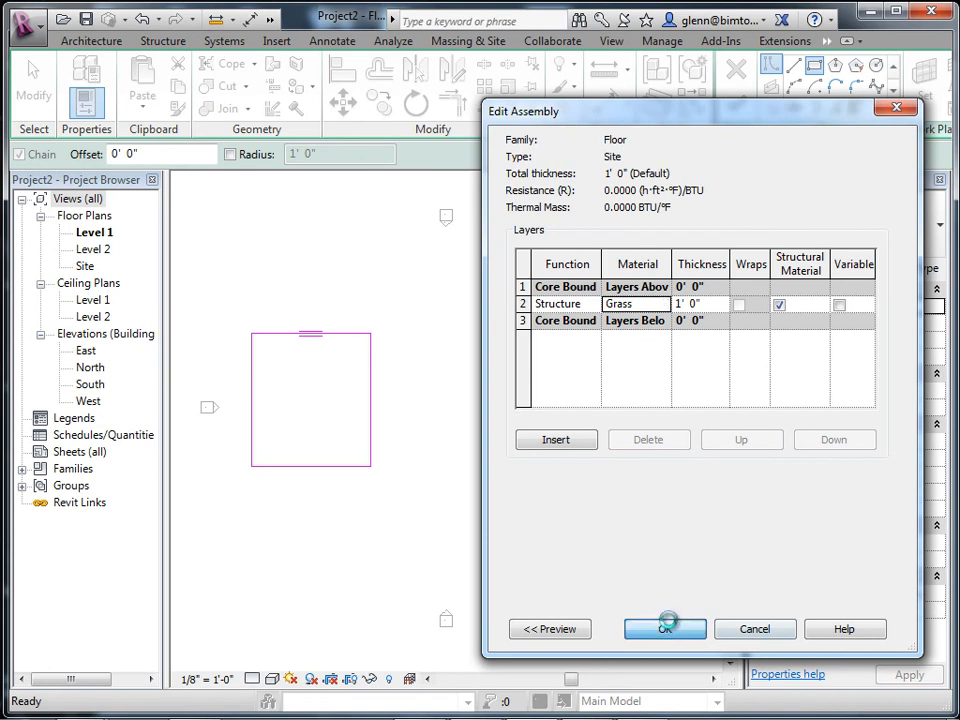
left_click(670, 628)
left_click(670, 628)
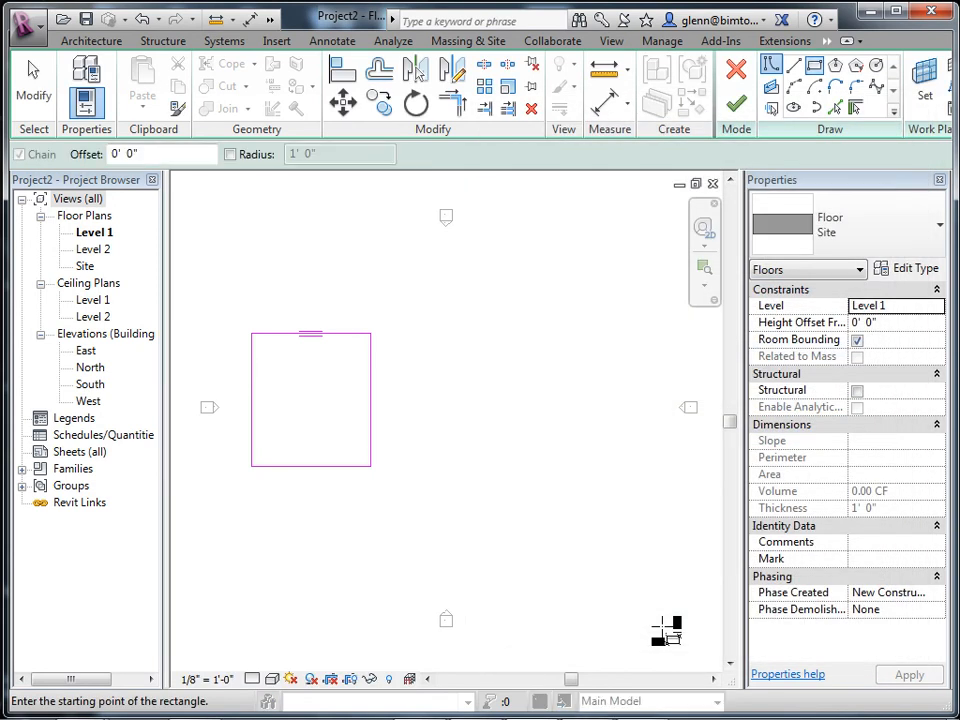
Finish the Site floor's boundary sketch and open the default 3D view
left_click(736, 103)
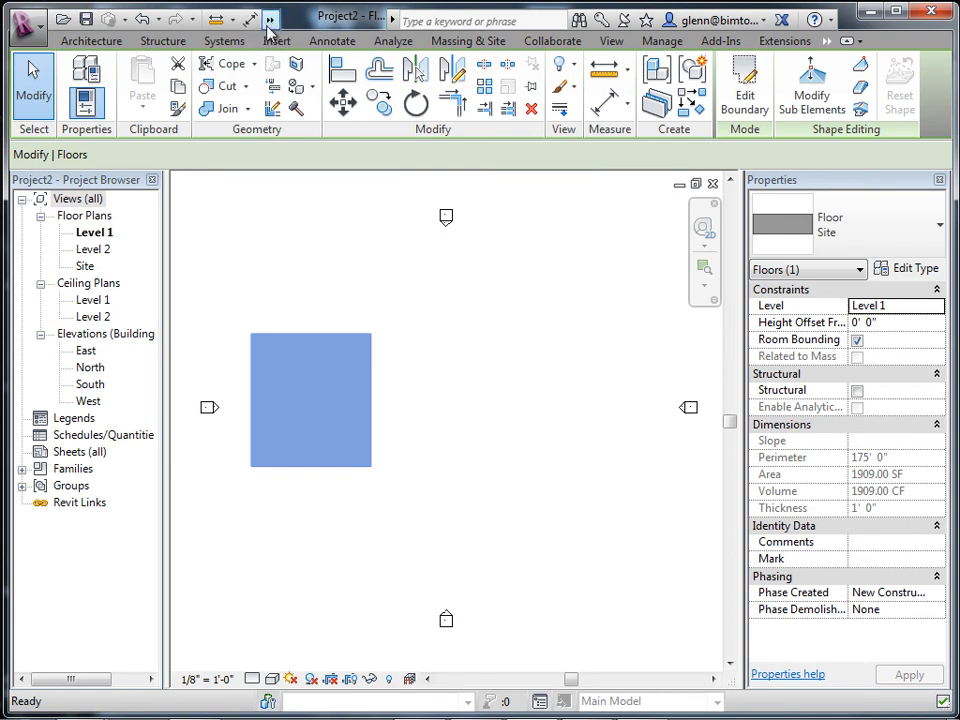
left_click(270, 20)
left_click(325, 44)
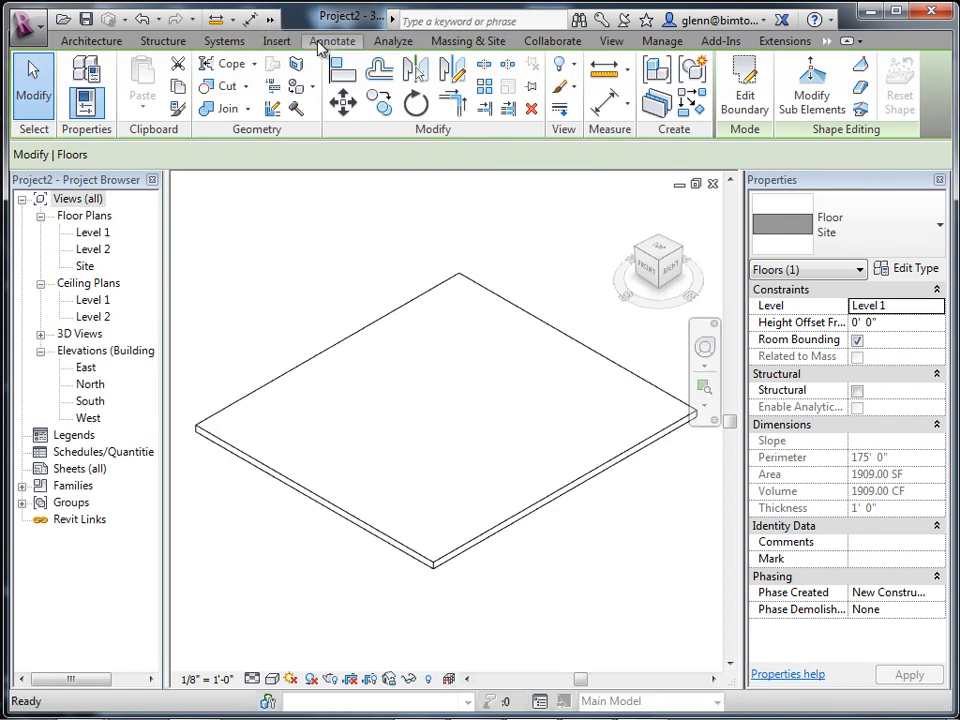
Display the floor in the Shaded and then the Realistic visual style and examine its corner up close
left_click(271, 679)
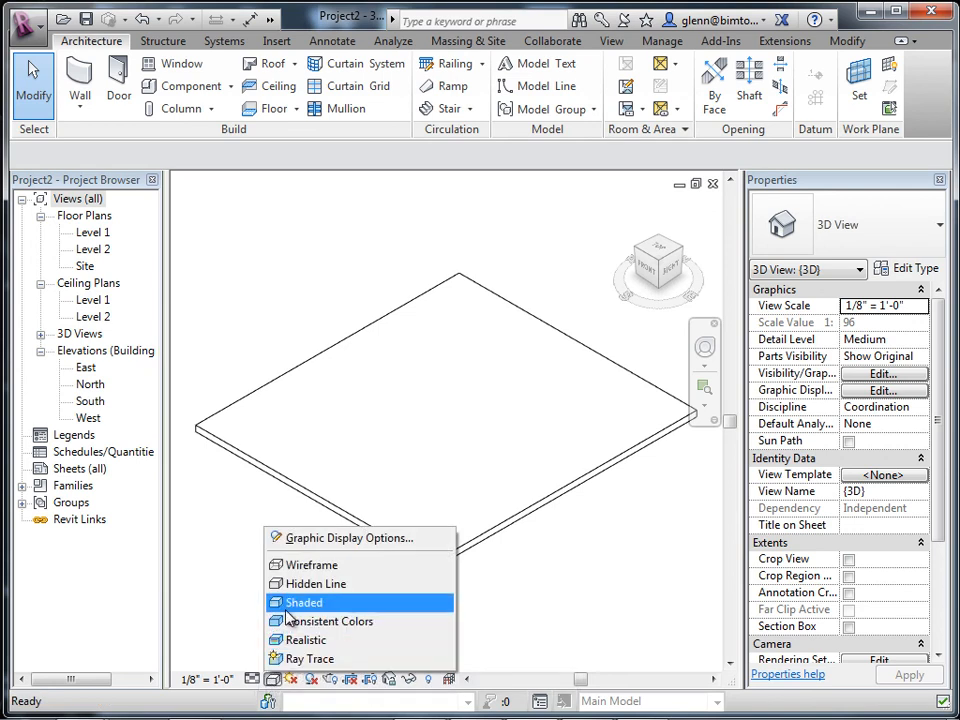
left_click(288, 608)
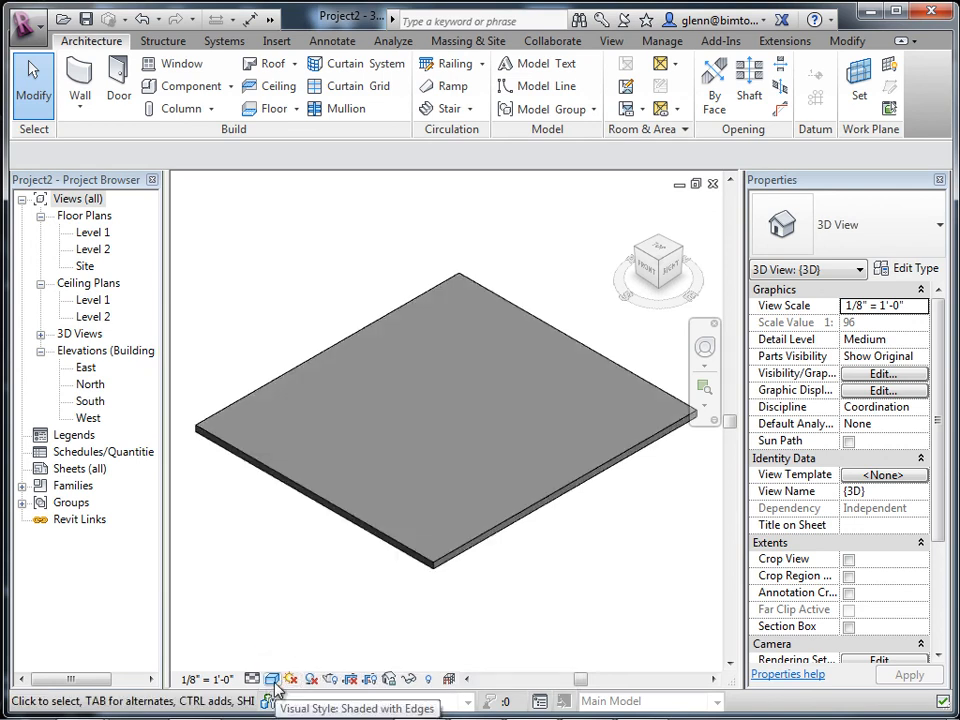
left_click(271, 679)
left_click(296, 648)
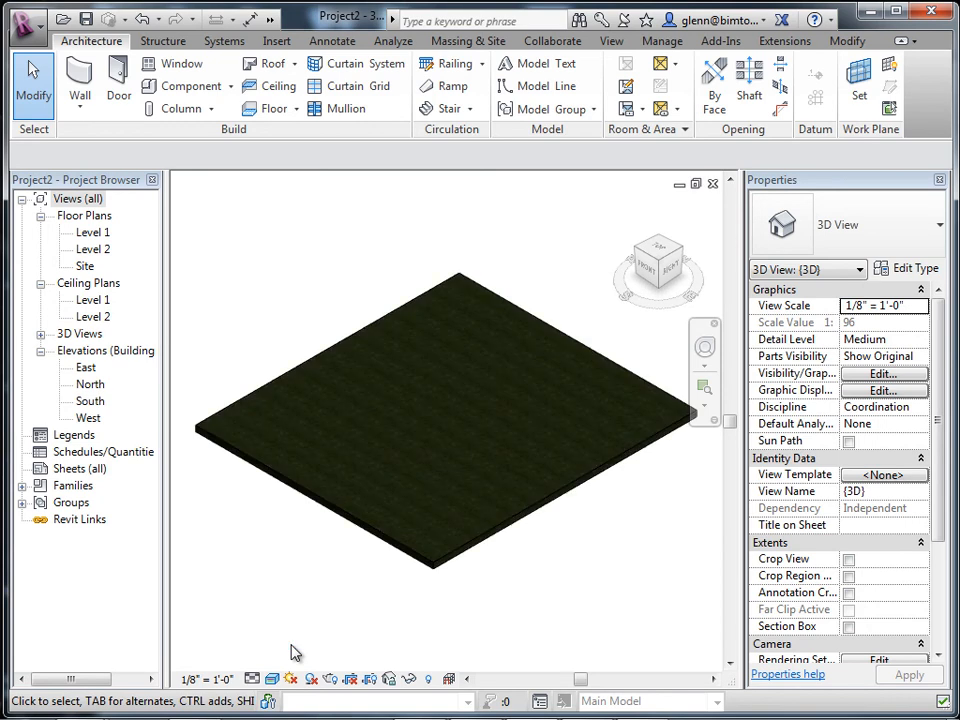
left_click(704, 388)
left_click_drag(178, 401, 266, 519)
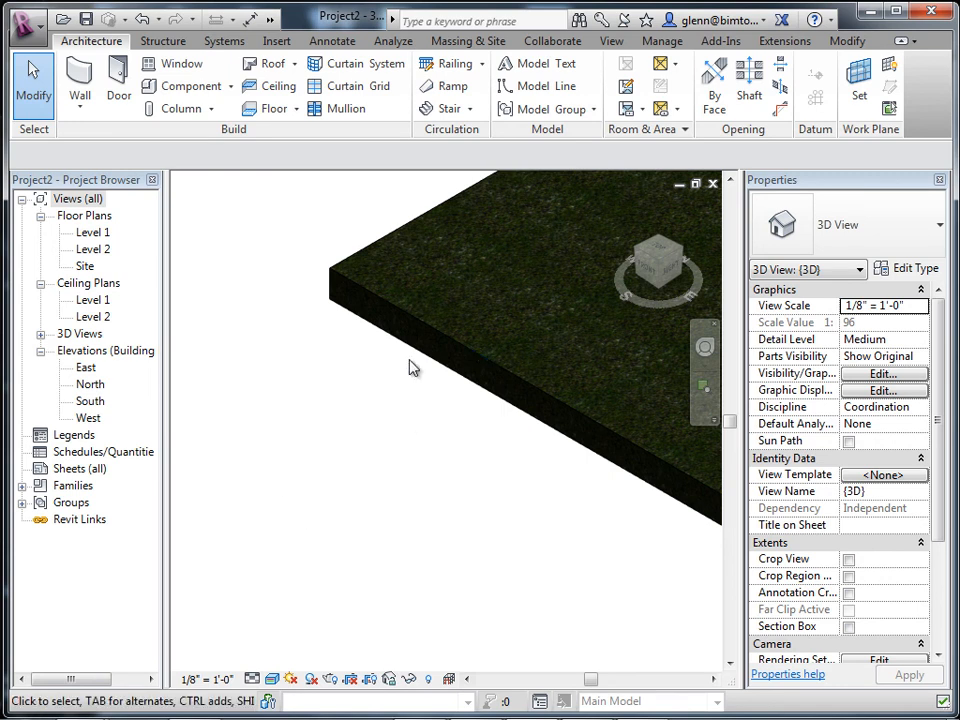
Set the Grass material's shading color to green RGB 123-174-66
left_click(657, 41)
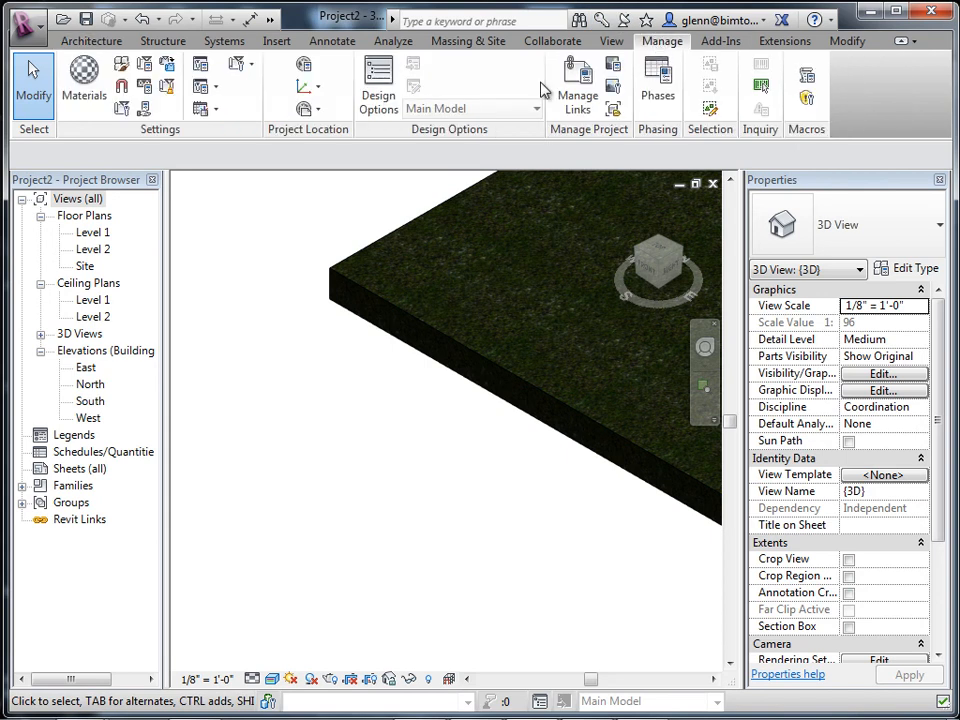
left_click(88, 88)
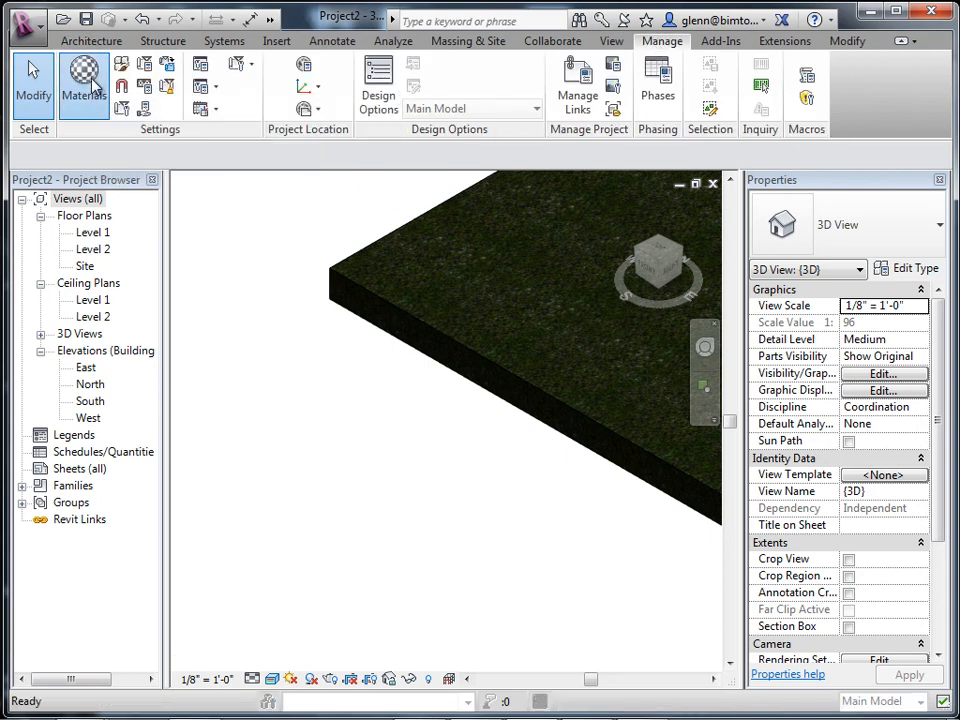
double_click(419, 255)
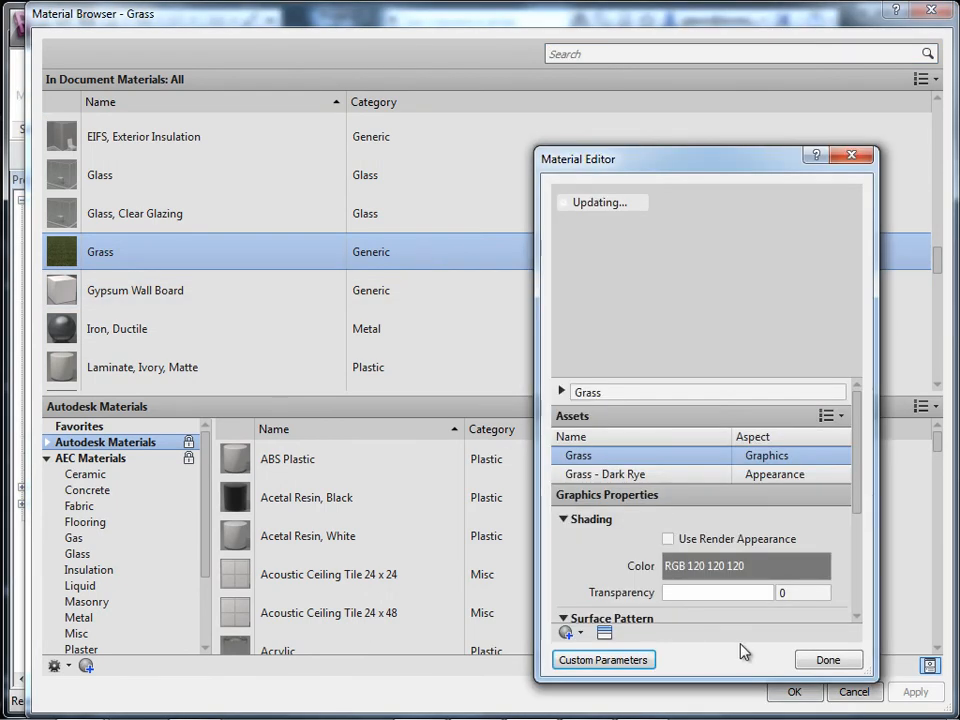
left_click_drag(860, 516, 849, 478)
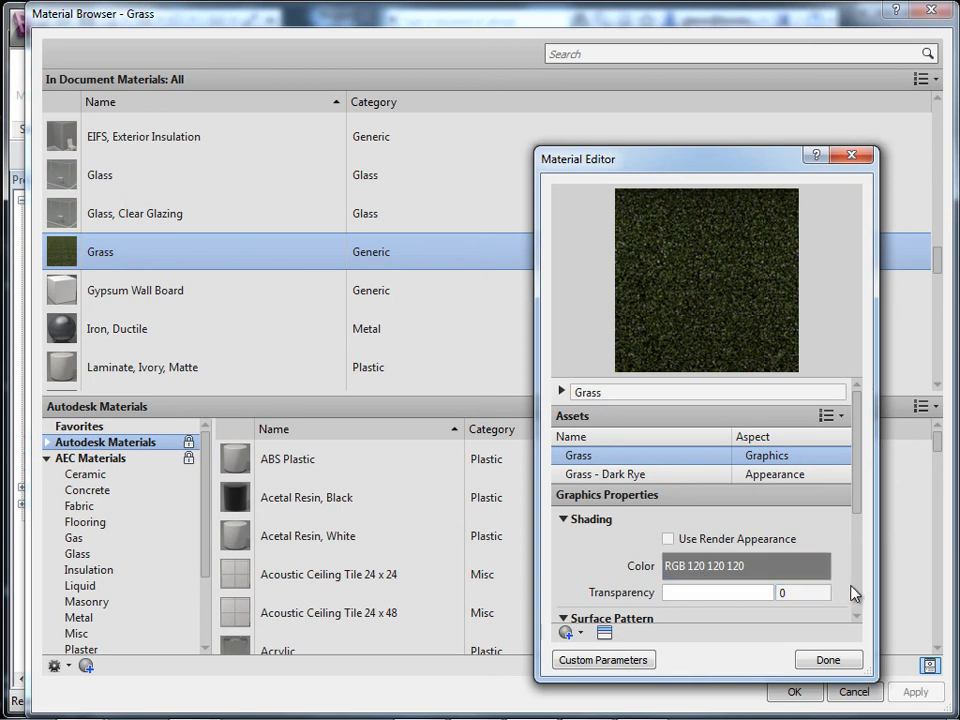
left_click(759, 568)
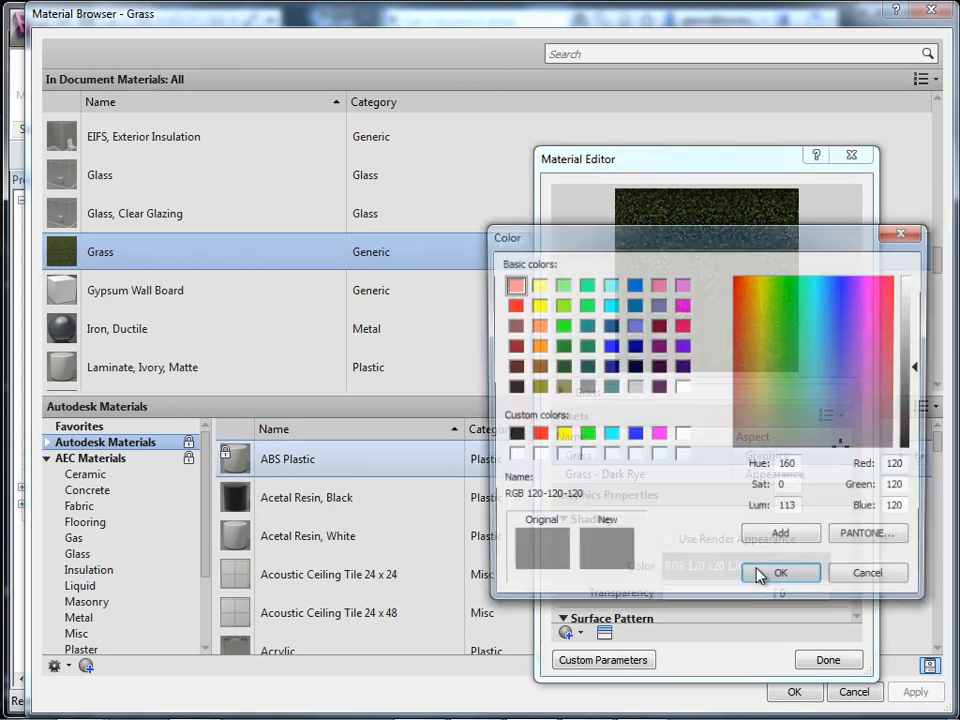
left_click(774, 371)
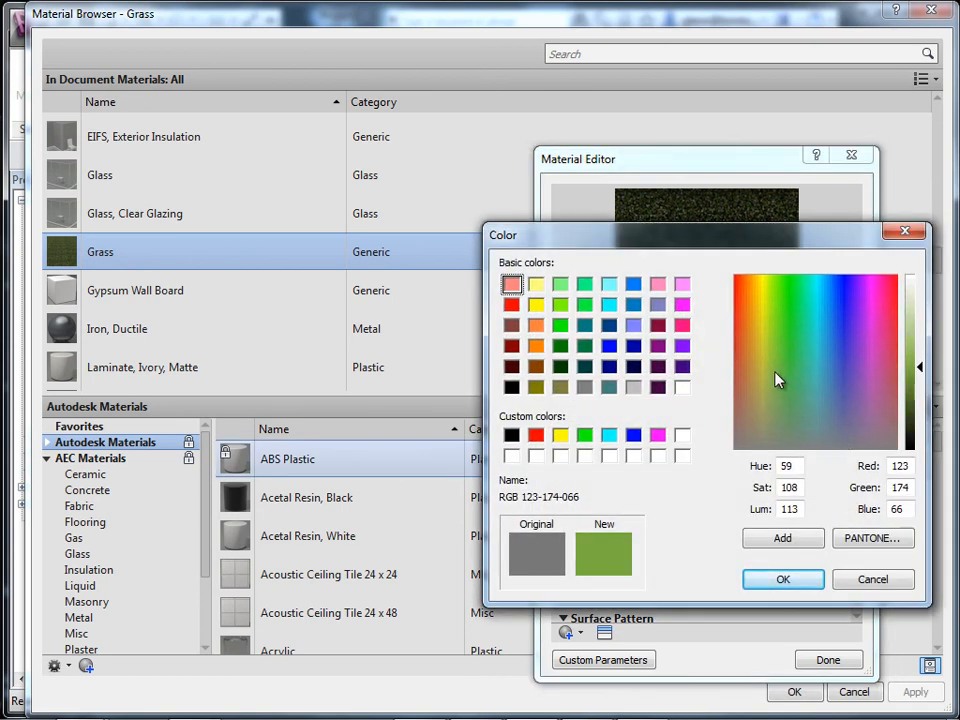
left_click(806, 584)
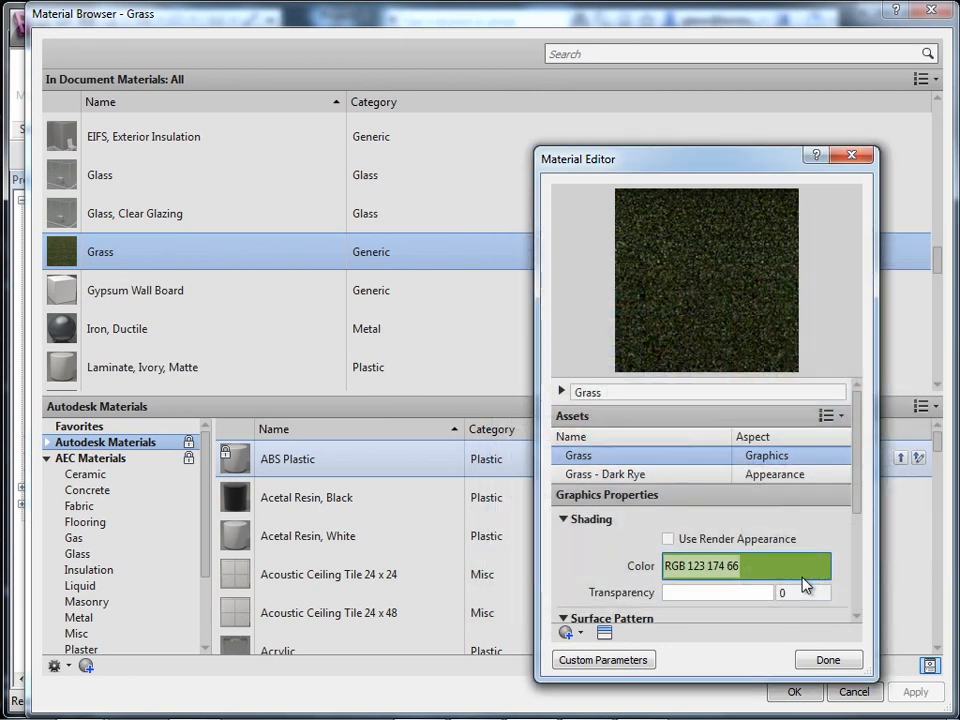
Give the Grass material the Sand drafting pattern as its surface pattern and accept the material changes
left_click_drag(858, 511, 846, 572)
left_click(727, 537)
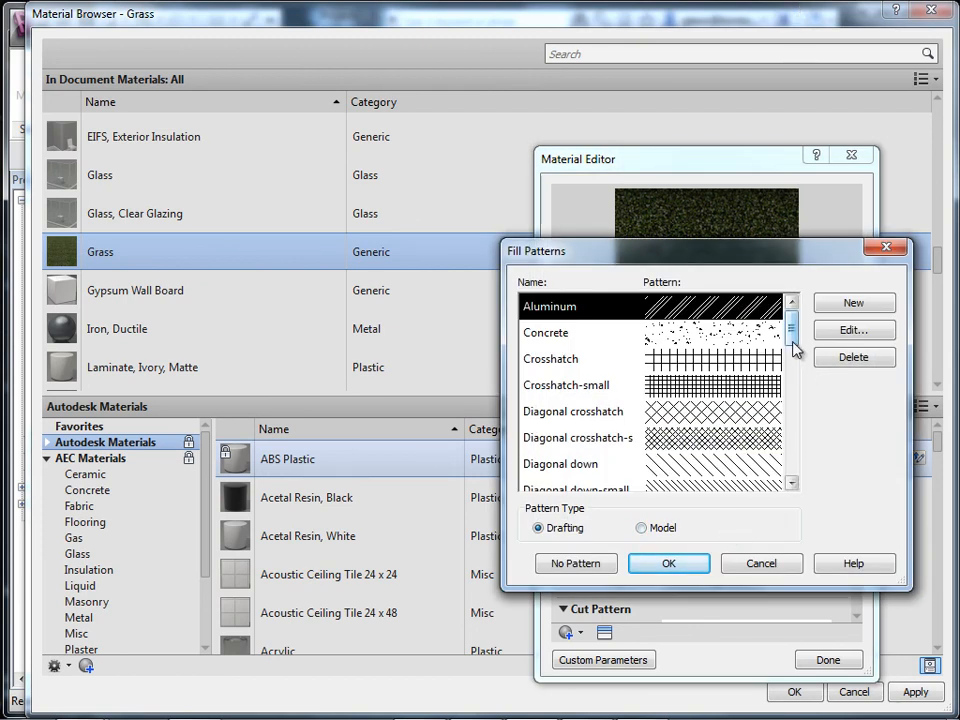
left_click_drag(795, 345, 787, 432)
left_click(724, 388)
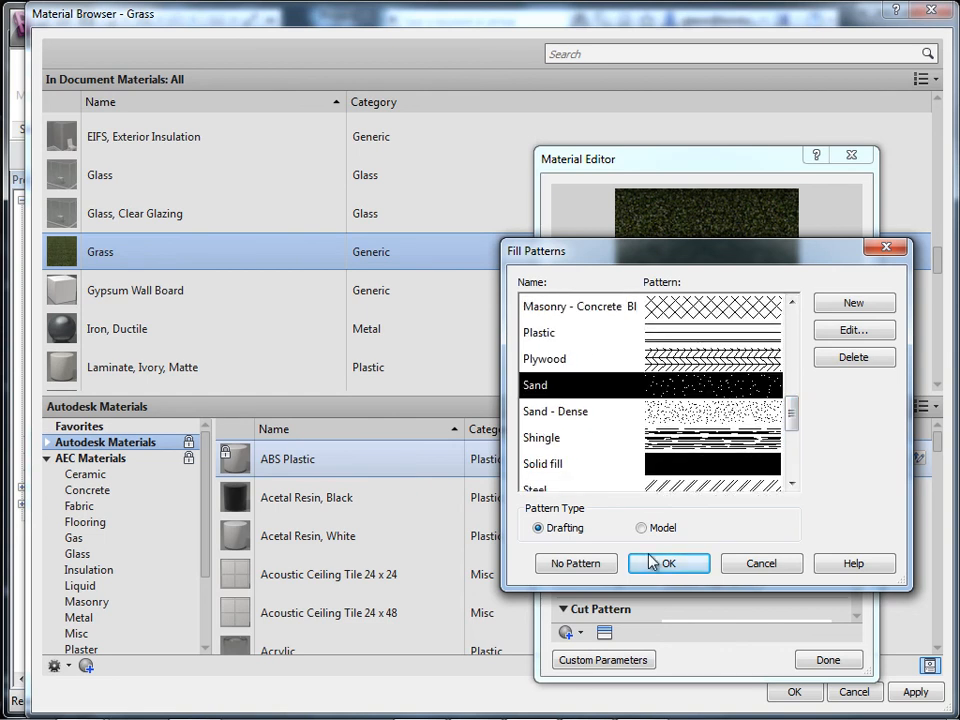
left_click(655, 568)
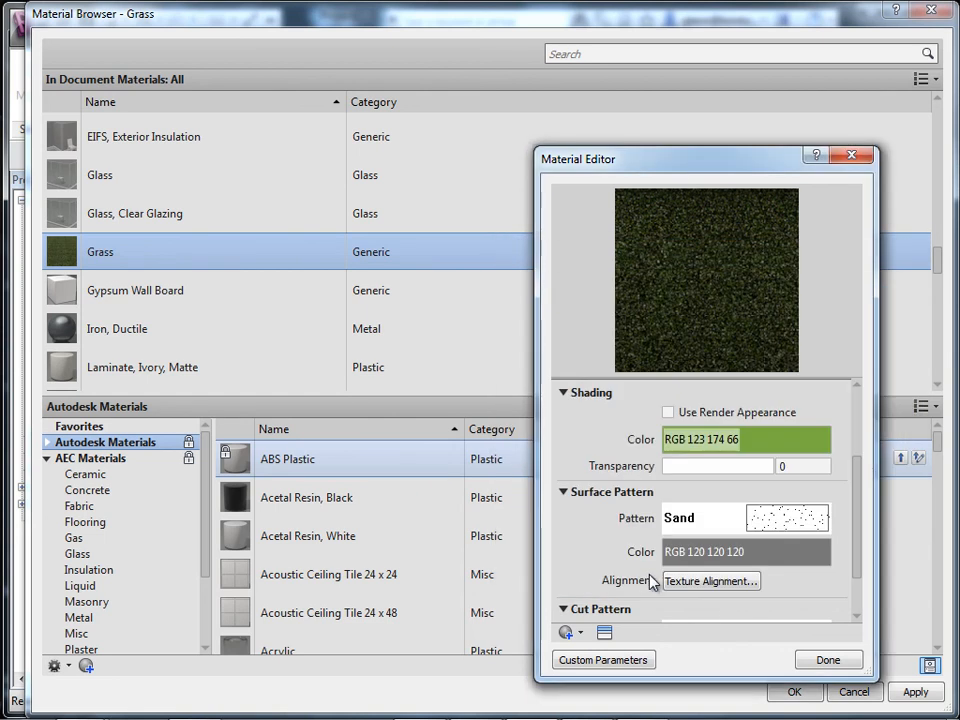
left_click(826, 660)
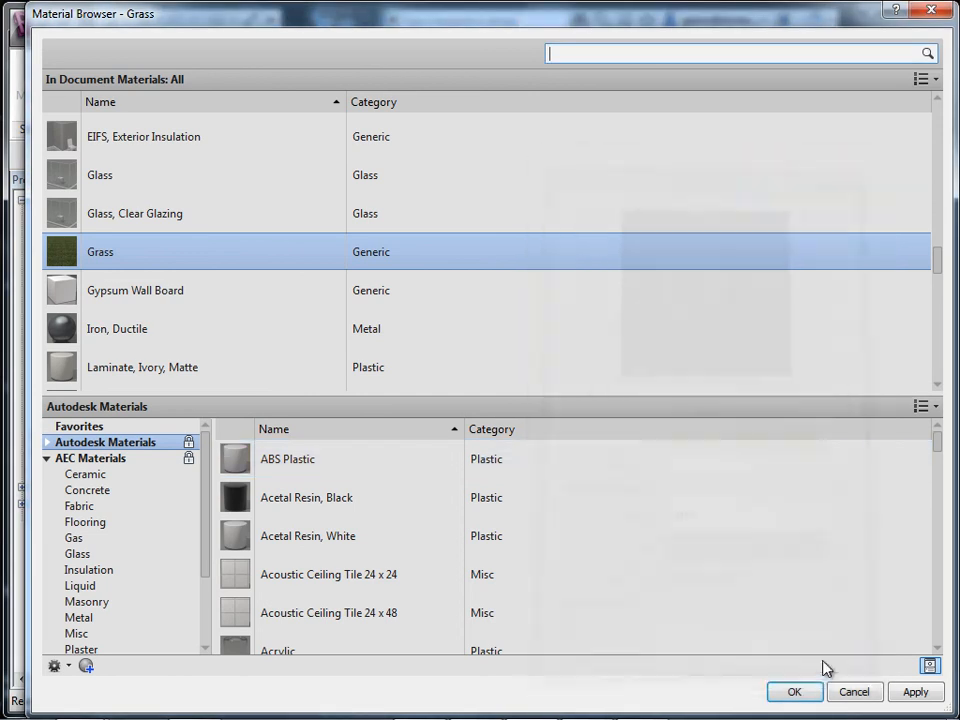
left_click(795, 692)
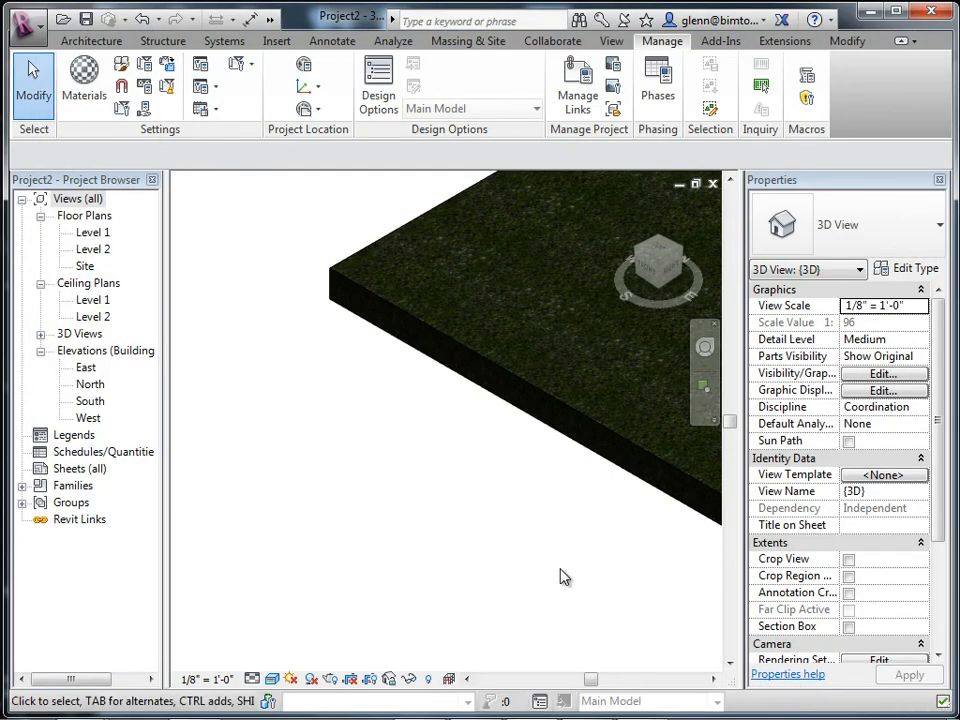
Switch the 3D view to the Shaded visual style and select the site floor
left_click(271, 679)
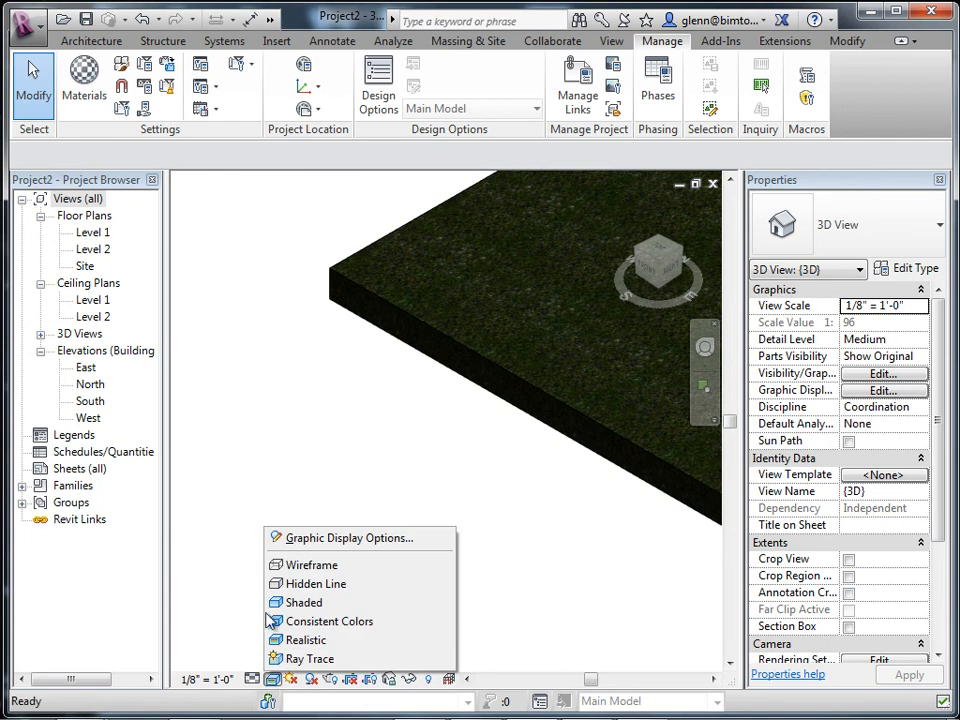
left_click(274, 606)
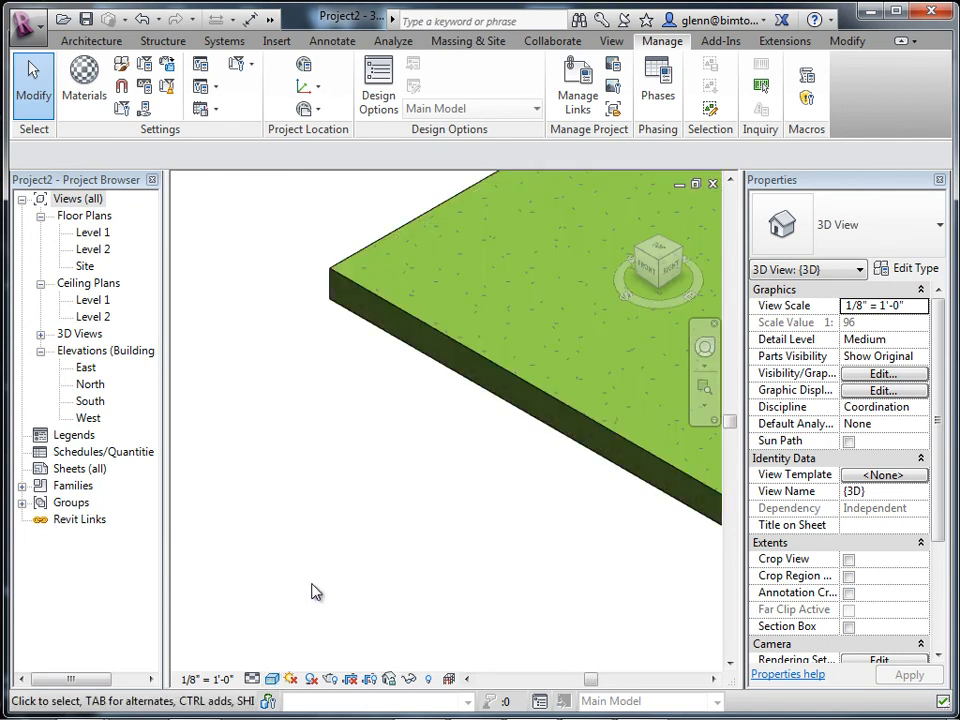
left_click(495, 368)
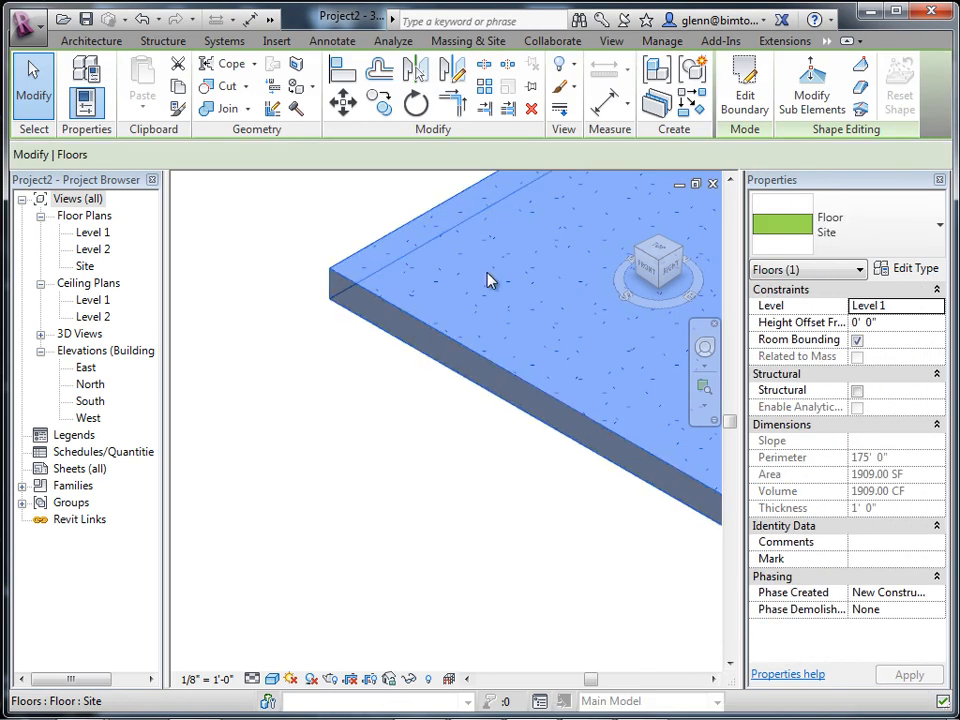
Make the Grass material's shading use its render appearance and accept the material changes
left_click(658, 42)
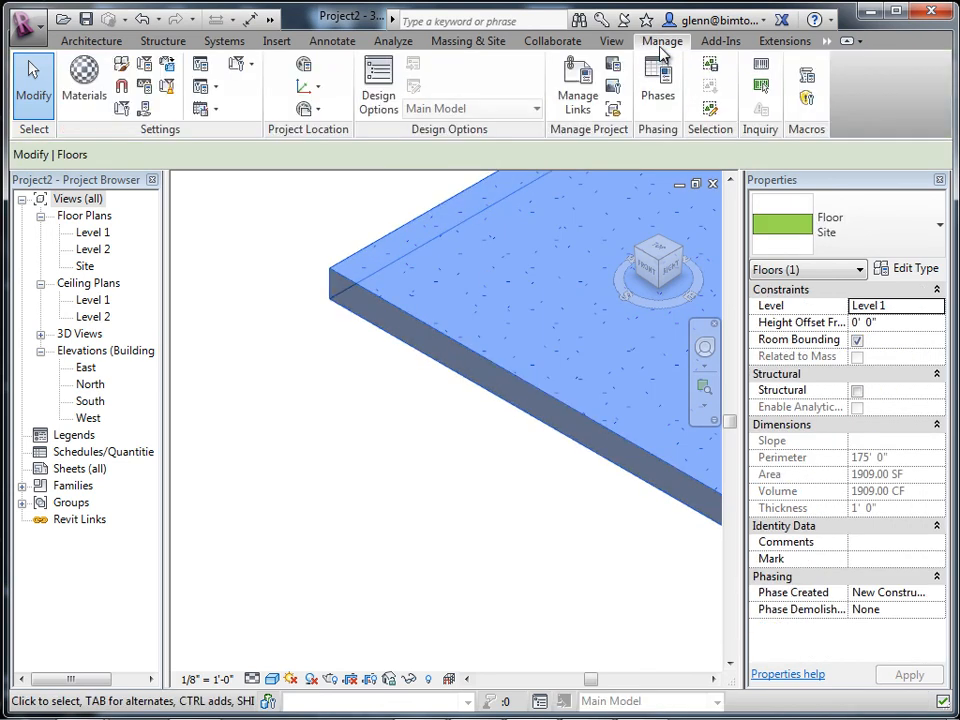
left_click(92, 88)
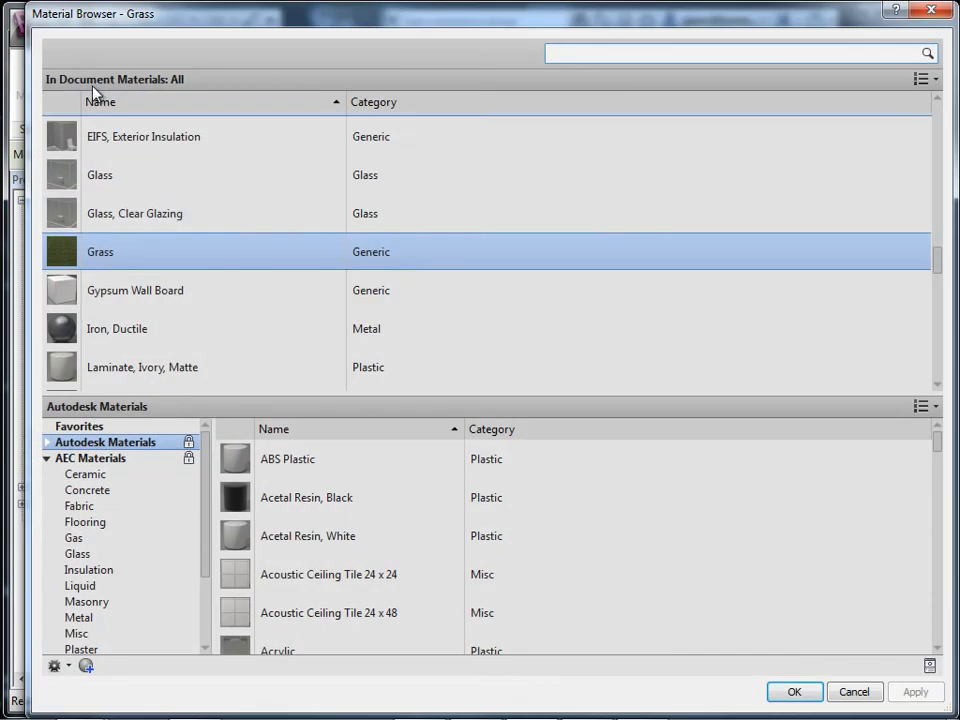
double_click(135, 254)
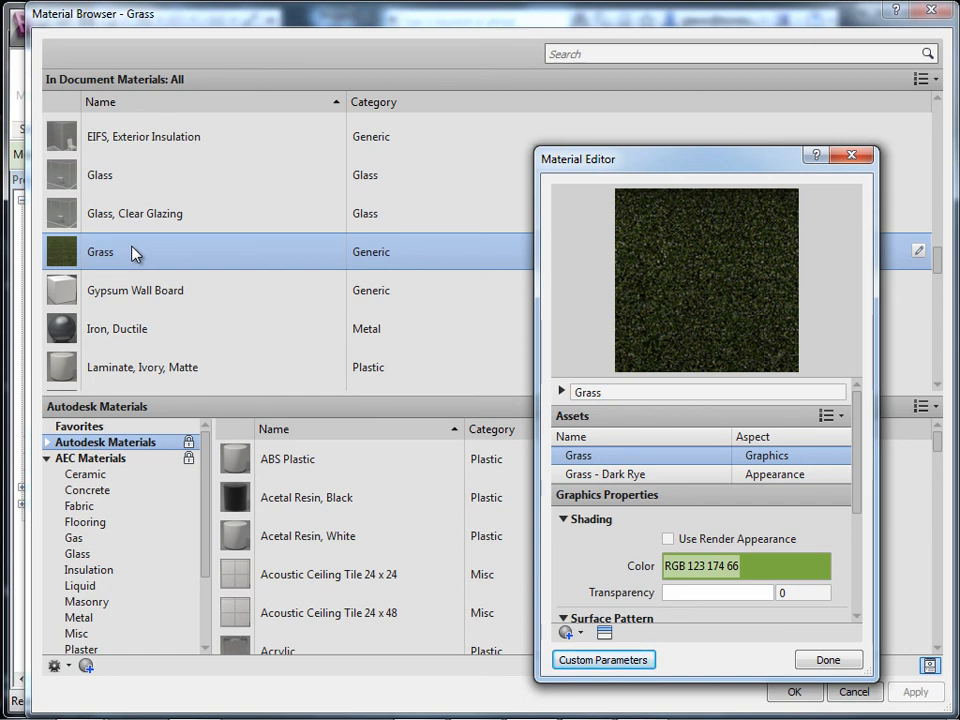
scroll(160, 300, "down", 1)
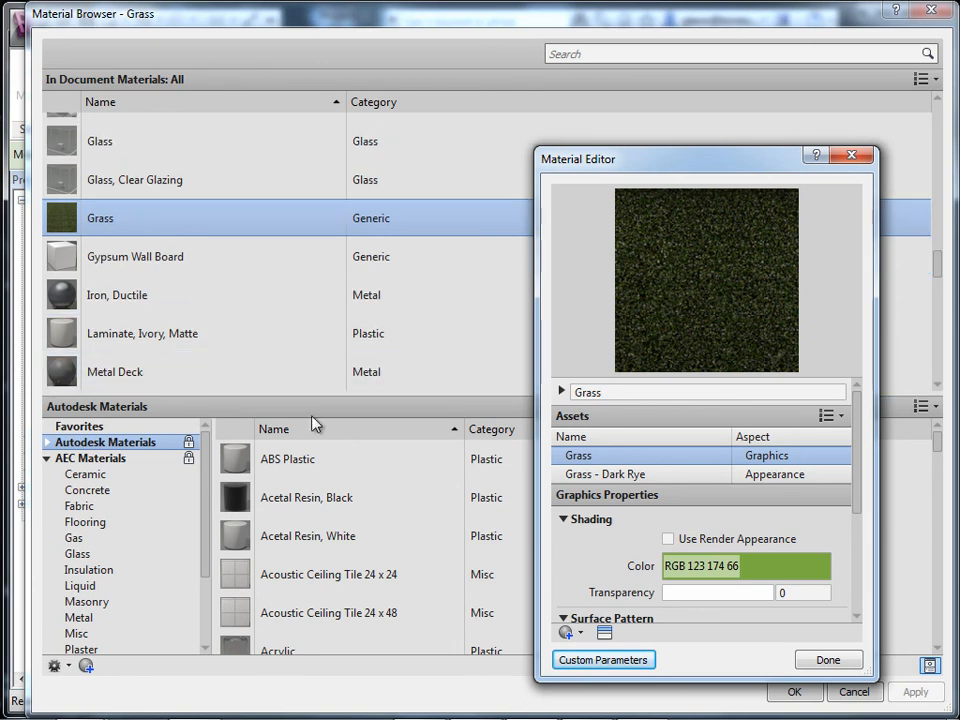
left_click(668, 541)
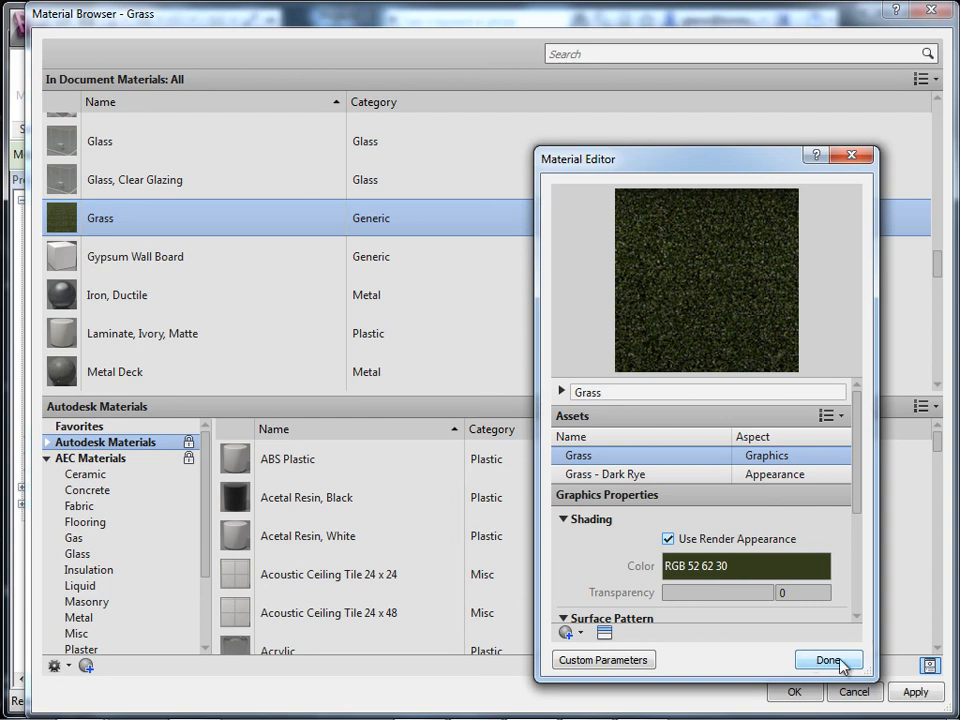
left_click(843, 666)
left_click(793, 691)
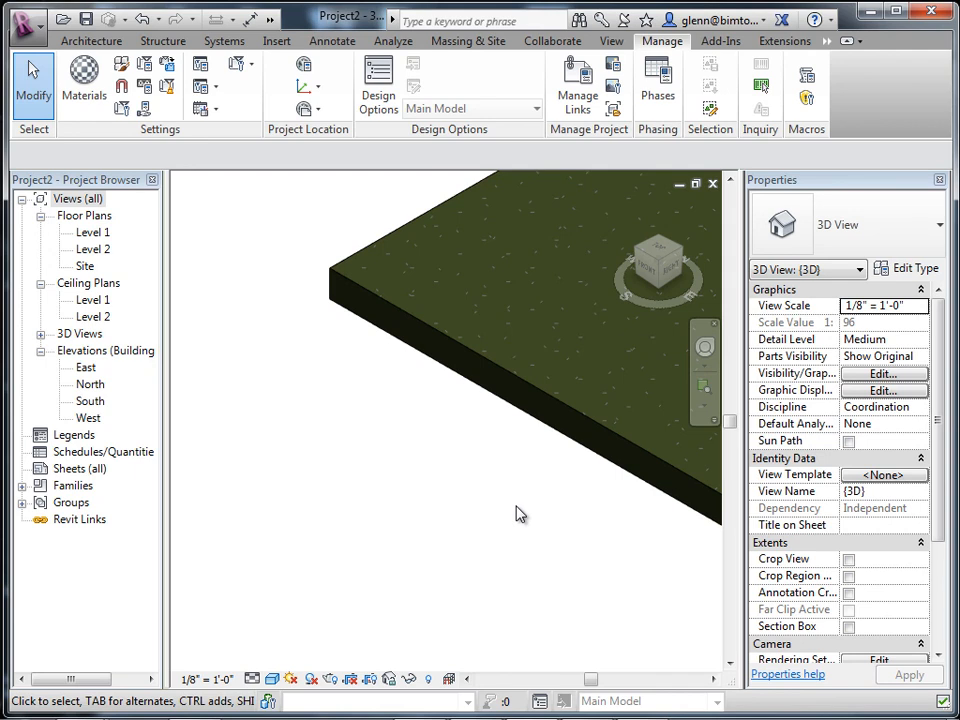
Start a toposurface and place its first points at elevation 0' 0" beyond the floor's front corner
key("z")
key("a")
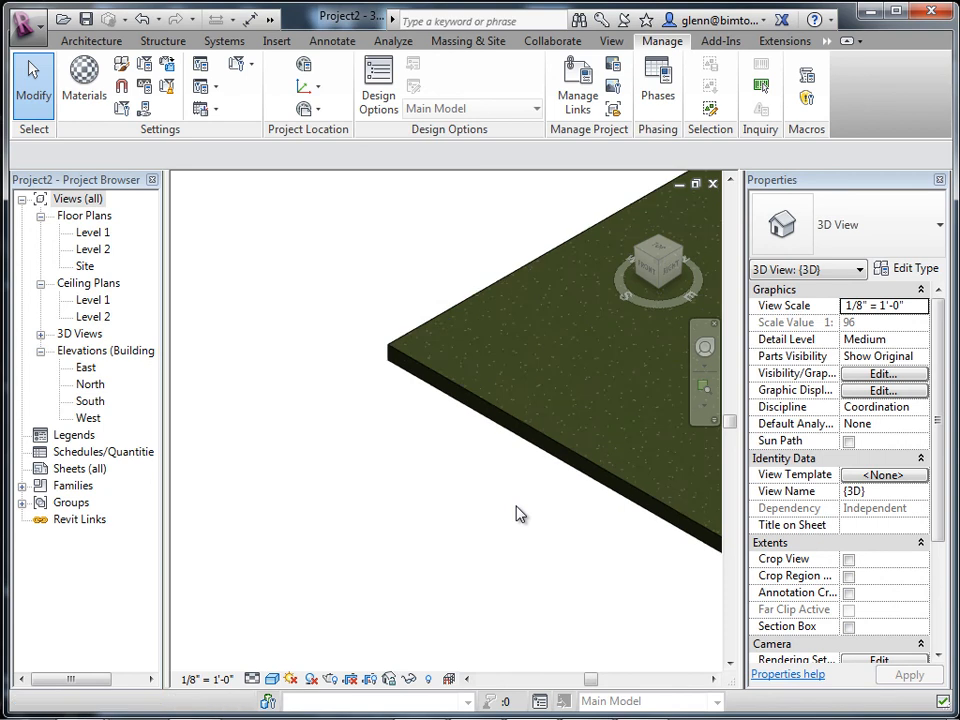
left_click(712, 680)
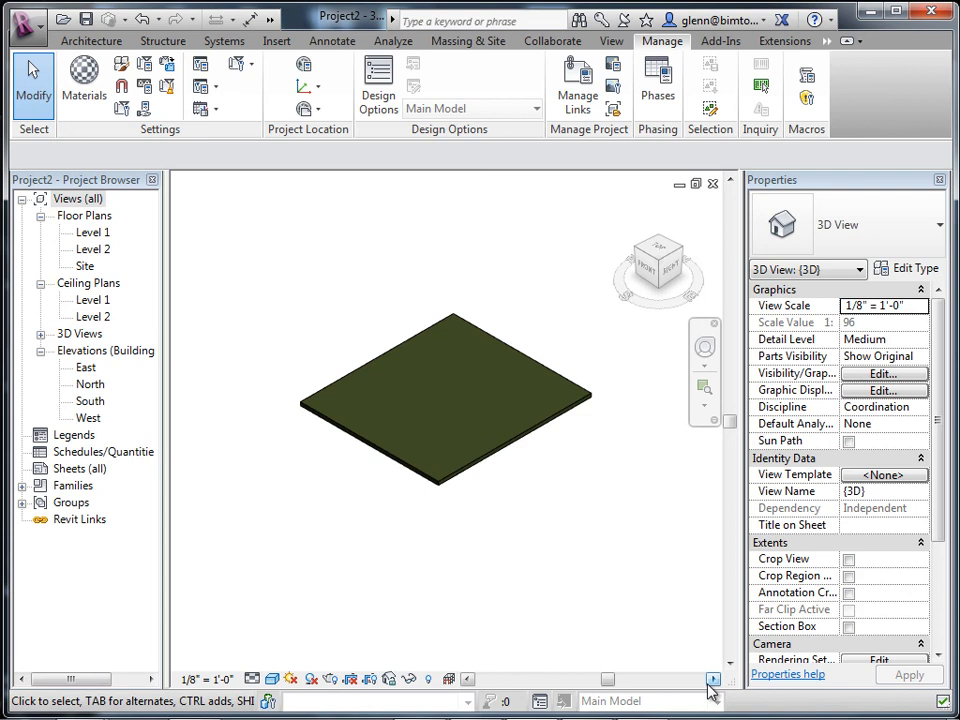
left_click(470, 41)
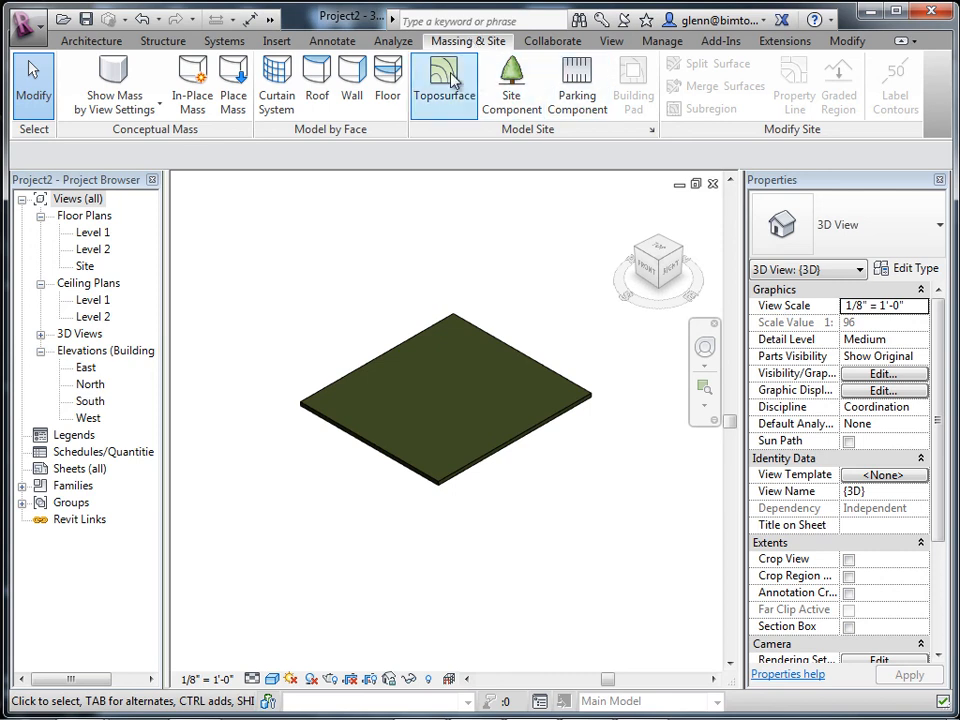
left_click(444, 80)
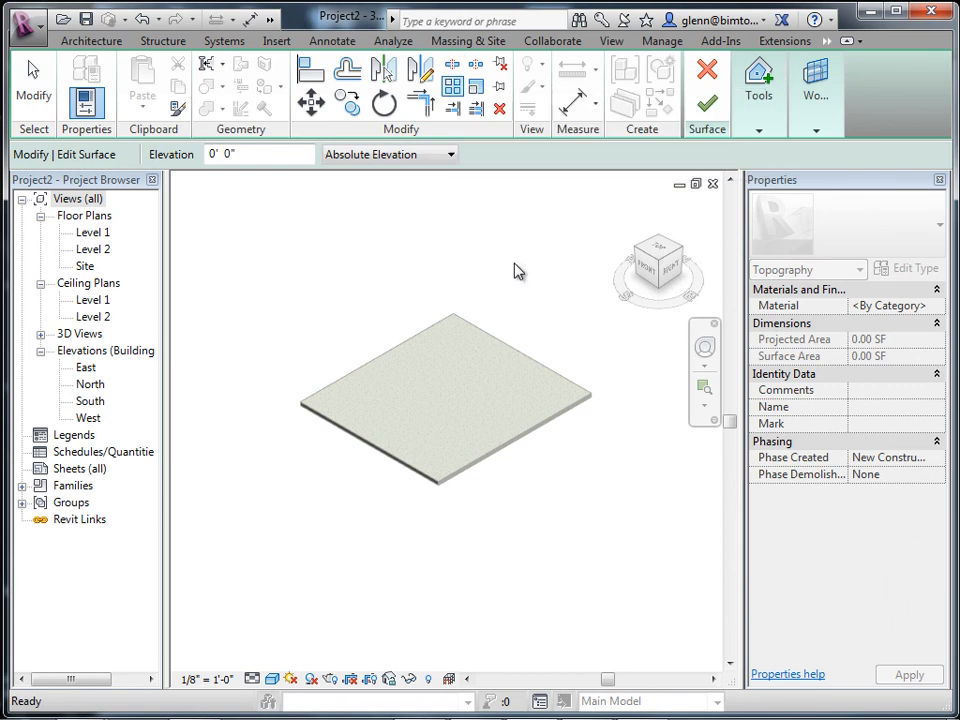
left_click(258, 156)
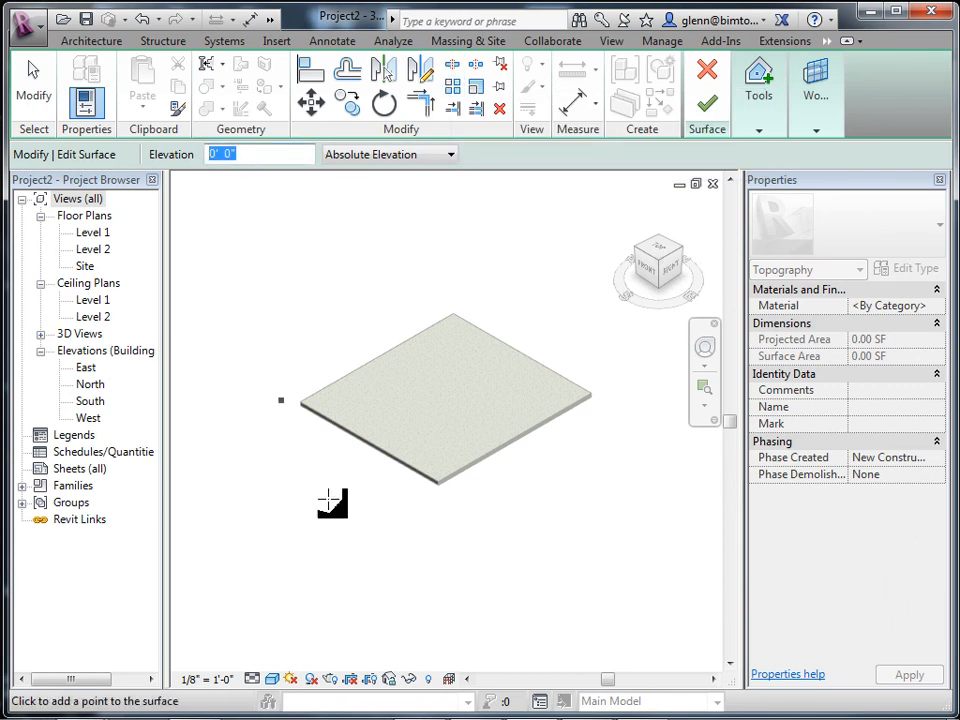
left_click(476, 538)
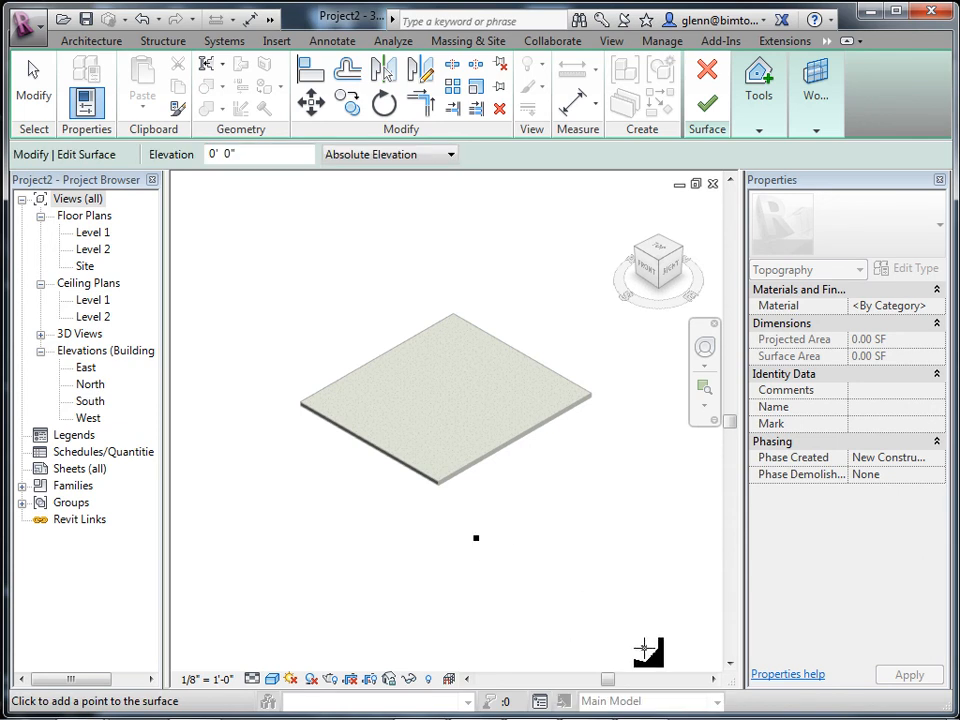
left_click(644, 648)
left_click(469, 203)
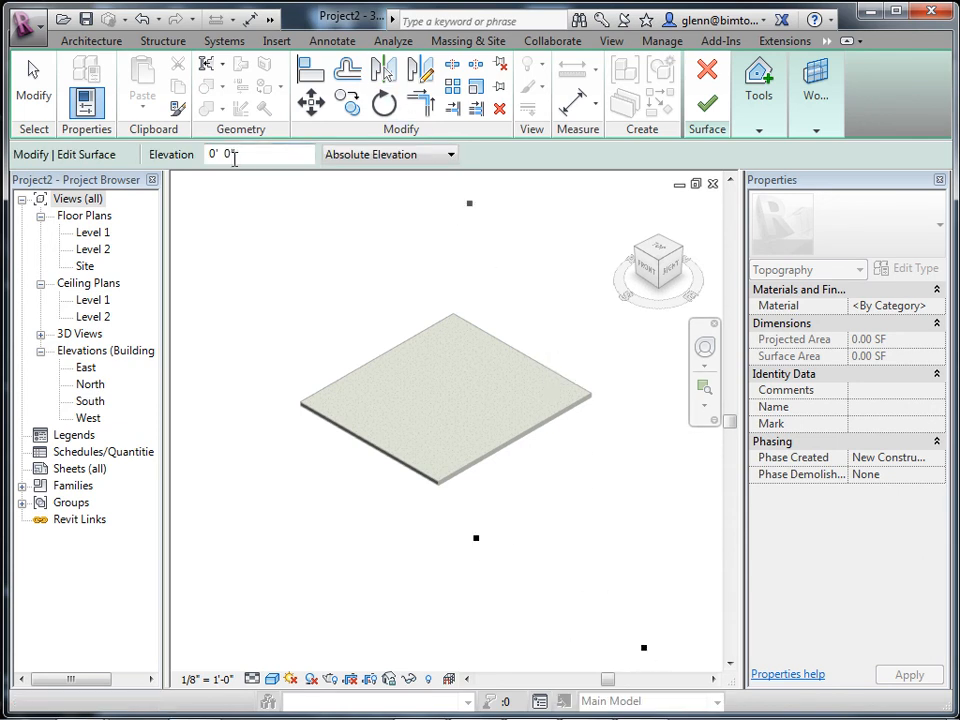
Add a row of three toposurface points at elevation 5' 0" behind the points at 0' 0"
double_click(243, 153)
type("5")
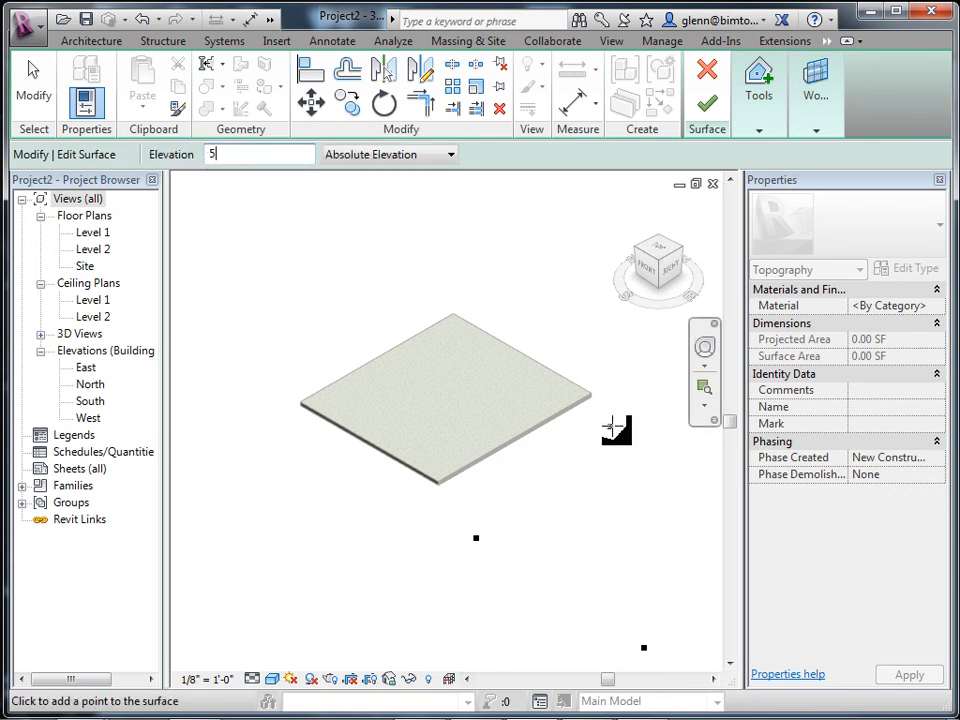
left_click(614, 426)
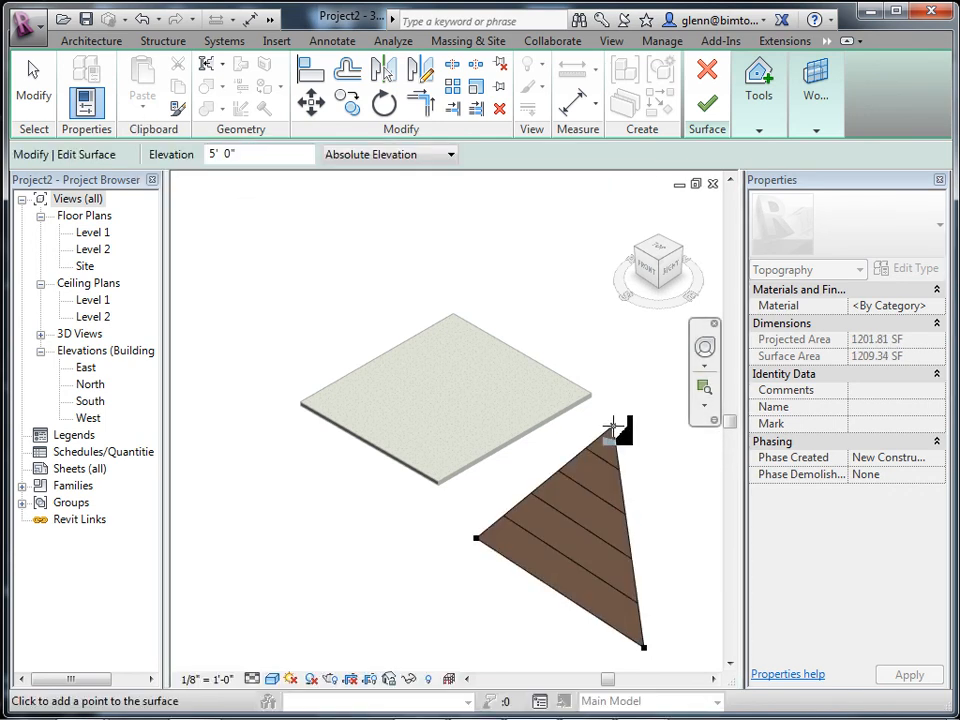
left_click(718, 510)
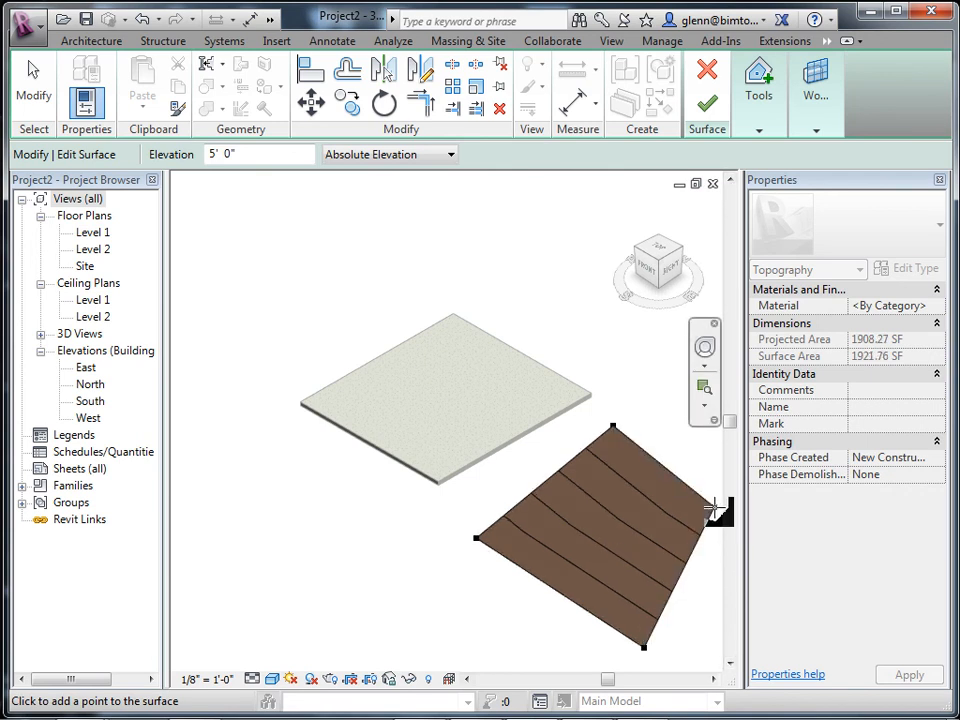
left_click(714, 681)
left_click(714, 681)
left_click(684, 532)
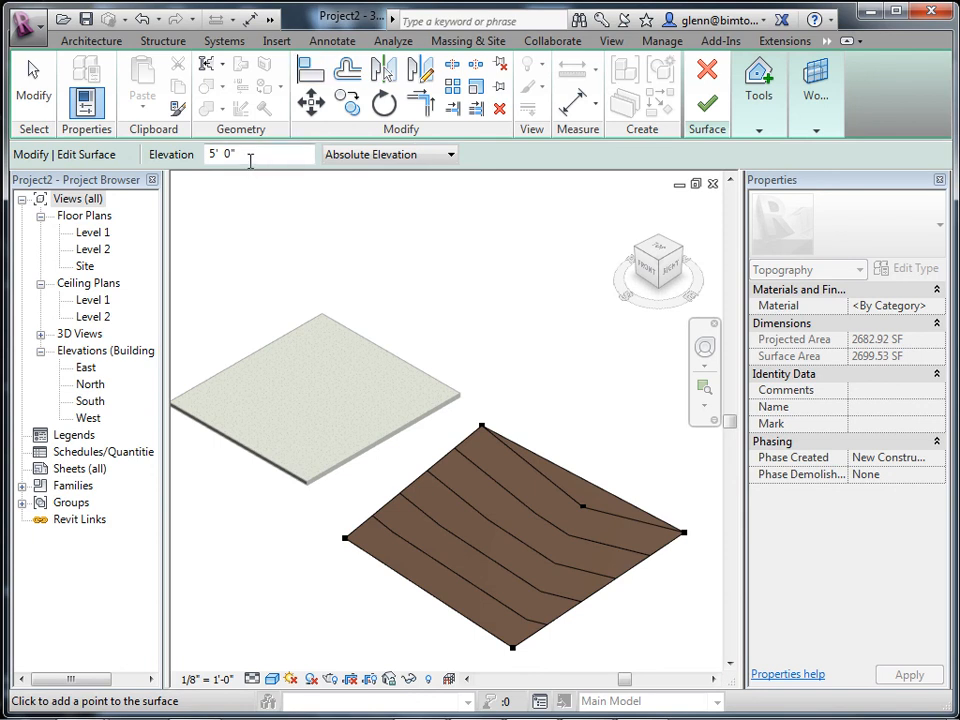
Add three more toposurface points at elevation 7' 0" behind the 5' 0" row
left_click_drag(250, 158, 178, 145)
type("7")
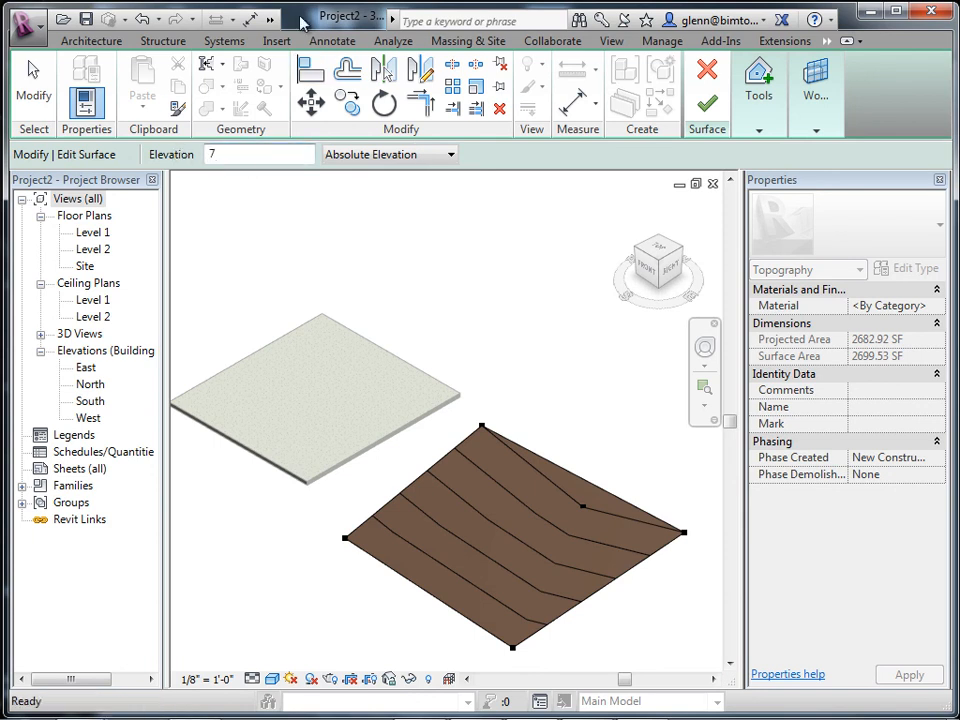
left_click(590, 352)
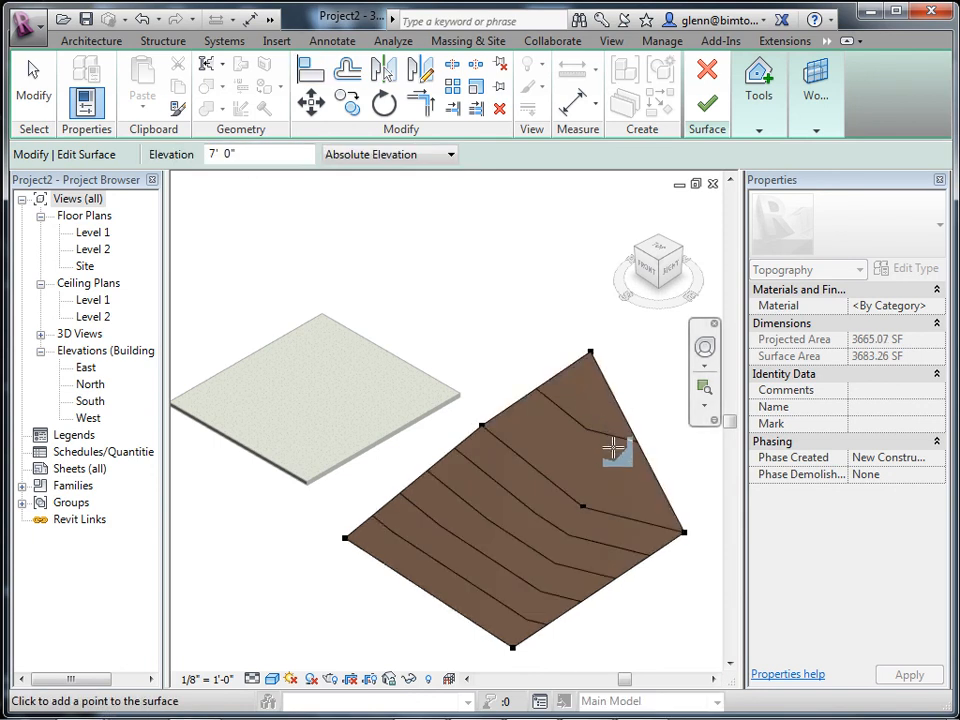
left_click(607, 457)
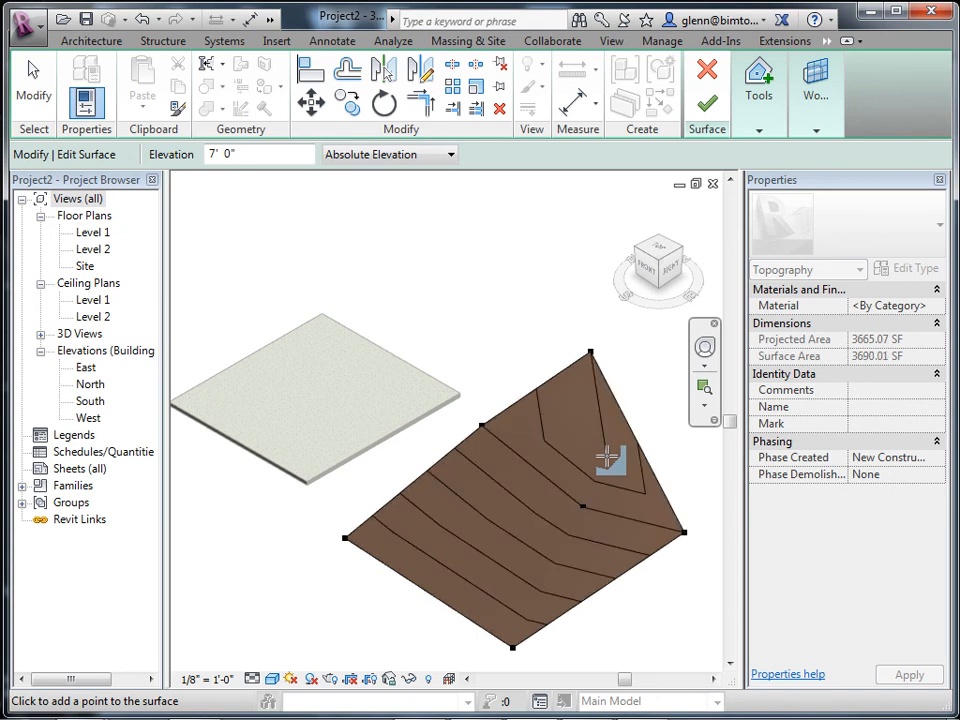
left_click(673, 458)
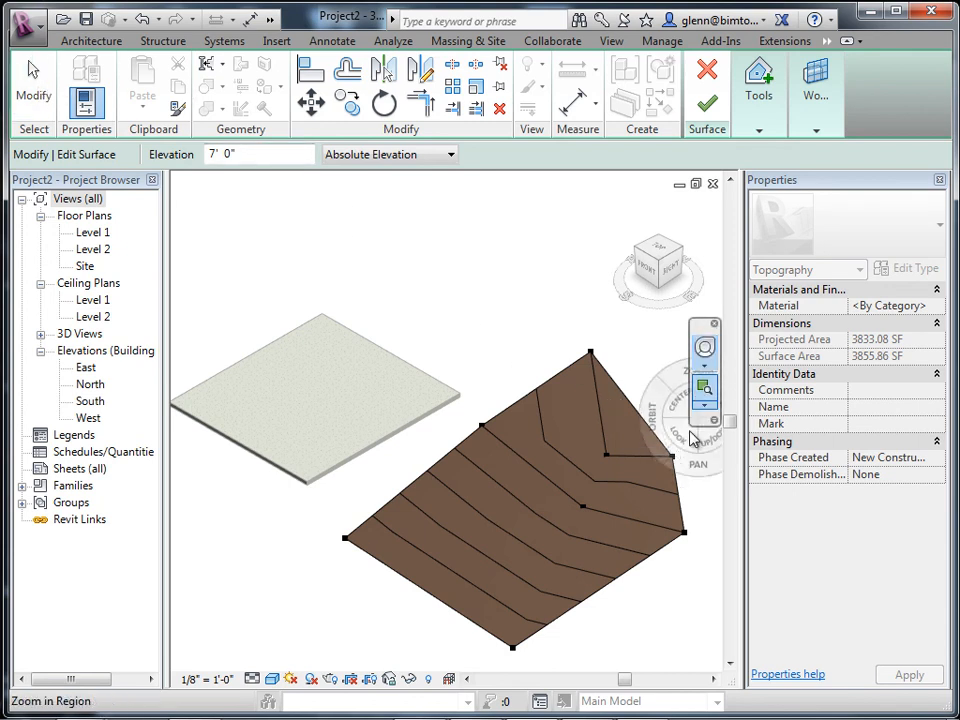
Inspect the toposurface's slope from a lower angle and finish the surface
left_click(704, 355)
mouse_move(609, 514)
left_mouse_down()
mouse_move(581, 446)
mouse_move(572, 465)
mouse_move(557, 465)
mouse_move(579, 463)
mouse_move(632, 501)
mouse_move(605, 514)
left_mouse_up()
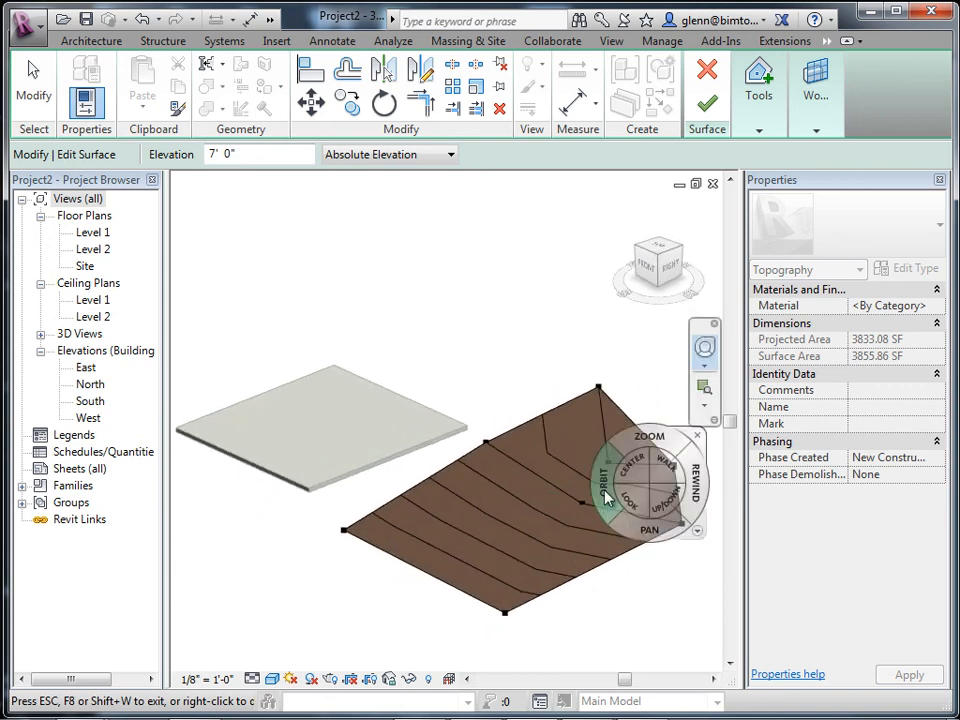
left_click(937, 308)
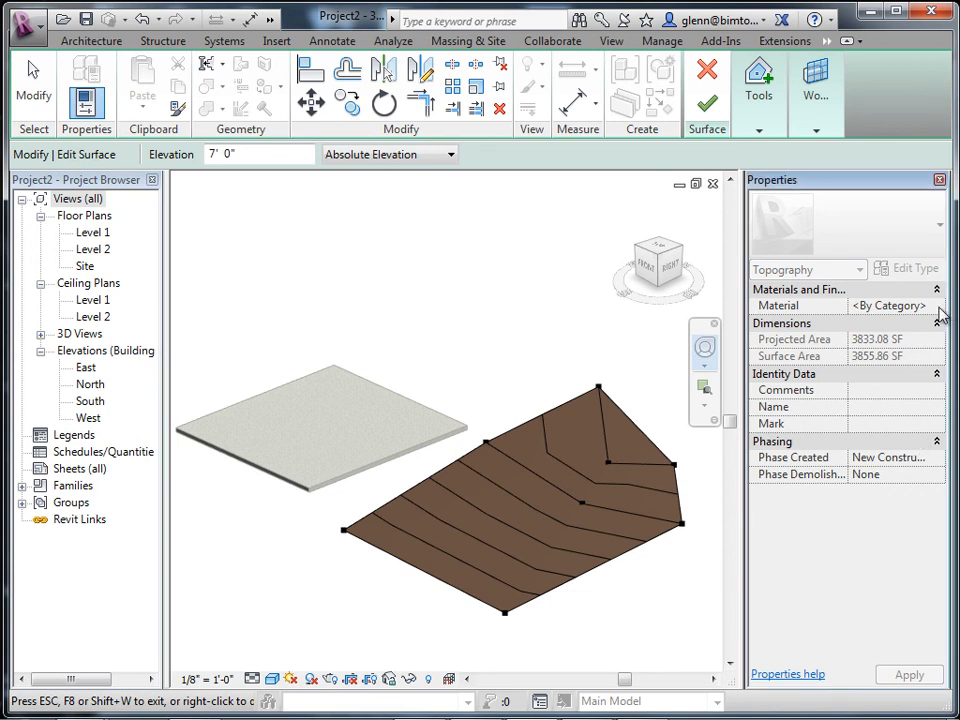
left_click(756, 88)
left_click(717, 97)
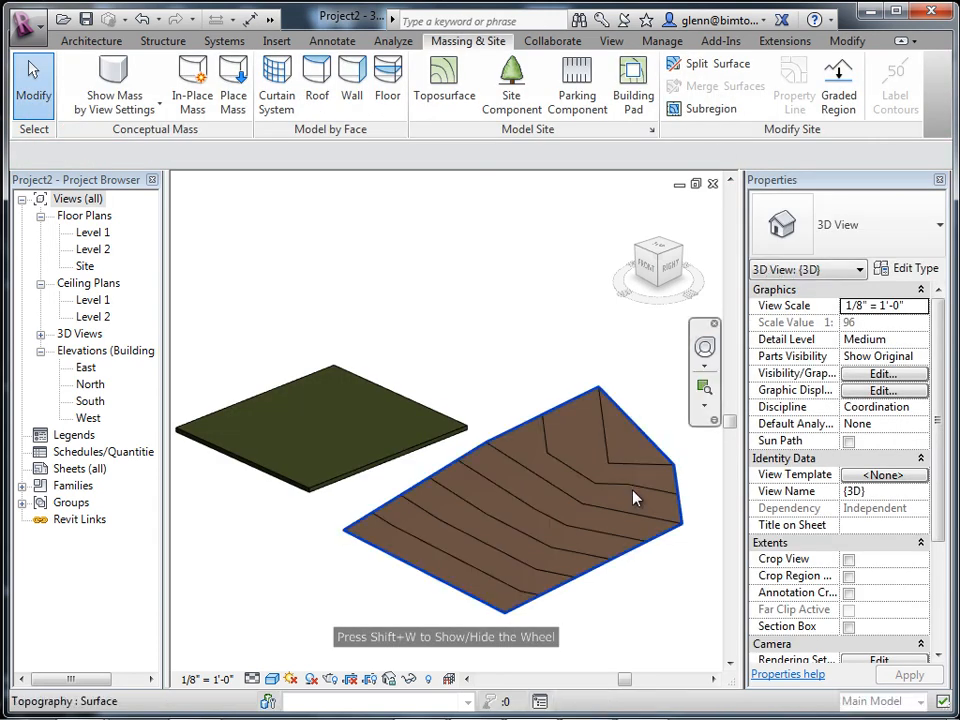
Assign the Grass material to the toposurface and accept the surface pattern warning
left_click(632, 491)
left_click(934, 308)
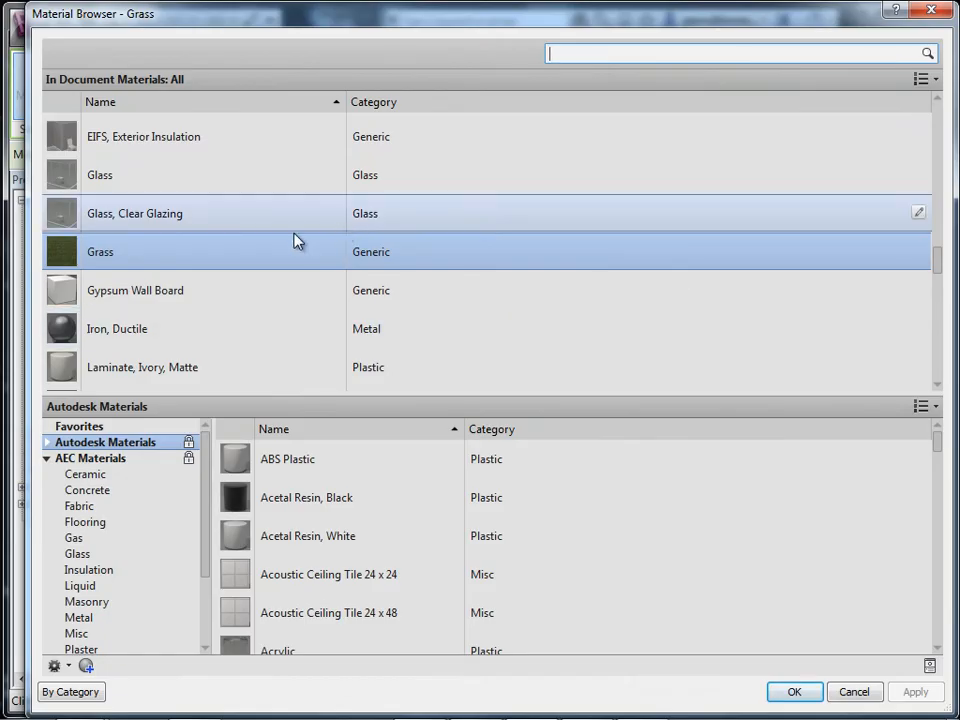
left_click(778, 694)
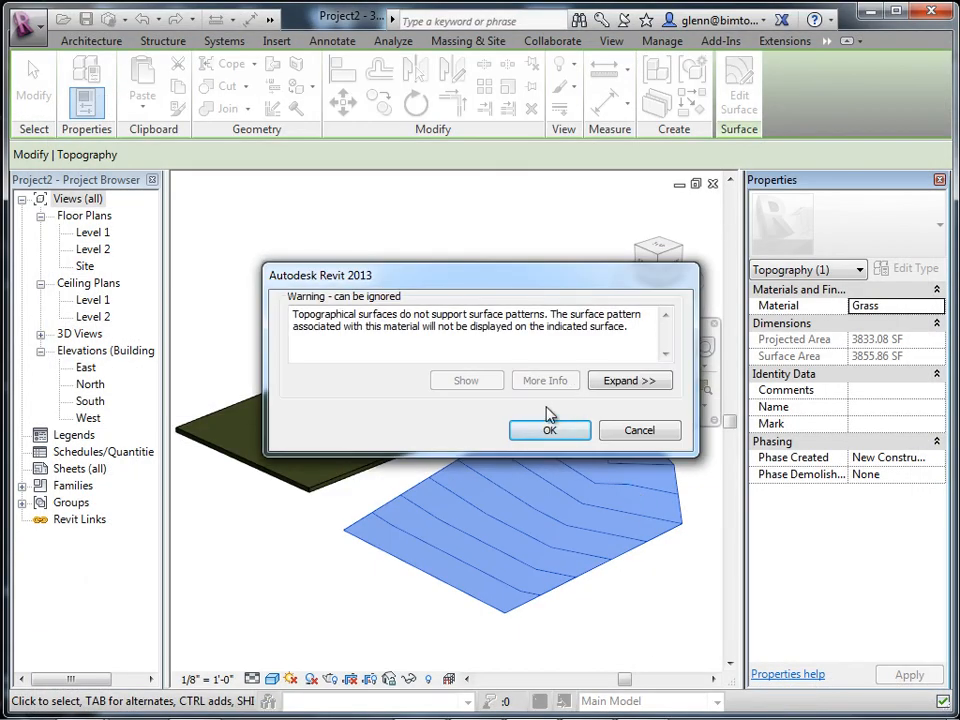
left_click(549, 430)
left_click(664, 609)
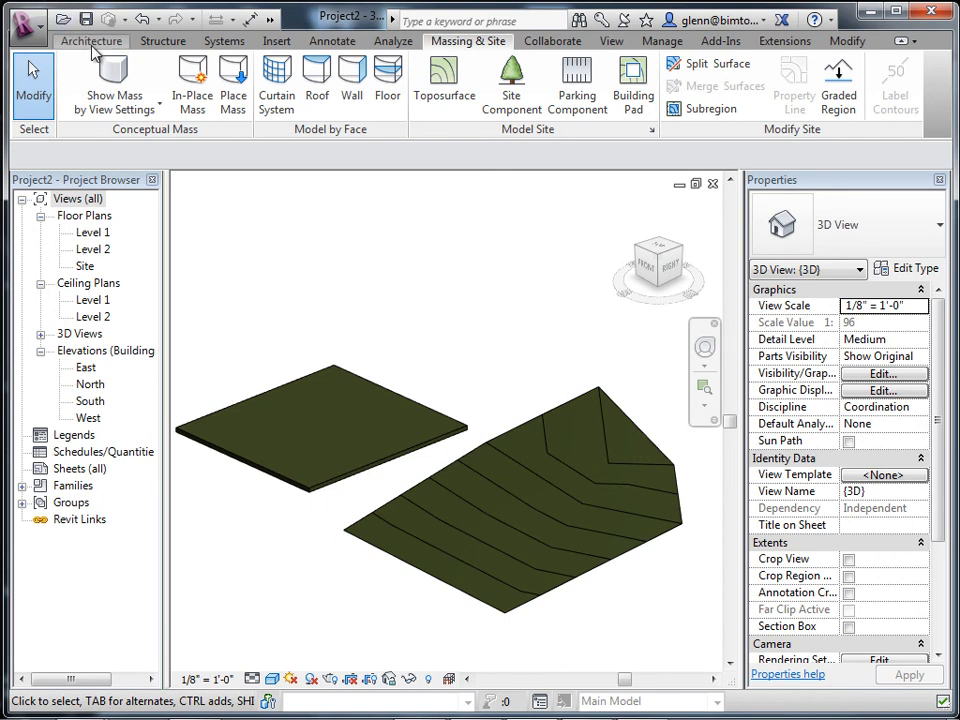
Open the recent project 5A Stop.rvt and display its First Floor plan
left_click(38, 28)
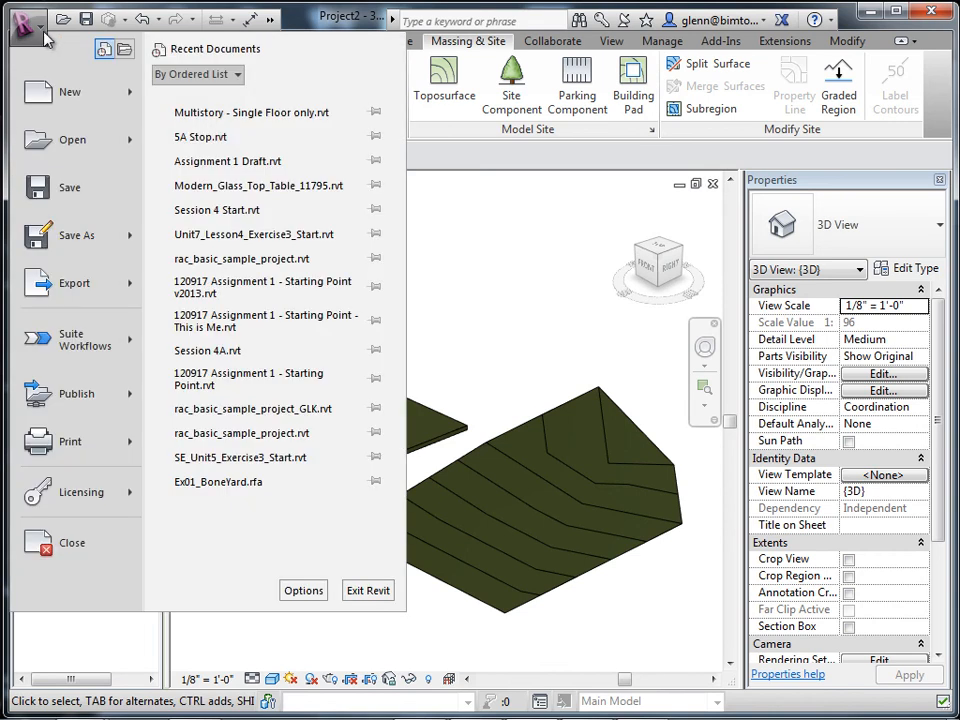
left_click(264, 137)
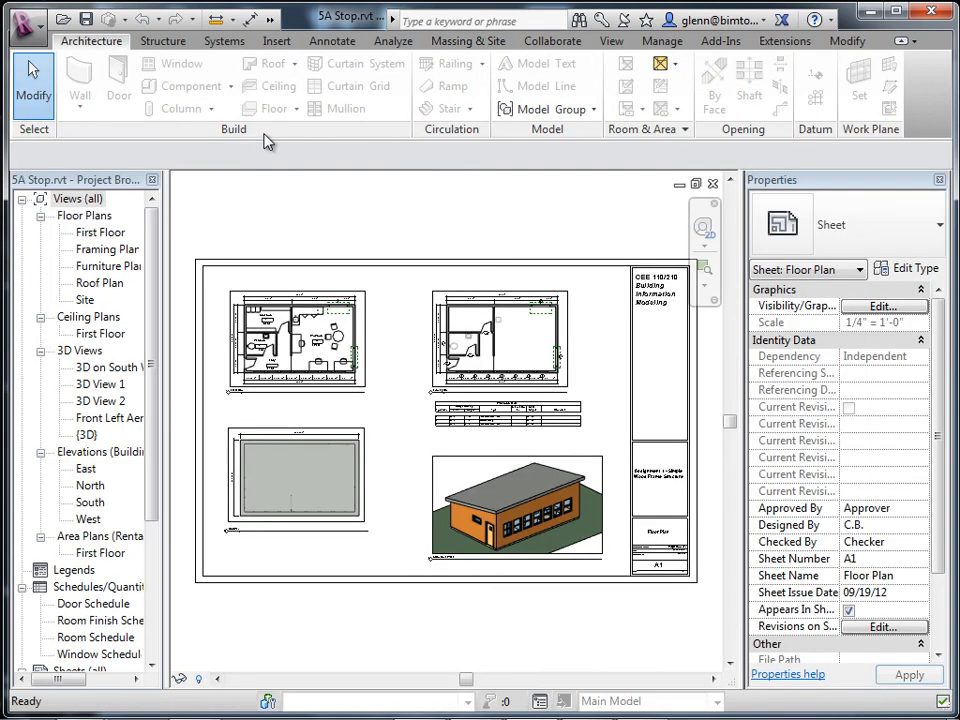
double_click(117, 235)
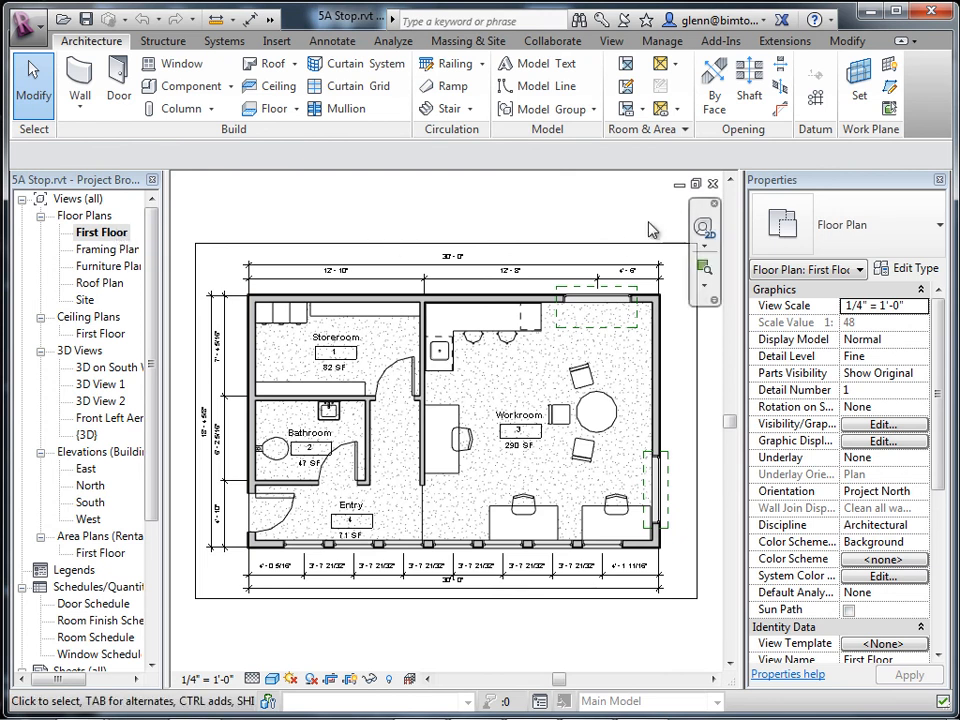
Draw a vertical building section through the full plan just inside the Workroom's storeroom-side wall, and open the section view
left_click(611, 40)
left_click(490, 98)
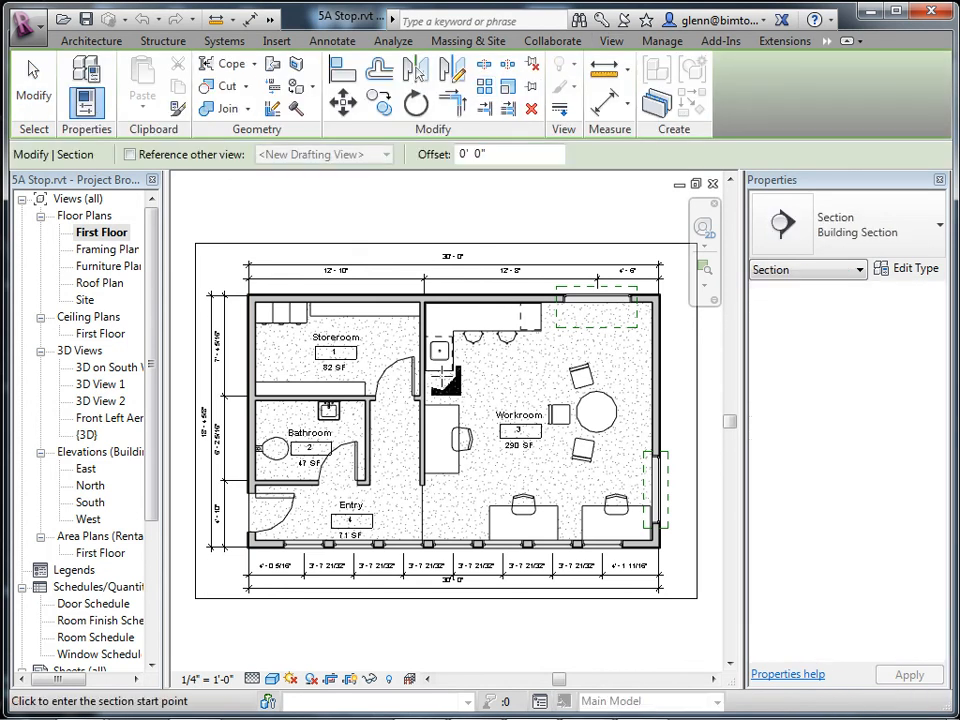
left_click(440, 207)
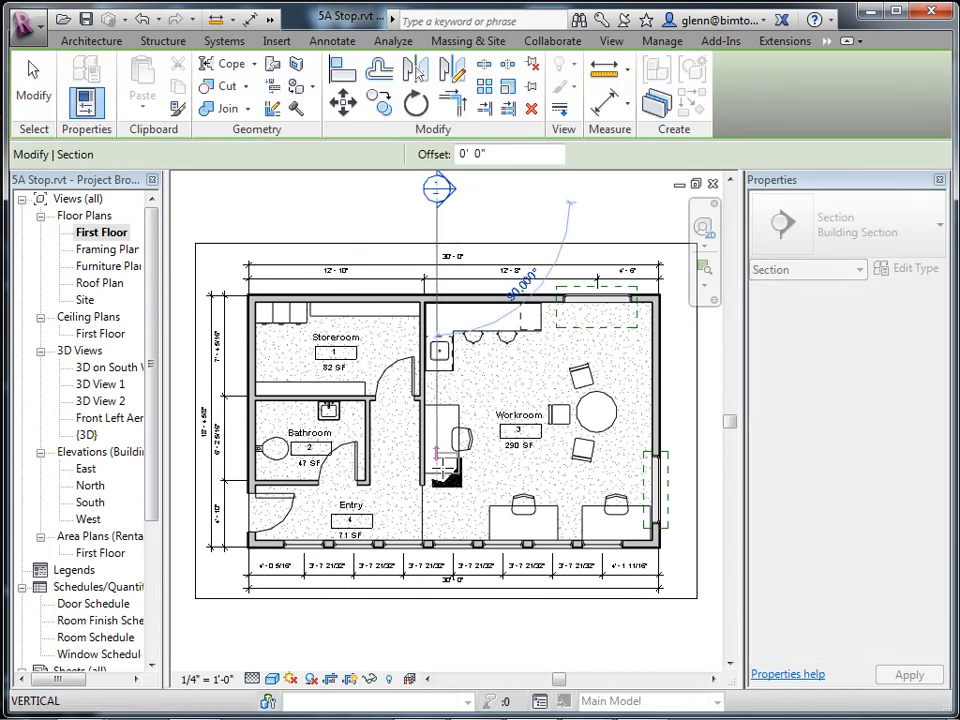
left_click(437, 640)
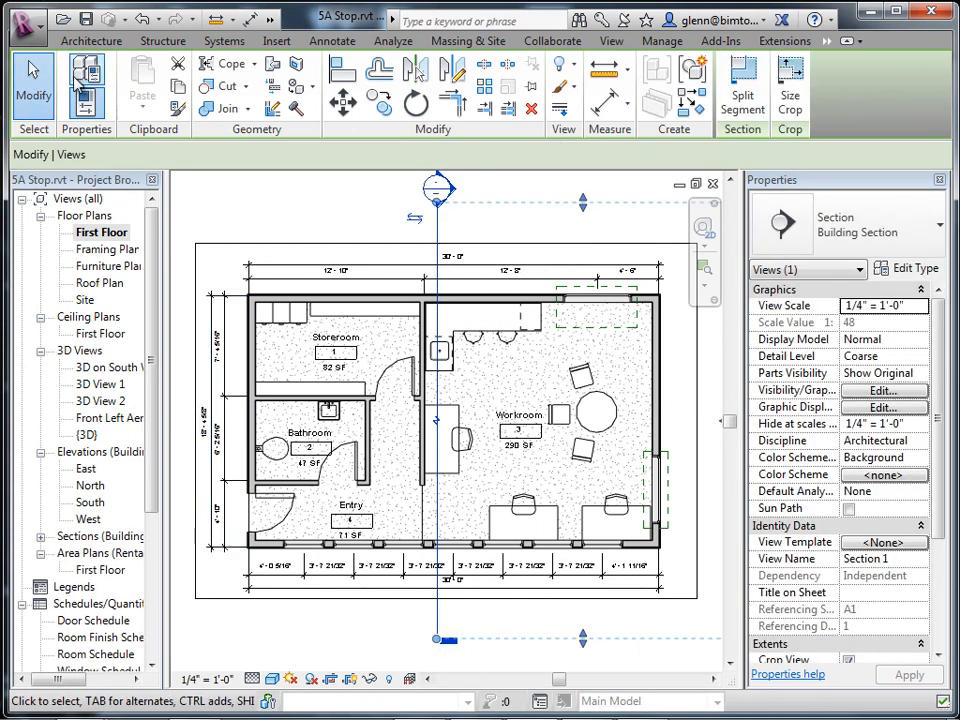
left_click(34, 92)
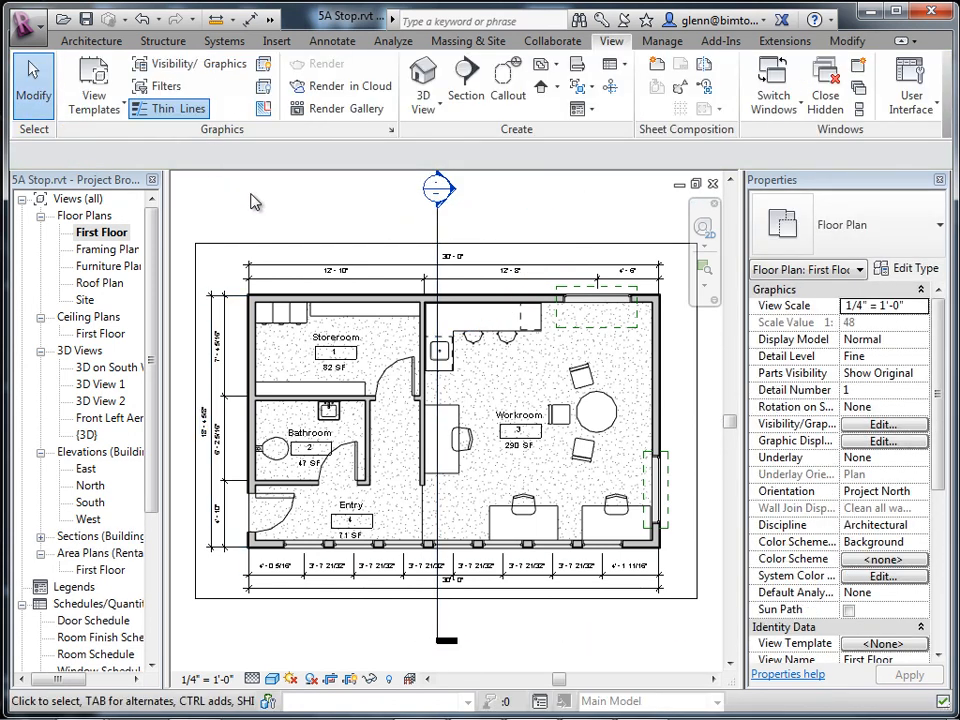
left_click(41, 537)
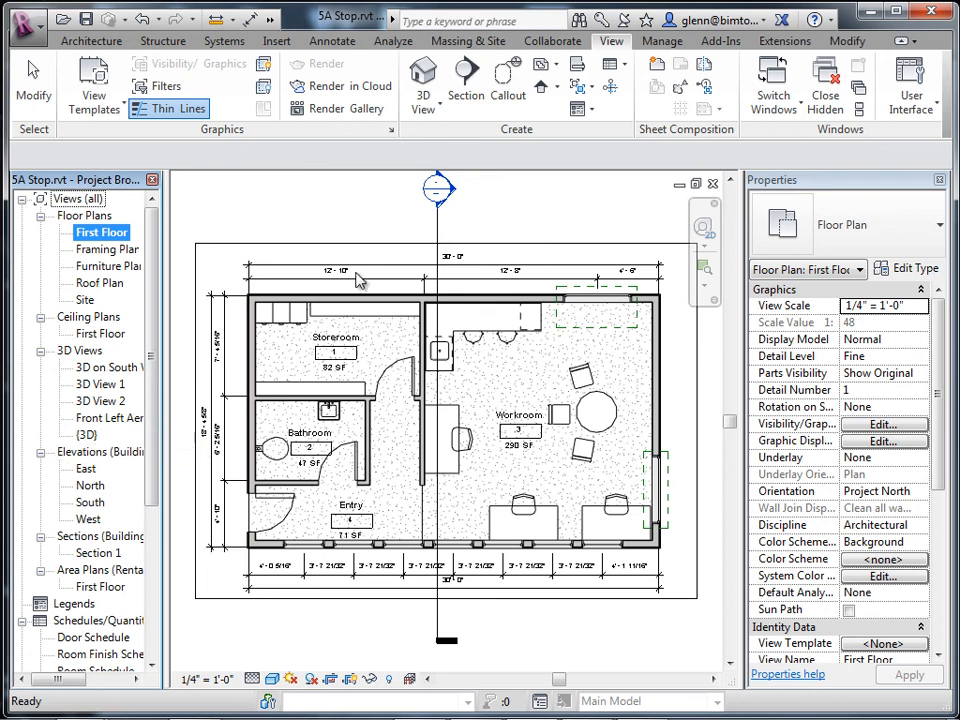
double_click(455, 195)
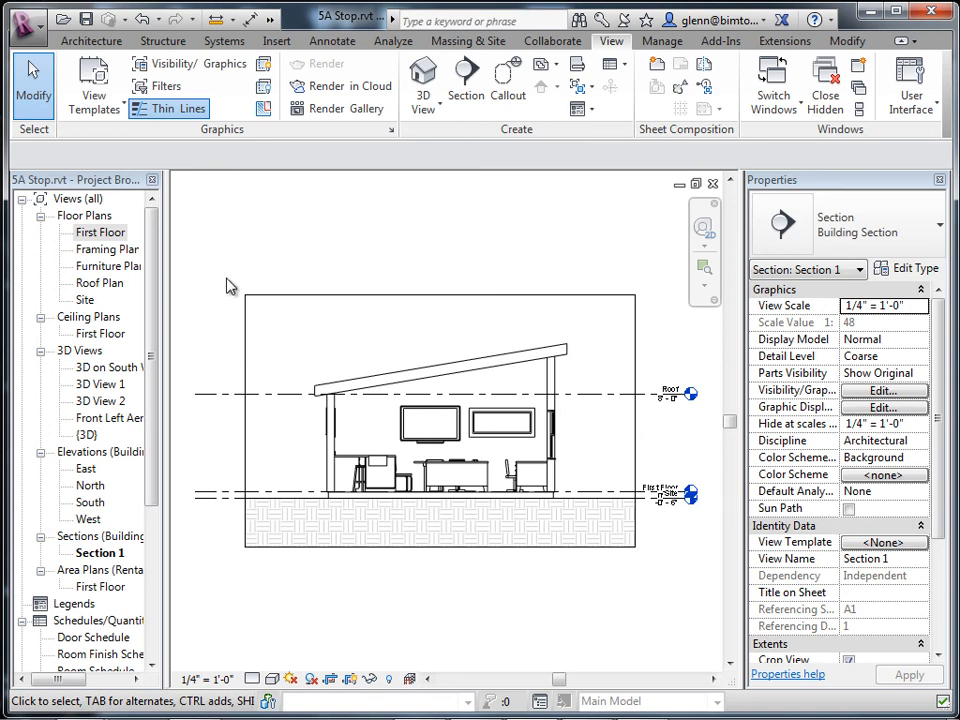
Open the {3D} view and duplicate it without detailing
left_click(86, 435)
double_click(89, 434)
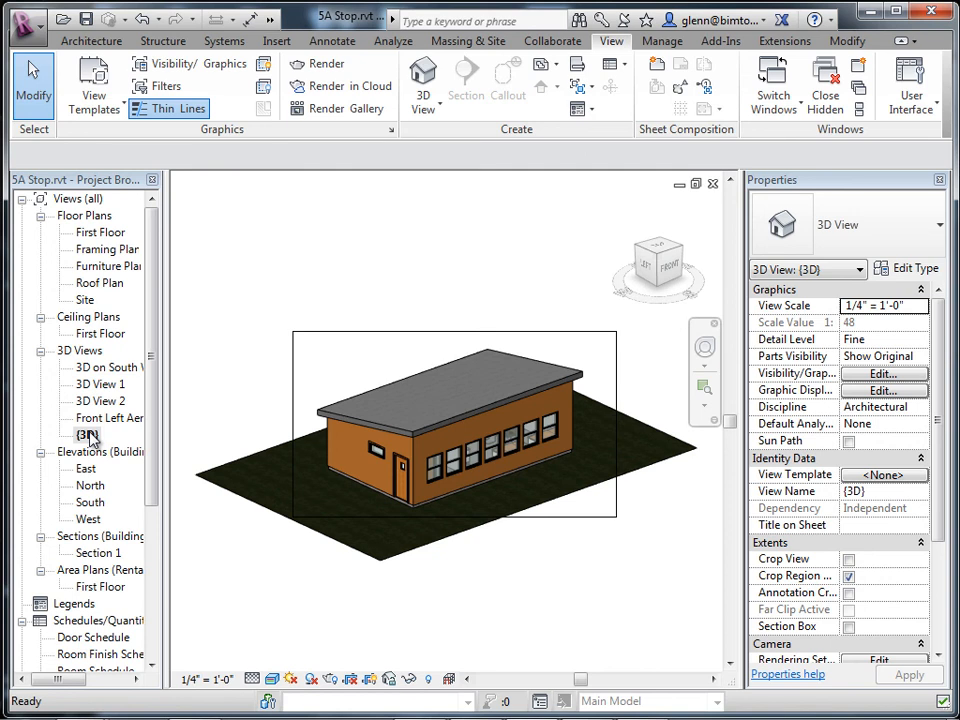
right_click(88, 437)
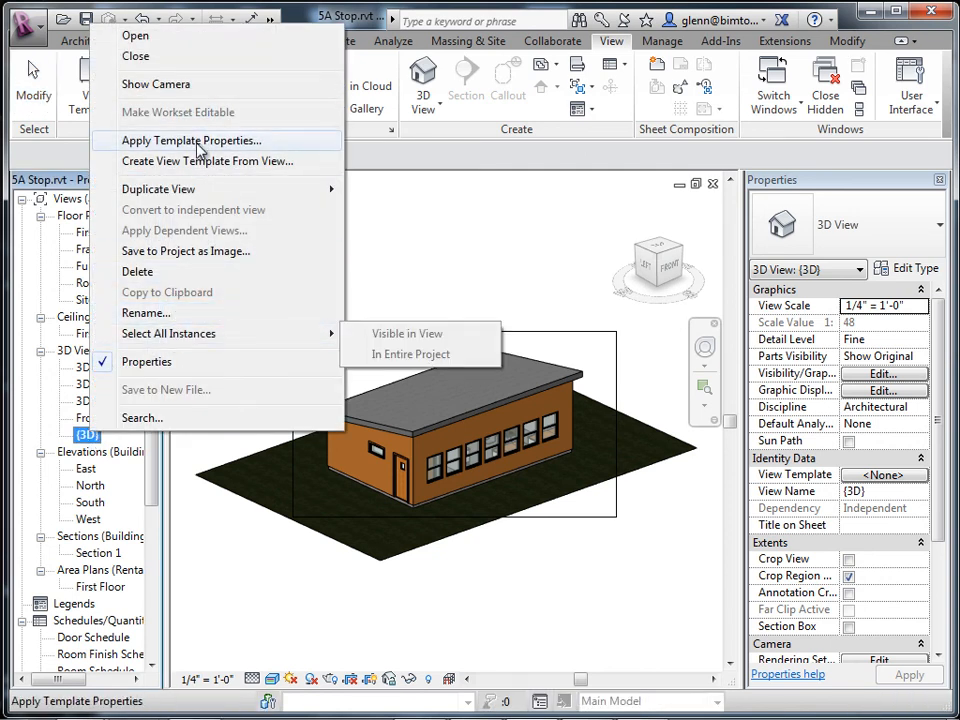
mouse_move(190, 197)
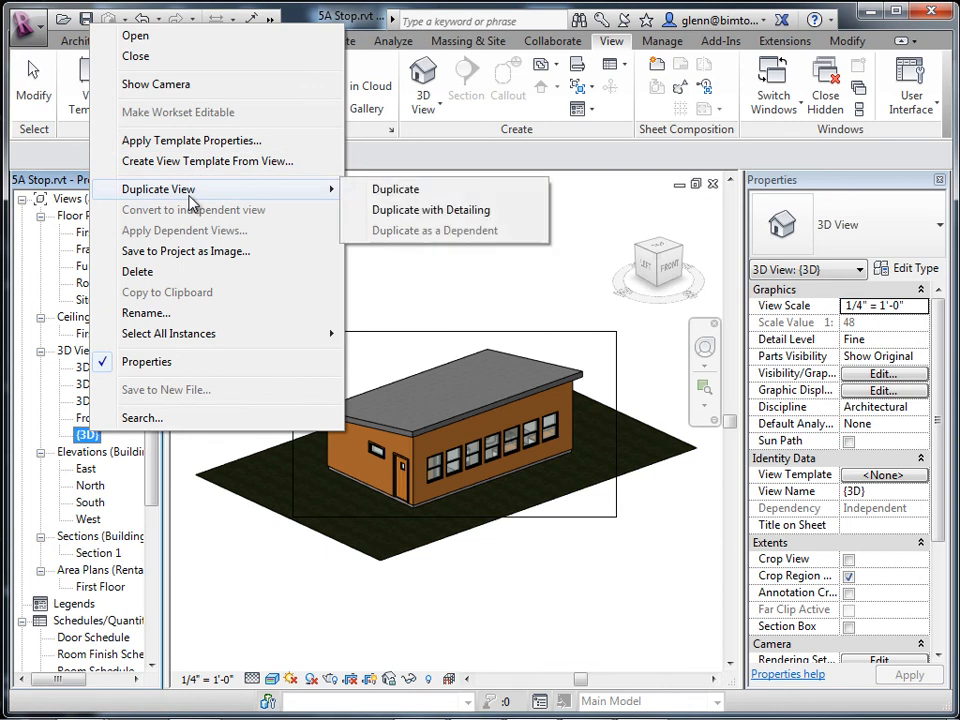
left_click(380, 190)
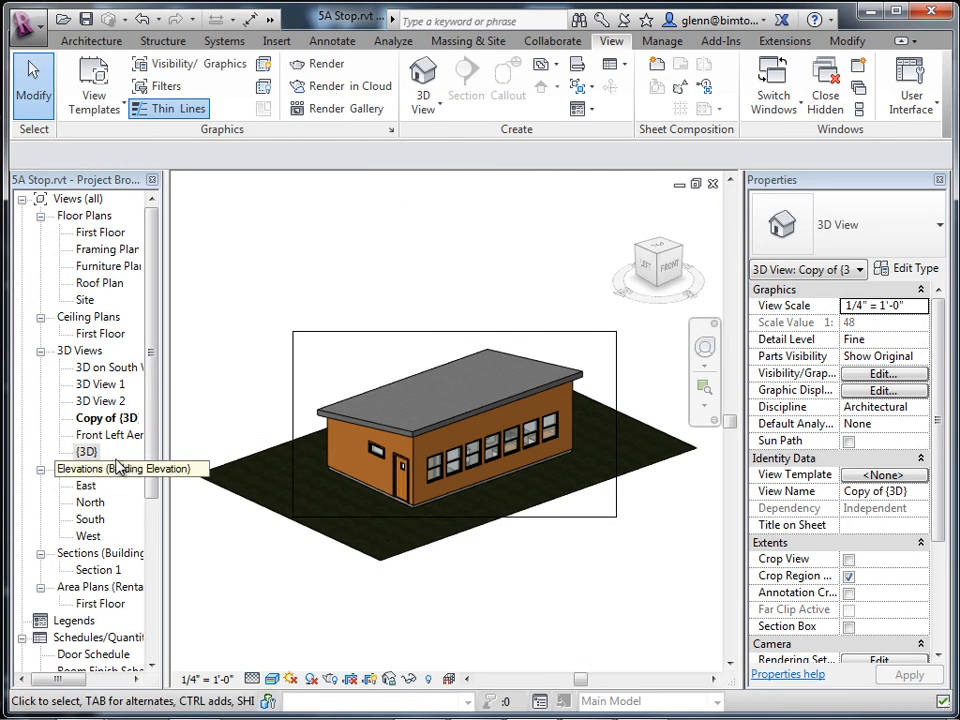
Rename the copied 3D view as 3D Section Box 1
left_click(115, 419)
right_click(117, 428)
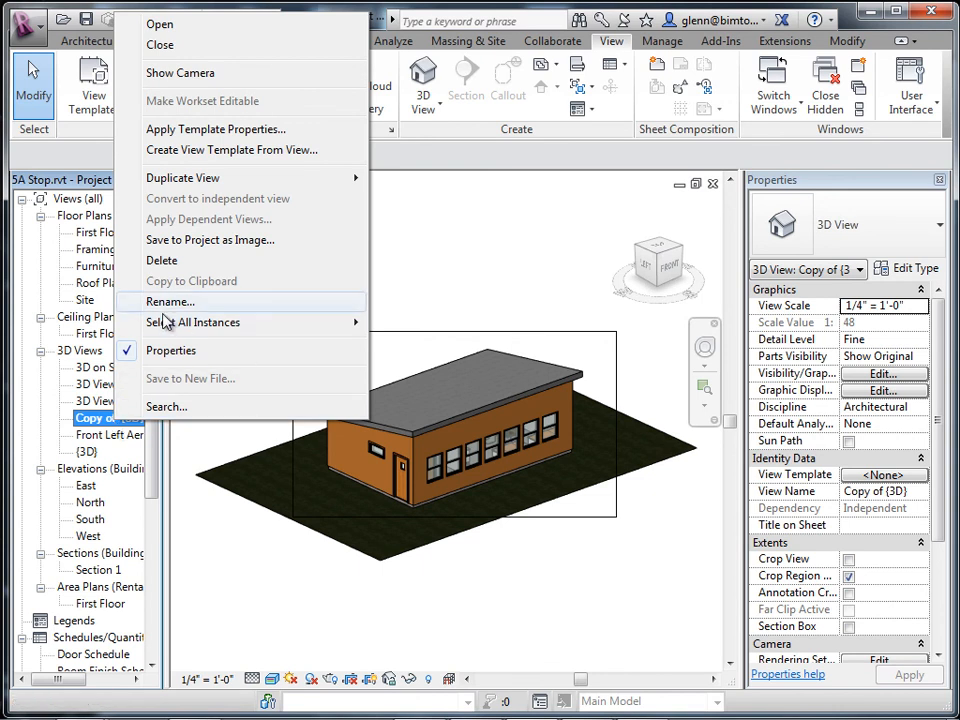
left_click(170, 302)
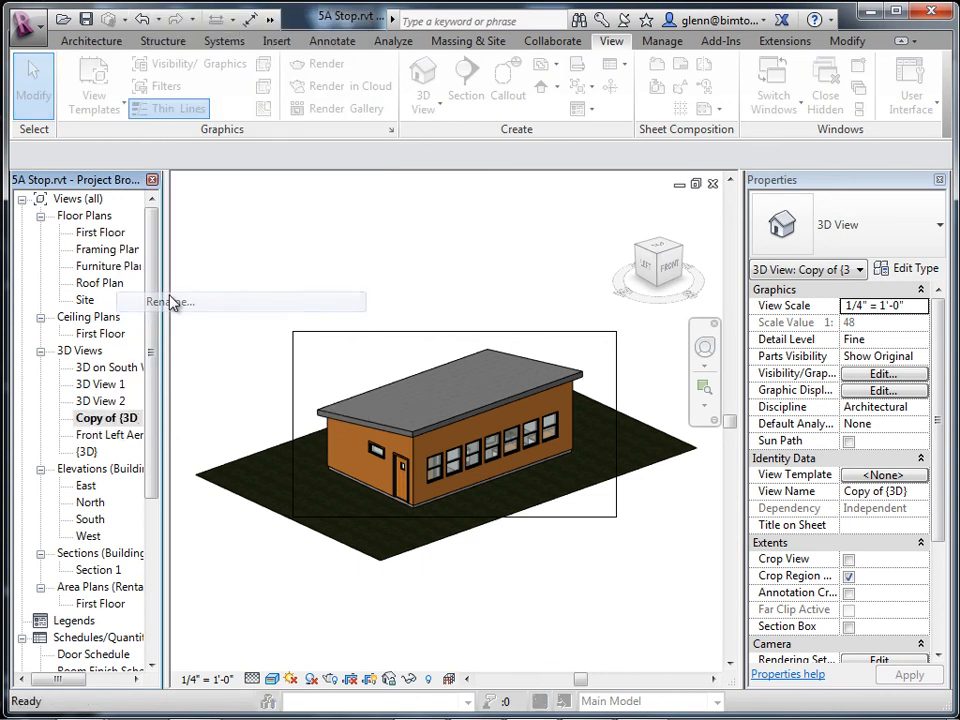
type("3D Sect")
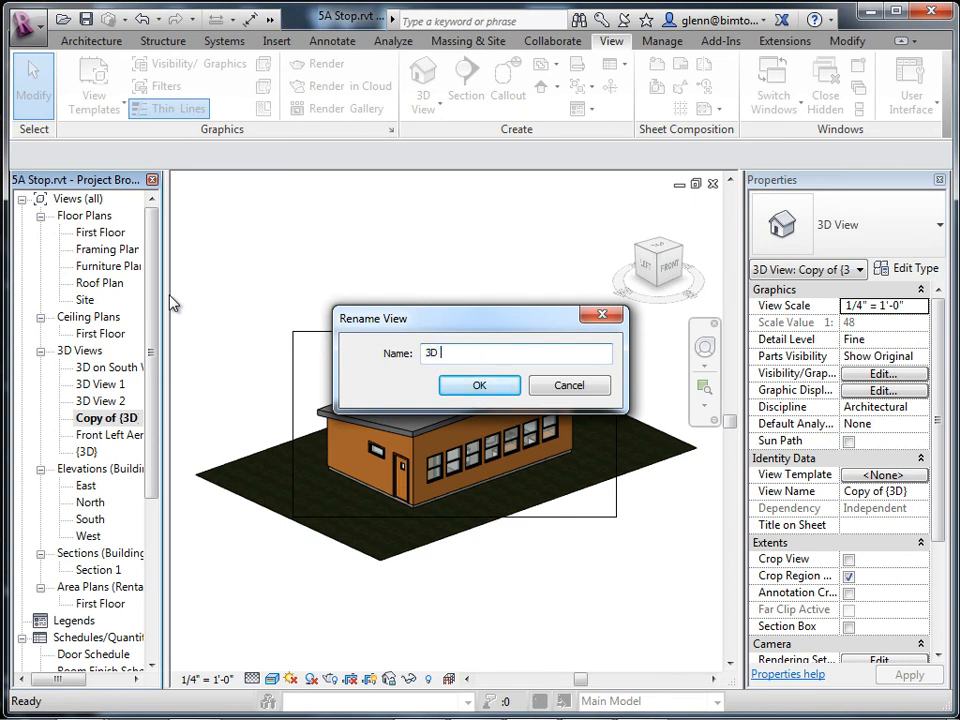
key("BackSpace")
key("BackSpace")
type("ction Box 1")
key("Return")
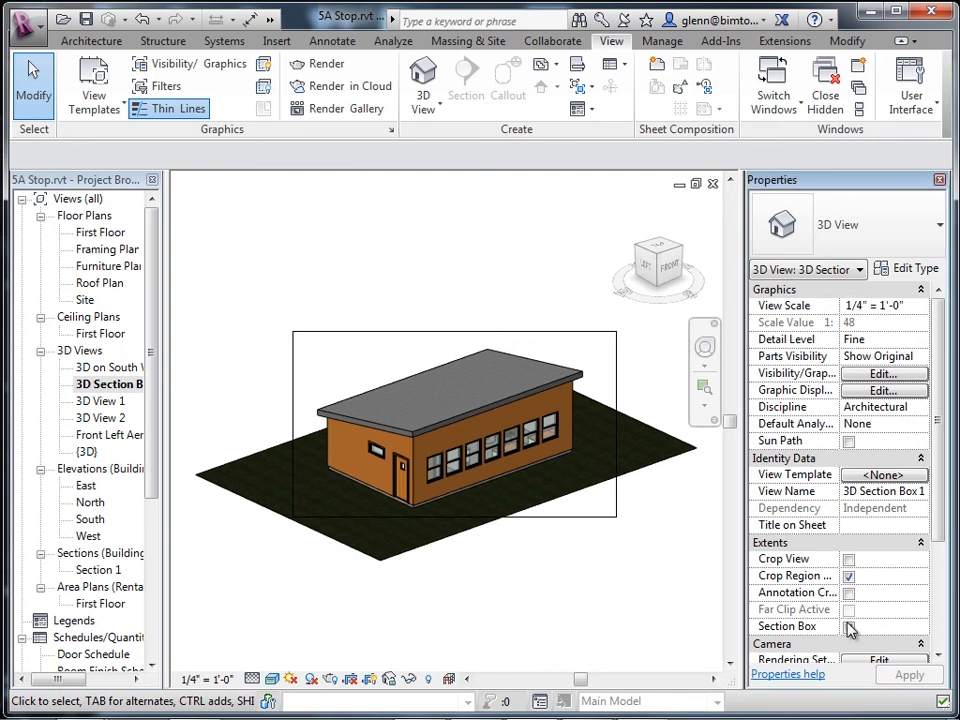
Turn on the section box in 3D Section Box 1 and pull its entrance-side face inward to cut through the building
left_click(848, 627)
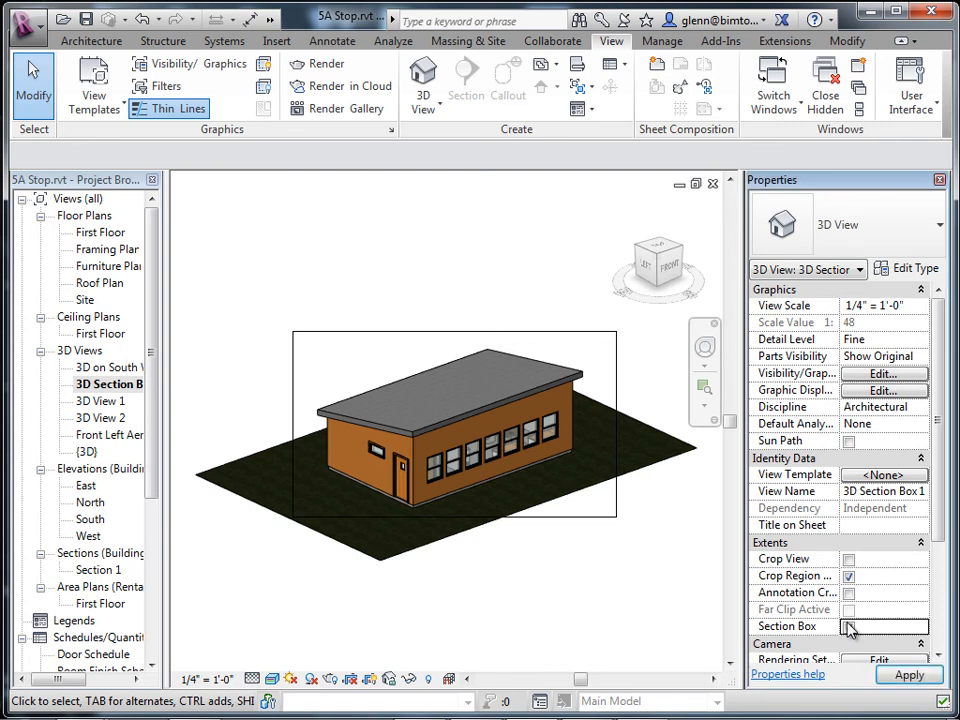
left_click(892, 673)
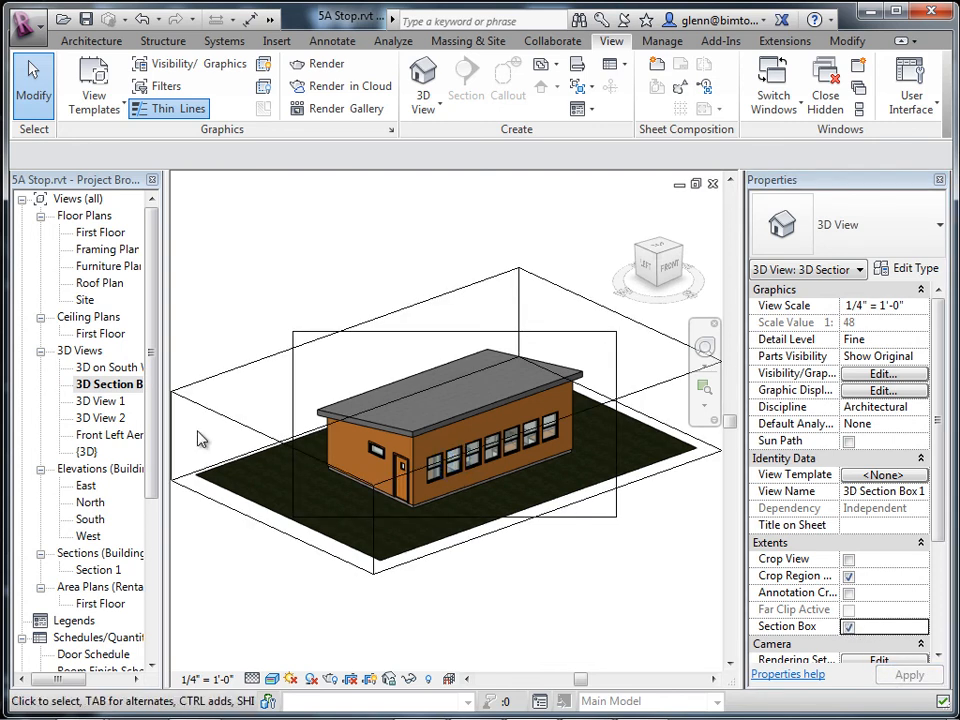
left_click(214, 420)
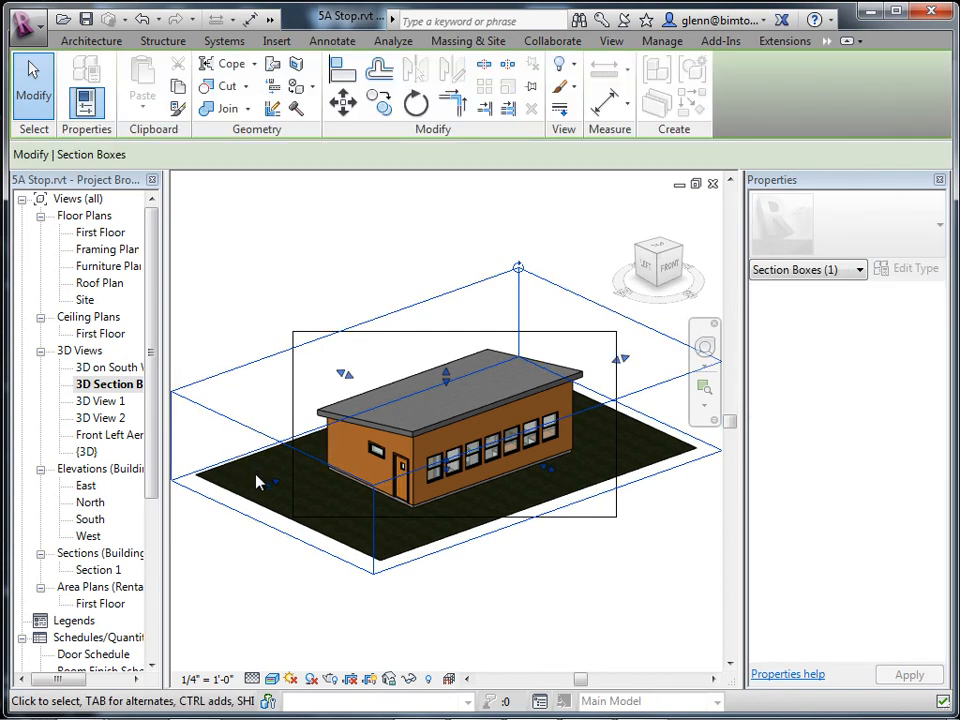
left_click_drag(265, 483, 386, 403)
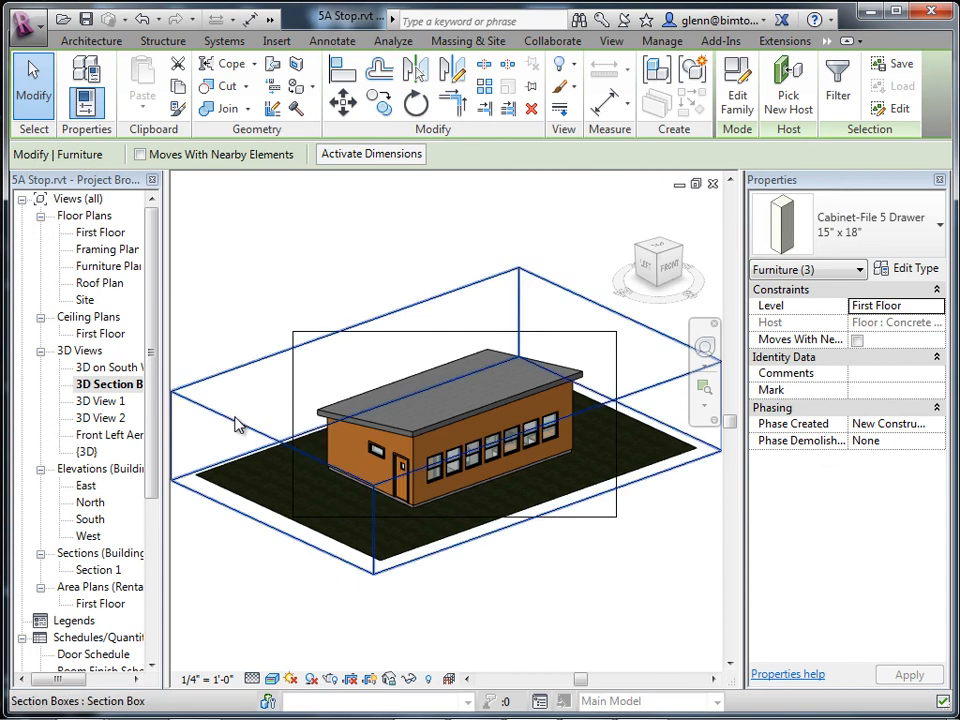
left_click(236, 423)
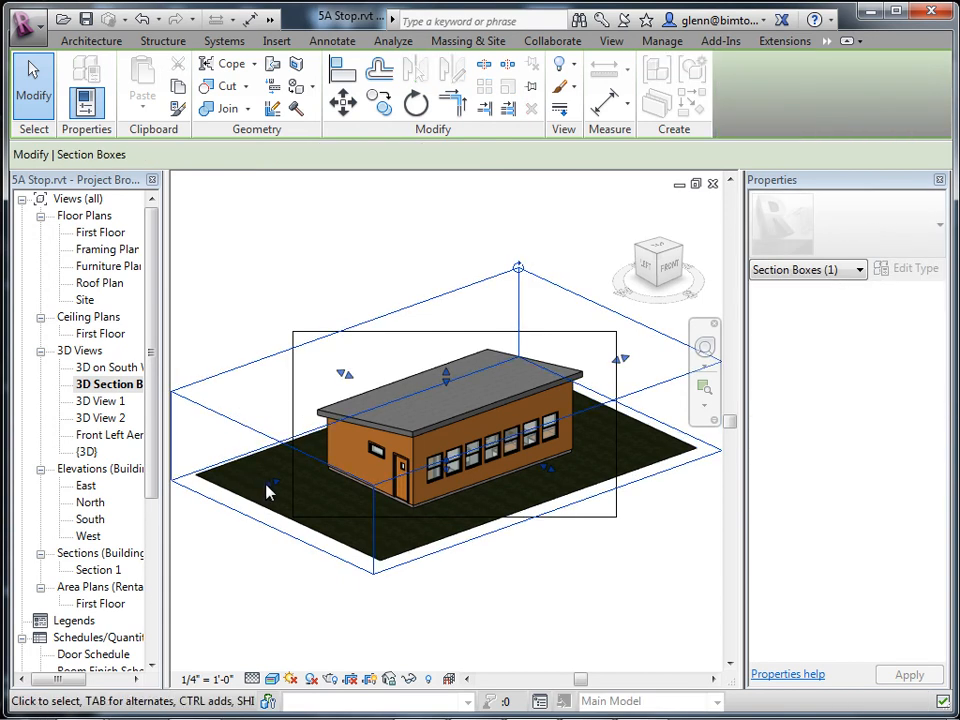
key("Escape")
left_click(265, 443)
left_click_drag(377, 447, 407, 424)
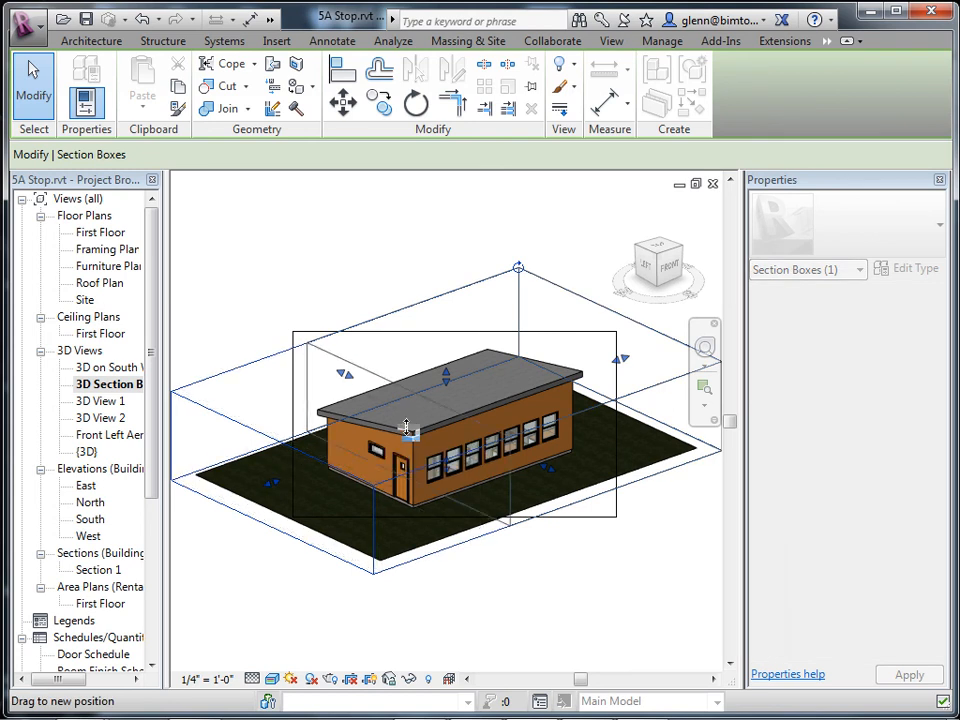
left_click(298, 613)
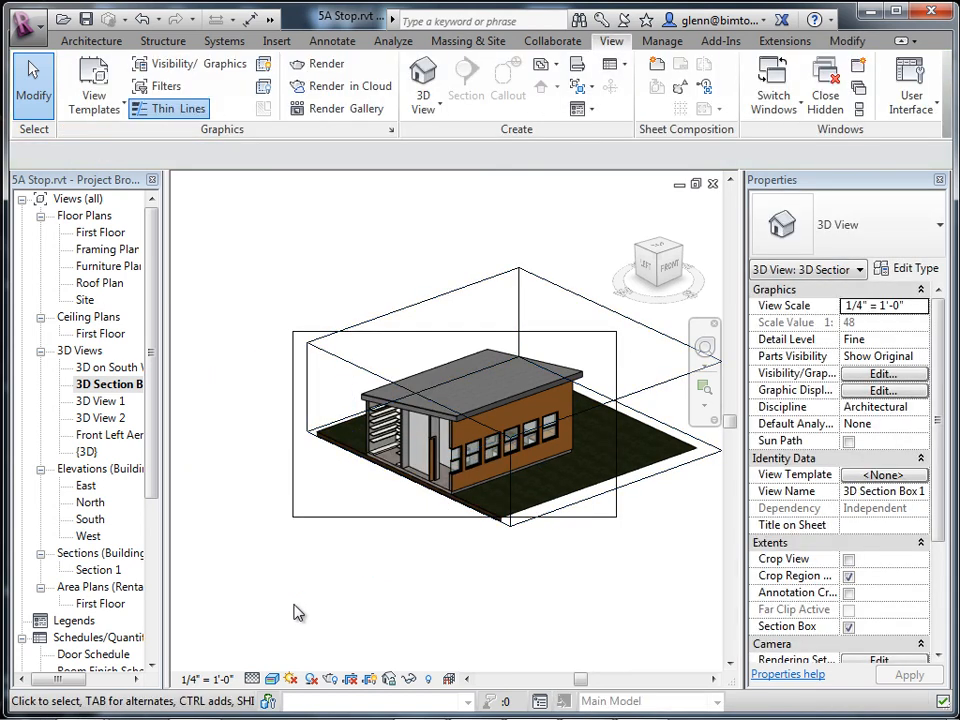
Orient 3D Section Box 1 to the Section 1 view and orbit it to a raised front-left angle showing the cut interior
right_click(665, 258)
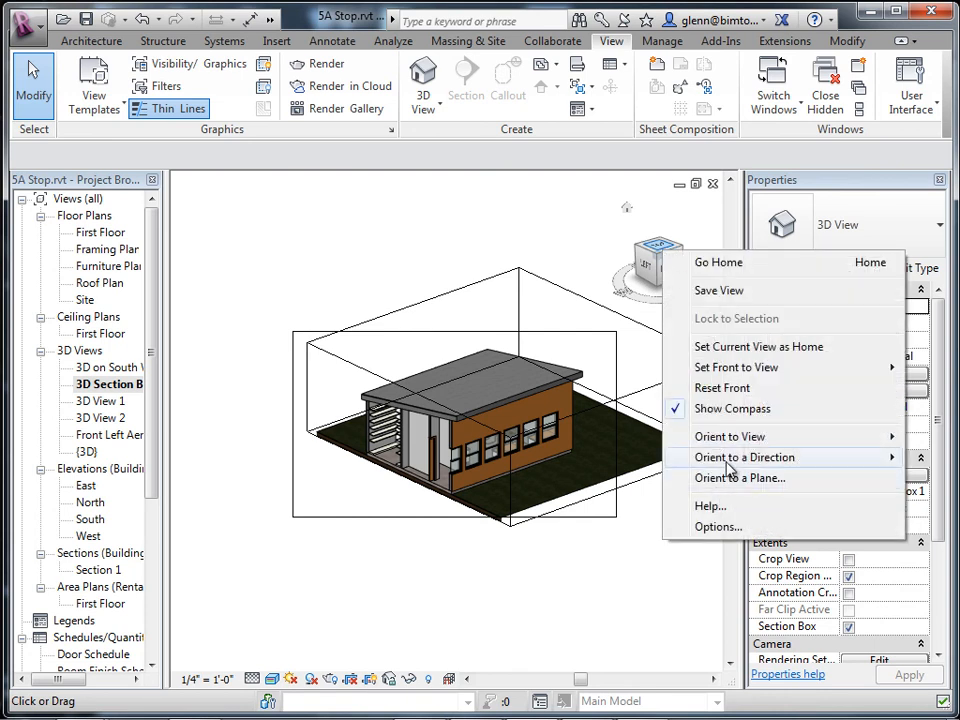
mouse_move(731, 448)
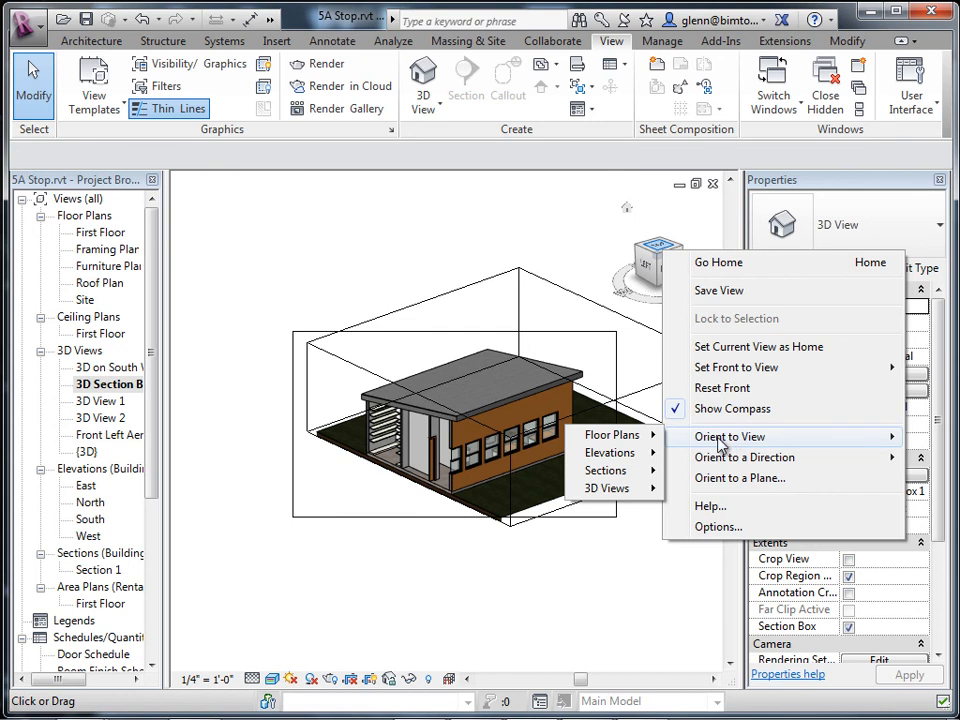
mouse_move(617, 470)
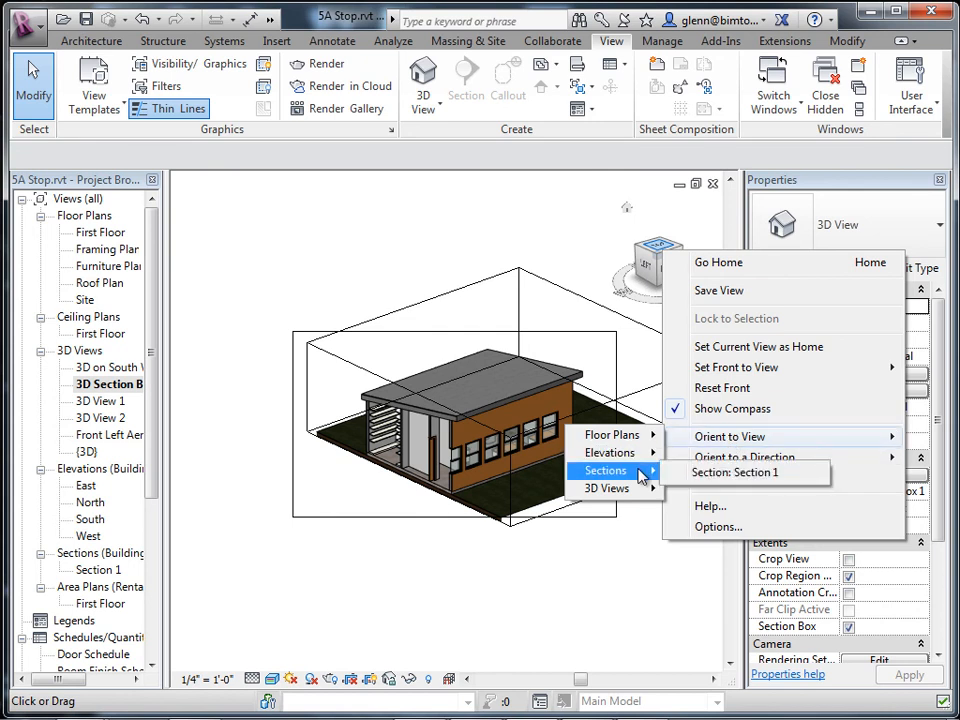
left_click(722, 479)
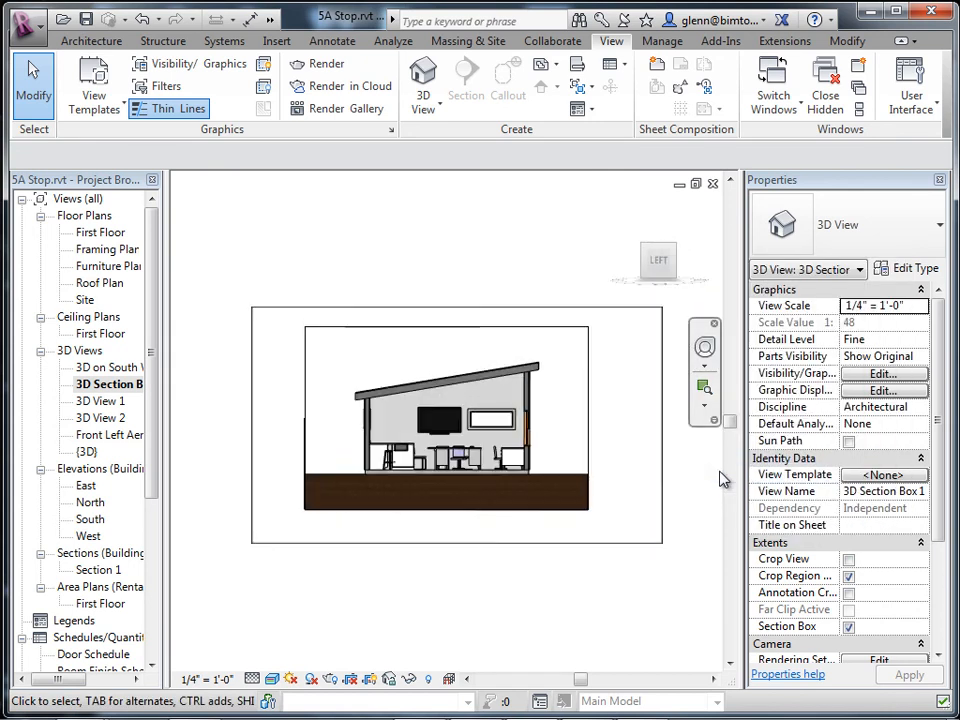
left_click(704, 349)
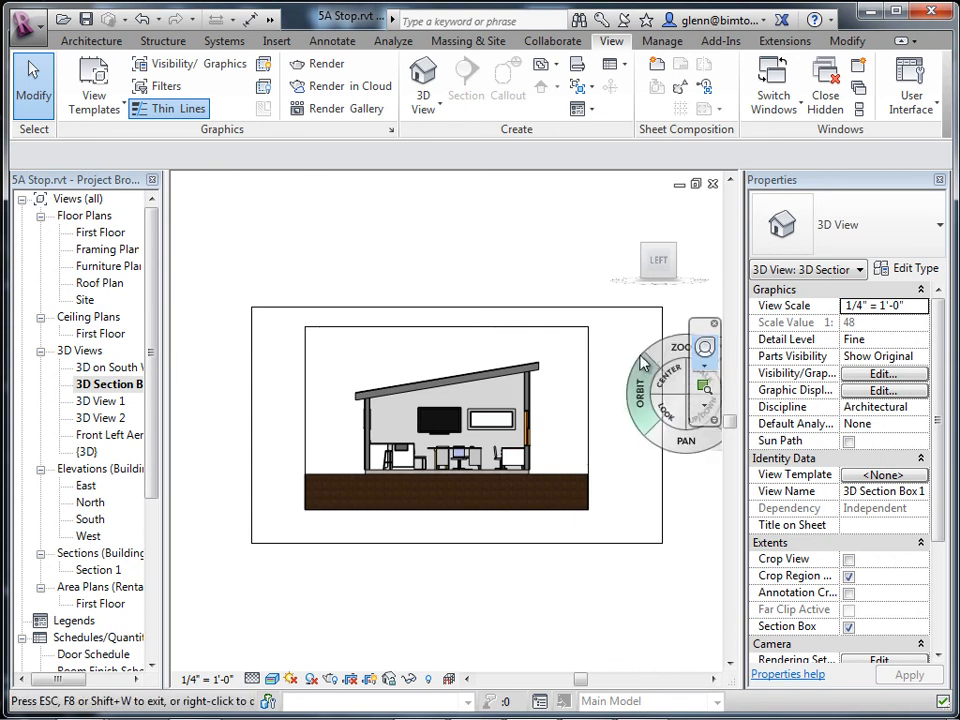
left_click_drag(648, 392, 567, 416)
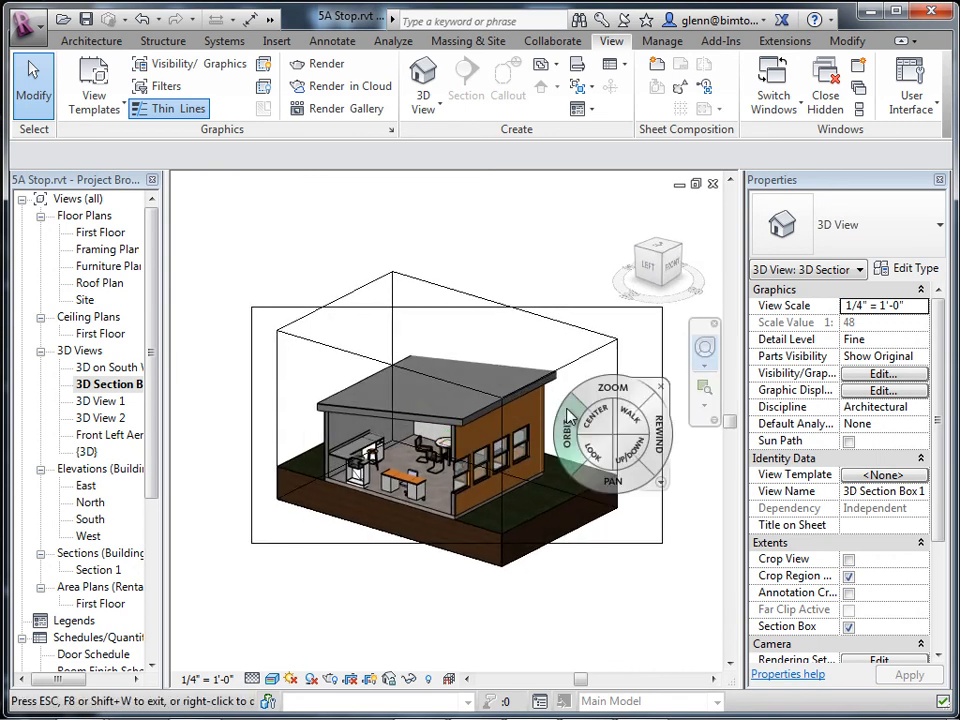
Compare the {3D} and 3D Section Box 1 views, and duplicate the {3D} view without detailing
double_click(86, 452)
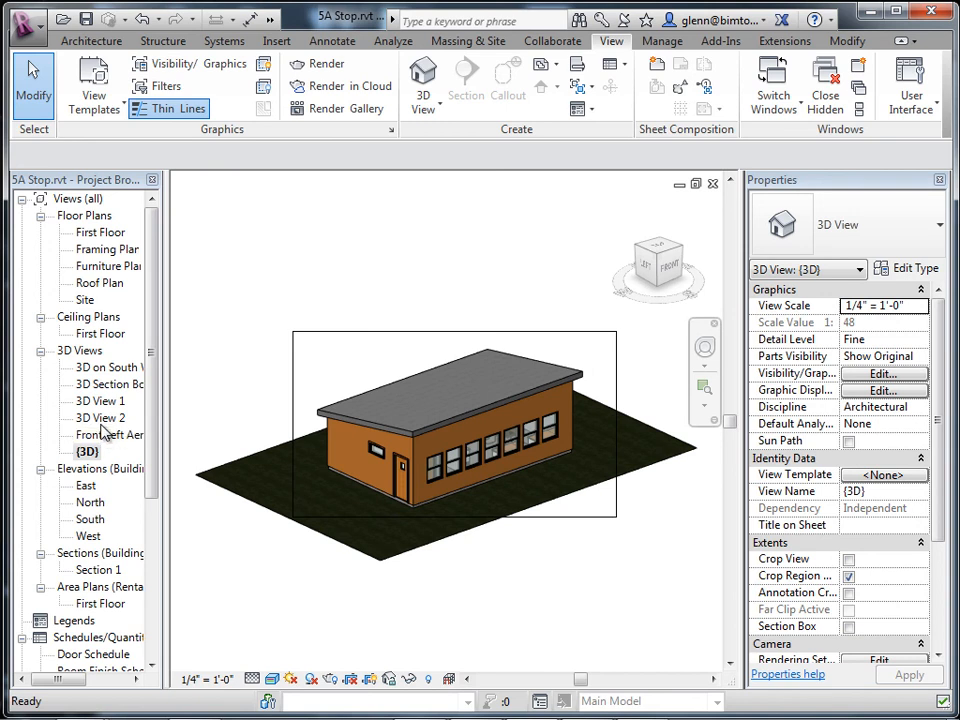
double_click(118, 386)
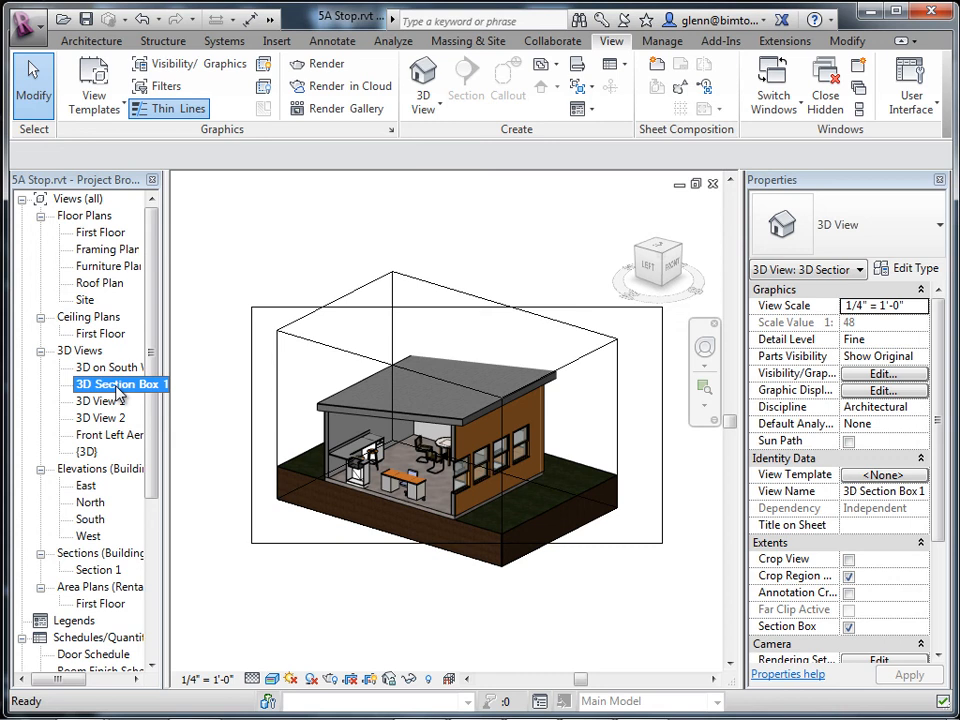
left_click(90, 455)
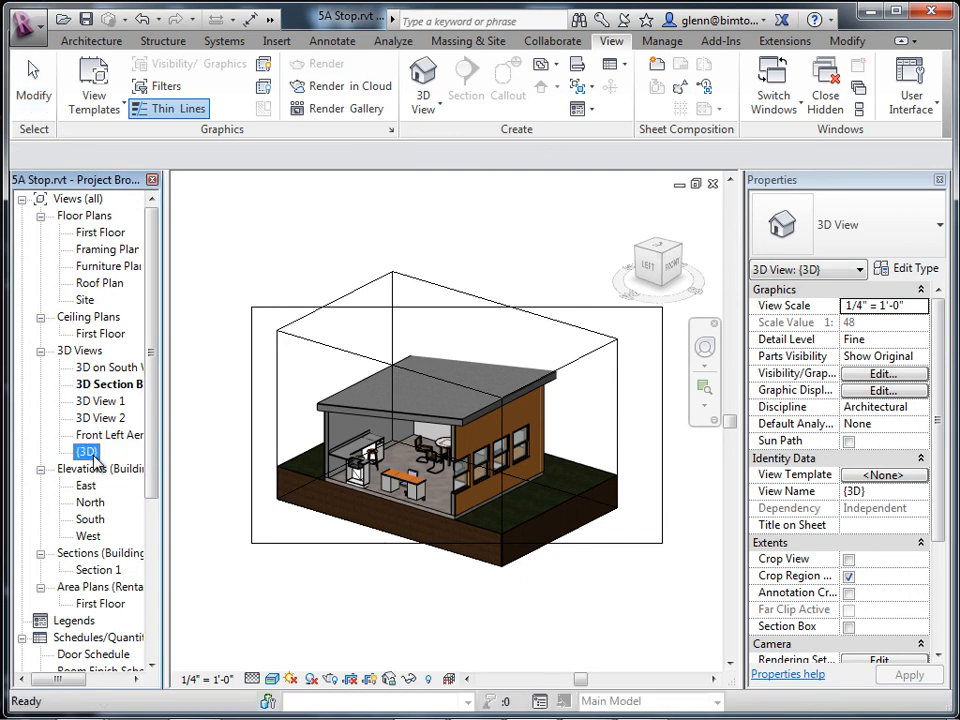
right_click(90, 455)
mouse_move(210, 218)
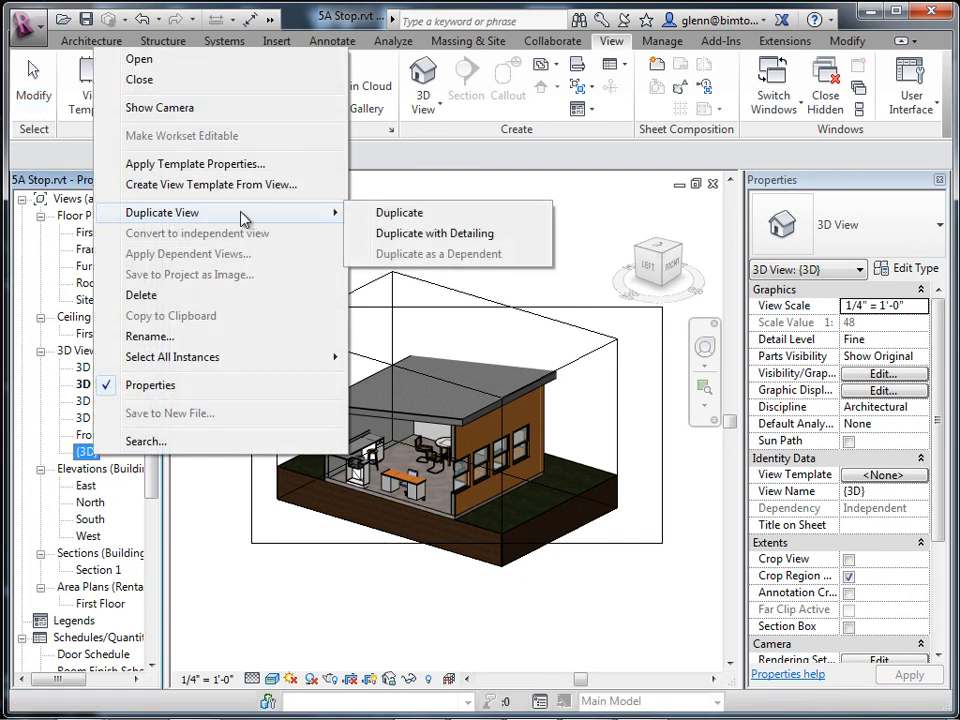
left_click(392, 213)
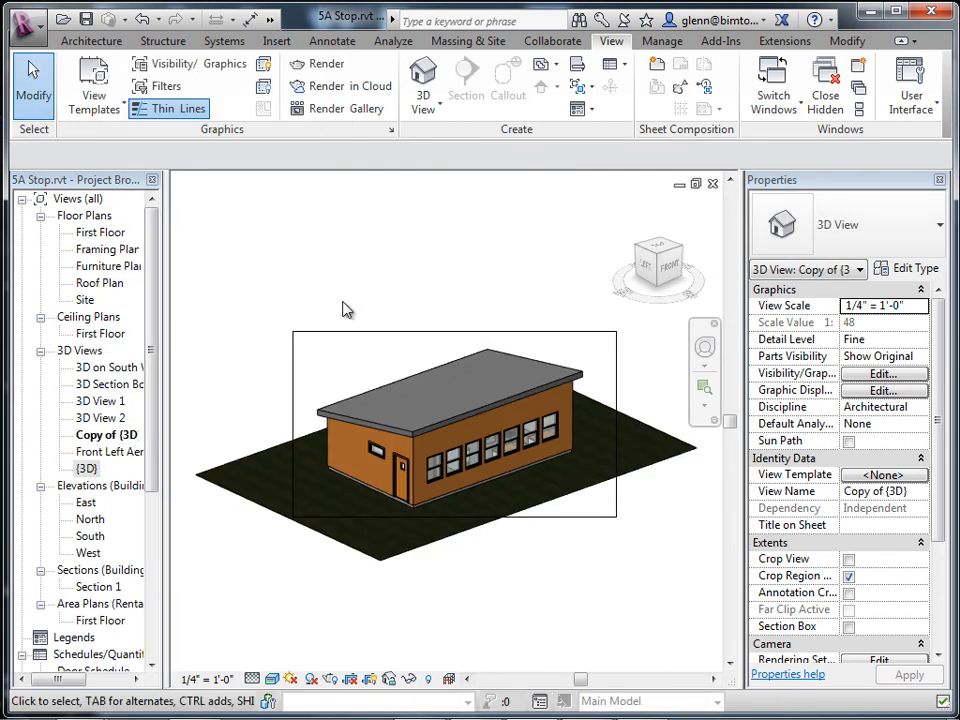
Rename the copied 3D view as 3D Walls Only
left_click(124, 440)
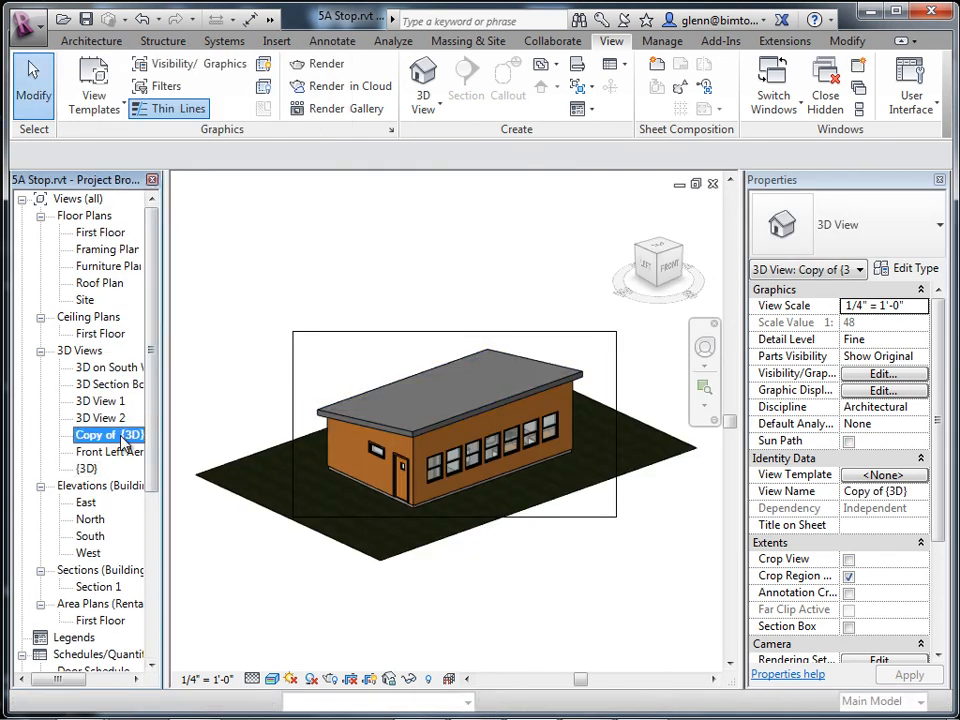
right_click(124, 440)
left_click(176, 317)
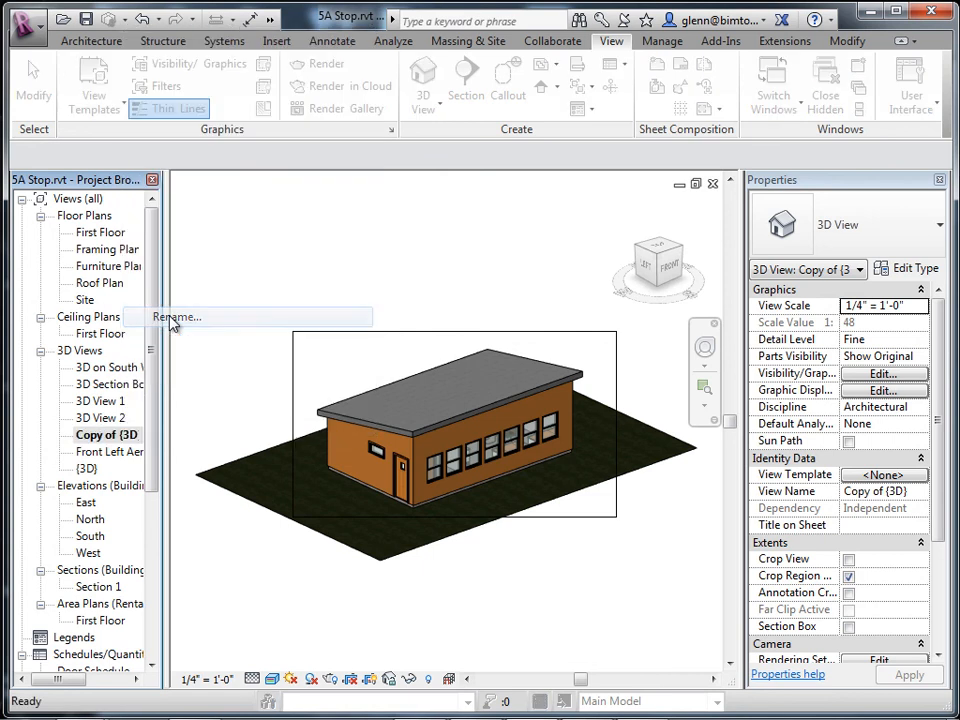
type("3D Walls Only")
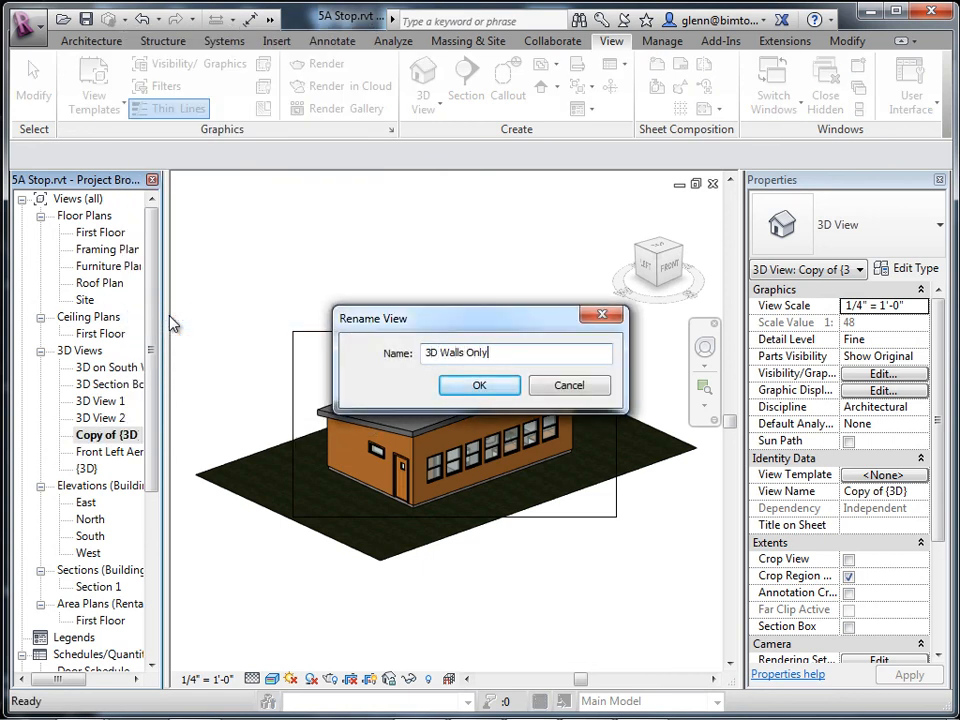
key("Return")
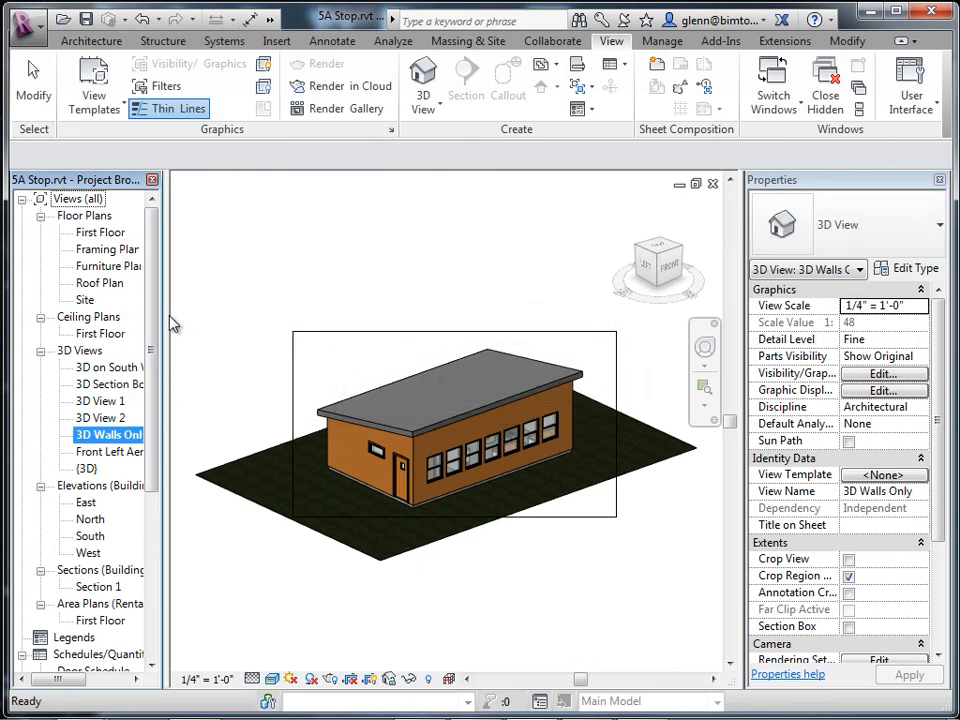
Orient 3D Walls Only to Floor Plan: First Floor and orbit it to look down into the roofless rooms from the front-left
right_click(662, 256)
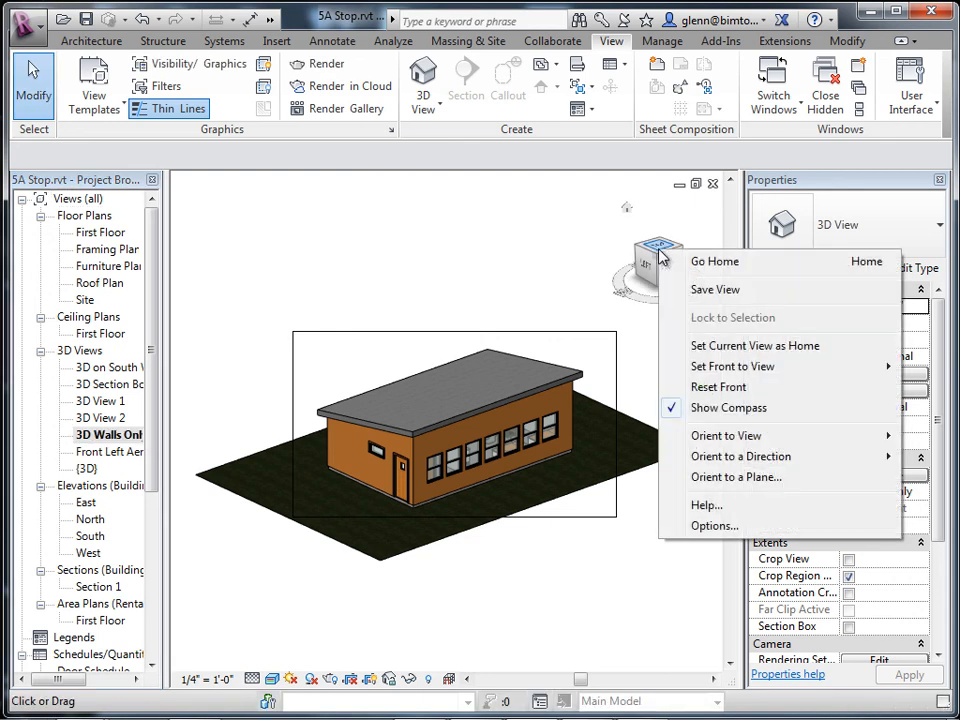
mouse_move(727, 437)
mouse_move(641, 435)
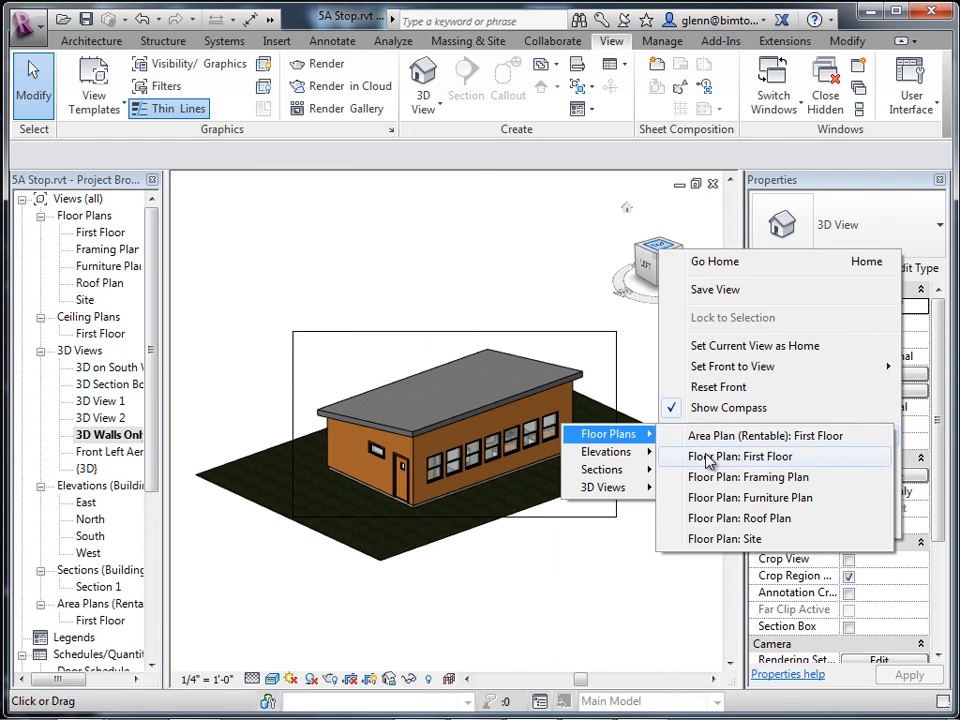
left_click(707, 458)
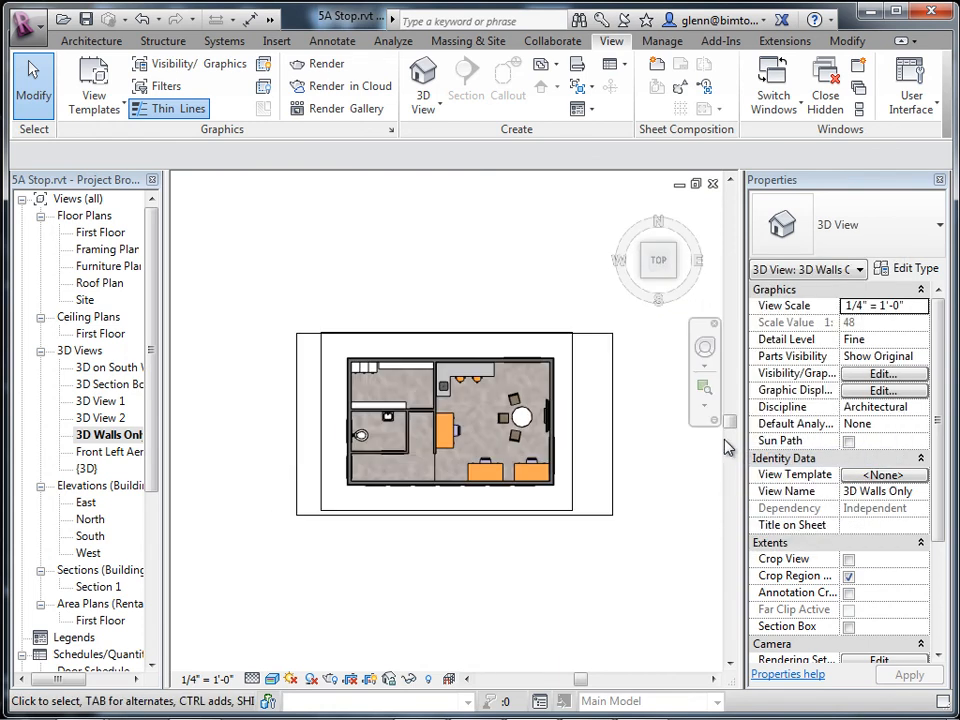
left_click(705, 347)
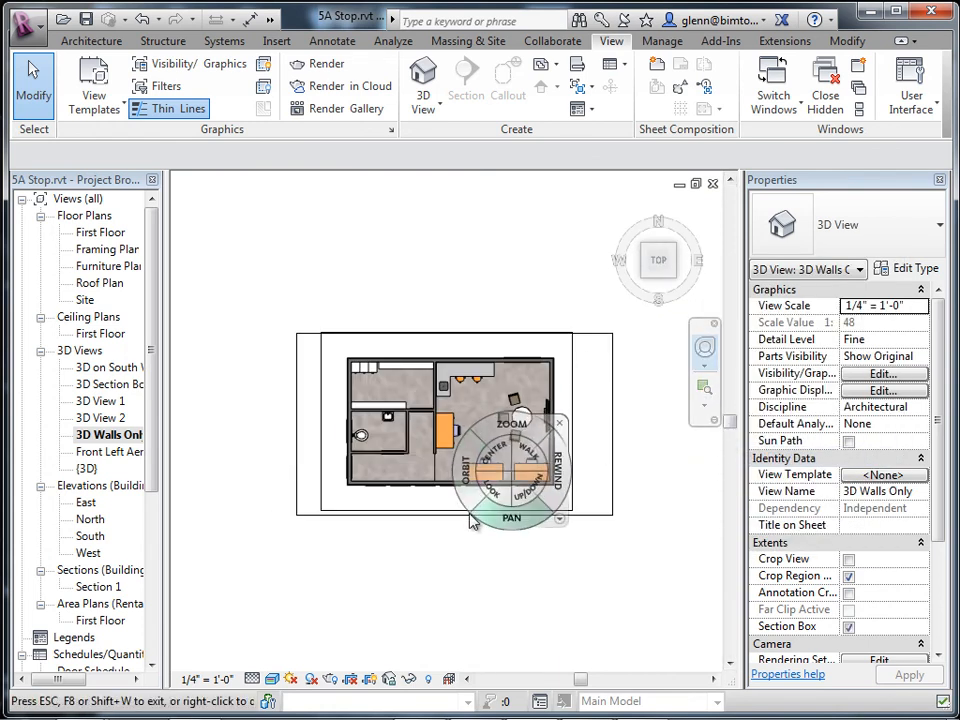
left_click_drag(473, 512, 552, 405)
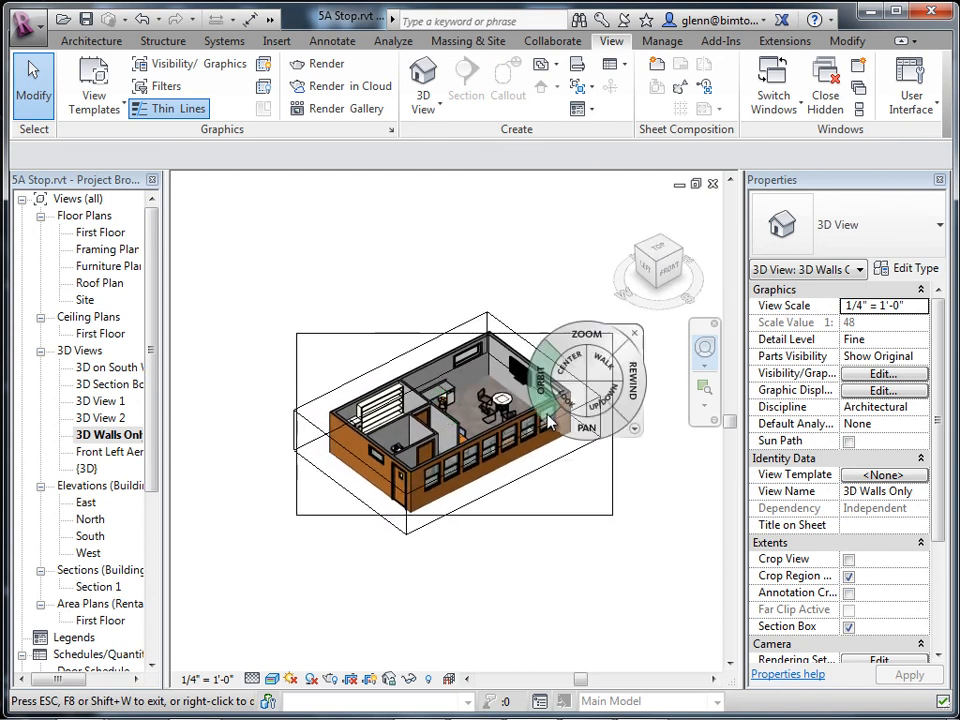
left_click(704, 384)
left_click_drag(318, 317, 604, 548)
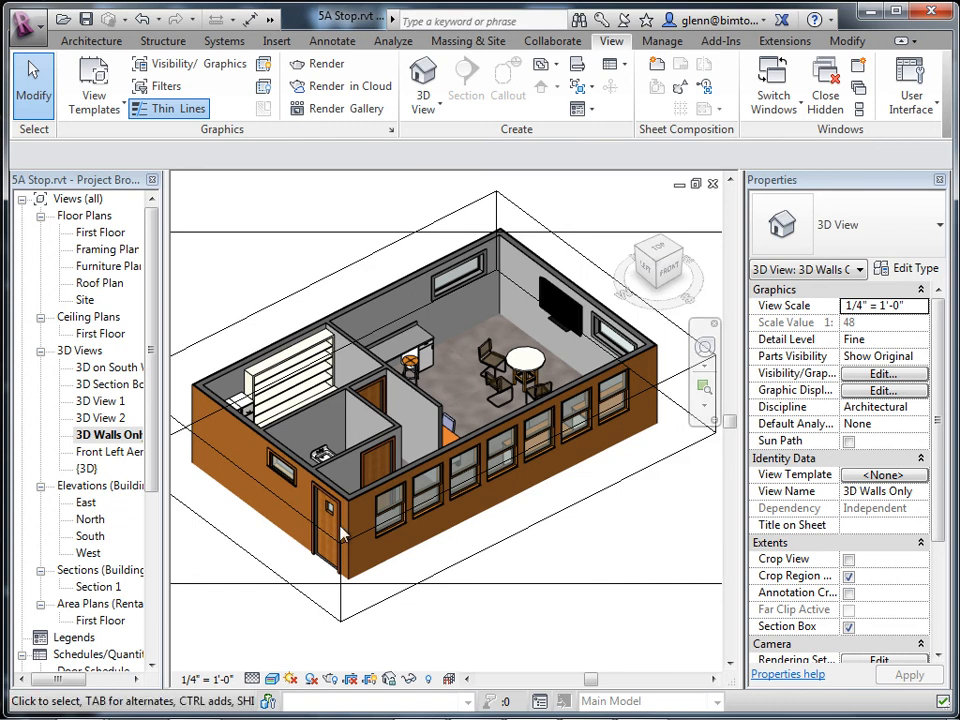
Open the Framing Plan floor plan and set its view scale to 1/2" = 1'-0"
double_click(104, 250)
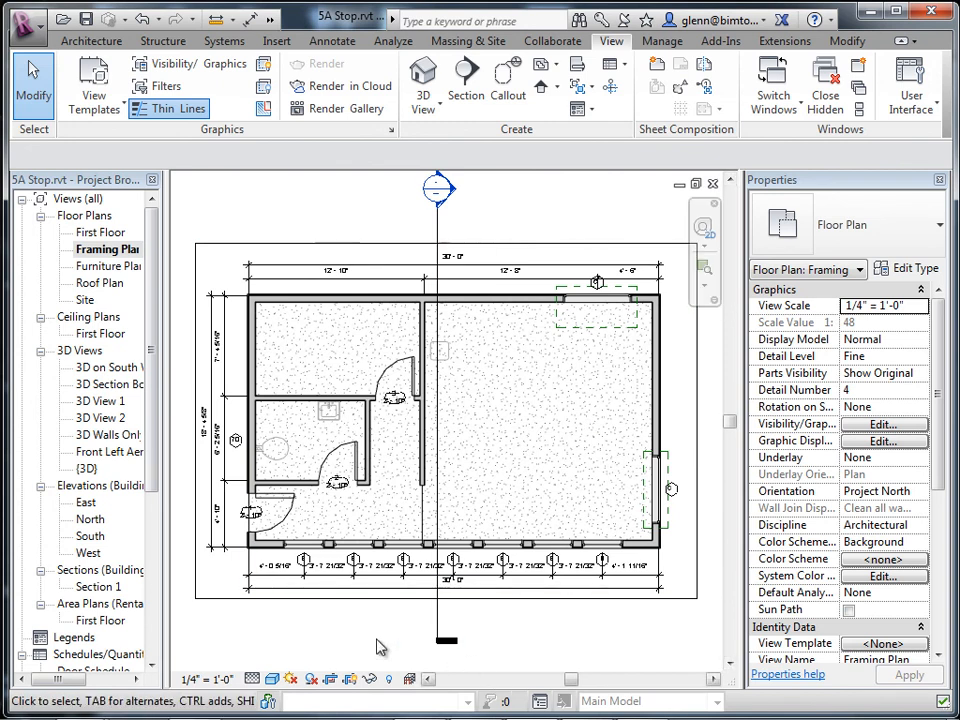
left_click(214, 680)
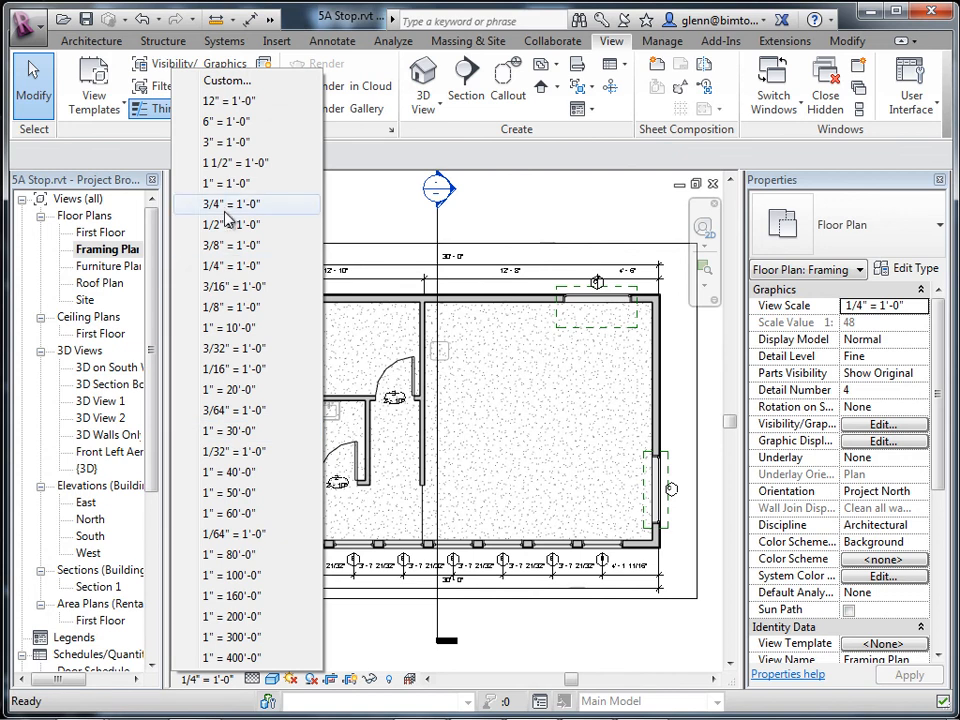
left_click(232, 224)
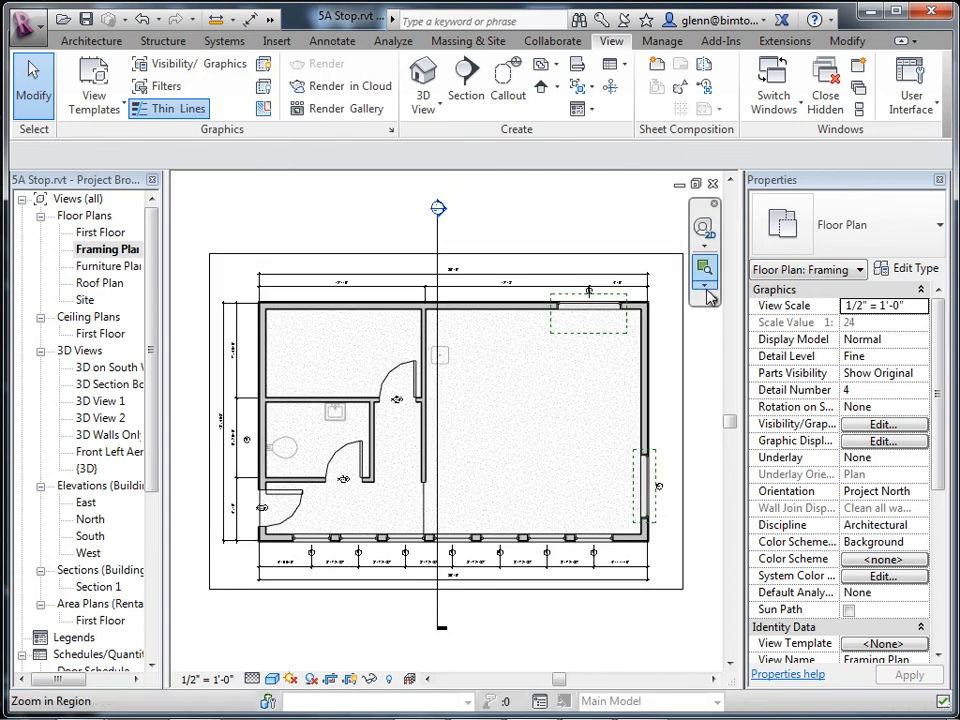
Open the Window Tag family for editing from the last B tag along the plan's lower wall
left_click(705, 268)
left_click_drag(548, 540, 655, 600)
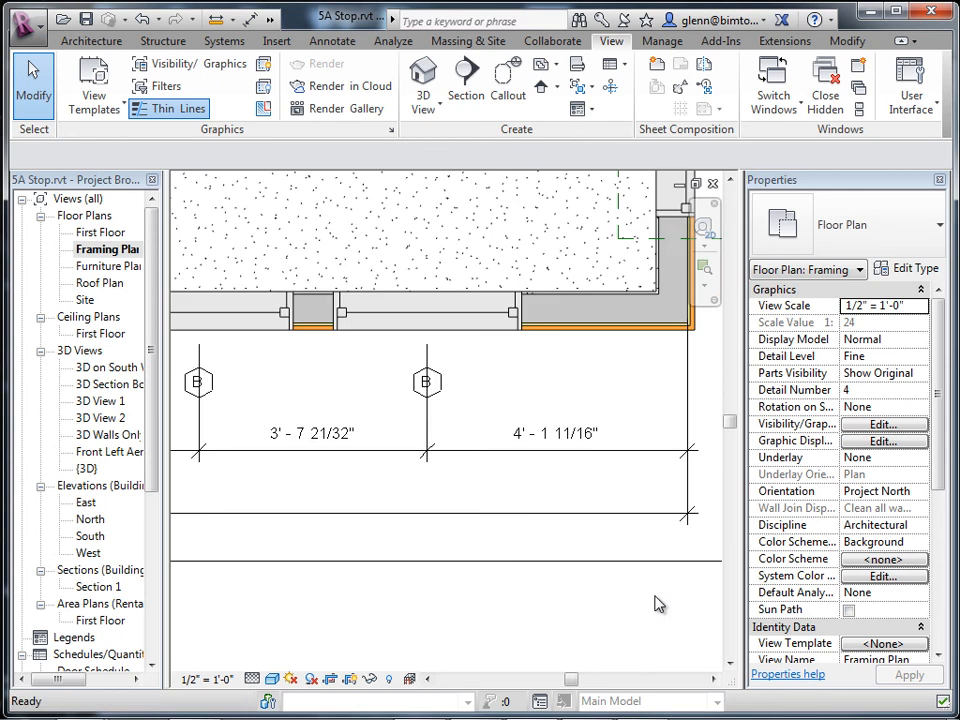
left_click(427, 385)
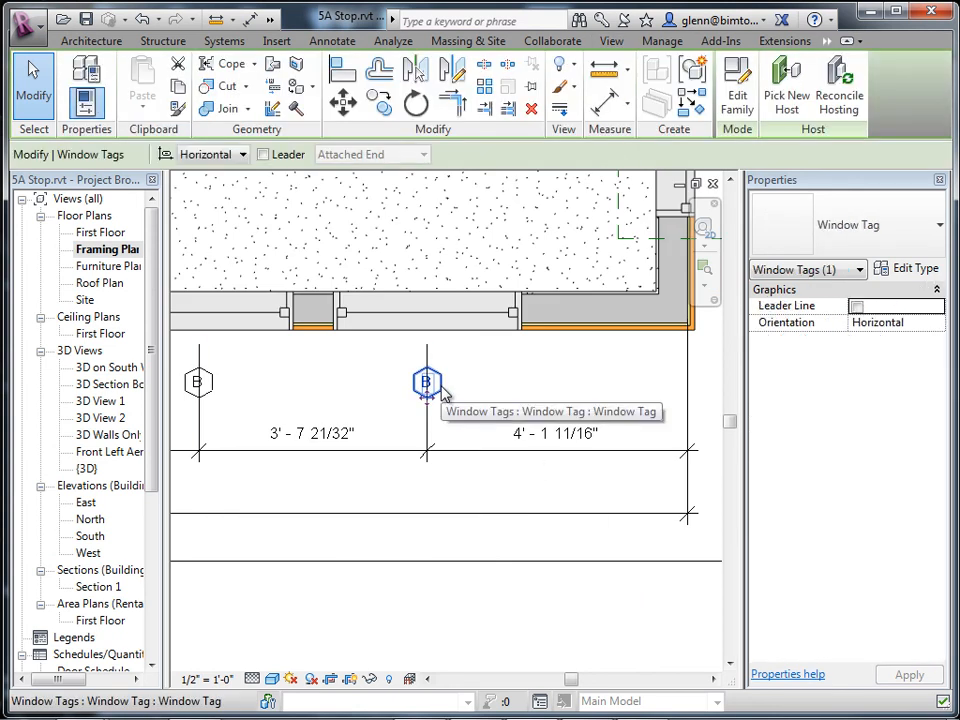
left_click(737, 100)
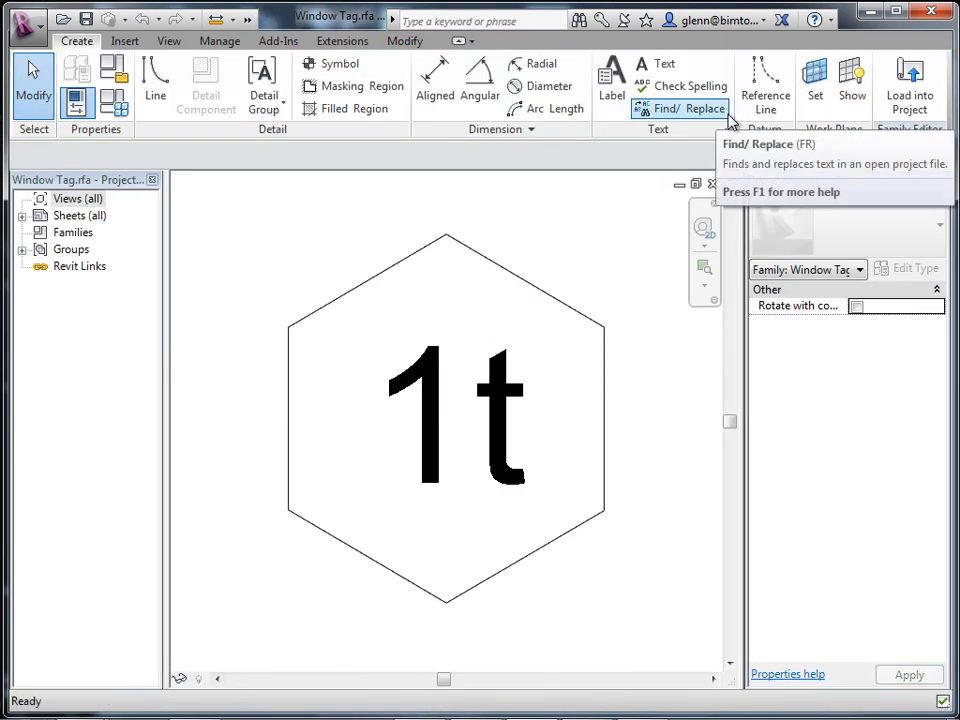
Try to scale the tag's connected hexagon lines numerically by 2, with the origin outside the outline's upper-left side
key("Tab")
left_click(428, 251)
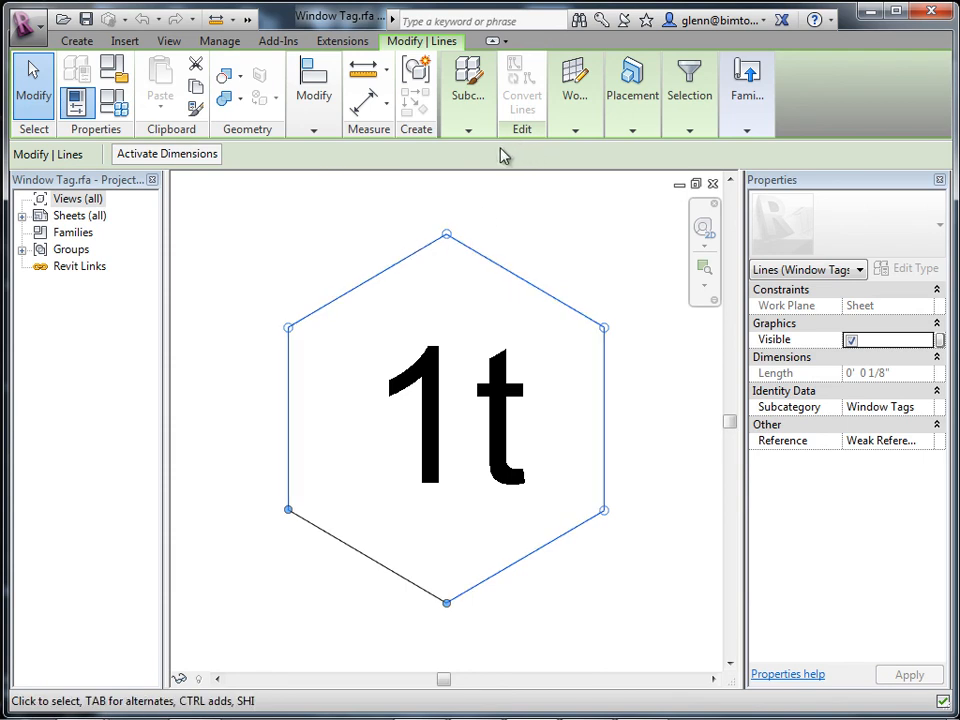
left_click(313, 131)
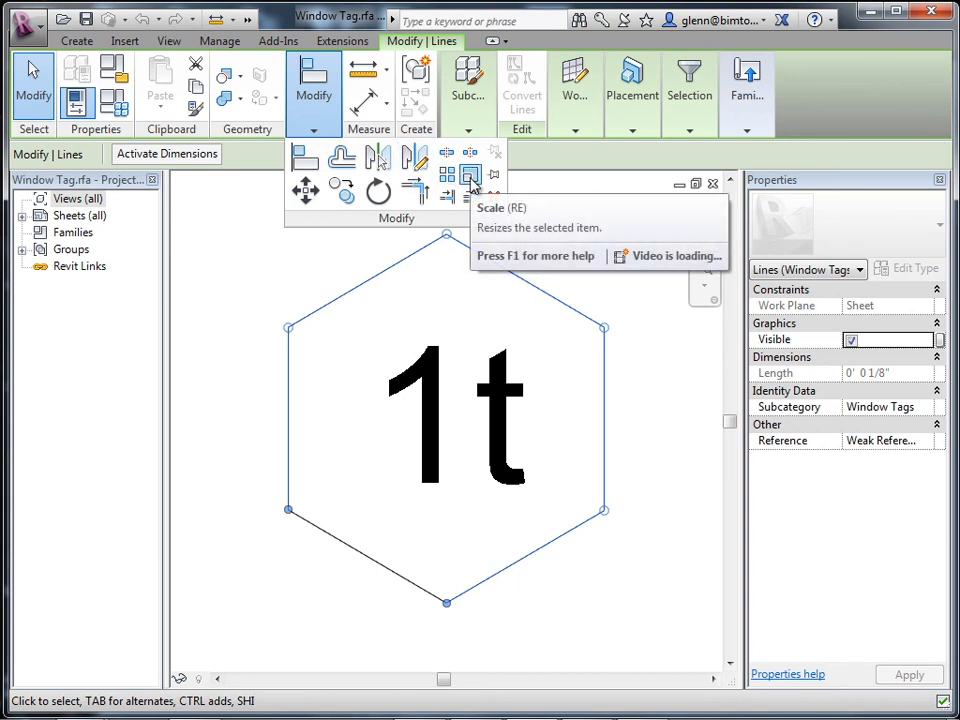
left_click(470, 177)
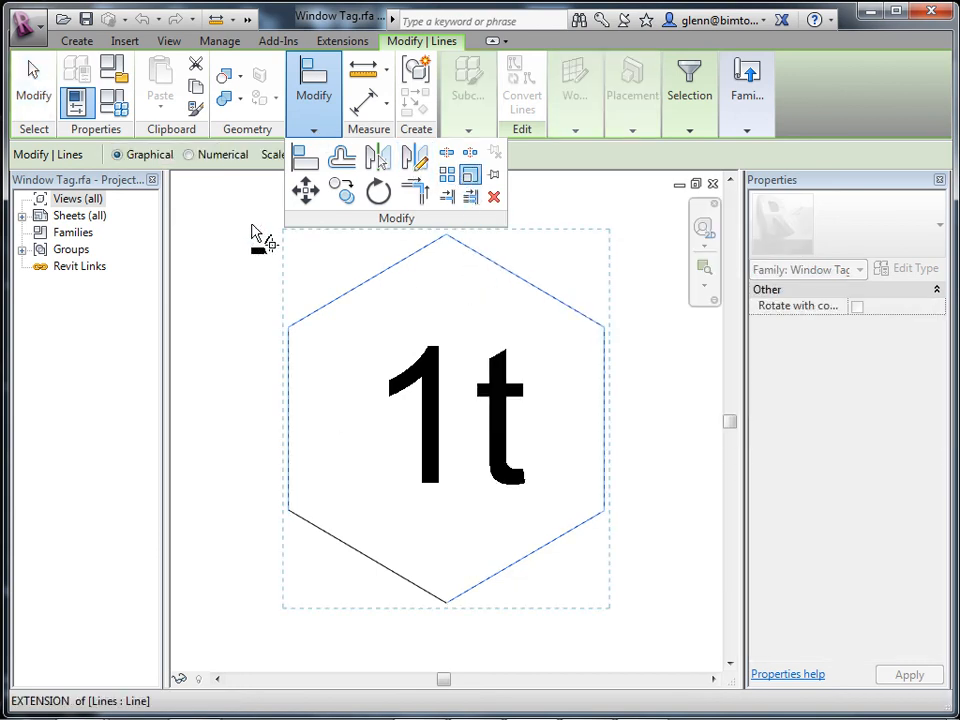
left_click(190, 155)
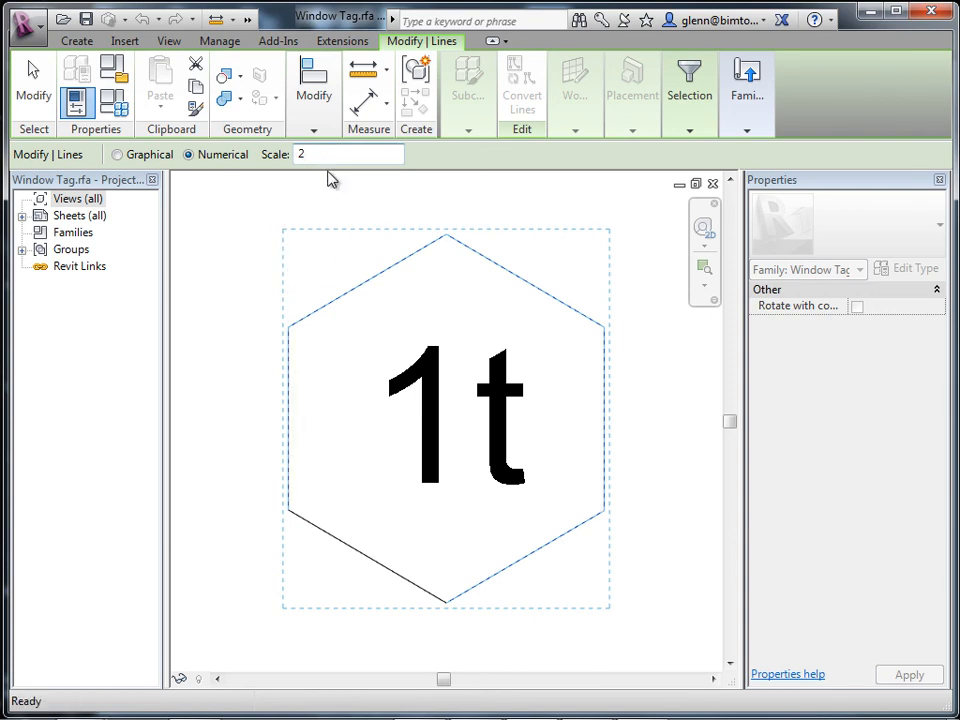
left_click(258, 293)
scroll(265, 295, "down", 3)
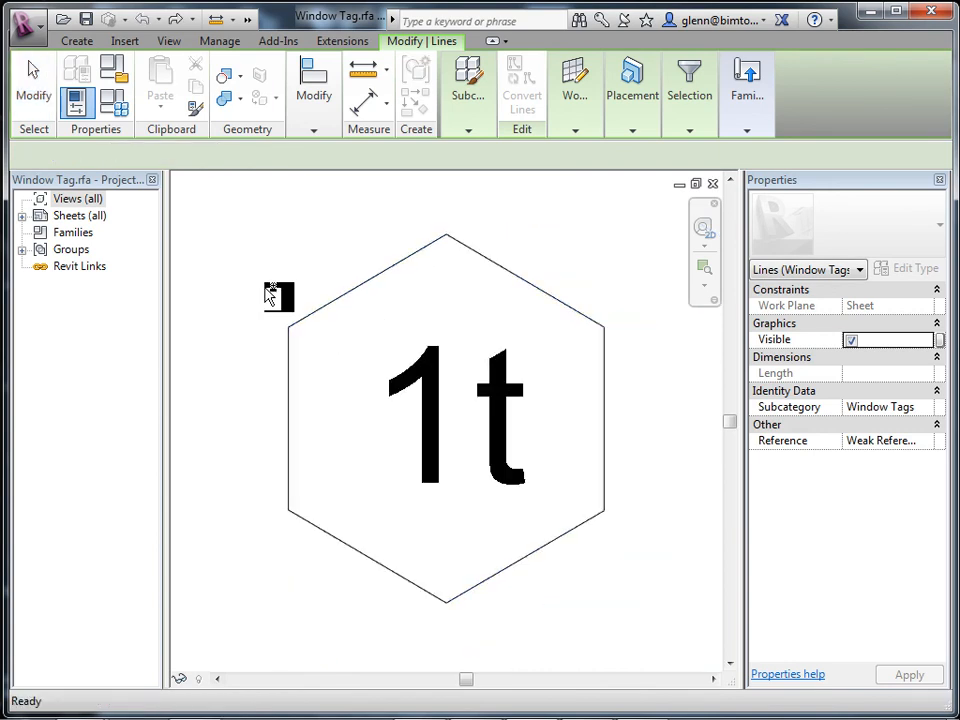
key("Escape")
Scale the connected hexagon lines numerically by a factor of 2 about the centre of the tag label
key("Tab")
left_click(358, 287)
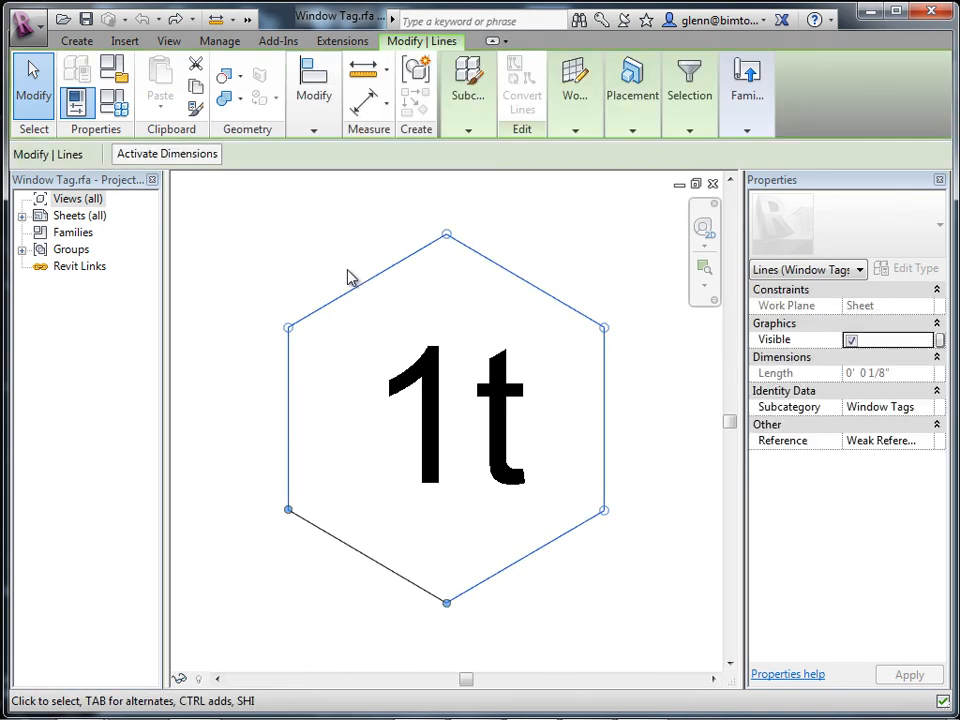
left_click(310, 130)
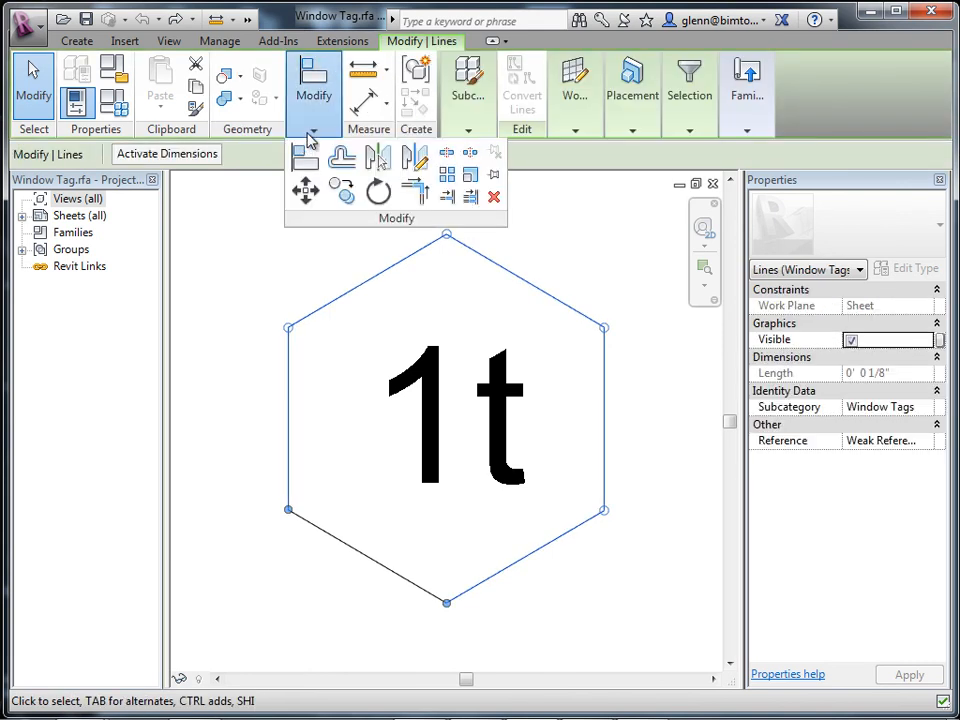
left_click(468, 186)
left_click(189, 155)
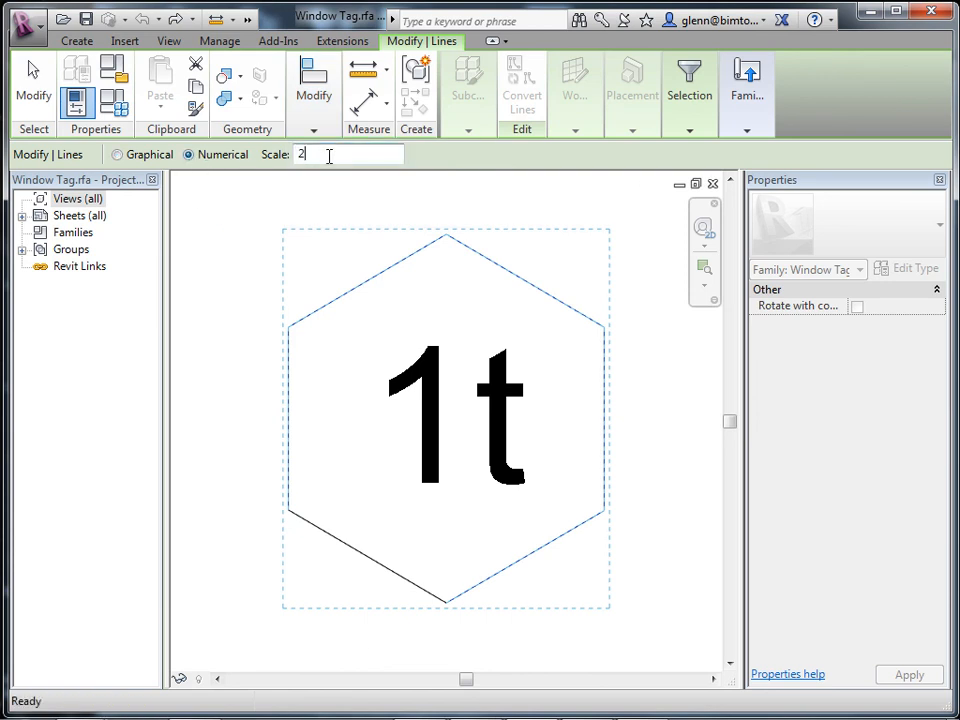
left_click(448, 441)
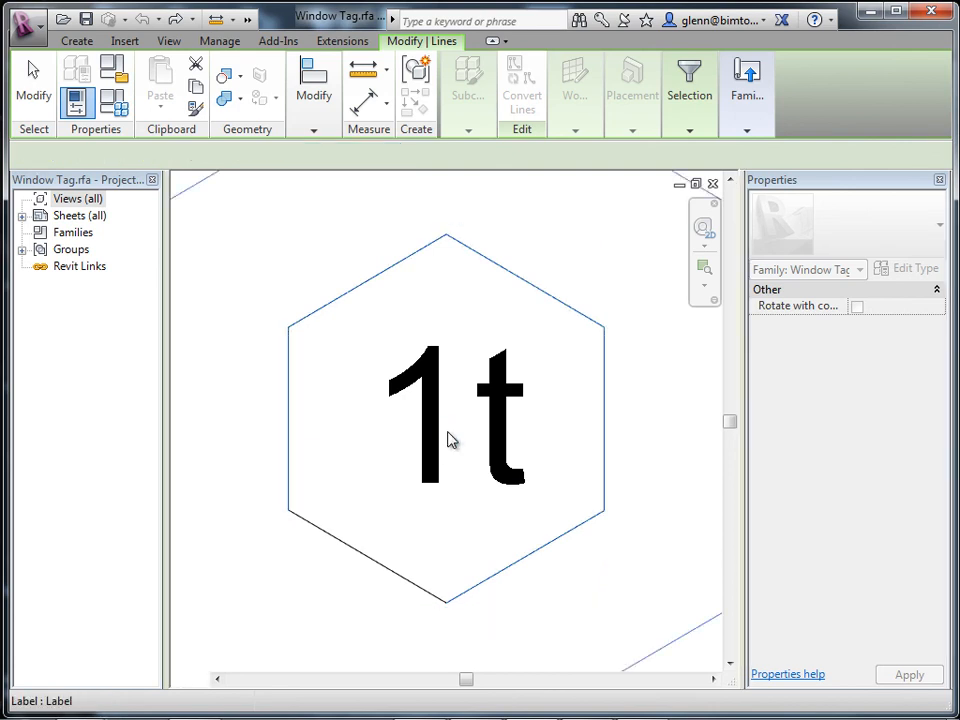
scroll(450, 441, "down", 4)
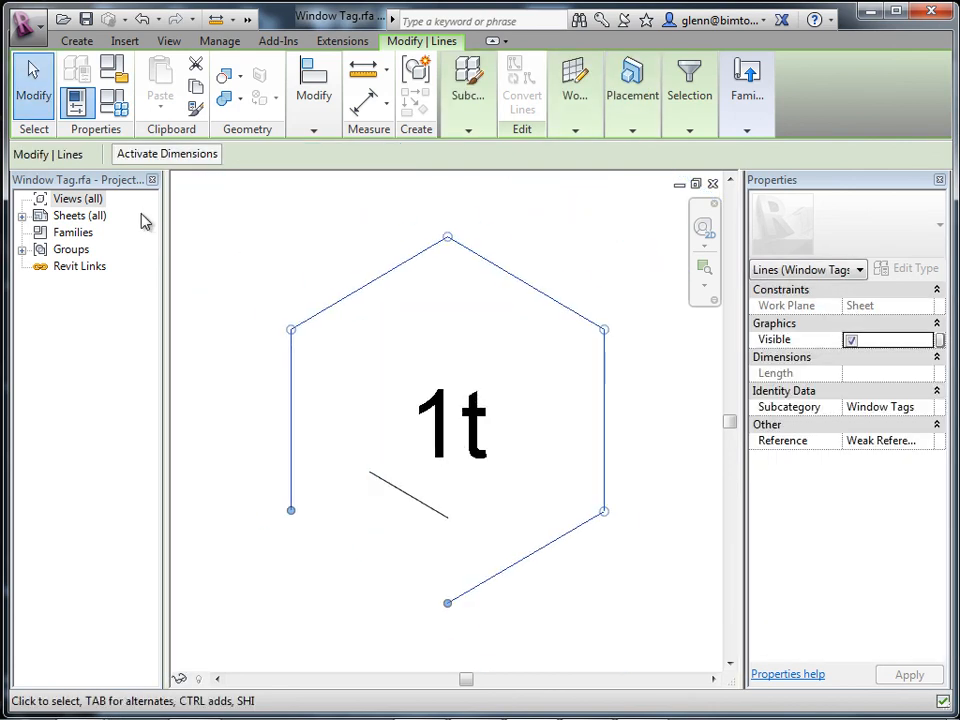
Stretch both ends of the leftover lower-left line to the open ends of the enlarged outline, closing the hexagon
left_click(33, 80)
left_click_drag(395, 495, 317, 534)
left_click_drag(372, 561, 447, 601)
left_click(349, 602)
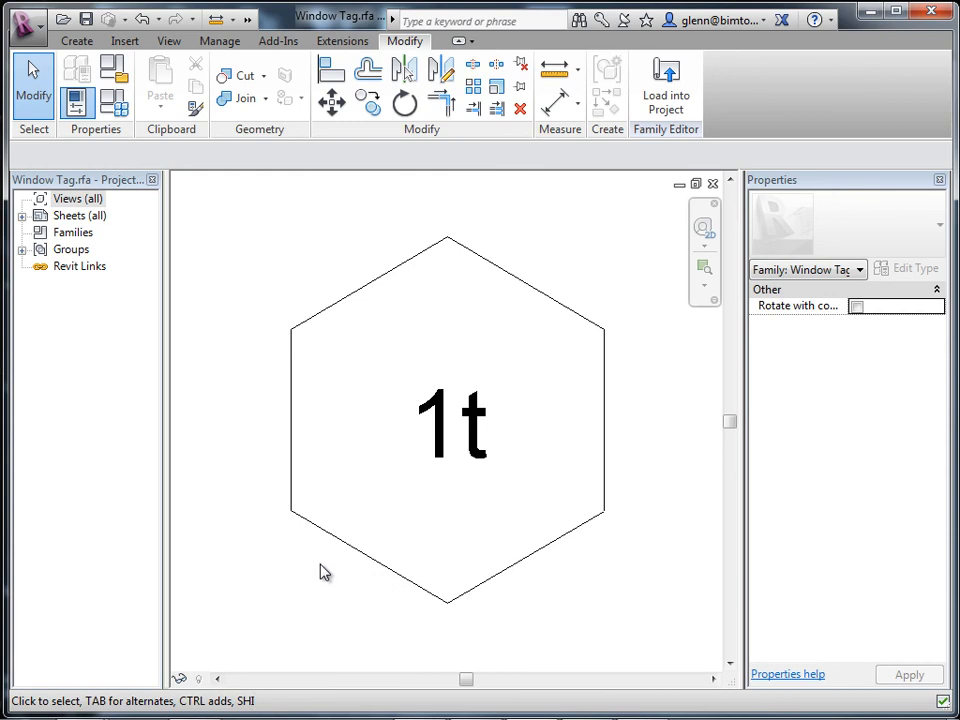
Save the edited family under the new name 2x Window Tag.rfa in the _BIM Bootcamp 2012 folder
left_click(28, 28)
mouse_move(108, 237)
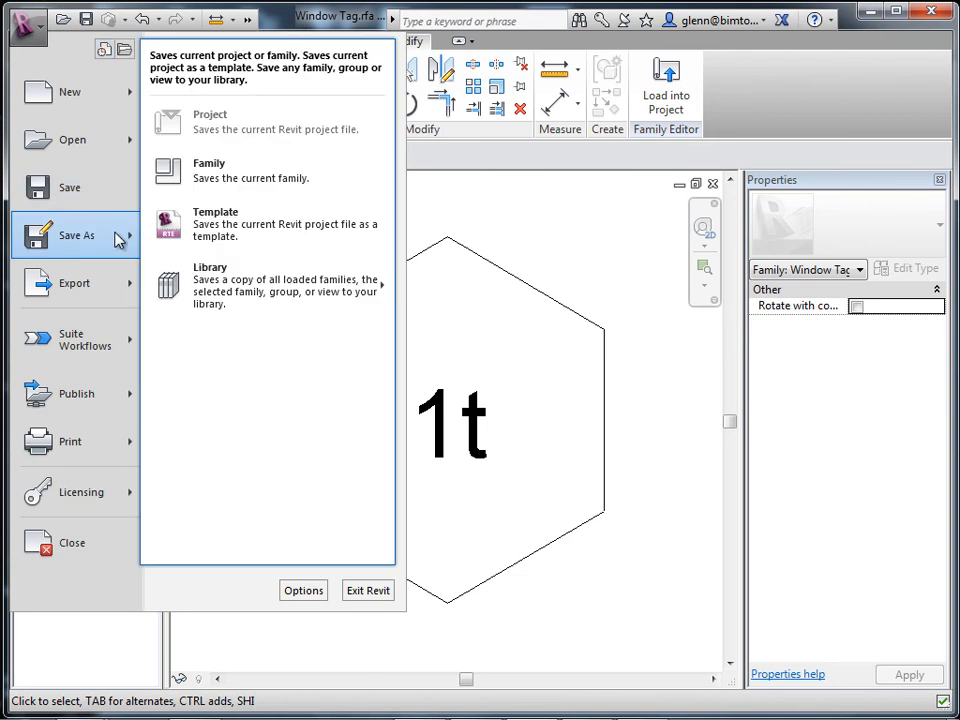
left_click(254, 178)
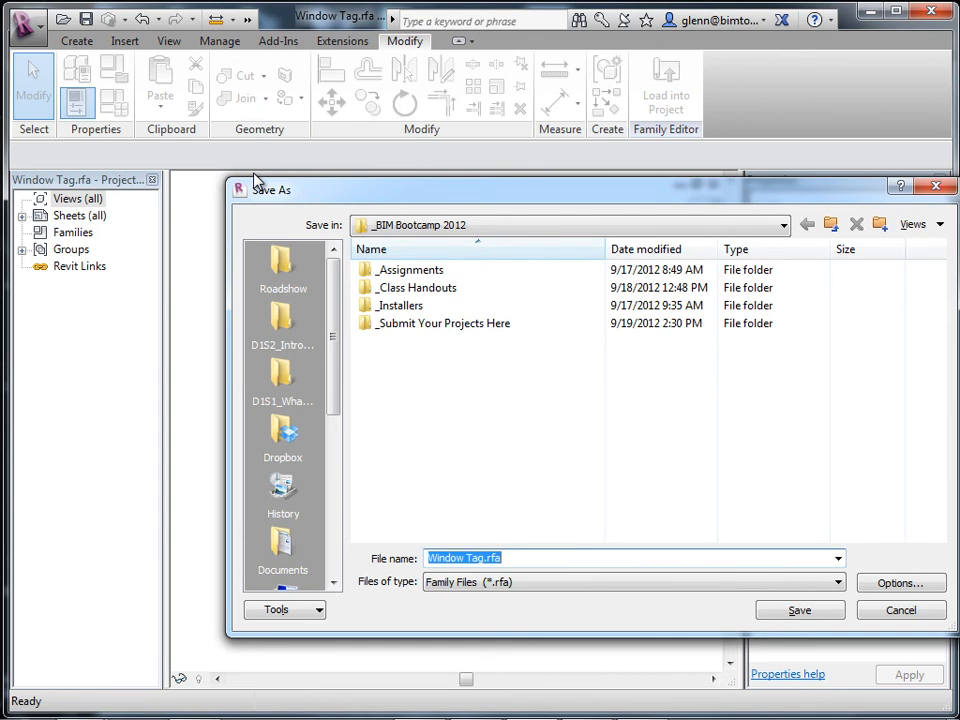
left_click(429, 560)
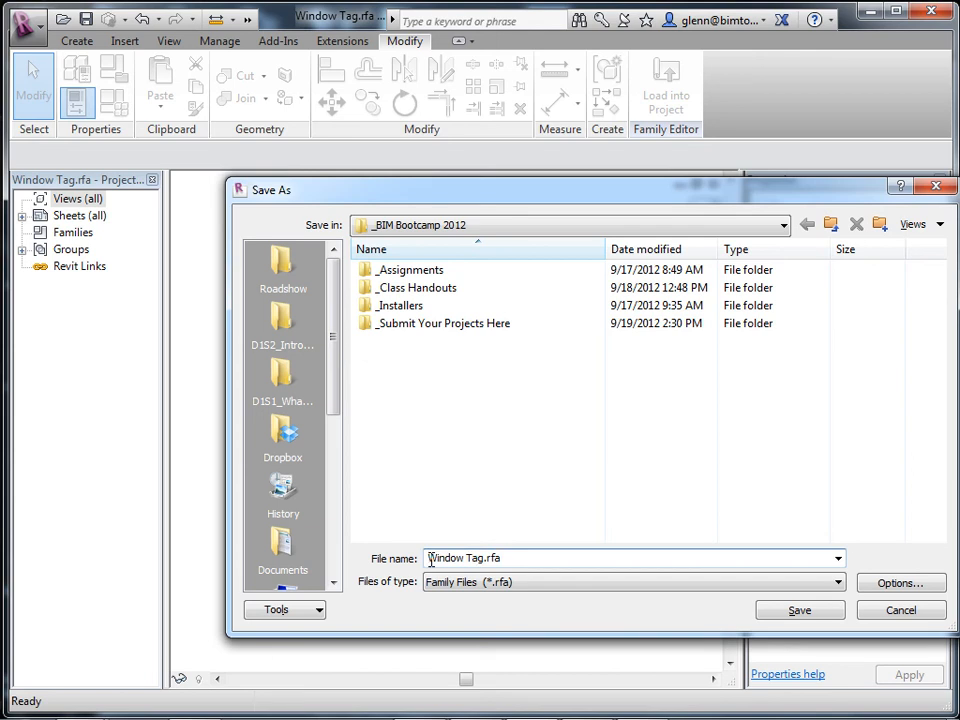
type("2x")
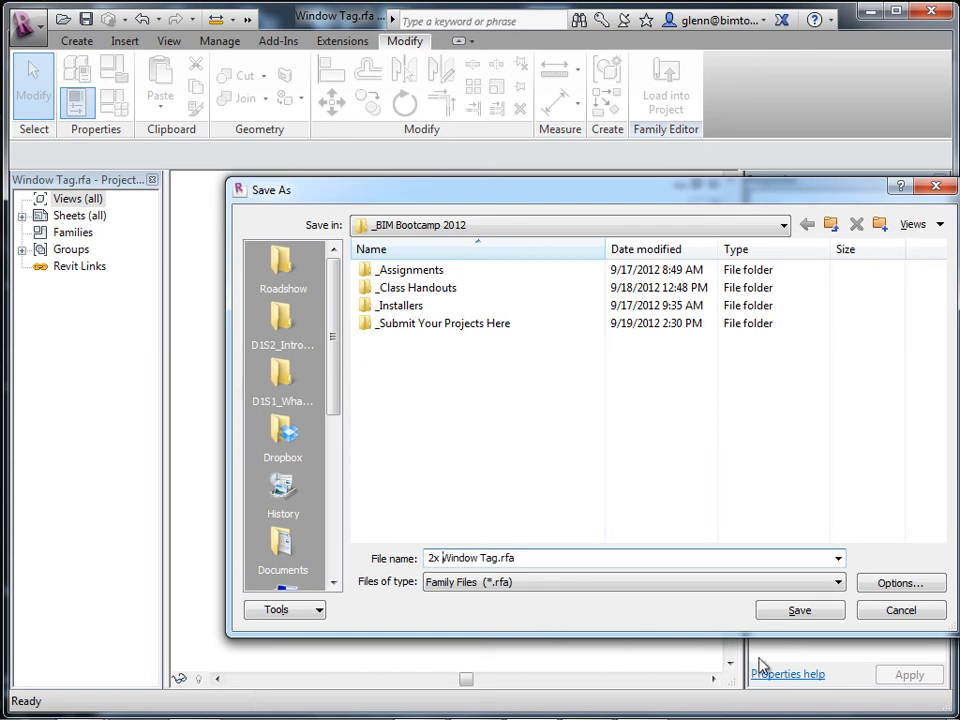
left_click(804, 614)
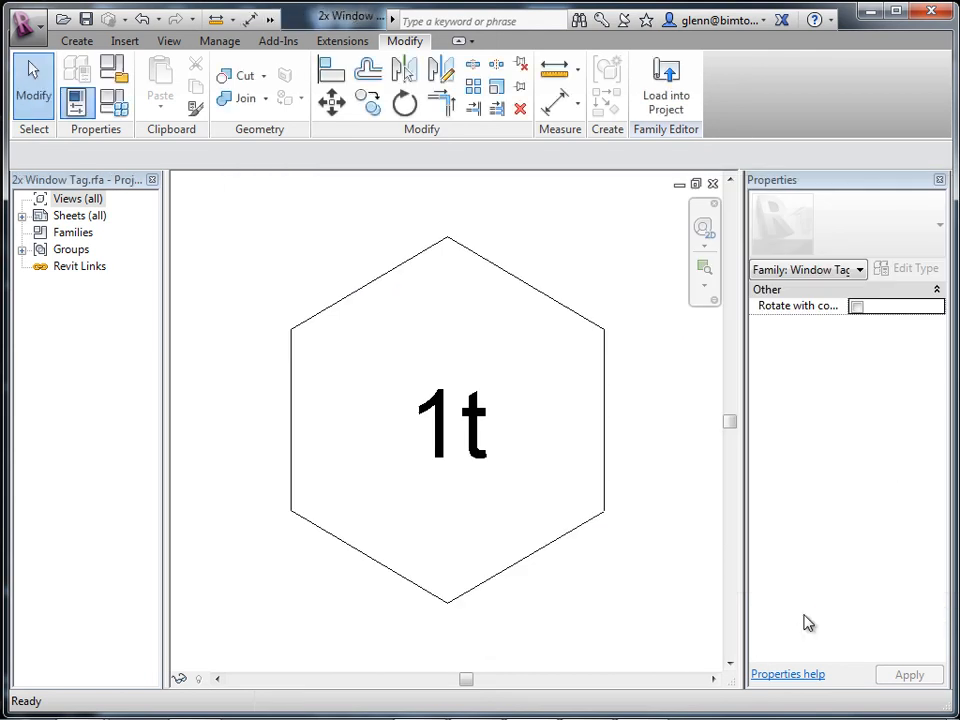
Load the 2x Window Tag family into the 5A Stop.rvt project
left_click(682, 101)
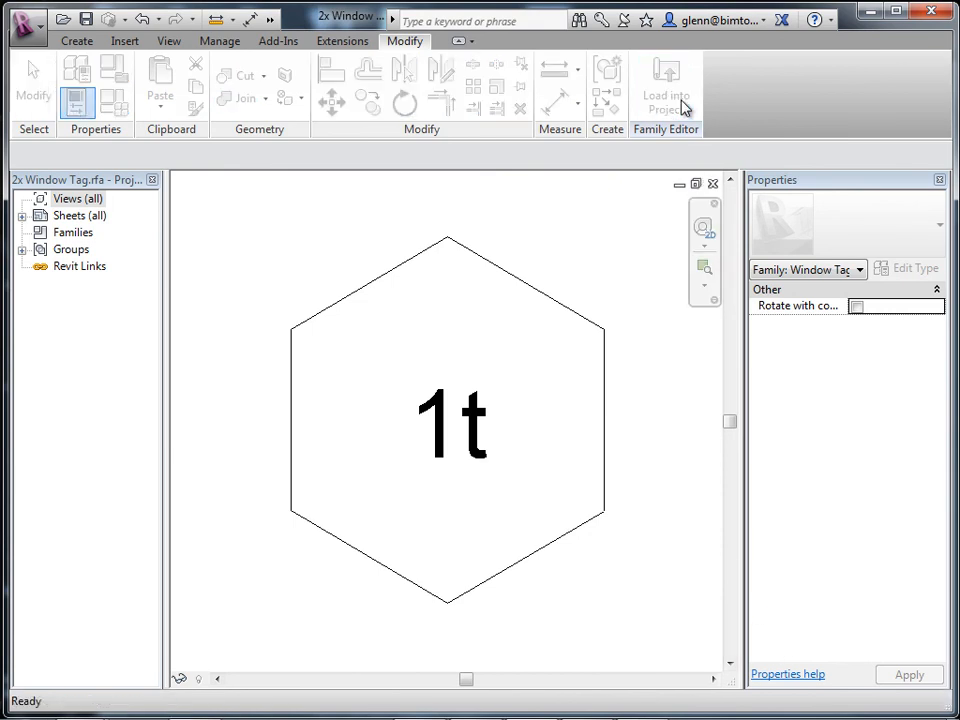
left_click(360, 268)
left_click(442, 515)
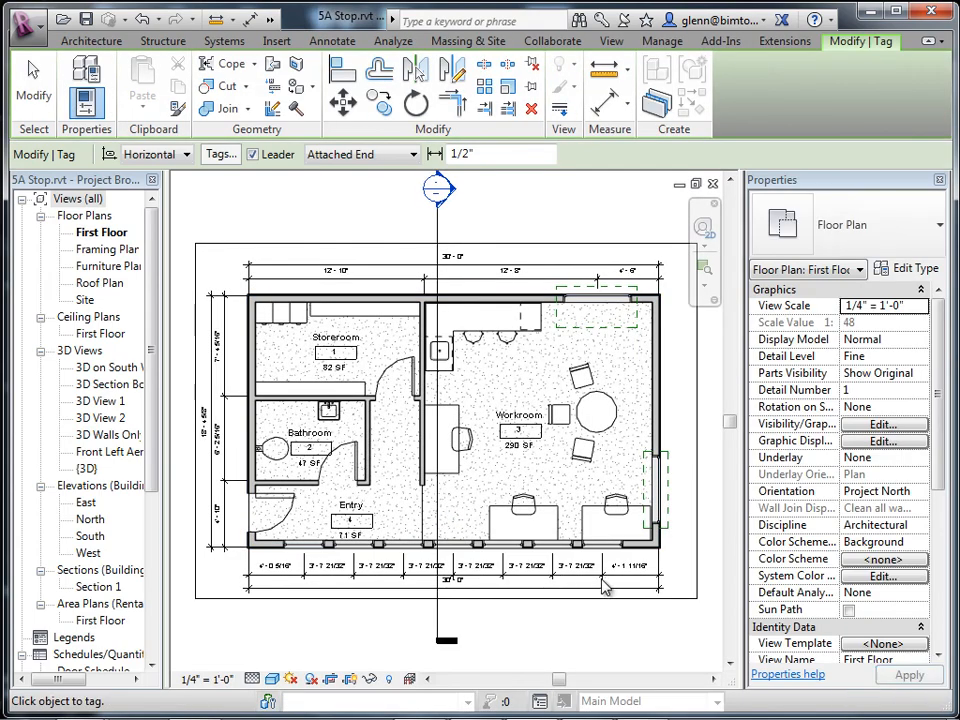
In the Framing Plan, change the last B window tag along the lower wall to the 2x Window Tag type
scroll(600, 588, "up", 2)
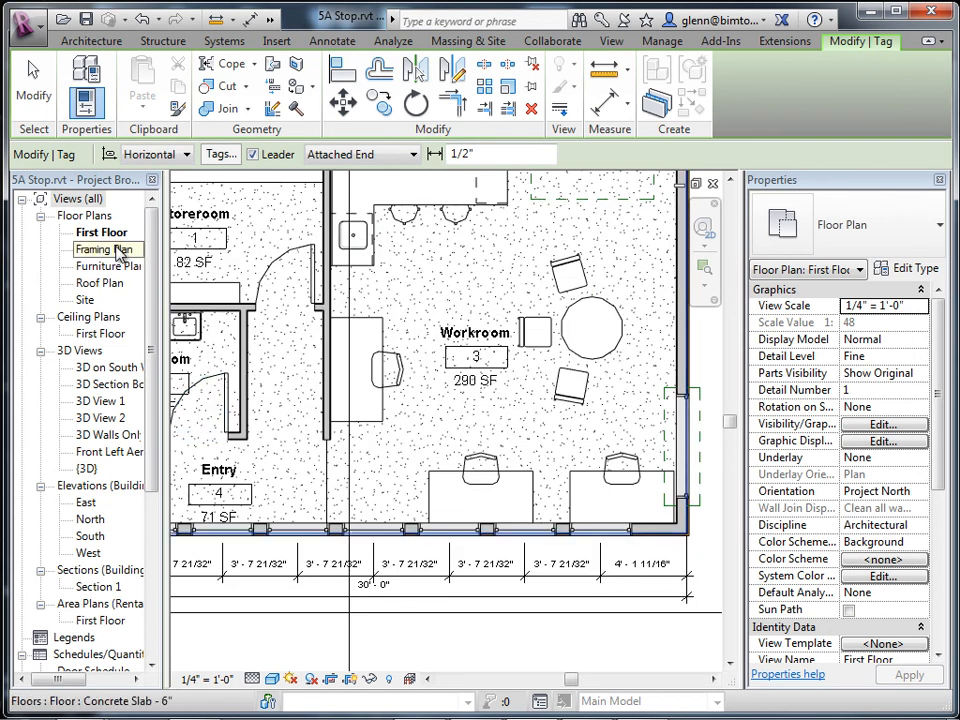
double_click(110, 249)
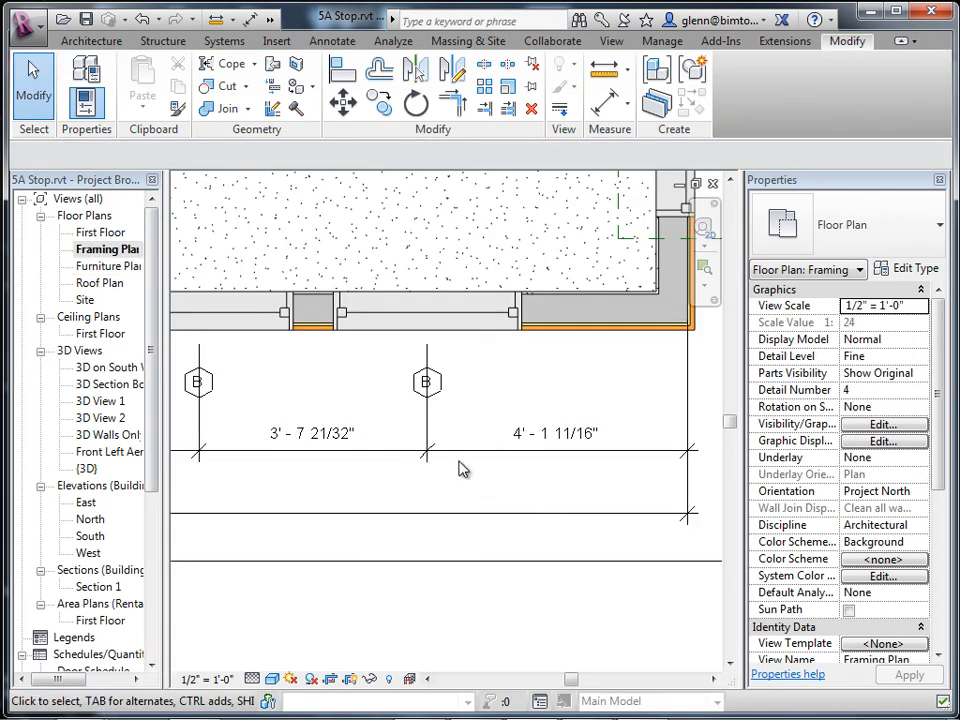
left_click(433, 396)
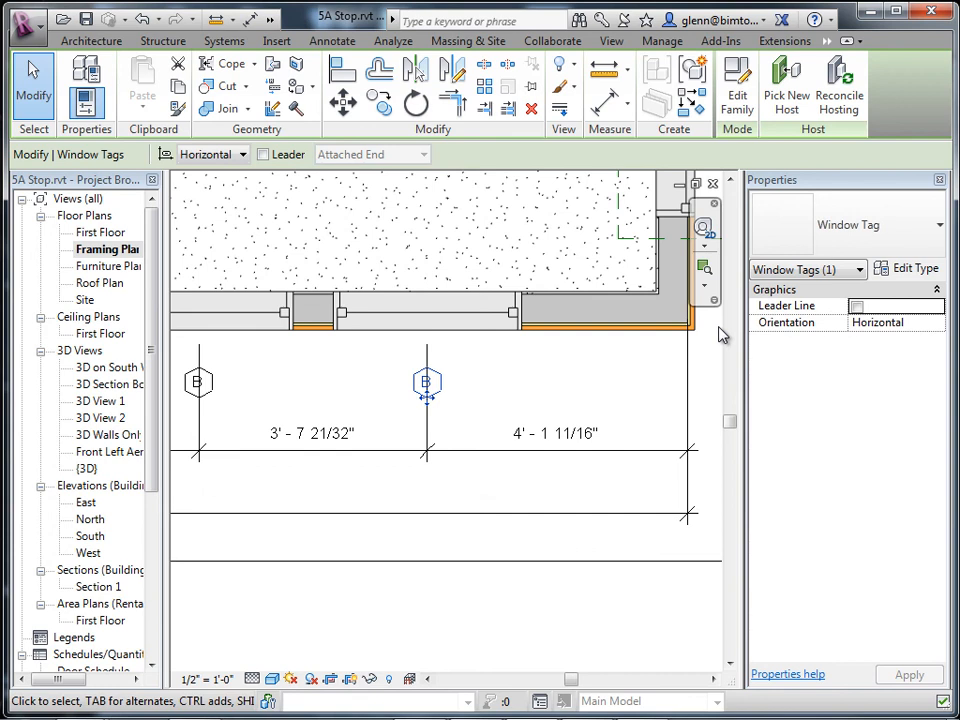
left_click(925, 232)
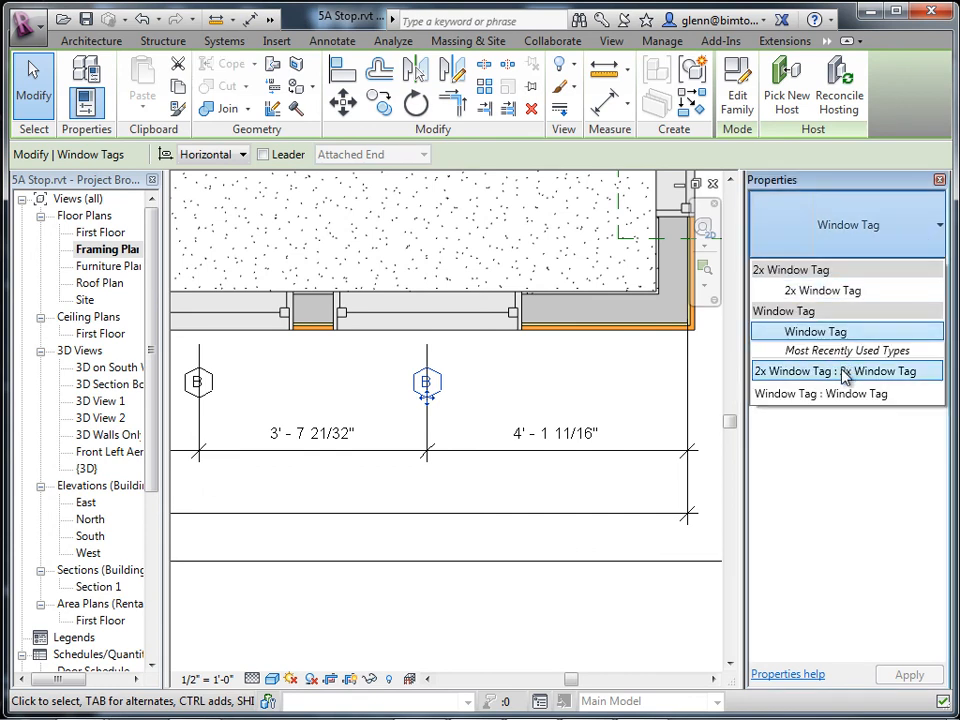
left_click(845, 372)
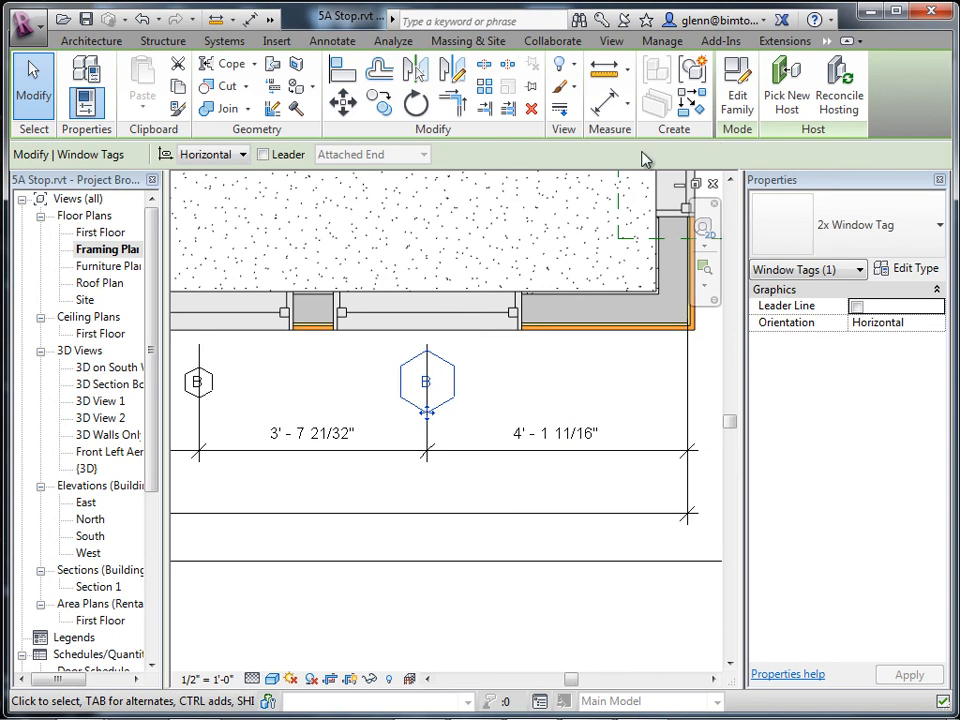
Switch back to the open 2x Window Tag.rfa family and delete the whole hexagon outline around its label
left_click(270, 19)
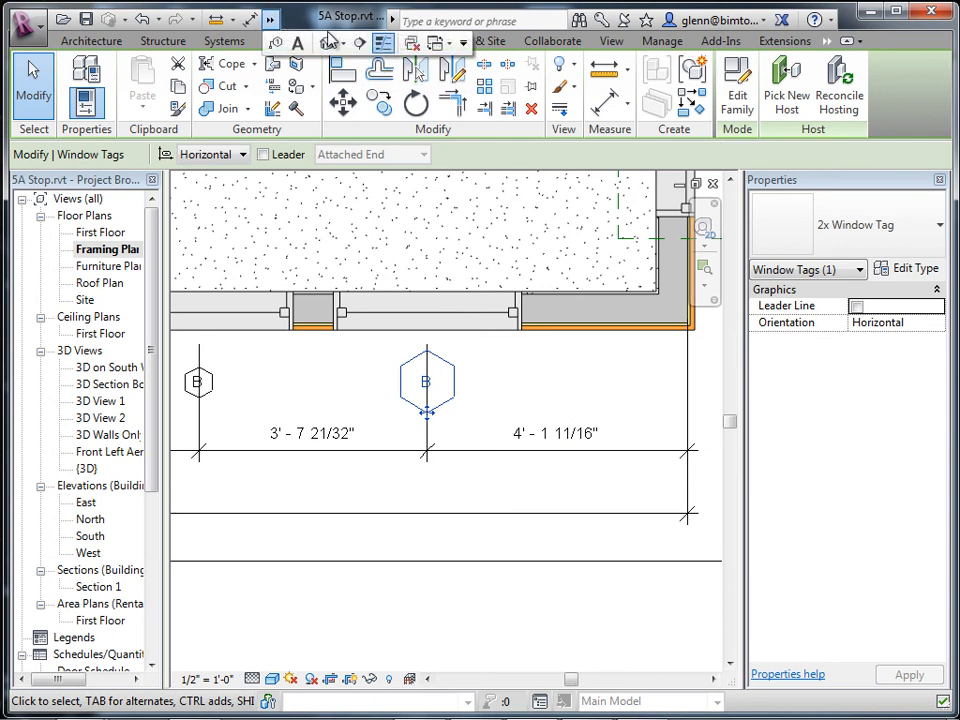
left_click(451, 47)
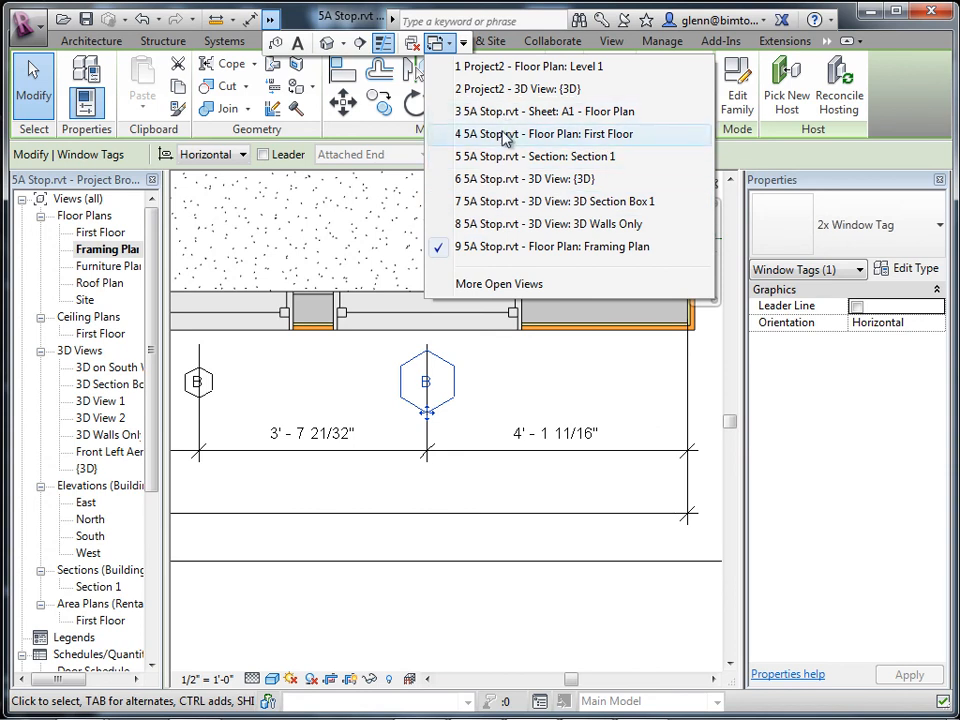
left_click(492, 284)
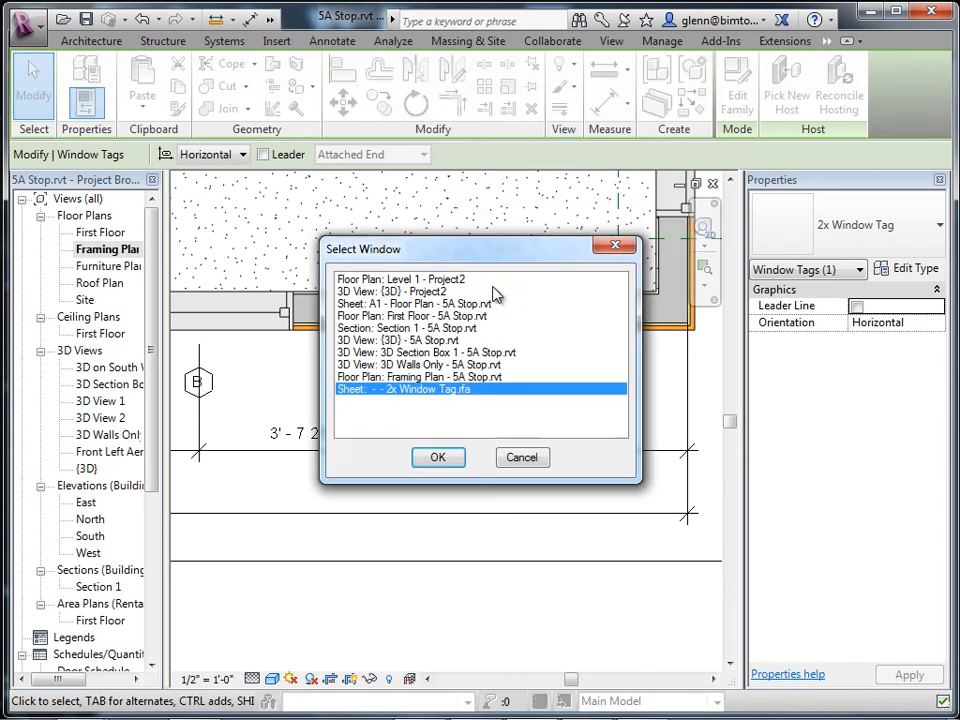
double_click(430, 390)
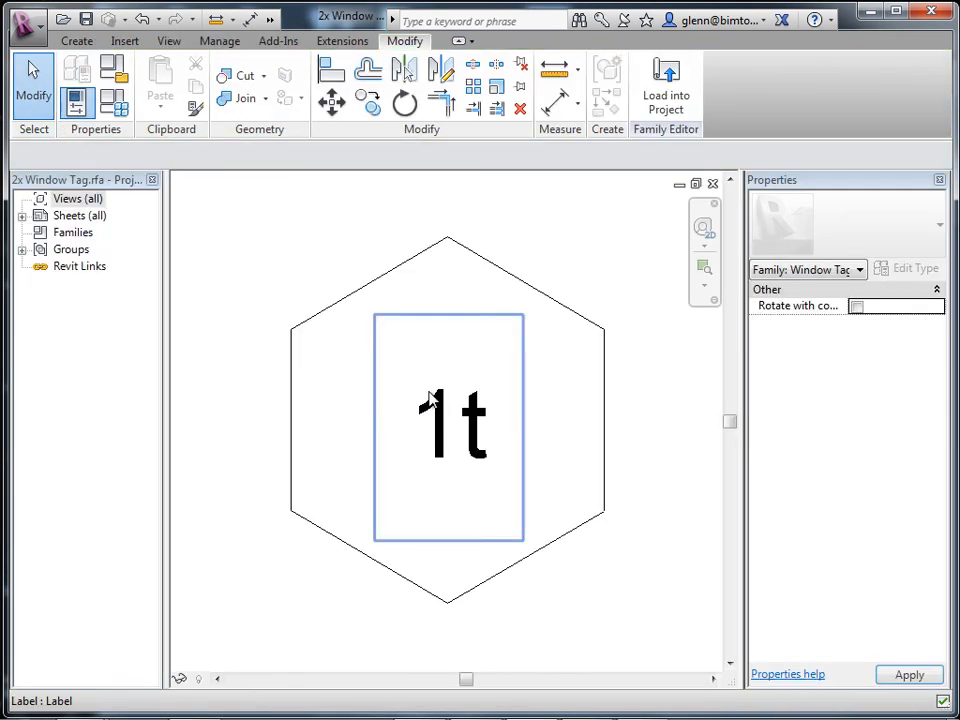
key("Tab")
left_click(430, 257)
key("Delete")
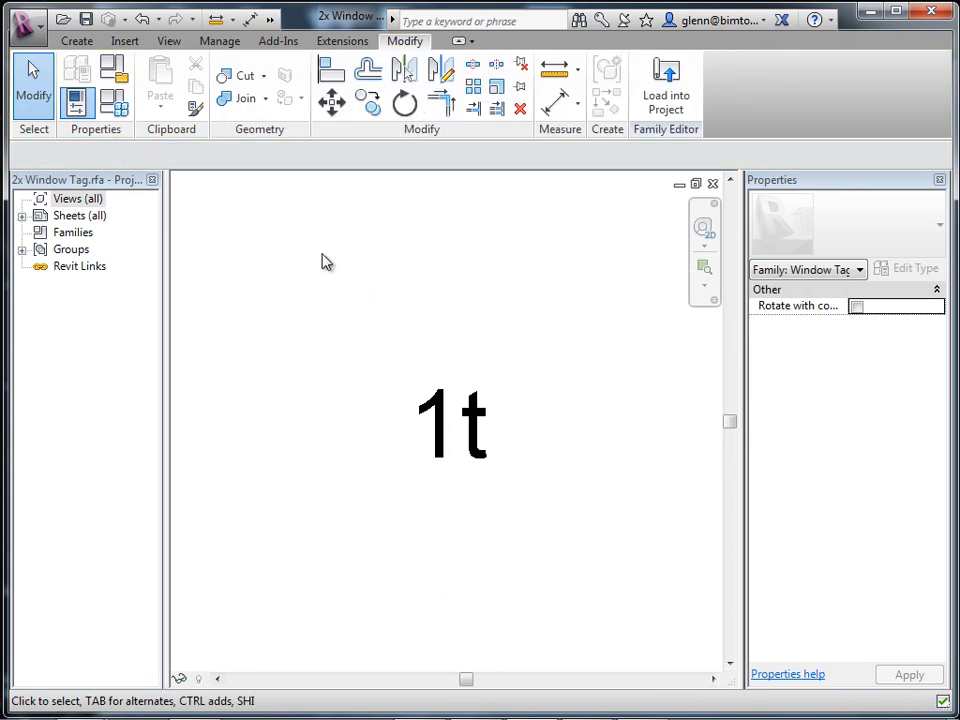
Draw an inscribed polygon with 6 sides centred on the label, with a radius of about 11/32"
left_click(93, 44)
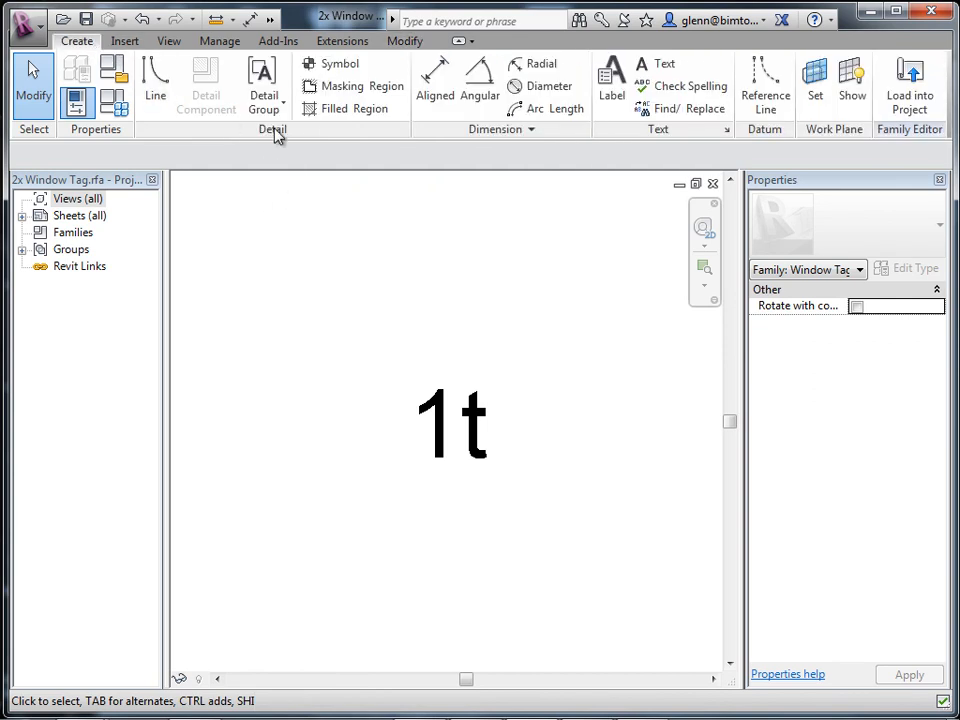
left_click(158, 101)
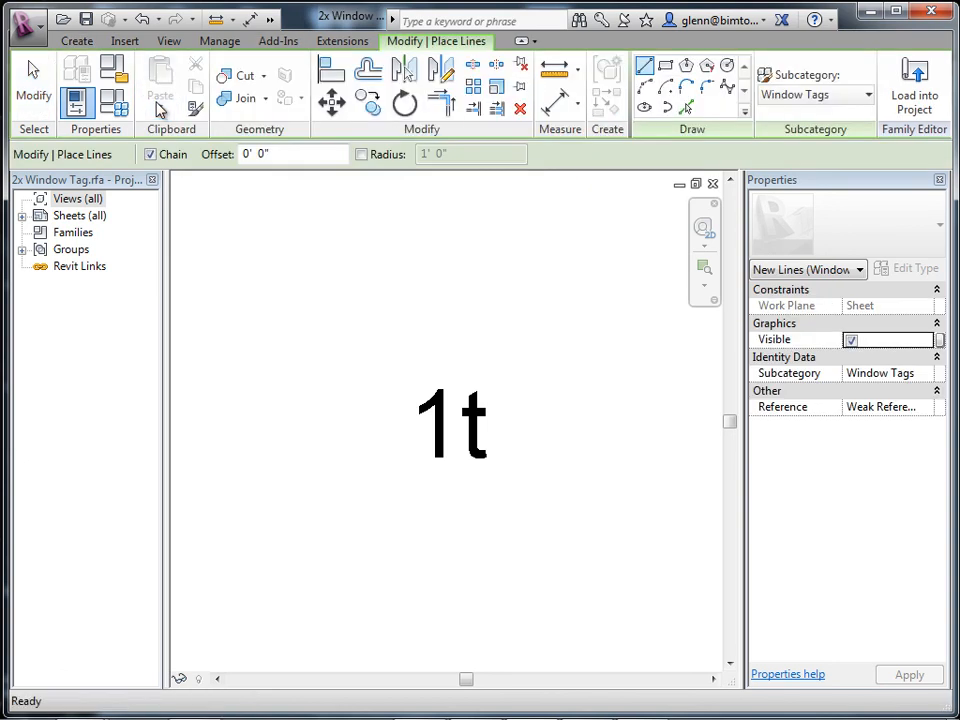
left_click(685, 68)
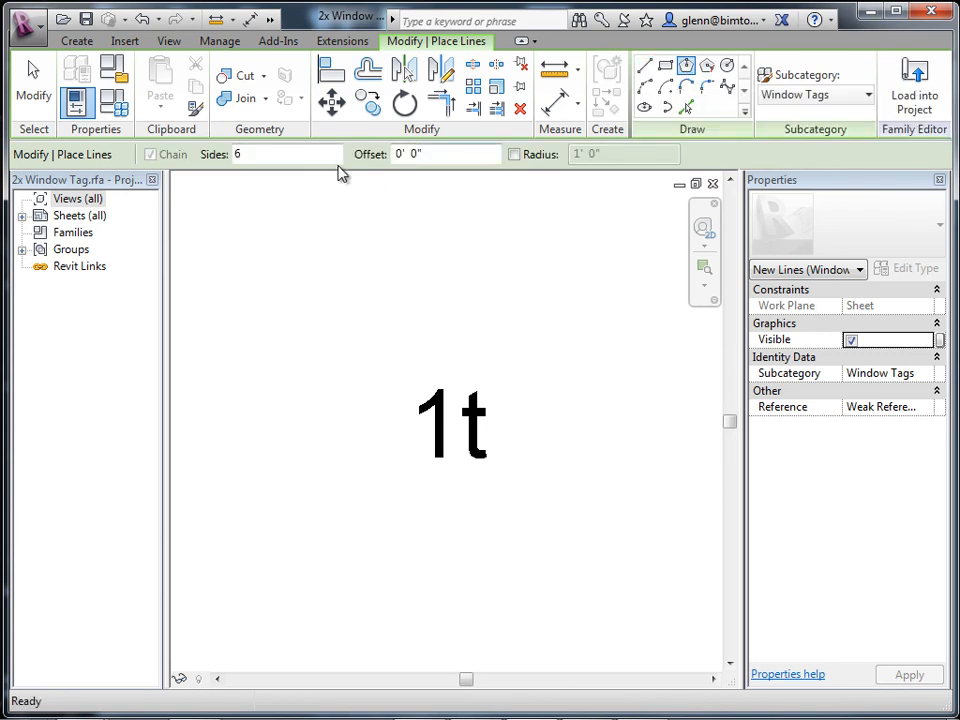
left_click(455, 424)
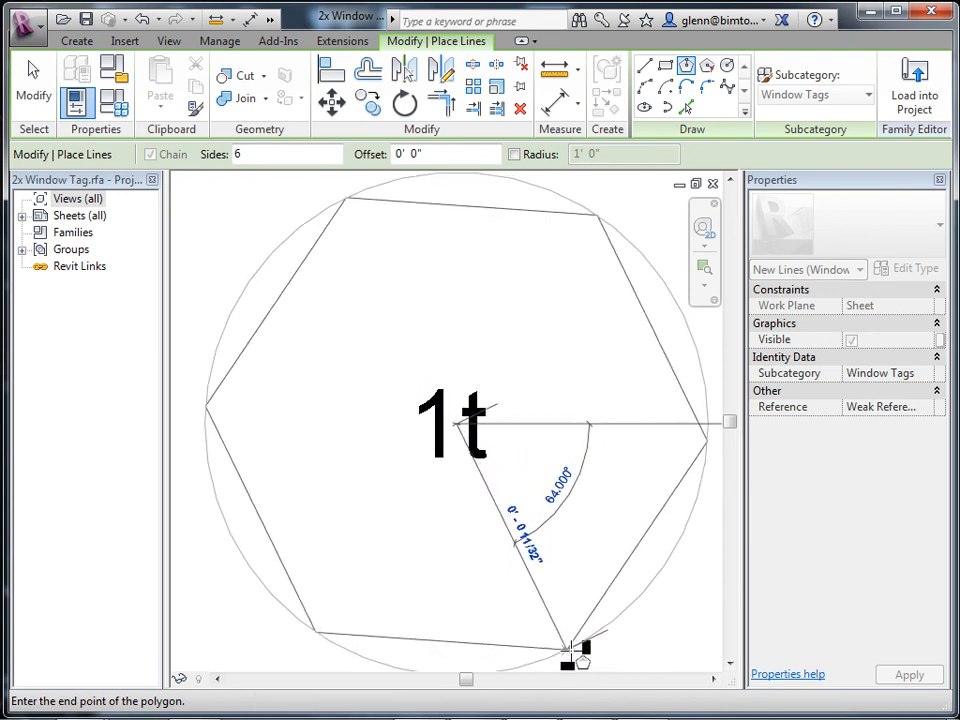
left_click(581, 645)
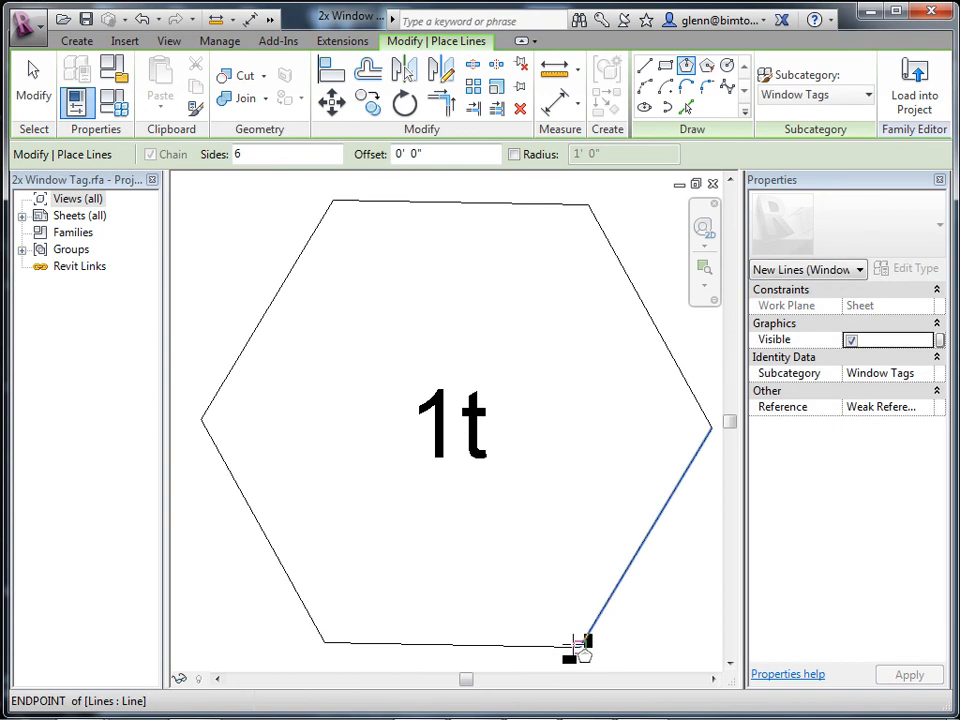
left_click(27, 98)
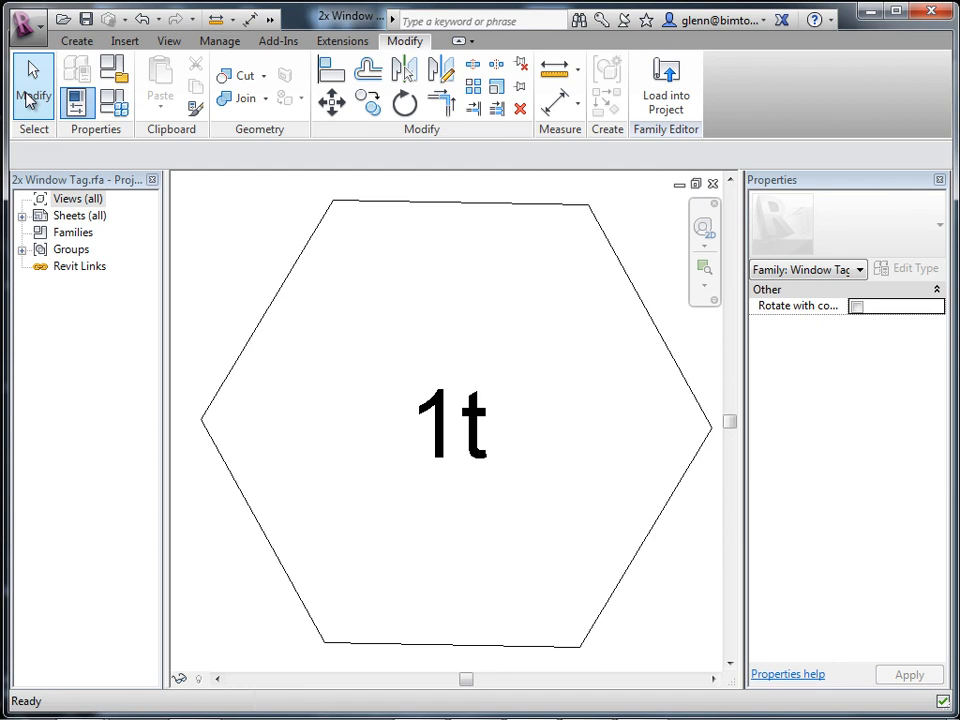
mouse_move(200, 708)
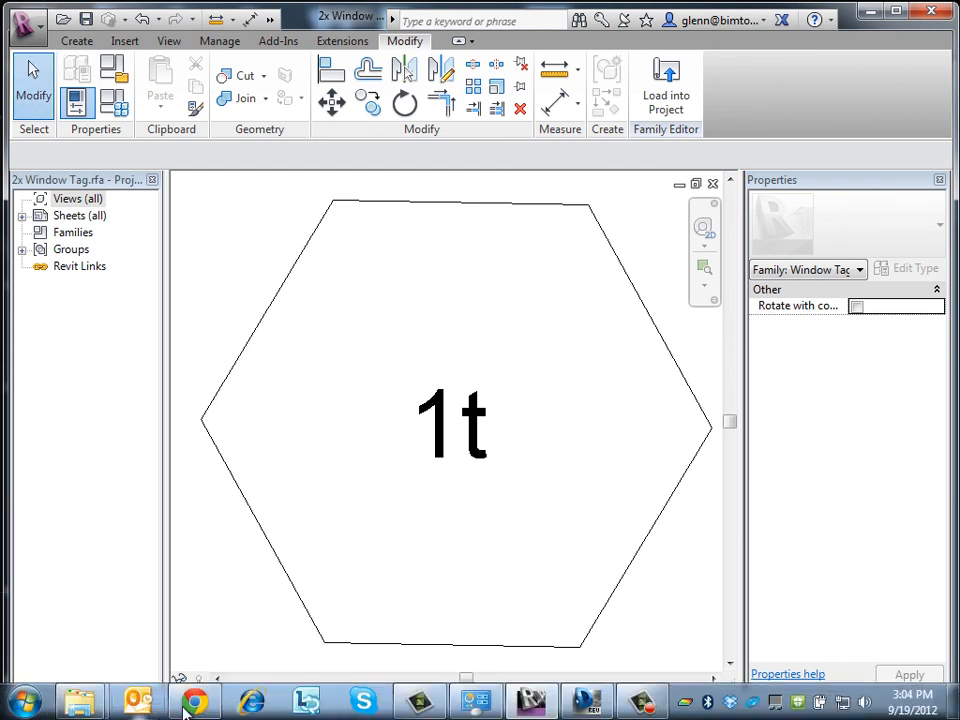
Close the 2x Window Tag.rfa family and discard its unsaved changes
left_click(535, 703)
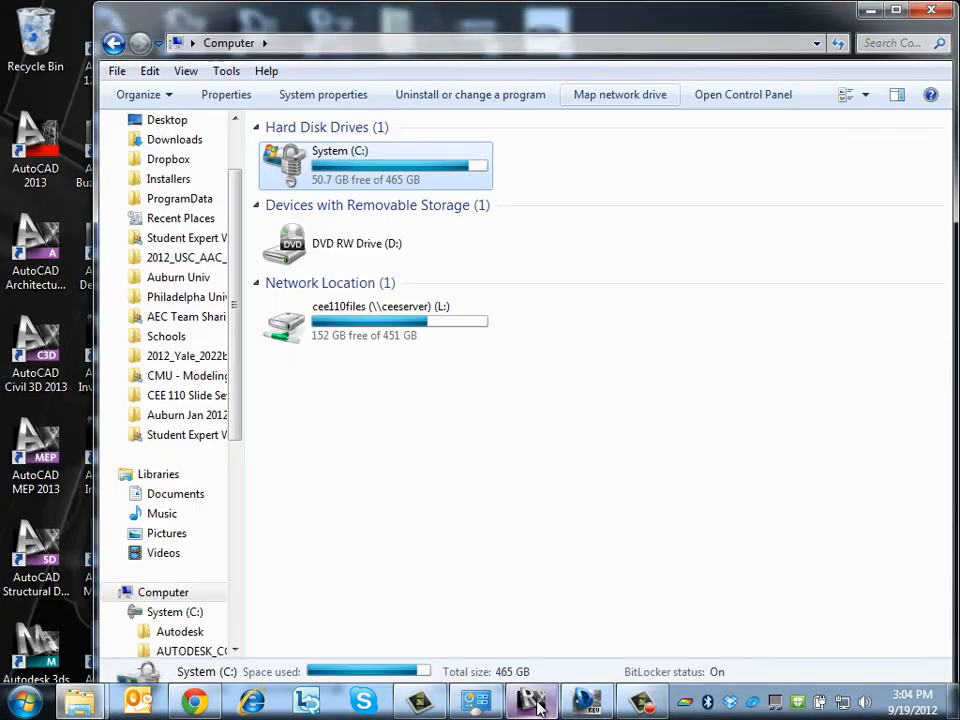
left_click(535, 703)
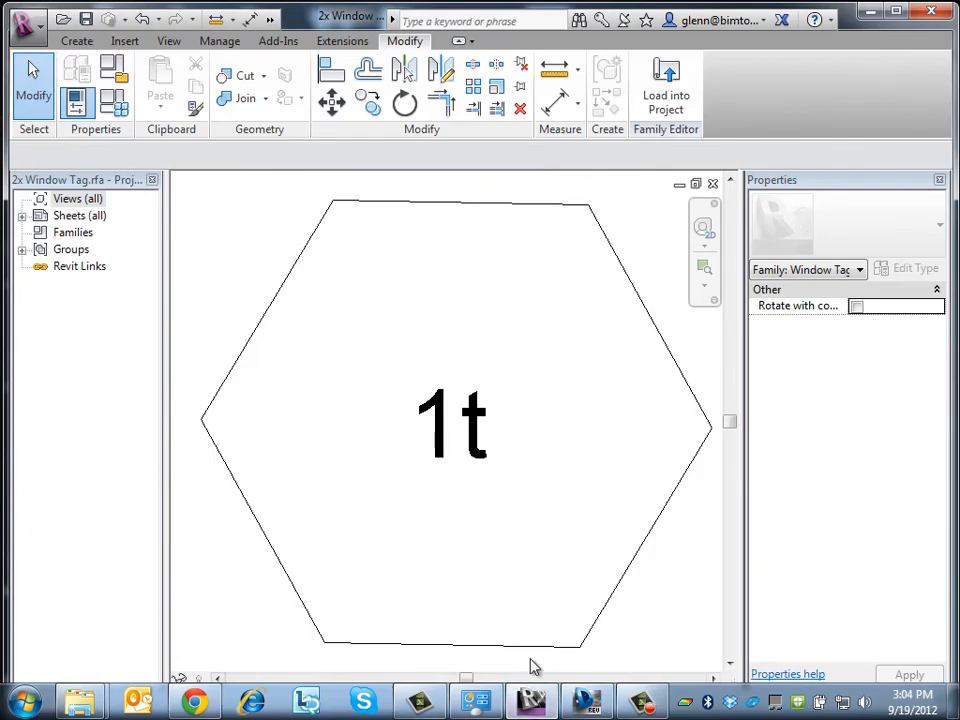
left_click(713, 185)
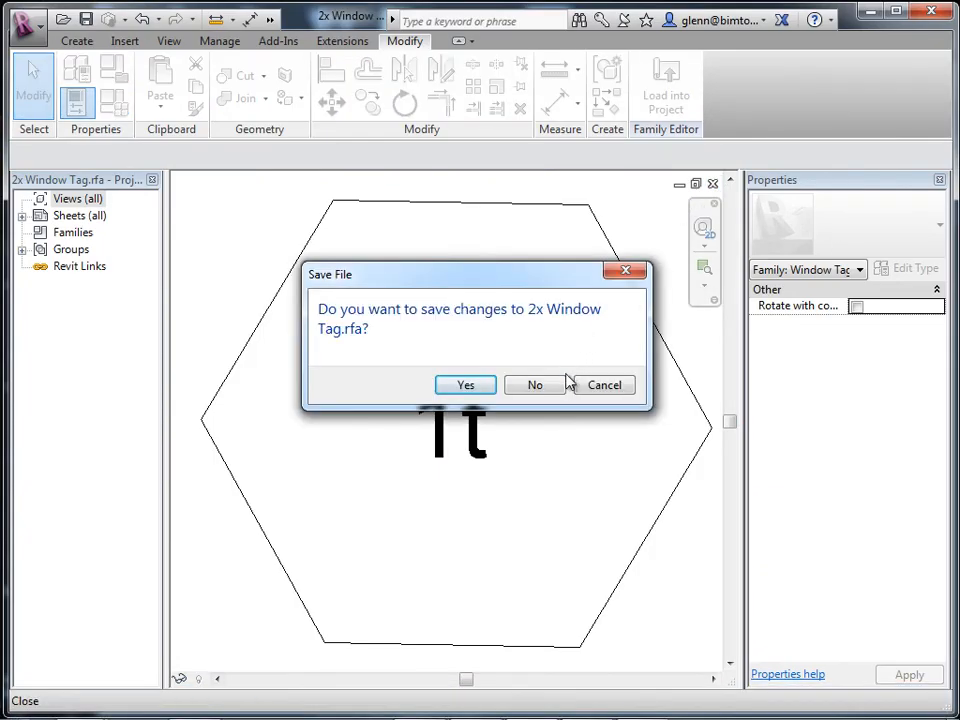
left_click(535, 385)
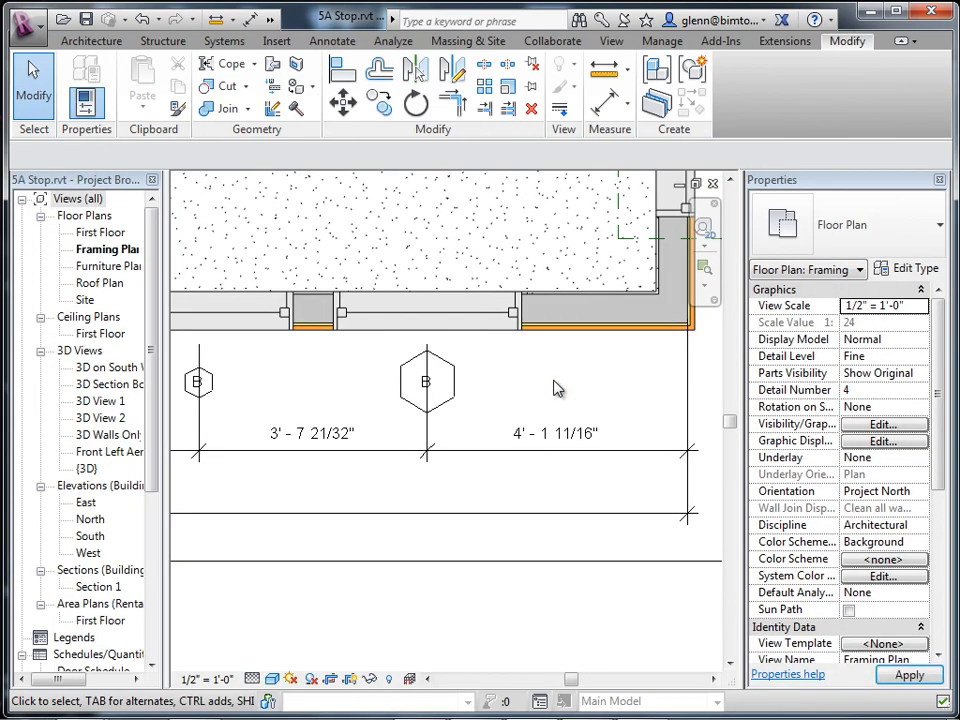
Open sheet A1 - Floor Plan and delete the oversized Framing Plan viewport from it
left_click_drag(155, 518, 160, 638)
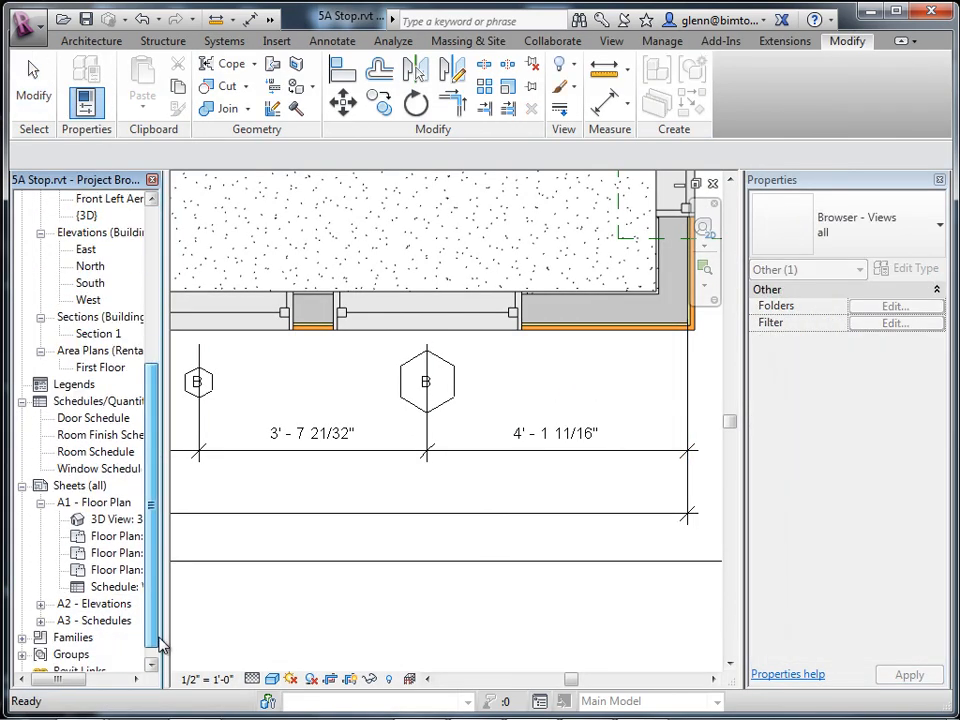
left_click(101, 507)
double_click(103, 513)
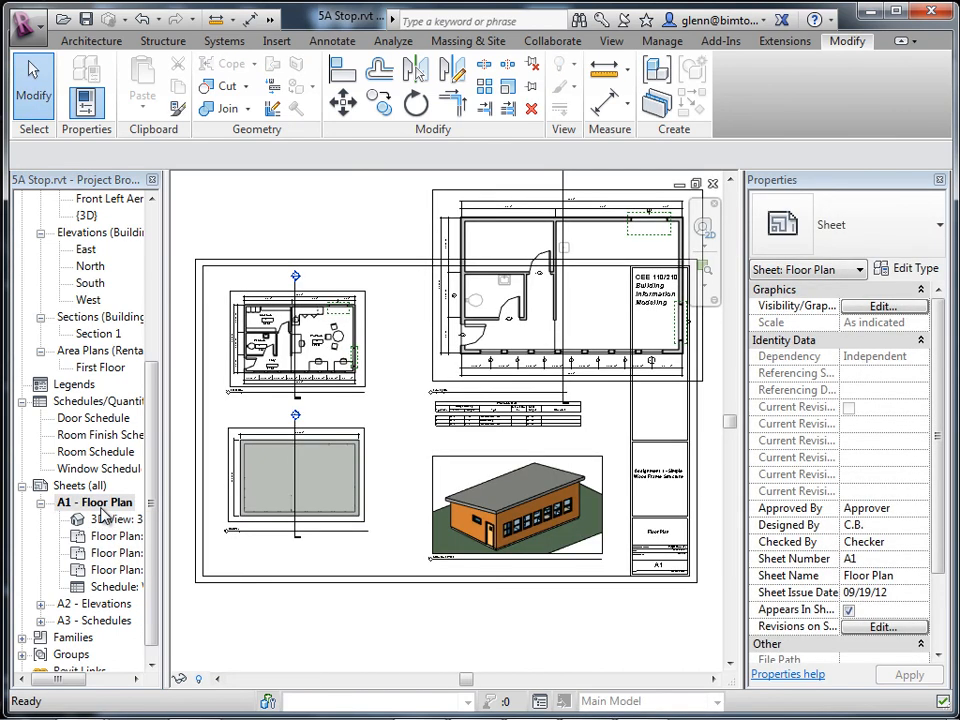
left_click(500, 210)
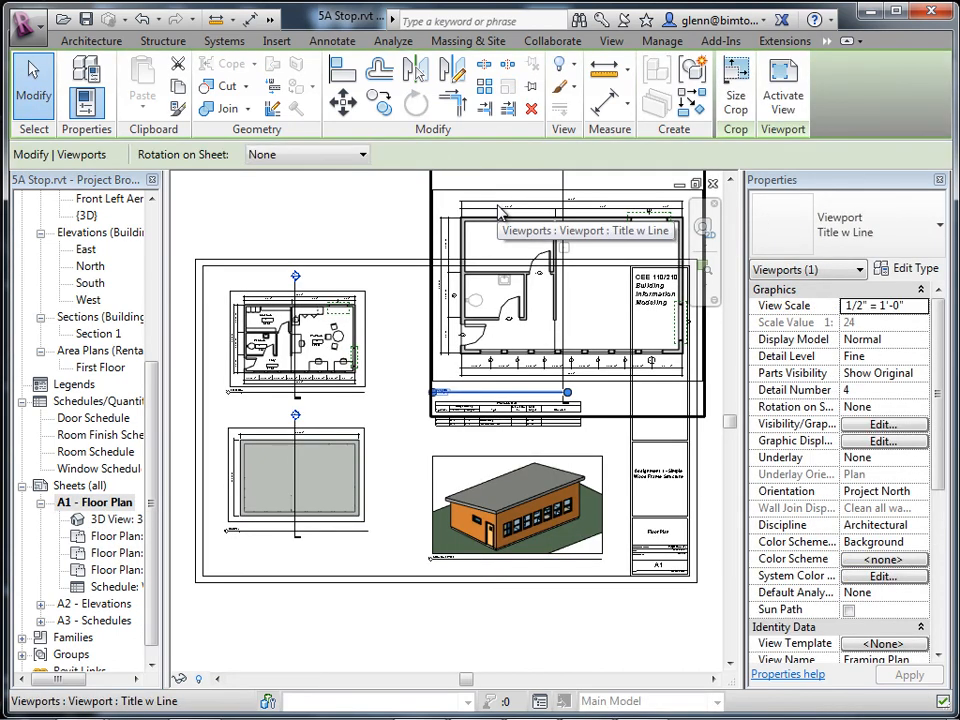
key("Delete")
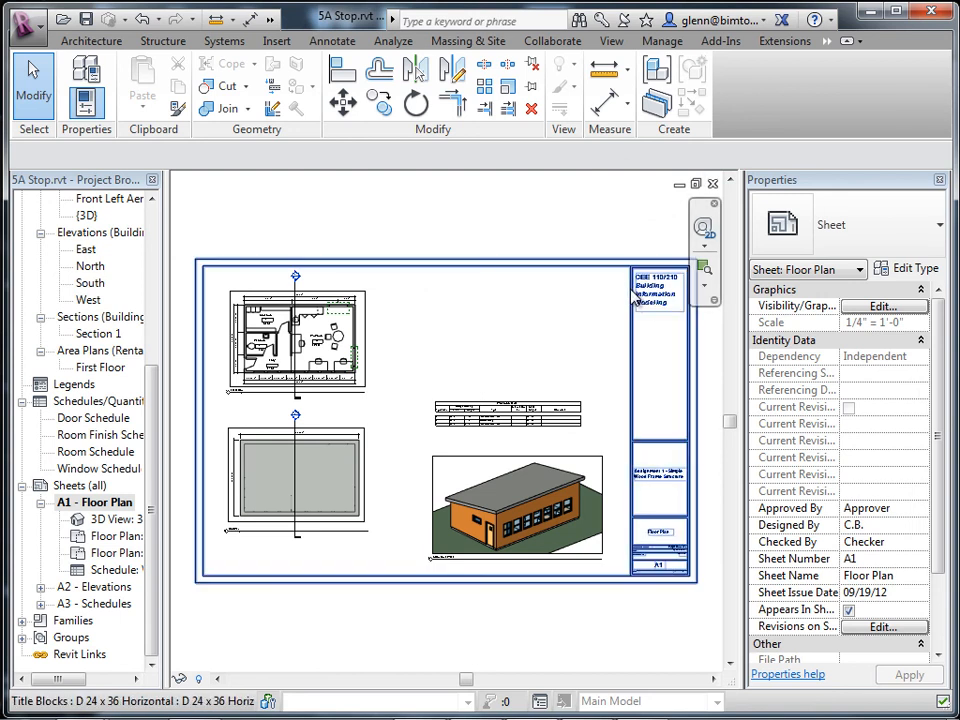
Examine the title block and plan views on sheet A1, and select the First Floor viewport to review its properties
scroll(620, 250, "up", 2)
middle_click_drag(644, 291, 440, 208)
scroll(460, 290, "up", 3)
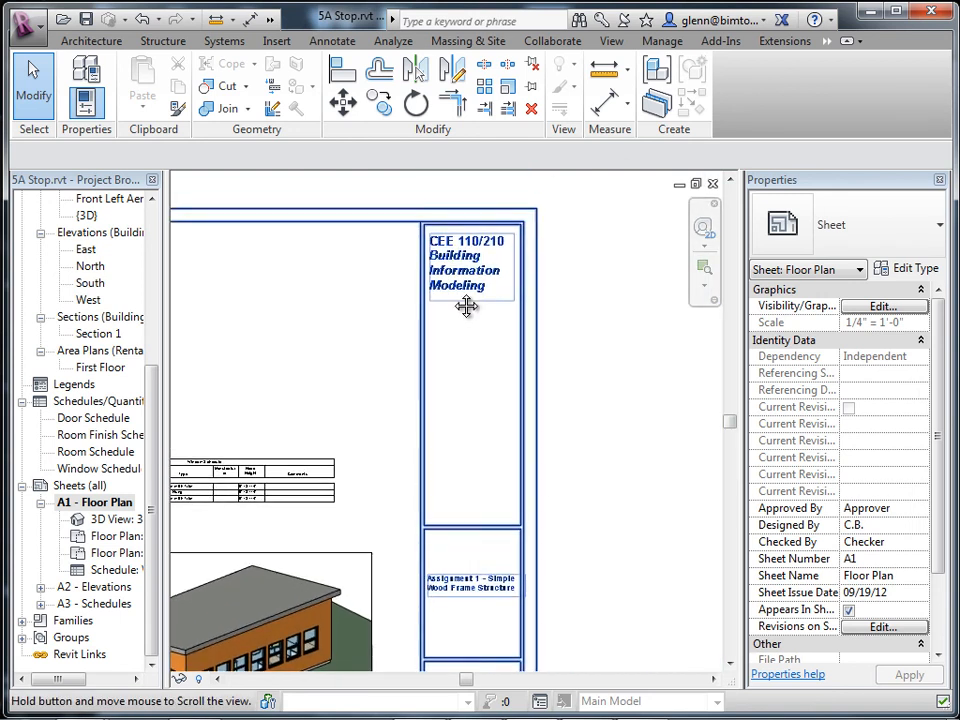
scroll(467, 283, "down", 1)
middle_click_drag(489, 288, 700, 299)
middle_click_drag(550, 324, 812, 315)
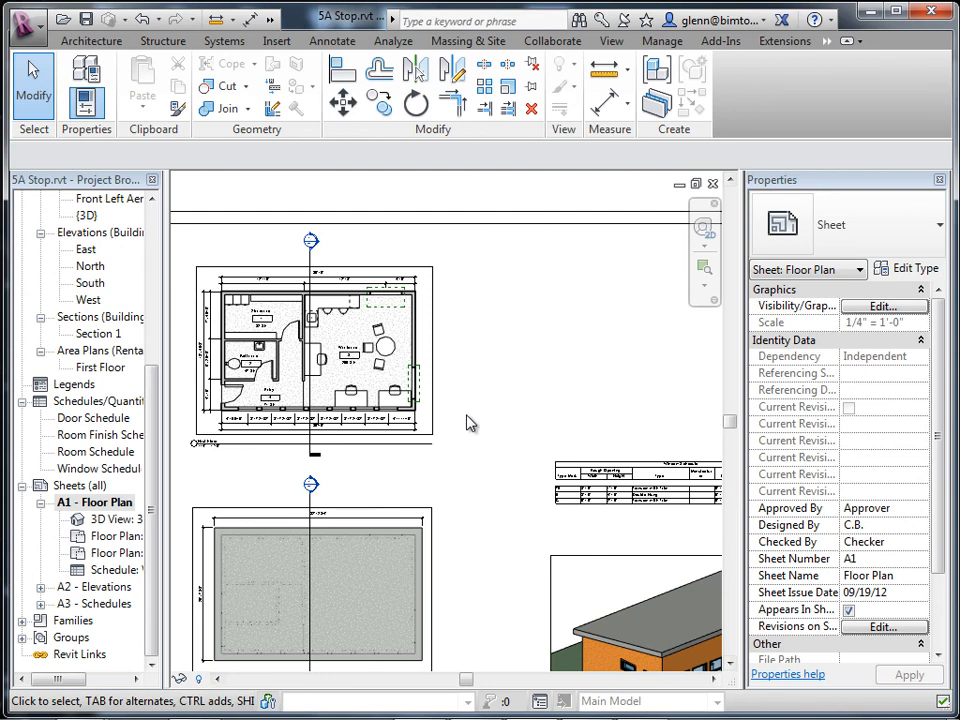
left_click(257, 452)
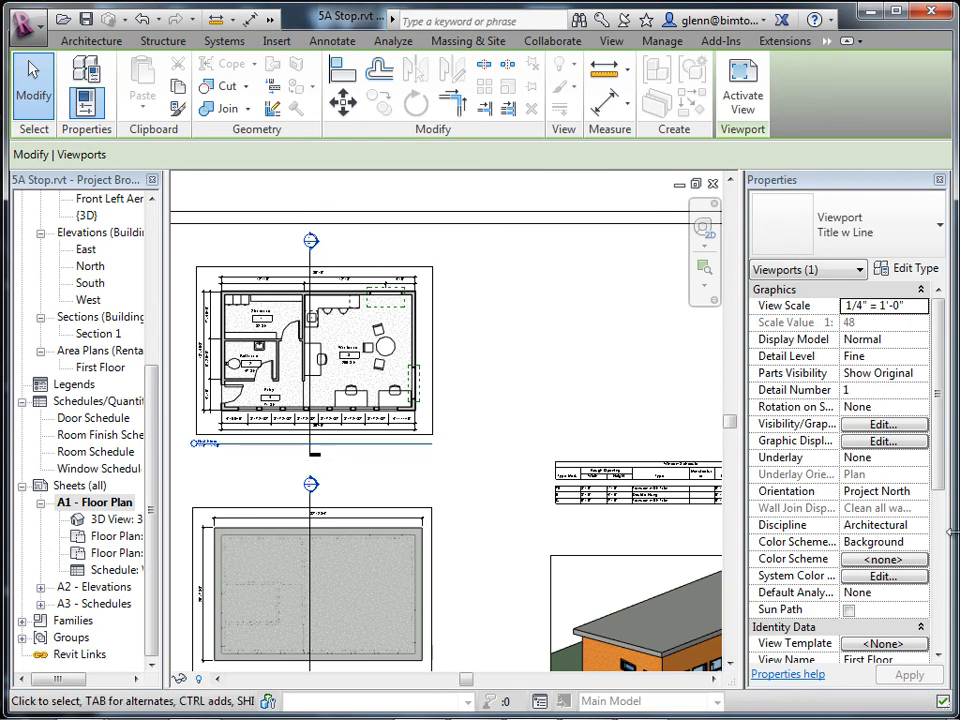
left_click_drag(936, 448, 940, 478)
left_click(238, 467)
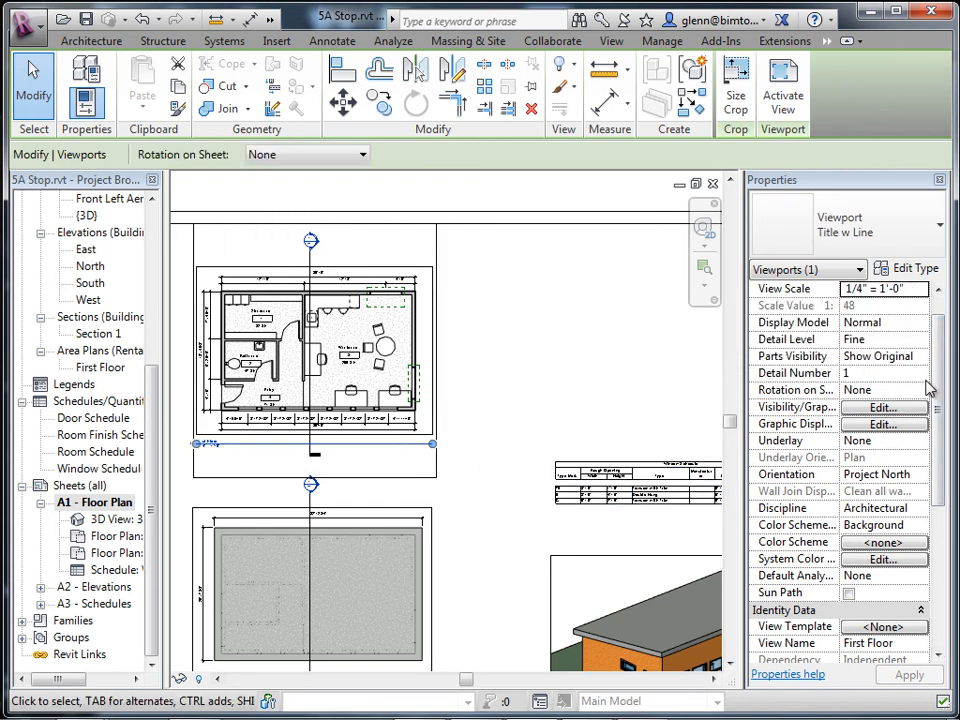
Check the title options in the First Floor viewport's Title w Line type properties, keeping View Title
left_click(921, 279)
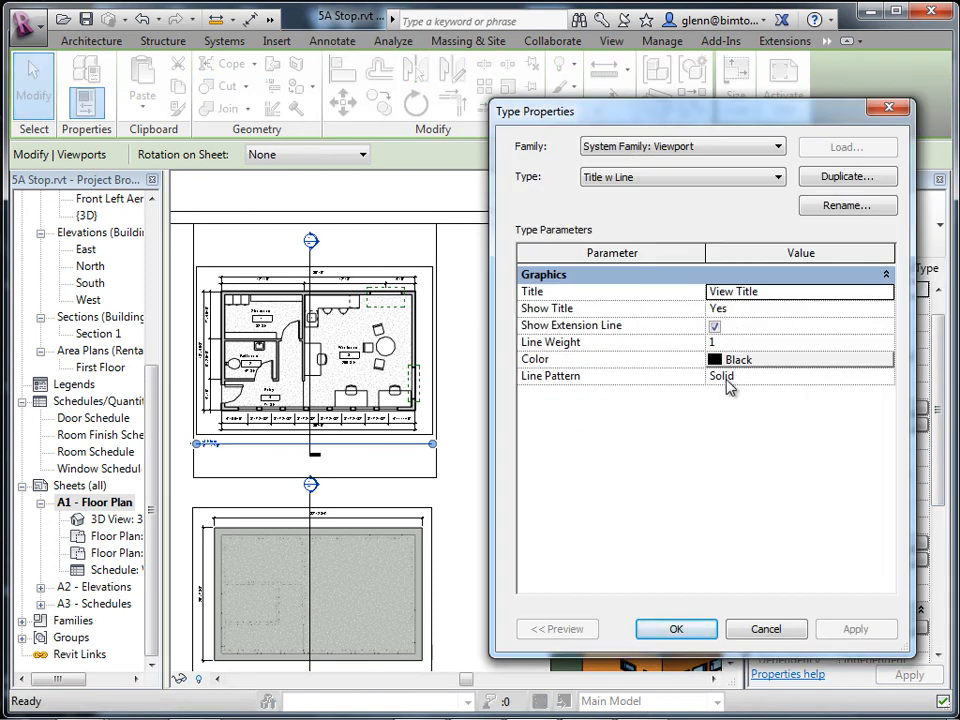
left_click(757, 291)
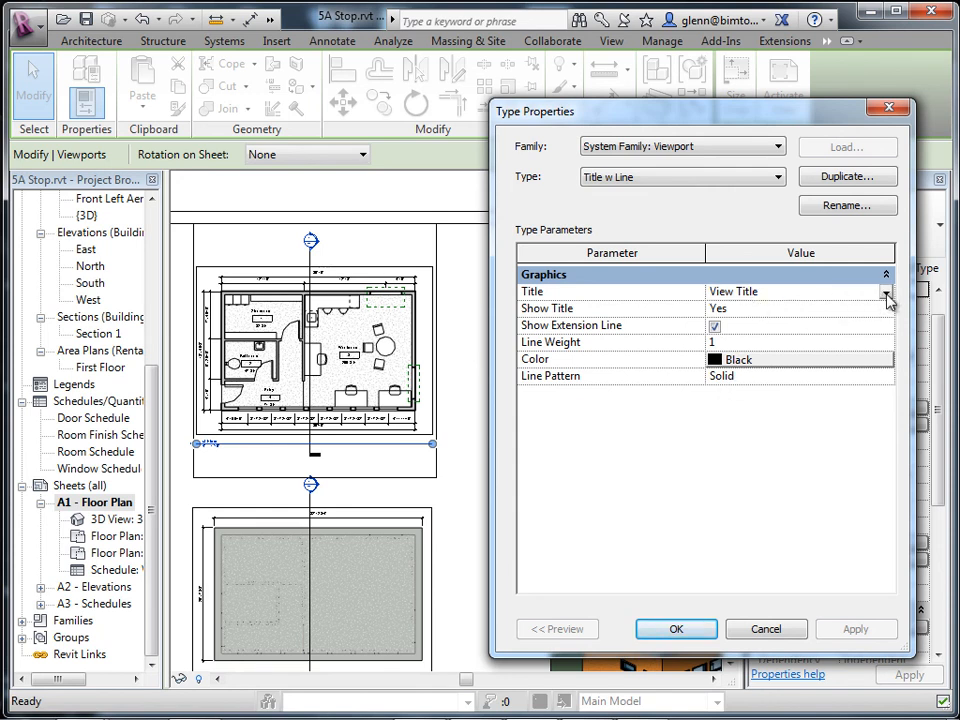
left_click(885, 292)
left_click(843, 458)
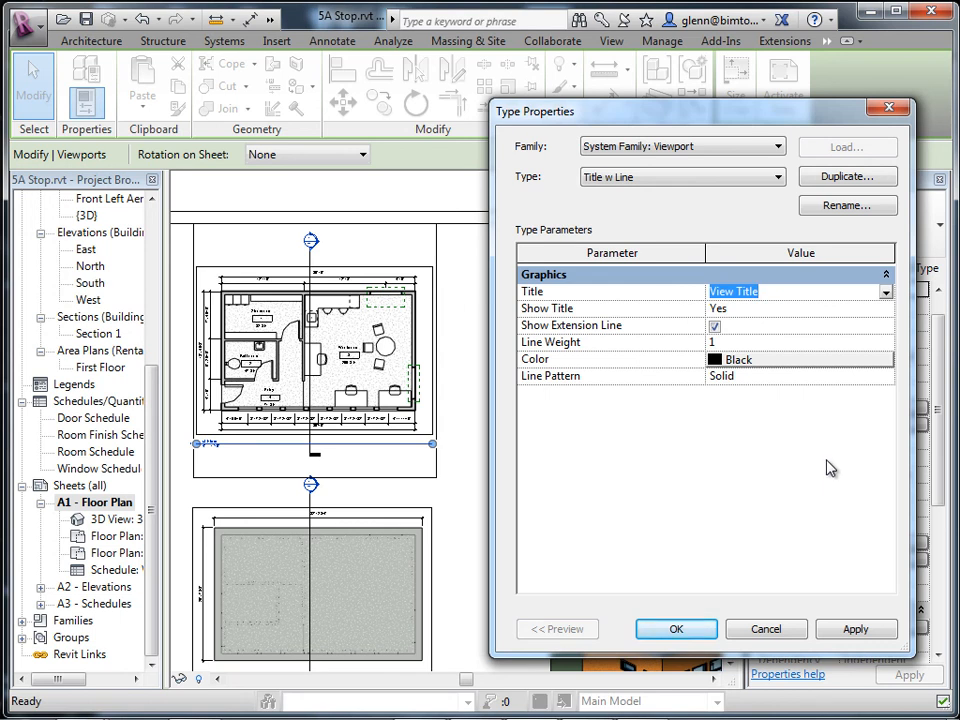
left_click(680, 628)
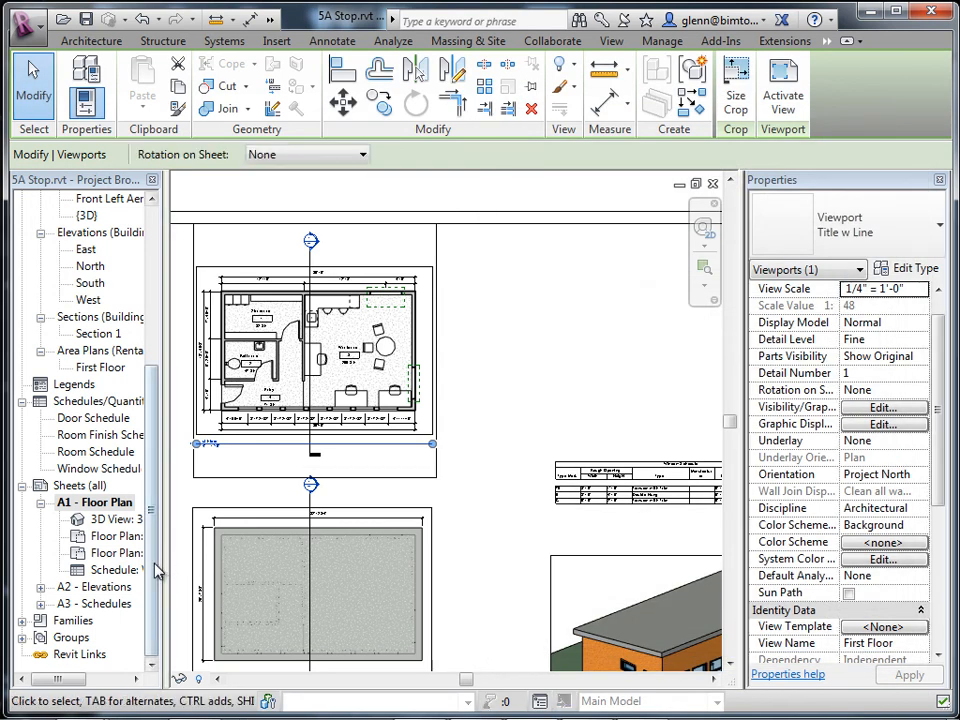
Locate the View Title type among the project's annotation symbol families
left_click(22, 621)
left_click_drag(156, 471, 154, 536)
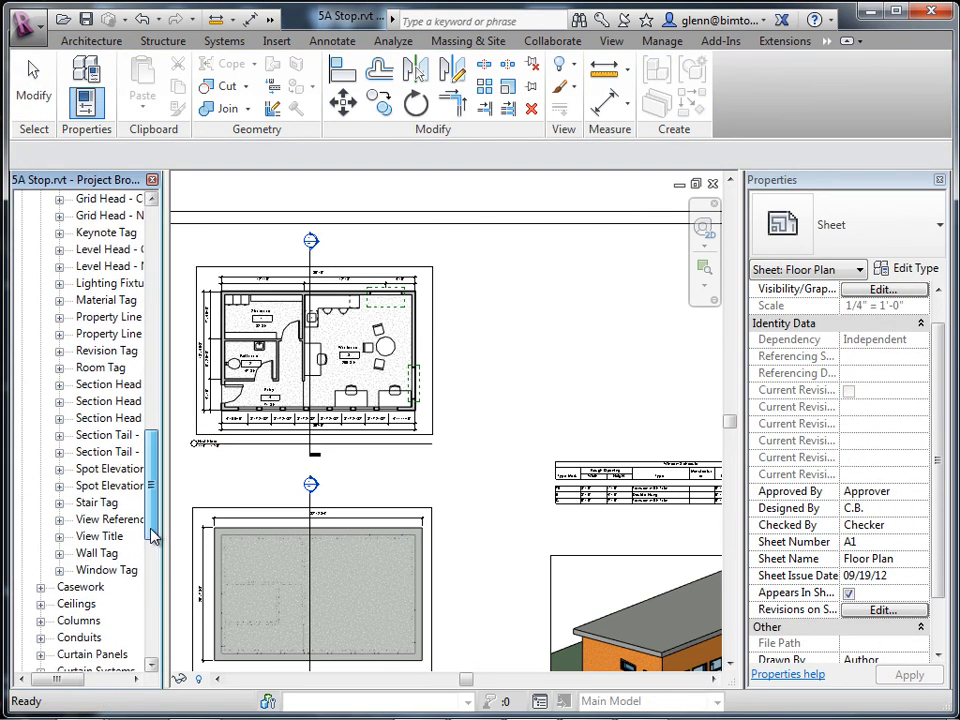
left_click(60, 537)
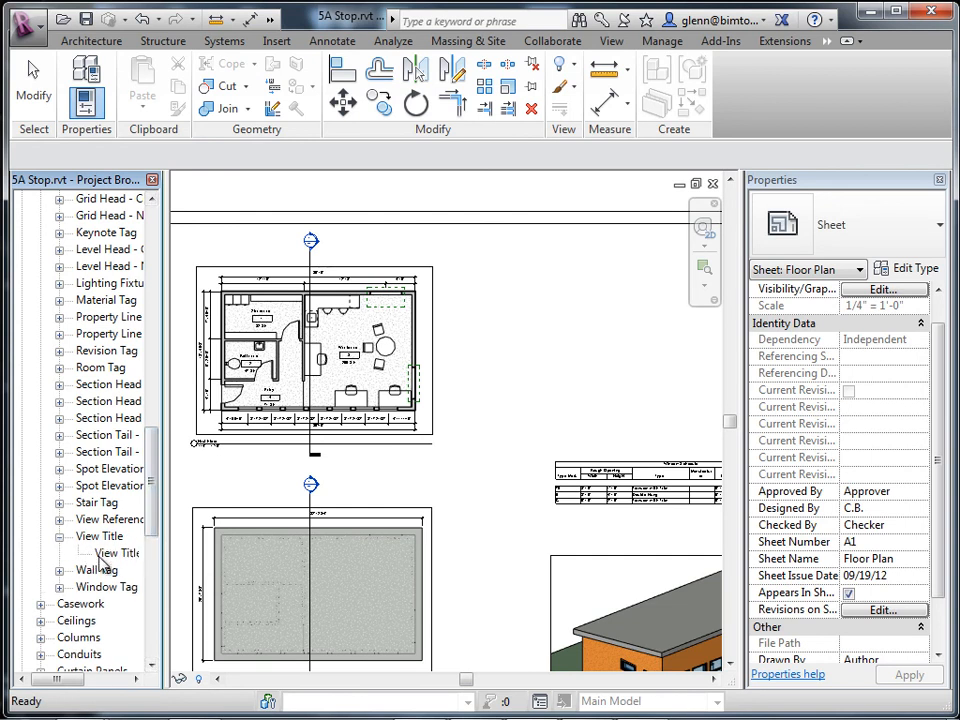
mouse_move(151, 528)
left_mouse_down()
mouse_move(159, 650)
mouse_move(156, 508)
mouse_move(172, 452)
mouse_move(177, 530)
left_mouse_up()
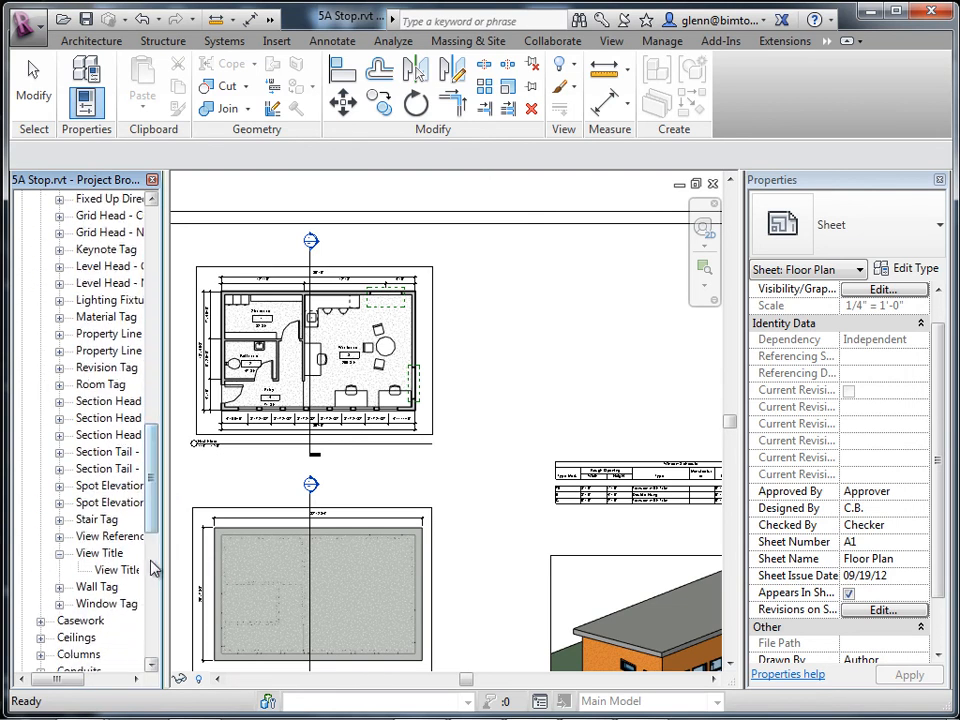
left_click(136, 577)
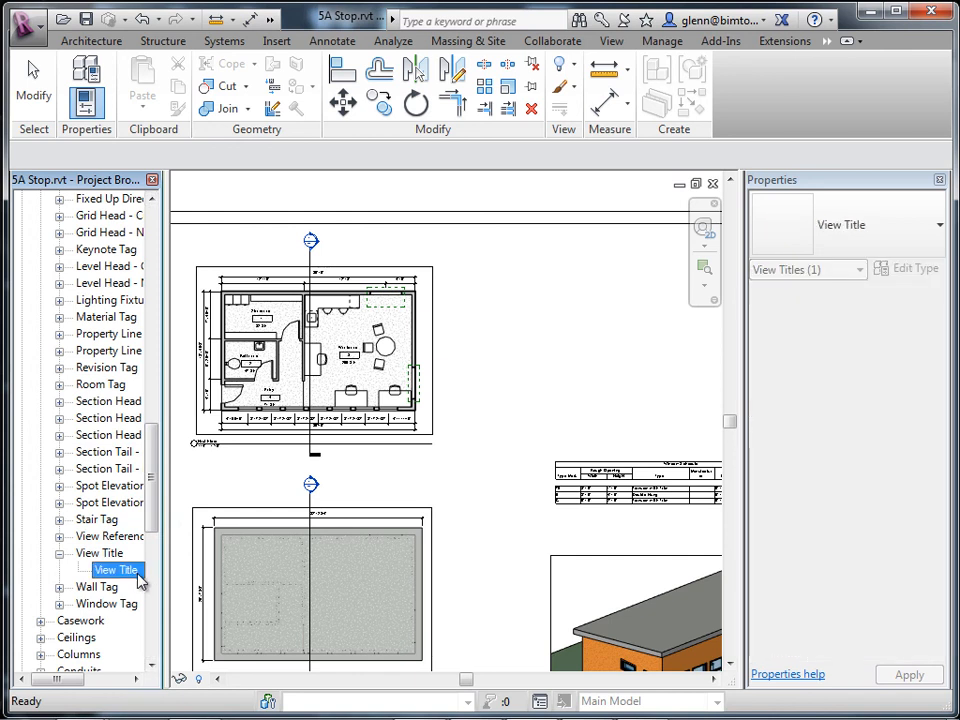
Inspect the View Title type's properties and close them without changes
double_click(140, 580)
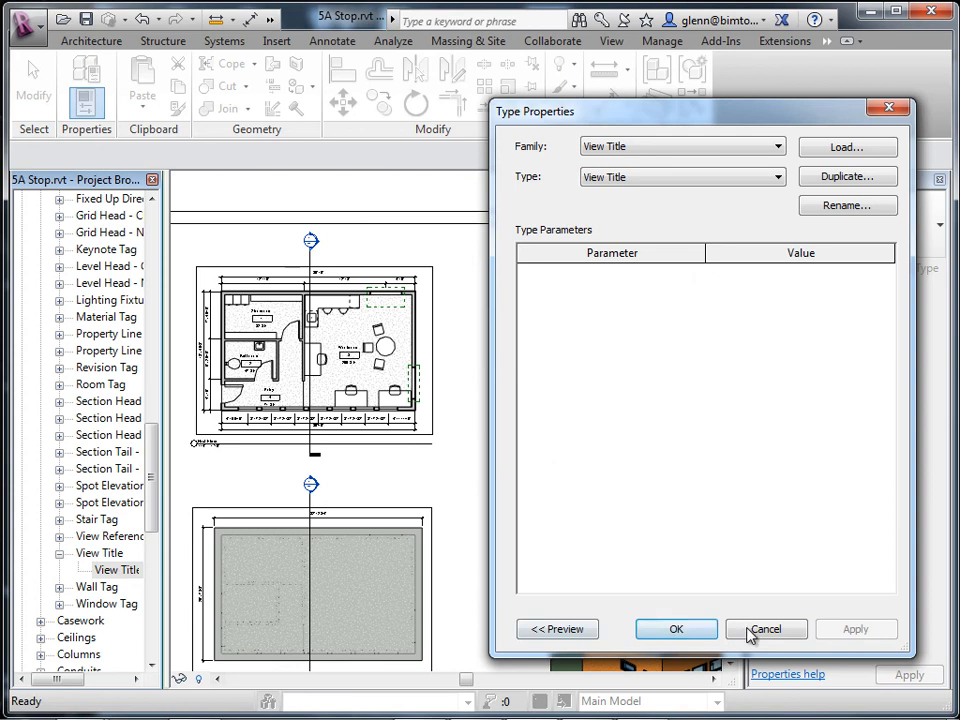
left_click(740, 630)
double_click(134, 576)
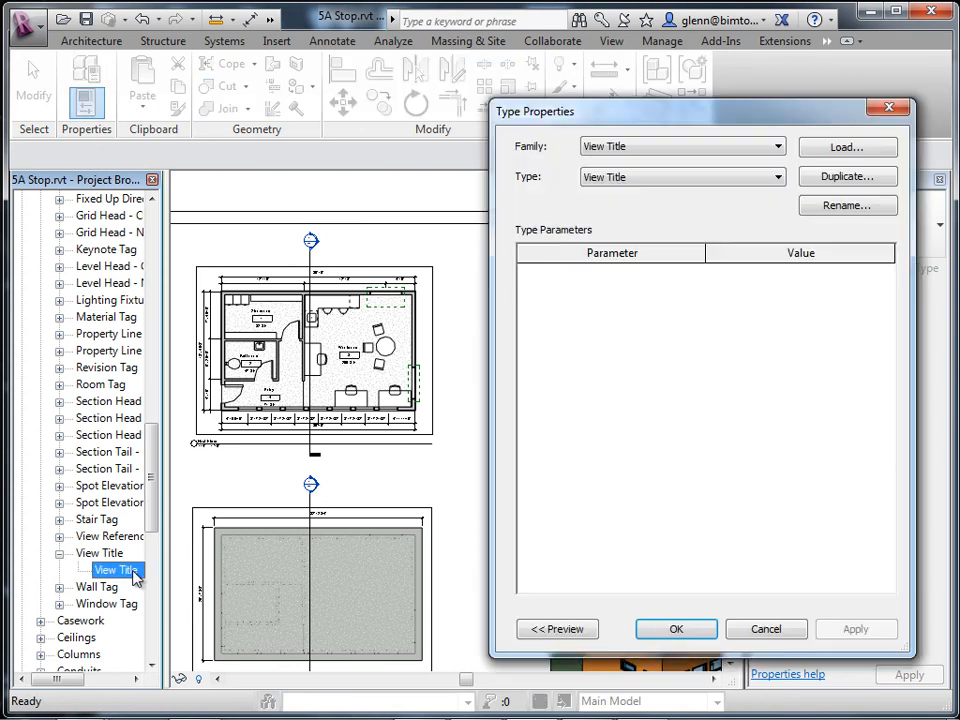
left_click(776, 634)
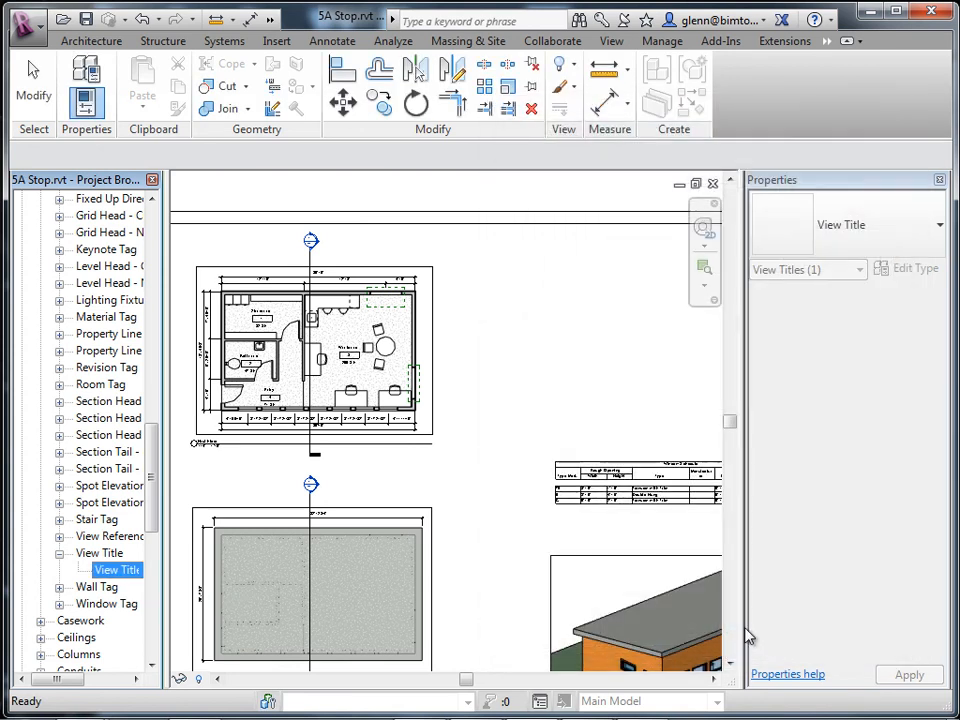
Select the First Floor view title on the sheet and recheck the title choices of its Title w Line viewport type, cancelling any changes
left_click(404, 453)
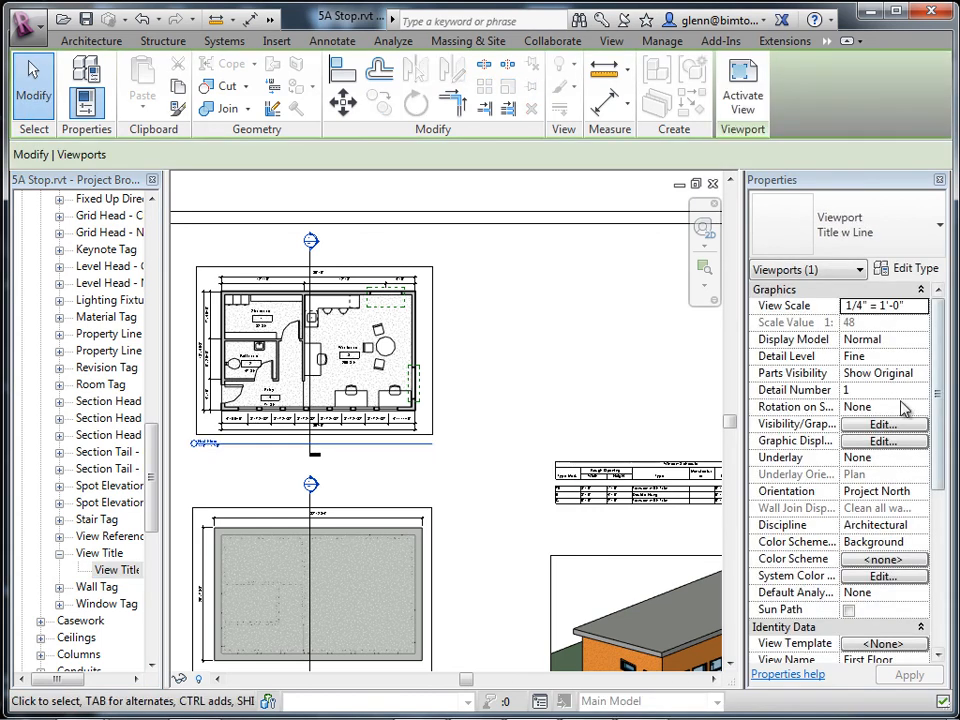
right_click(427, 443)
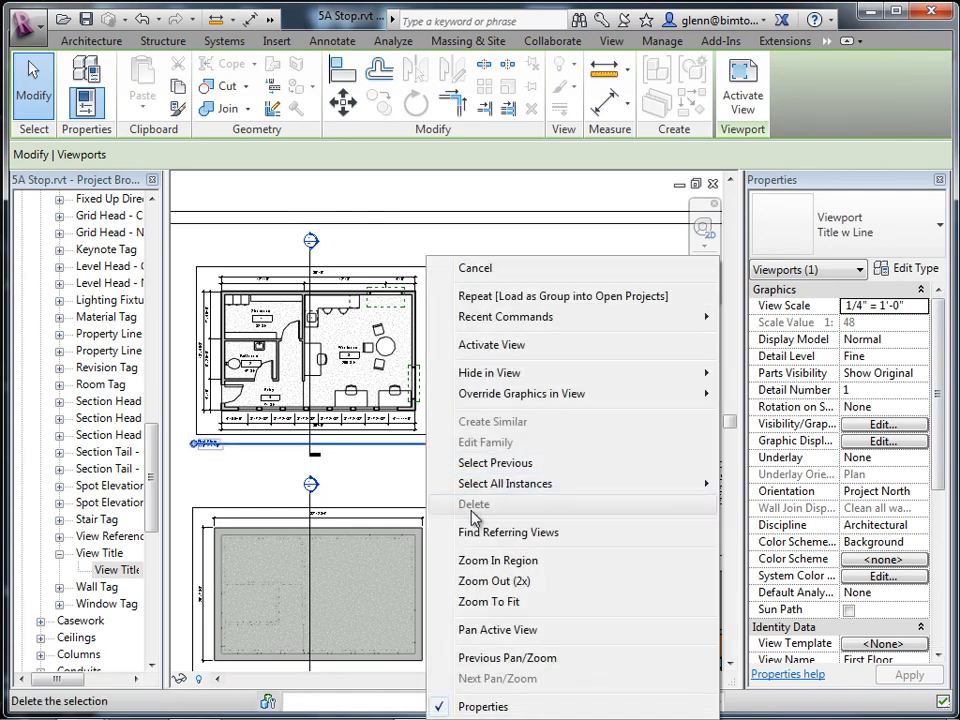
left_click(378, 500)
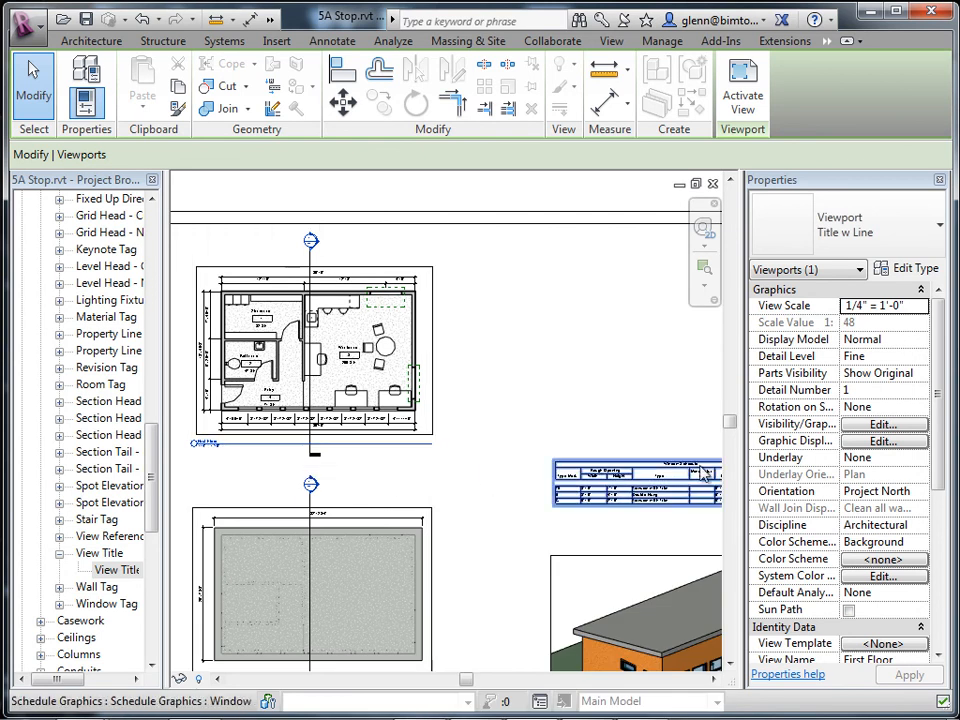
left_click(934, 271)
left_click(784, 292)
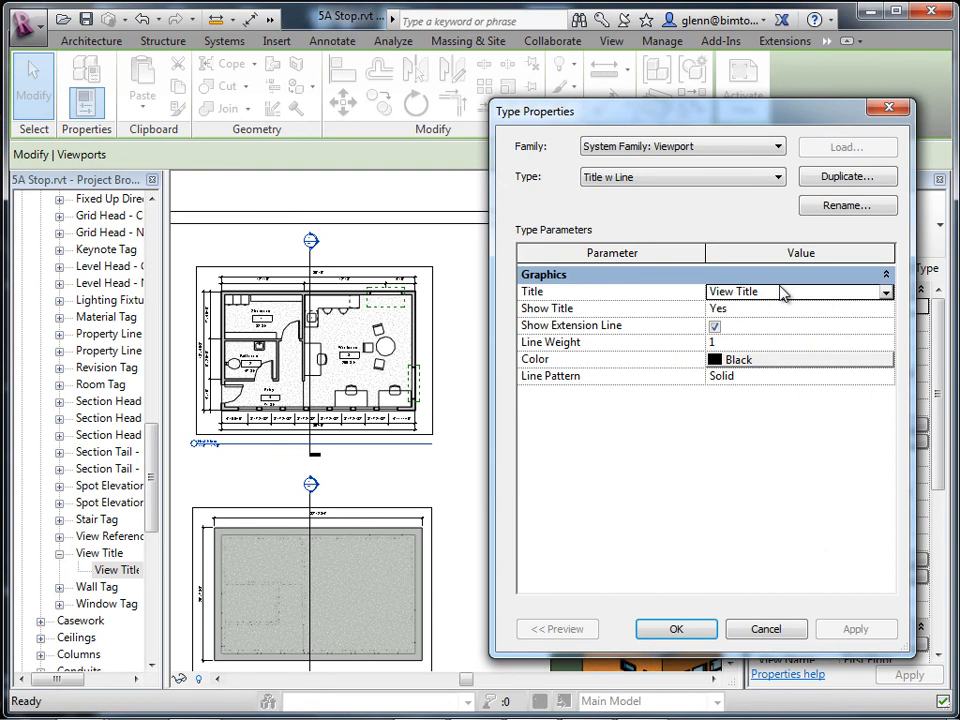
left_click(890, 290)
left_click(887, 298)
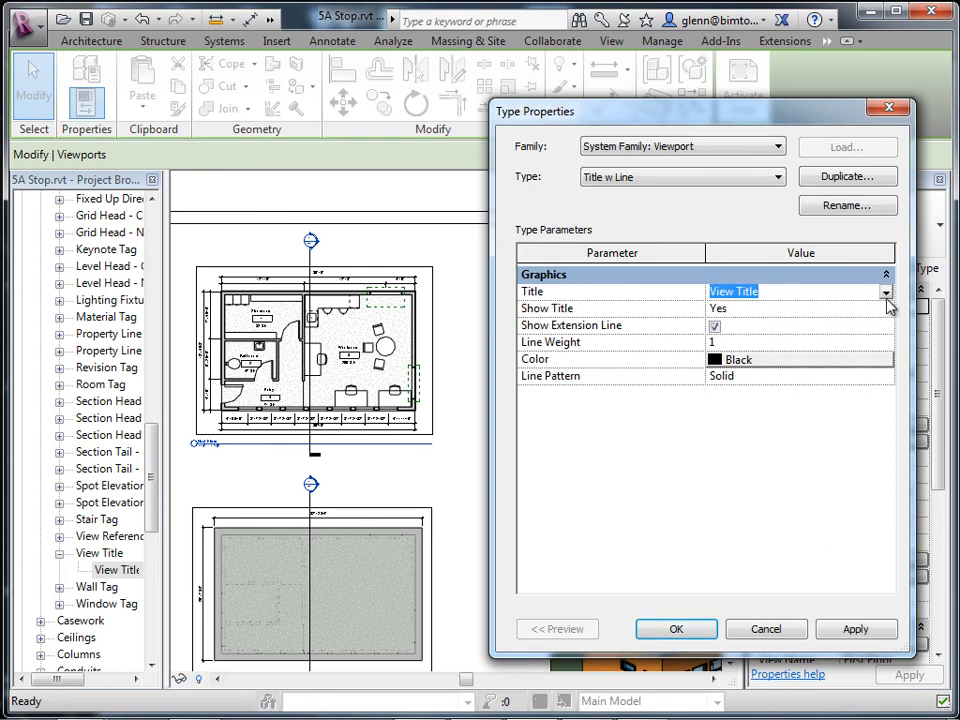
left_click(887, 297)
left_click(762, 638)
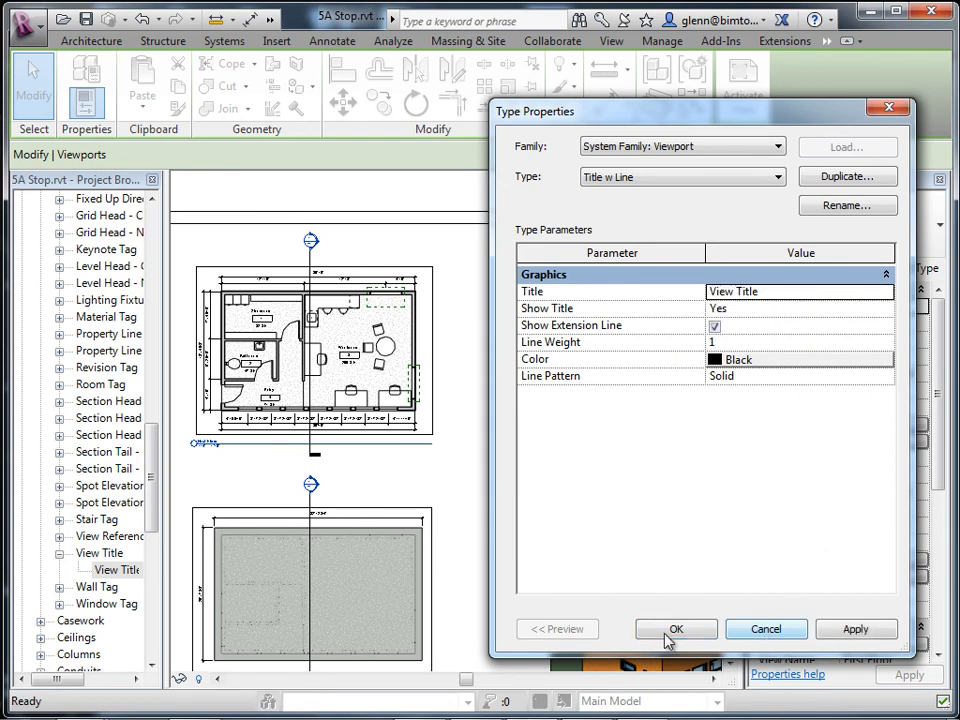
left_click(760, 629)
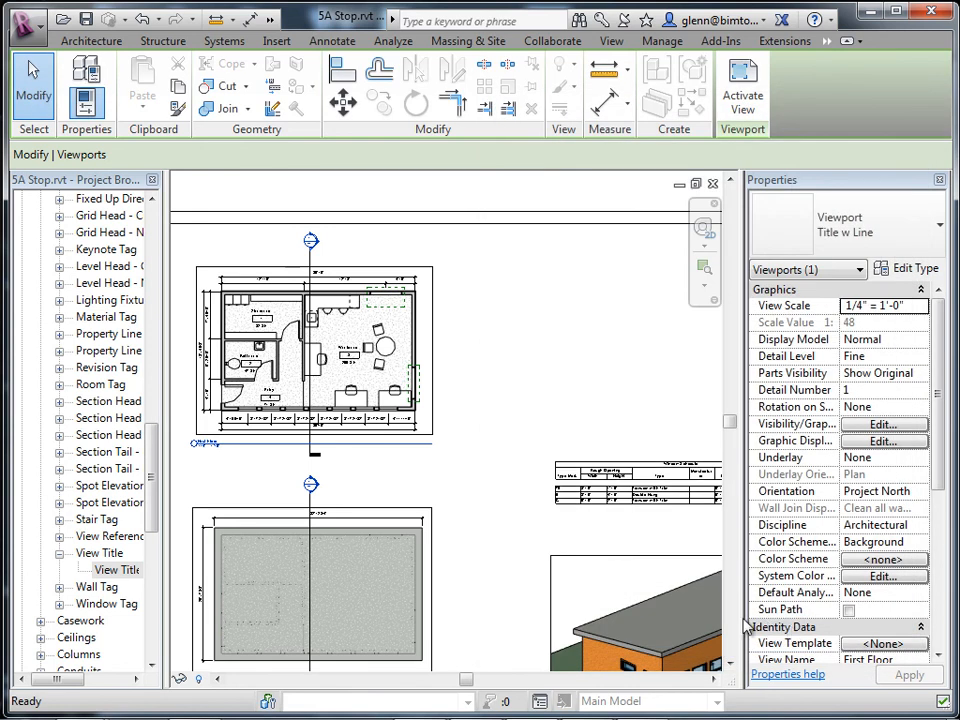
Open the View Title annotation family for editing to view its contents, then close it without saving
left_click_drag(155, 511, 156, 528)
left_click(130, 520)
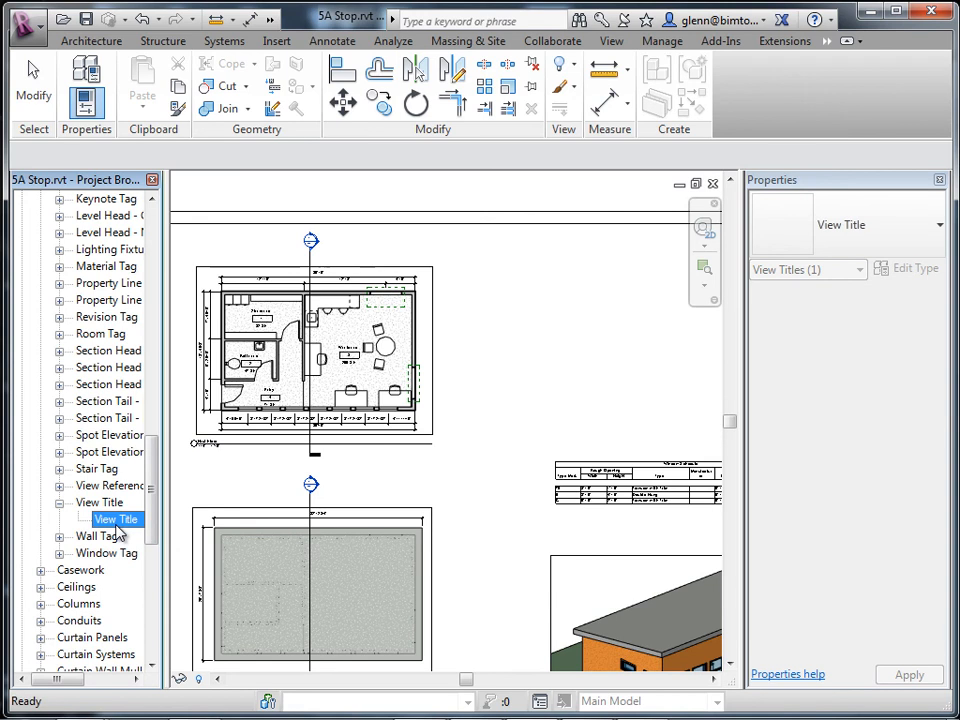
right_click(117, 530)
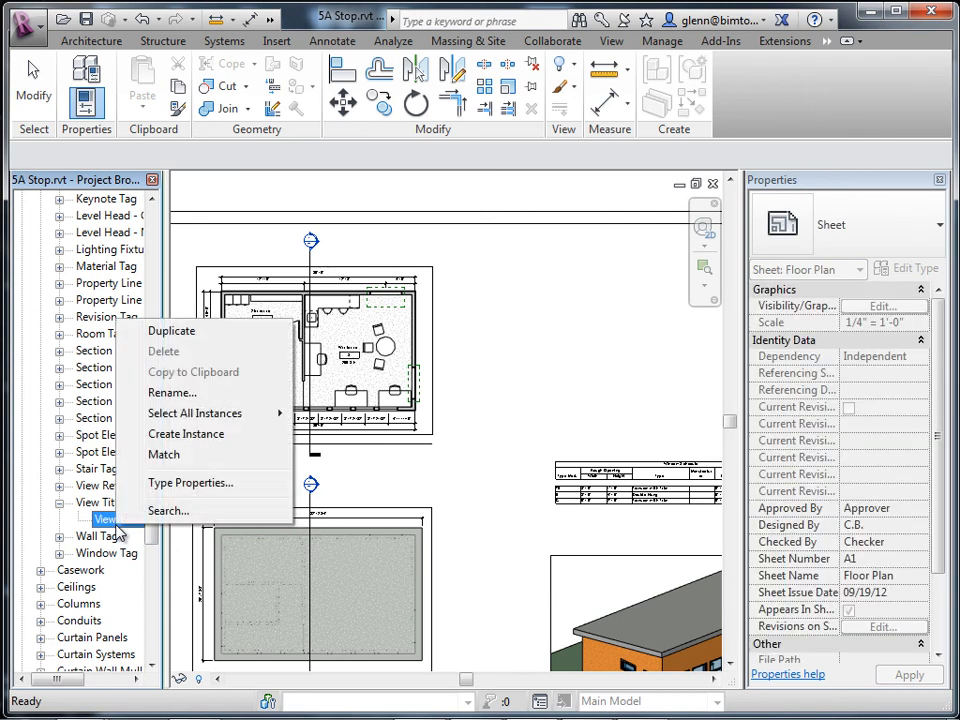
left_click(100, 504)
right_click(100, 505)
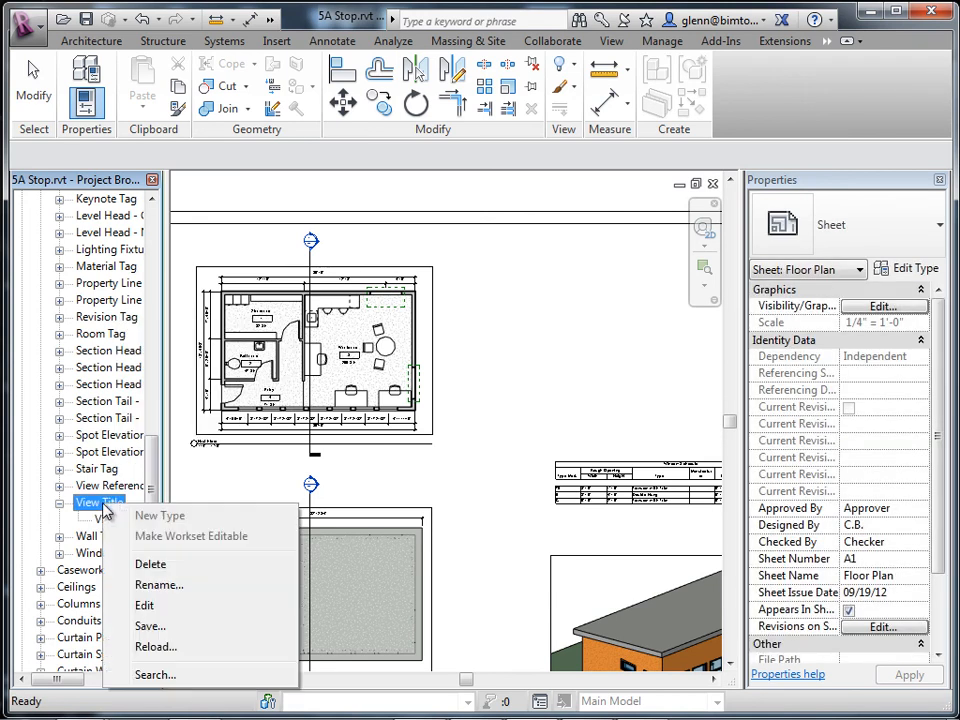
left_click(150, 605)
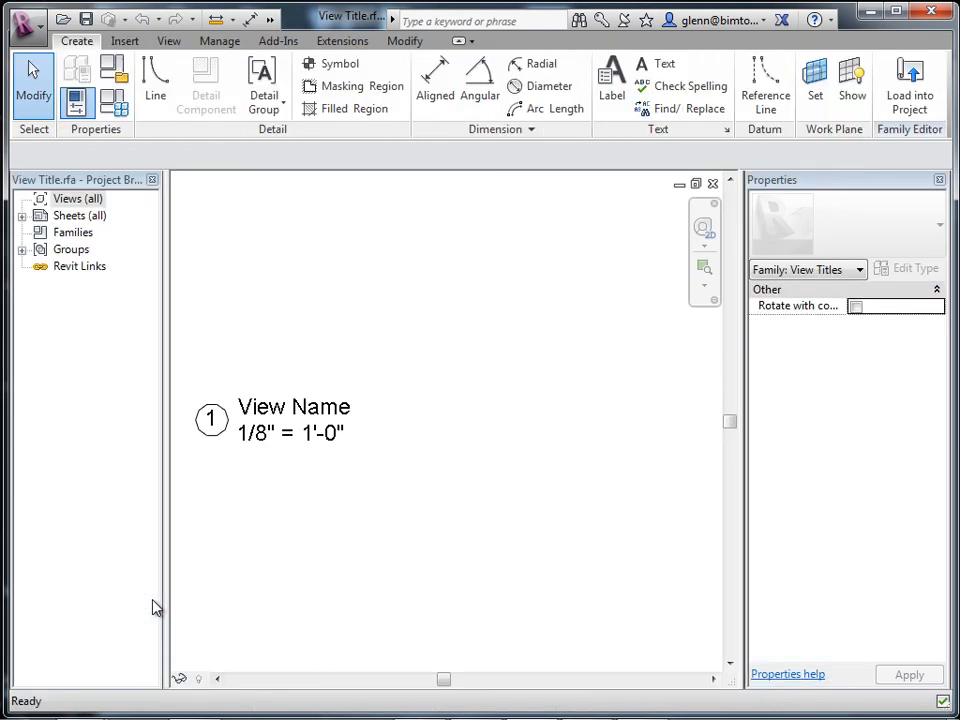
left_click(713, 184)
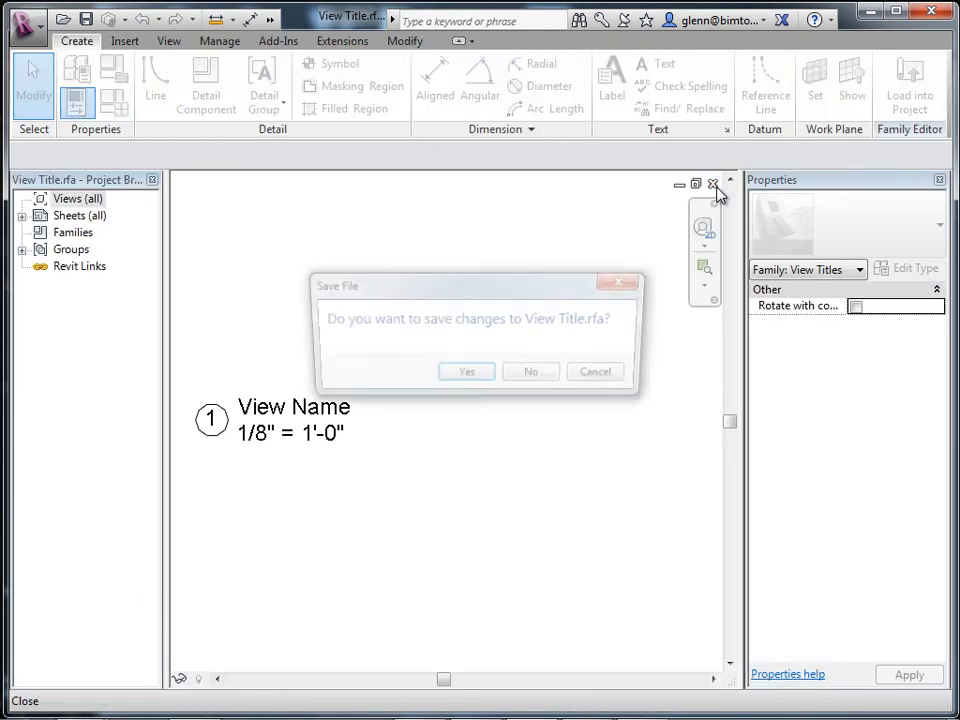
left_click(535, 376)
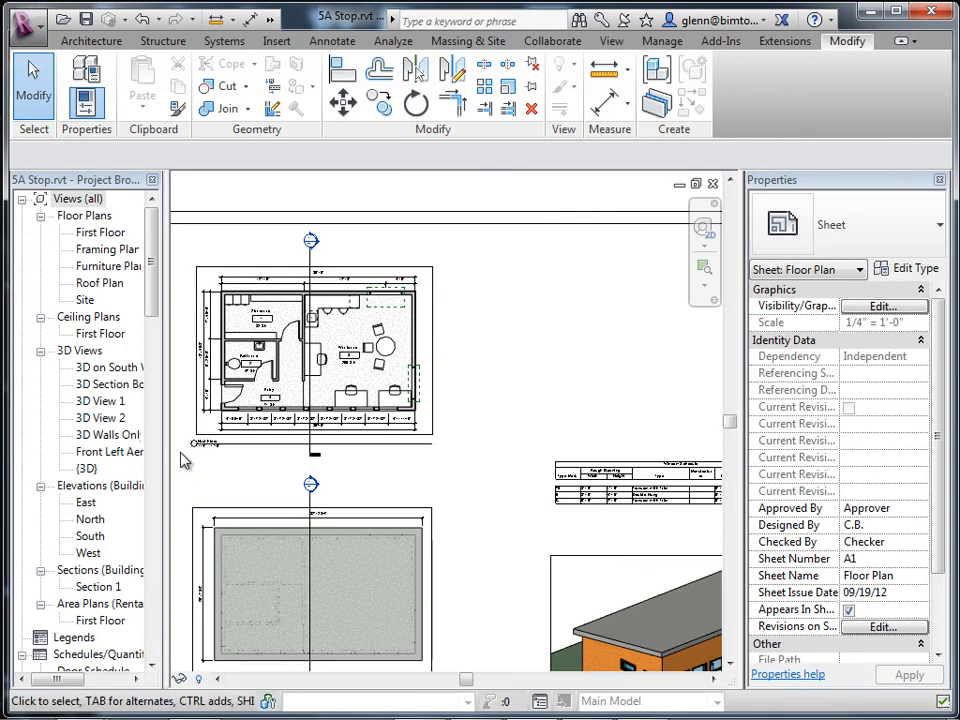
Locate the View Title family among the project's annotation symbols and open it for editing
left_click_drag(152, 292, 176, 557)
left_click(116, 419)
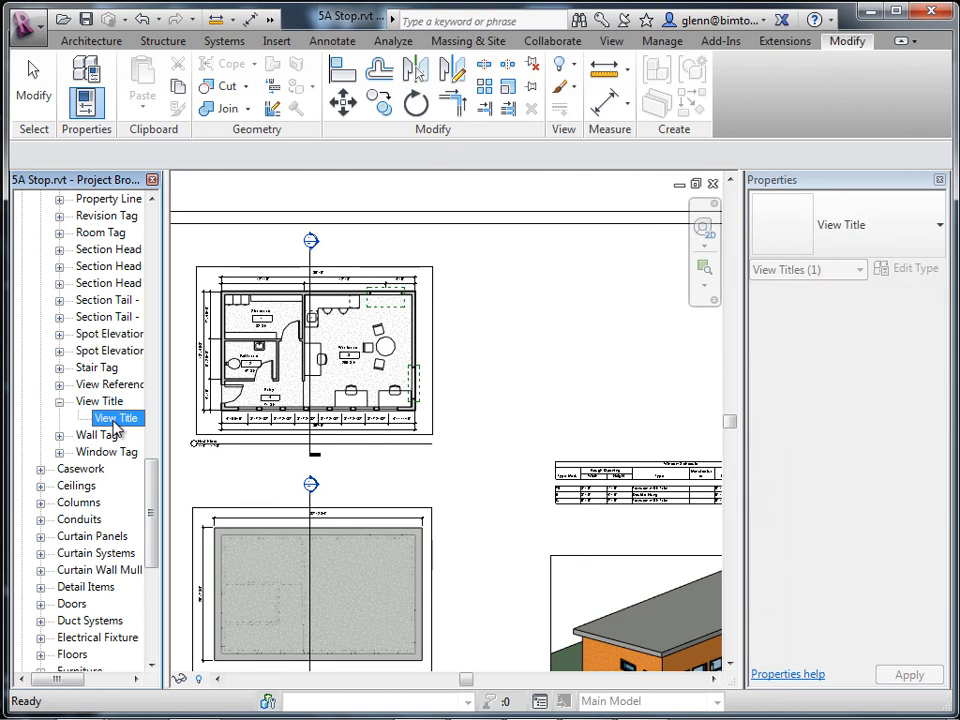
right_click(110, 402)
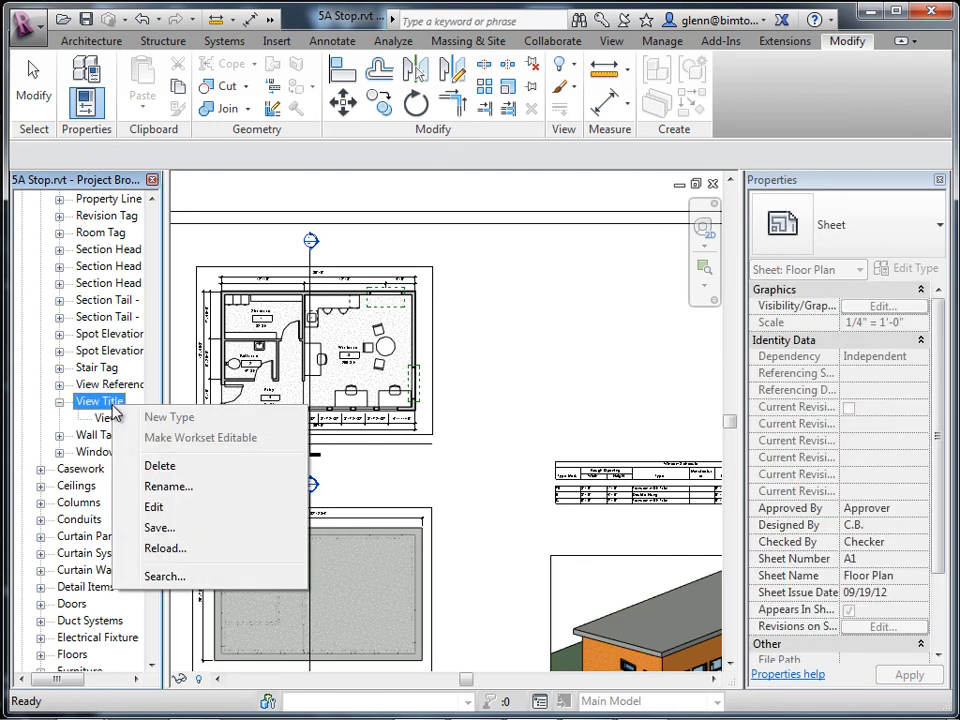
left_click(160, 510)
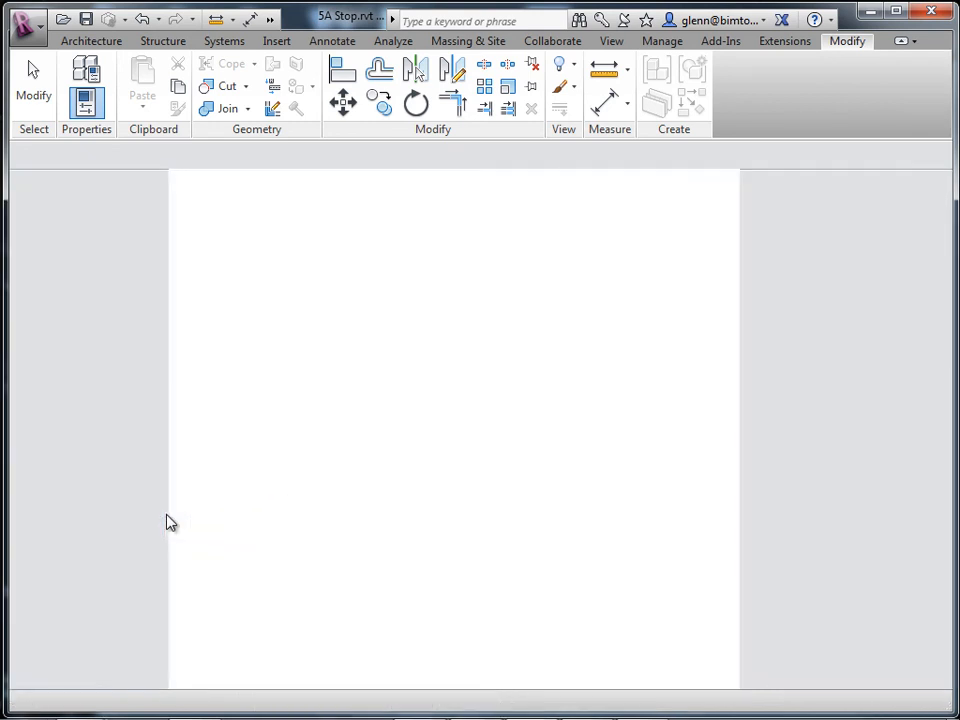
Inspect the parameters of the View Name label and cancel without changes
left_click(311, 405)
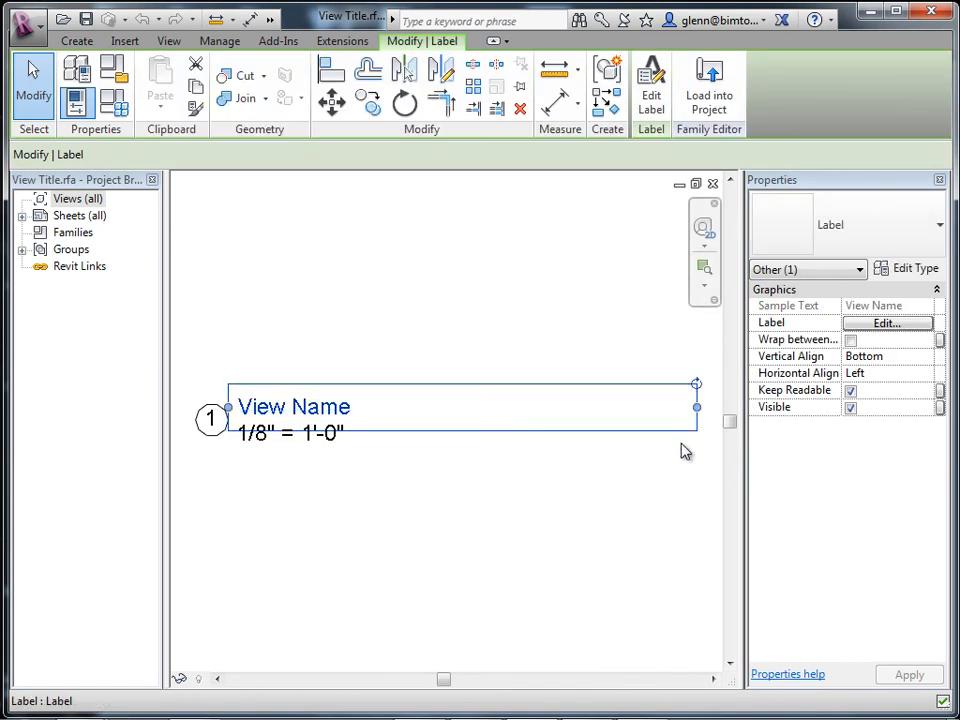
left_click(862, 324)
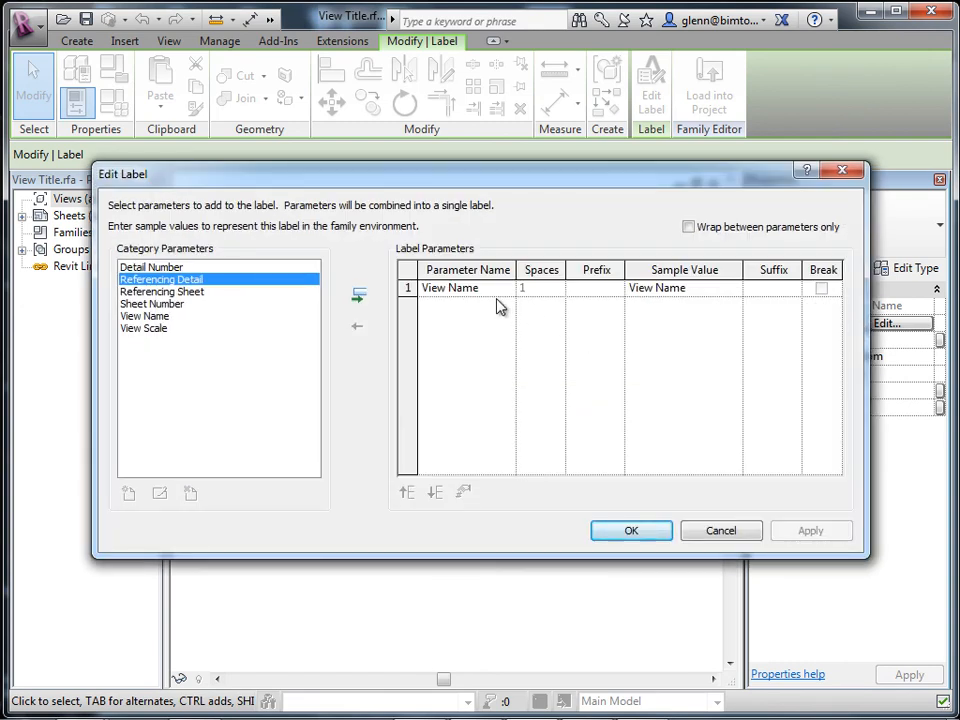
left_click(710, 530)
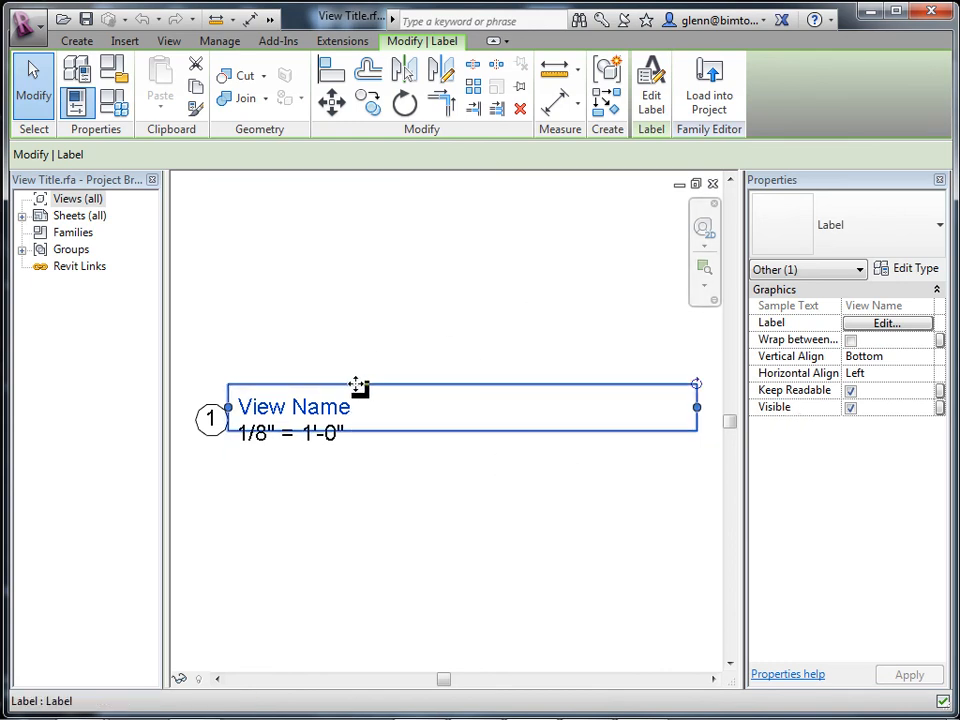
Set the View Name label type's text font to Arial Black and its text size to 1/4"
left_click(906, 272)
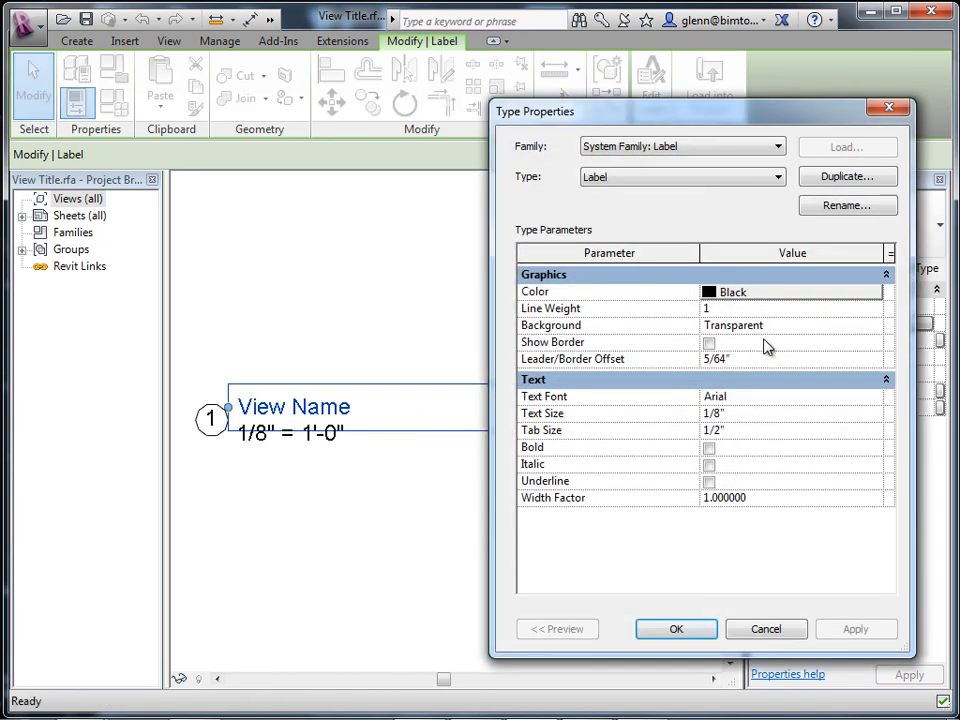
left_click(739, 397)
left_click(875, 400)
left_click(752, 450)
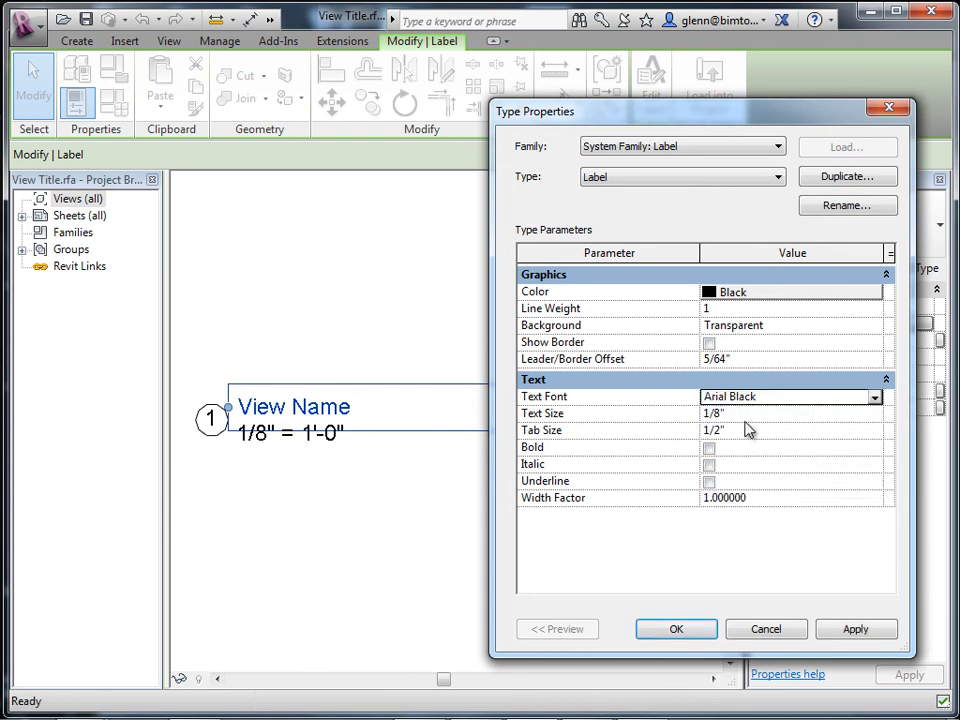
left_click(745, 414)
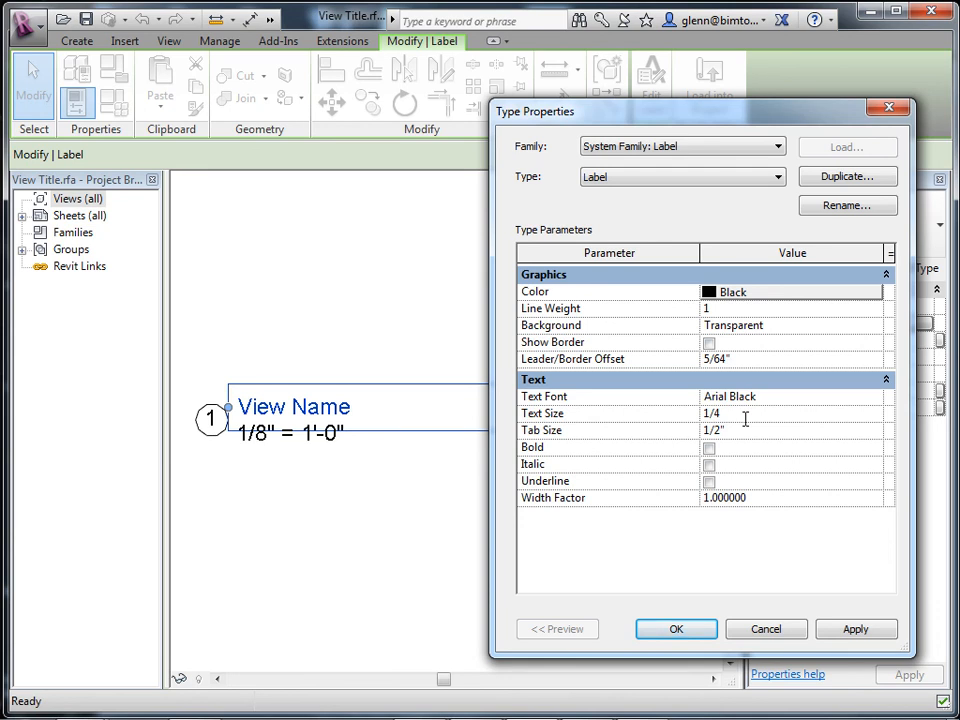
type("1/4")
left_click(747, 427)
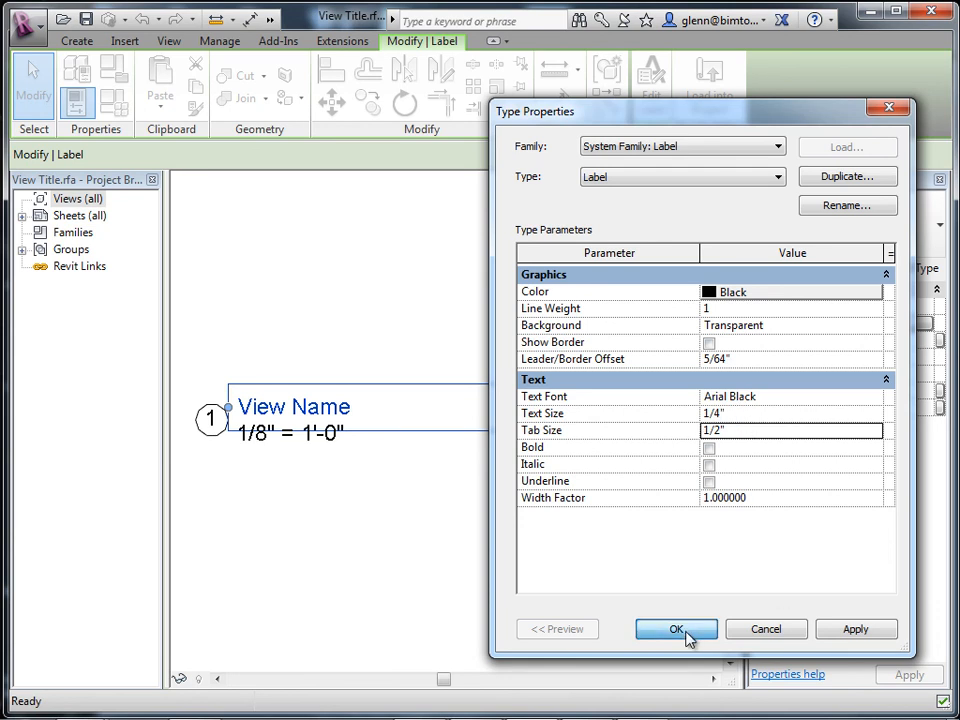
left_click(677, 629)
left_click(546, 604)
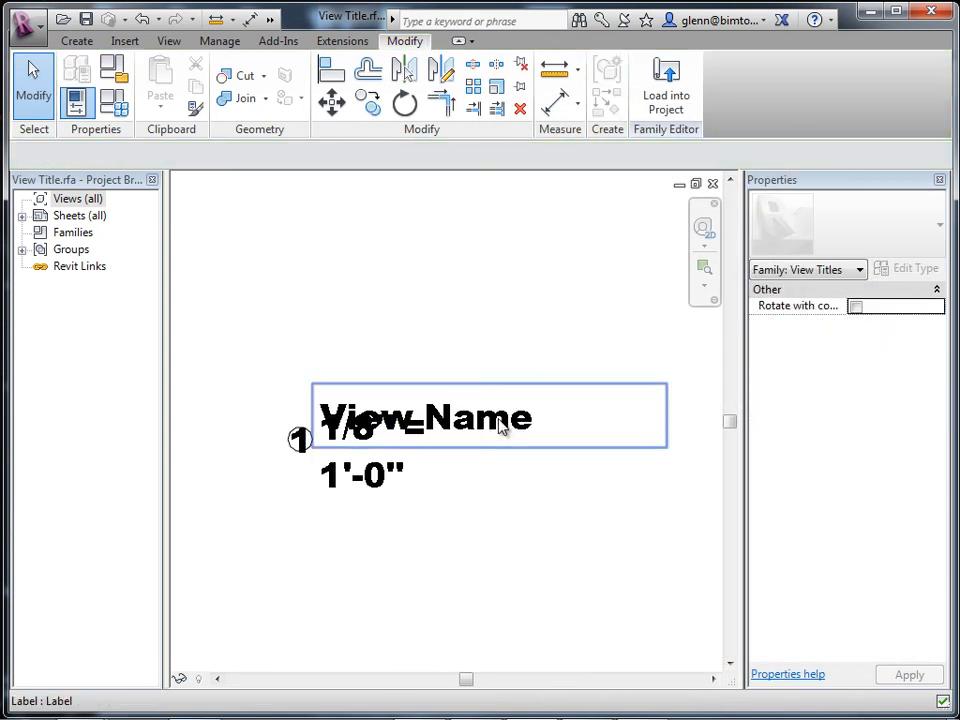
Widen the View Name label and the view scale label so that each text fits on one line
left_click(502, 427)
left_click_drag(666, 416, 719, 417)
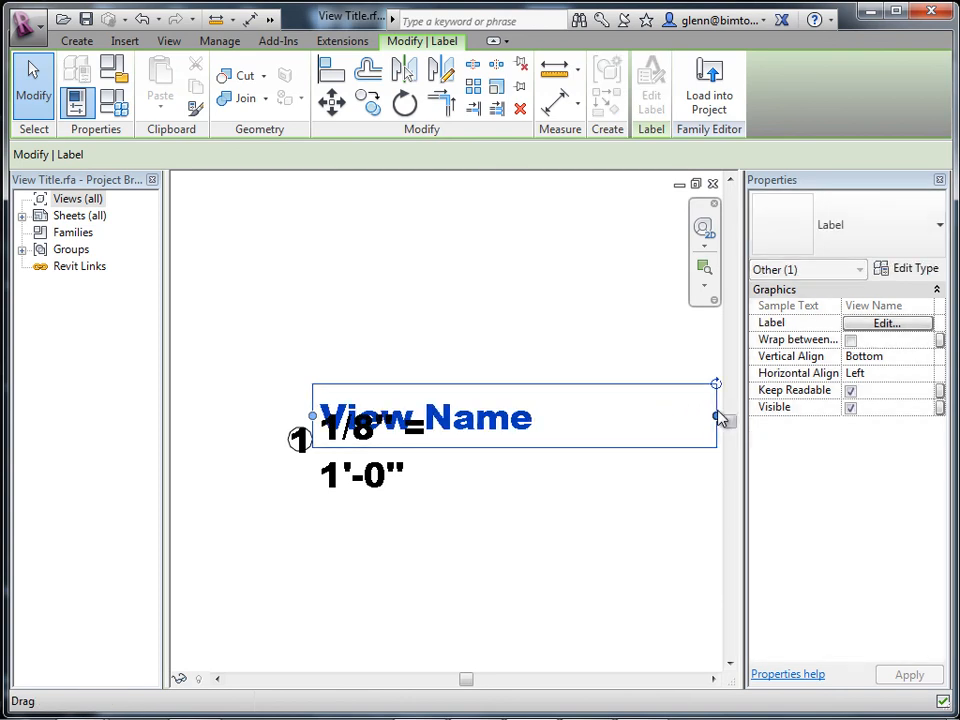
left_click(385, 475)
left_click_drag(526, 456, 628, 454)
left_click(427, 545)
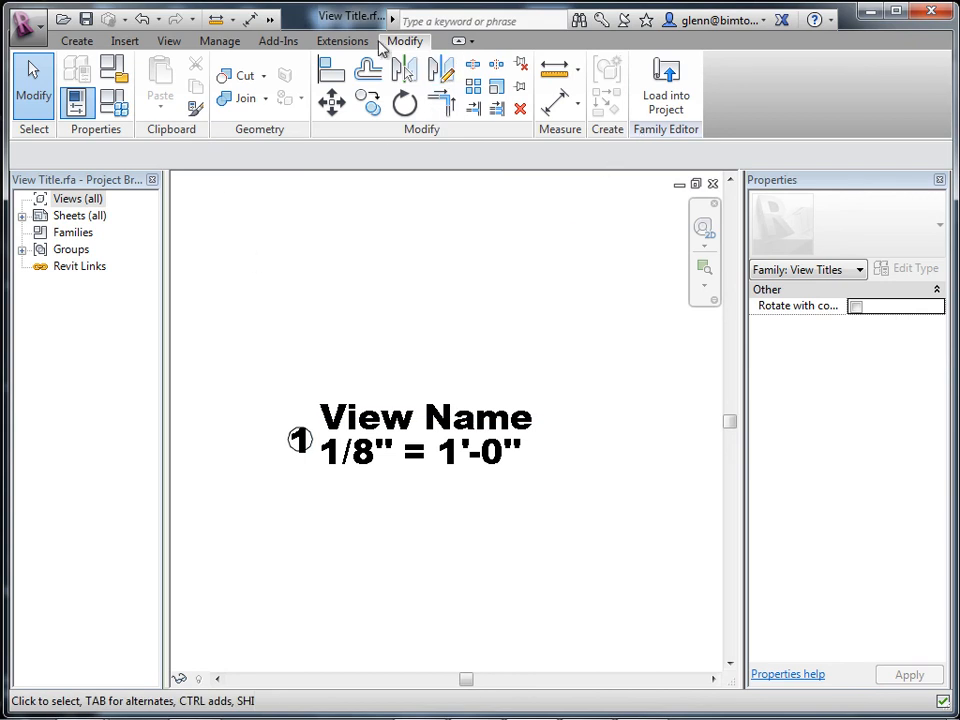
Switch to the {3D} view of 5A Stop.rvt and reopen the View Title annotation family for editing from there
left_click(269, 19)
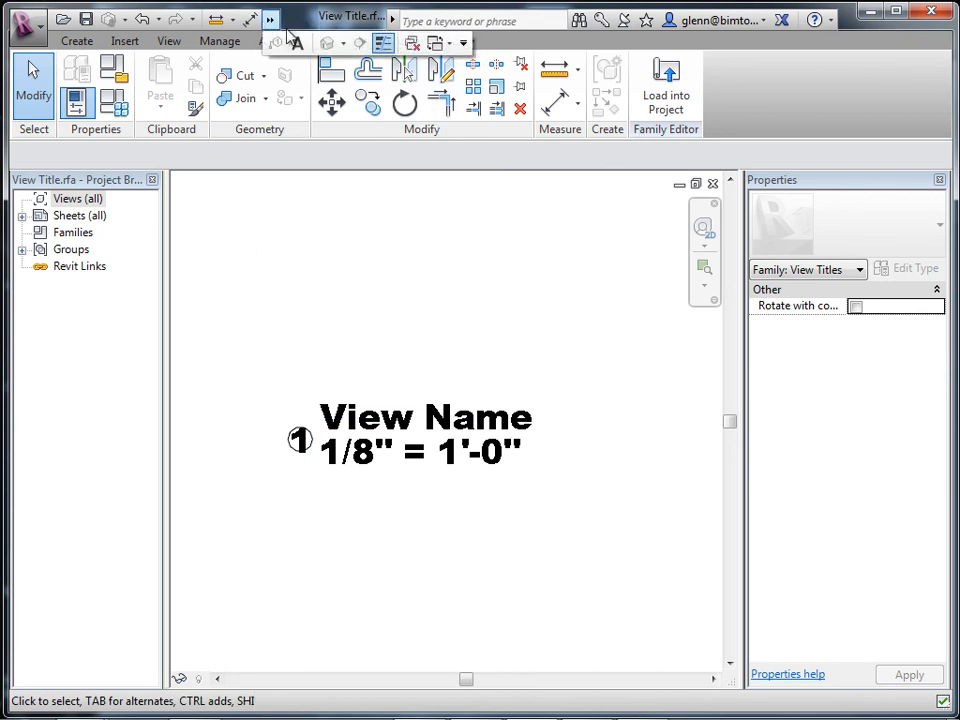
left_click(446, 52)
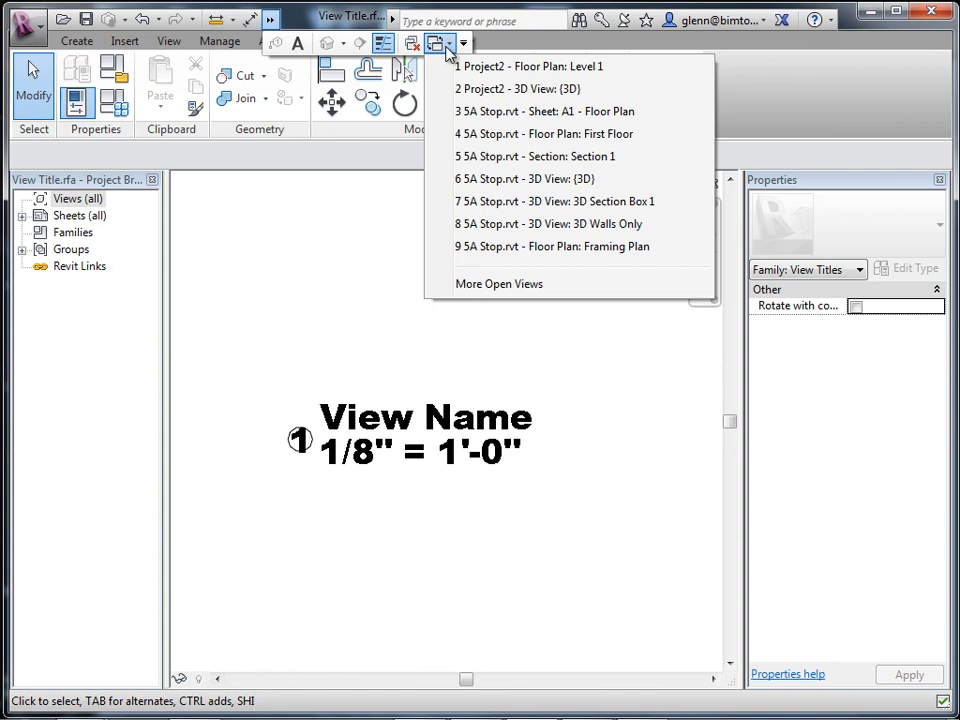
left_click(516, 182)
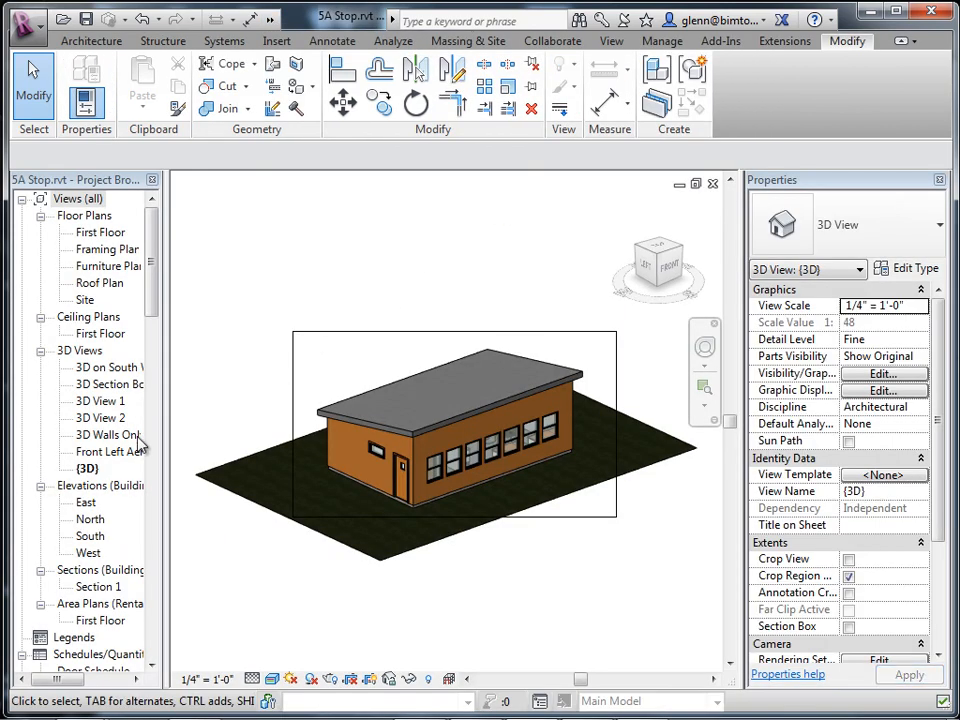
left_click_drag(154, 311, 150, 530)
left_click(110, 470)
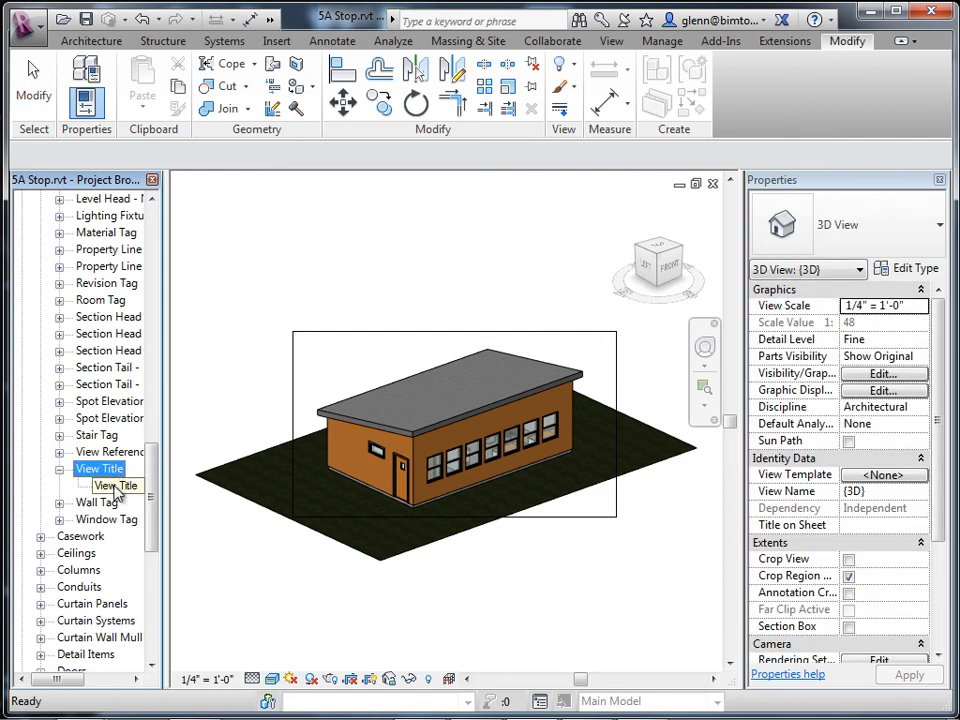
left_click(114, 486)
left_click(109, 470)
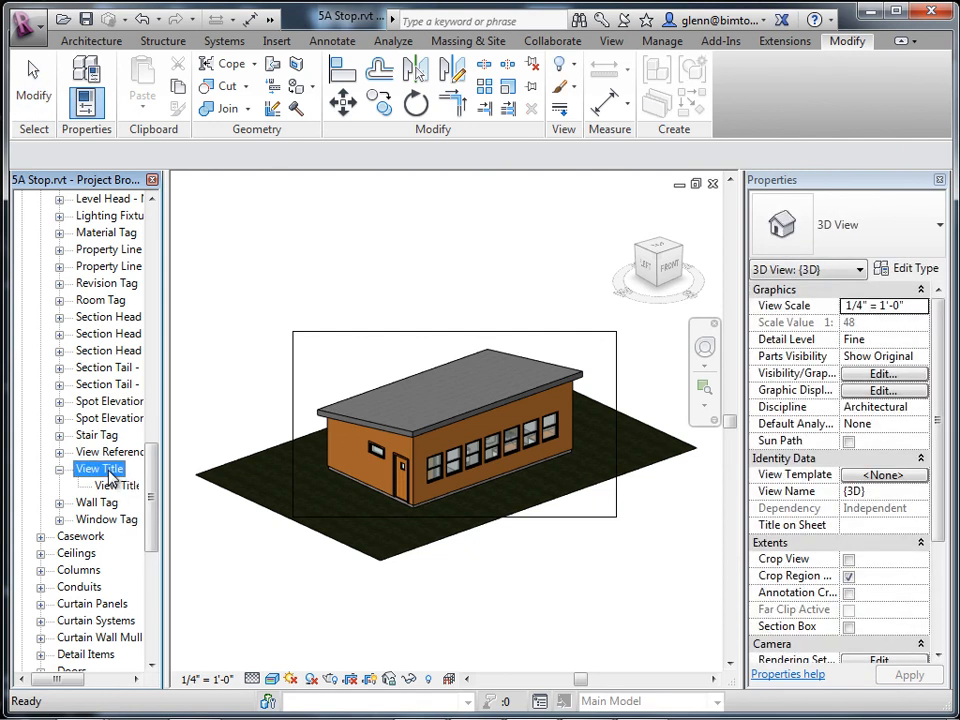
right_click(107, 472)
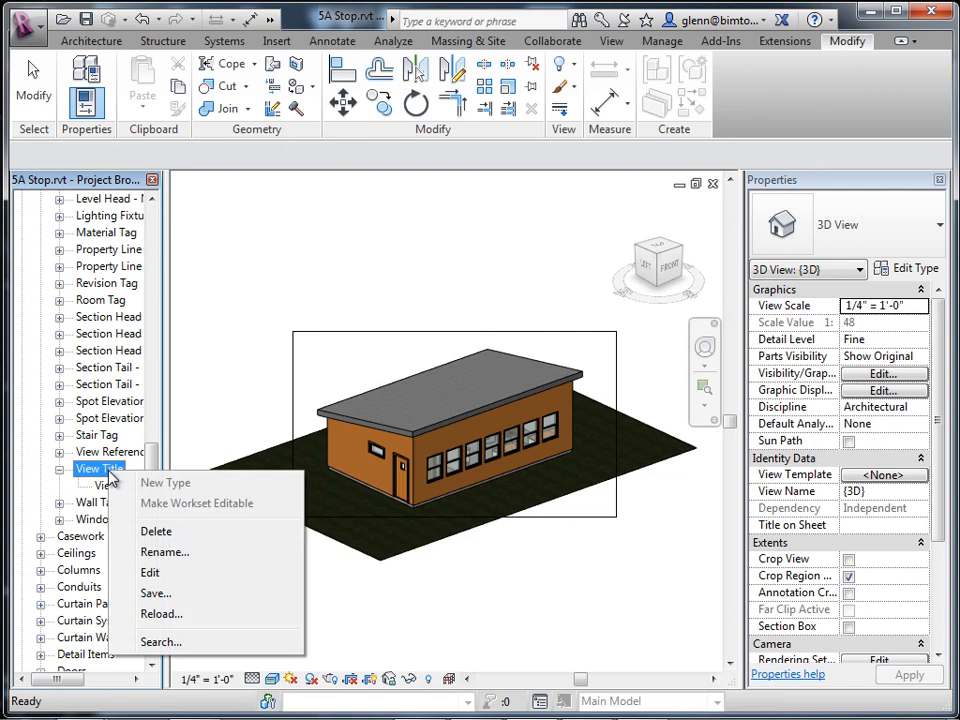
left_click(152, 575)
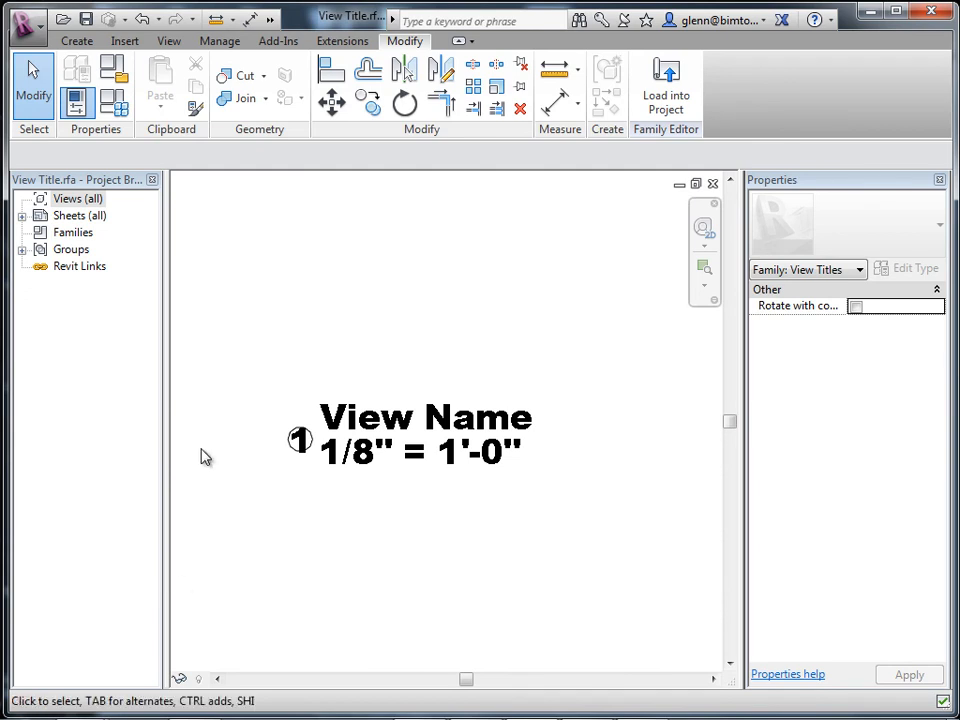
Undo the label width, text font and text size changes in the View Title family
left_click(297, 450)
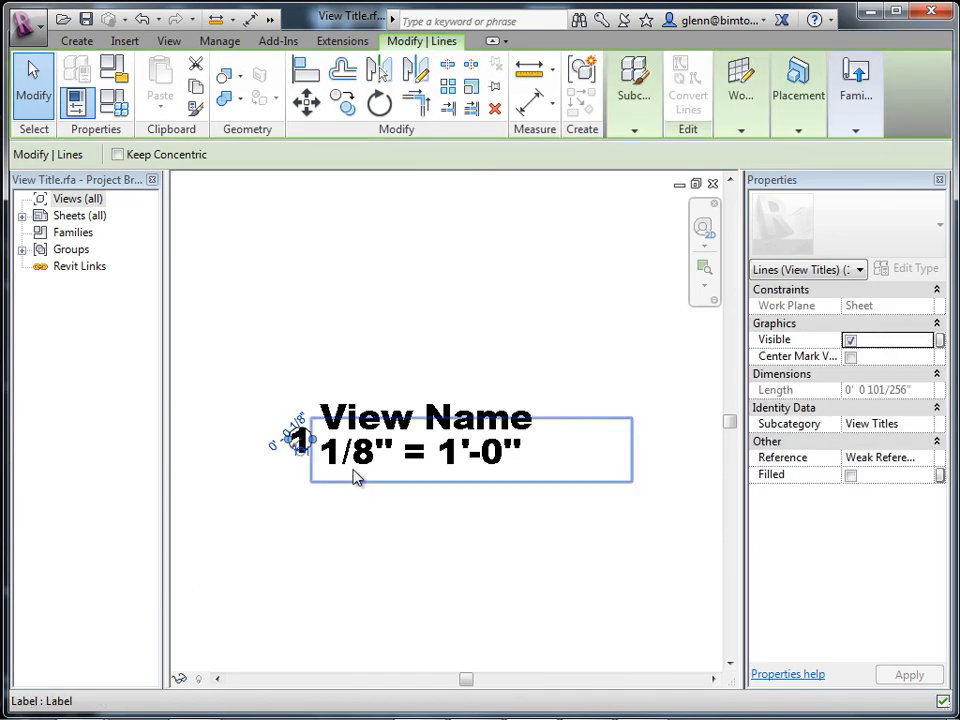
scroll(360, 485, "up", 3)
scroll(365, 490, "down", 3)
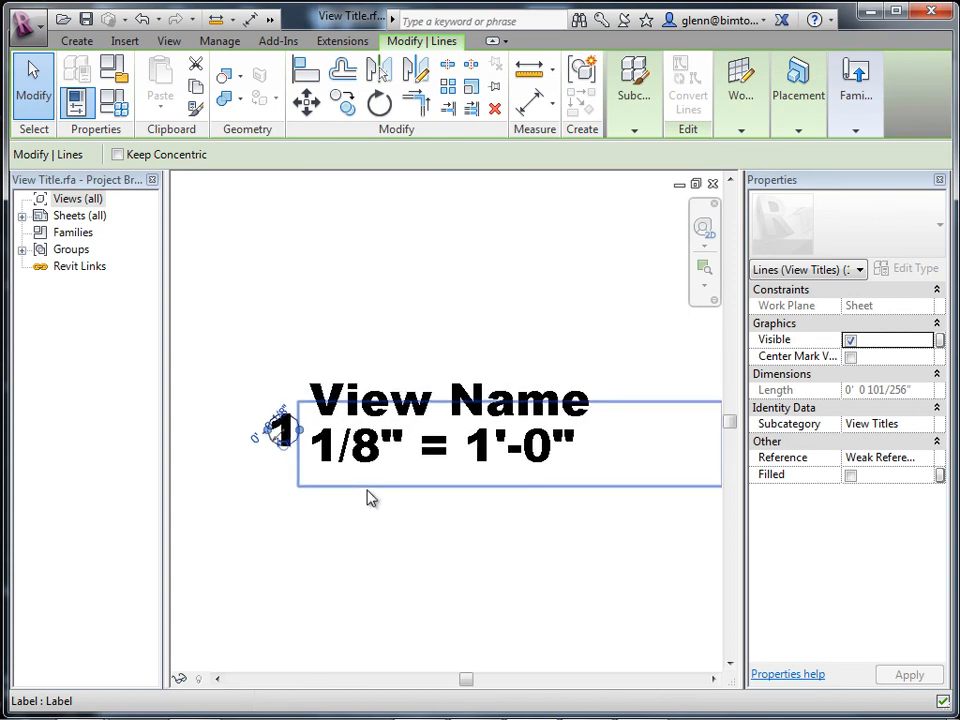
left_click(392, 420)
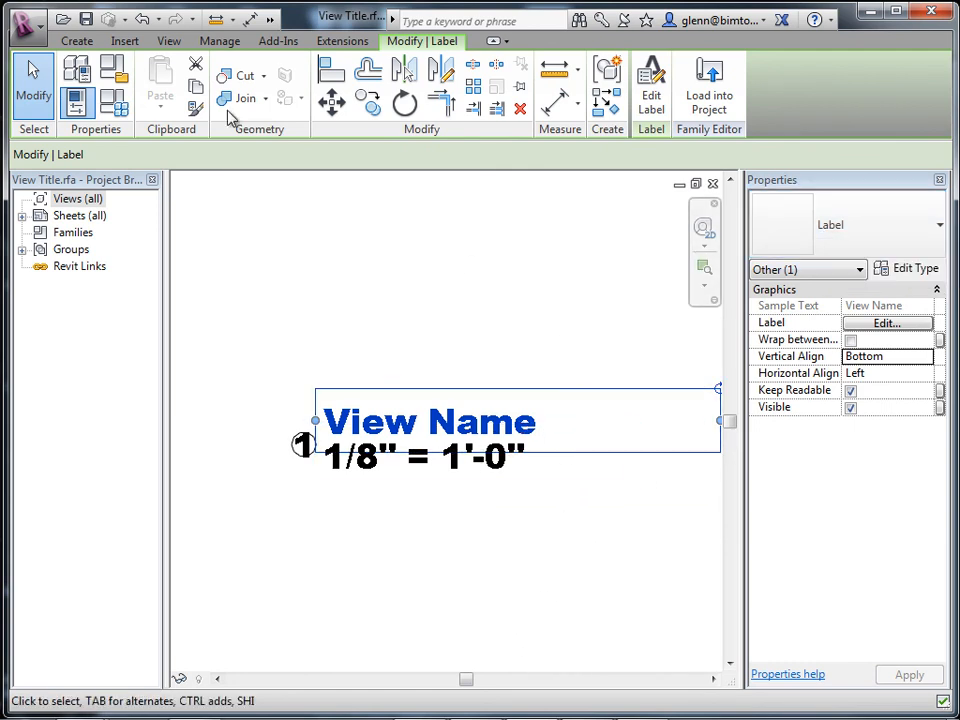
left_click(143, 20)
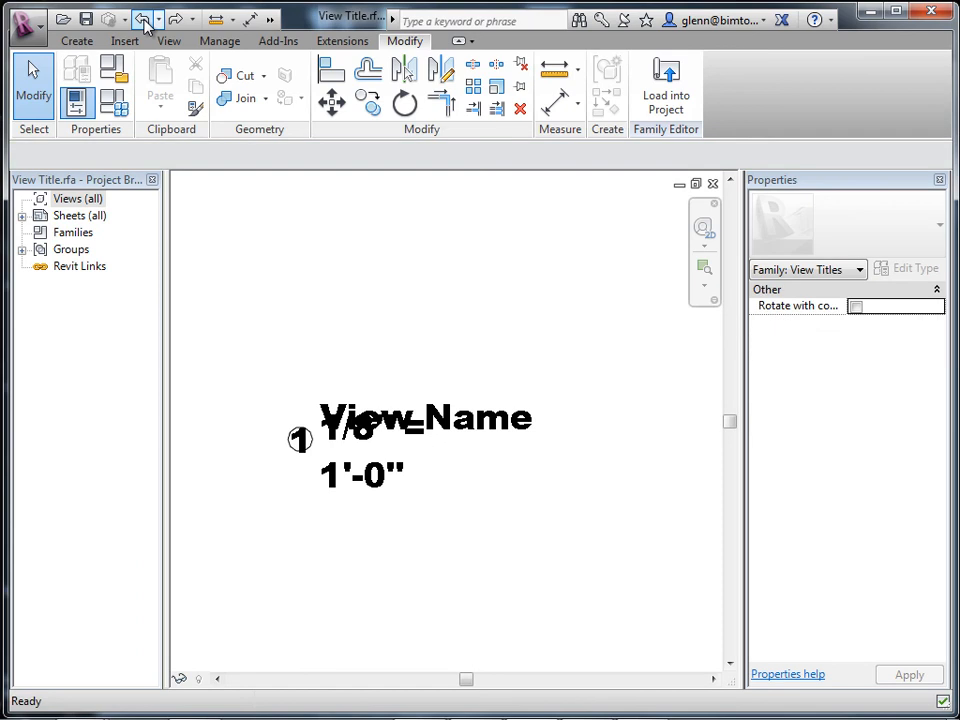
left_click(143, 20)
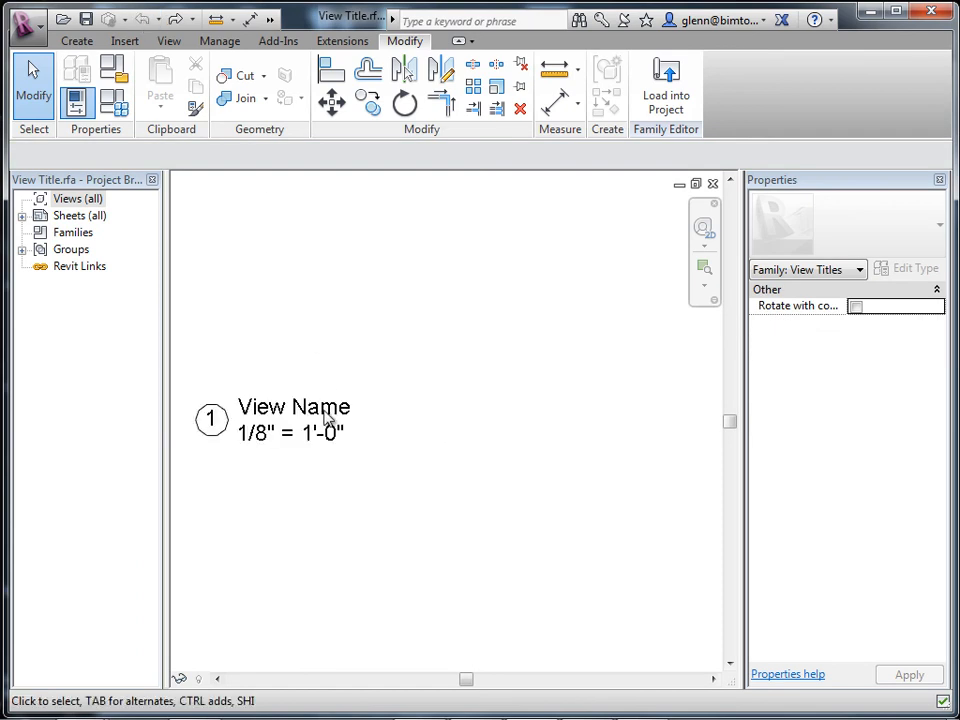
Duplicate the View Name label's type as "Title Label"
left_click(326, 404)
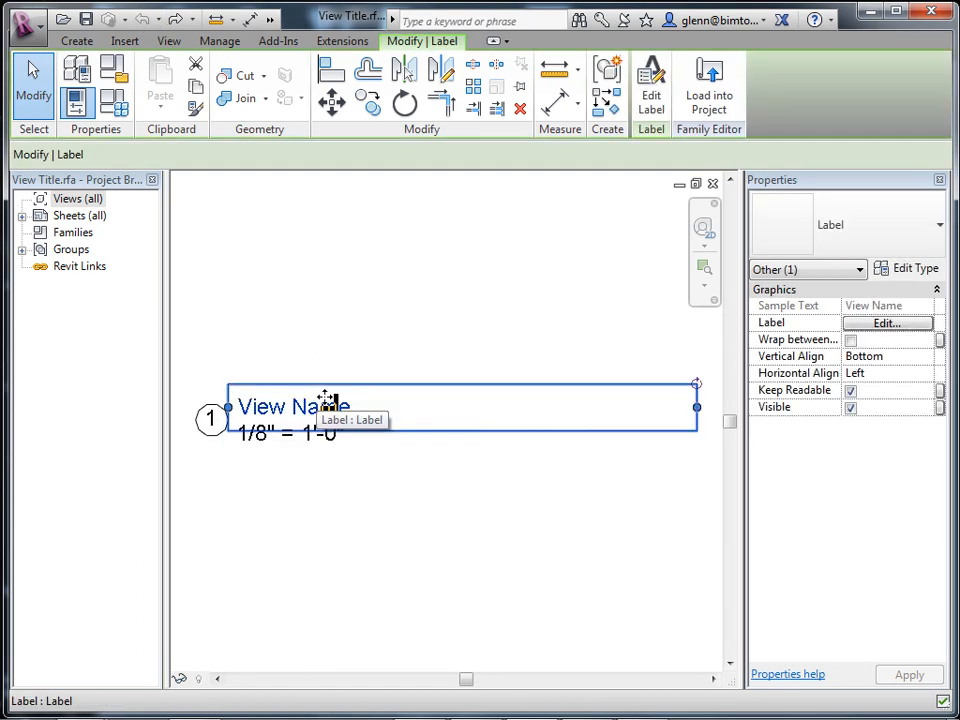
left_click(915, 269)
left_click(847, 177)
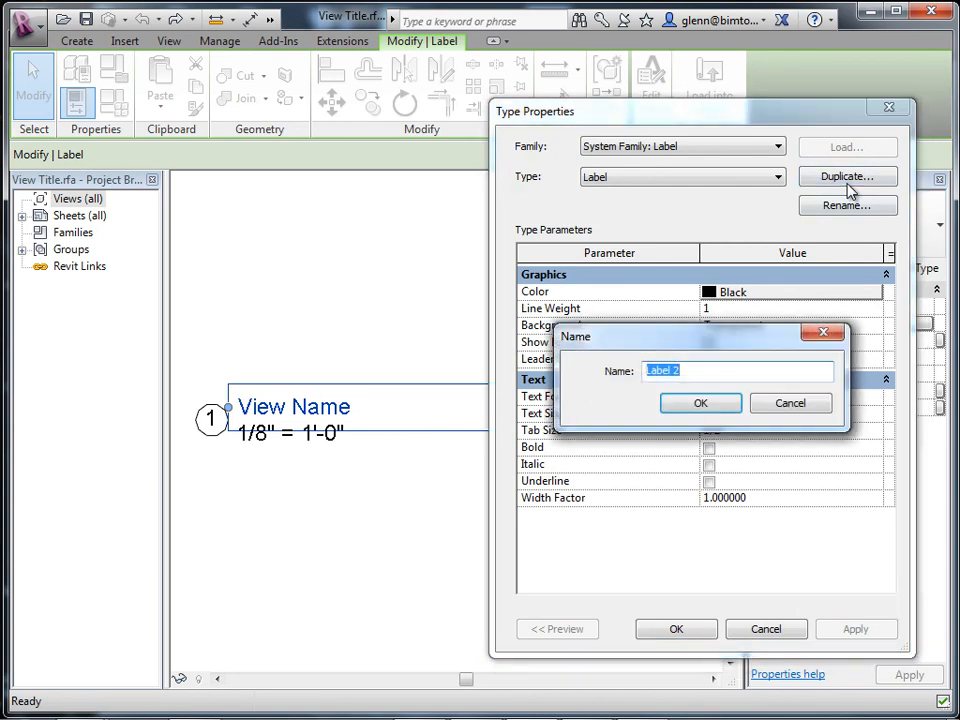
type("Title Labe")
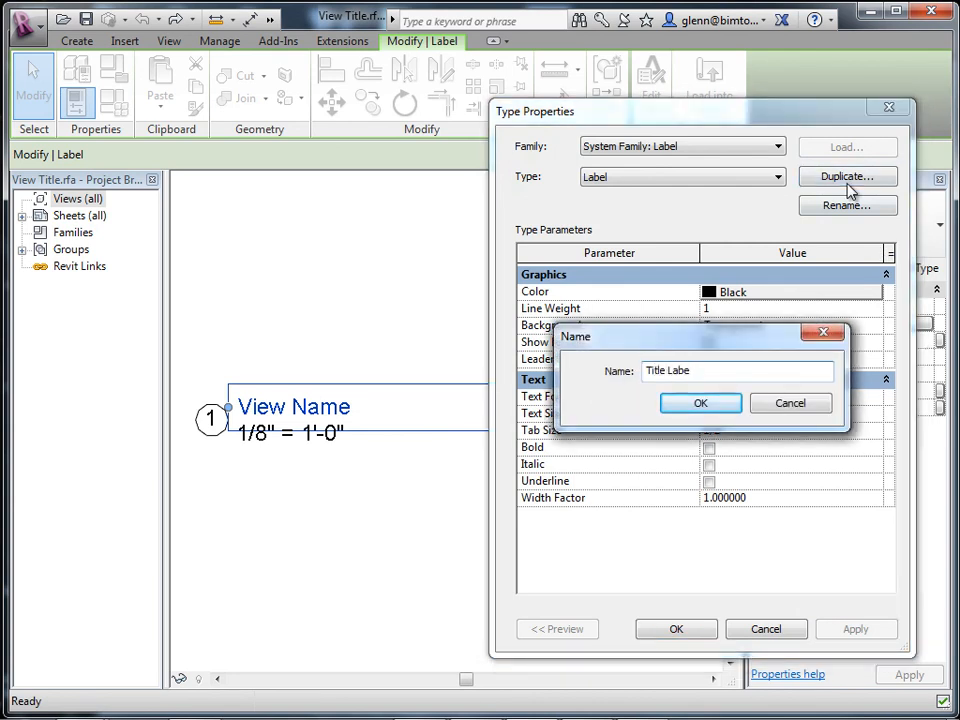
type("l")
key("Return")
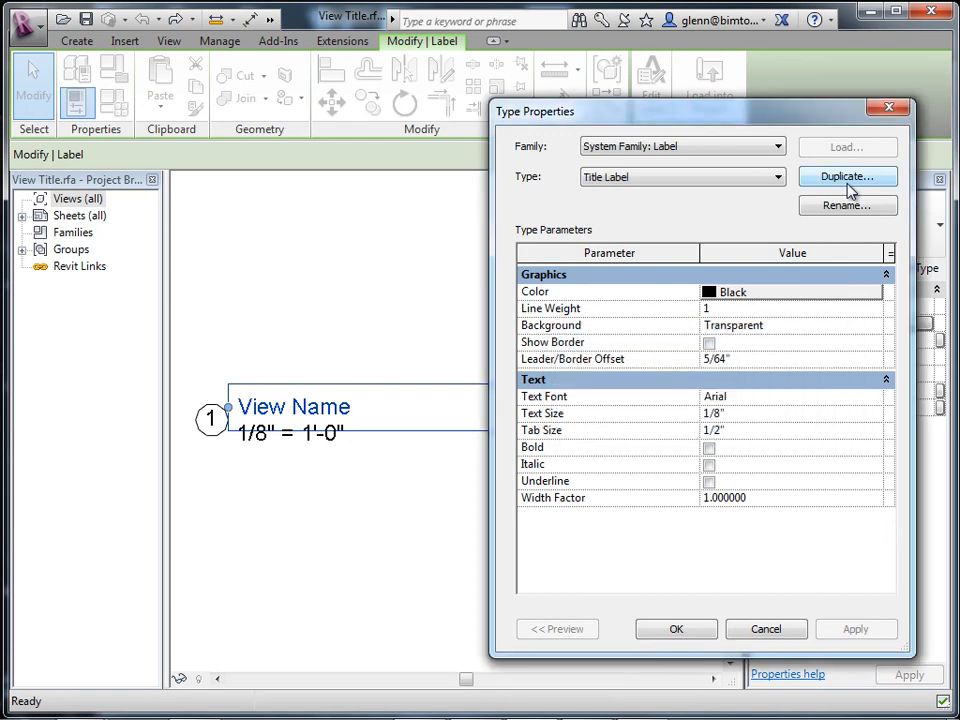
Set the Title Label type's text size to 1/4" and its text font to Arial Black, and apply it to the View Name label
left_click(781, 416)
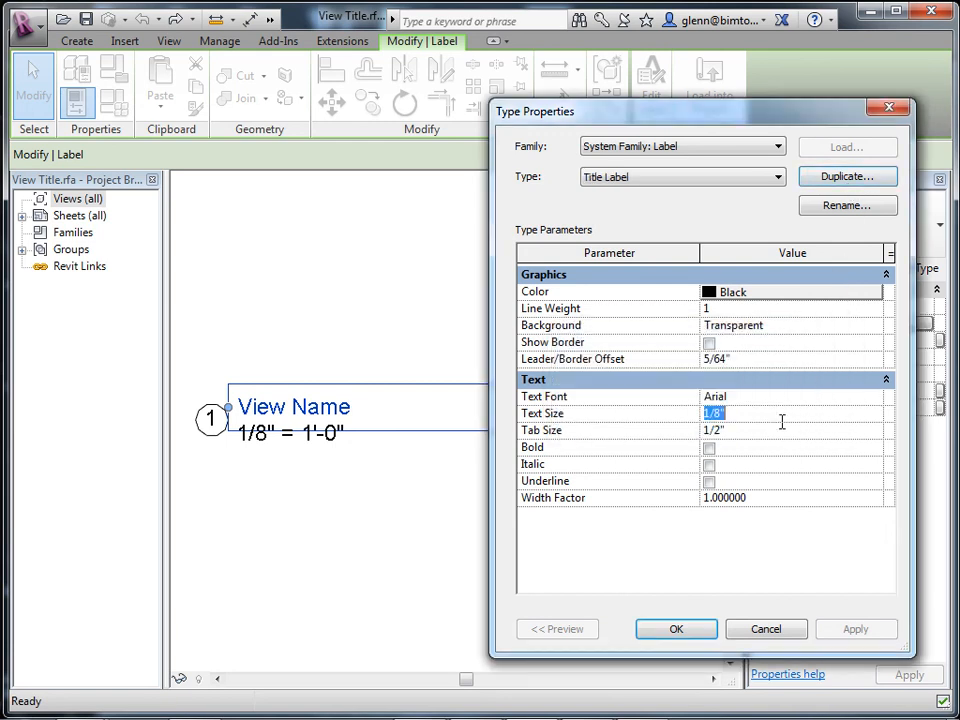
type("1/4")
left_click(778, 424)
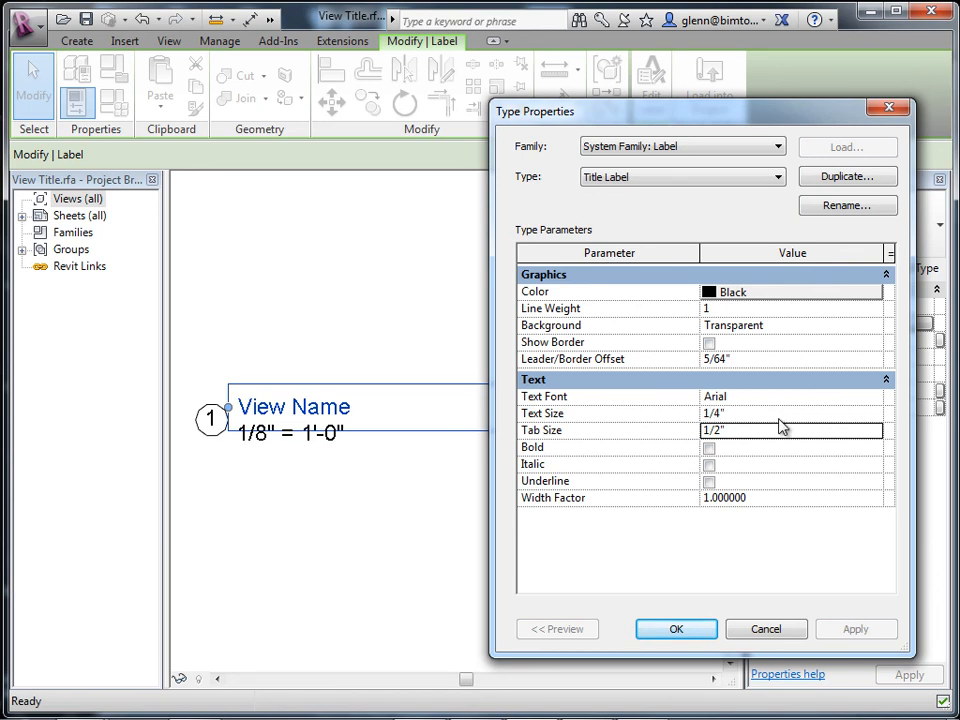
left_click(874, 398)
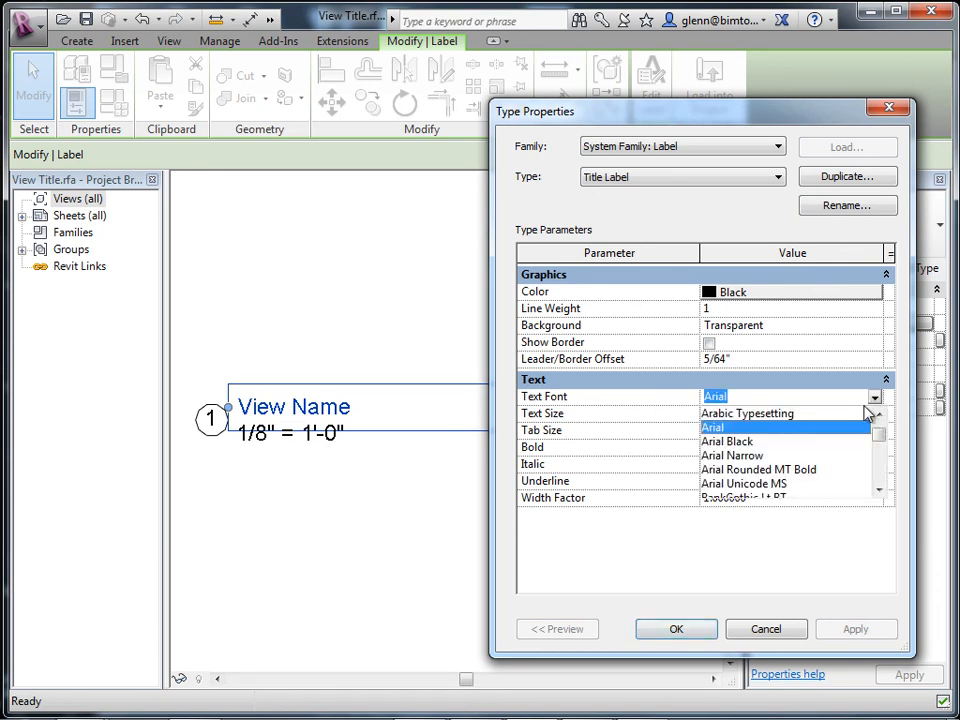
left_click(742, 436)
left_click(697, 630)
left_click(473, 551)
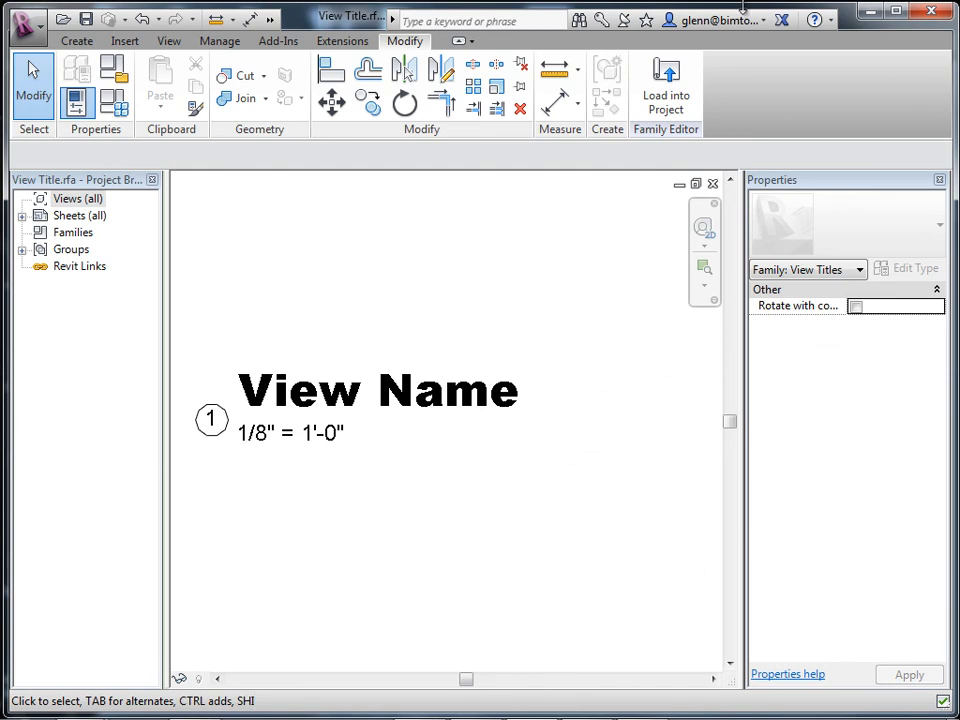
Load the View Title family into 5A Stop.rvt, overwriting the existing version and its parameter values
left_click(668, 98)
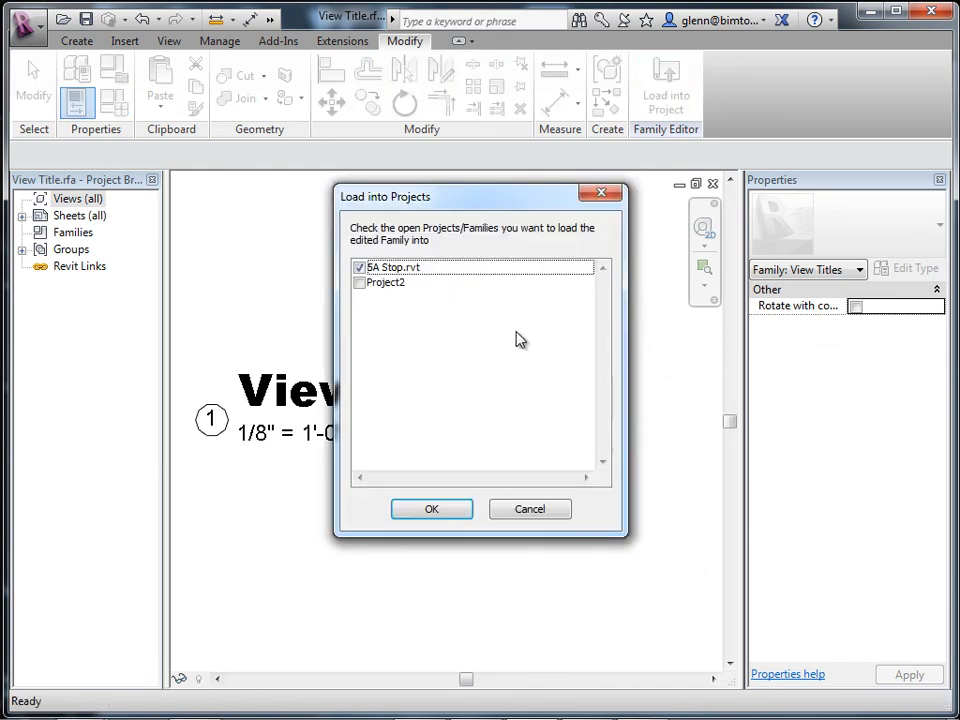
left_click(452, 506)
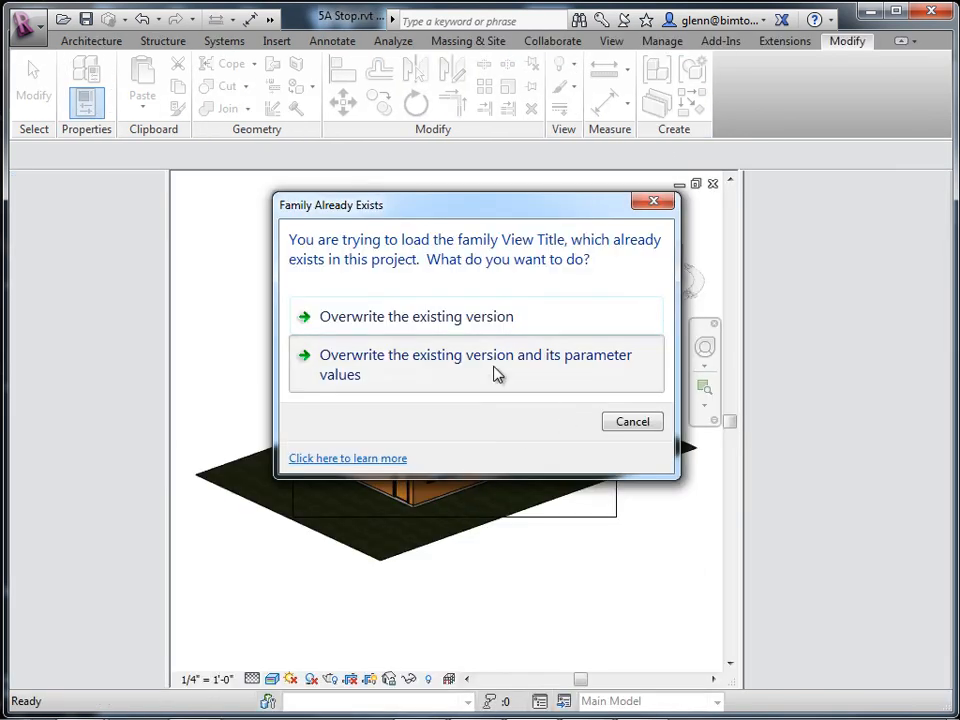
left_click(495, 374)
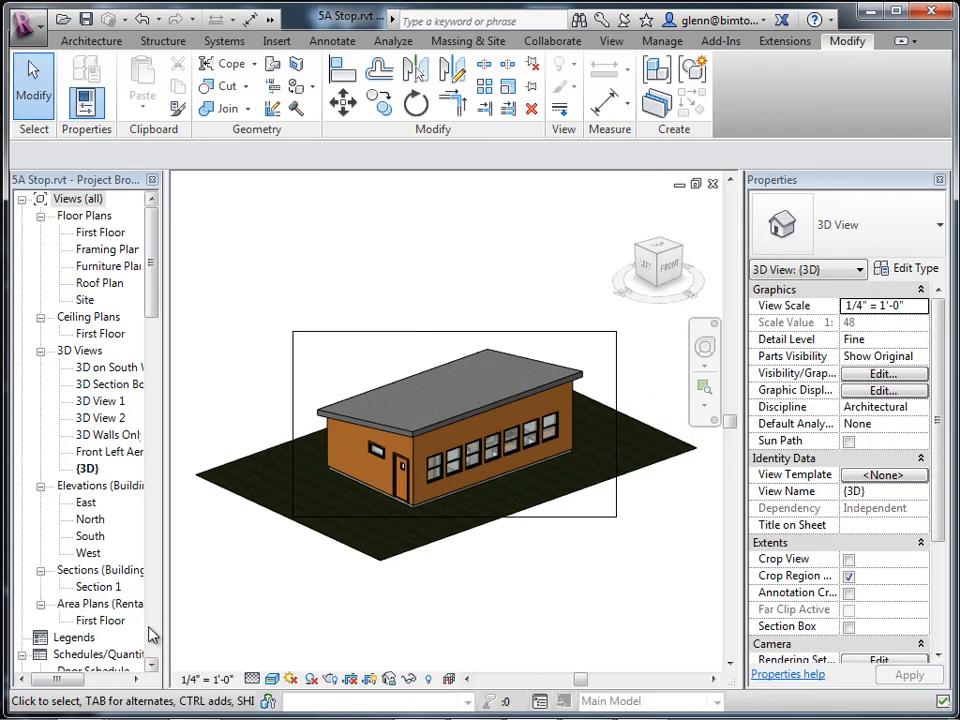
Open sheet A1 - Floor Plan and examine the First Floor viewport's title
left_click(150, 629)
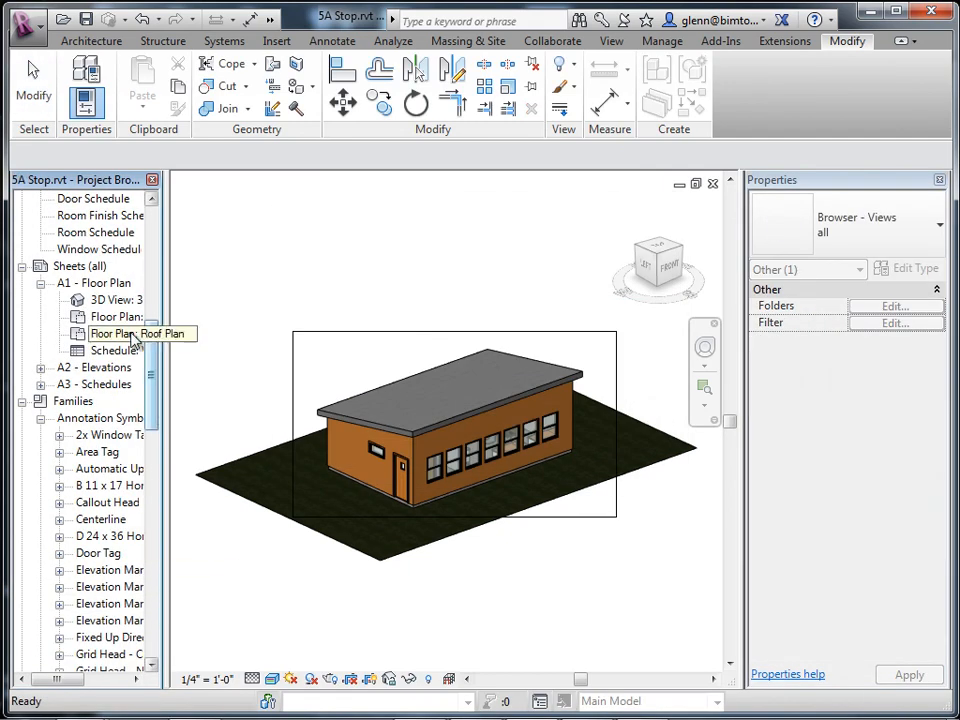
double_click(94, 283)
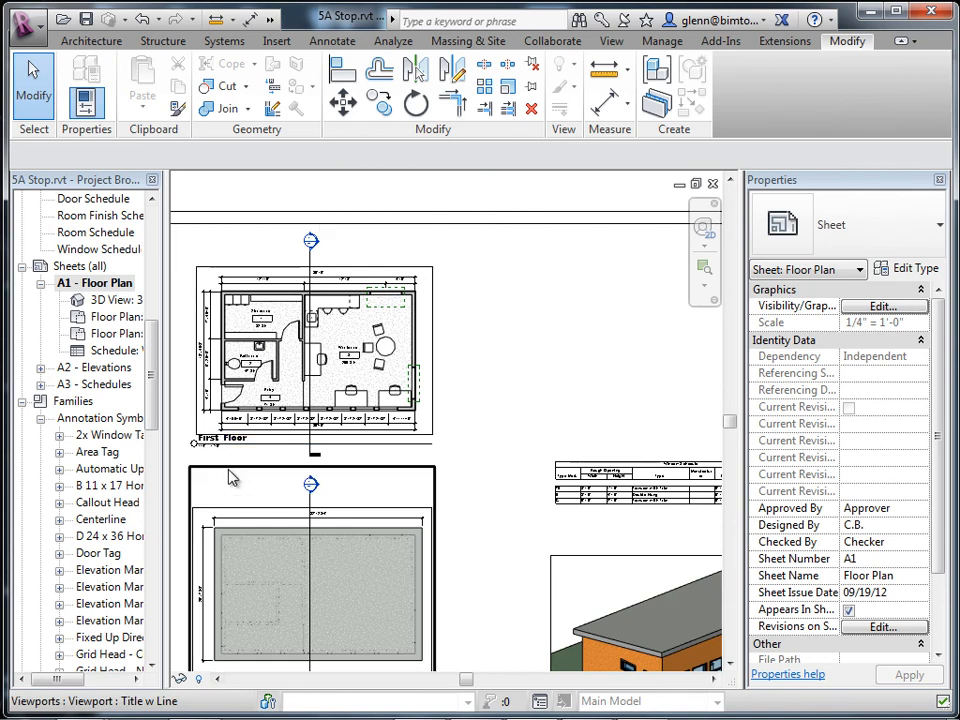
scroll(233, 476, "up", 5)
middle_click_drag(227, 484, 411, 529)
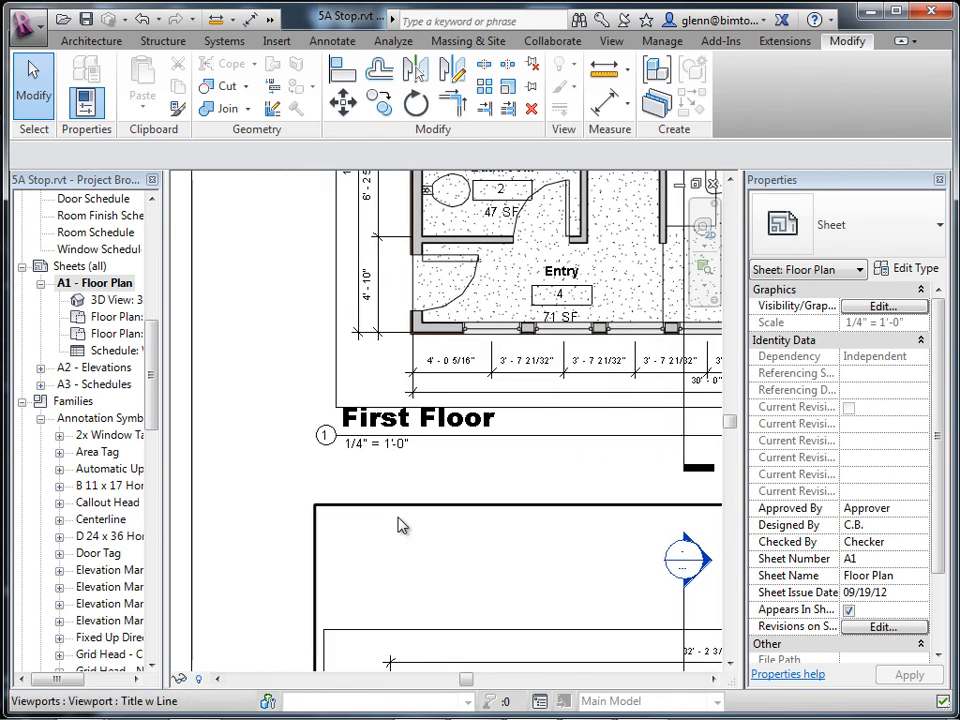
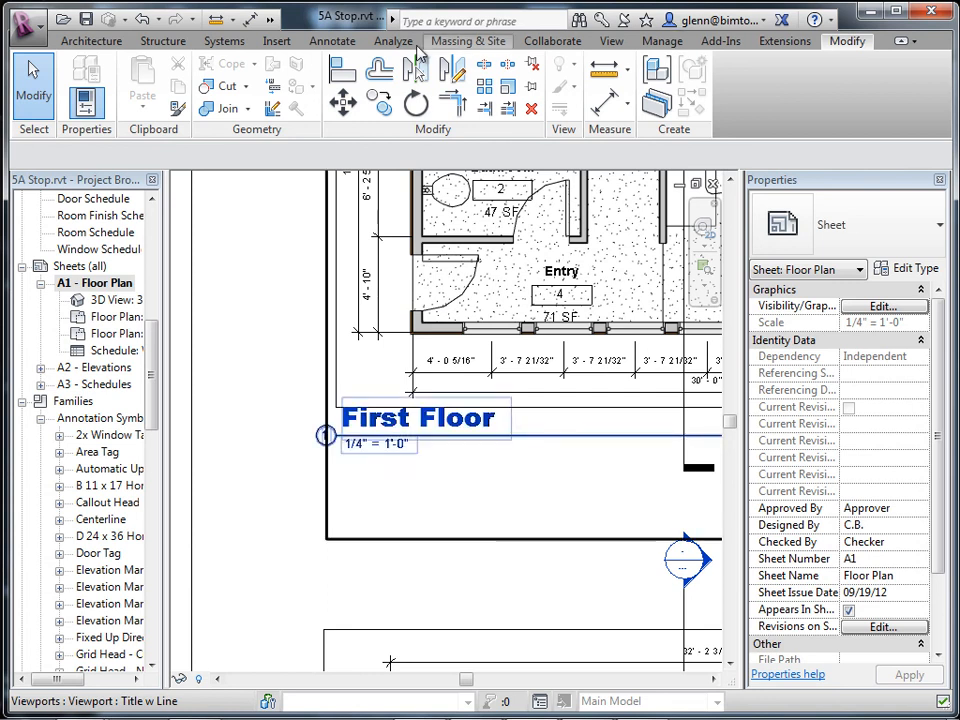
Open the First Floor plan and turn its view cropping off and back on
scroll(150, 235, "up", 10)
double_click(100, 232)
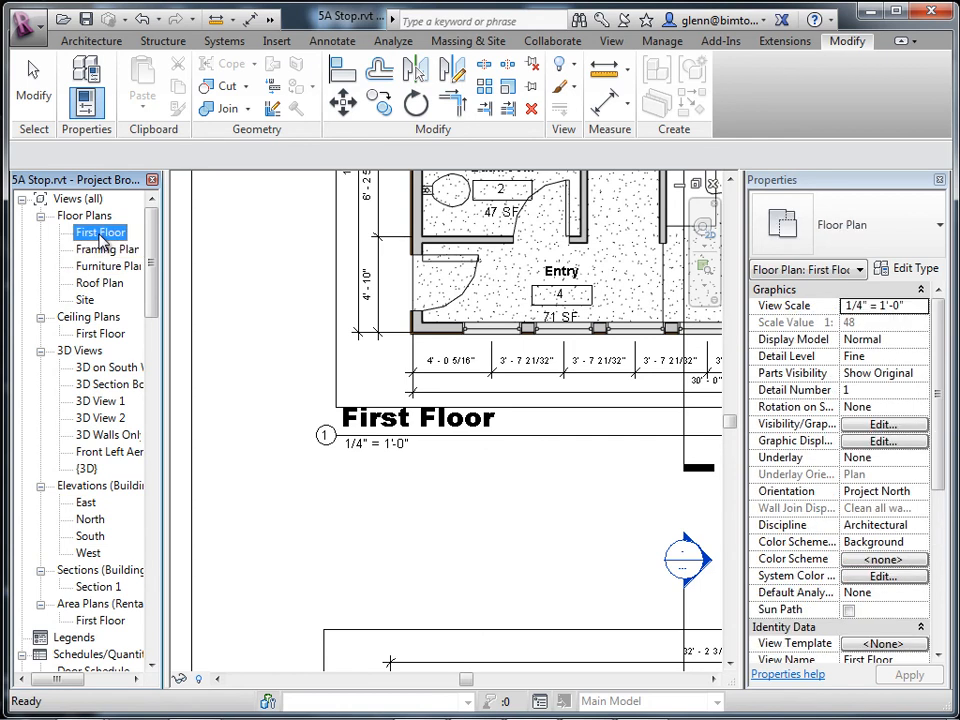
scroll(314, 381, "down", 4)
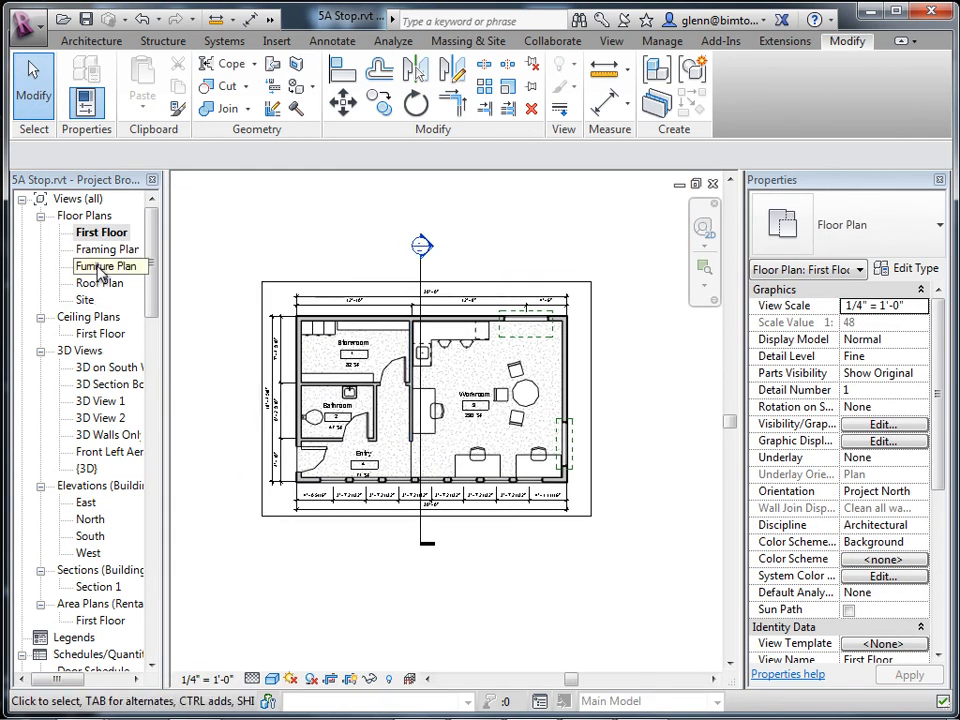
left_click(331, 679)
middle_click_drag(344, 655, 382, 660)
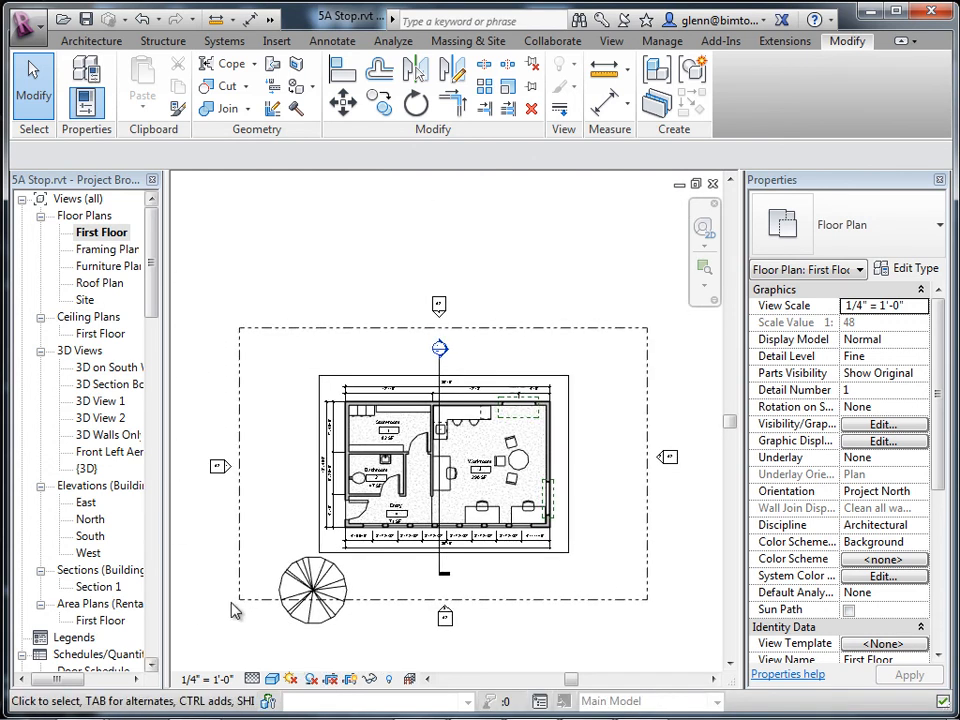
left_click(333, 679)
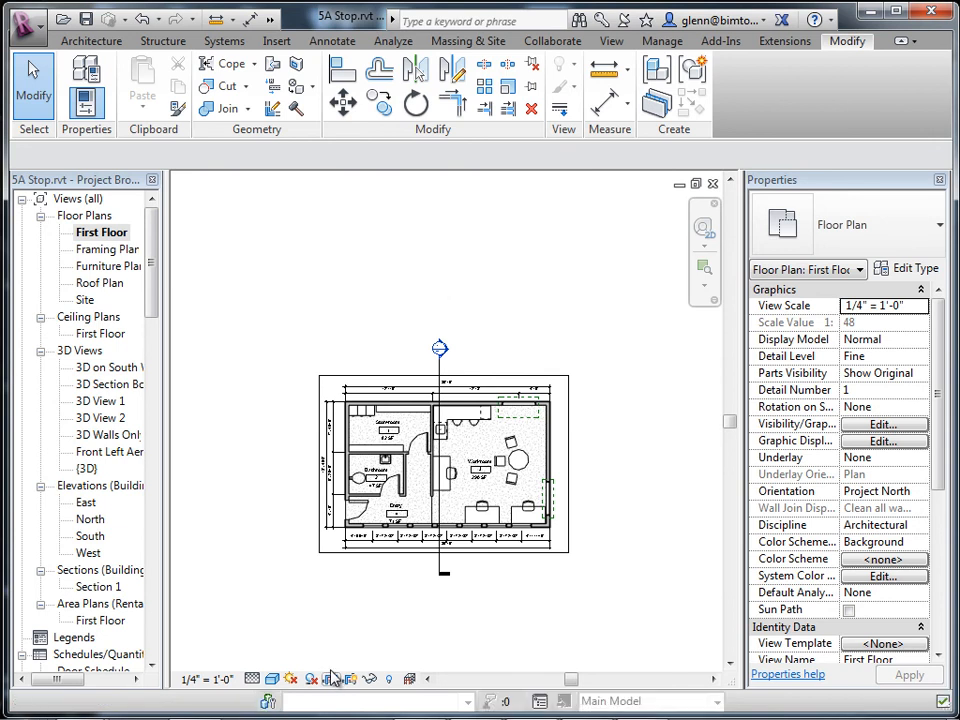
Open the South elevation and place an aligned dimension between the centers of the first two windows, inside the crop region above the roof
double_click(97, 538)
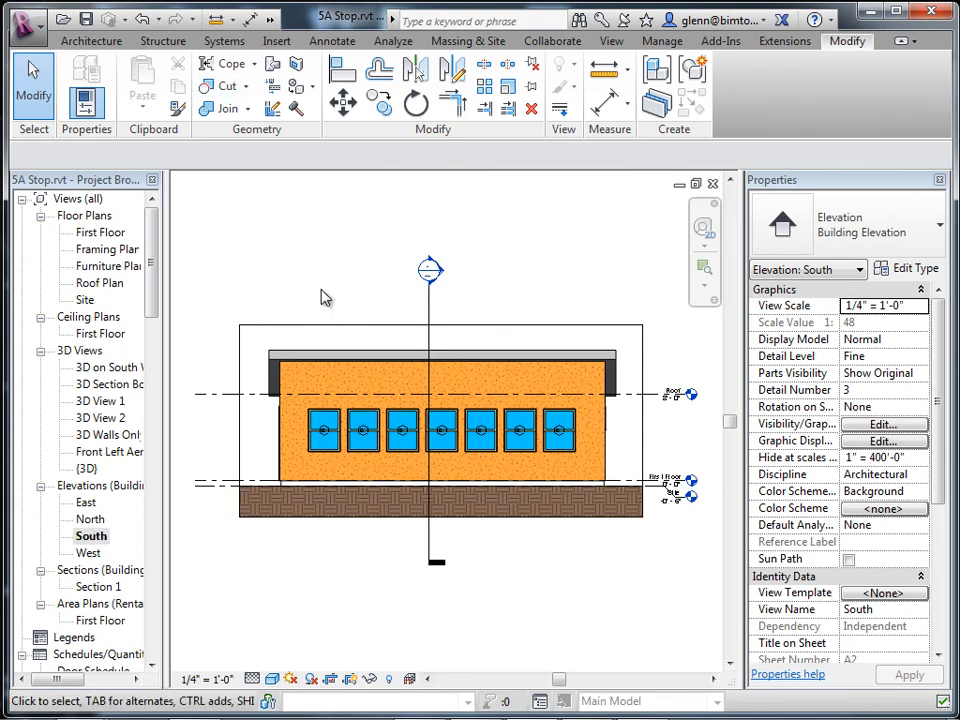
left_click(345, 328)
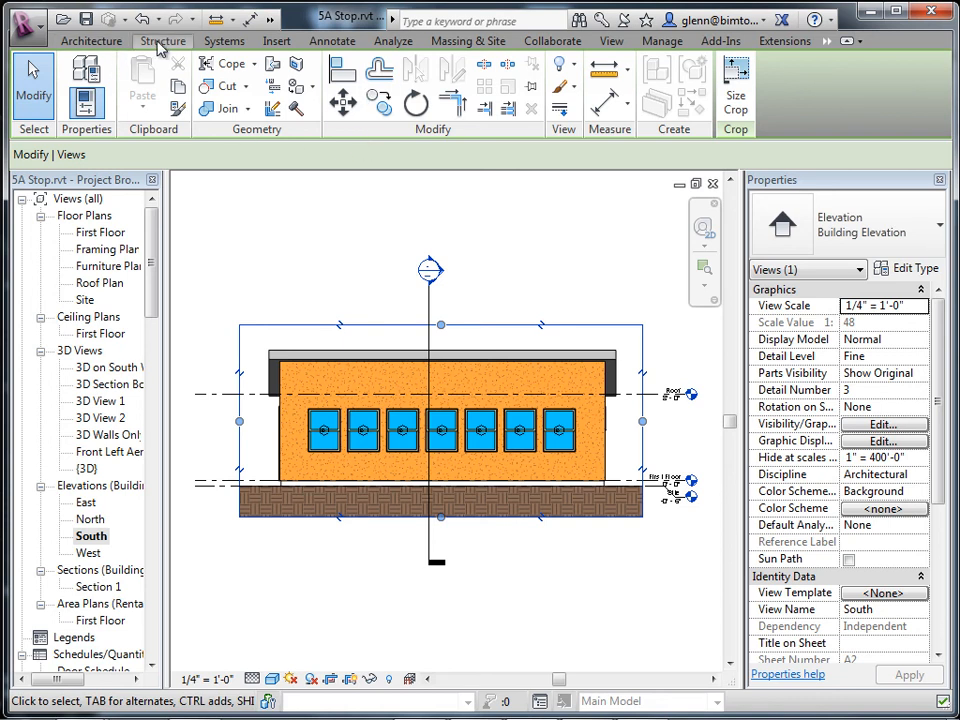
left_click(325, 41)
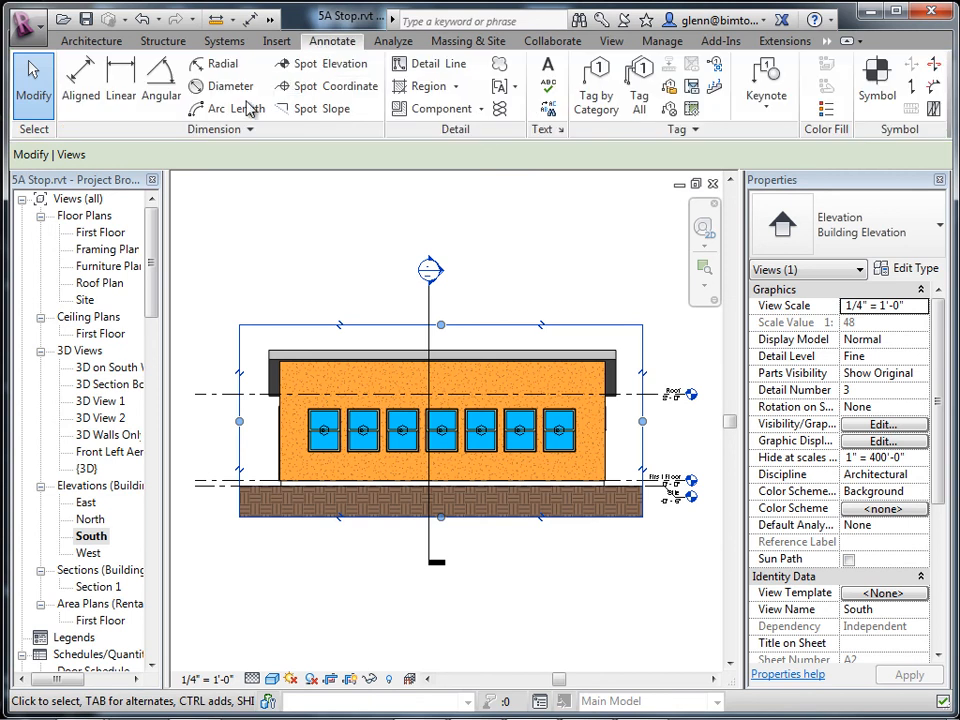
left_click(80, 85)
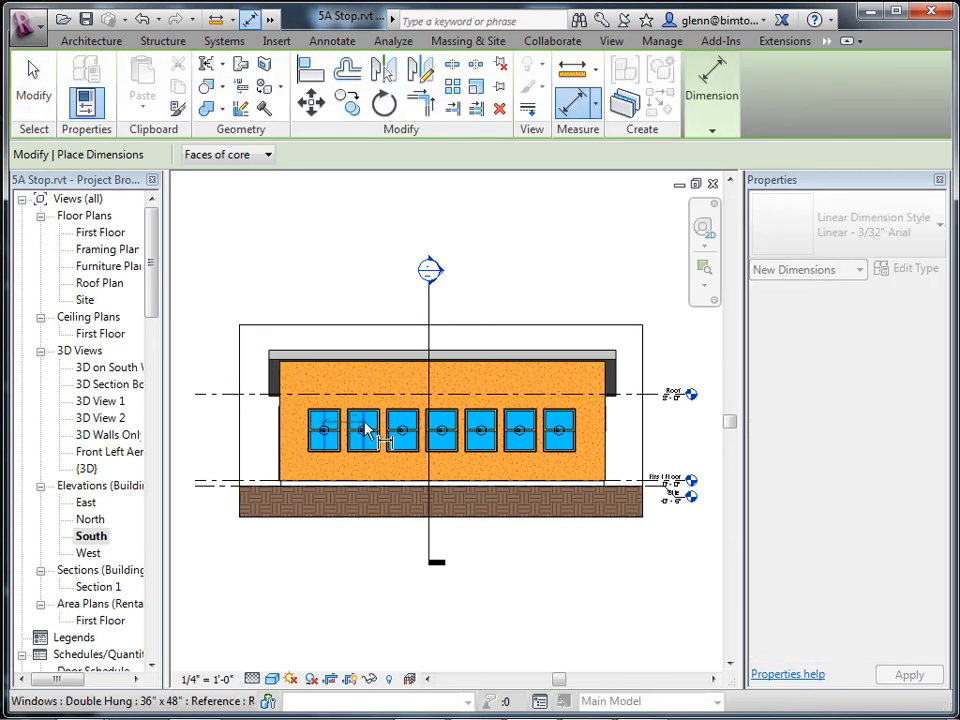
left_click(367, 429)
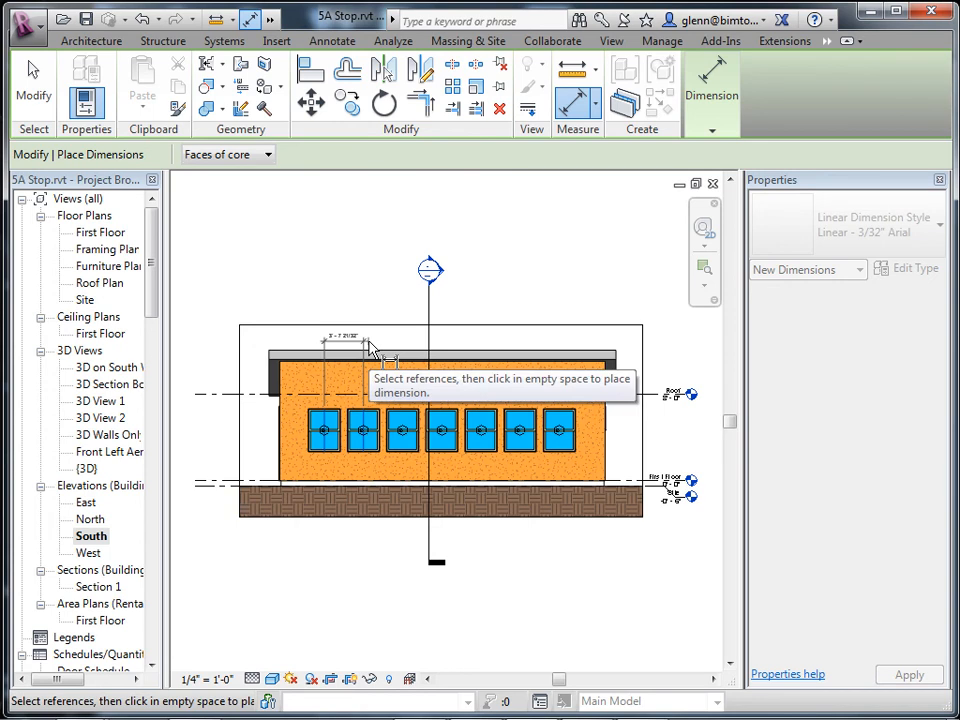
left_click(370, 347)
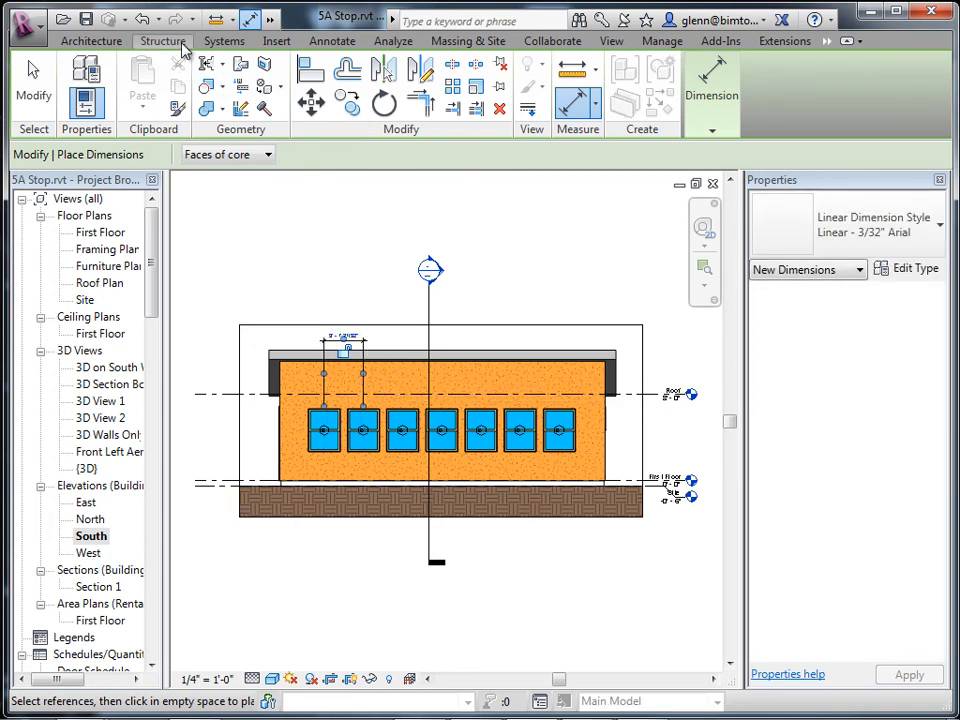
Dimension between the centers of the third and fourth windows, placing the dimension line above the crop region
left_click(334, 43)
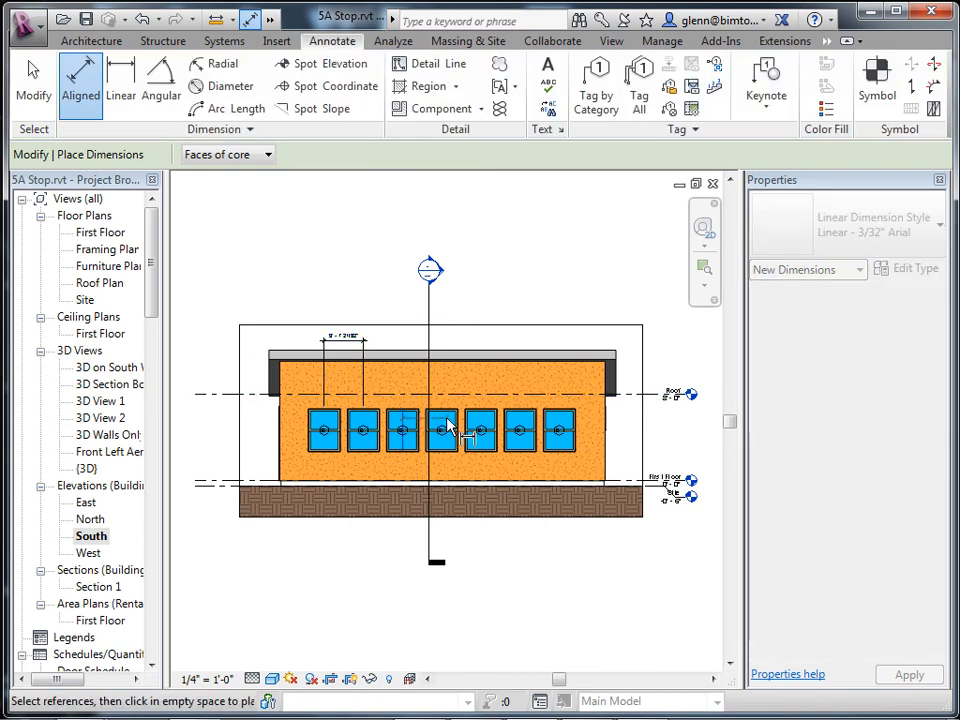
left_click(449, 428)
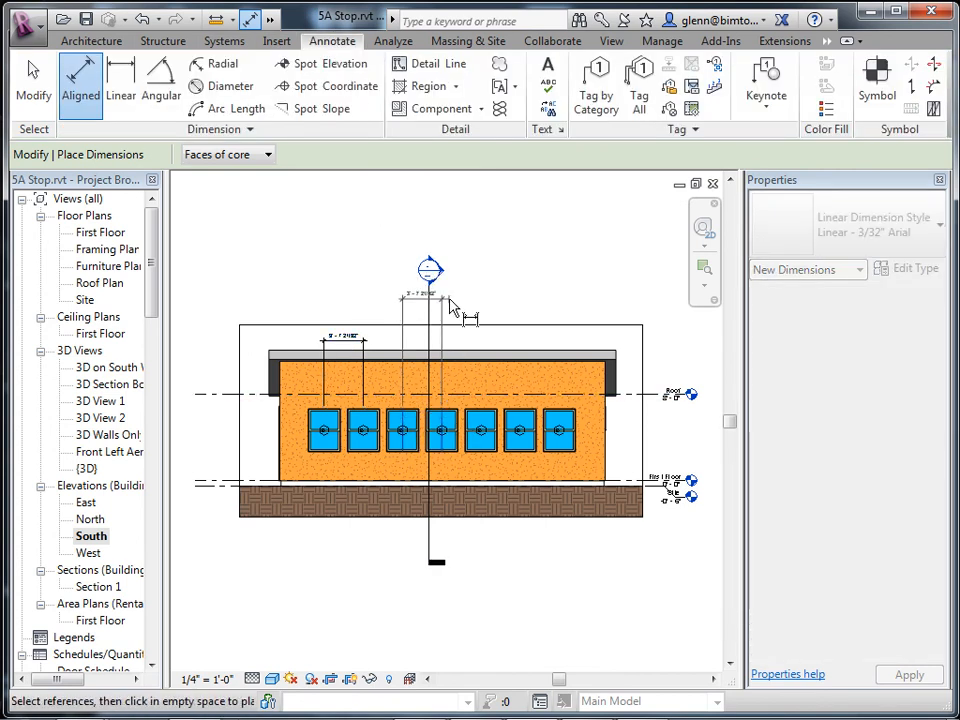
left_click(449, 308)
left_click(38, 92)
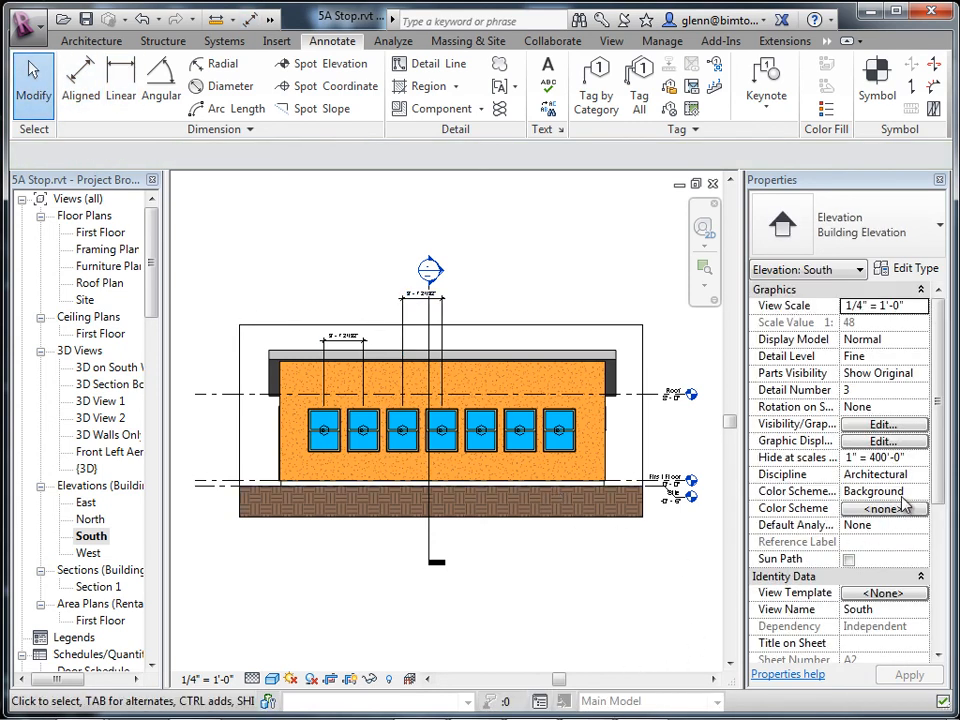
Turn on Annotation Crop for the South elevation and check the crop region's boundary
left_click_drag(936, 493, 942, 622)
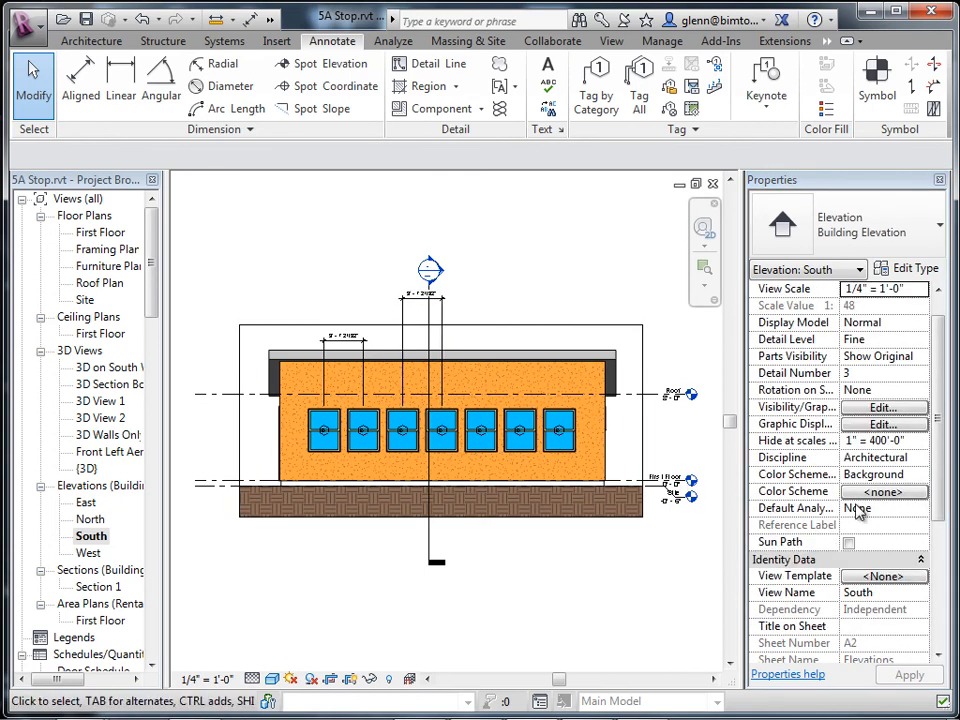
left_click_drag(936, 514, 952, 634)
left_click(852, 509)
left_click(851, 509)
left_click(906, 676)
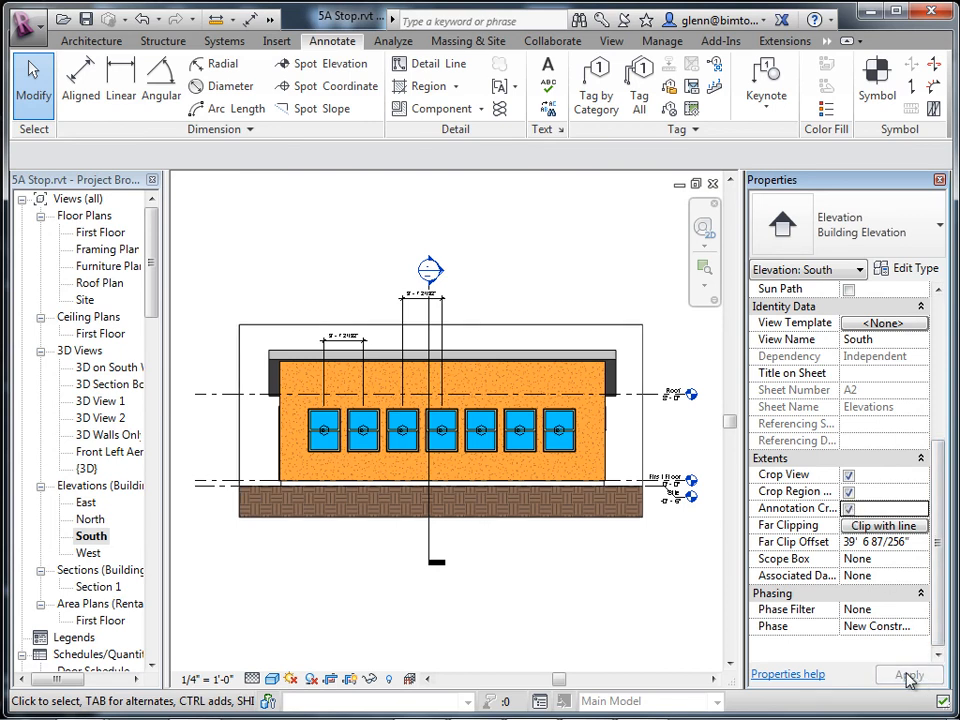
left_click(531, 325)
left_click(499, 246)
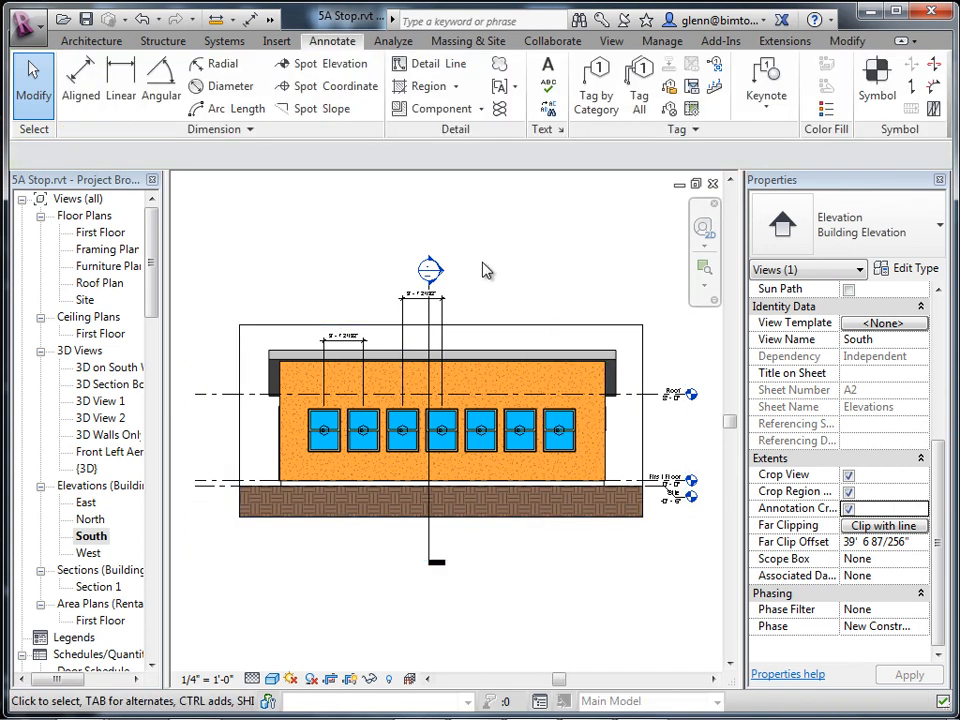
Shift the section line in the South elevation slightly toward the fourth window's center
left_click(431, 327)
mouse_move(431, 327)
left_mouse_down()
mouse_move(521, 321)
mouse_move(434, 330)
left_mouse_up()
left_click(495, 317)
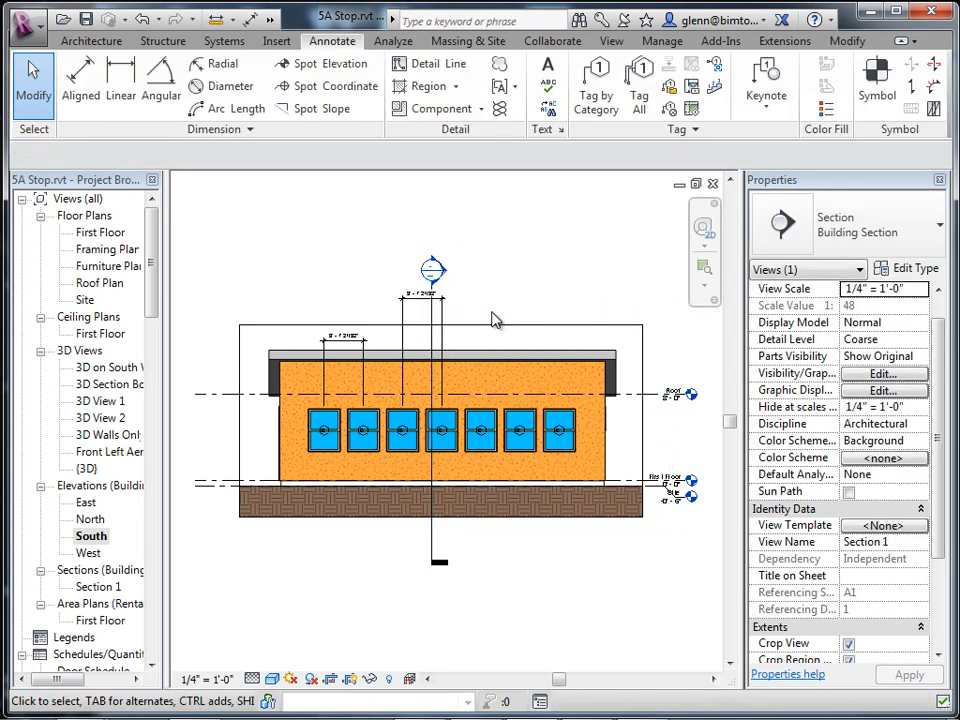
Dimension between the centers of the fifth and sixth windows, placing the dimension line just inside the crop region's upper edge
left_click(101, 108)
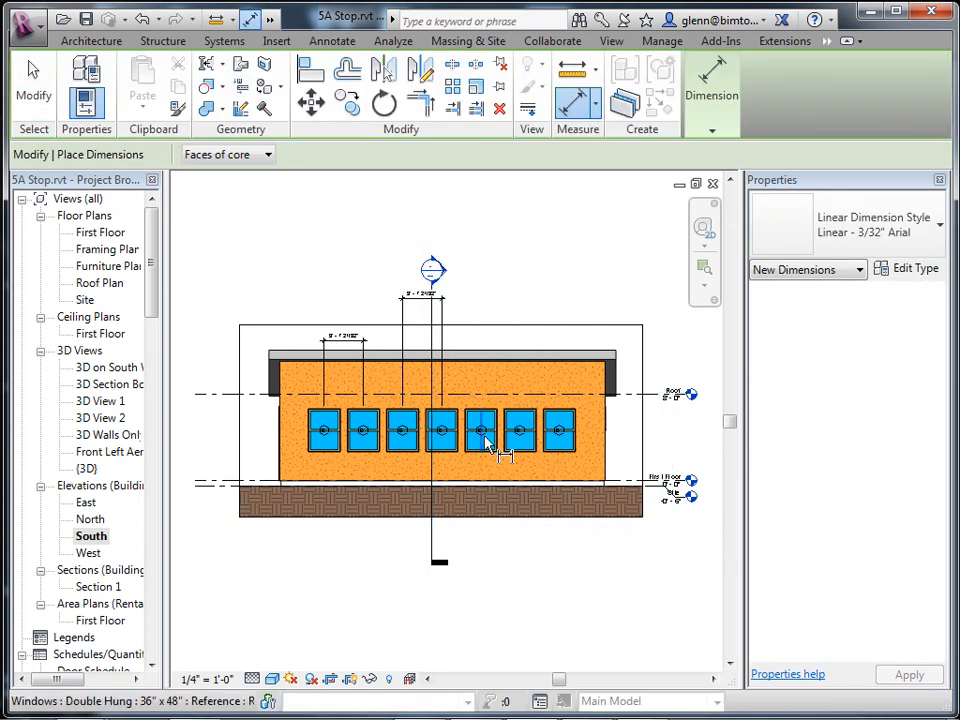
left_click(519, 431)
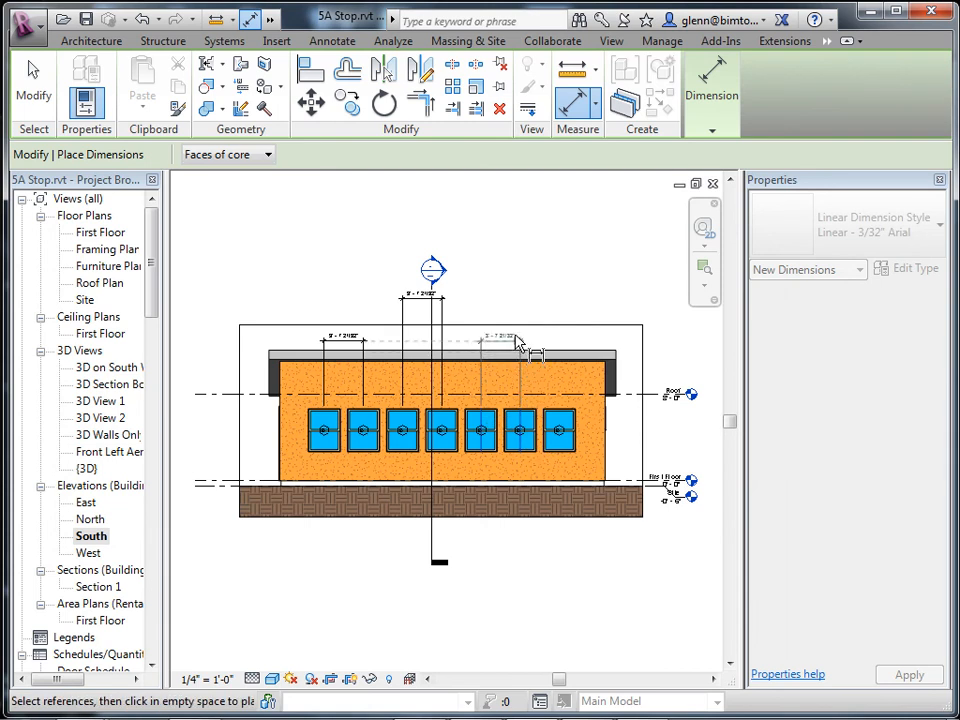
left_click(517, 330)
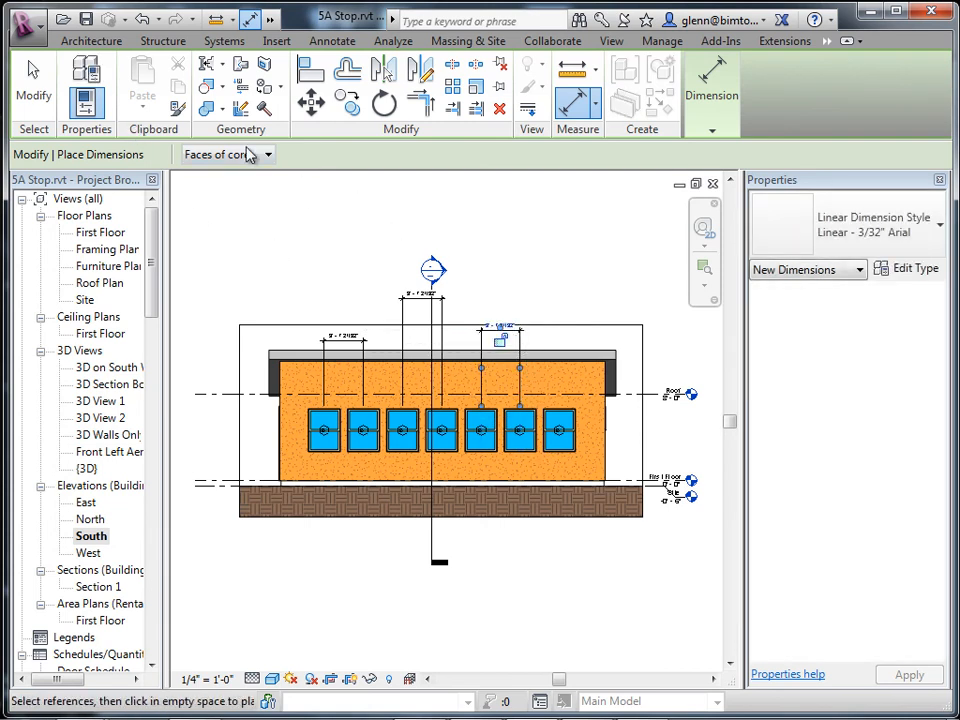
Try to dimension from the seventh window's center to the adjacent wall end, with the dimension line above the crop region
left_click(332, 41)
left_click(90, 112)
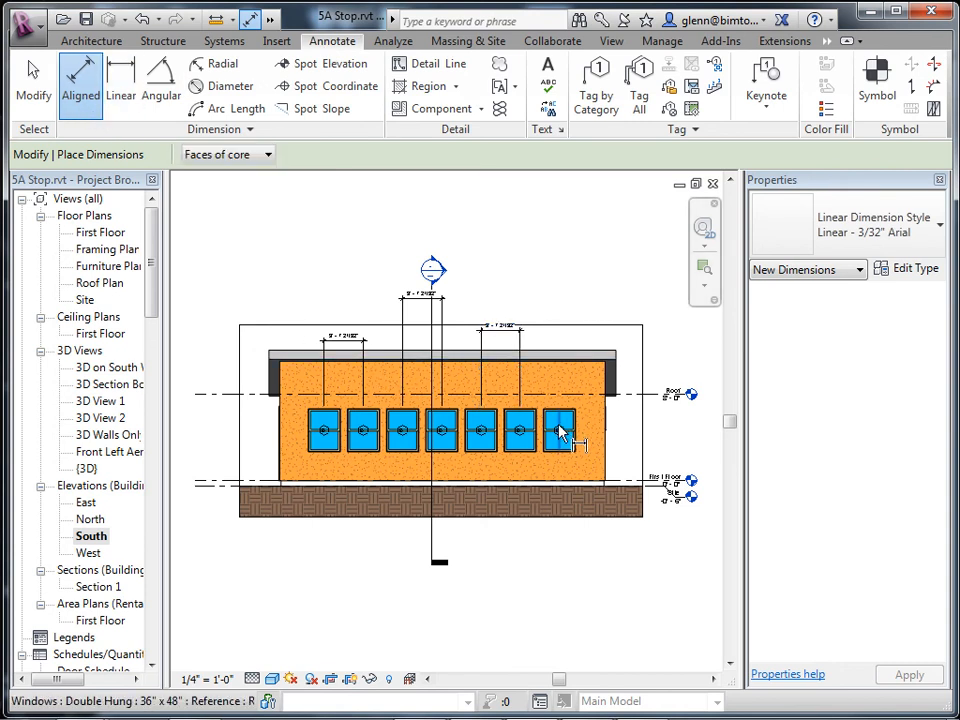
left_click(603, 427)
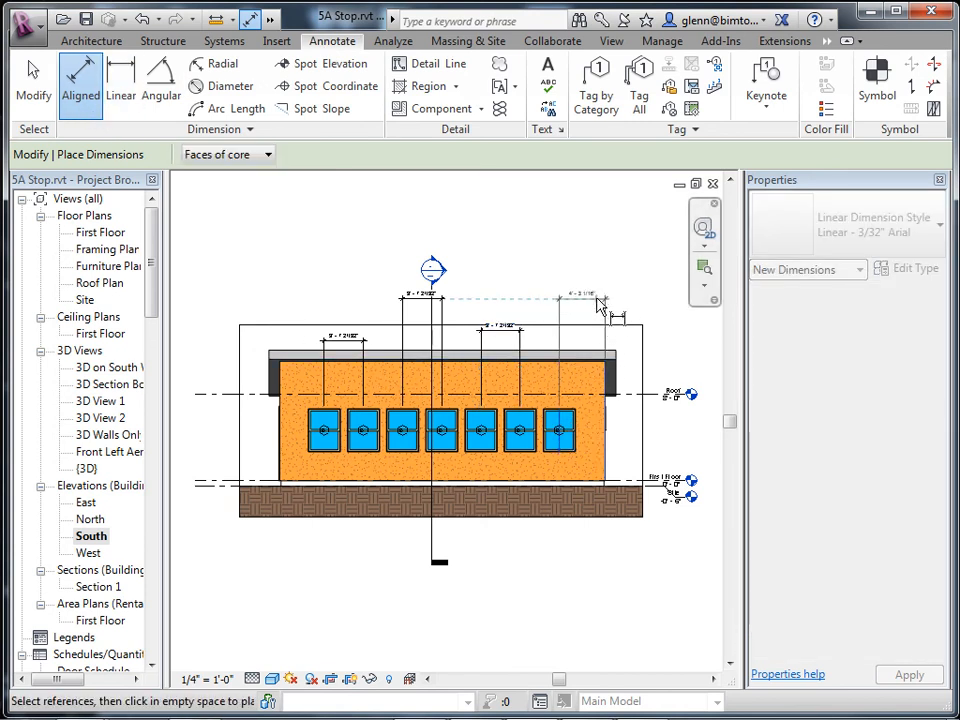
left_click(598, 295)
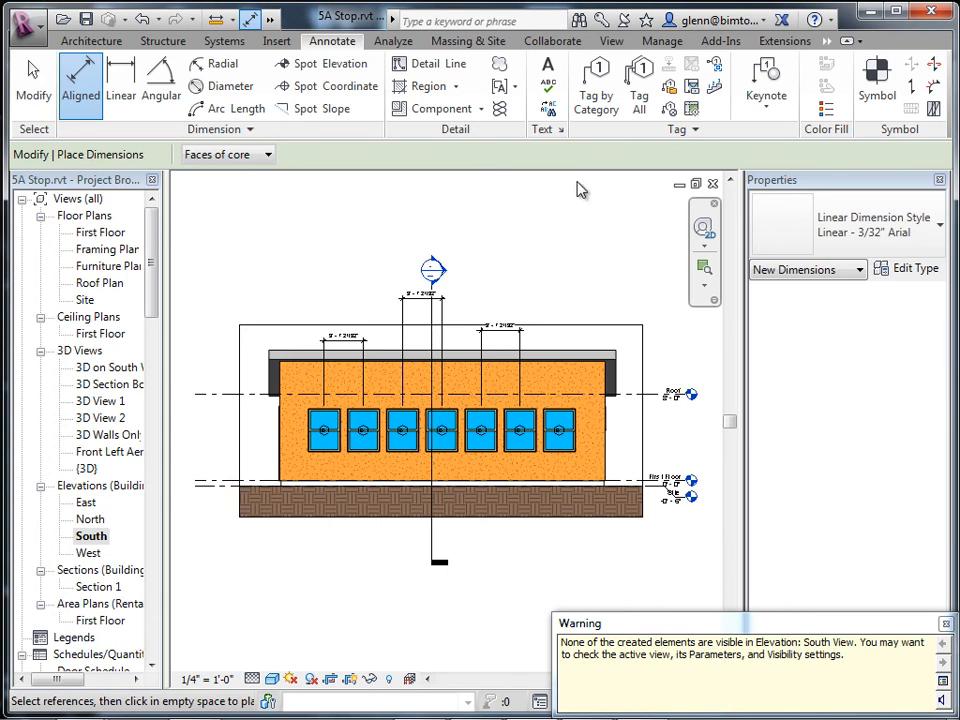
Open the Framing Plan floor plan at the window dimension string along the south wall's east end
double_click(99, 256)
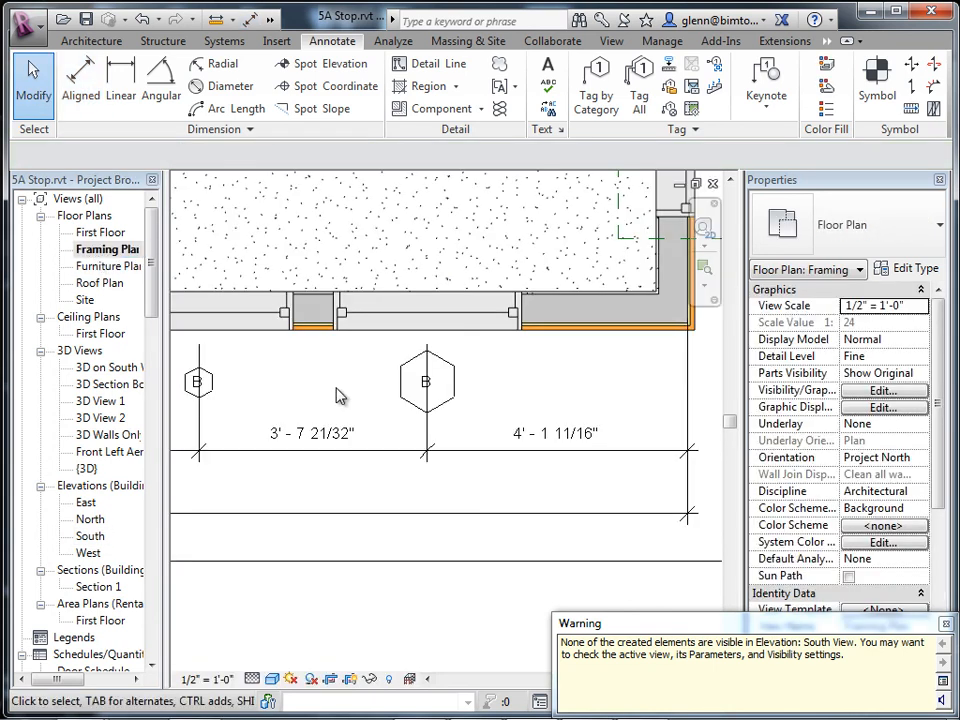
scroll(335, 393, "down", 3)
middle_click_drag(332, 396, 528, 497)
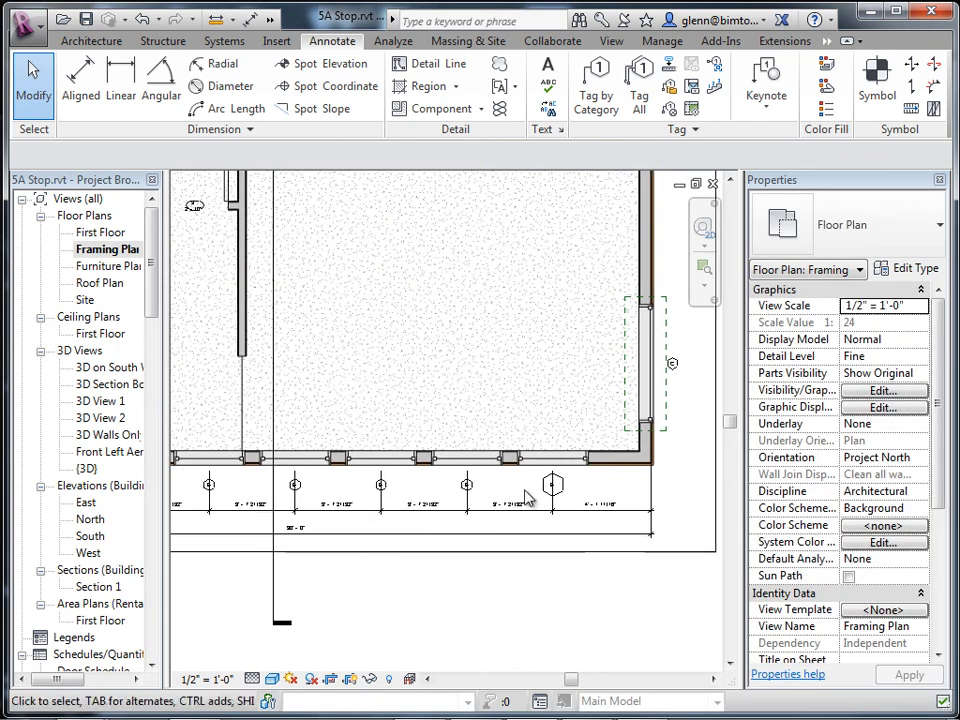
scroll(491, 565, "up", 4)
middle_click_drag(491, 562, 353, 569)
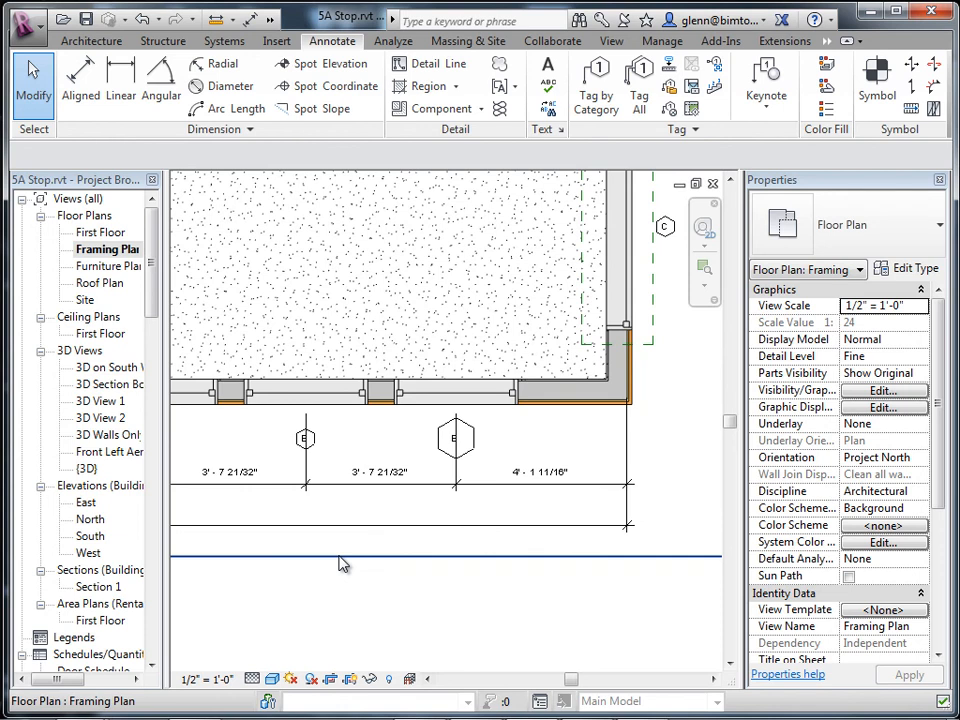
Try to add a witness line to the window dimension string at the left edge of the easternmost south window
left_click(369, 487)
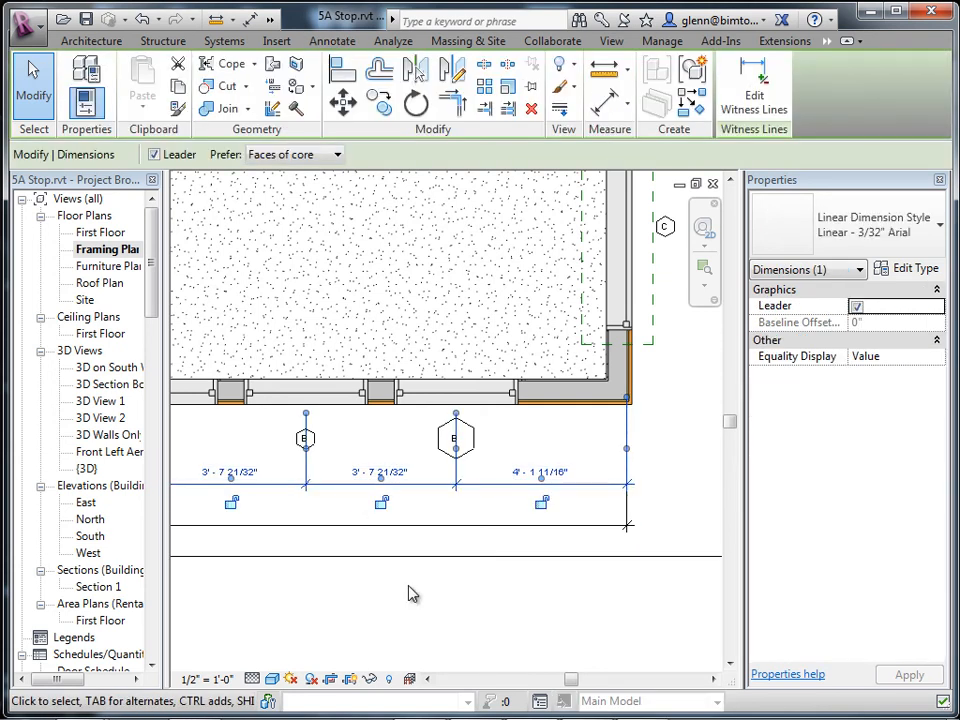
right_click(441, 487)
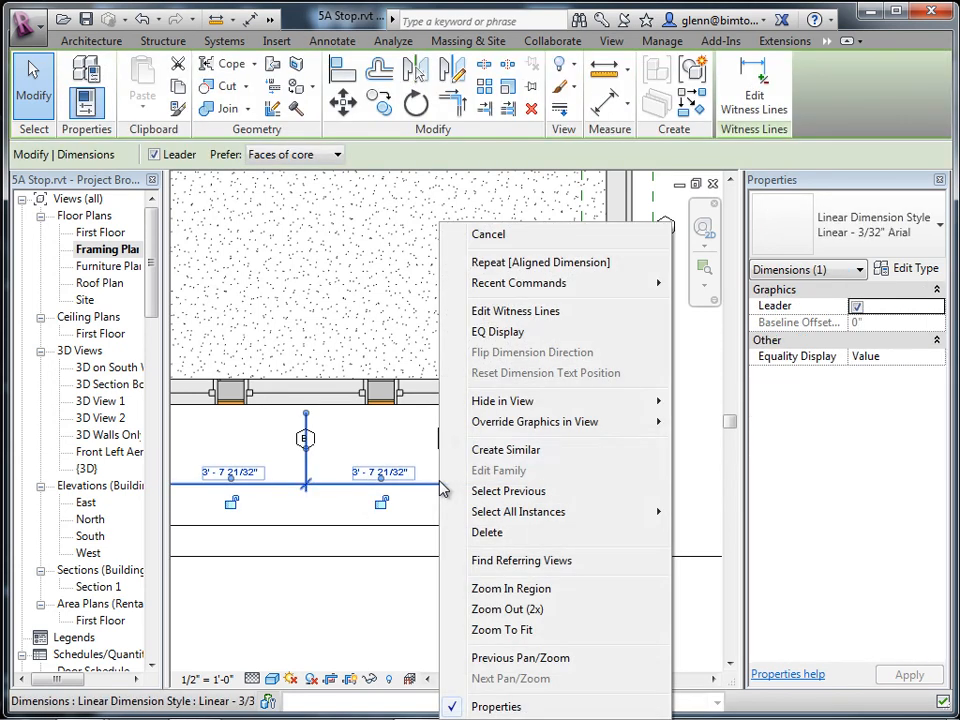
left_click(605, 318)
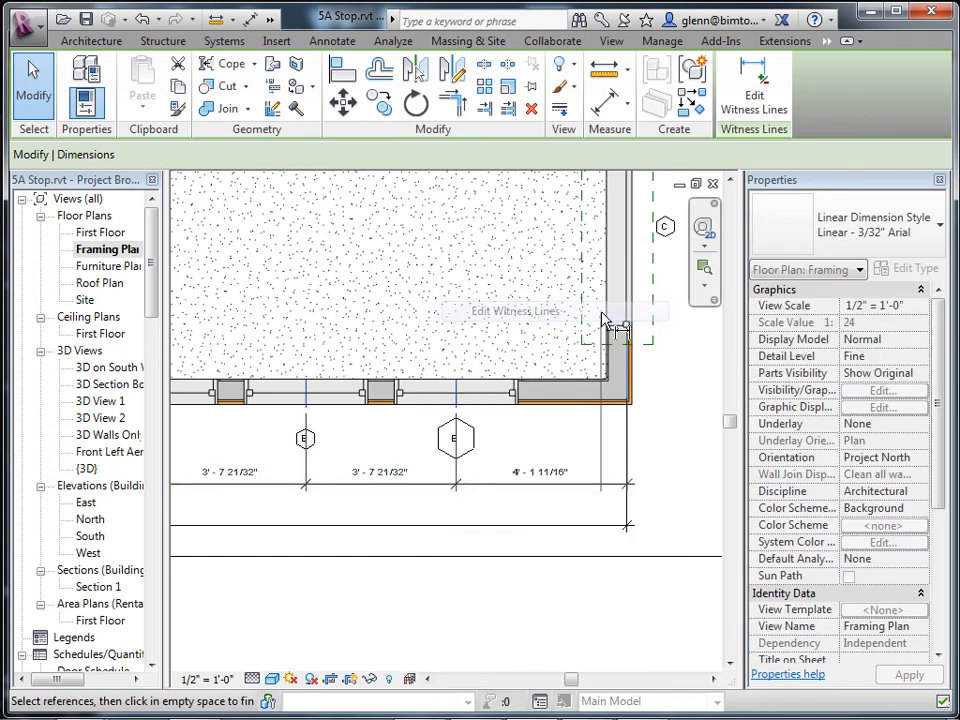
left_click(397, 396)
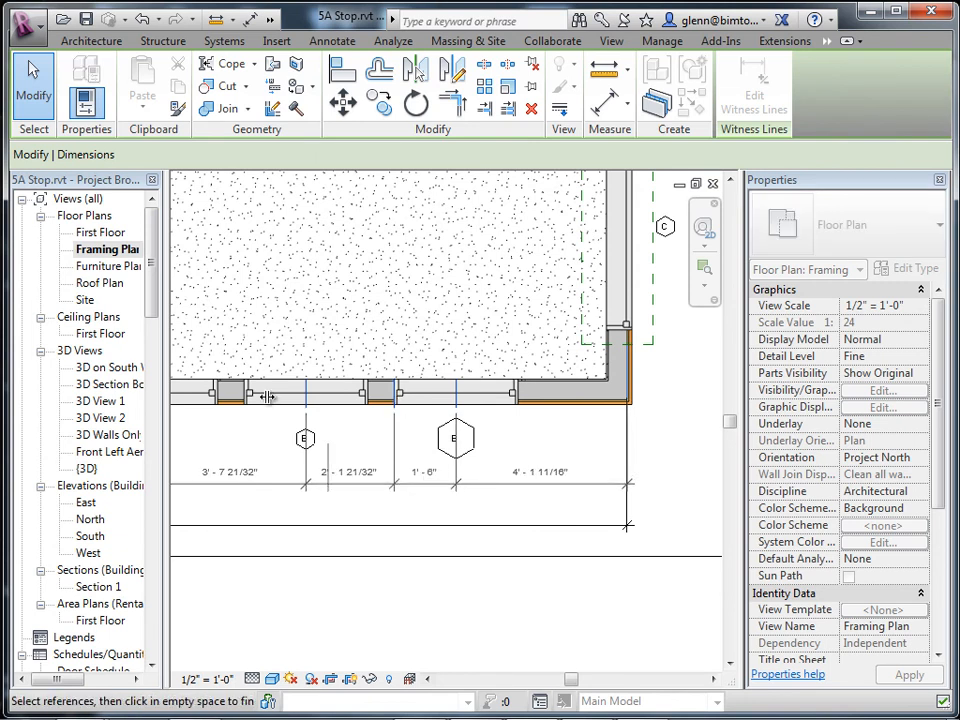
left_click(30, 97)
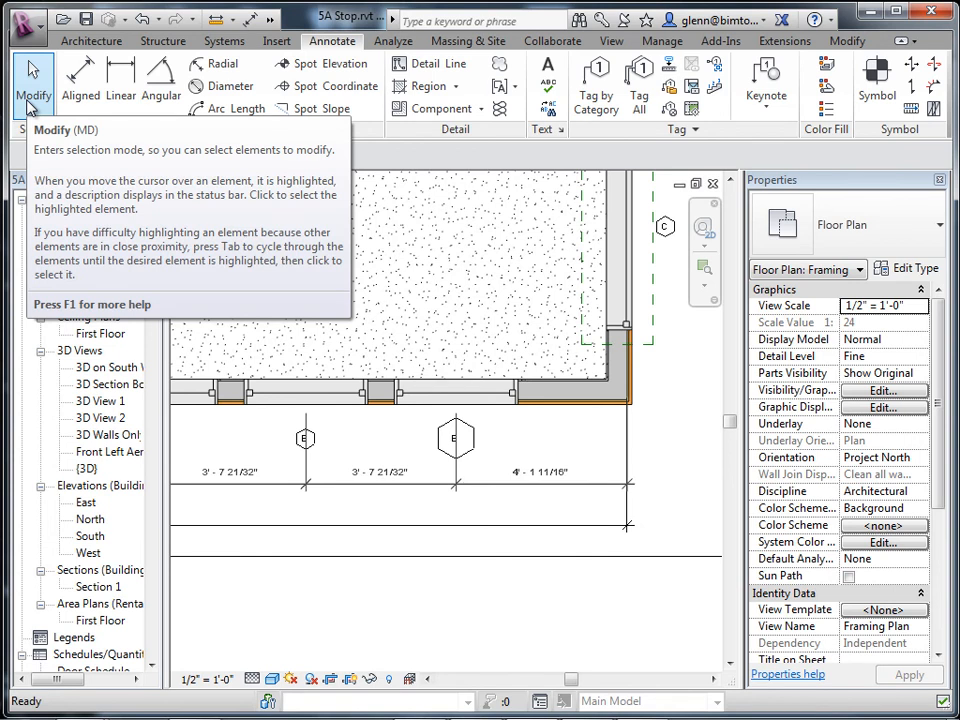
Cycle the second-to-last south window's witness line from its center reference to the window's left and right edges
left_click(330, 486)
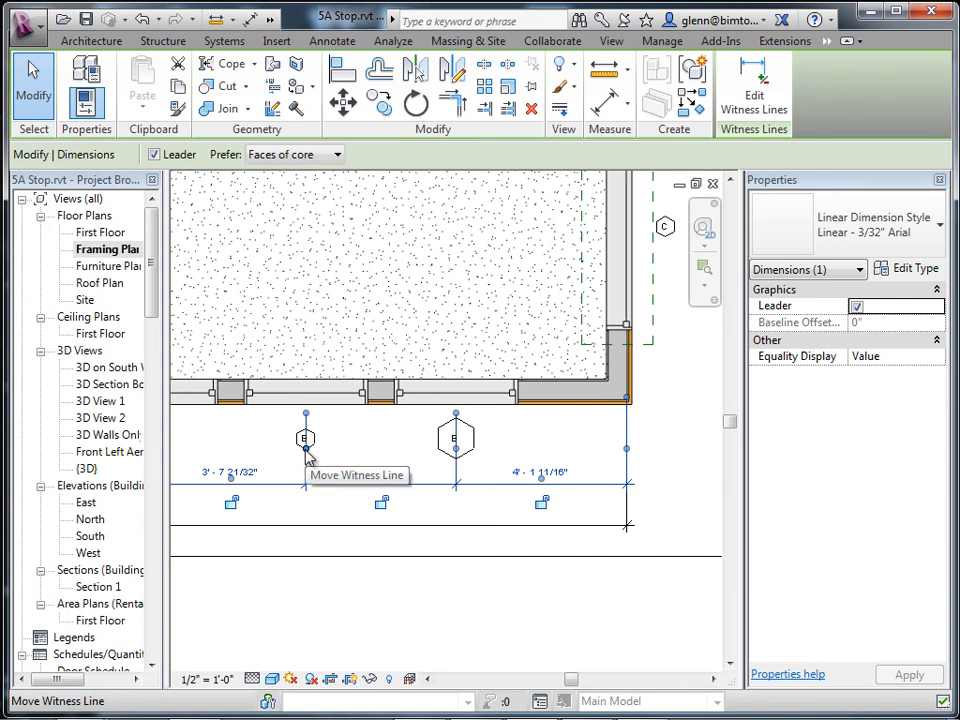
left_click(306, 451)
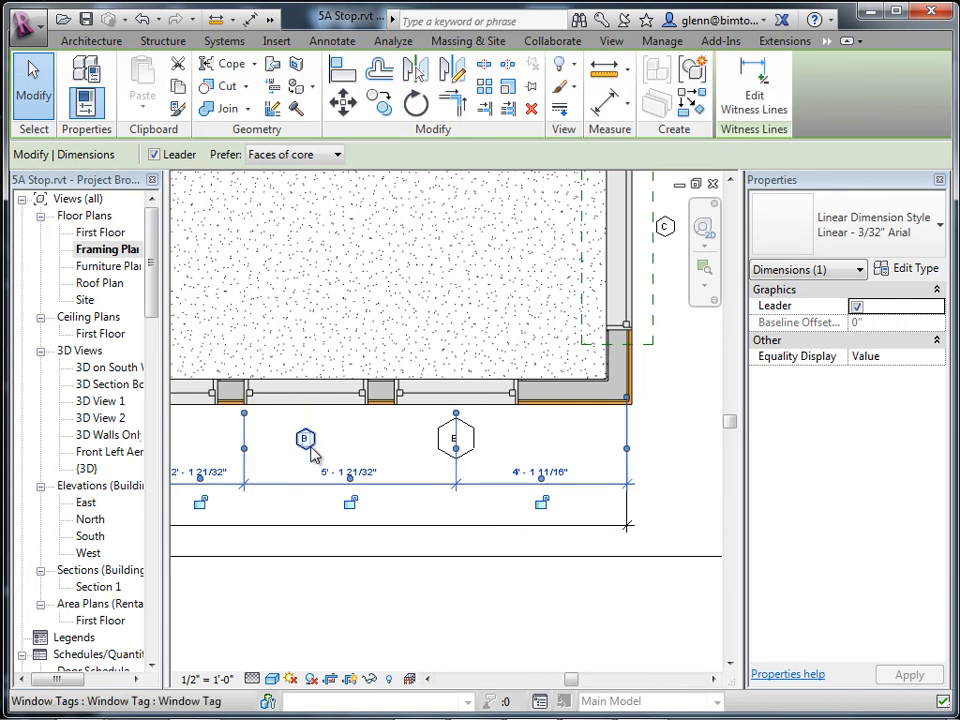
left_click(245, 449)
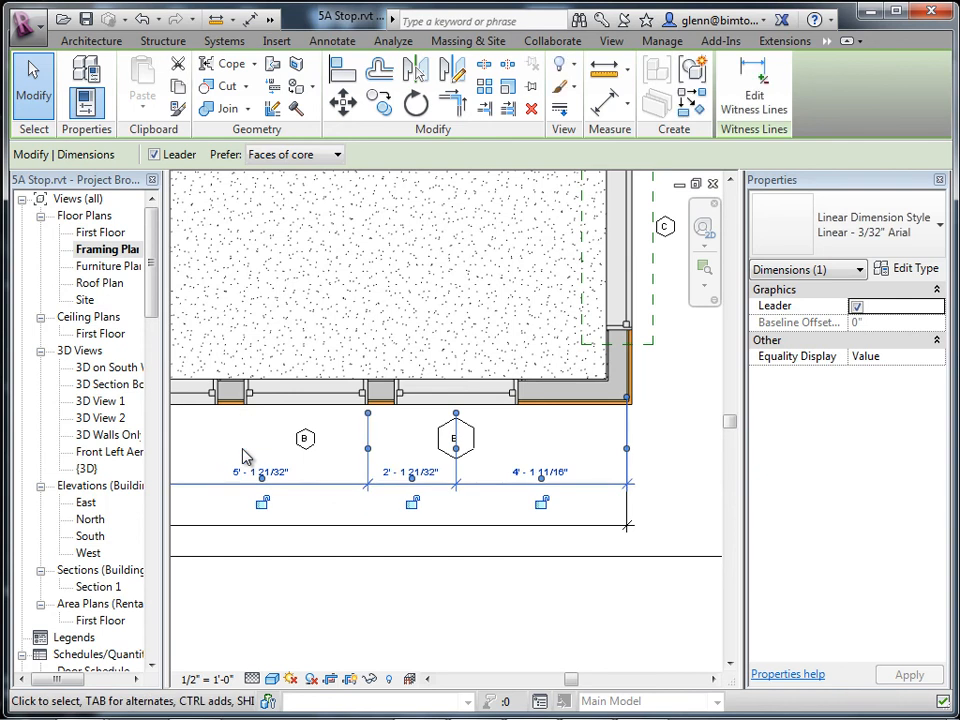
Use Move Witness Line to place the witness line on the left edge of the second-to-last south window
right_click(370, 452)
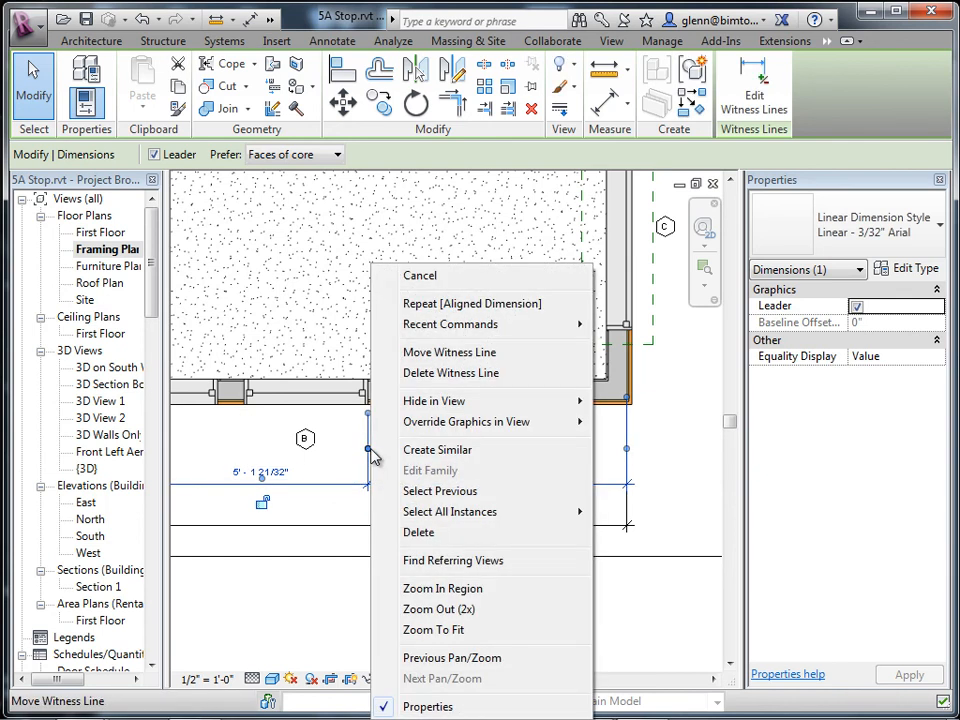
left_click(449, 352)
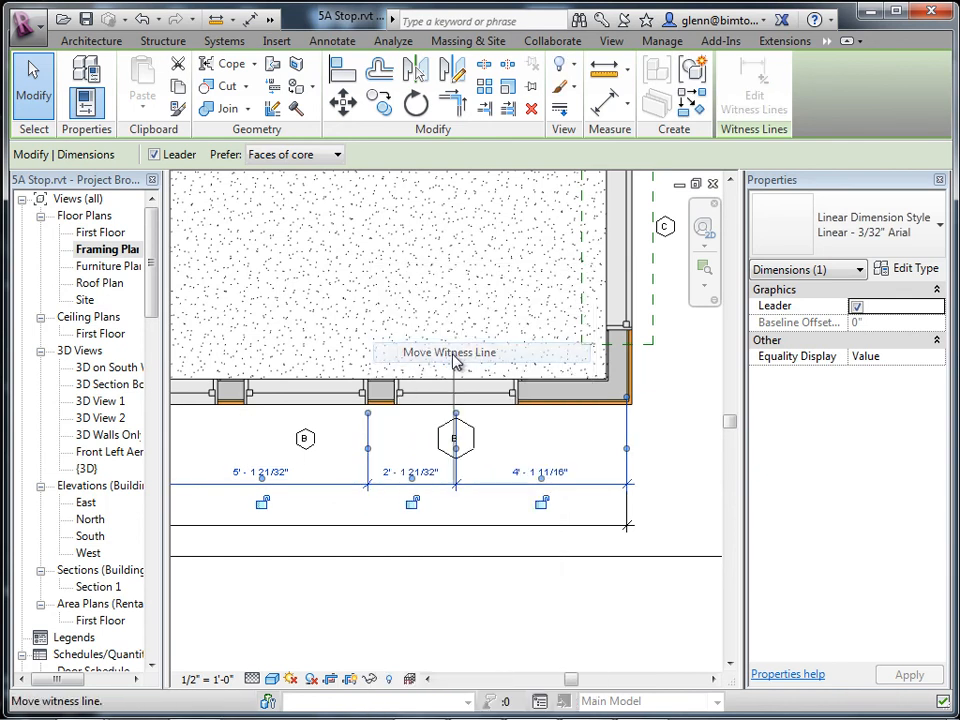
left_click(247, 409)
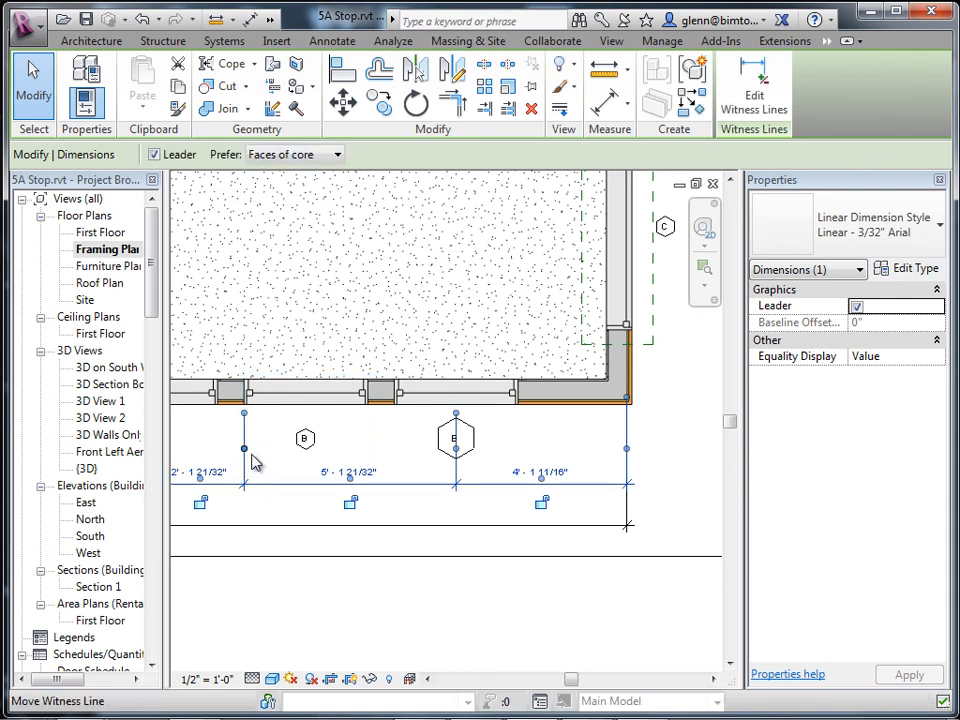
Move the same witness line to the left edge of the easternmost south window and deselect the dimension string
right_click(250, 463)
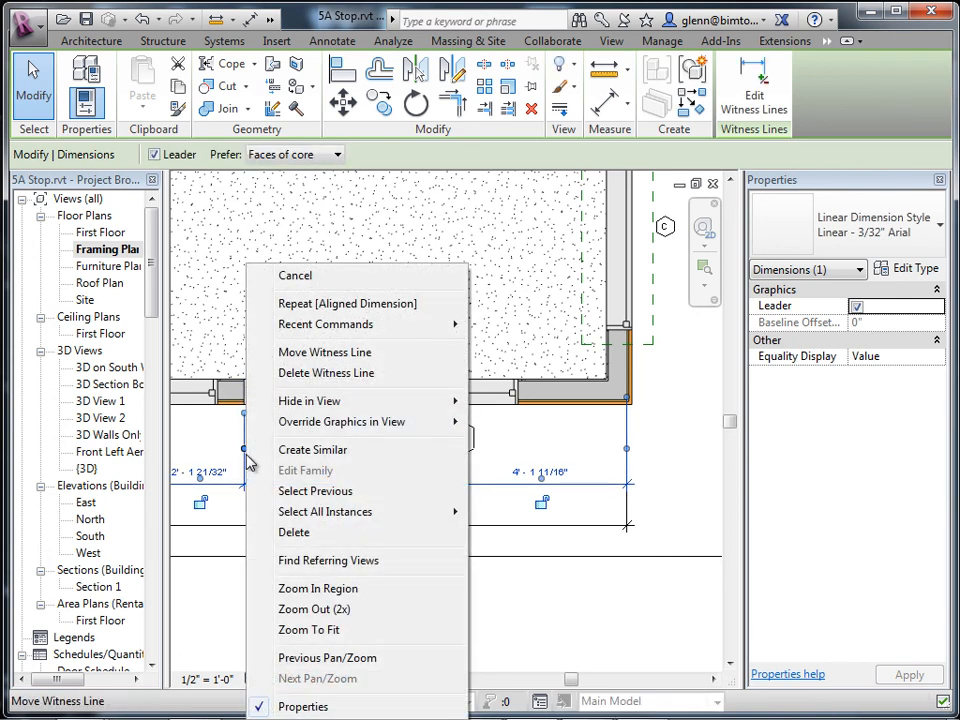
left_click(350, 349)
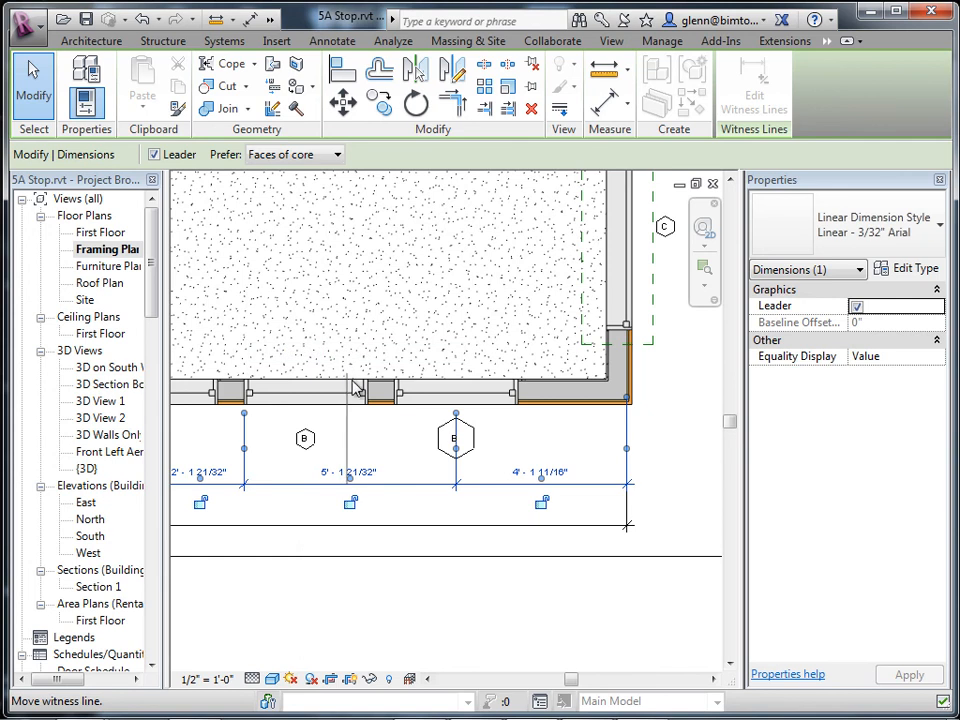
left_click(395, 411)
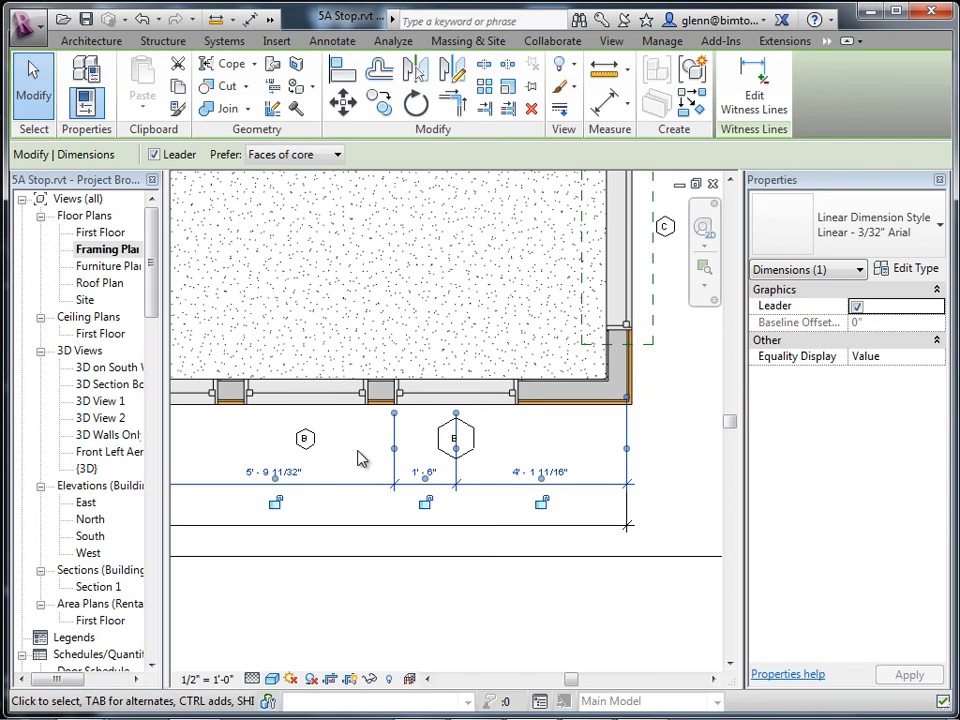
left_click(399, 591)
Open the window dimension string's type properties and apply a Dimension Line Extension of 1/4" to Linear - 3/32" Arial
left_click(372, 490)
left_click(373, 489)
left_click(908, 269)
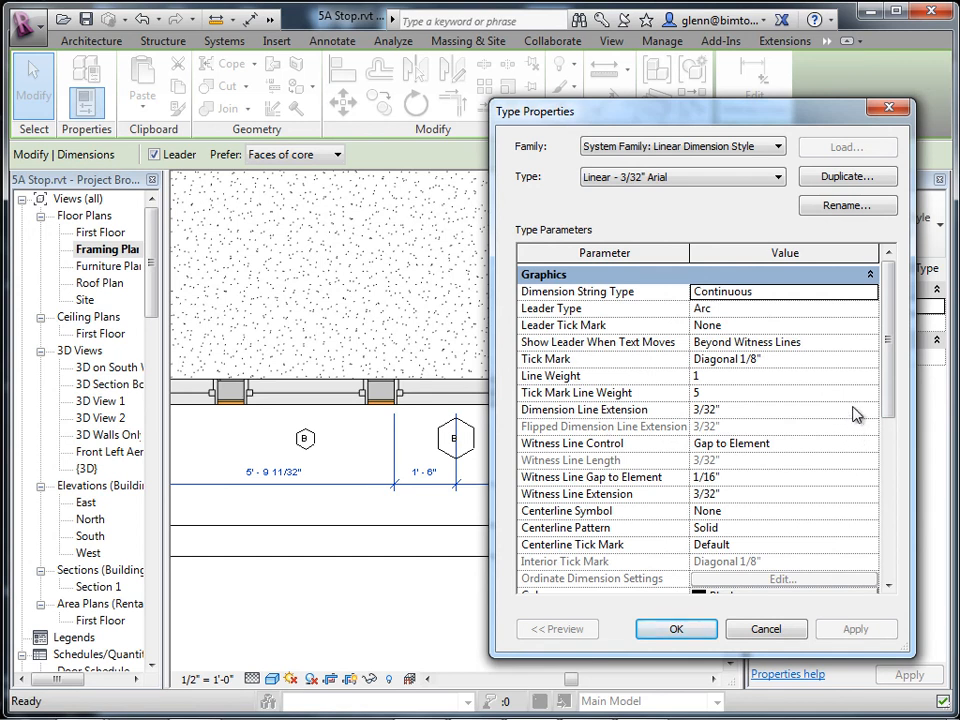
left_click(738, 412)
left_click(738, 412)
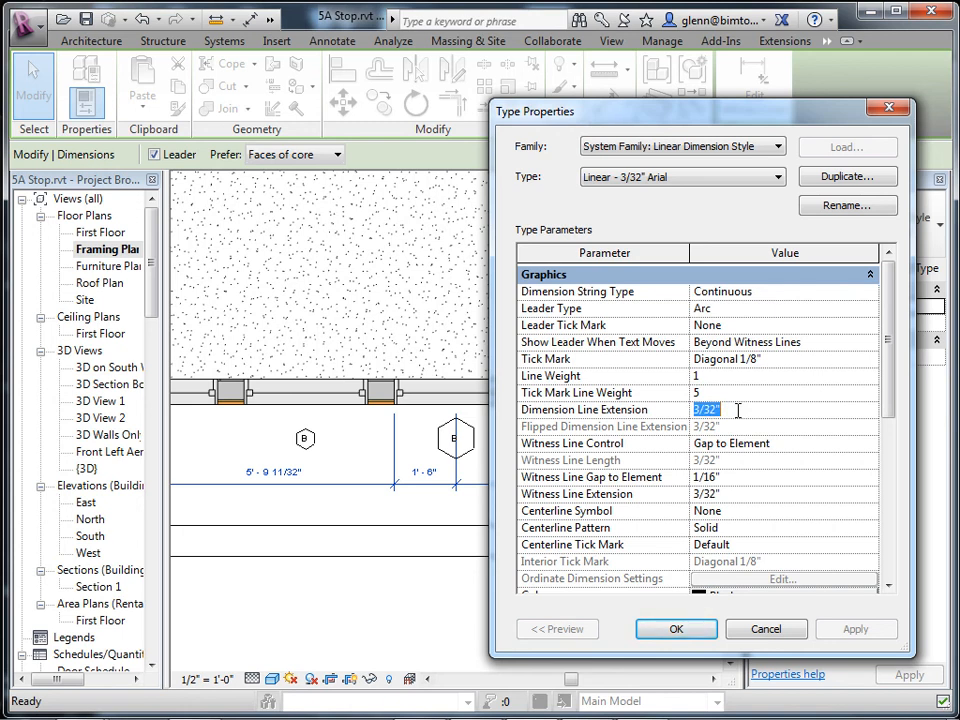
type("1/4\"")
key("Tab")
left_click(856, 630)
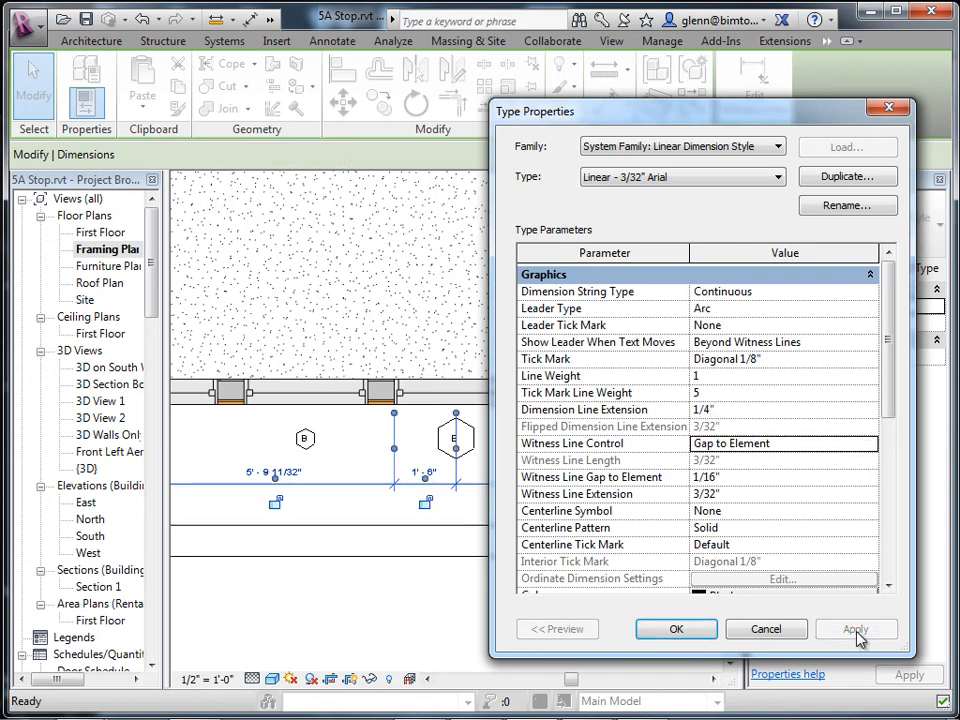
Set the dimension type's Dimension Line Extension to 1/2" and apply it
left_click(736, 406)
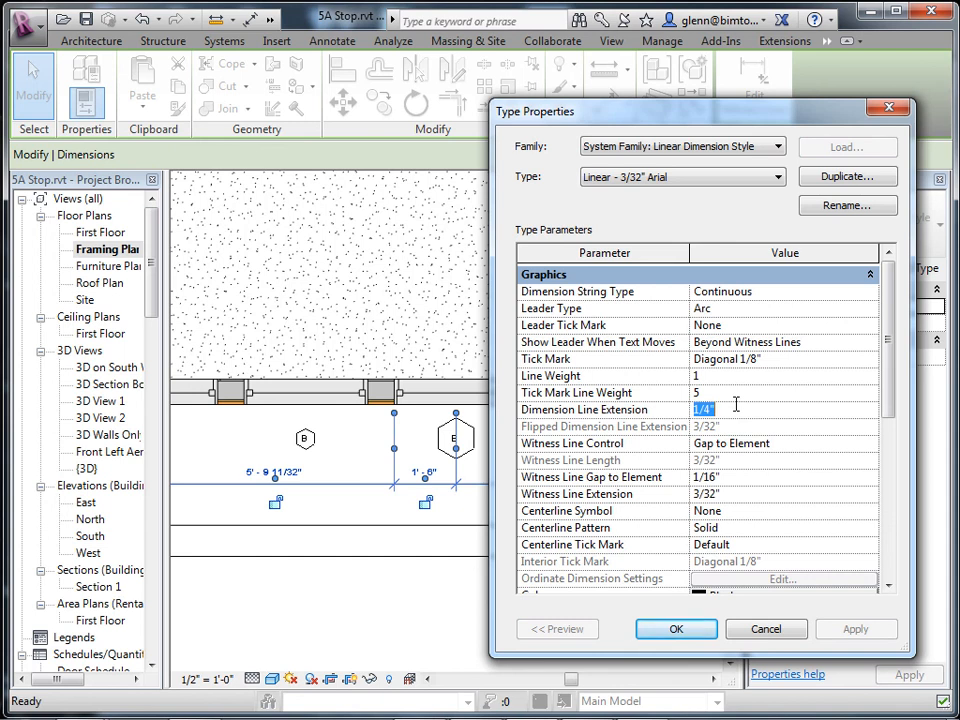
type("1/2\"")
key("Tab")
left_click(857, 629)
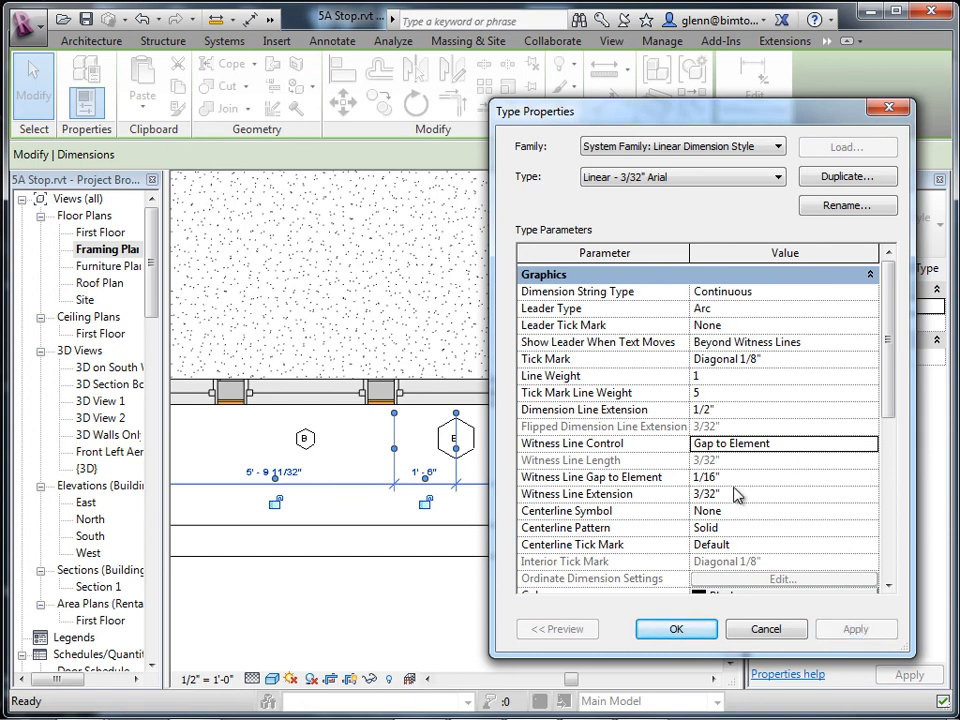
Set the dimension type's Witness Line Gap to Element to 1/4" and apply it
left_click_drag(720, 480, 678, 478)
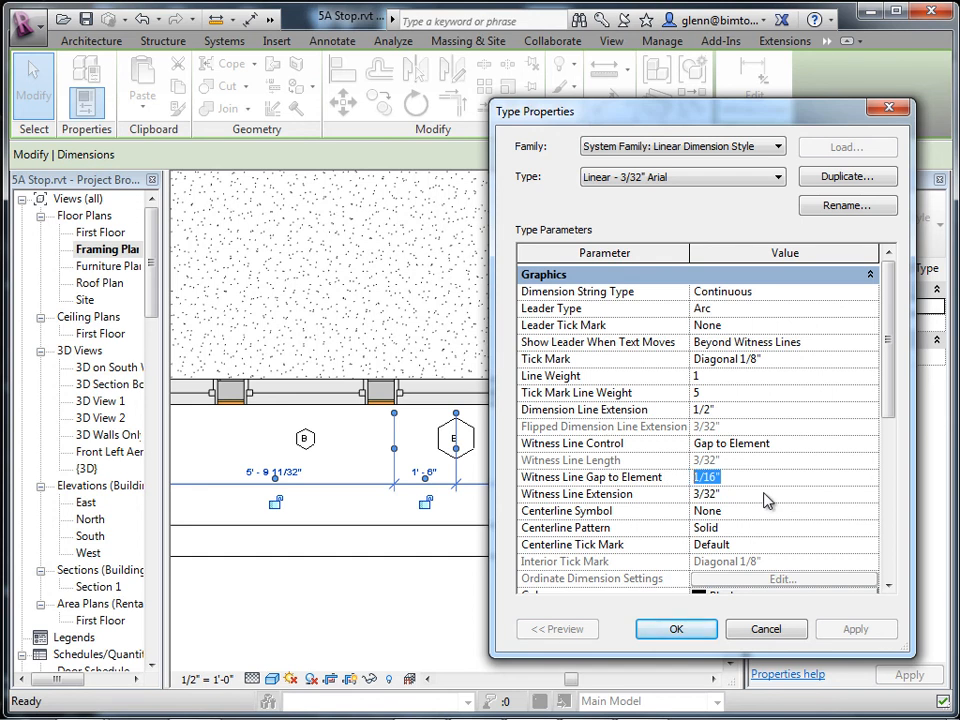
type("1/4\"")
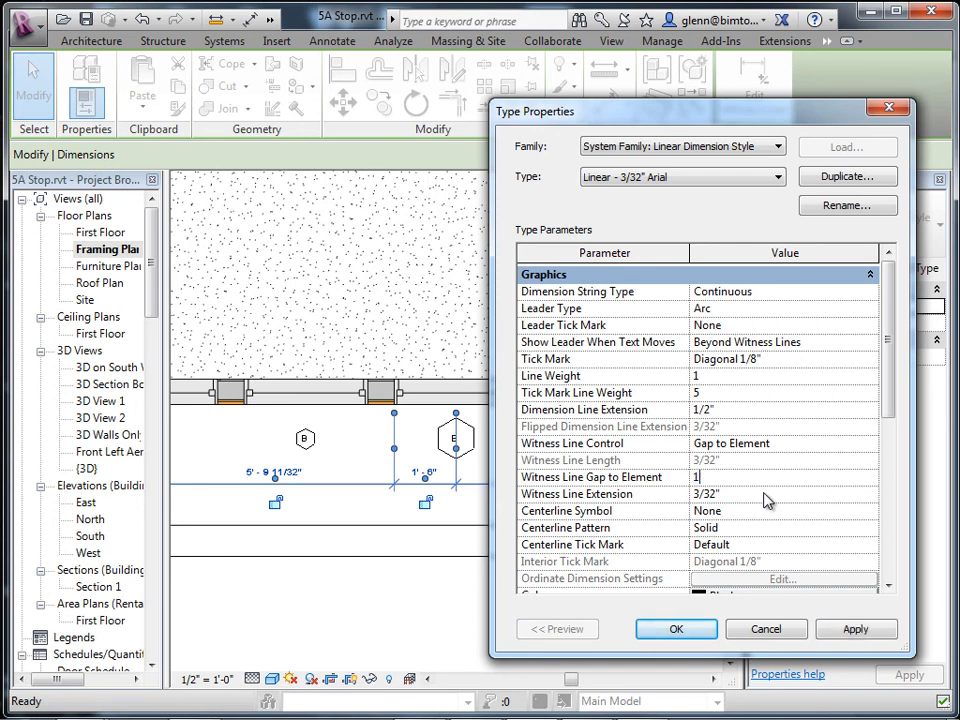
left_click(765, 494)
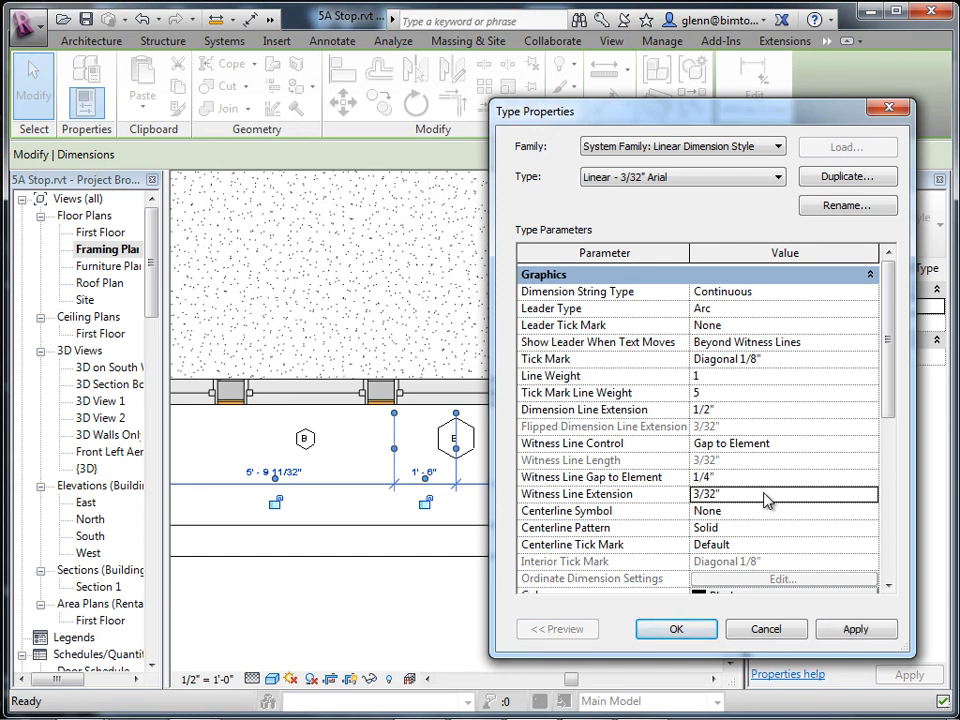
left_click(852, 631)
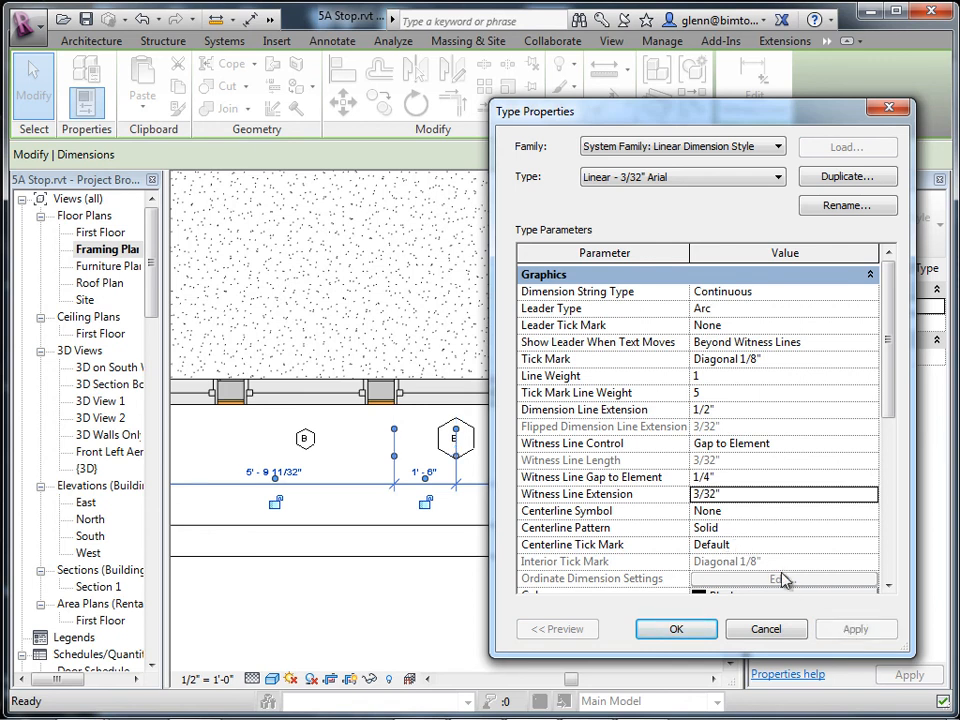
Change the dimension type's color to blue RGB 000-128-255, accept the type properties, and deselect the dimension string
left_click_drag(893, 393, 880, 460)
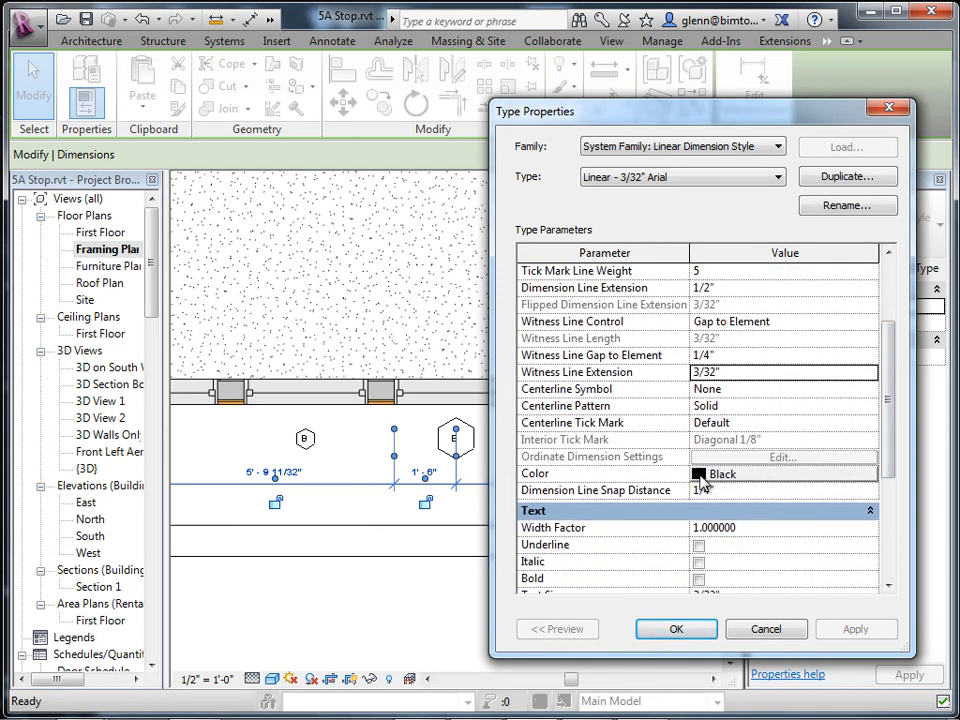
mouse_move(889, 450)
left_mouse_down()
mouse_move(881, 565)
mouse_move(886, 452)
left_mouse_up()
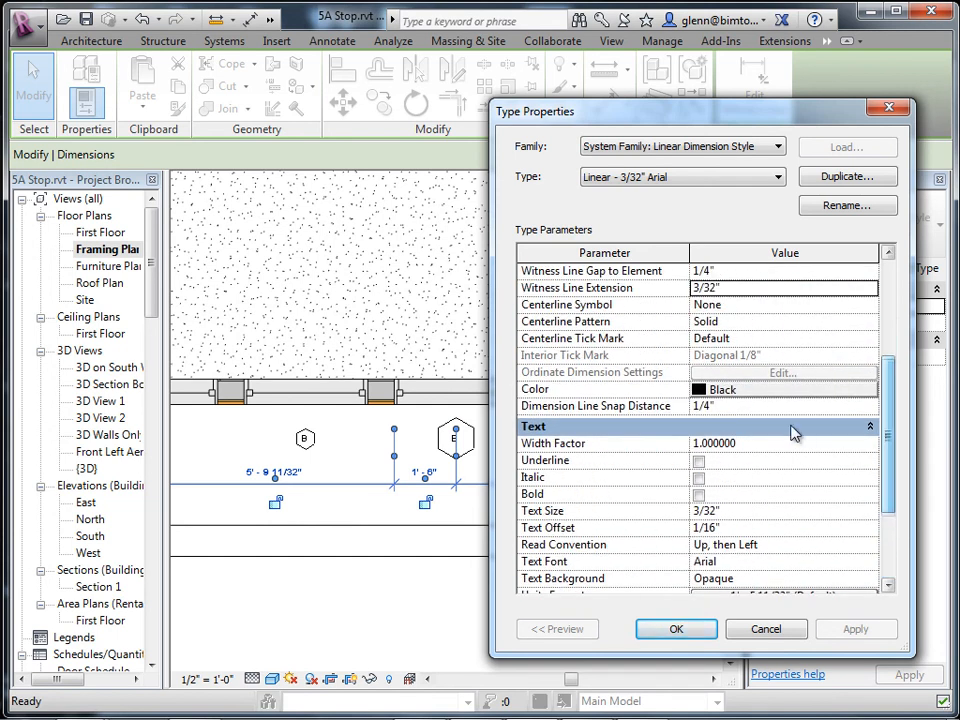
left_click(754, 396)
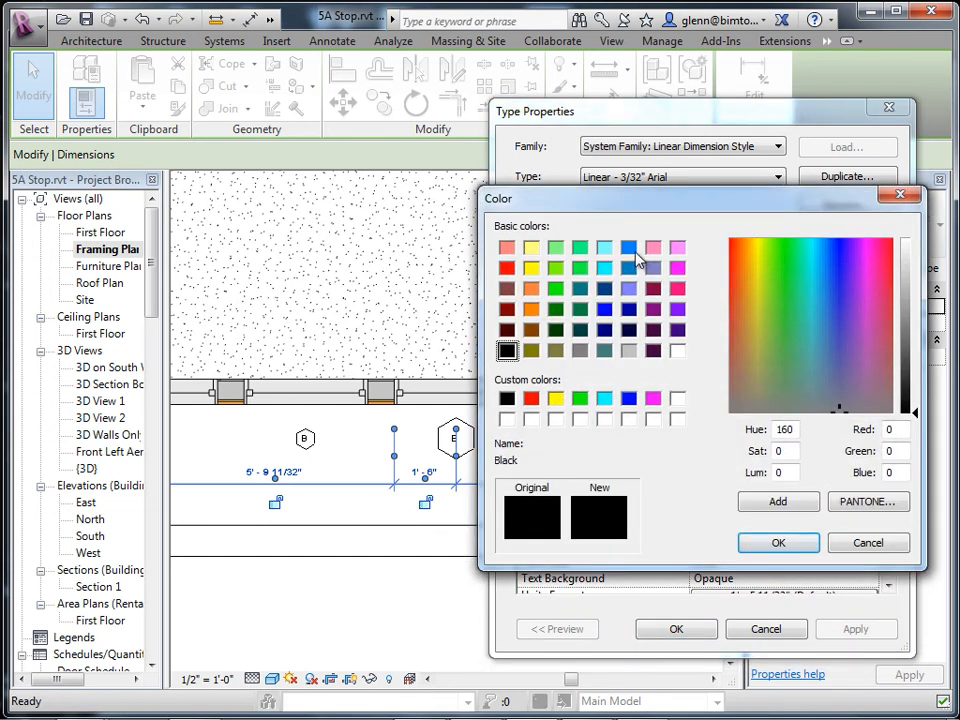
left_click(629, 248)
left_click(775, 545)
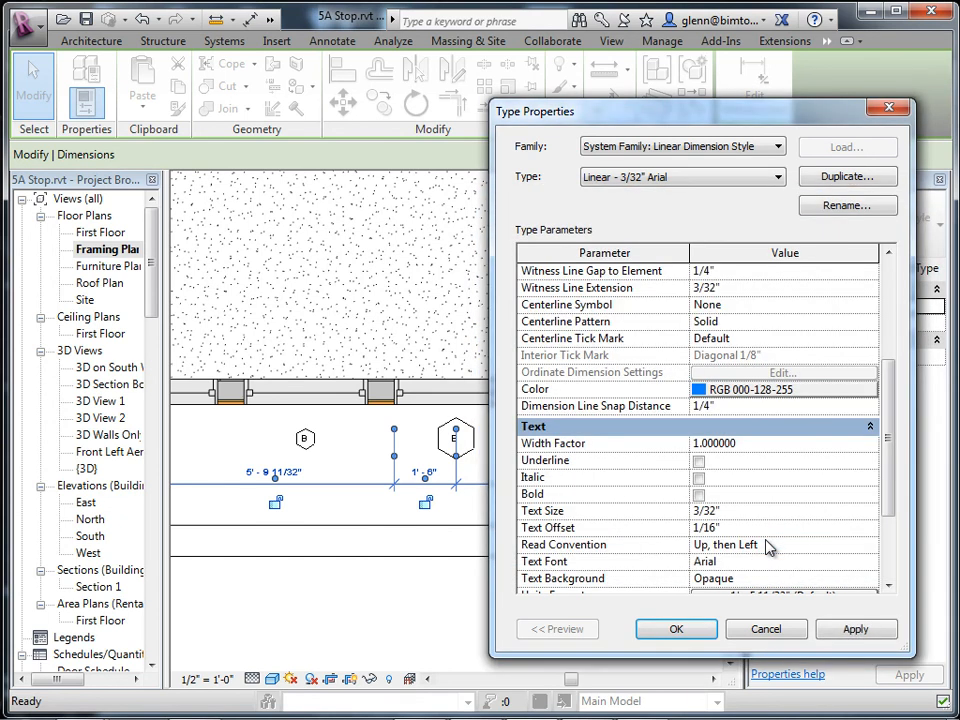
left_click(830, 630)
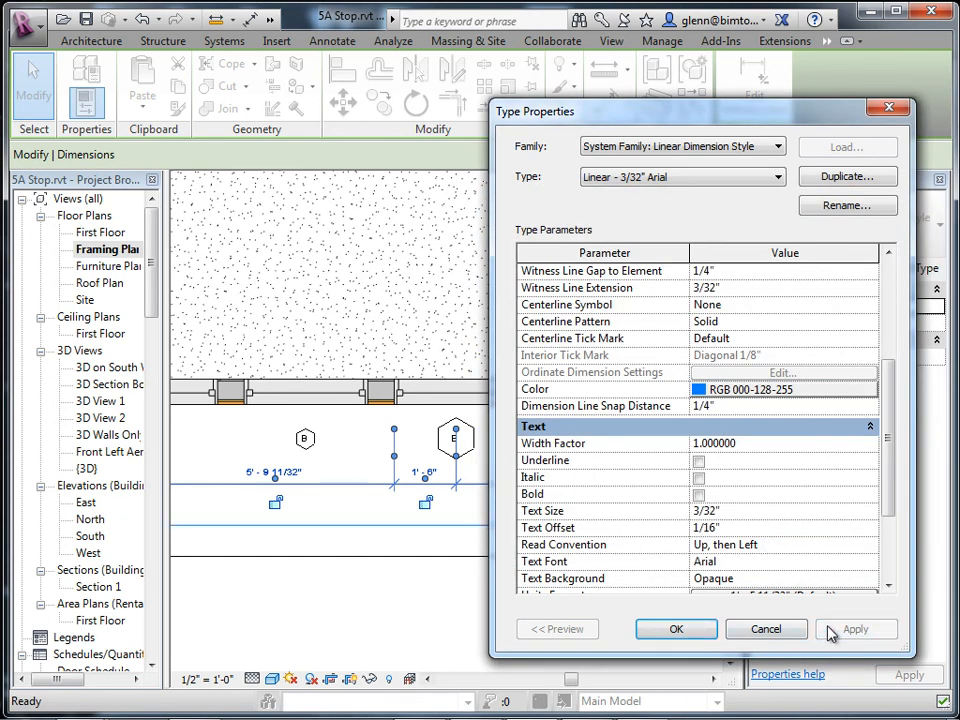
left_click(686, 629)
left_click(450, 628)
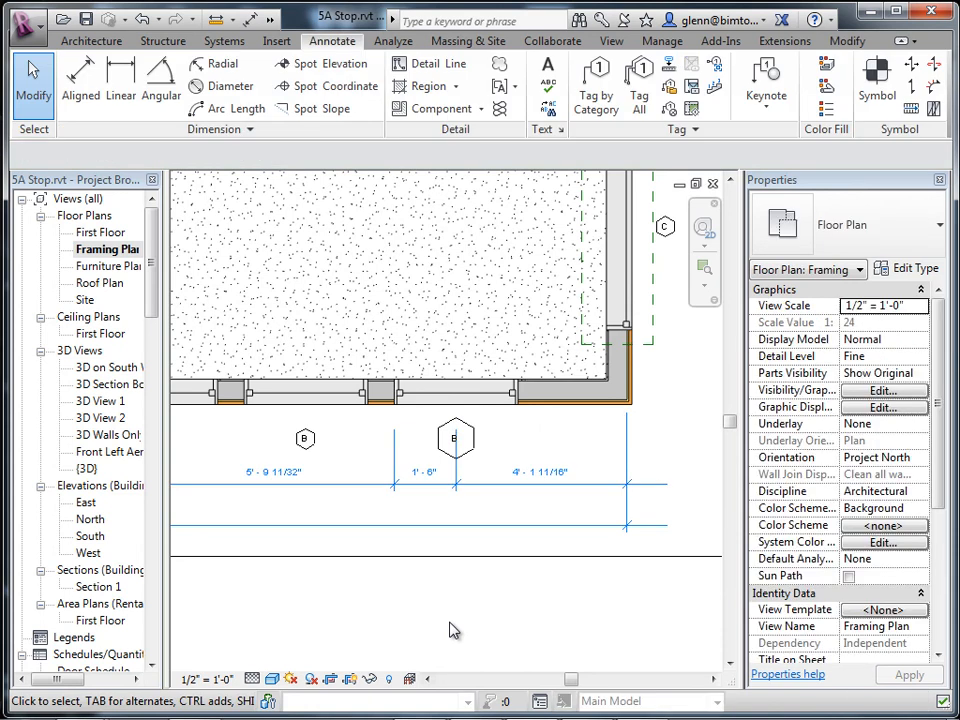
In the window dimension string's type properties, set the Line Weight to 5, apply and accept it, and deselect the string
left_click(373, 490)
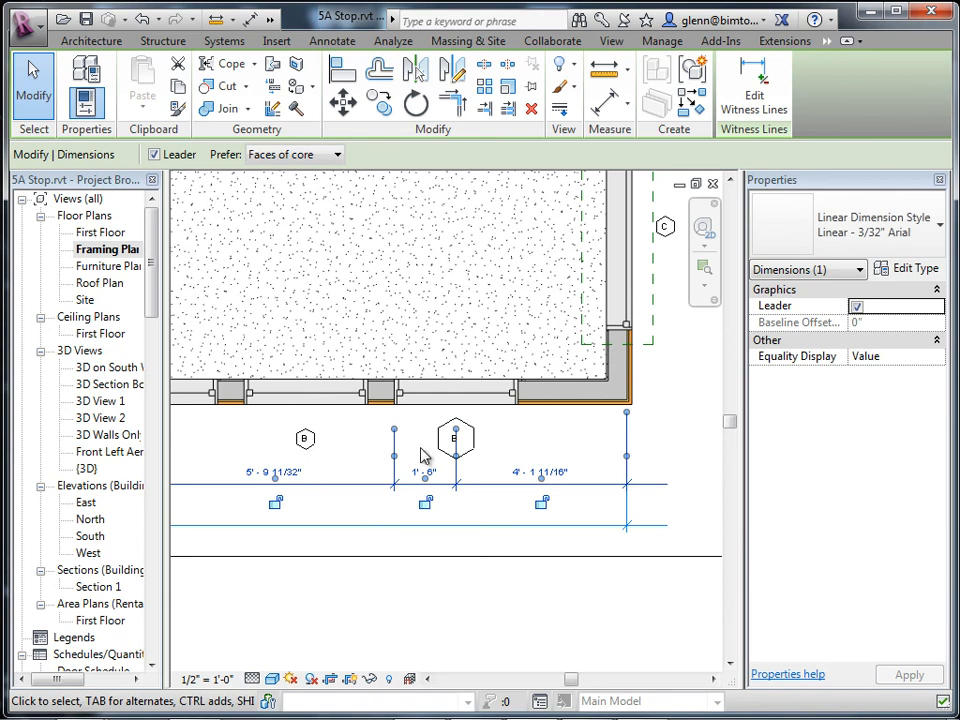
right_click(385, 486)
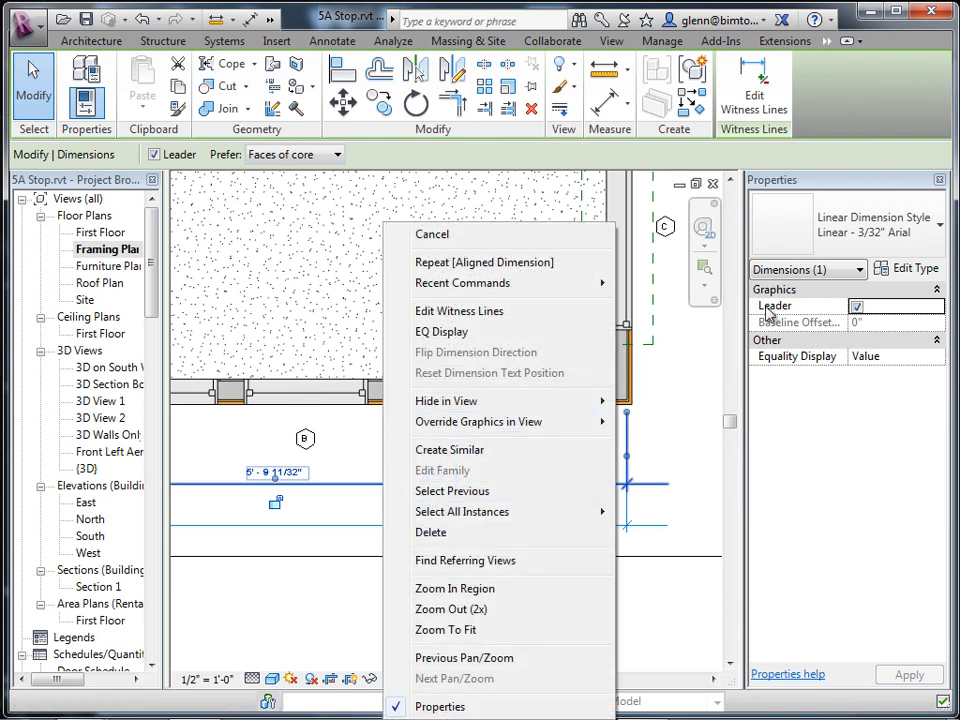
left_click(903, 268)
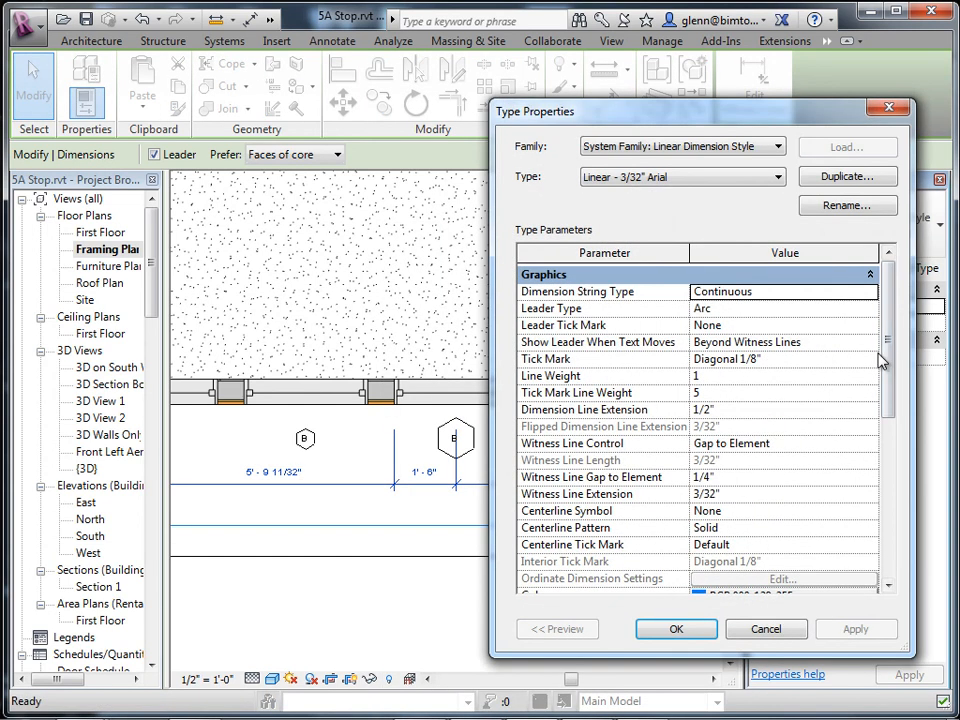
mouse_move(890, 372)
left_mouse_down()
mouse_move(890, 543)
mouse_move(896, 386)
left_mouse_up()
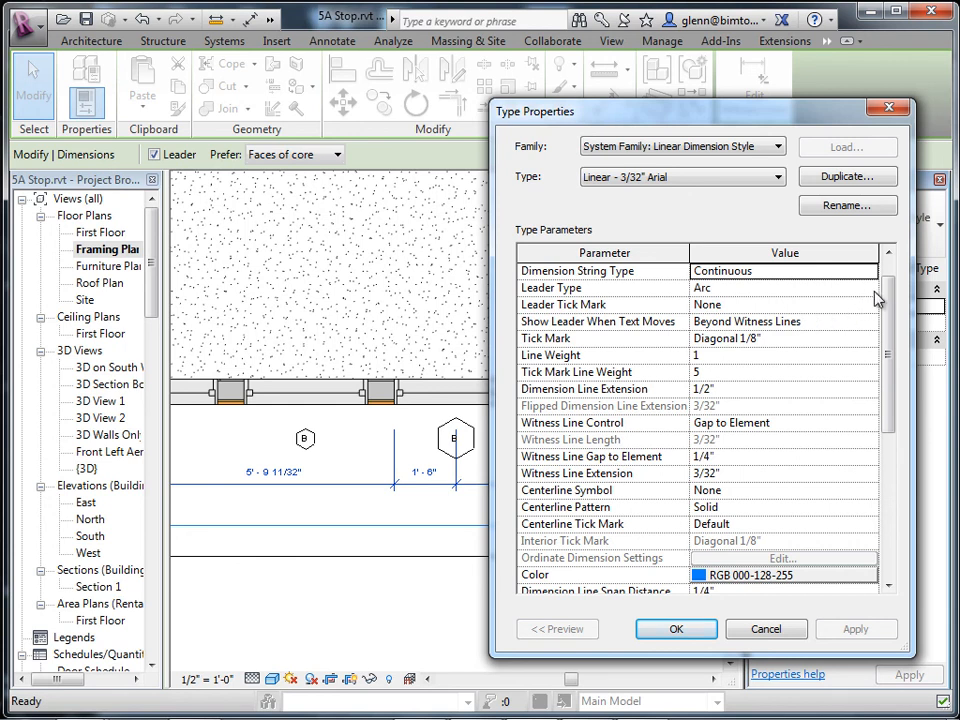
left_click_drag(886, 292, 891, 274)
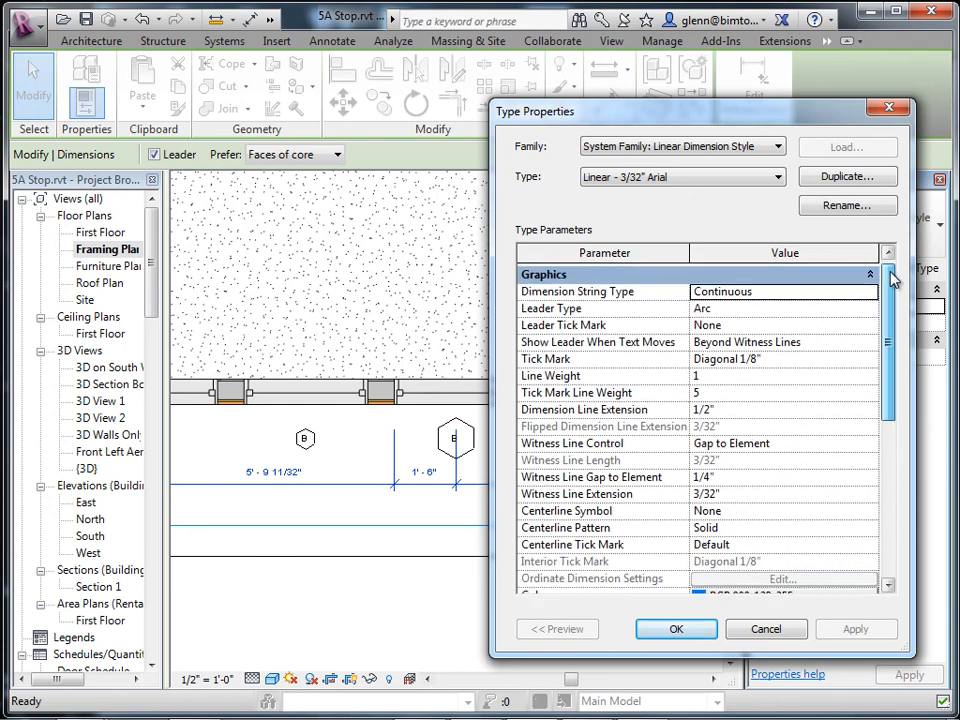
left_click(728, 378)
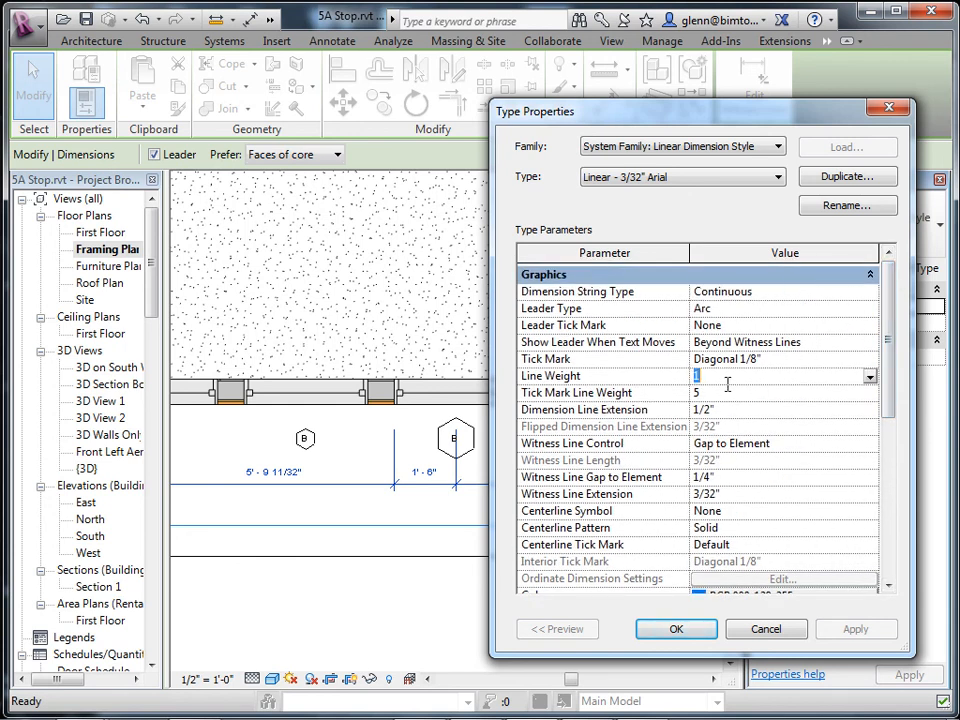
left_click(870, 377)
left_click(698, 453)
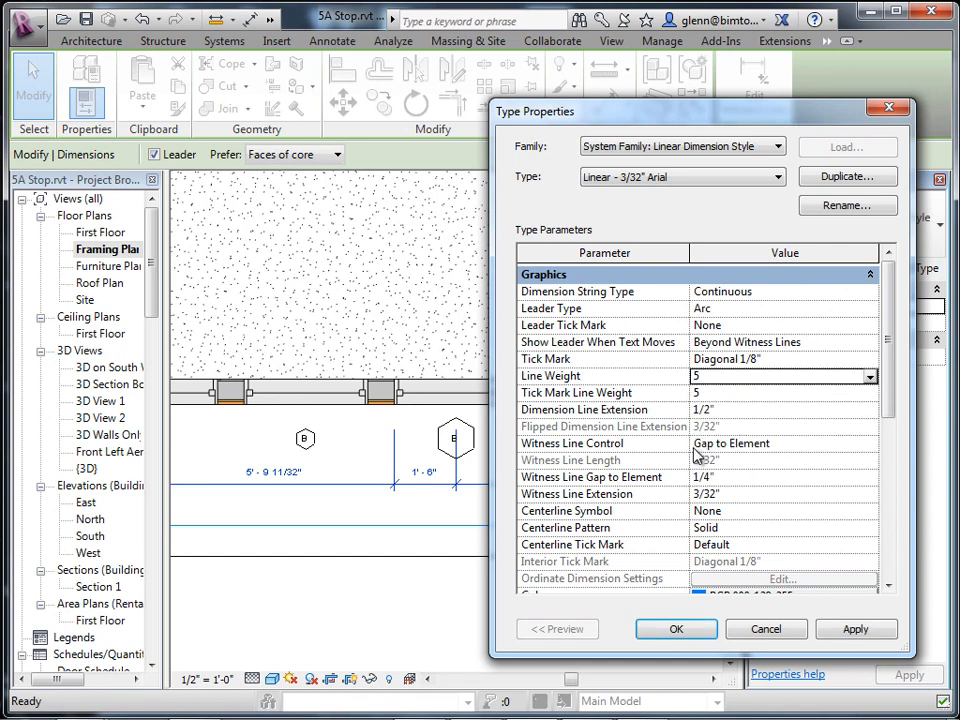
left_click(836, 633)
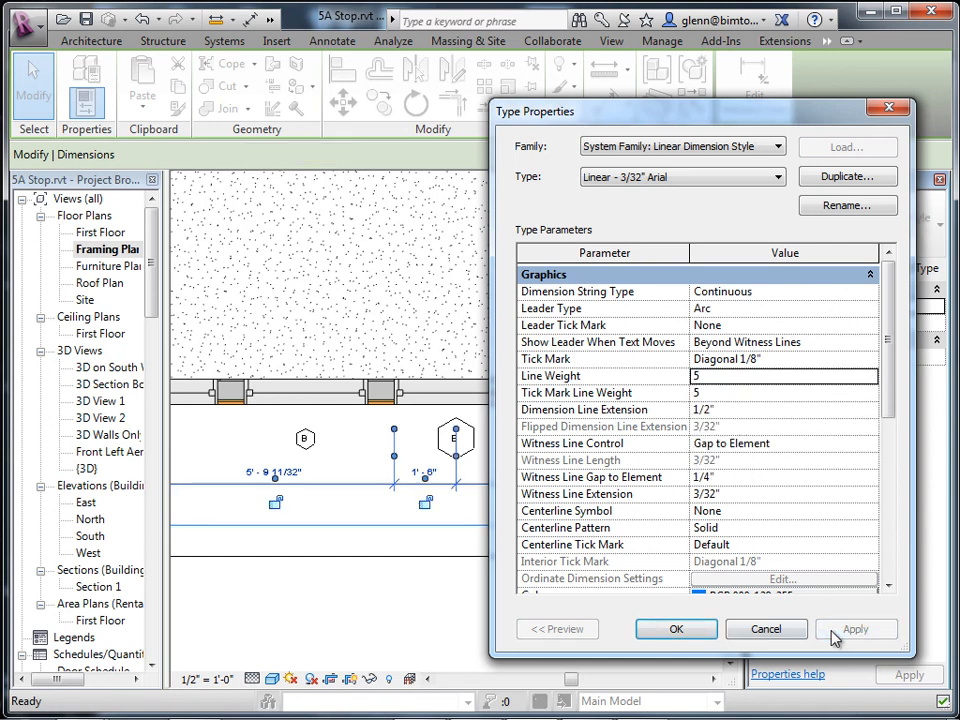
left_click(662, 629)
left_click(323, 621)
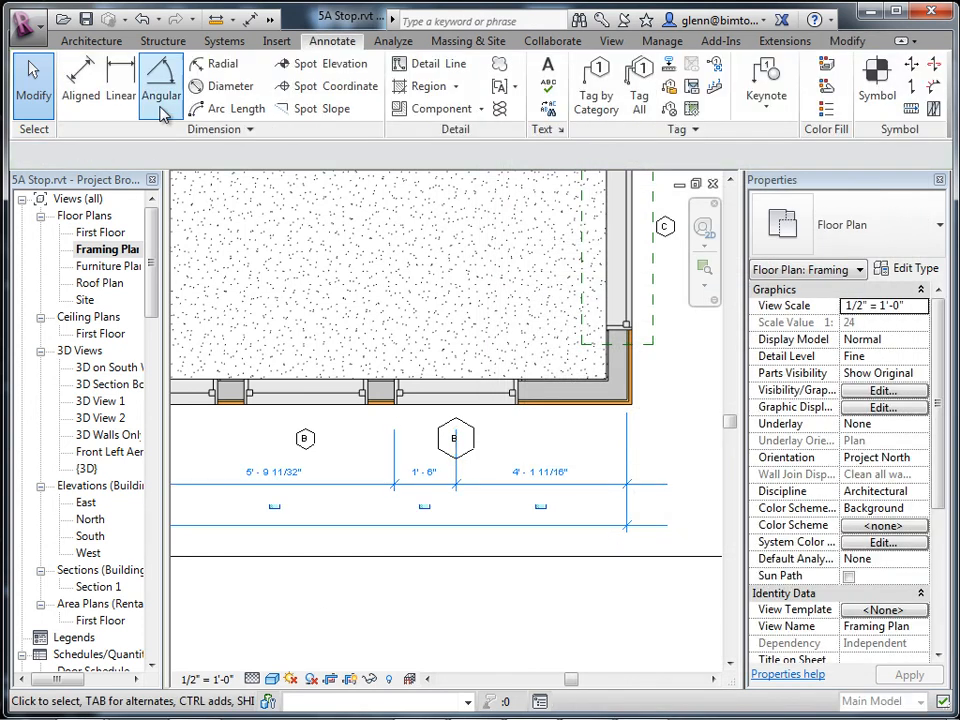
Turn off Thin Lines so the framing plan displays true line weights, with the corner dimensions in view
left_click(612, 41)
left_click(170, 108)
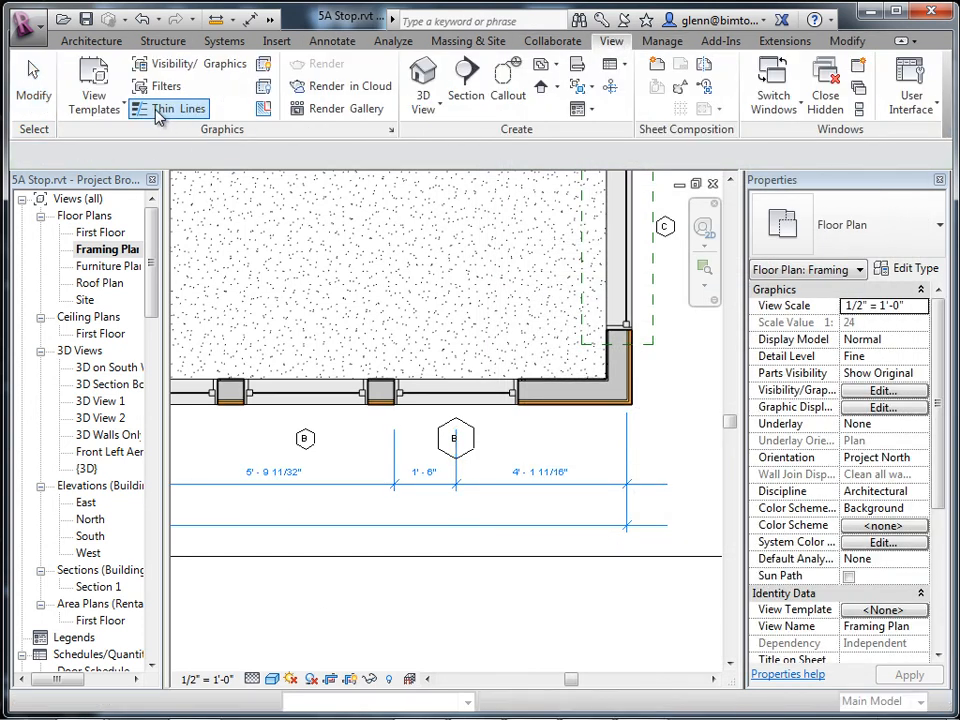
scroll(467, 574, "up", 3)
middle_click_drag(467, 574, 345, 602)
scroll(405, 595, "down", 1)
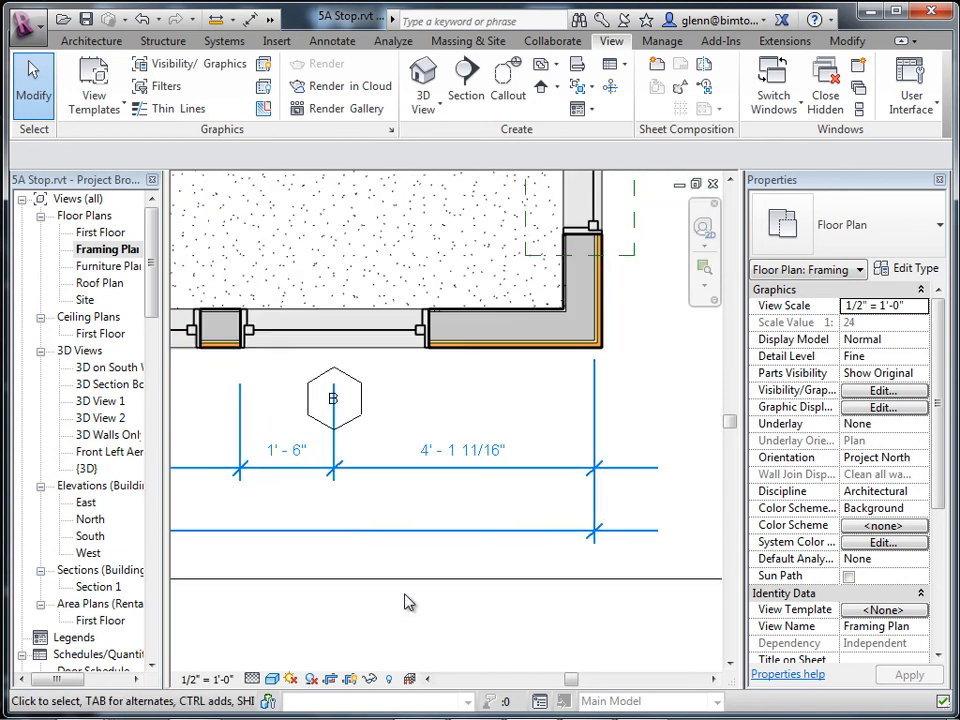
Open the window dimension string's type properties and apply a Line Weight of 9 to Linear - 3/32" Arial
left_click(437, 476)
left_click(882, 268)
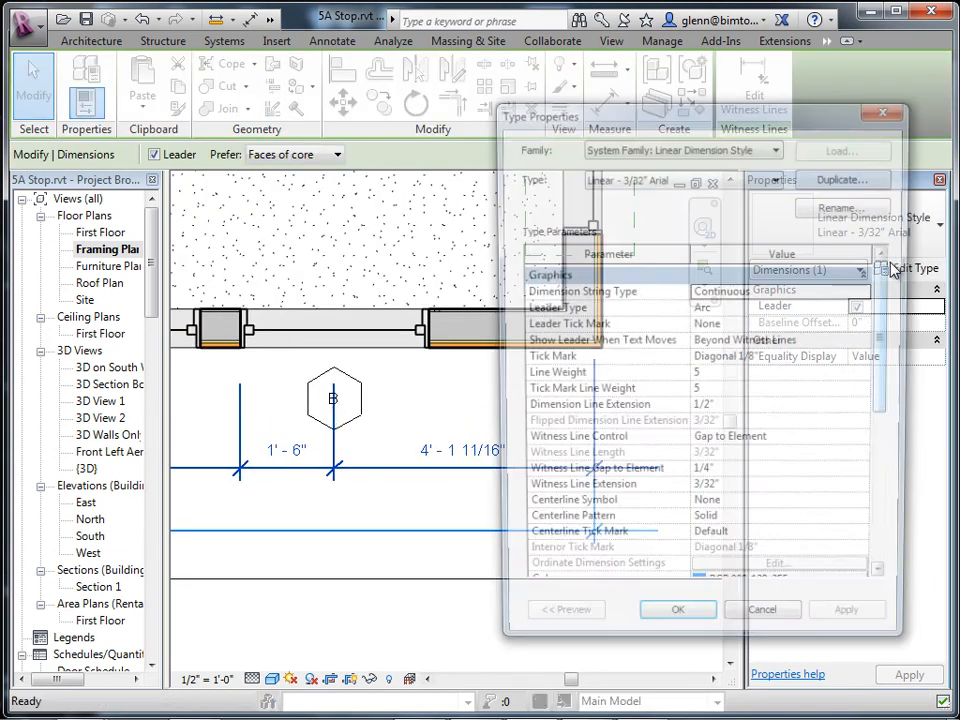
left_click(800, 377)
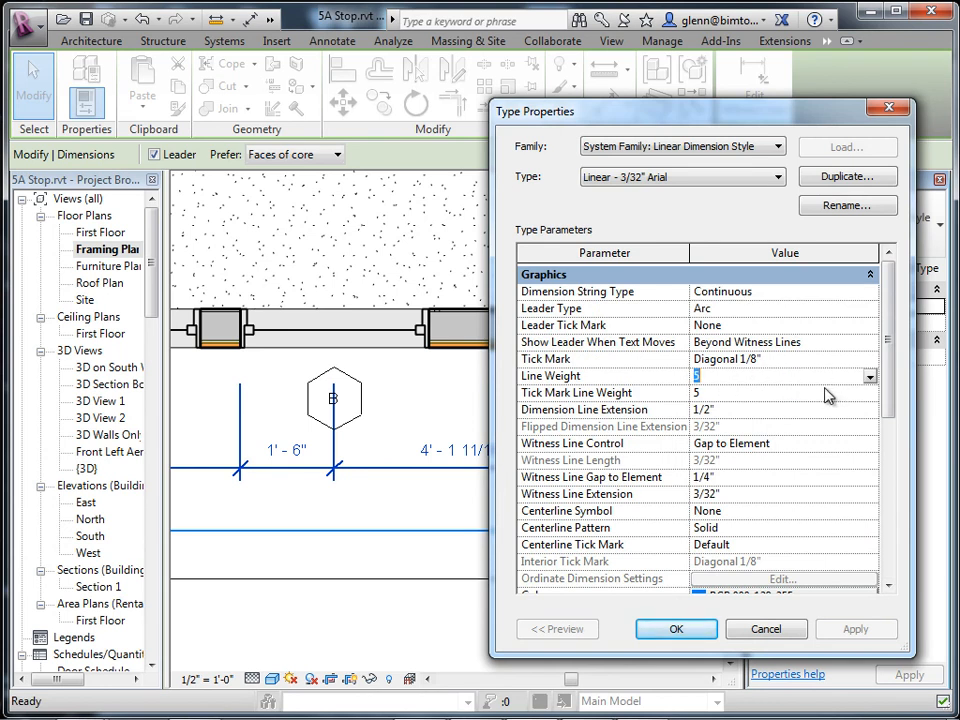
left_click(870, 377)
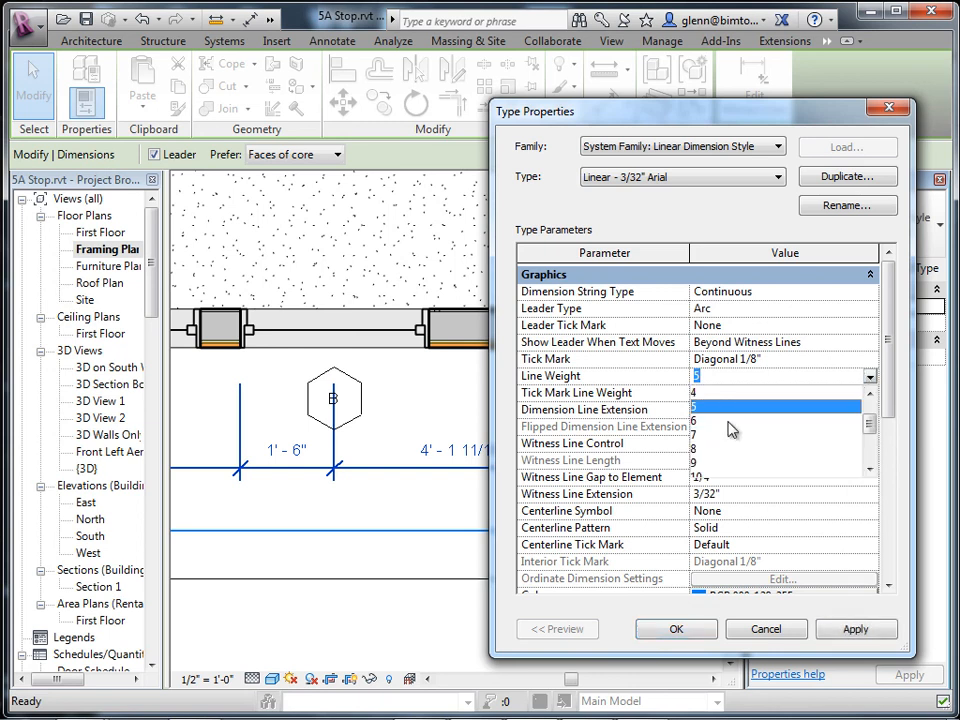
left_click(697, 466)
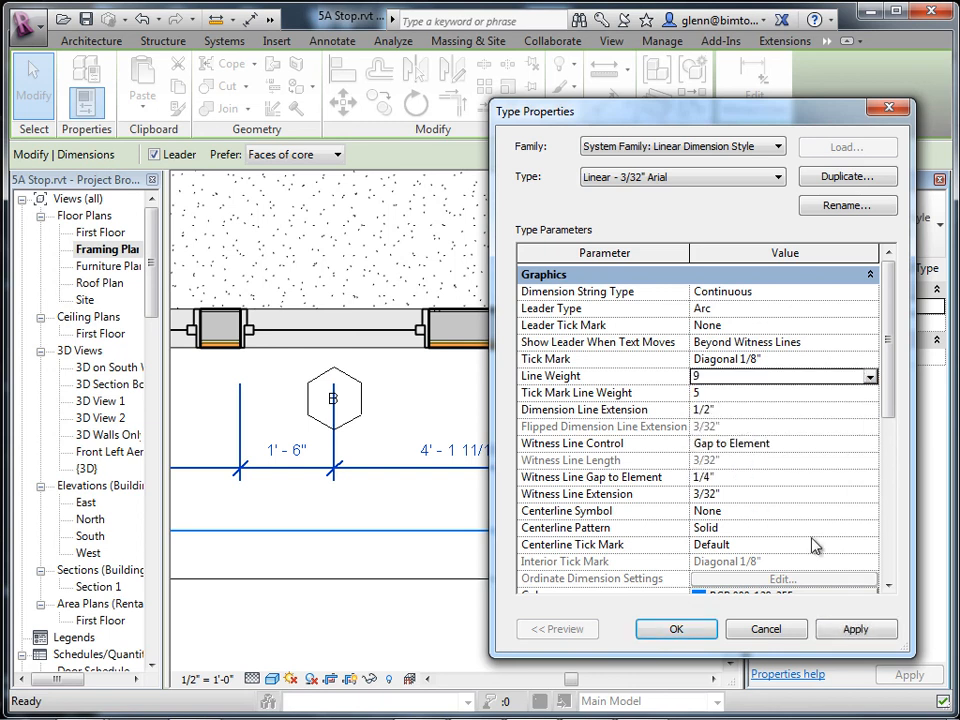
left_click(877, 630)
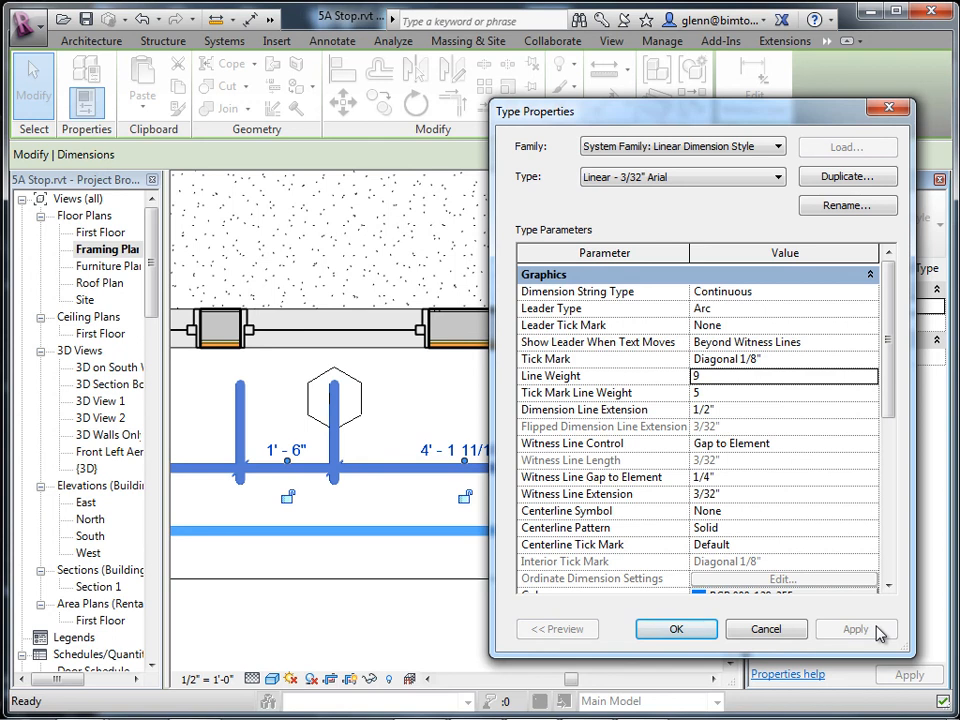
Set the dimension type's Line Weight to 5 and apply it
left_click(722, 378)
type("5")
left_click(862, 630)
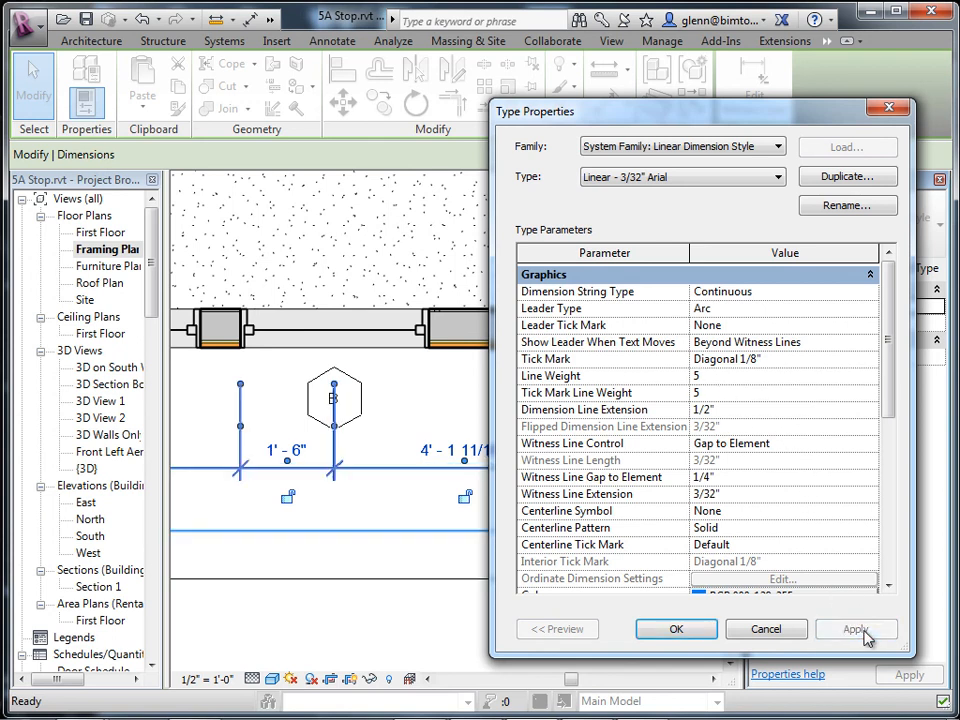
Set the dimension type's Tick Mark Line Weight to 9 and apply it
left_click(728, 392)
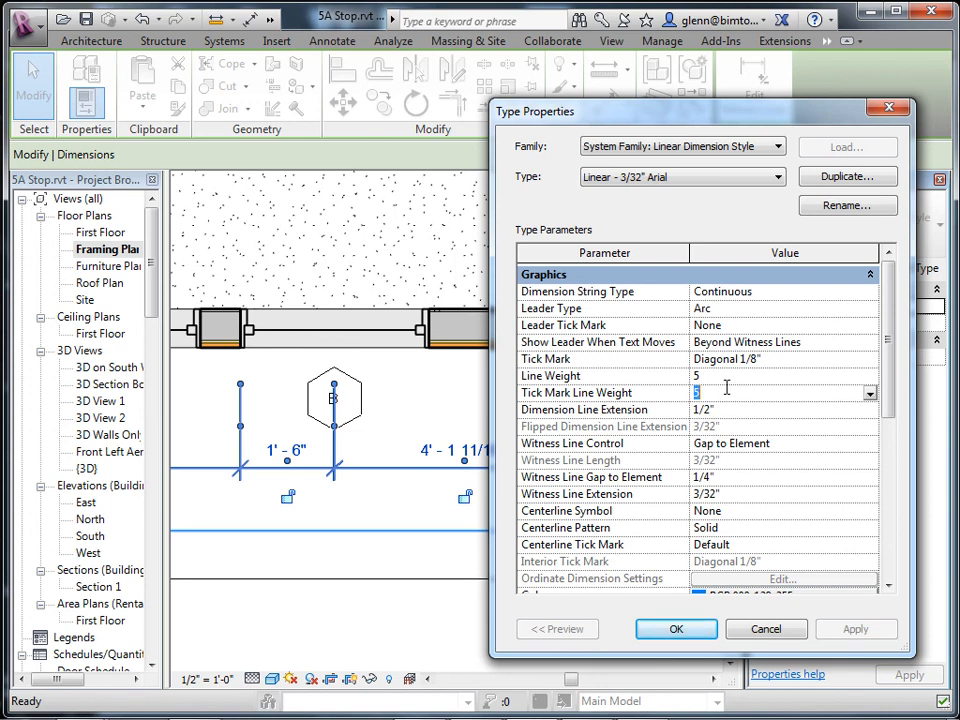
type("9")
left_click(843, 632)
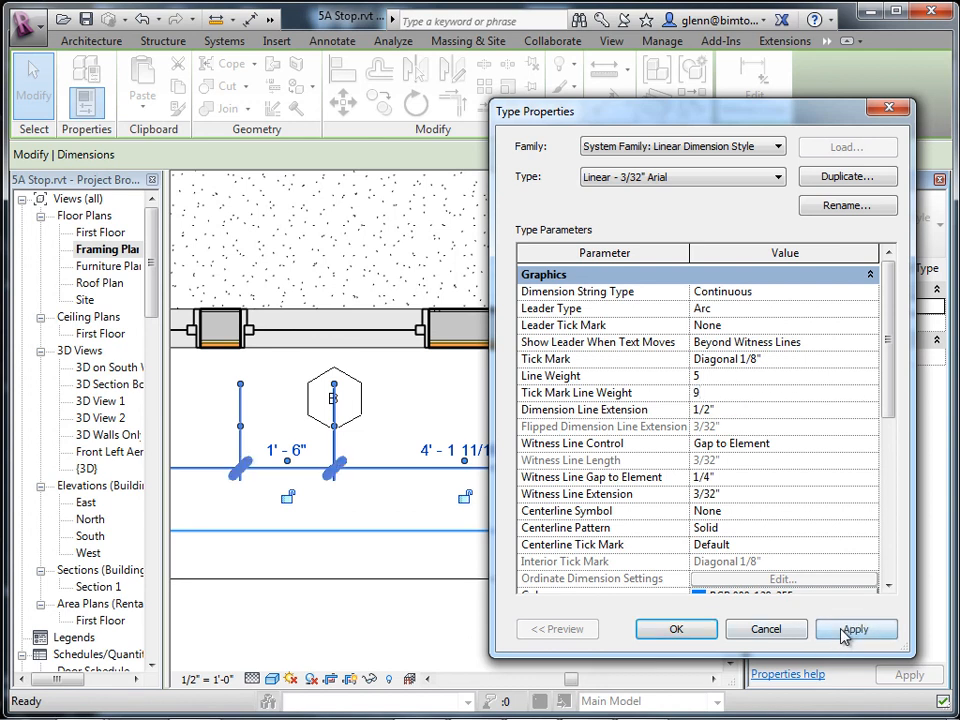
Apply a Tick Mark Line Weight of 5, close the type properties, and deselect the dimension string
left_click(733, 394)
double_click(734, 392)
type("5")
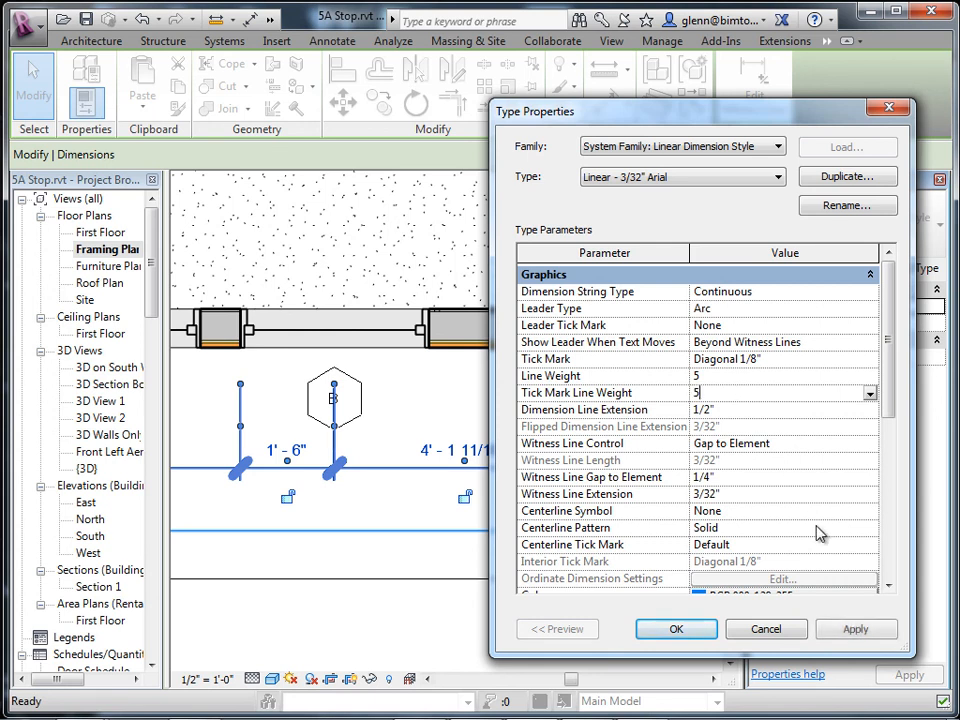
left_click(853, 628)
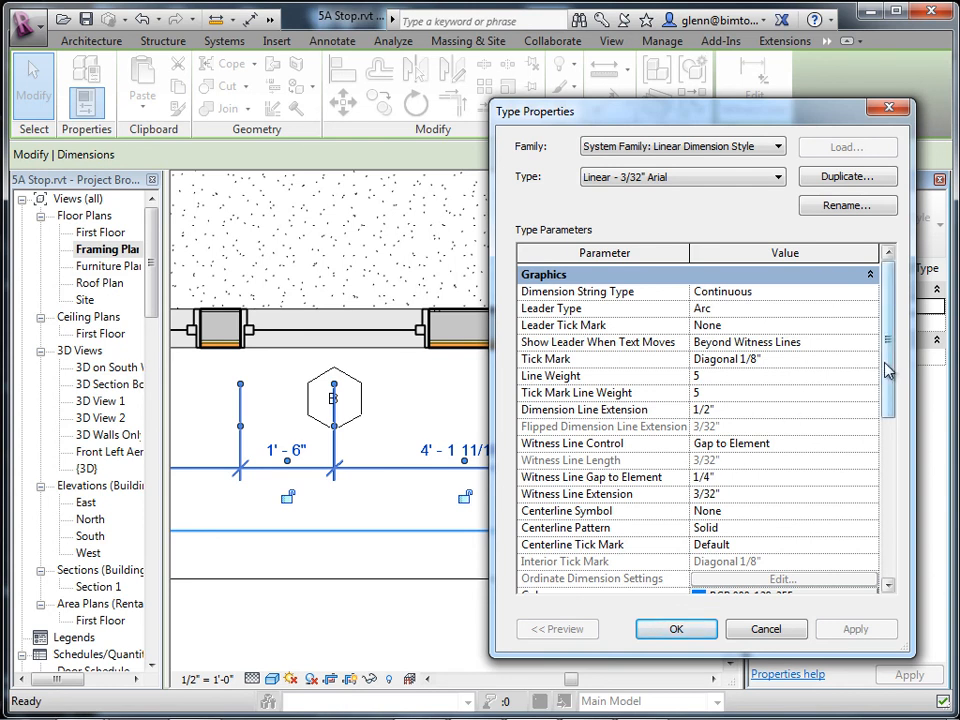
left_click_drag(894, 339, 903, 545)
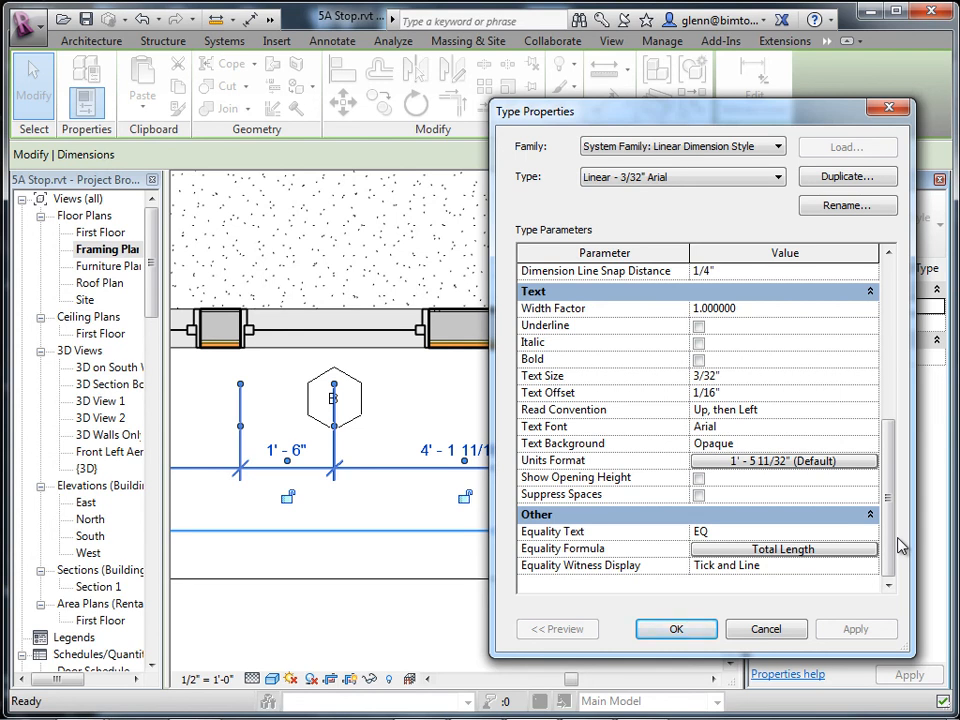
left_click(741, 625)
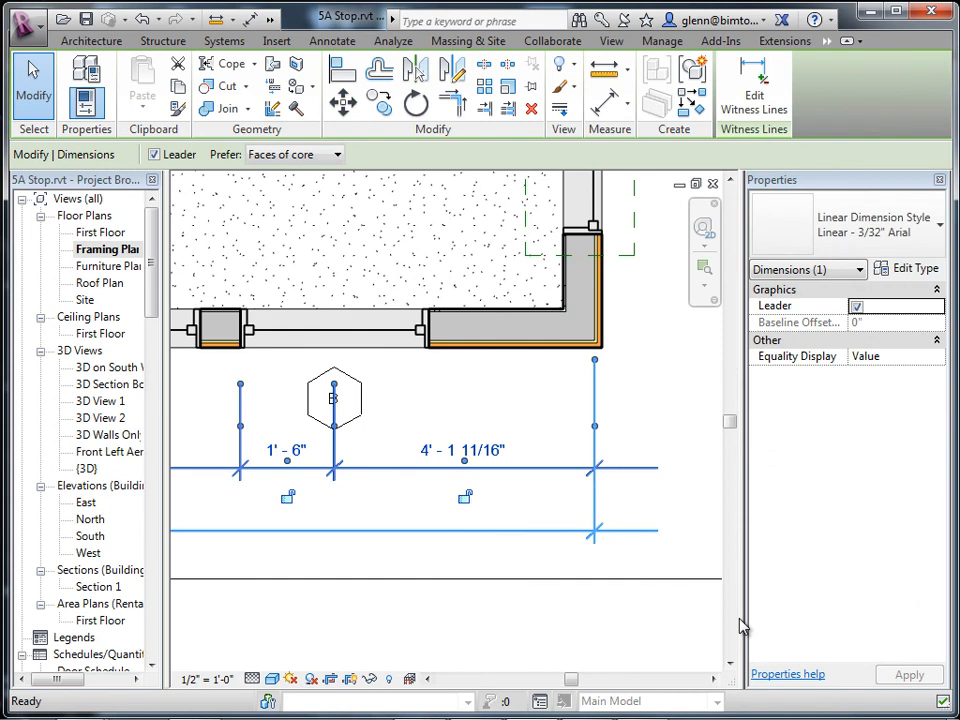
left_click(484, 574)
Change the overall building dimension below the window dimensions to the Filled Dot - 3/32" Arial type and deselect it
scroll(484, 578, "down", 2)
scroll(483, 570, "down", 2)
middle_click_drag(506, 583, 648, 574)
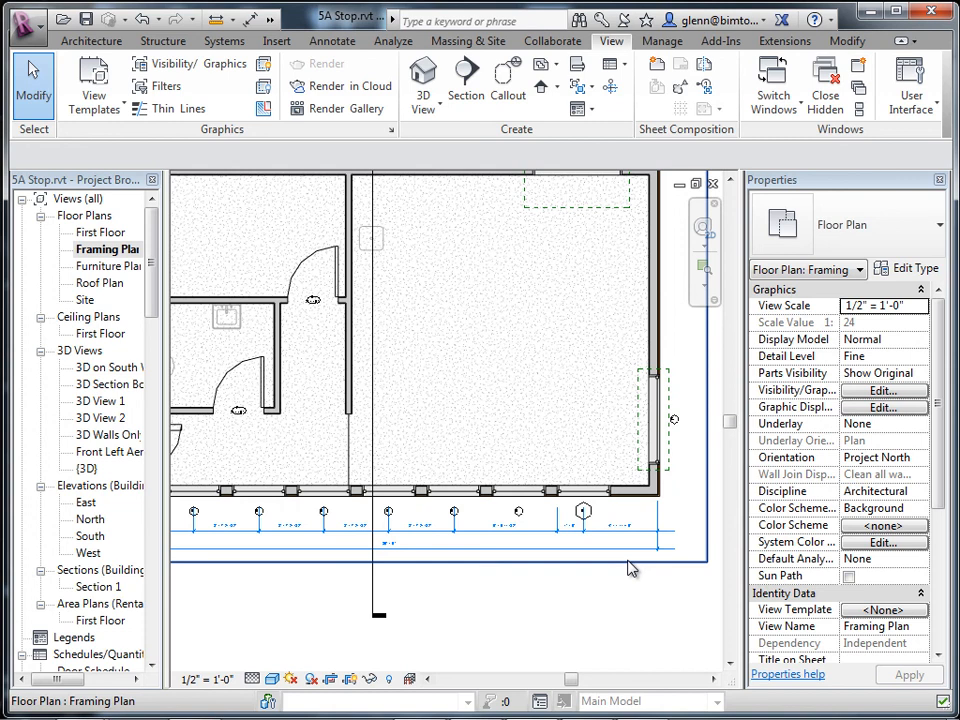
left_click(508, 556)
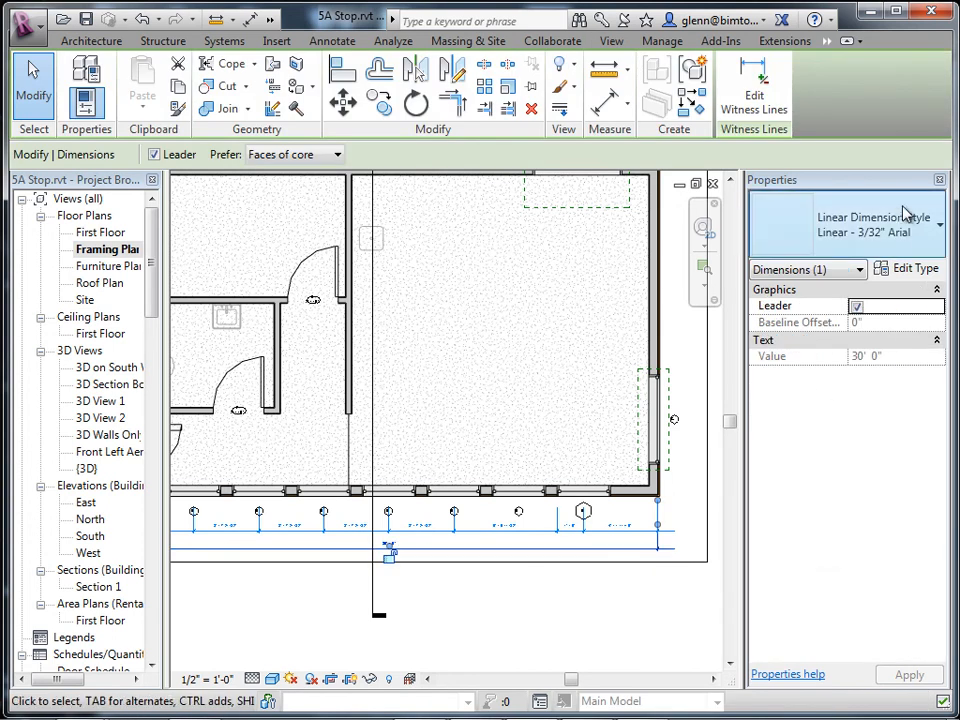
left_click(904, 228)
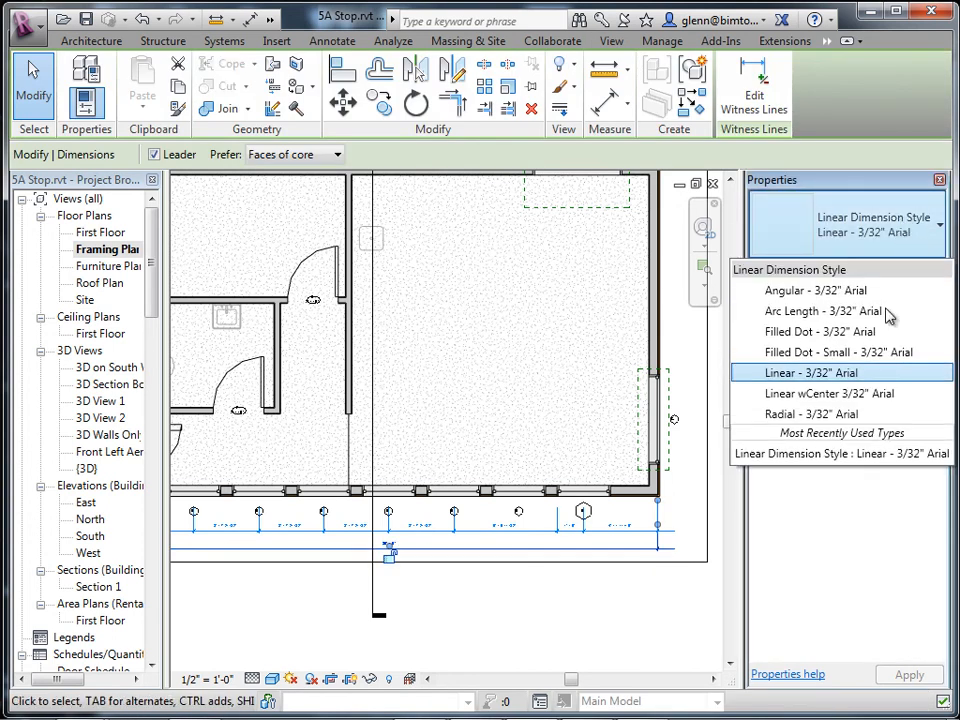
left_click(898, 561)
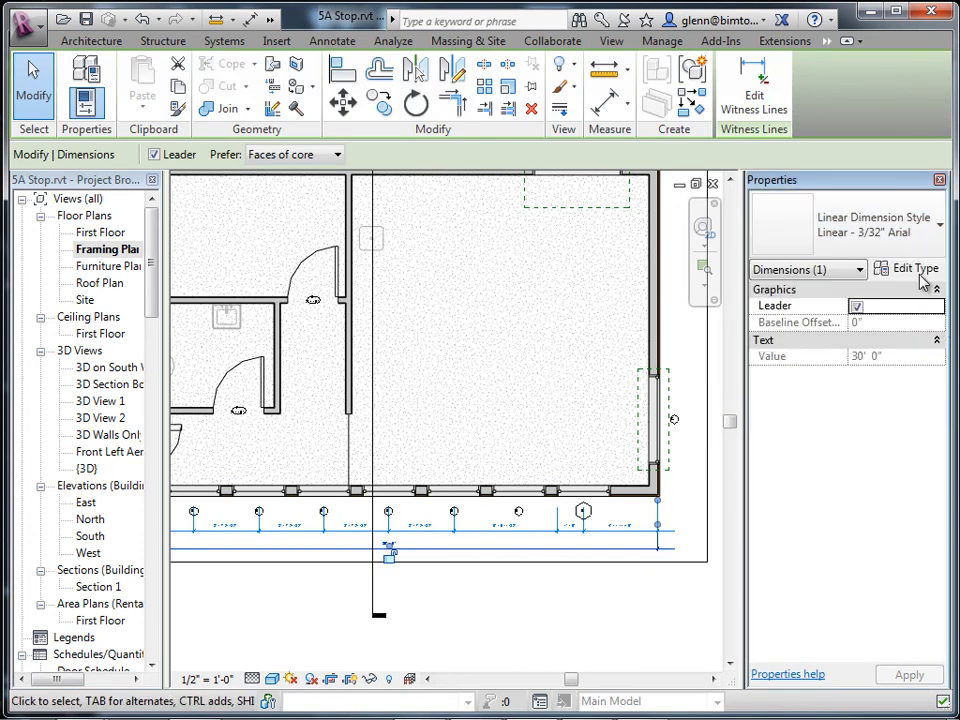
left_click(932, 222)
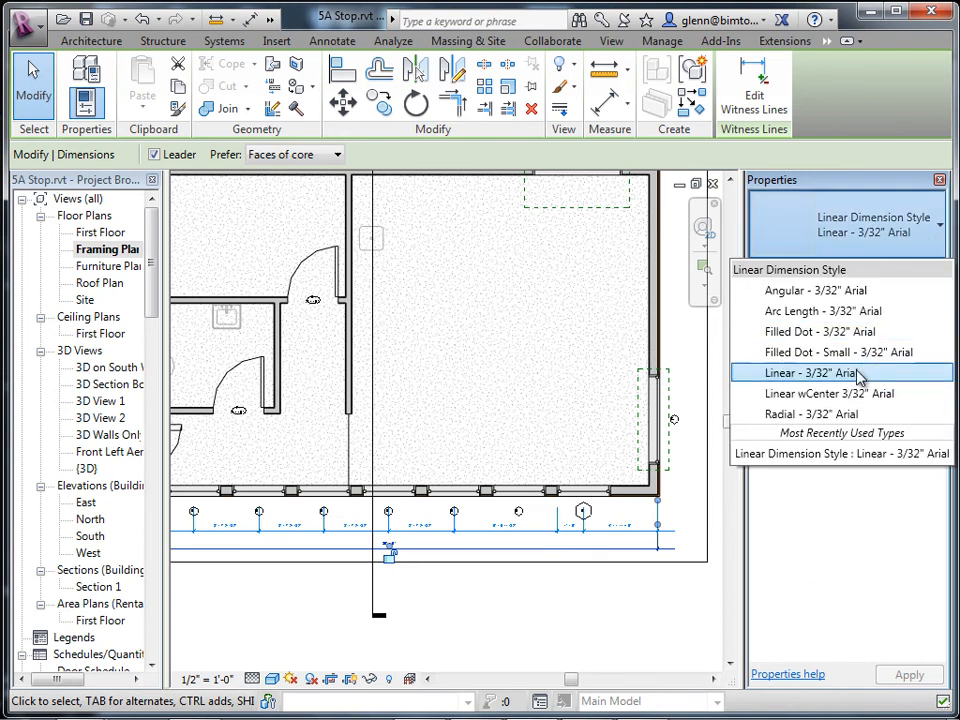
left_click(822, 331)
scroll(634, 568, "up", 2)
scroll(634, 567, "up", 2)
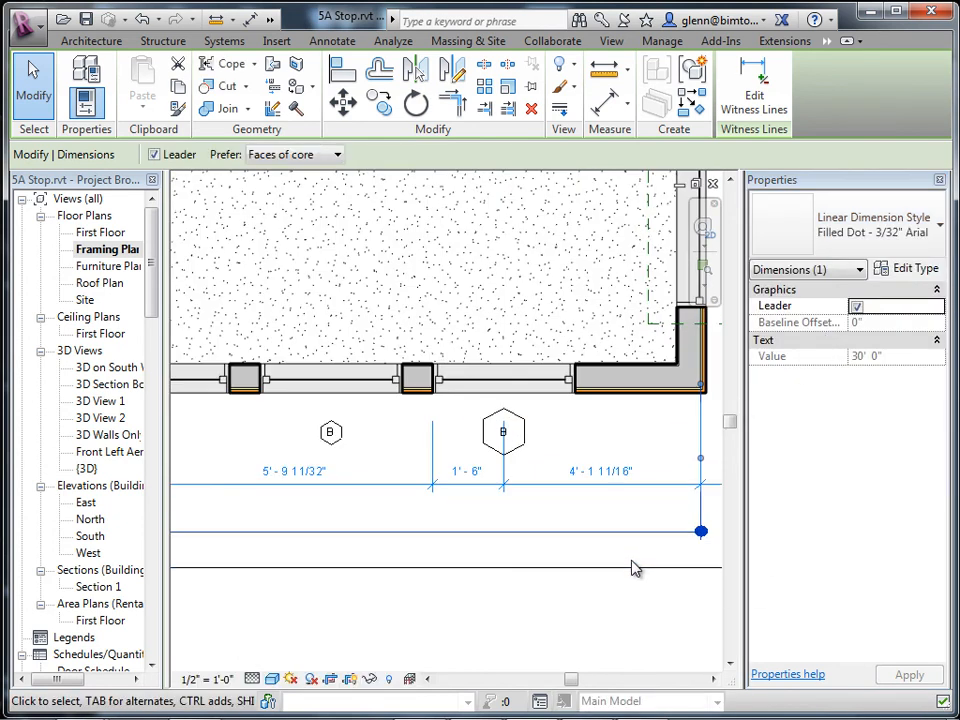
left_click(630, 569)
Change the window dimension string to the Filled Dot - 3/32" Arial type and deselect it
scroll(560, 603, "down", 1)
middle_click_drag(557, 601, 677, 557)
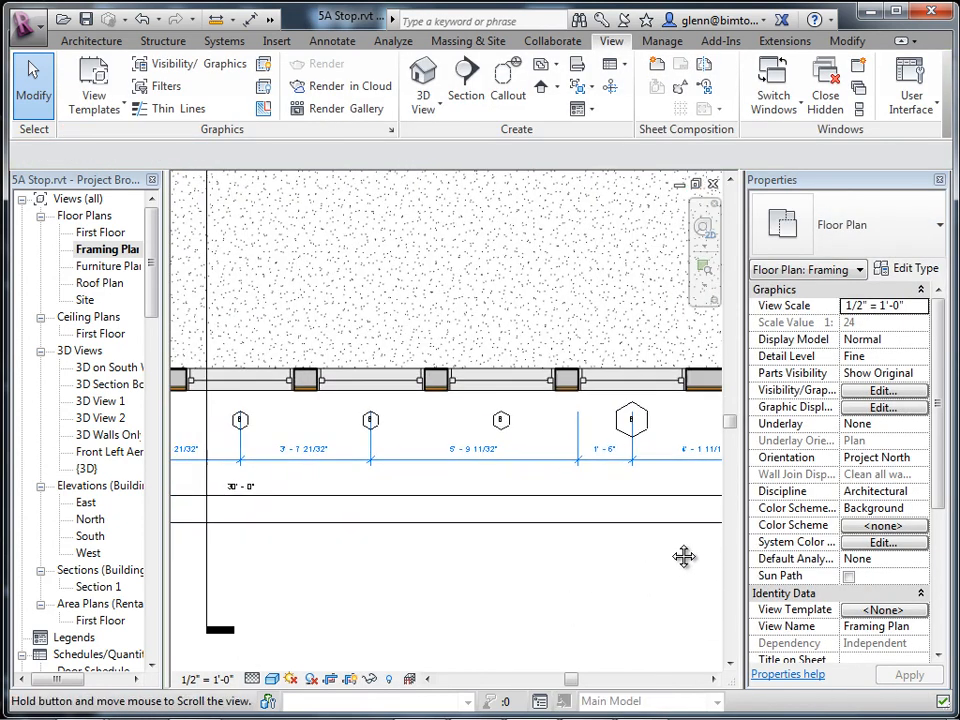
left_click(497, 467)
left_click(937, 226)
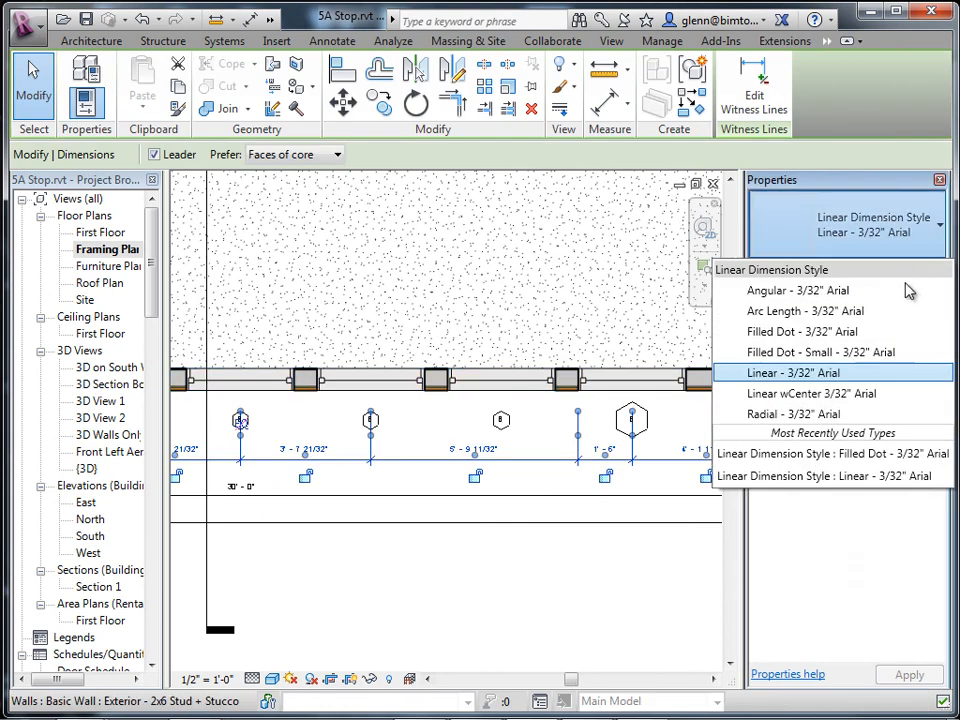
left_click(825, 332)
left_click(566, 531)
scroll(563, 536, "up", 2)
scroll(561, 534, "down", 5)
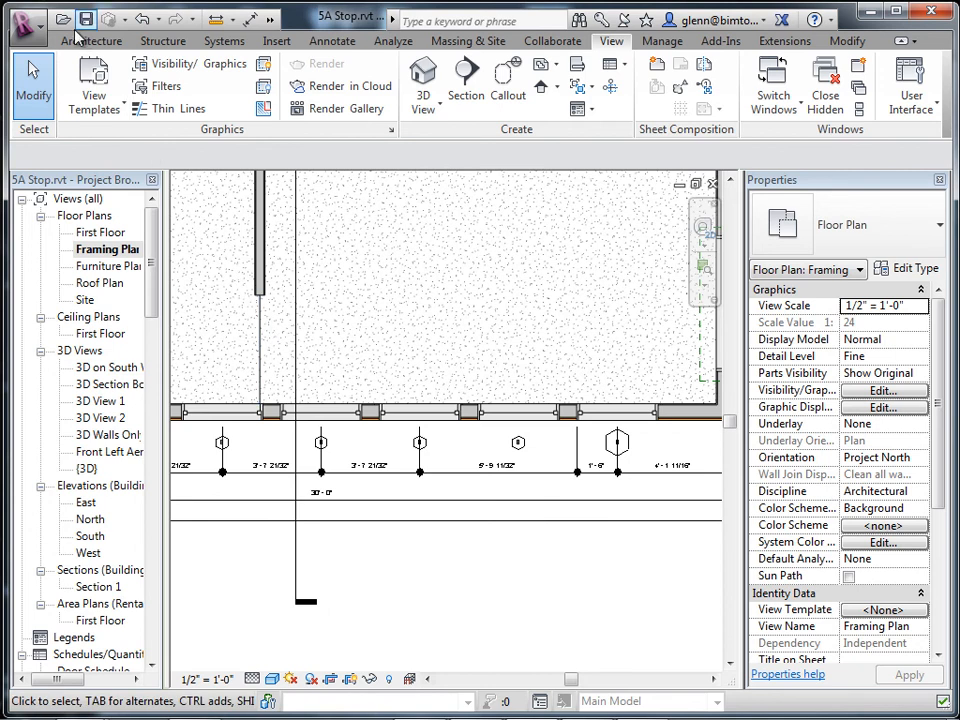
Create a new project from the Architectural Template
left_click(44, 37)
left_click(60, 93)
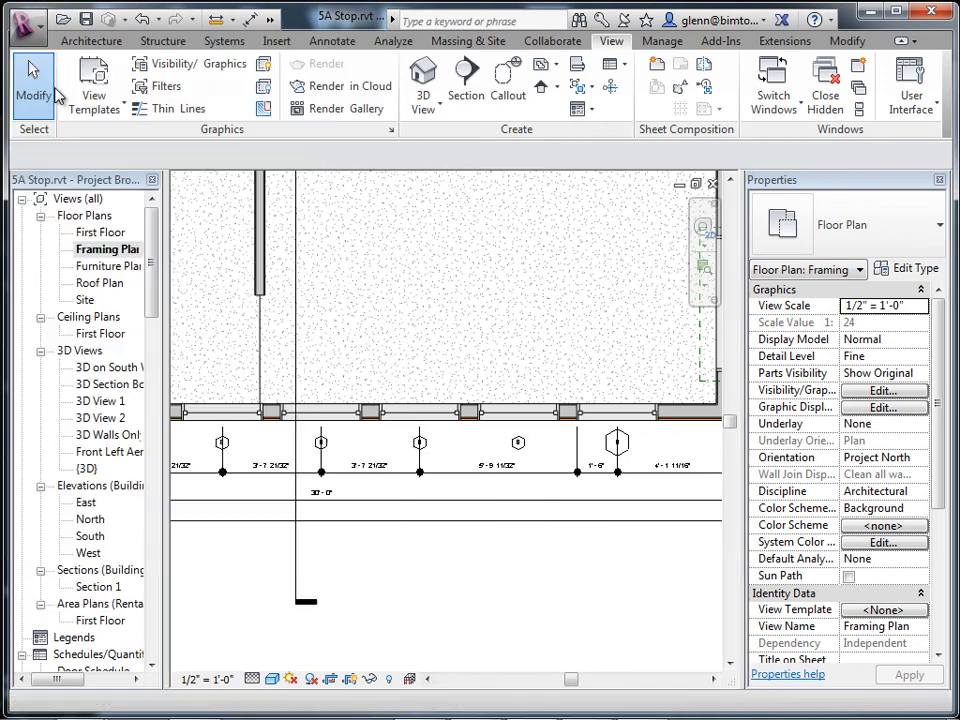
left_click(386, 332)
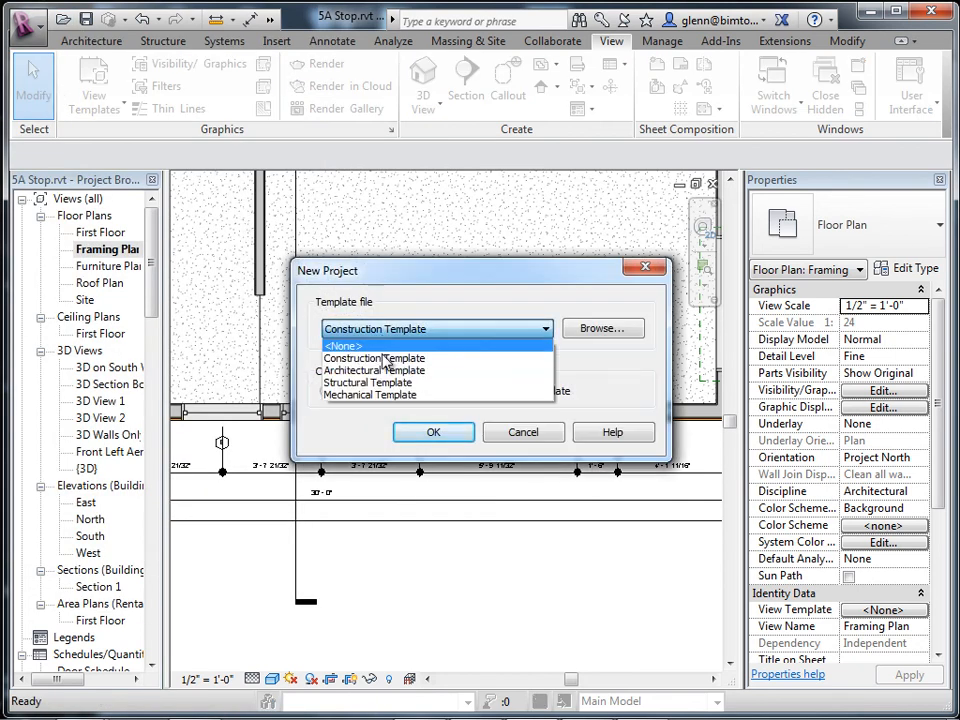
left_click(383, 371)
left_click(433, 431)
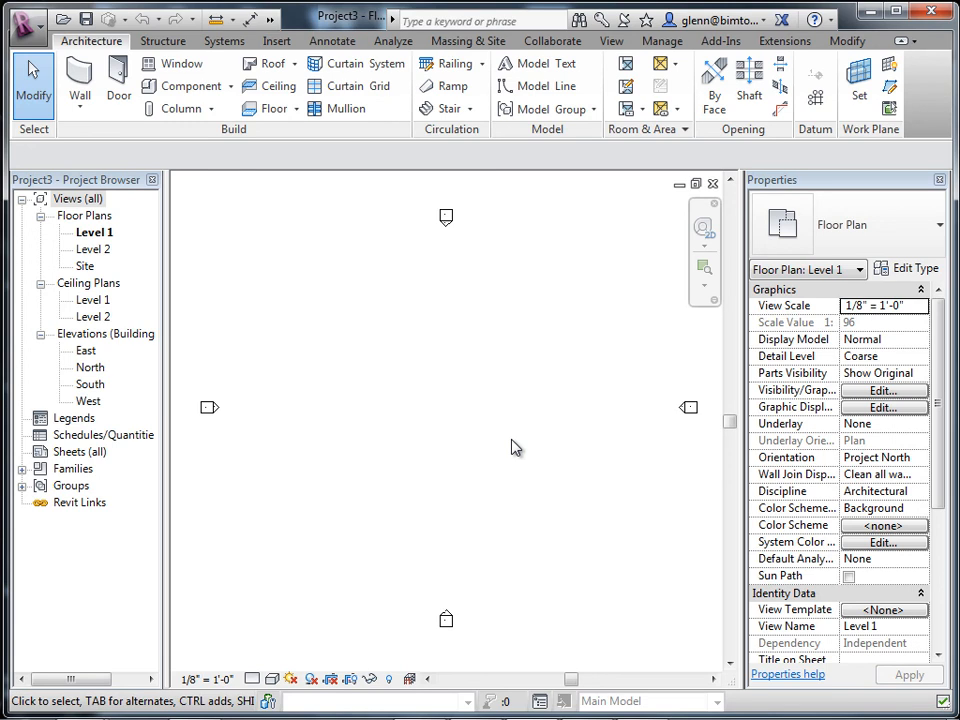
Open the South elevation and set the elevation of Level 2 to 14'
double_click(90, 388)
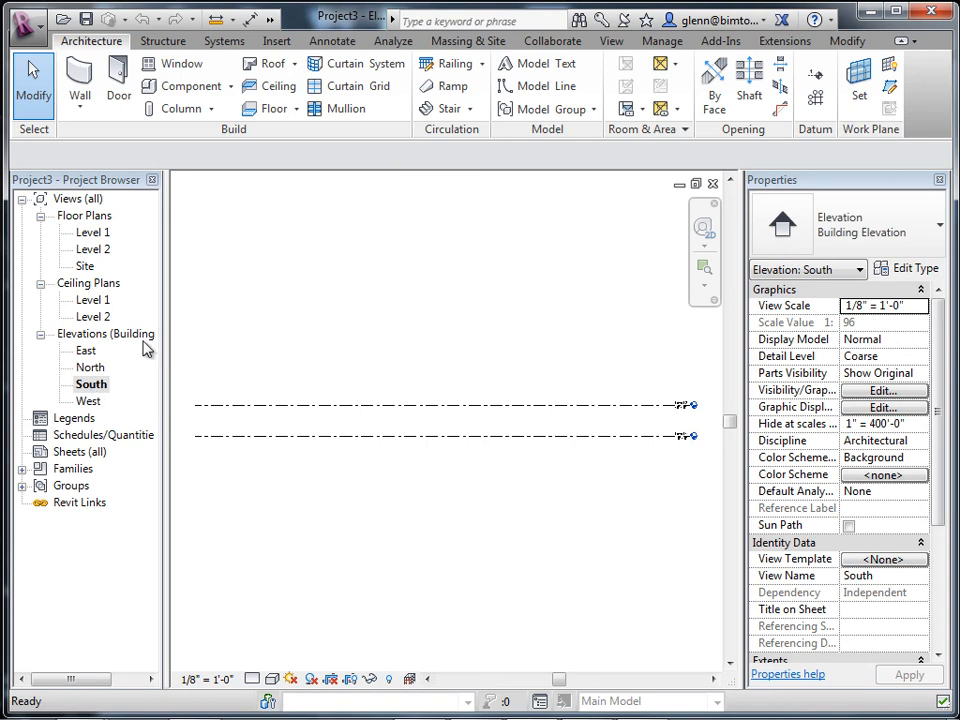
scroll(617, 490, "up", 1)
middle_click_drag(617, 490, 476, 583)
scroll(465, 572, "up", 3)
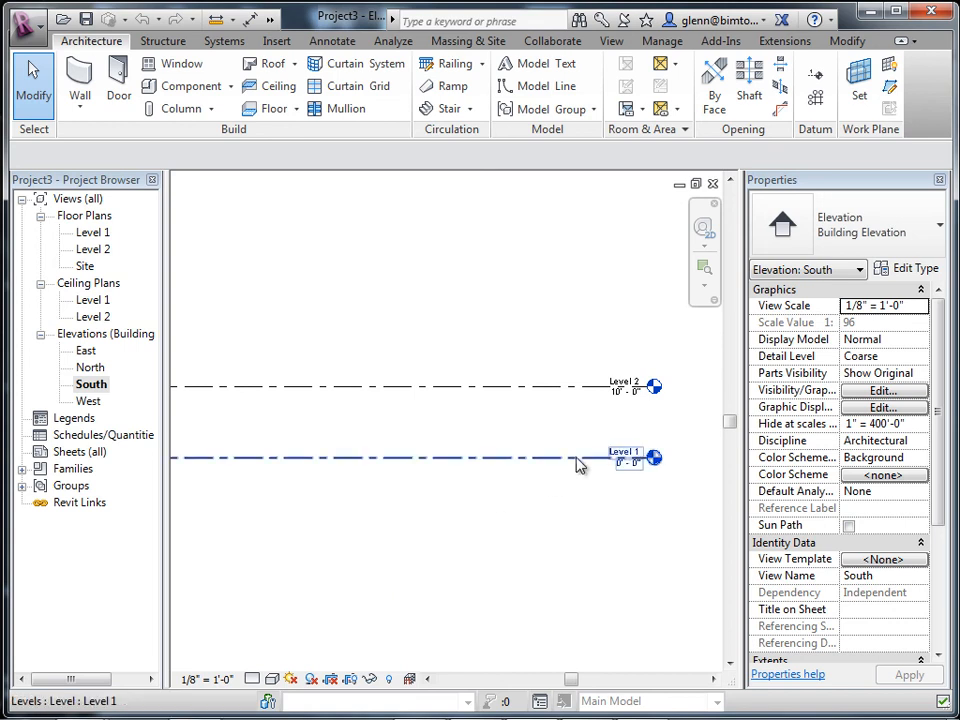
scroll(577, 459, "up", 1)
middle_click_drag(583, 471, 512, 530)
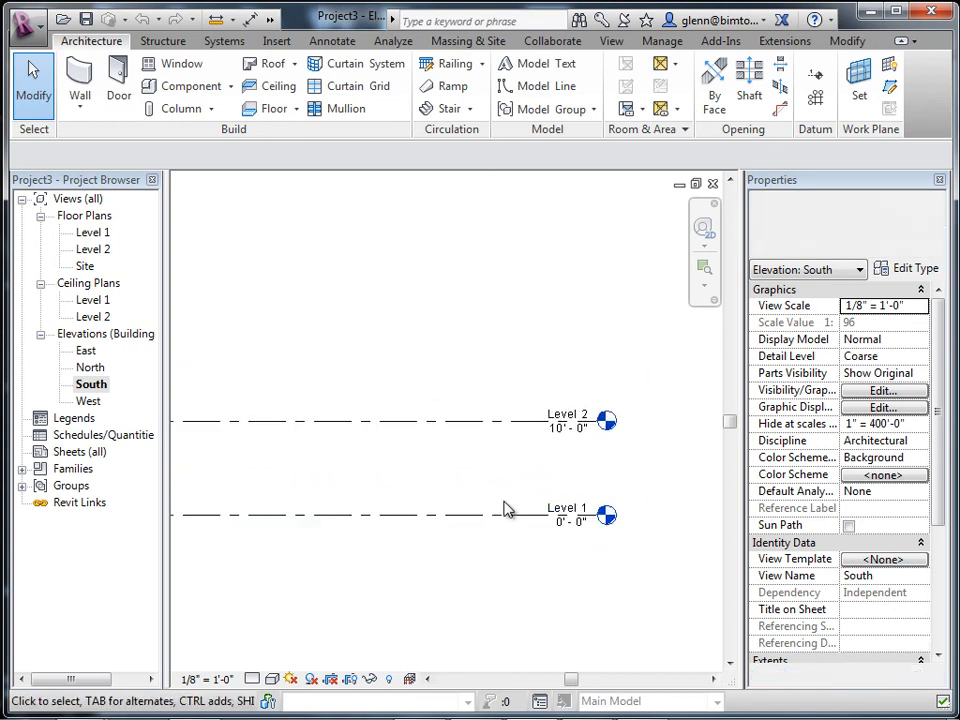
left_click(568, 443)
left_click(568, 432)
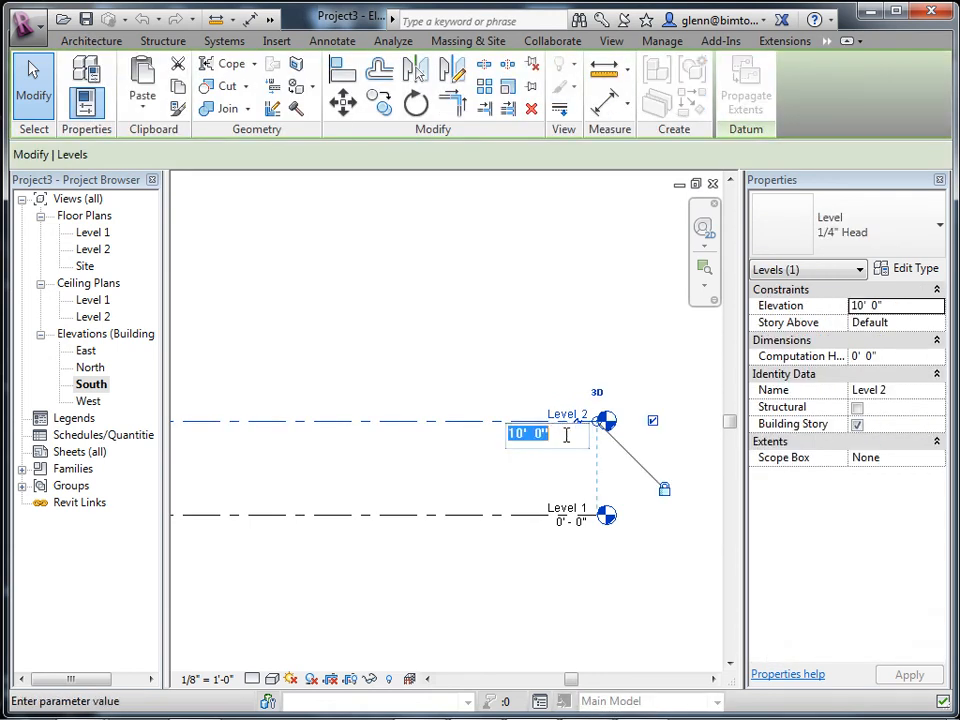
type("14")
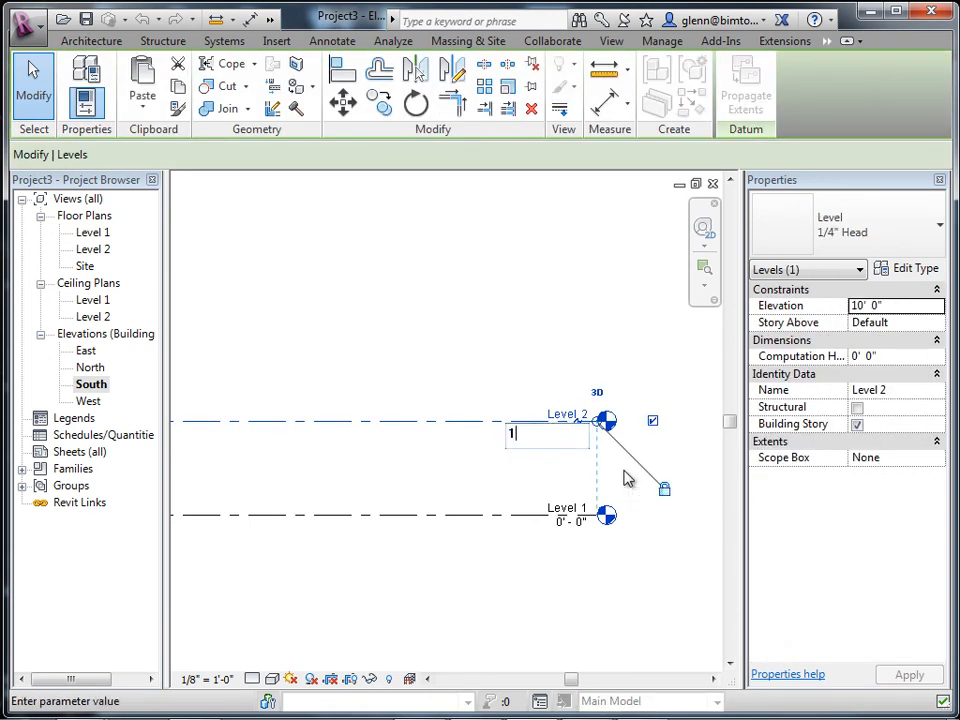
key("Return")
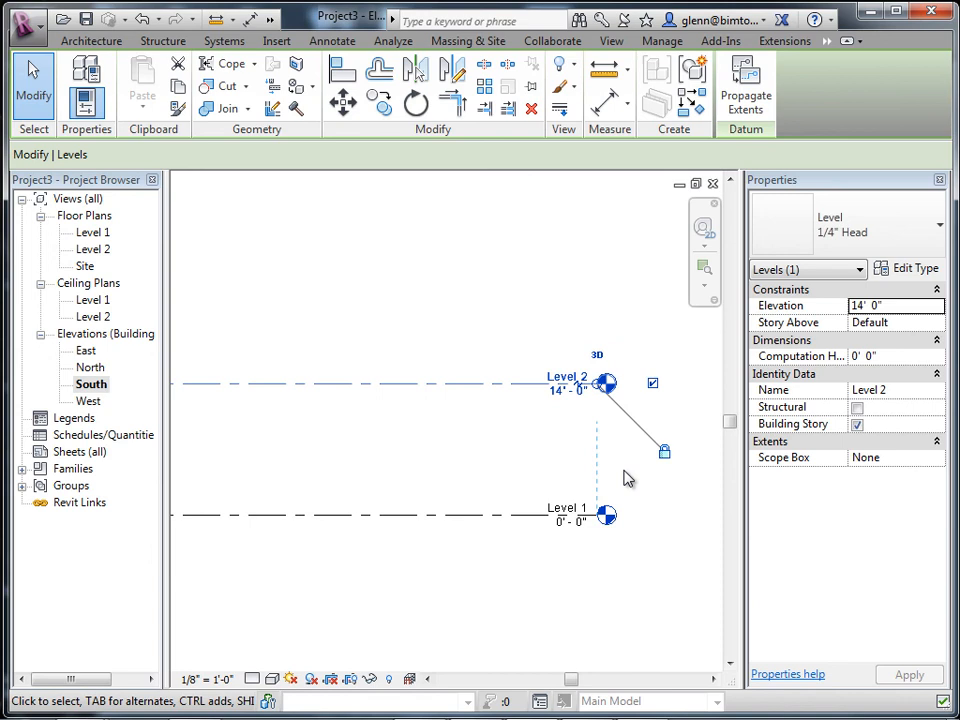
left_click(377, 652)
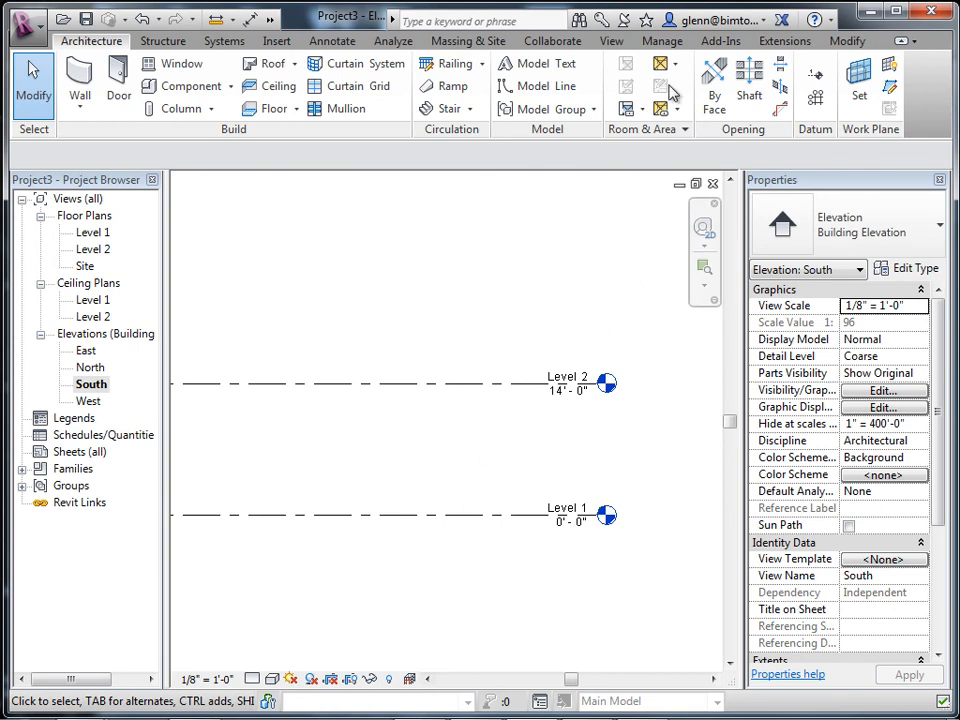
left_click(816, 78)
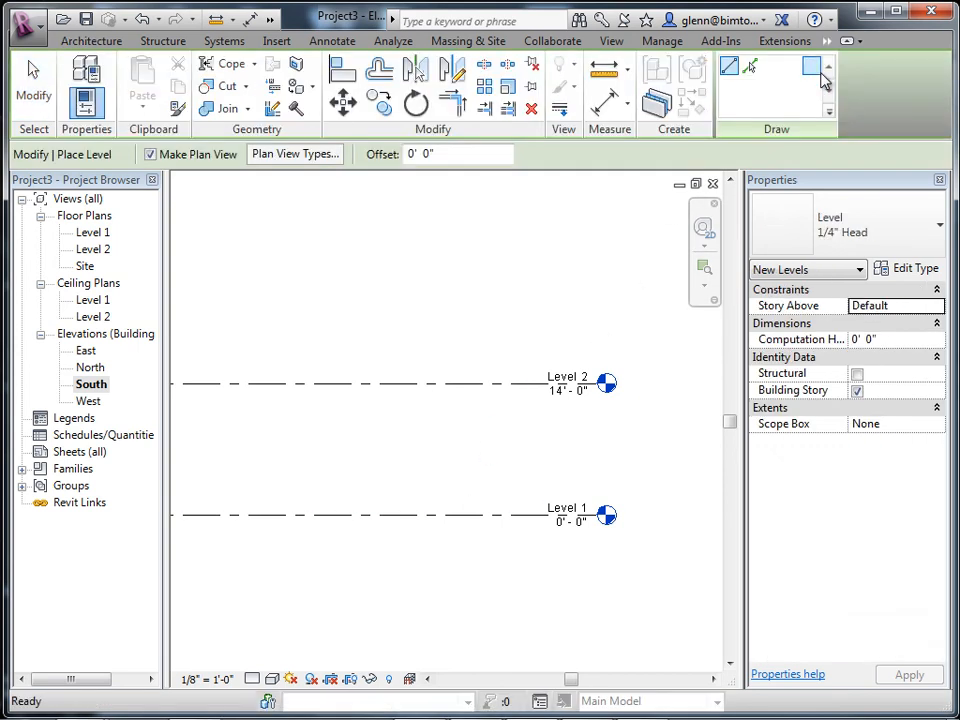
left_click(93, 41)
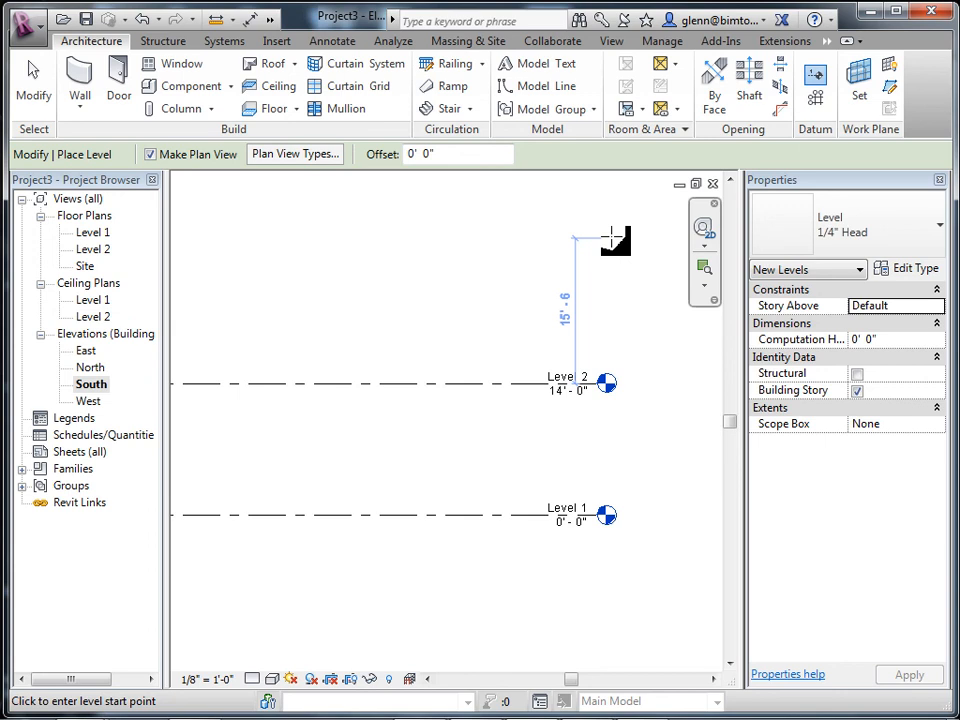
key("Escape")
key("Escape")
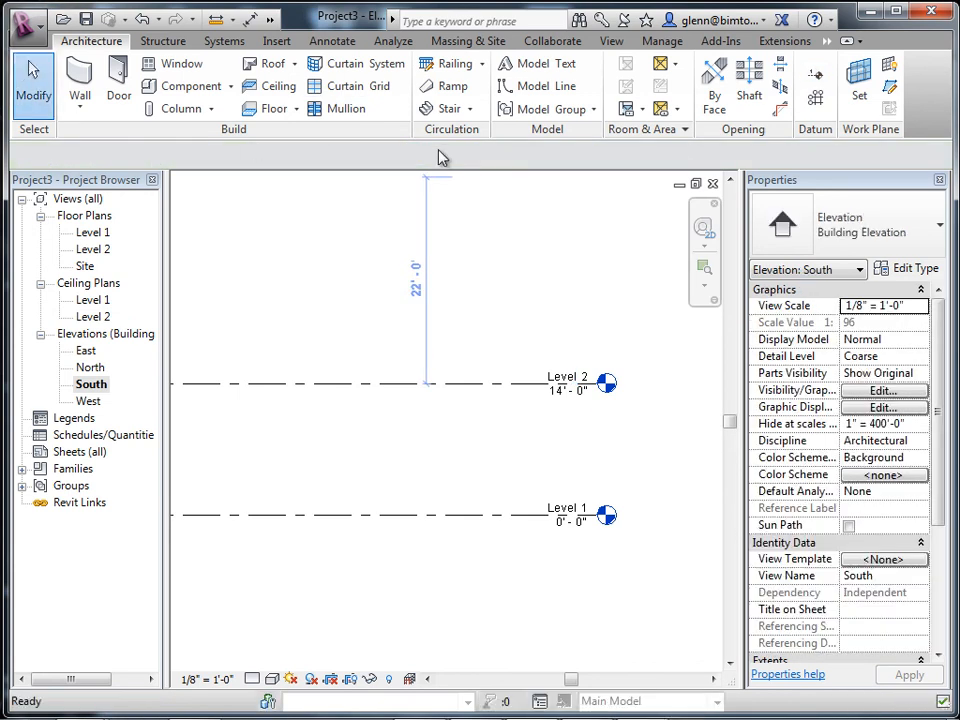
Add a level above Level 2 by picking its line with a 14' offset
left_click(814, 79)
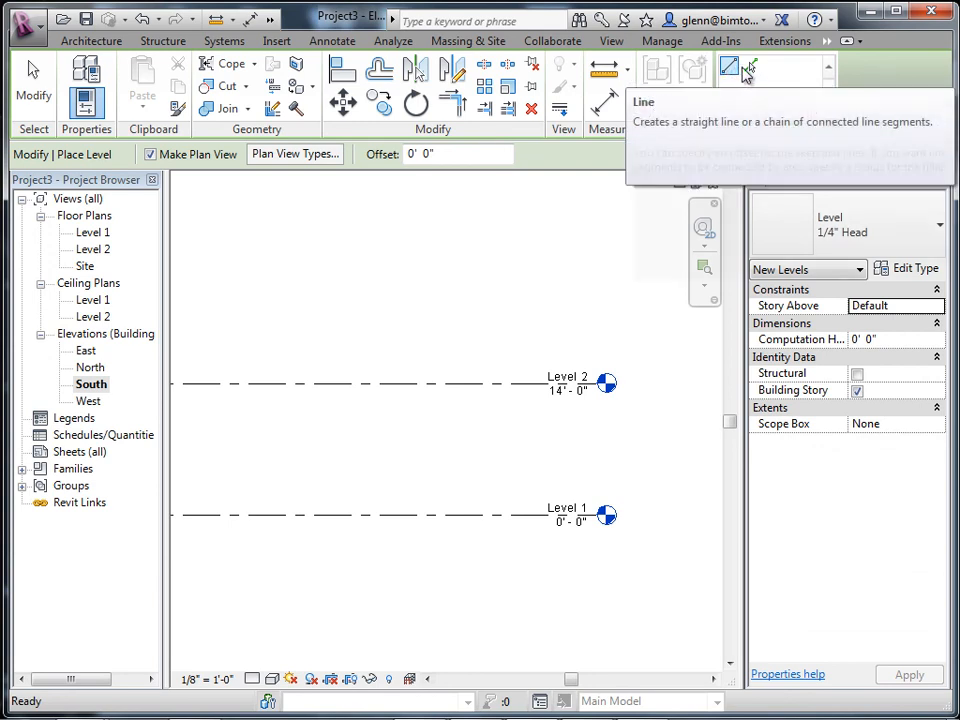
left_click(751, 72)
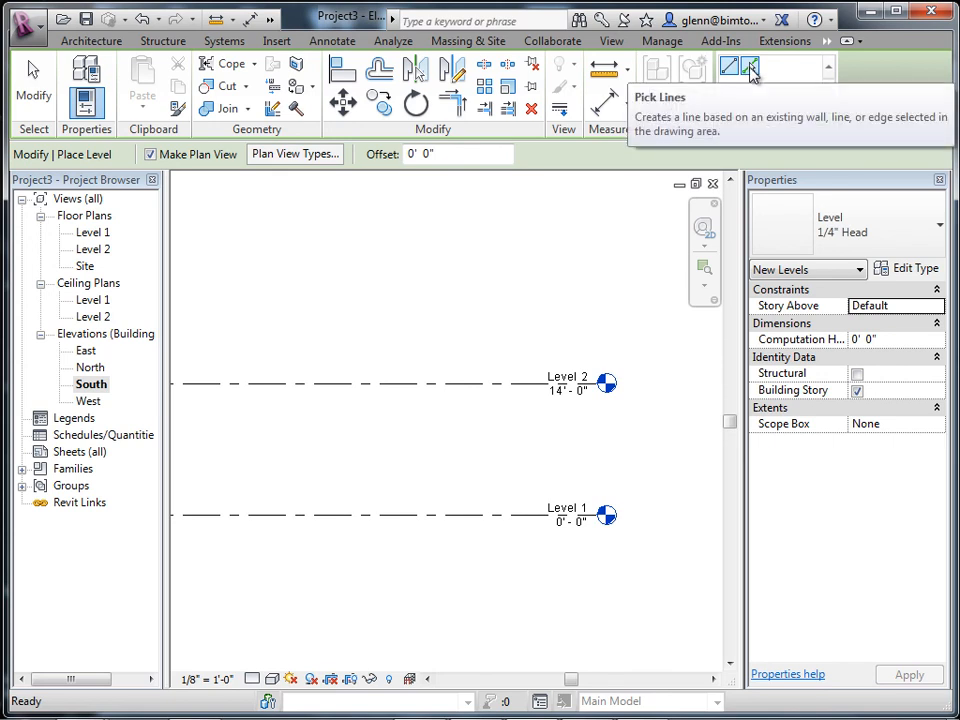
left_click(751, 72)
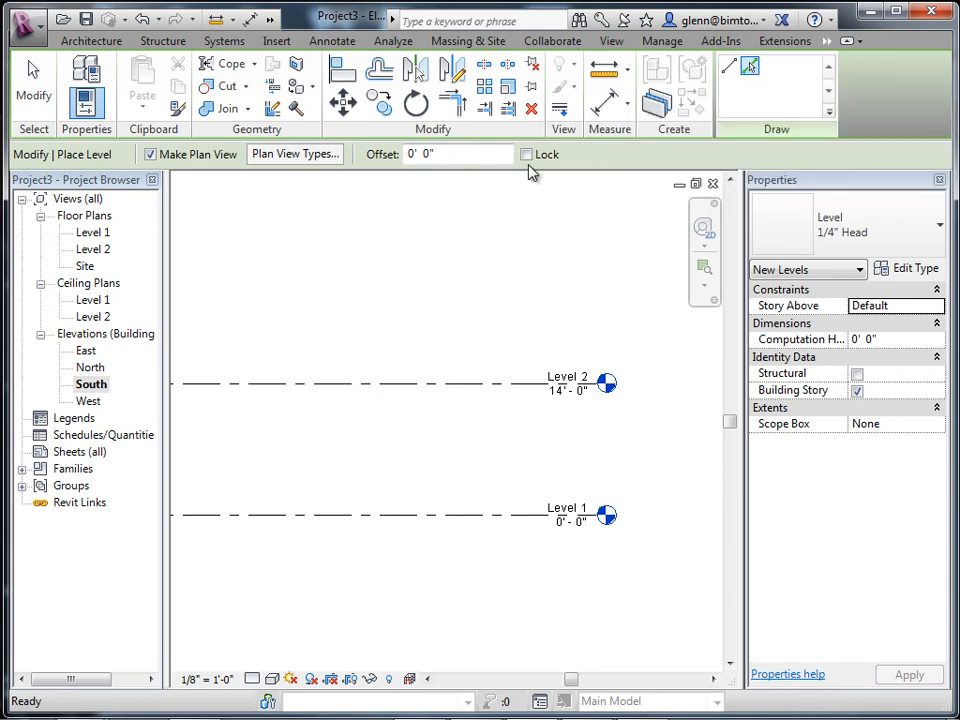
left_click_drag(437, 154, 385, 158)
type("14")
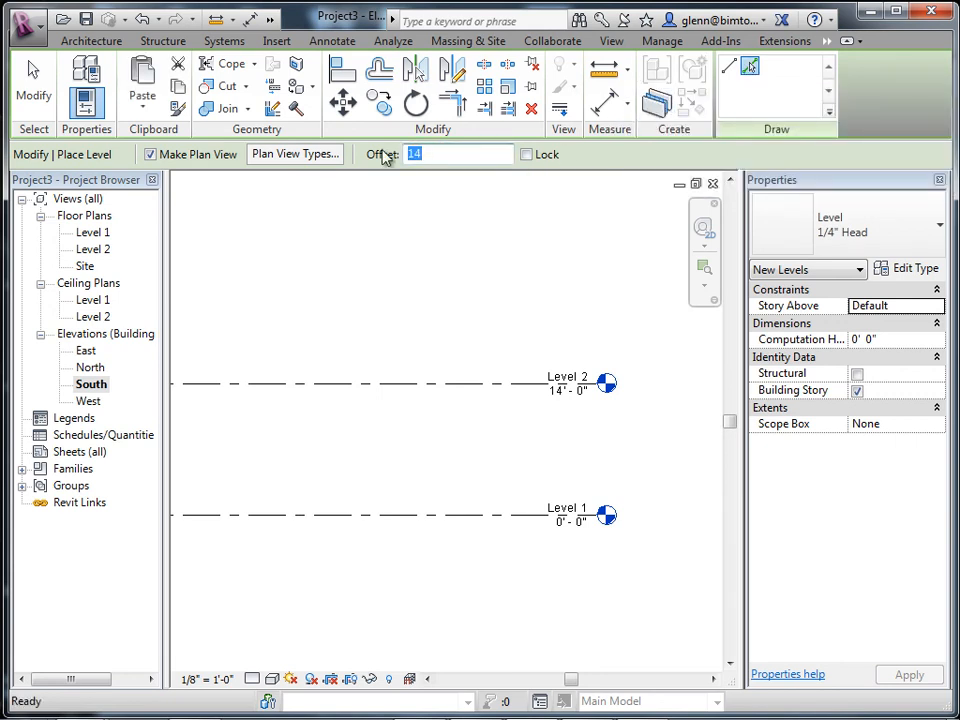
key("Return")
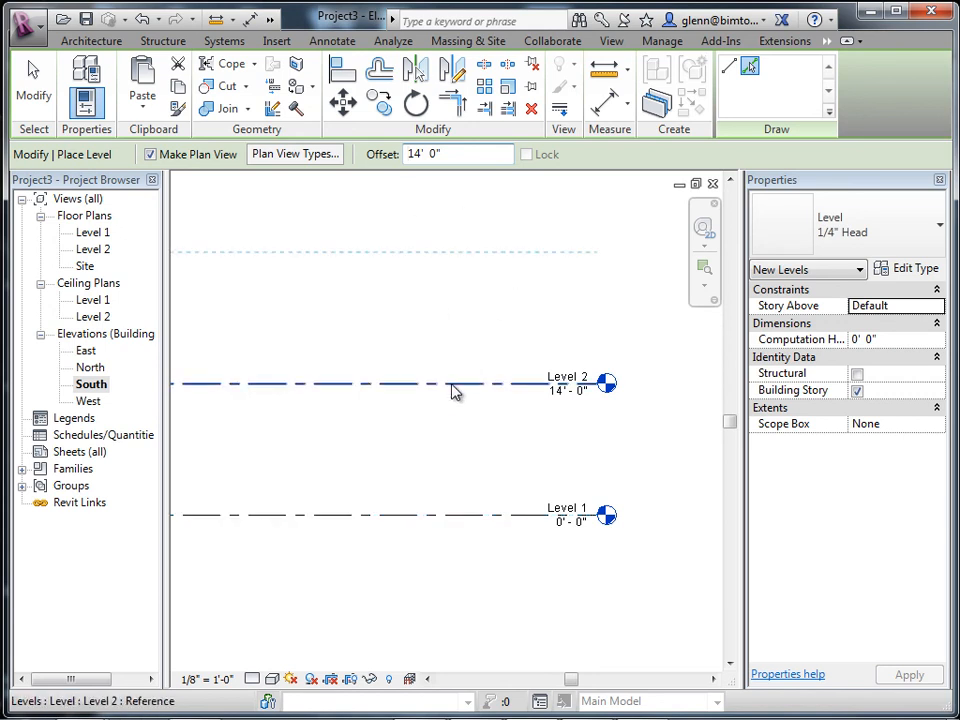
left_click(450, 390)
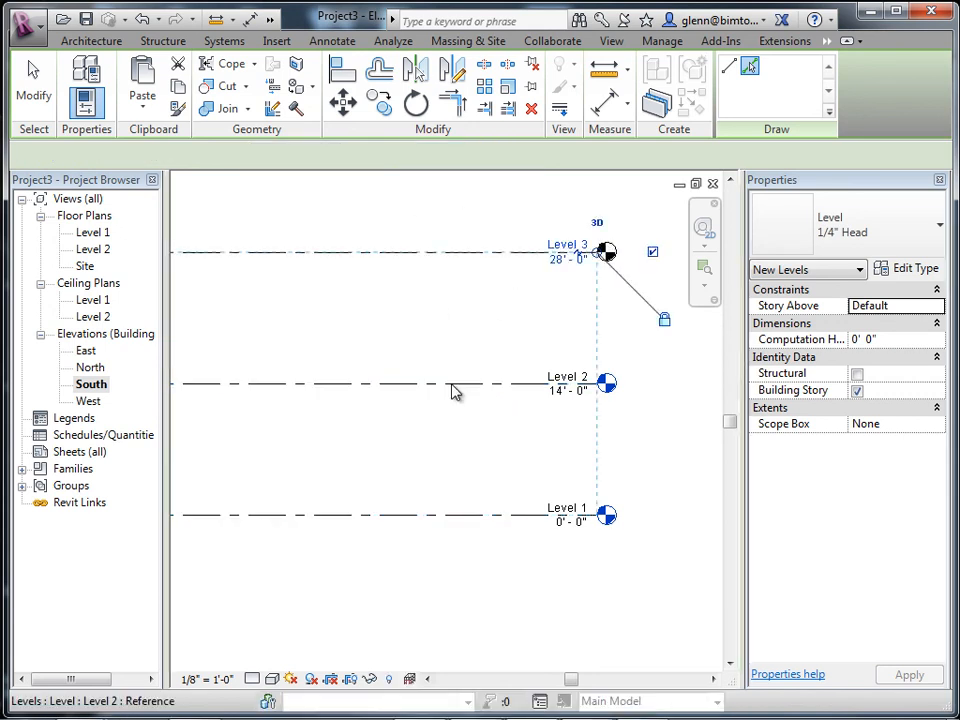
Add two more levels, each 14' above the current topmost level, and open the Level 1 floor plan
left_click(731, 181)
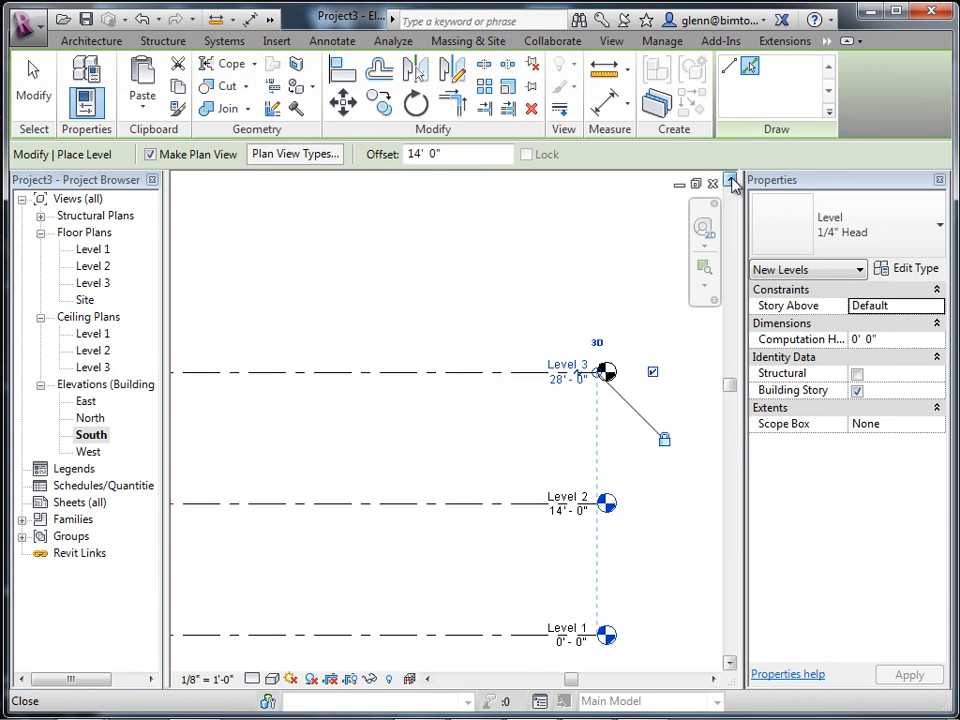
left_click(456, 372)
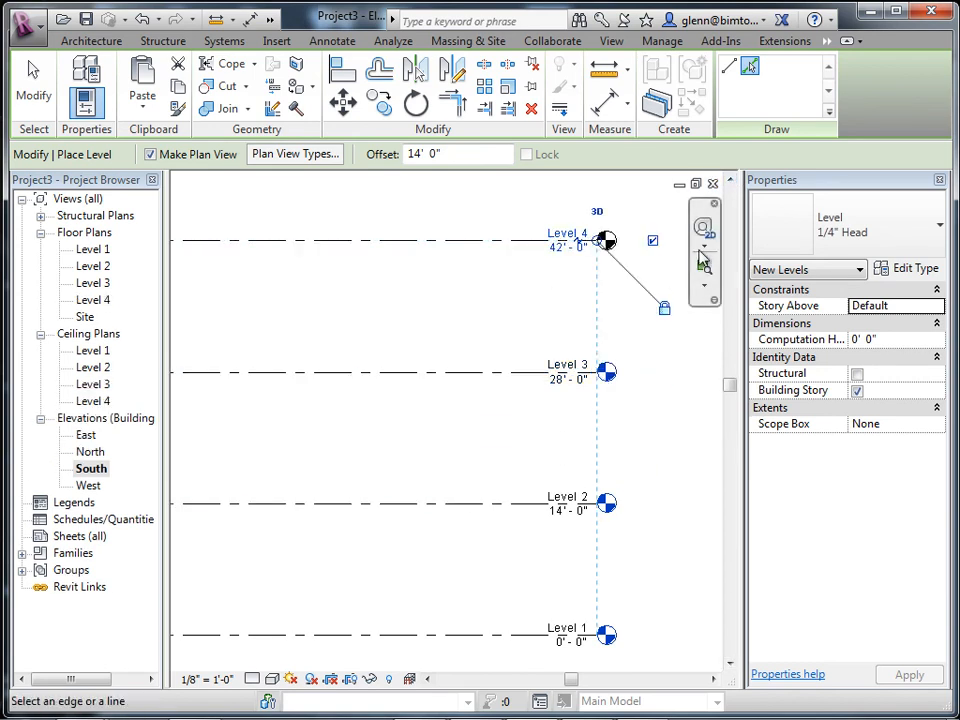
left_click(730, 183)
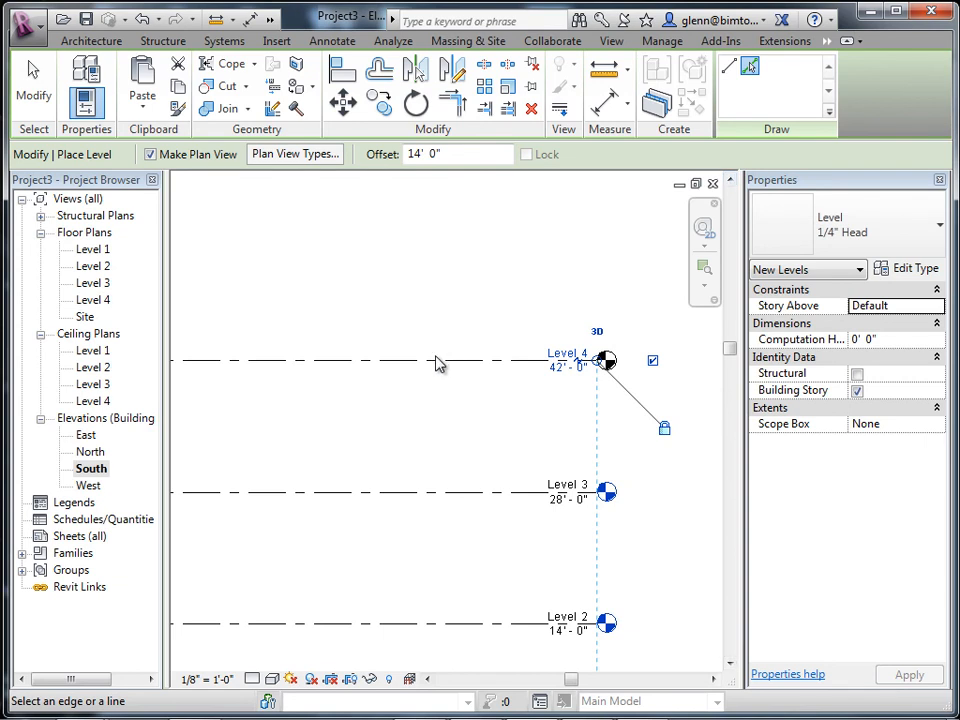
left_click(437, 362)
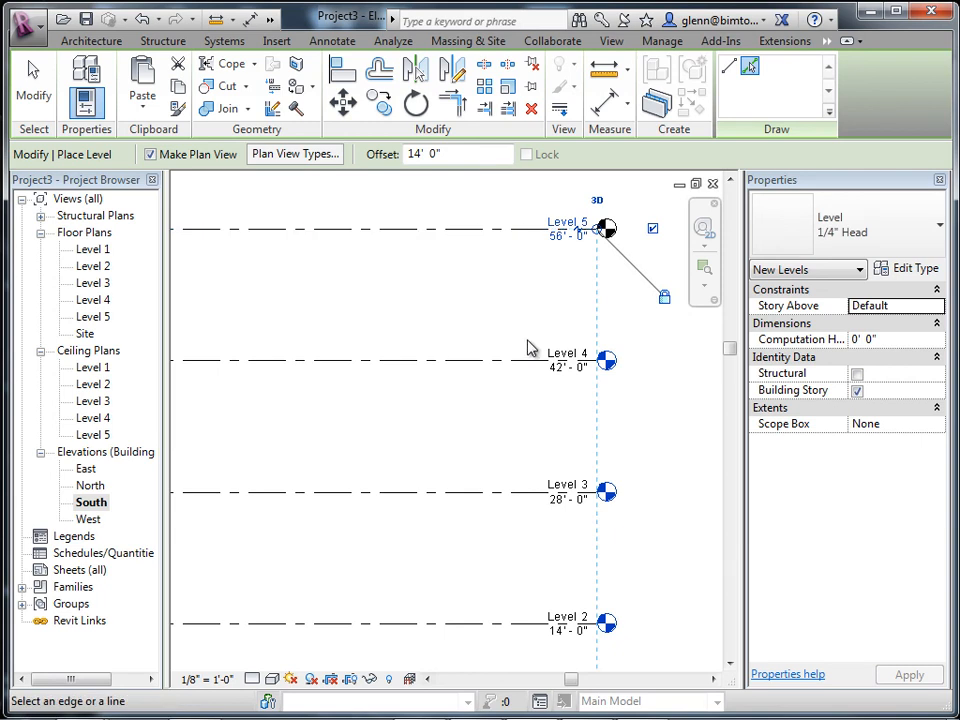
double_click(95, 250)
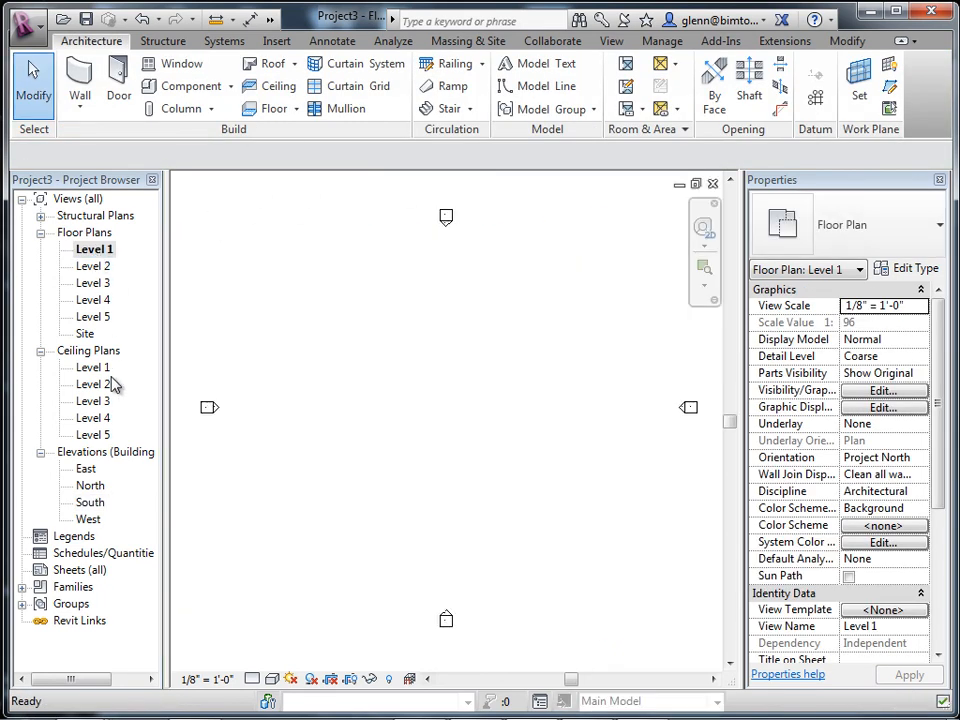
Return to the South elevation and rename Level 4 to Level 3B, renaming the corresponding views as well
double_click(101, 502)
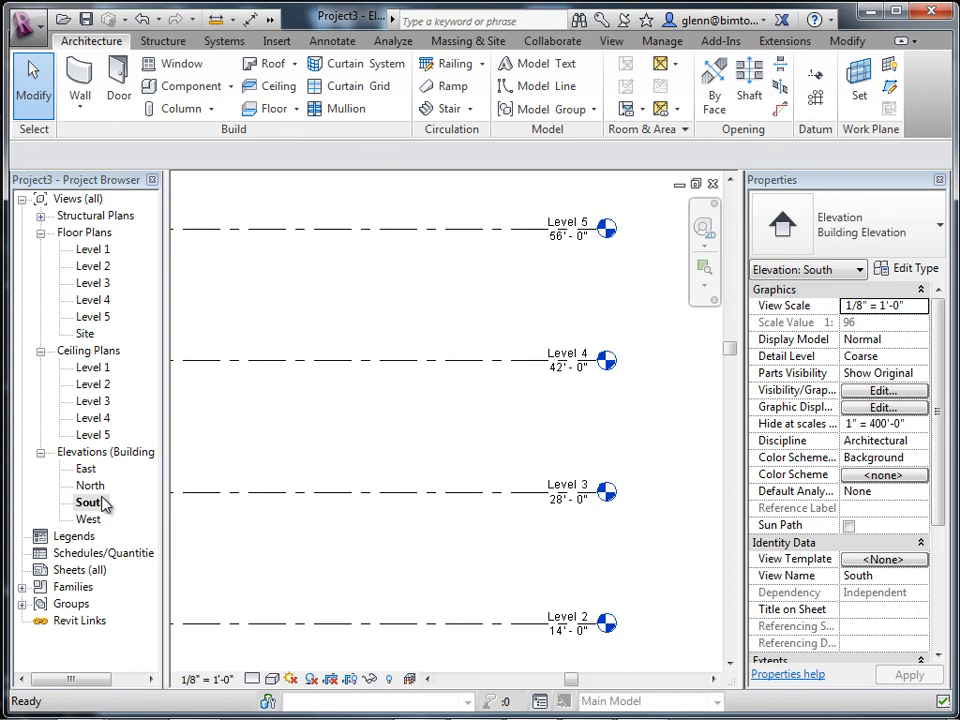
left_click(582, 360)
left_click(579, 352)
left_click(575, 350)
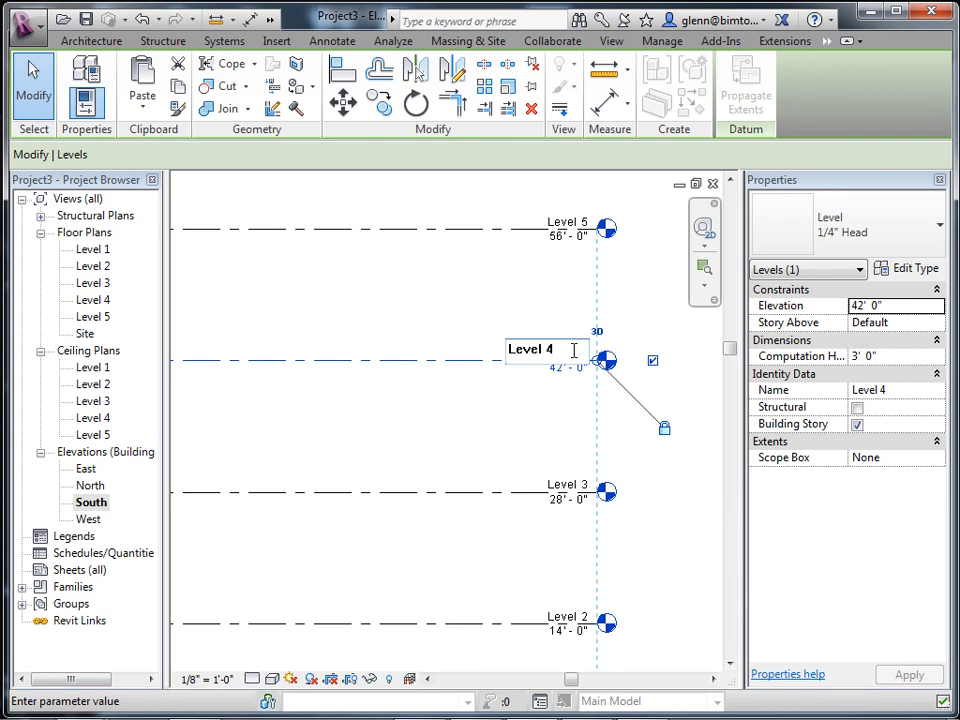
key("BackSpace")
type("3B")
key("Return")
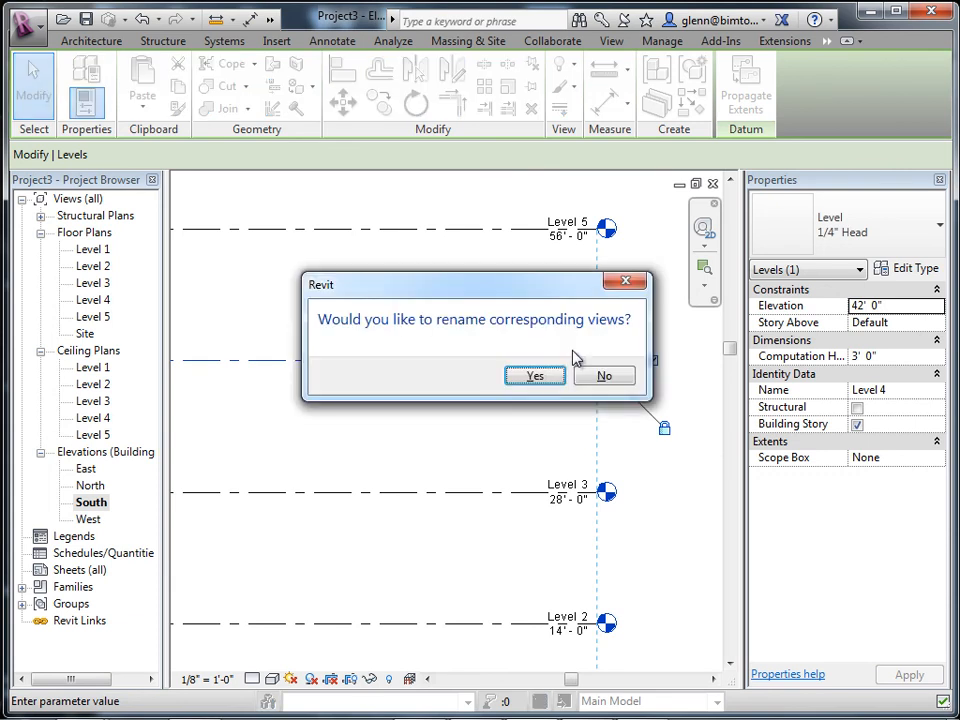
left_click(535, 376)
left_click(506, 446)
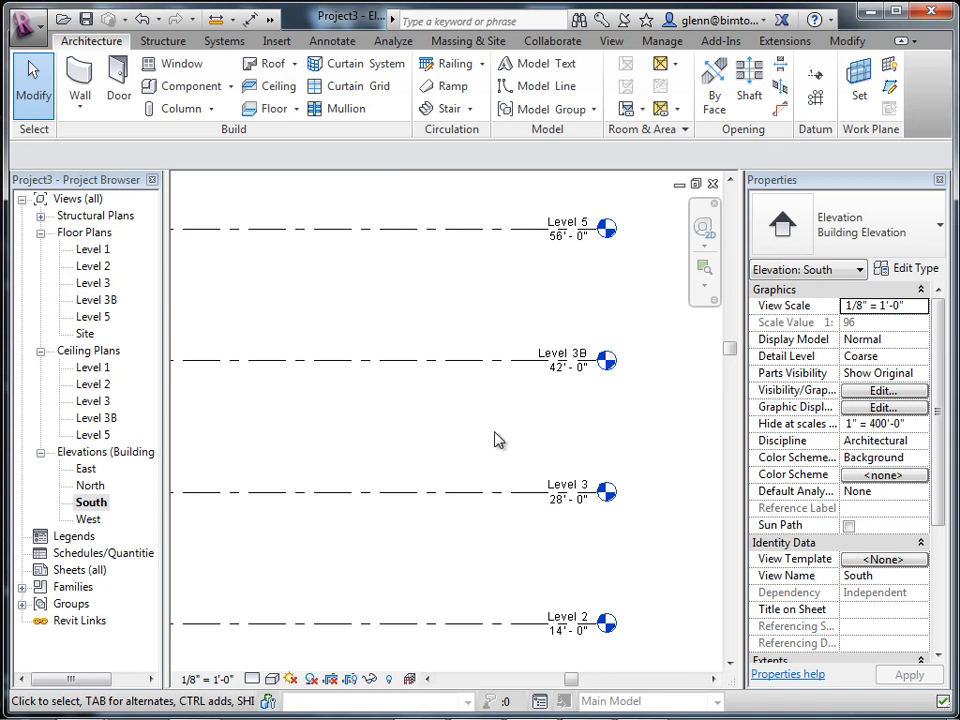
In the Level 1 floor plan, set the architectural wall type to Exterior - Brick on Mtl. Stud and try starting a wall
double_click(90, 250)
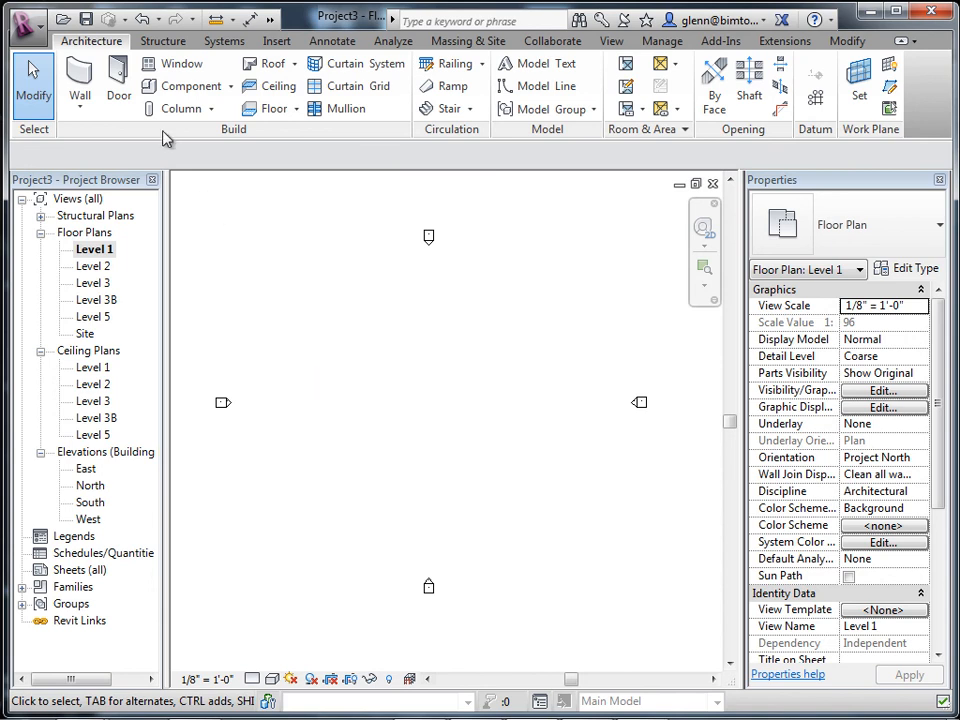
left_click(79, 116)
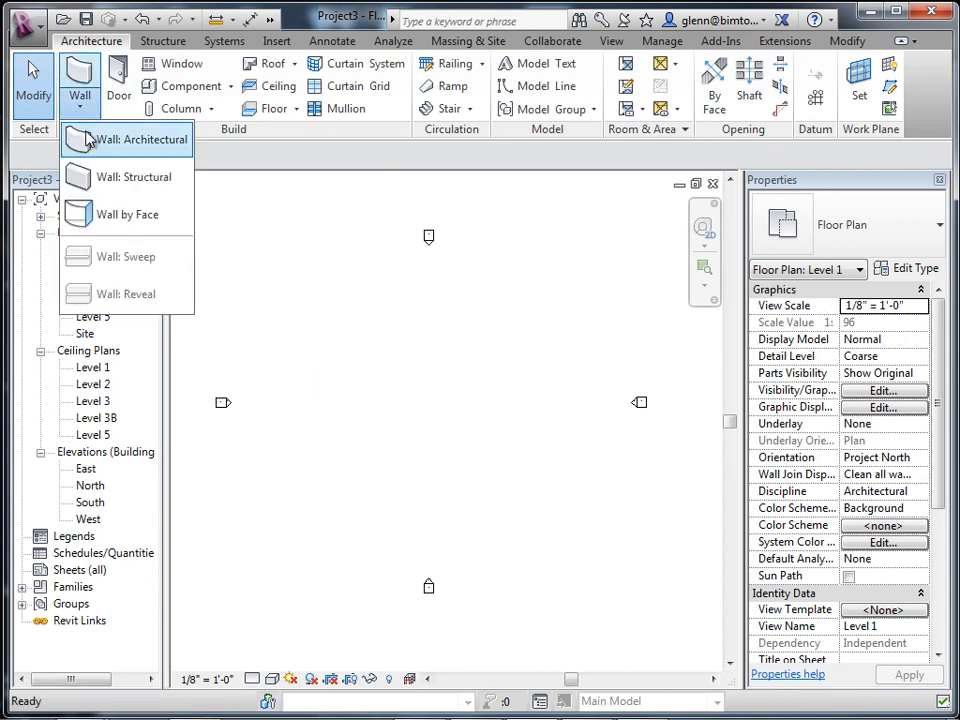
left_click(74, 139)
left_click(936, 230)
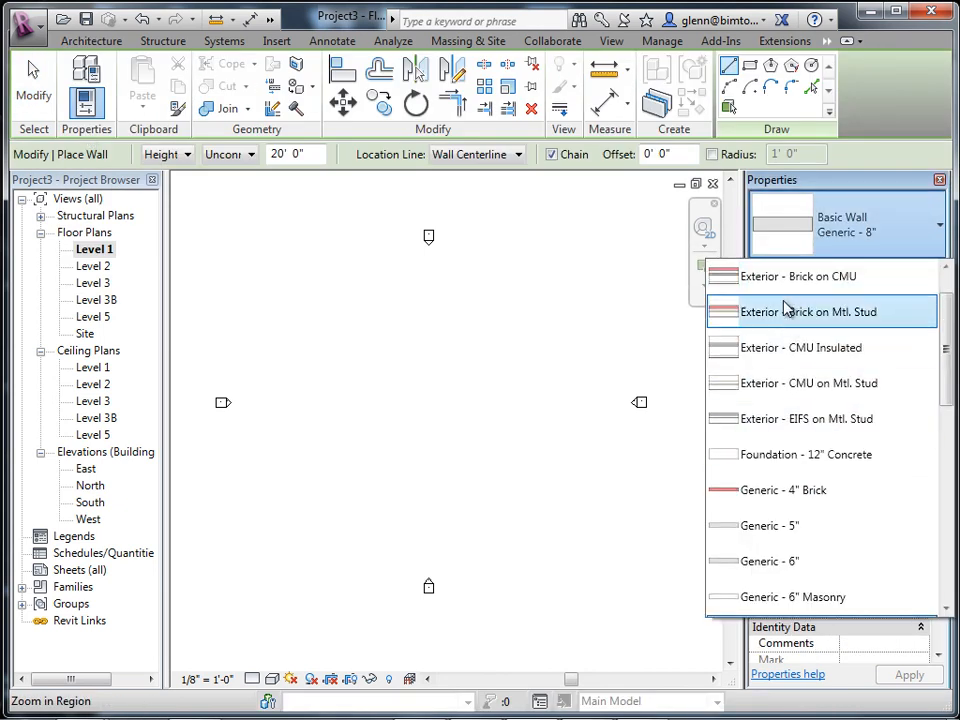
left_click(766, 318)
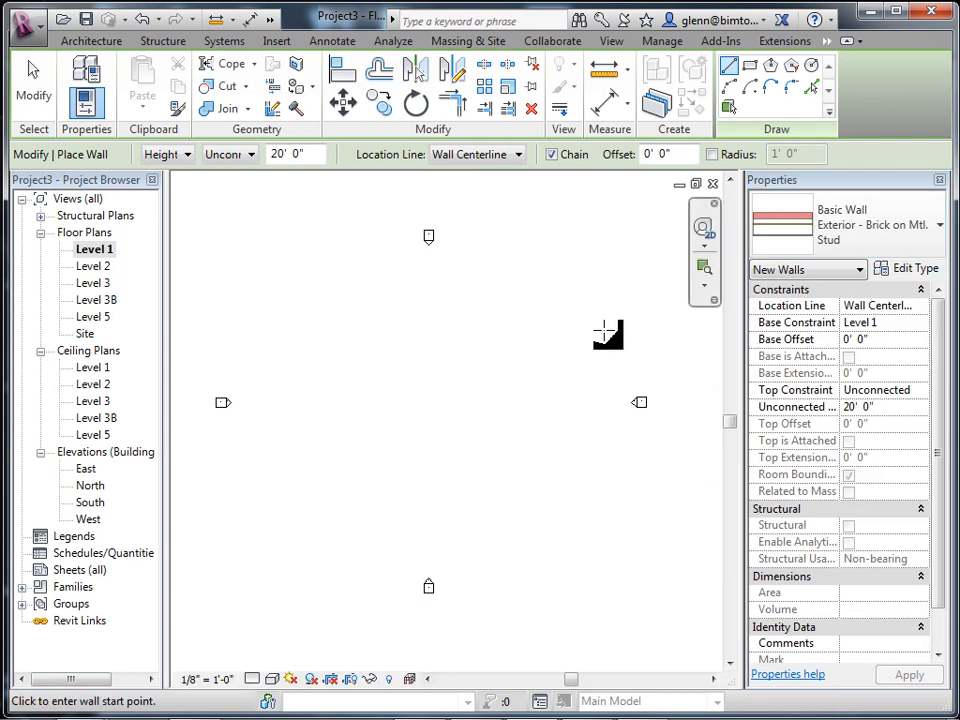
left_click(346, 318)
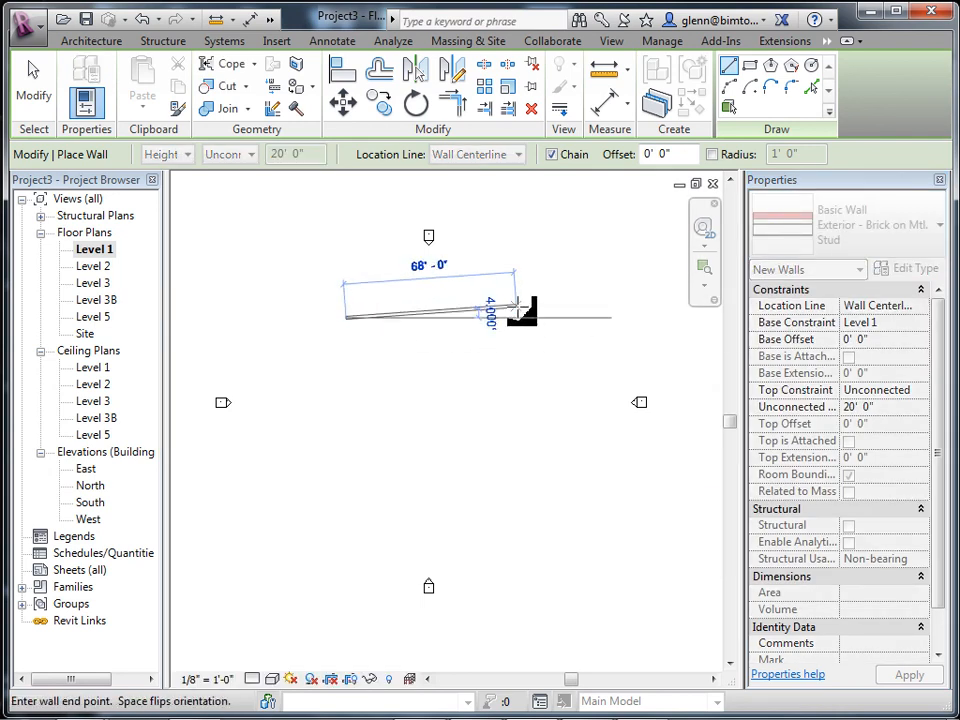
left_click(31, 88)
Draw a closed L-shaped loop of six architectural walls up to Level 2, with the west wall about 72' and the lower east wall about 32' long
left_click(79, 100)
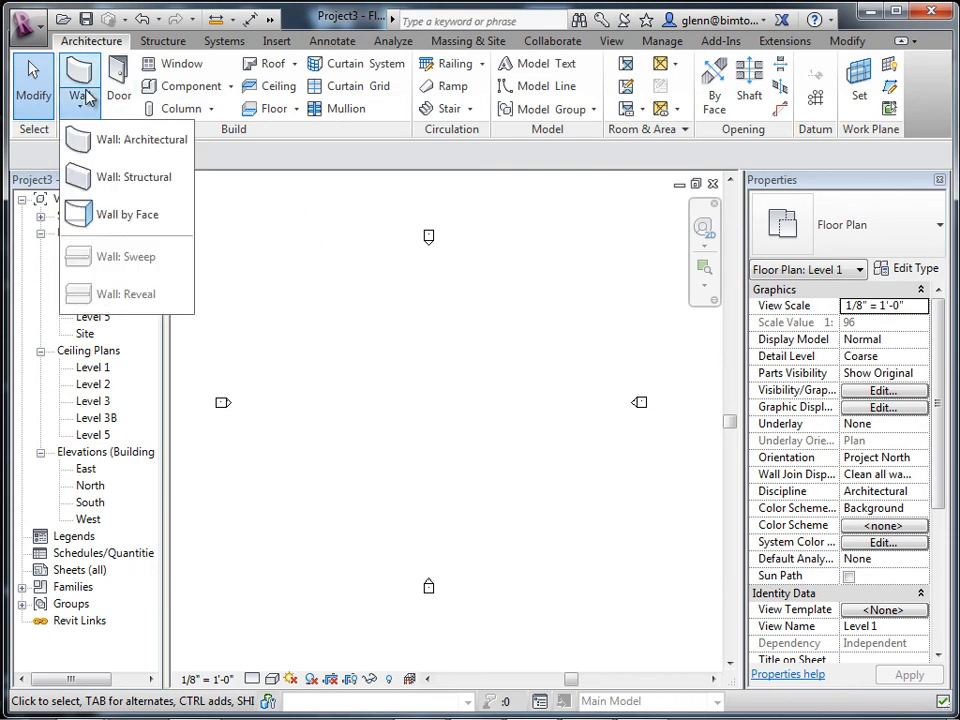
left_click(86, 138)
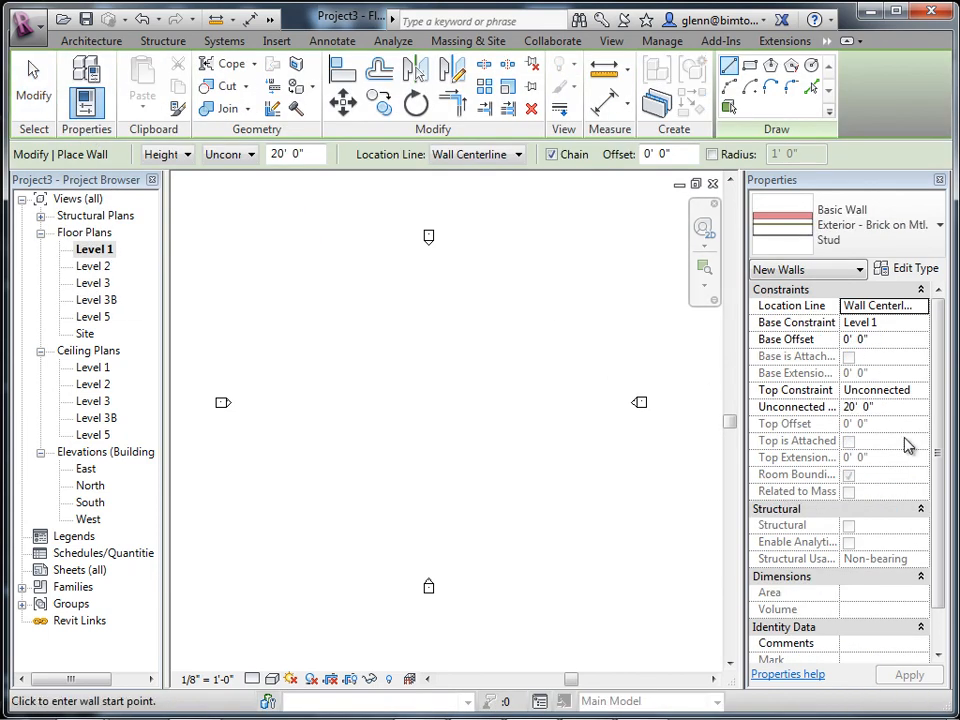
left_click(251, 155)
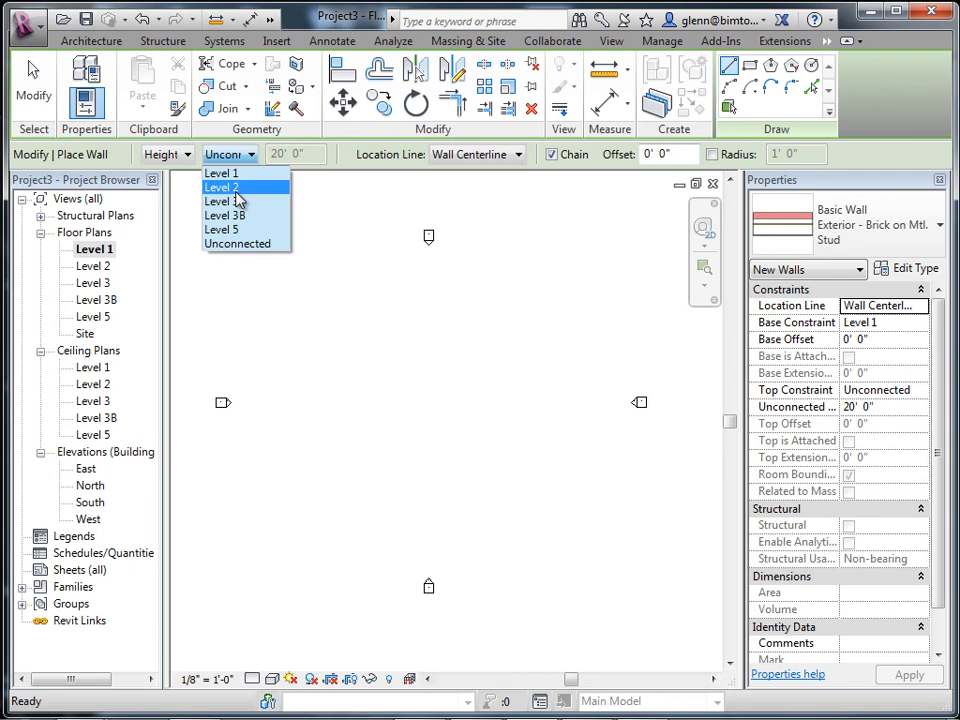
left_click(234, 189)
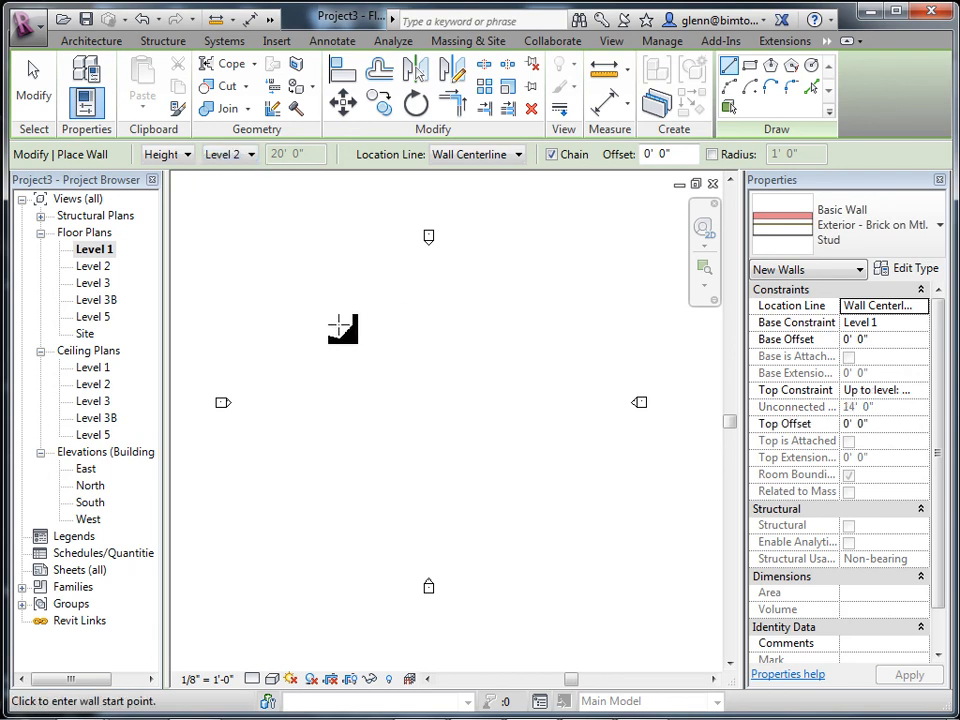
left_click(343, 322)
left_click(455, 322)
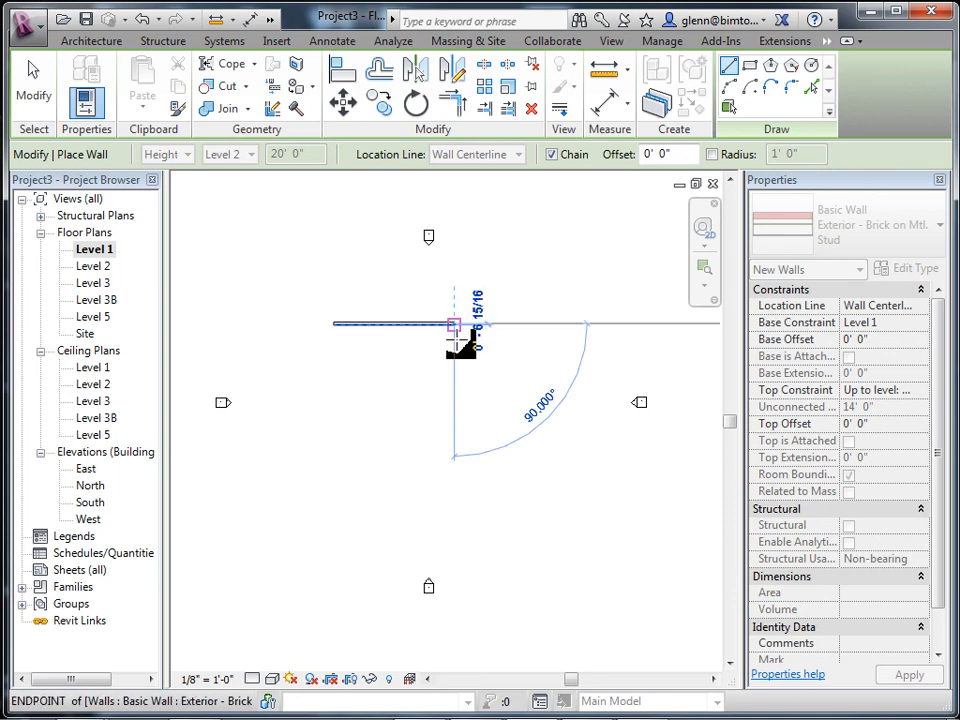
left_click(455, 423)
left_click(555, 423)
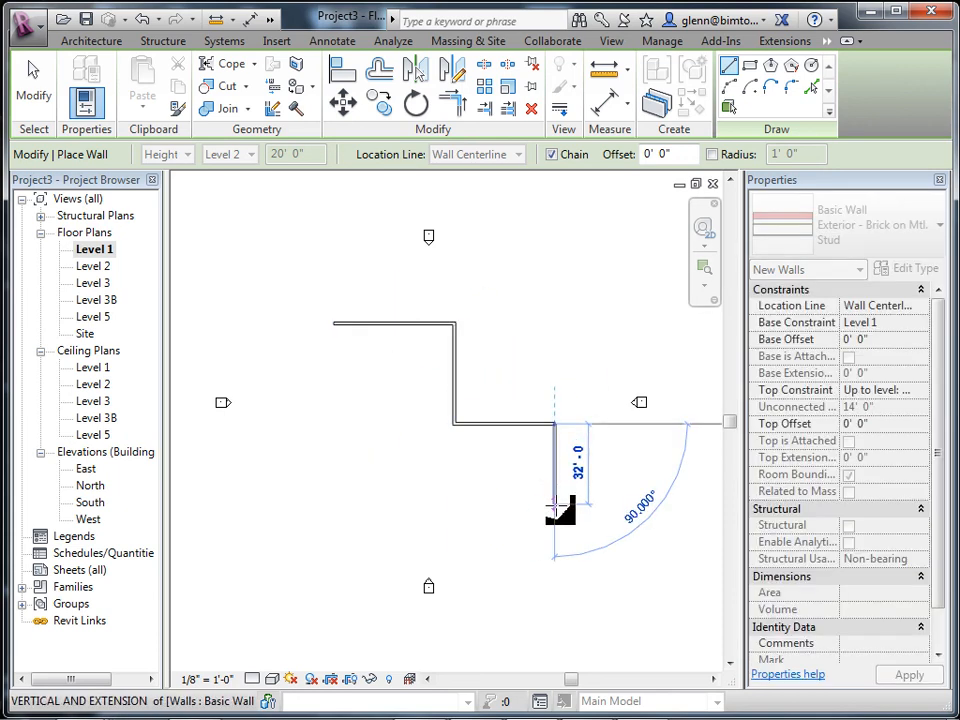
left_click(555, 503)
left_click(333, 504)
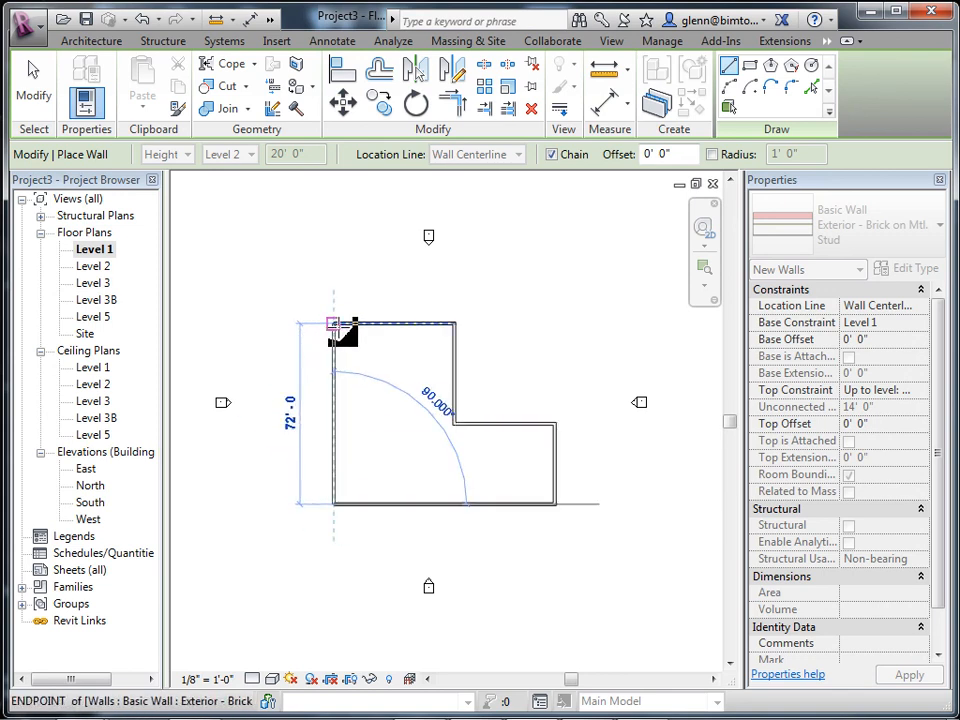
left_click(335, 325)
left_click(33, 88)
Set the Level 1 floor plan's detail level to Fine and open its visual style options
left_click_drag(401, 508, 356, 593)
scroll(356, 593, "up", 4)
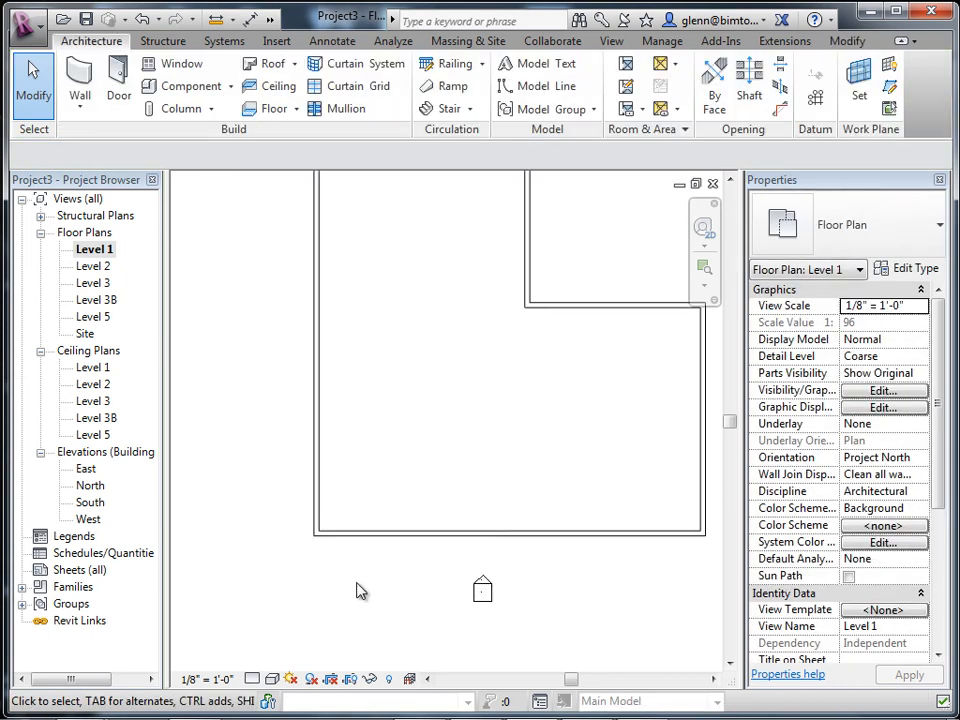
left_click(254, 679)
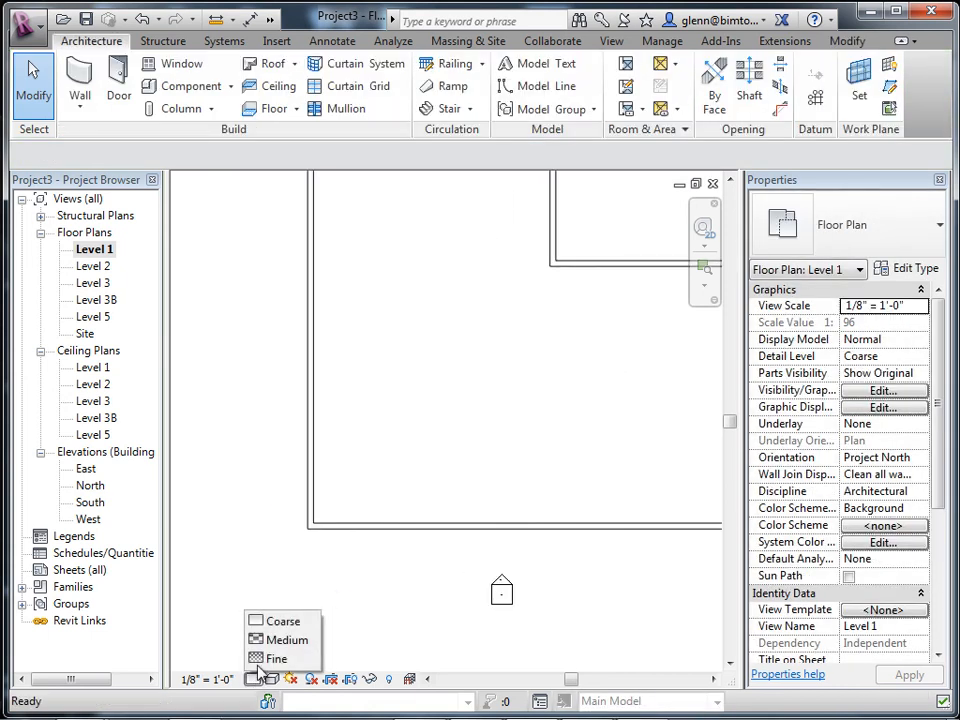
left_click(262, 662)
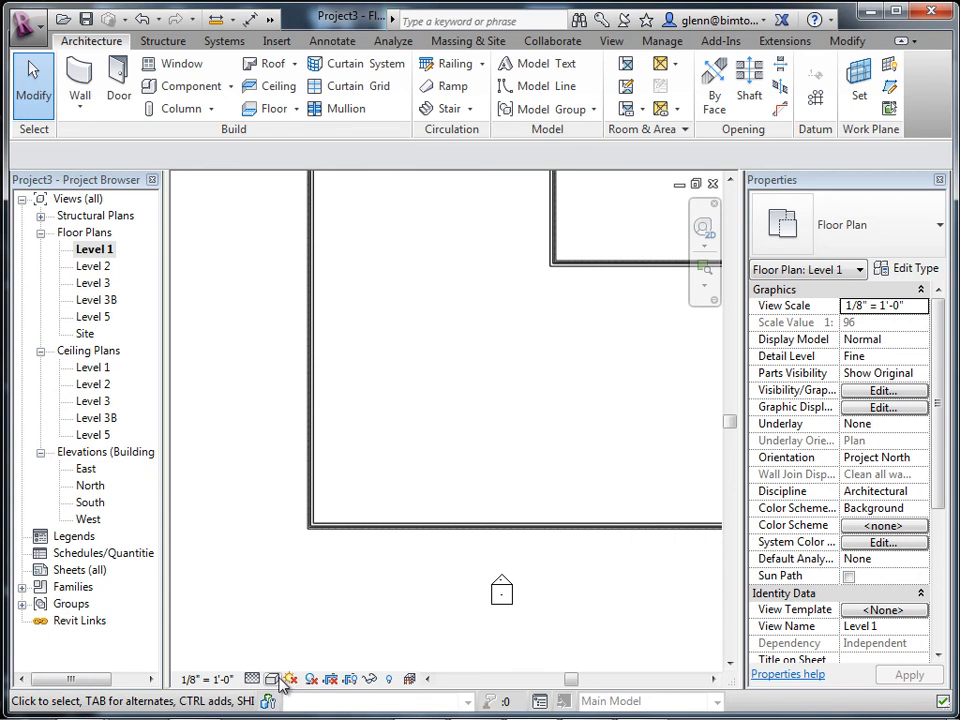
left_click(279, 679)
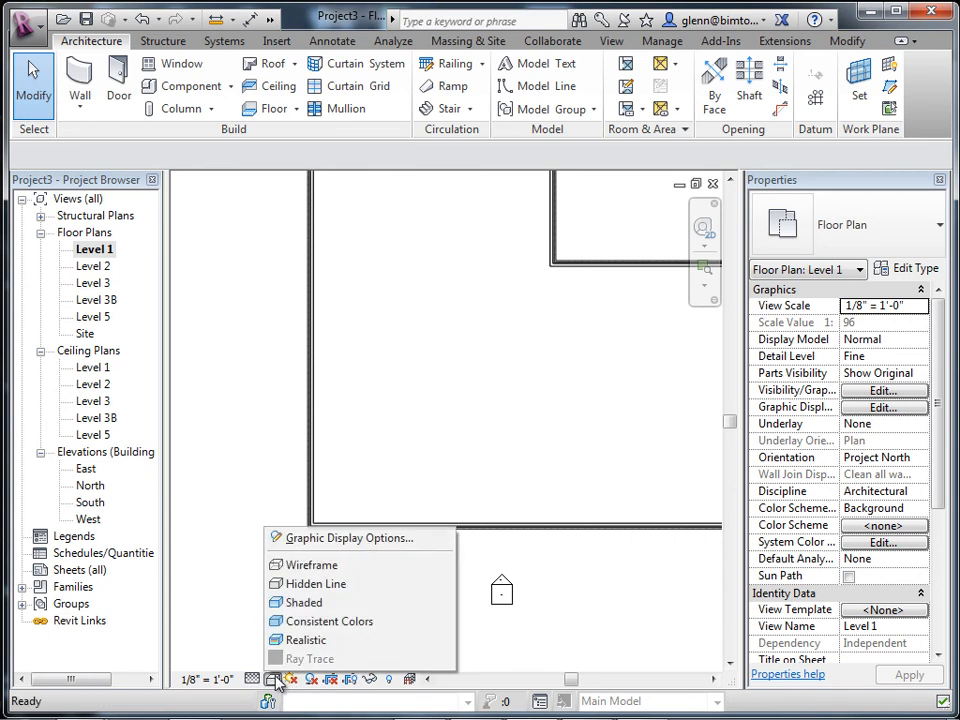
Set the Level 1 floor plan's visual style to Shaded
left_click(305, 603)
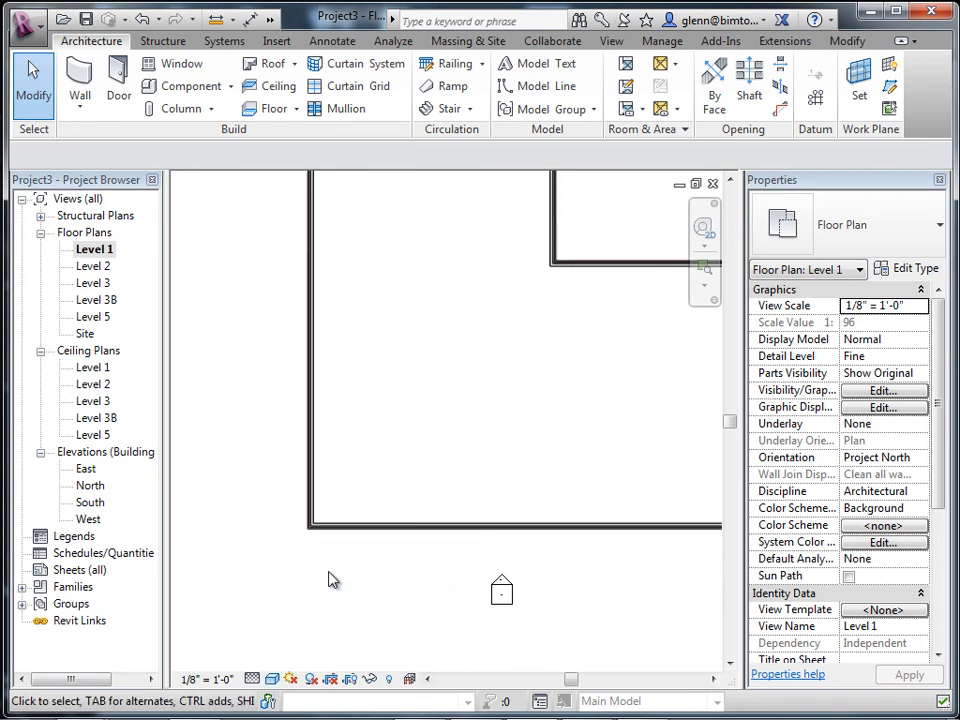
scroll(333, 580, "up", 3)
scroll(330, 571, "down", 6)
scroll(386, 497, "up", 1)
middle_click_drag(390, 505, 320, 543)
scroll(334, 516, "up", 1)
scroll(337, 523, "up", 1)
scroll(337, 514, "down", 1)
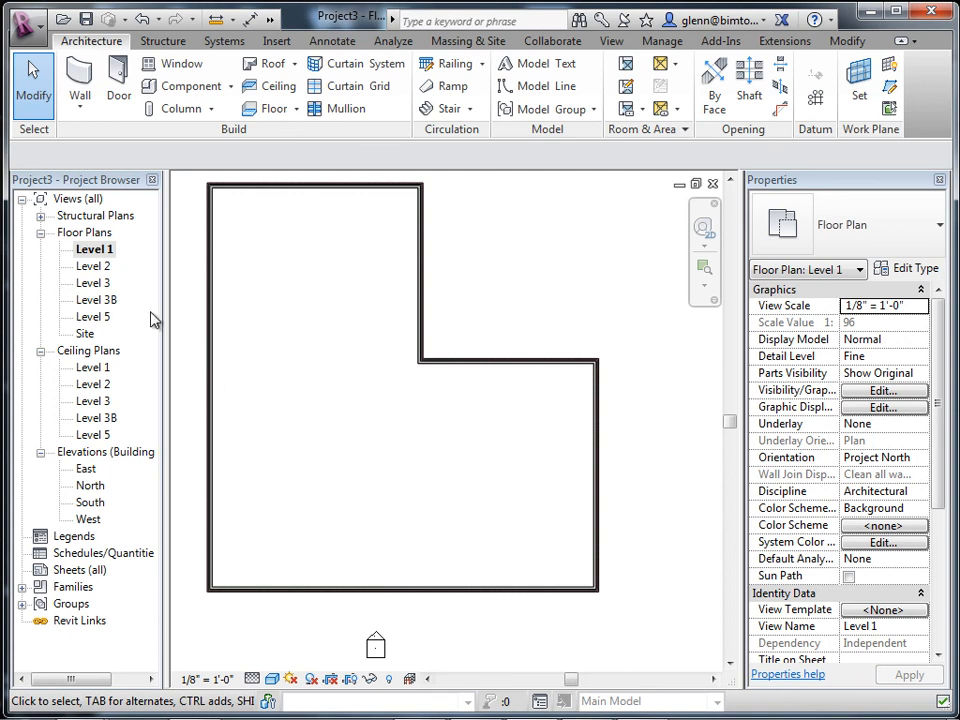
Draw an L-shaped Interior - 4 7/8" Partition (1-hr) wall from the north exterior wall, turning toward the east exterior wall for about 68'
left_click(79, 108)
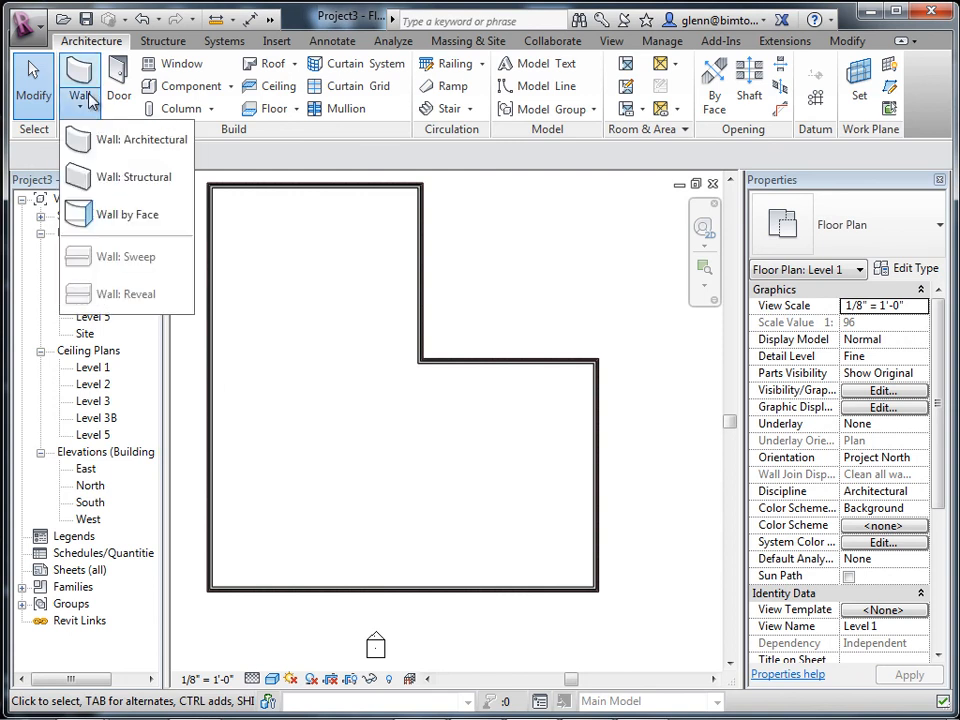
left_click(100, 147)
left_click(928, 228)
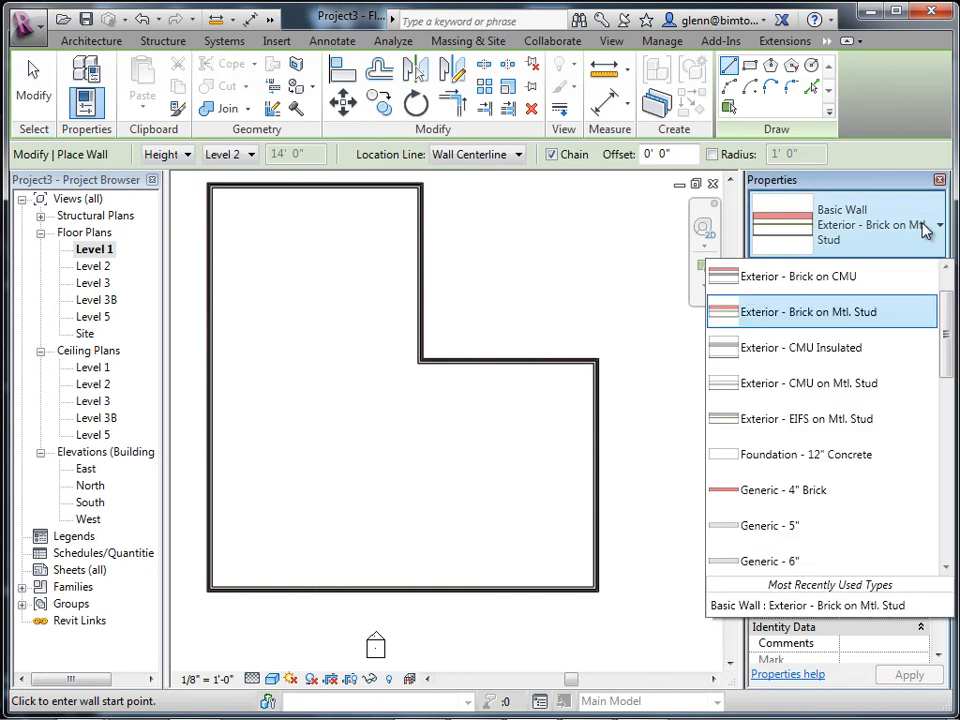
left_click_drag(945, 345, 950, 455)
left_click(827, 456)
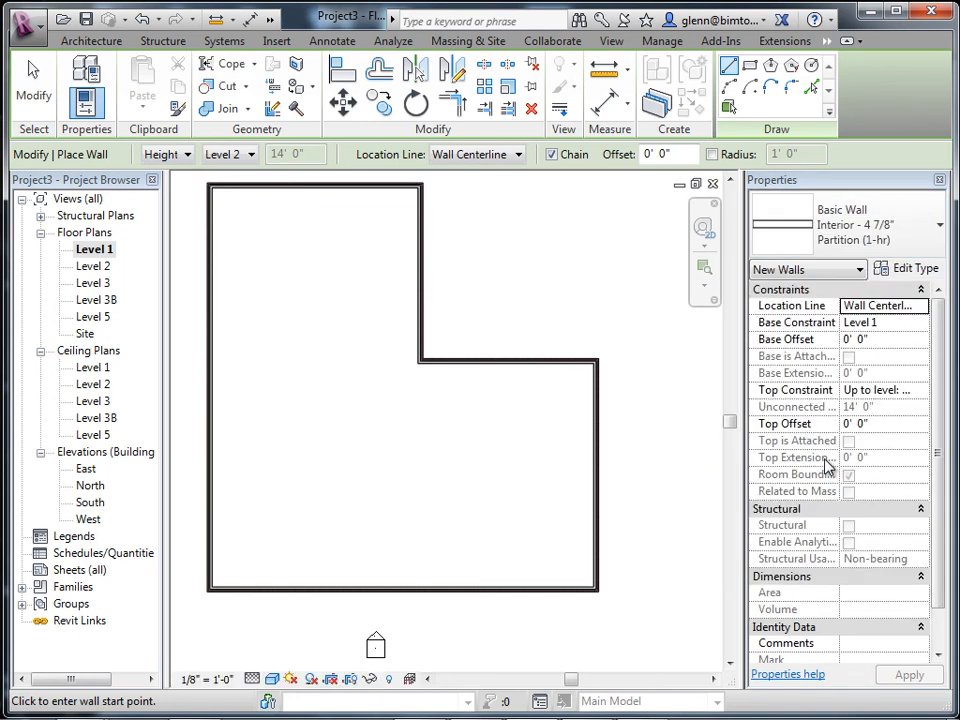
left_click(297, 187)
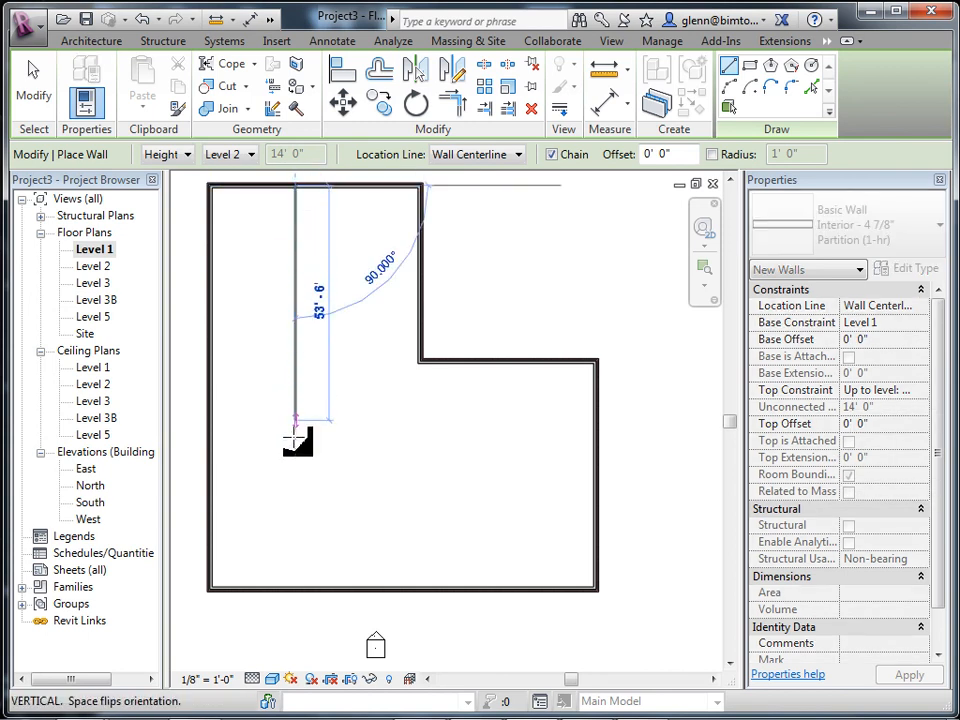
left_click(295, 514)
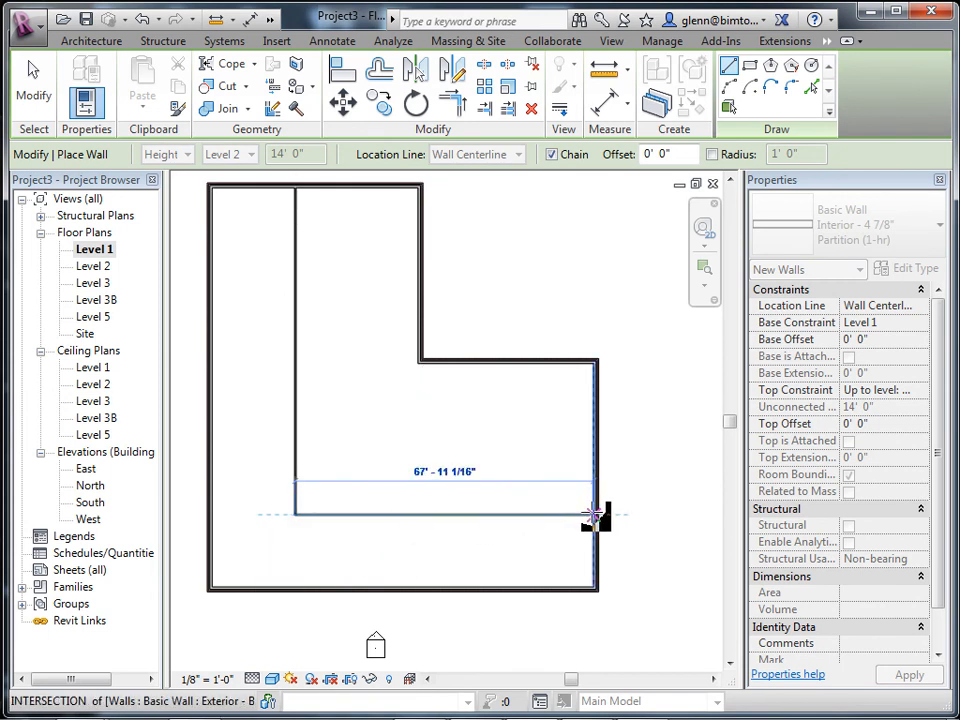
left_click(596, 514)
key("Escape")
Draw a second L-shaped partition inside the first, with its horizontal leg 8' from the first one, ending at the east exterior wall
left_click(322, 188)
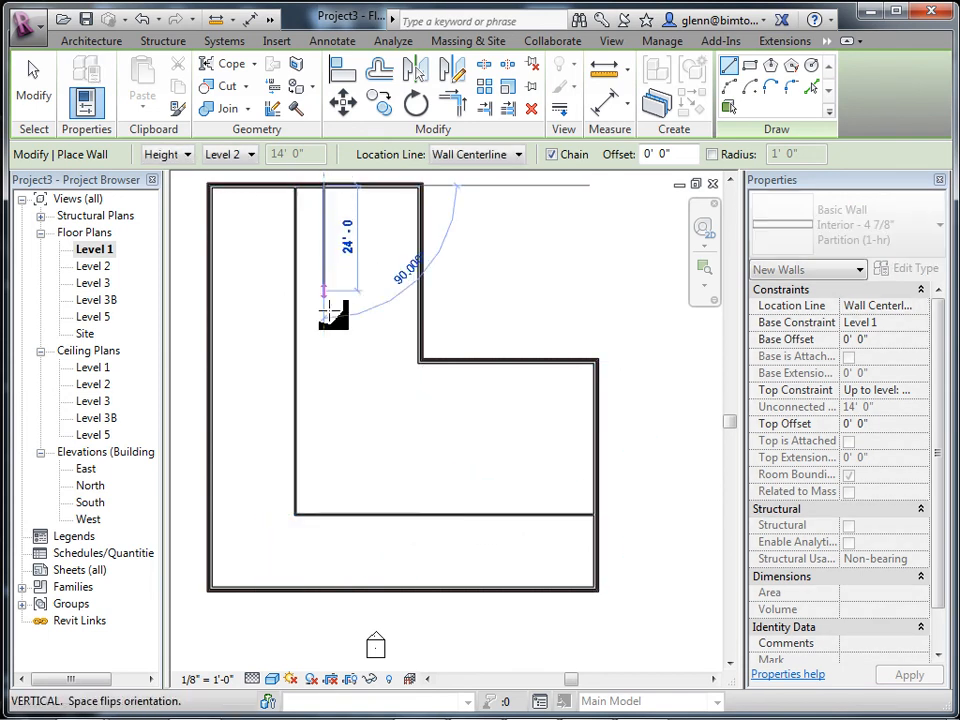
left_click(323, 478)
left_click(597, 480)
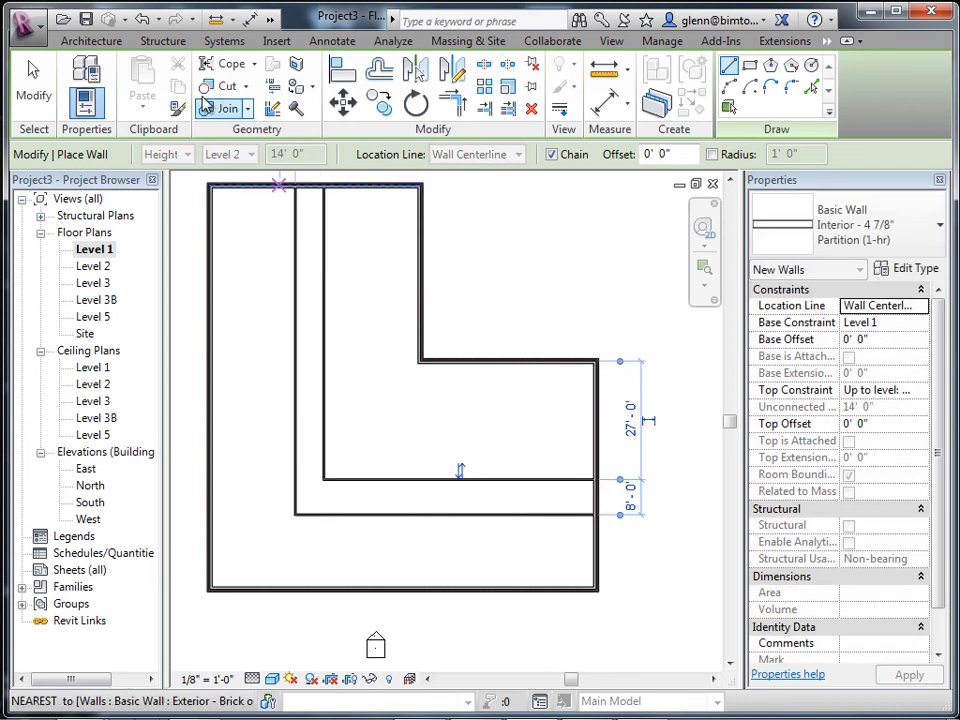
left_click(33, 85)
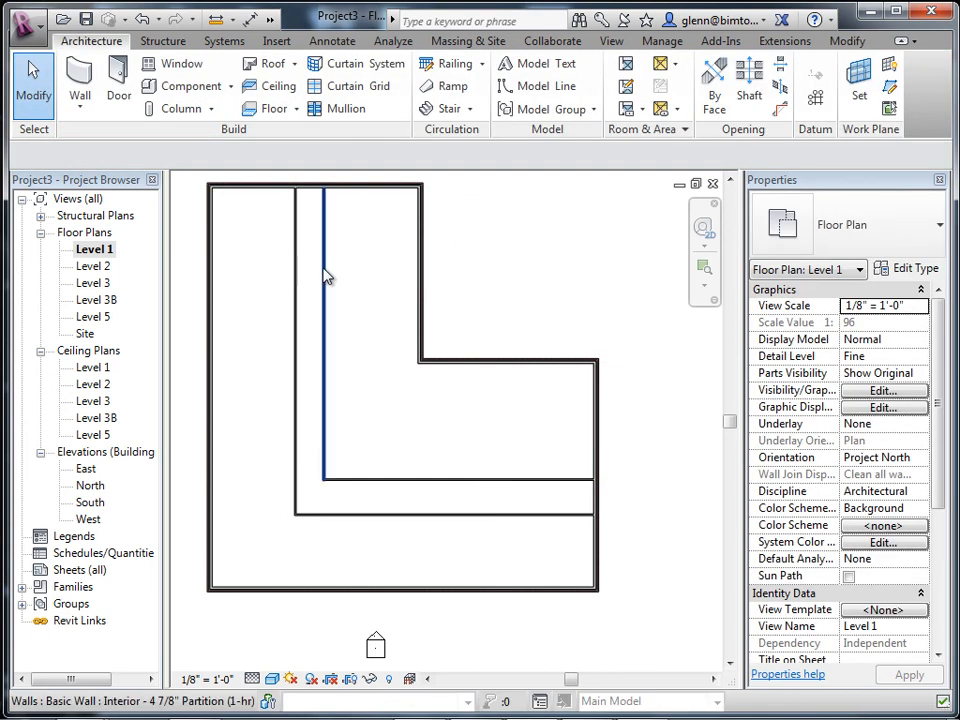
Move the second partition's vertical leg east, to about 21' from the inner exterior corner, widening the corridor
left_click(325, 272)
left_click_drag(321, 272, 328, 264)
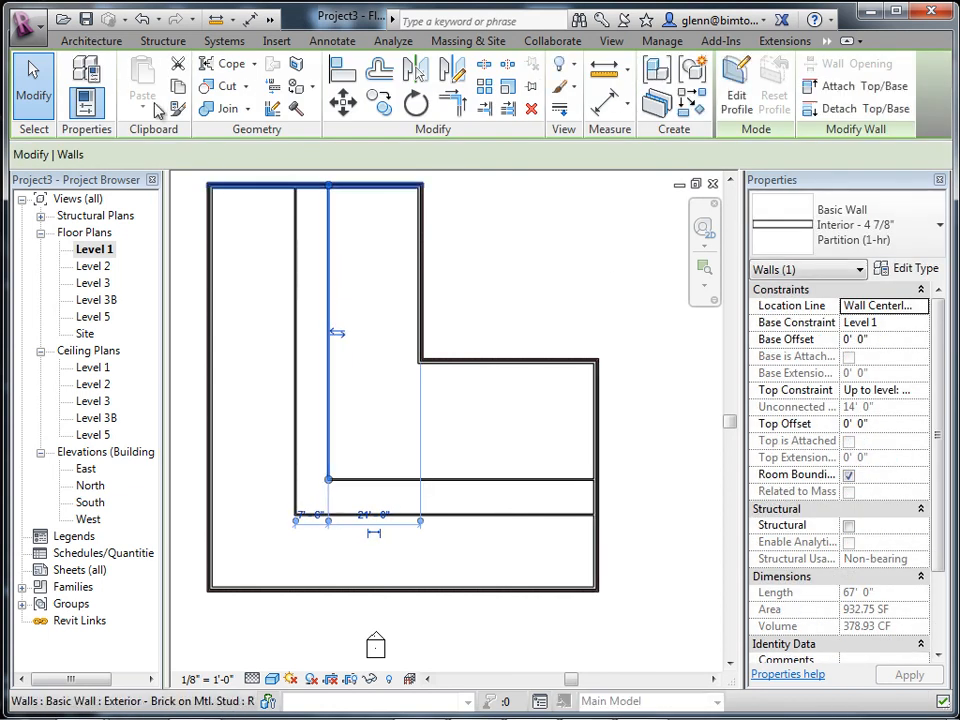
left_click(570, 259)
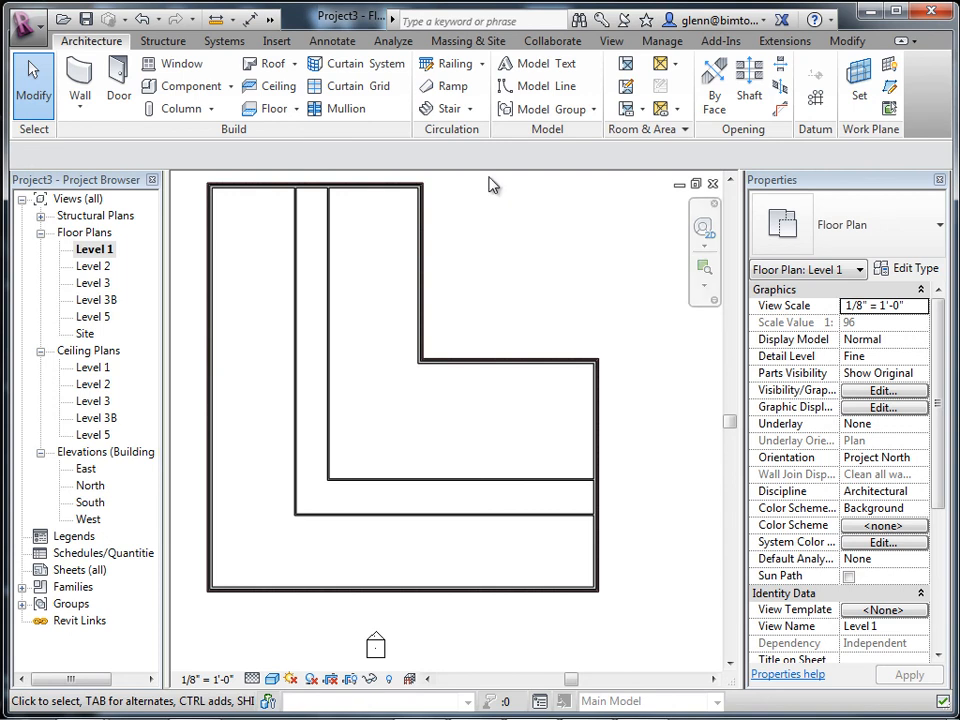
Place a Fixed 36" x 48" window in the short horizontal exterior wall, 7' from the inner corner
left_click(165, 63)
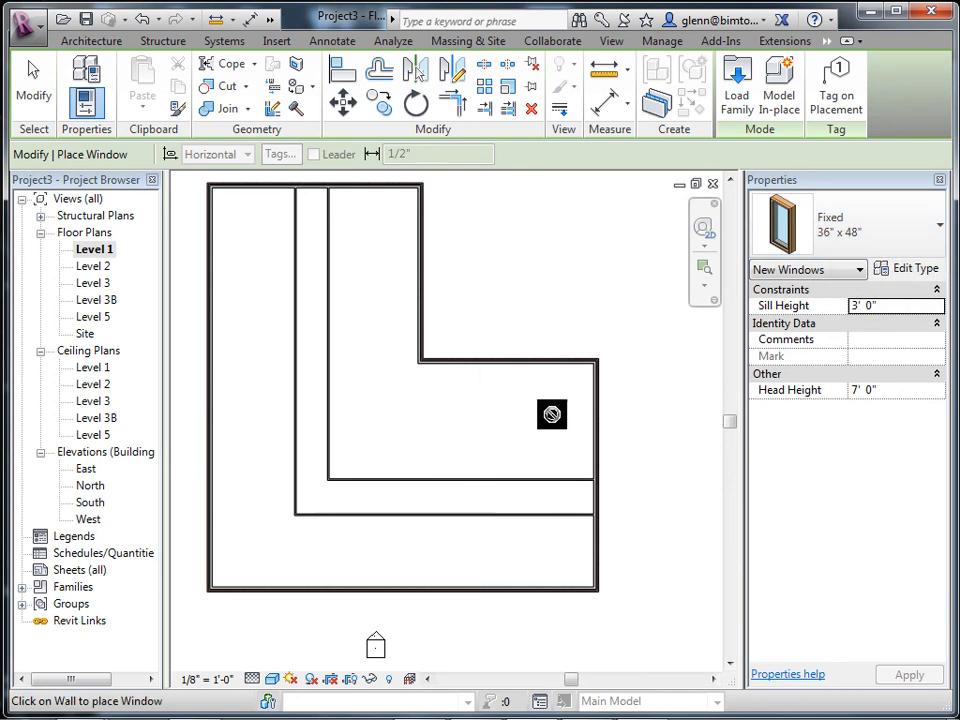
left_click(451, 360)
scroll(499, 370, "up", 2)
scroll(499, 370, "up", 1)
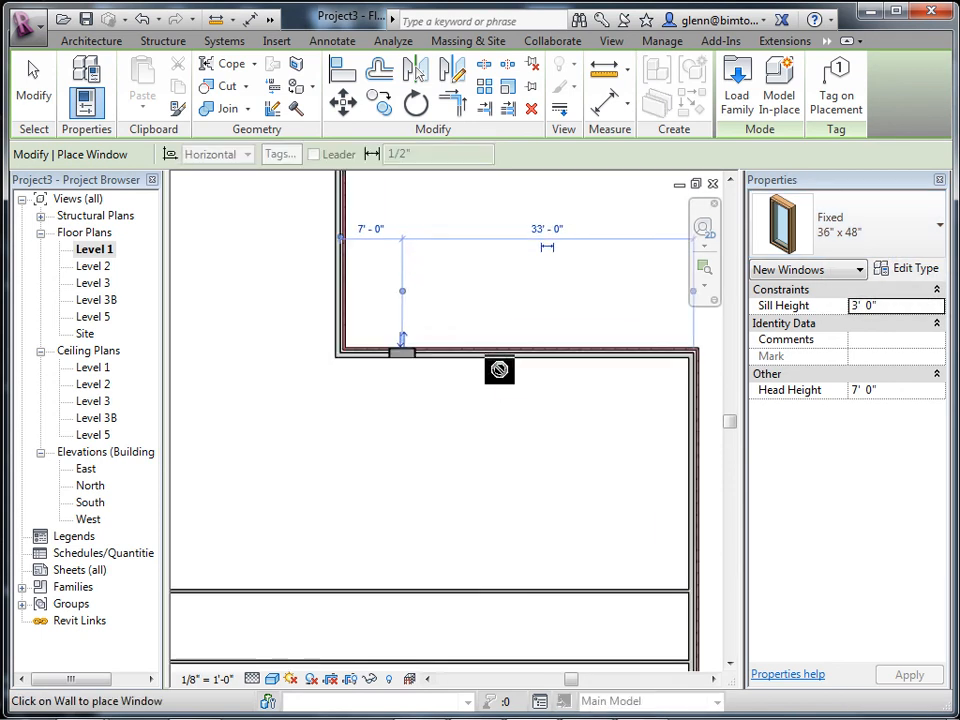
left_click(31, 65)
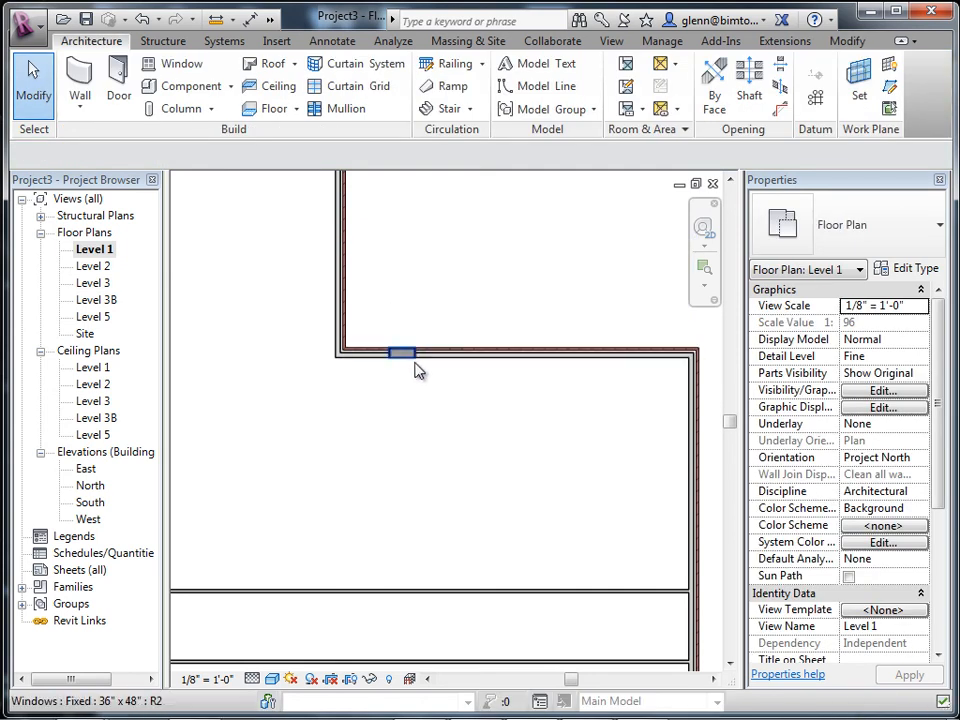
Array the window along the short exterior wall as 5 grouped windows, with the last one near the wall's east end
left_click(403, 353)
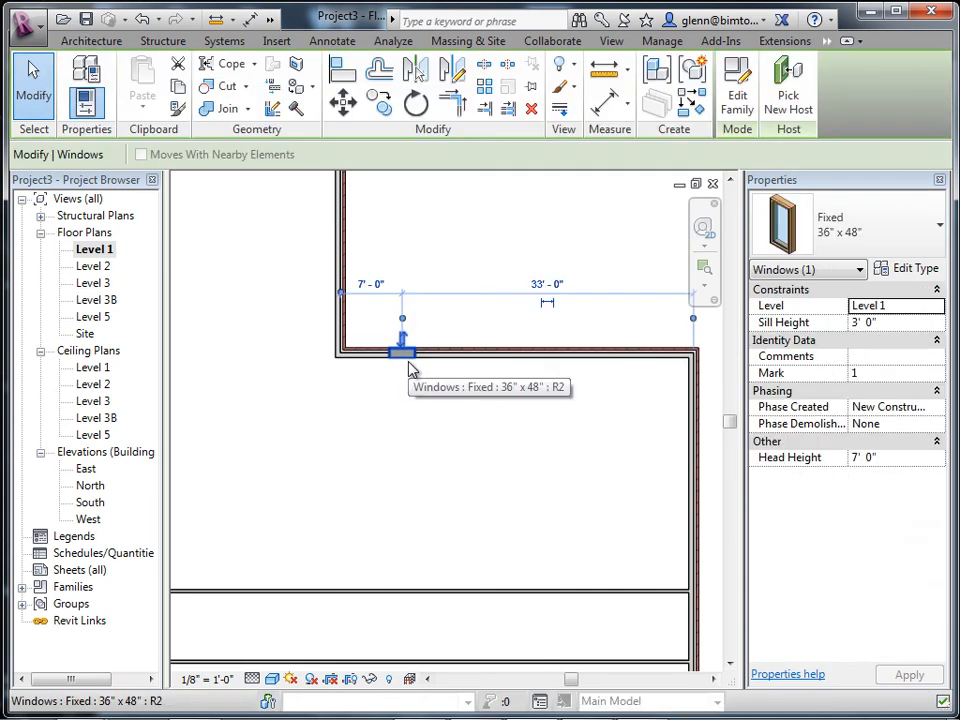
left_click(484, 86)
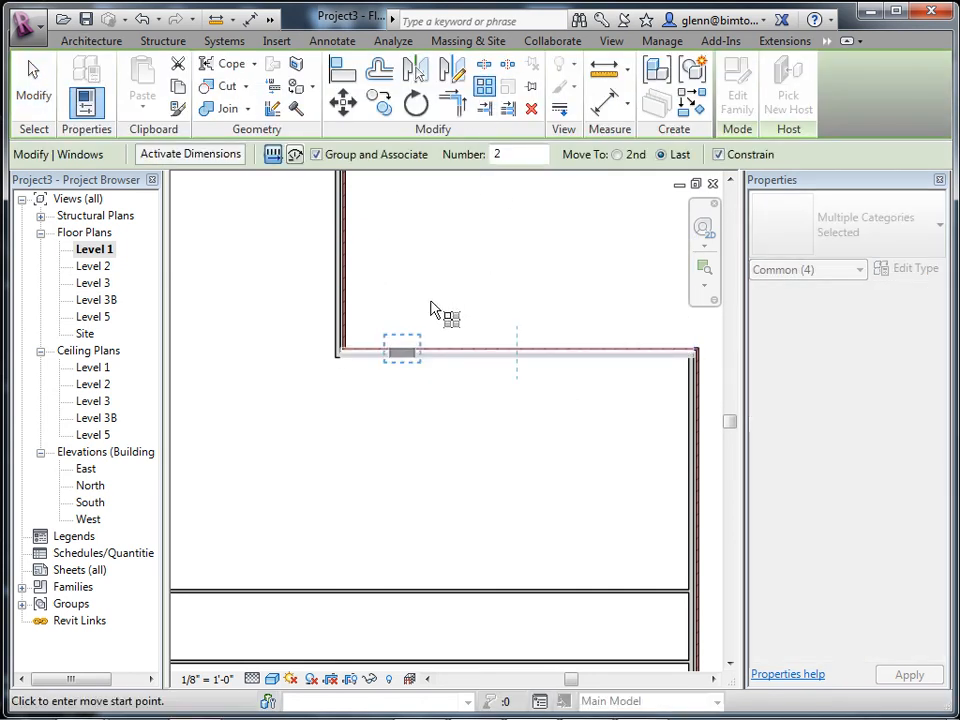
left_click(400, 360)
left_click(645, 362)
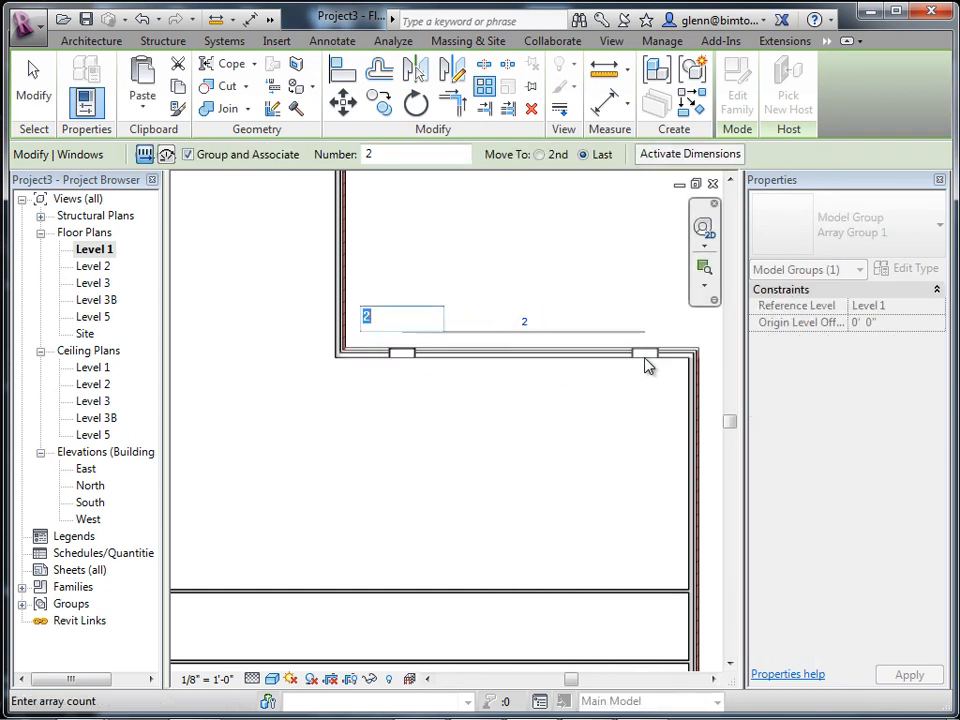
left_click(407, 156)
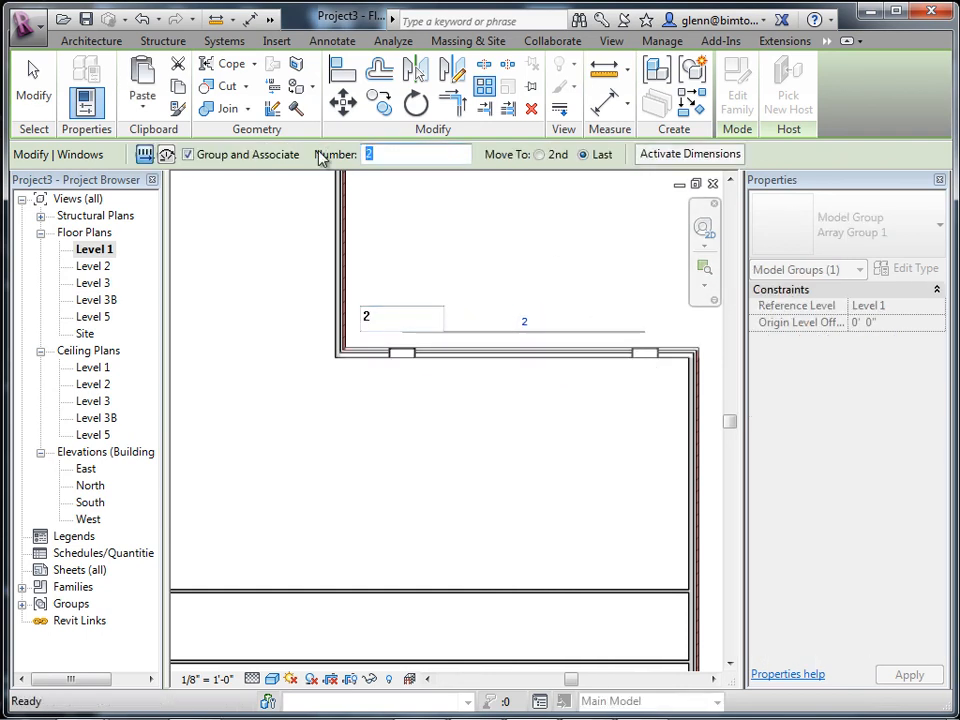
type("5")
key("Return")
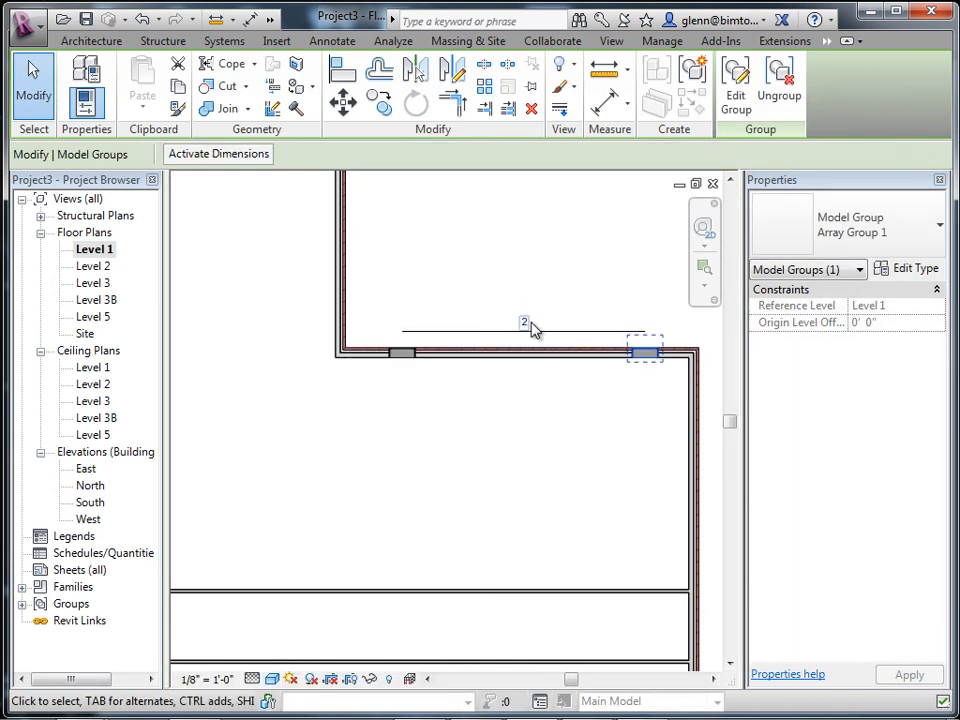
left_click(530, 324)
key("Return")
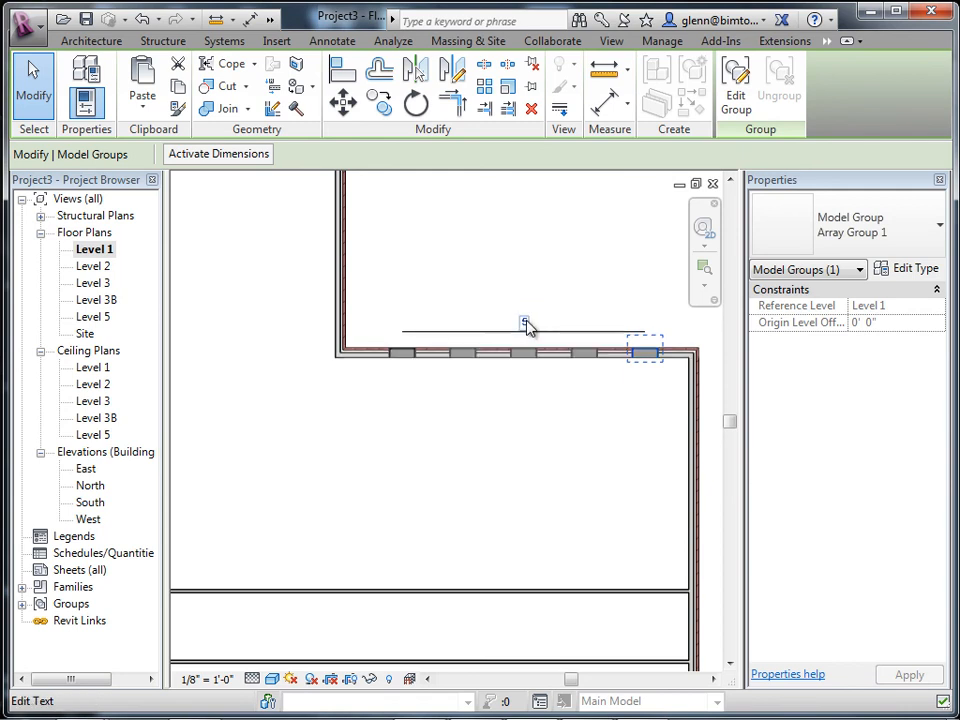
left_click(500, 450)
Place two Fixed 36" x 72" windows in the south exterior wall, 8'-6" from the west corner and 4'-6" apart
scroll(500, 452, "down", 2)
scroll(500, 452, "down", 1)
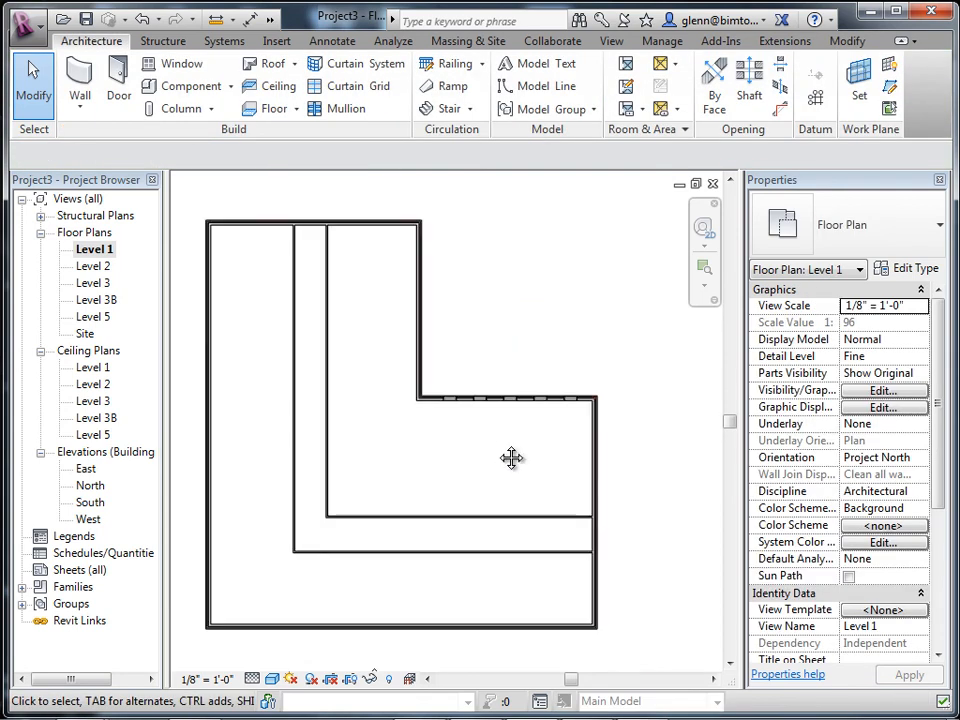
middle_click_drag(499, 450, 536, 371)
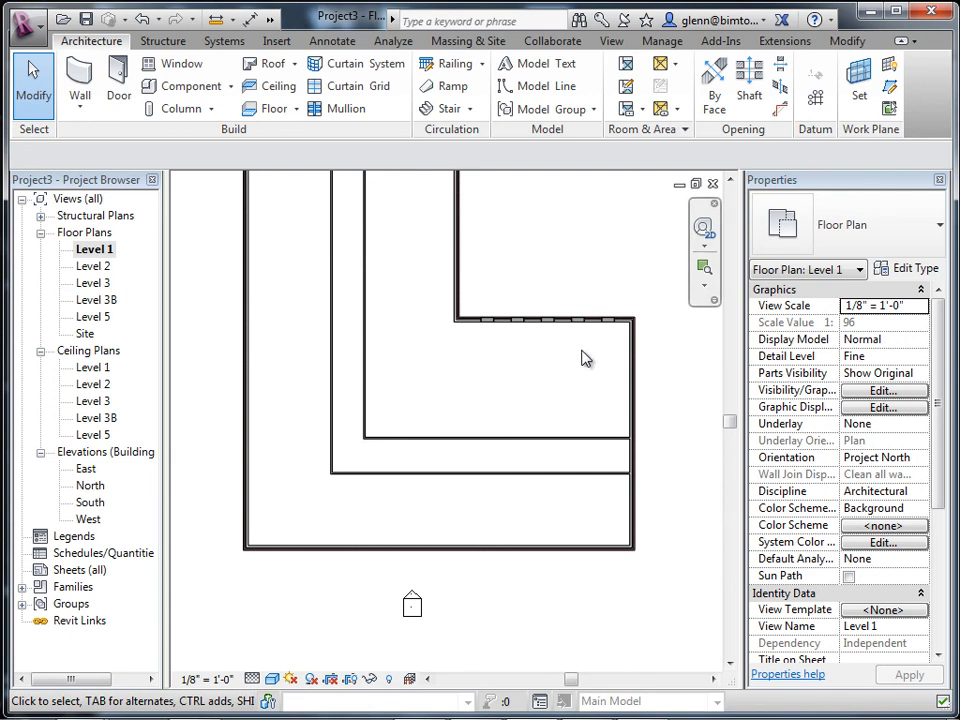
scroll(555, 361, "down", 2)
middle_click_drag(580, 357, 611, 326)
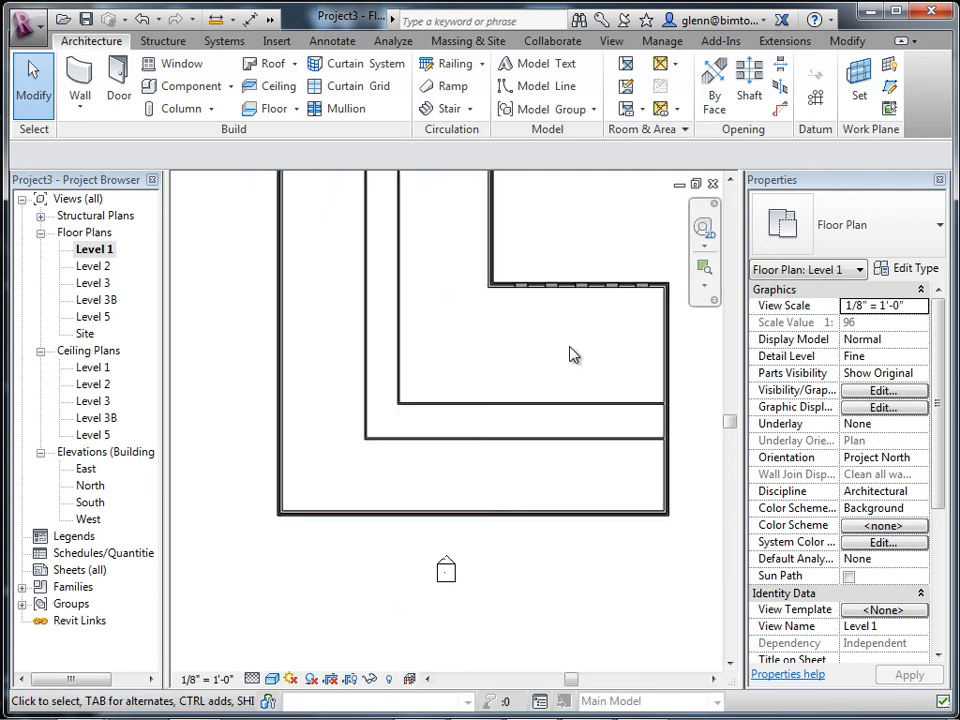
scroll(568, 346, "up", 2)
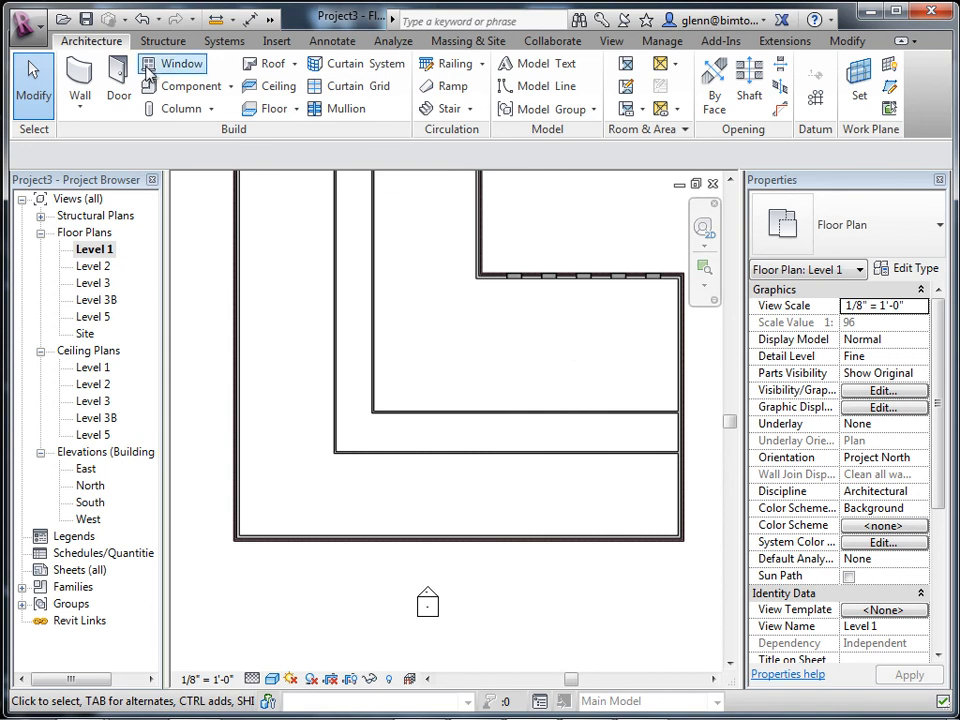
left_click(185, 66)
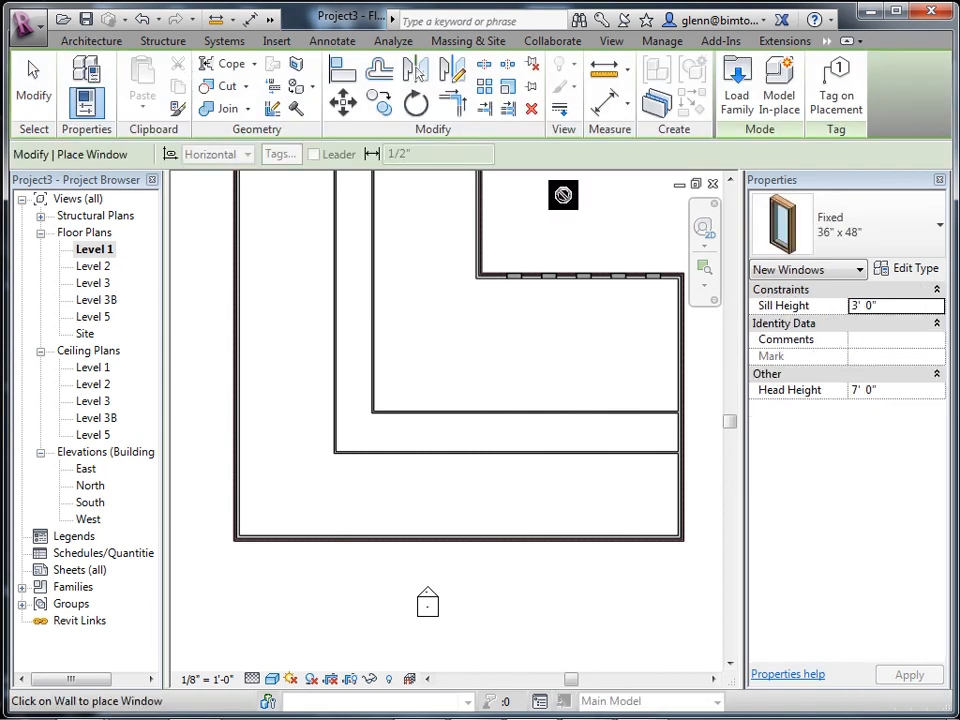
left_click(873, 243)
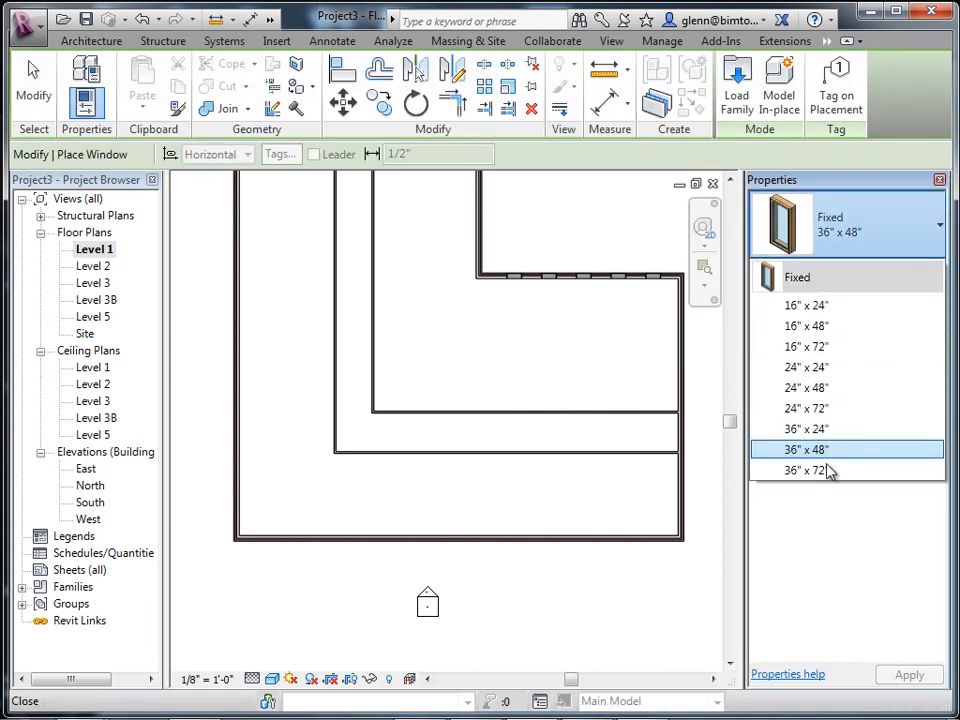
left_click(765, 468)
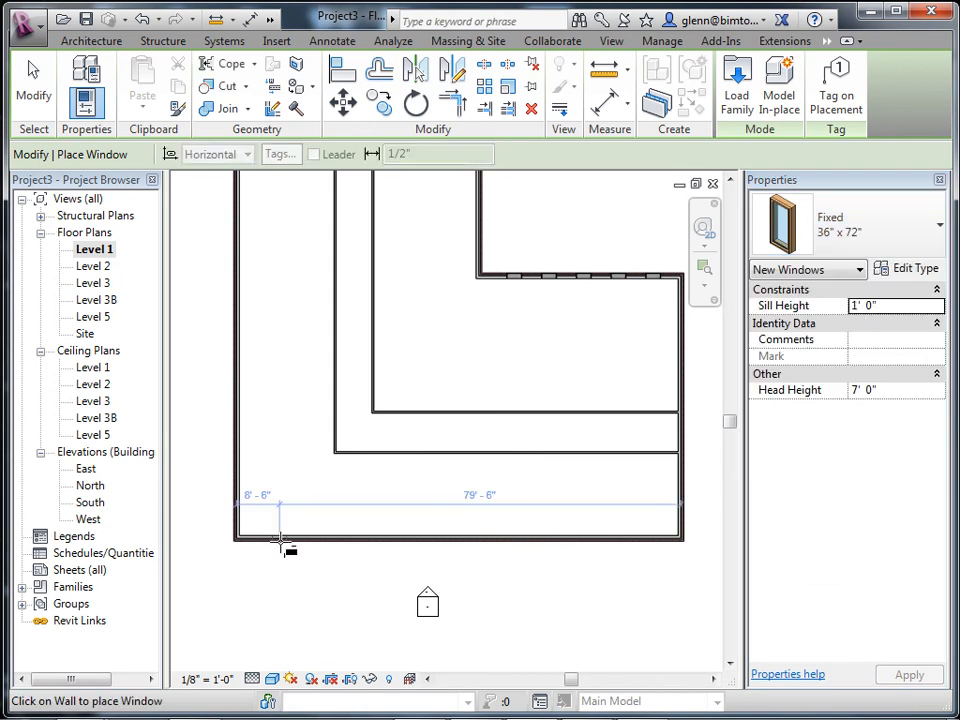
scroll(280, 545, "up", 4)
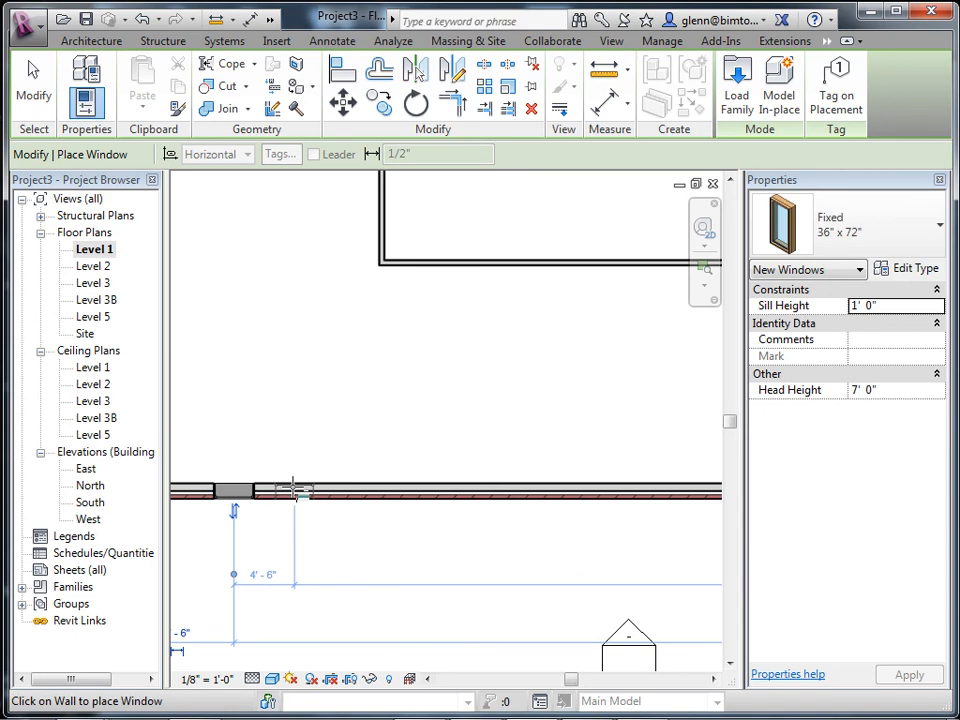
scroll(293, 490, "down", 4)
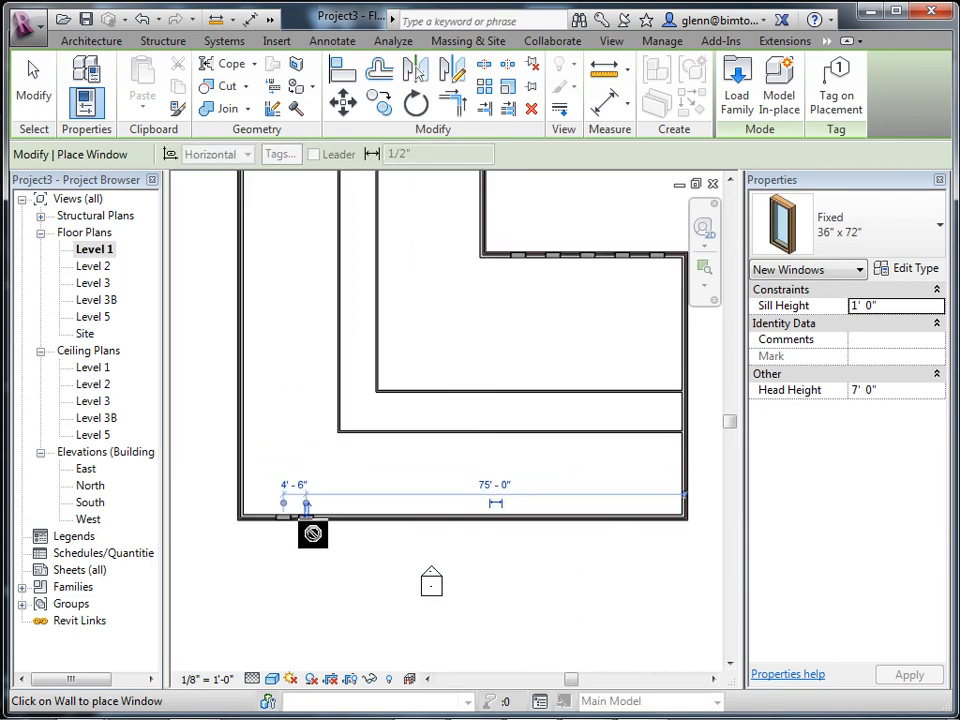
left_click(36, 95)
Array the pair of Fixed 36" x 72" windows along the south exterior wall as 4 grouped pairs, the last near the east end
scroll(272, 480, "up", 2)
scroll(305, 518, "down", 2)
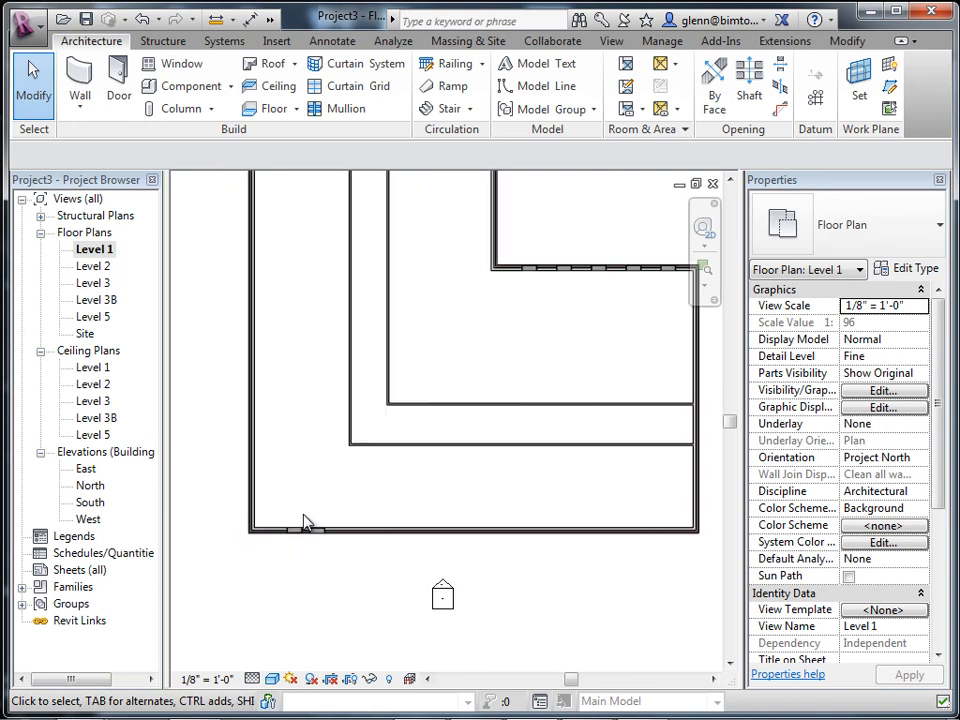
left_click(296, 533)
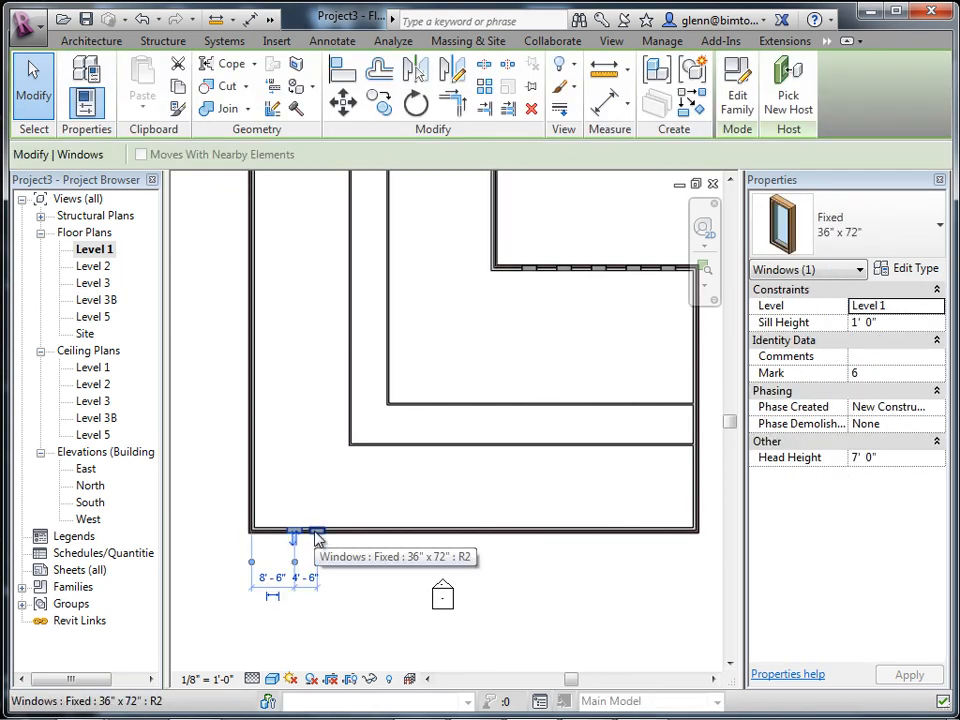
left_click(317, 538, "ctrl")
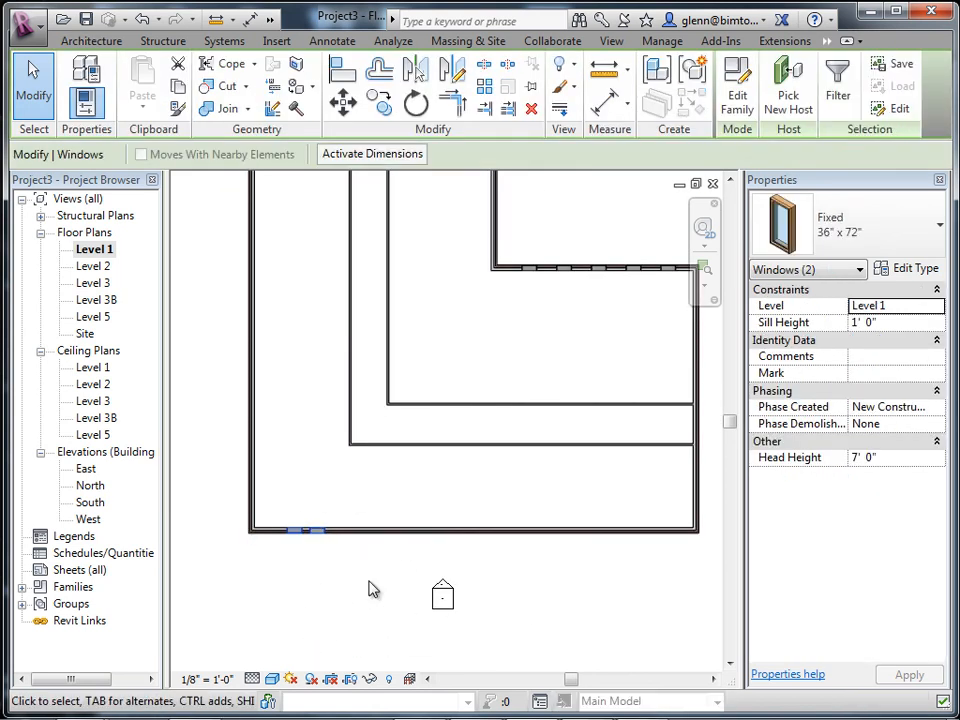
left_click(484, 85)
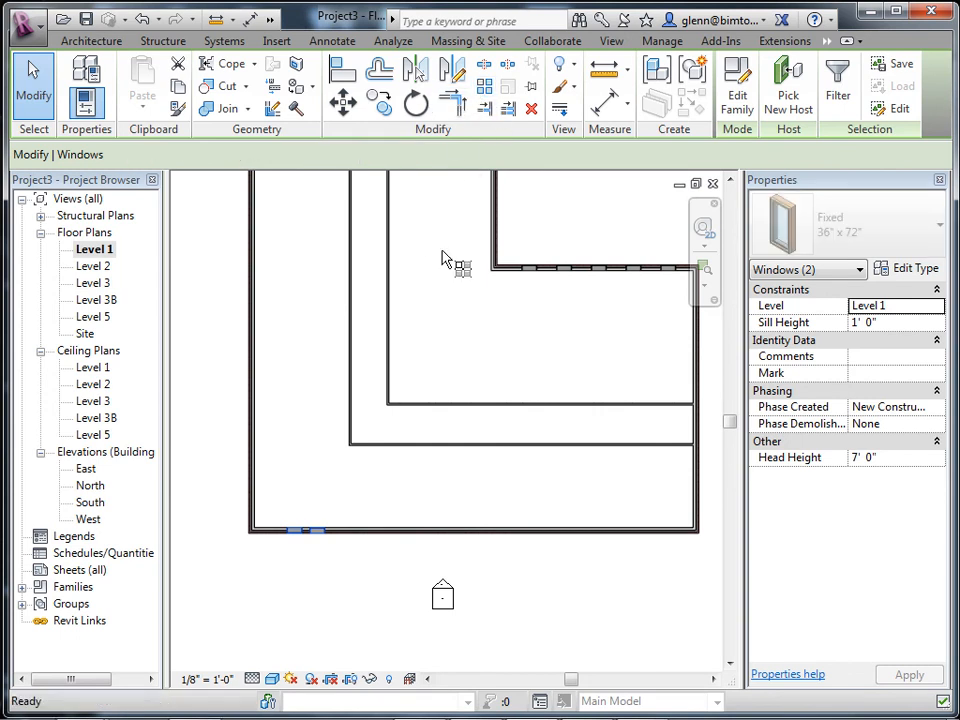
left_click(308, 538)
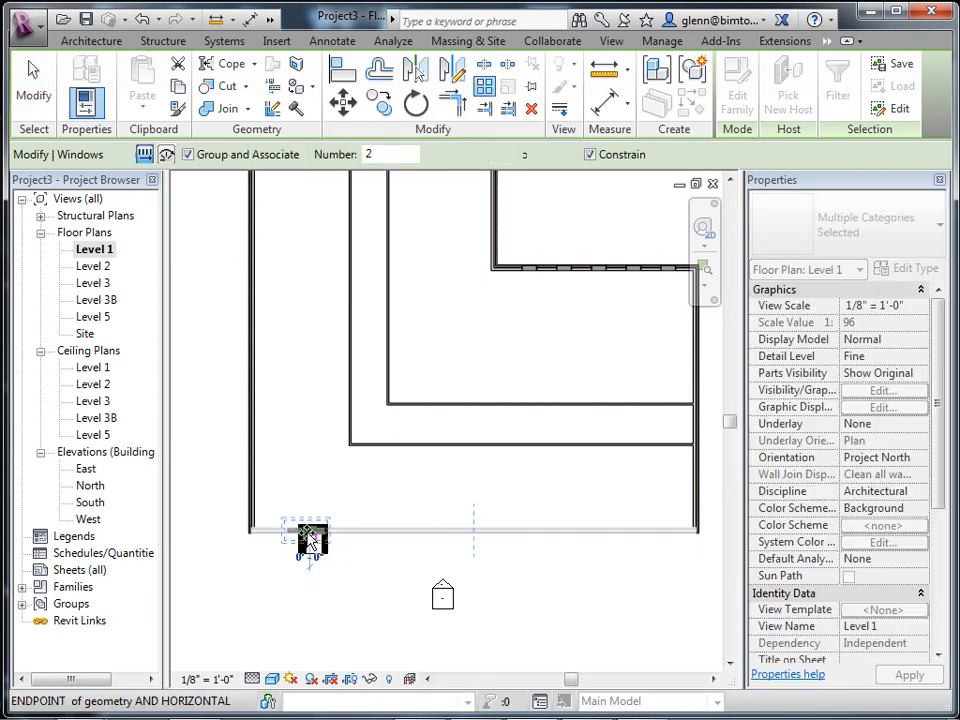
left_click(650, 545)
key("Return")
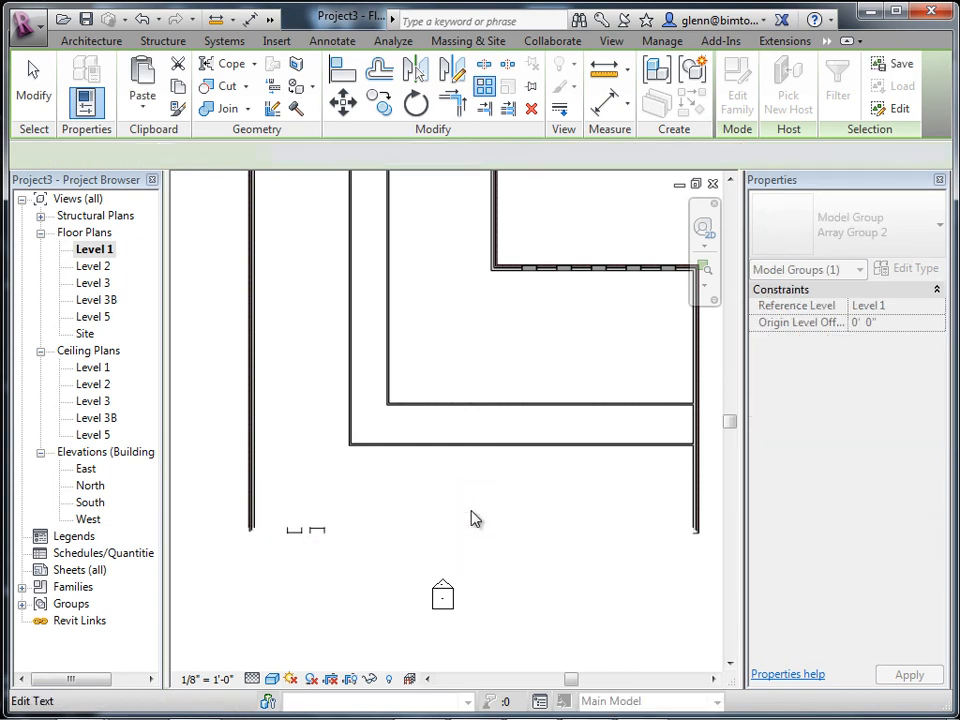
left_click(477, 507)
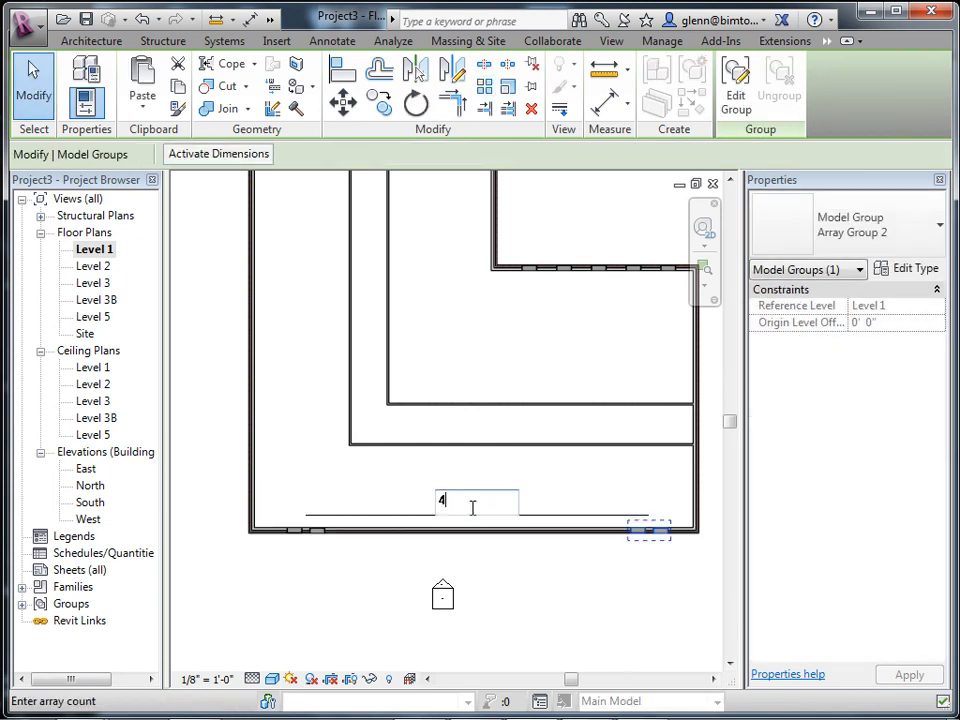
type("4")
key("Return")
left_click(486, 568)
scroll(486, 568, "up", 2)
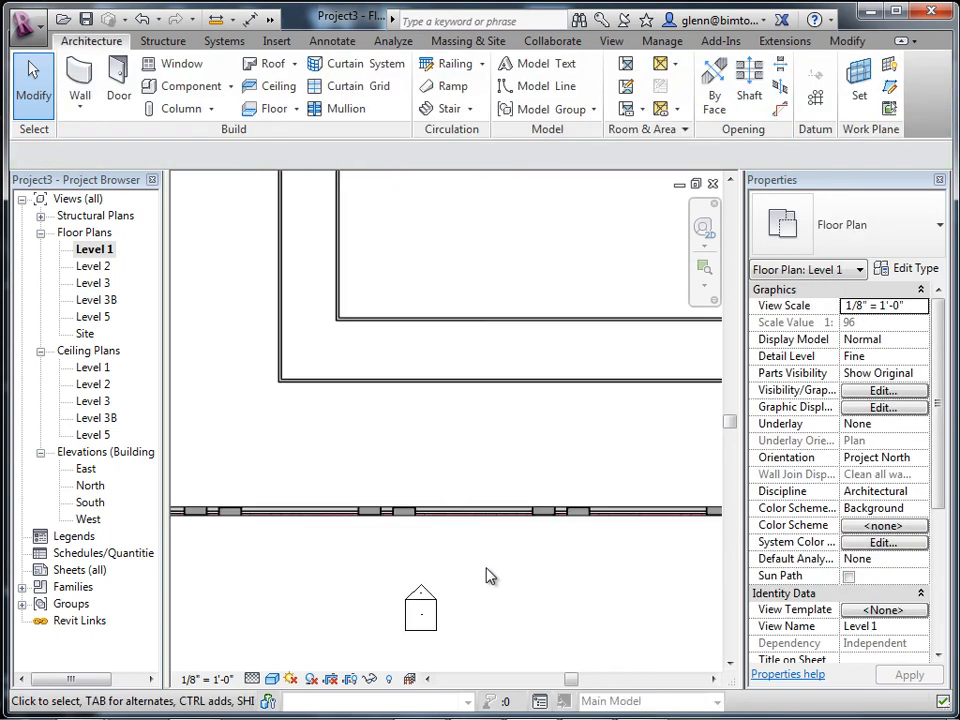
scroll(488, 575, "down", 1)
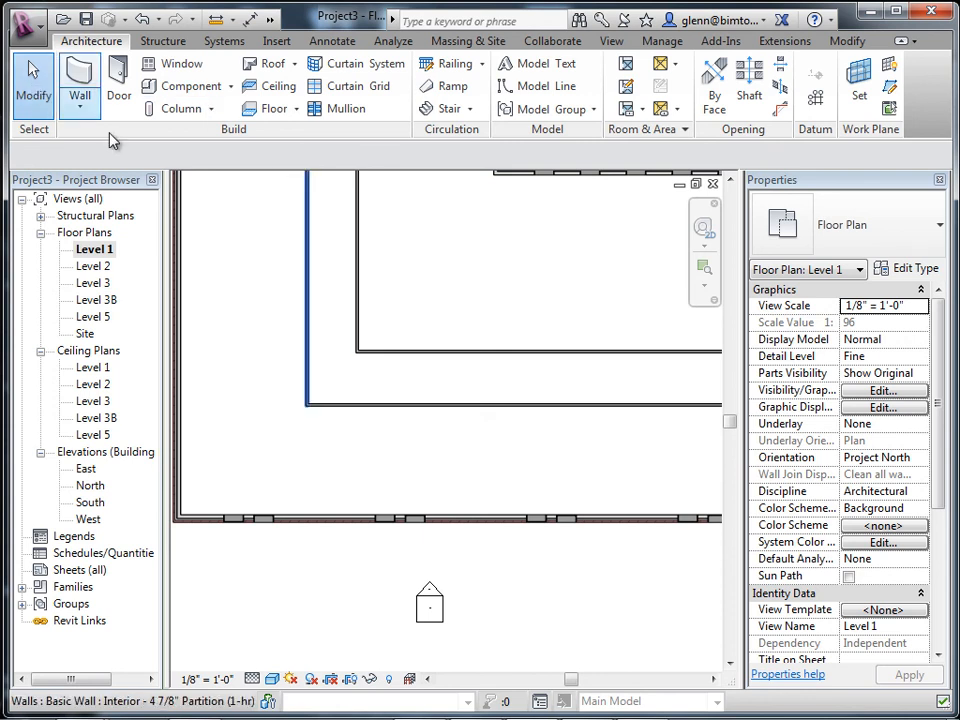
Draw an Interior 4 7/8" Partition from the corridor's south wall to the south exterior wall, about 25'-6" east of the corridor's outer corner
left_click(81, 108)
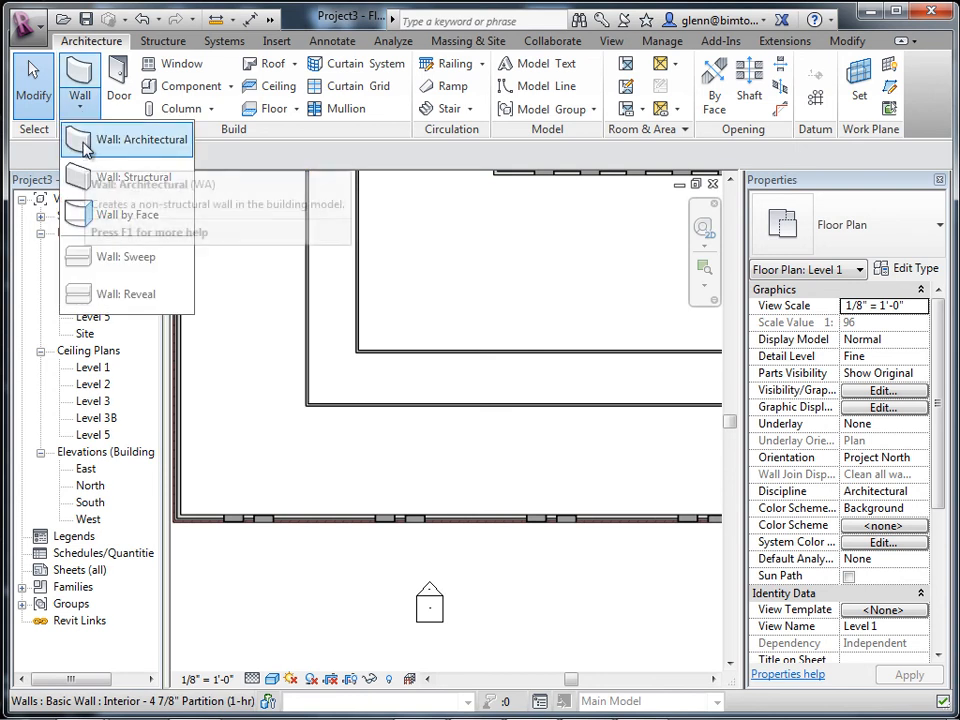
left_click(72, 140)
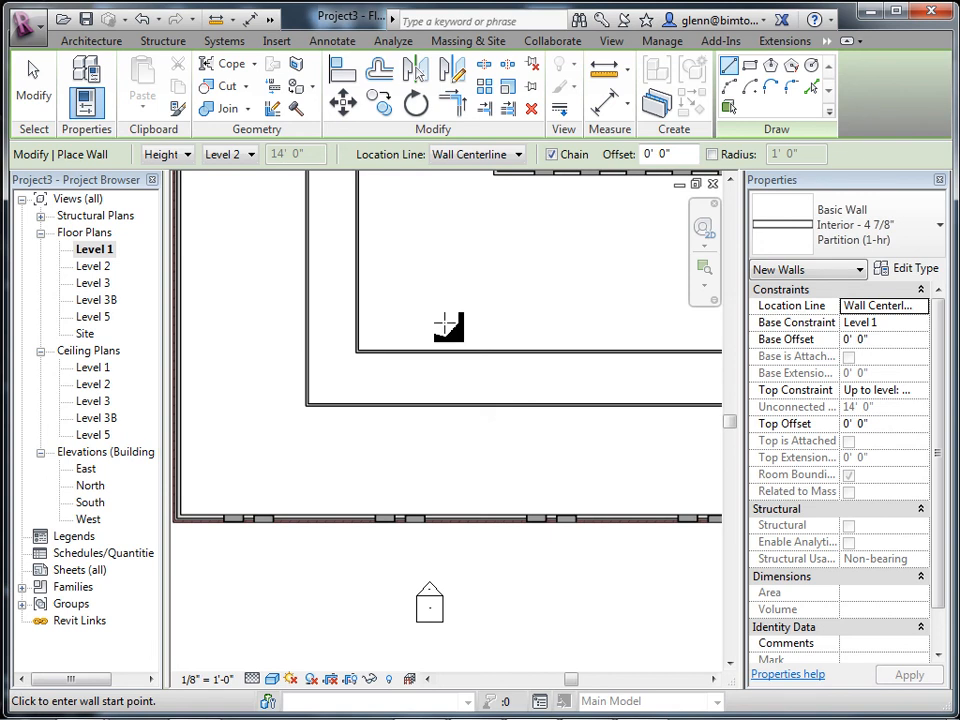
left_click(478, 404)
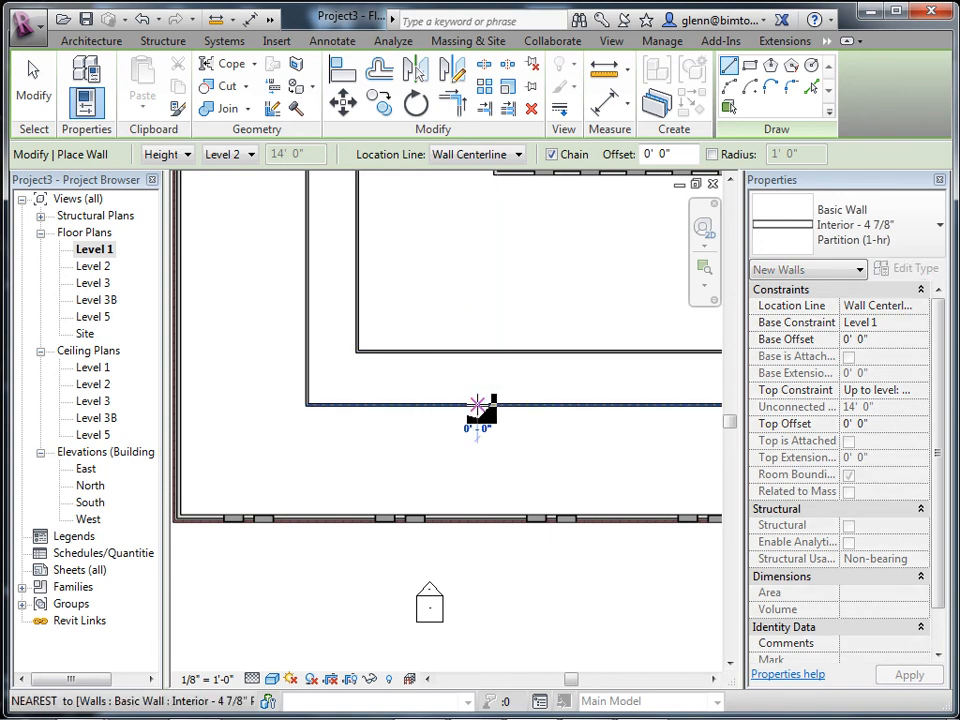
left_click(477, 515)
key("Escape")
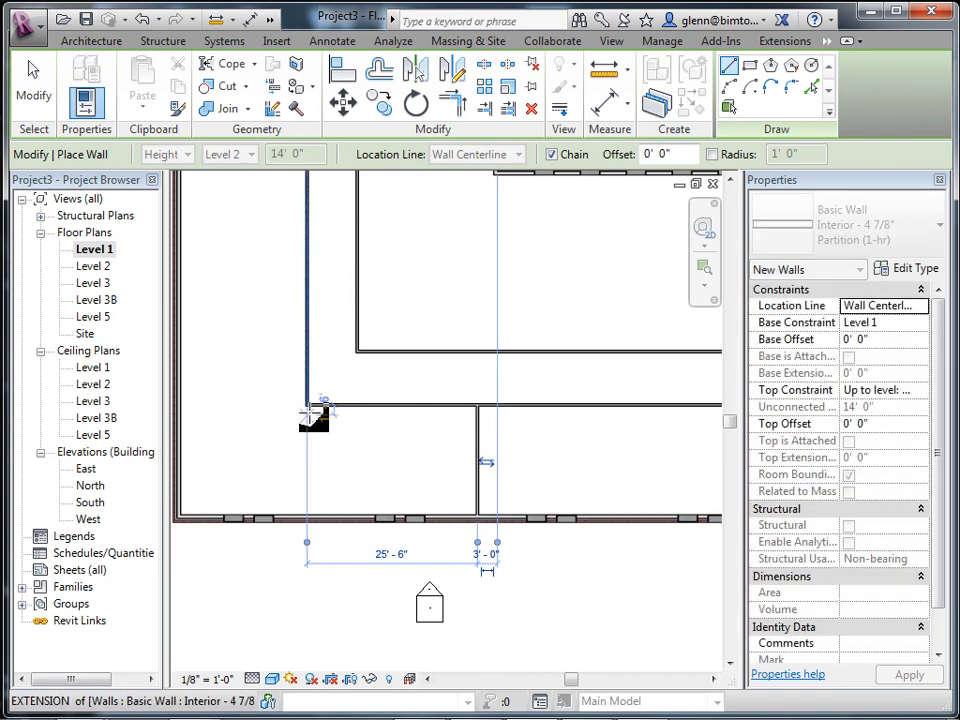
Draw partitions to the south exterior wall from the corridor's outer corner and about 22'-6" east of the first room divider
left_click(307, 405)
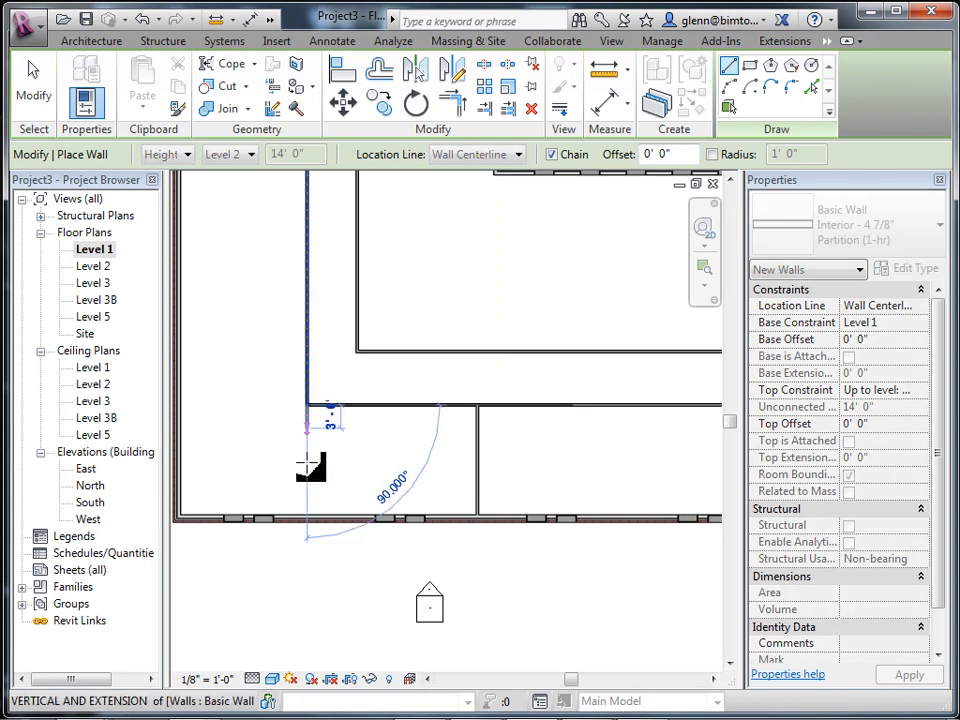
left_click(307, 516)
key("Escape")
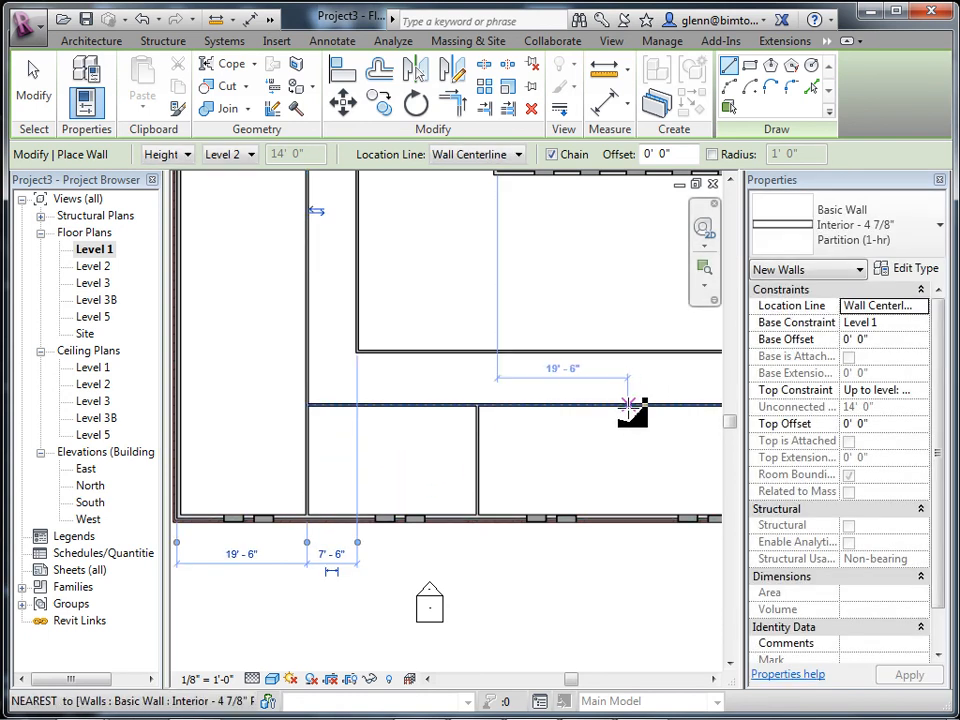
left_click(629, 404)
left_click(630, 517)
scroll(627, 515, "down", 5)
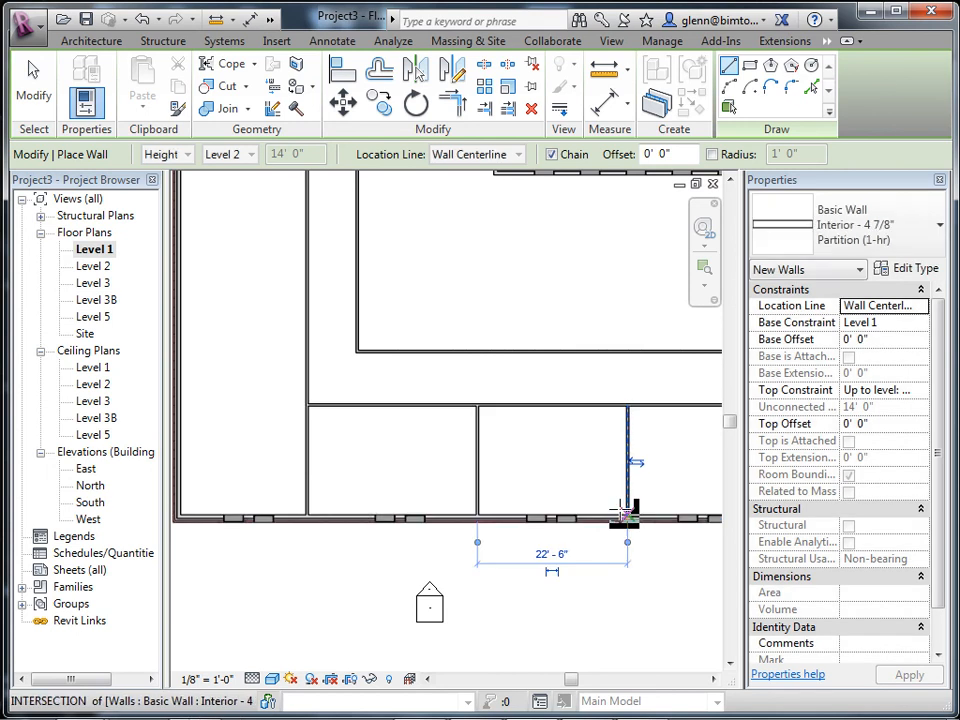
key("Escape")
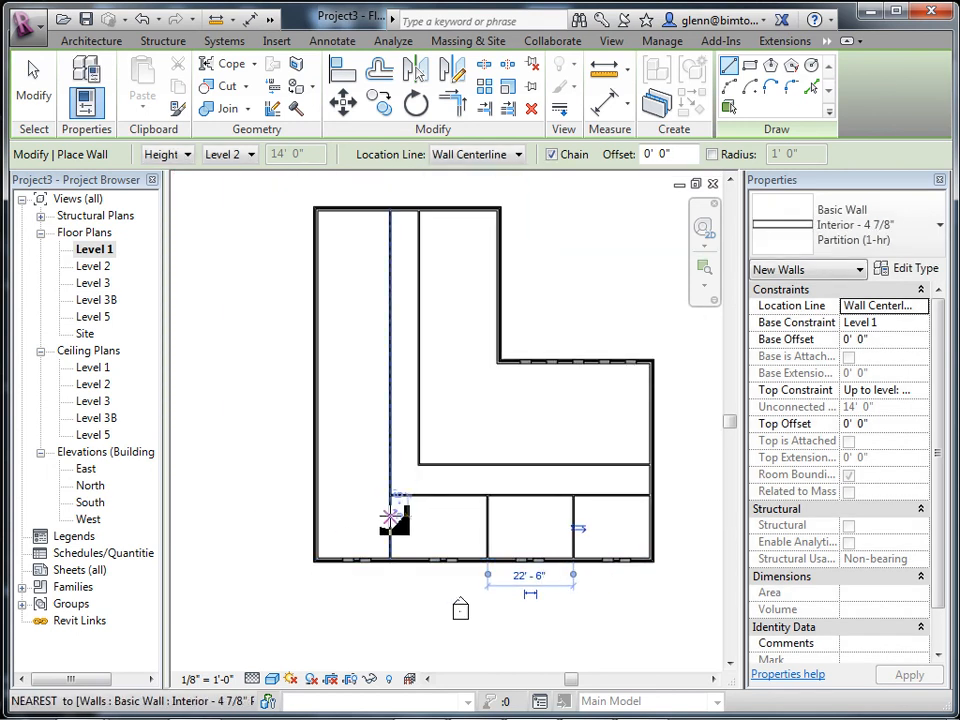
Draw three partitions from the corridor's west wall to the west exterior wall, spaced about 26'-6", 25'-6" and 18'-6" going north from the south wall
left_click(389, 460)
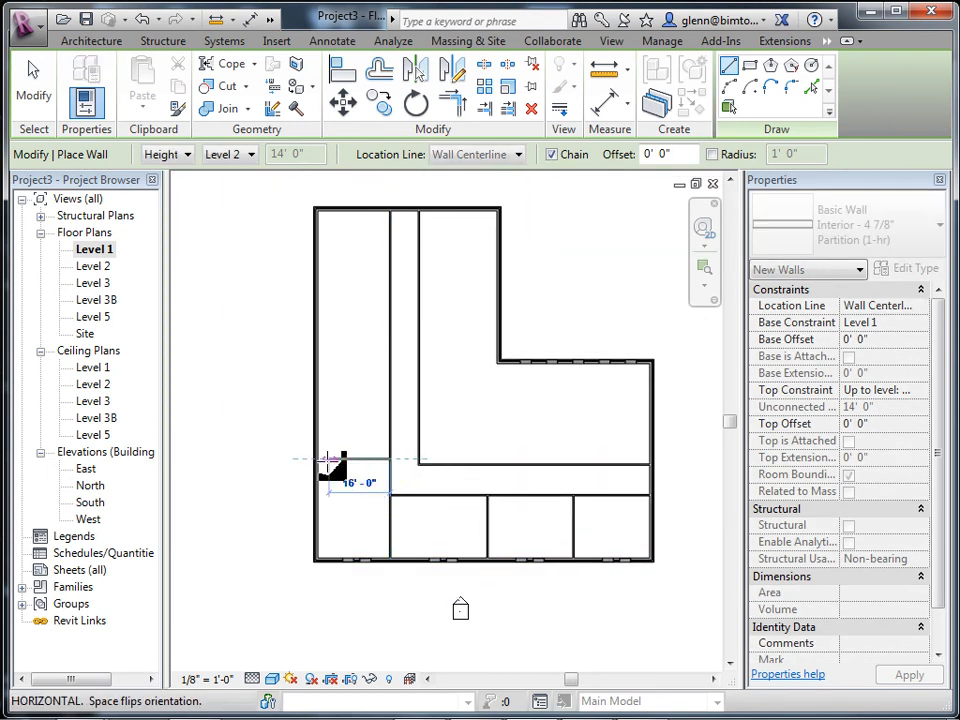
left_click(316, 462)
key("Escape")
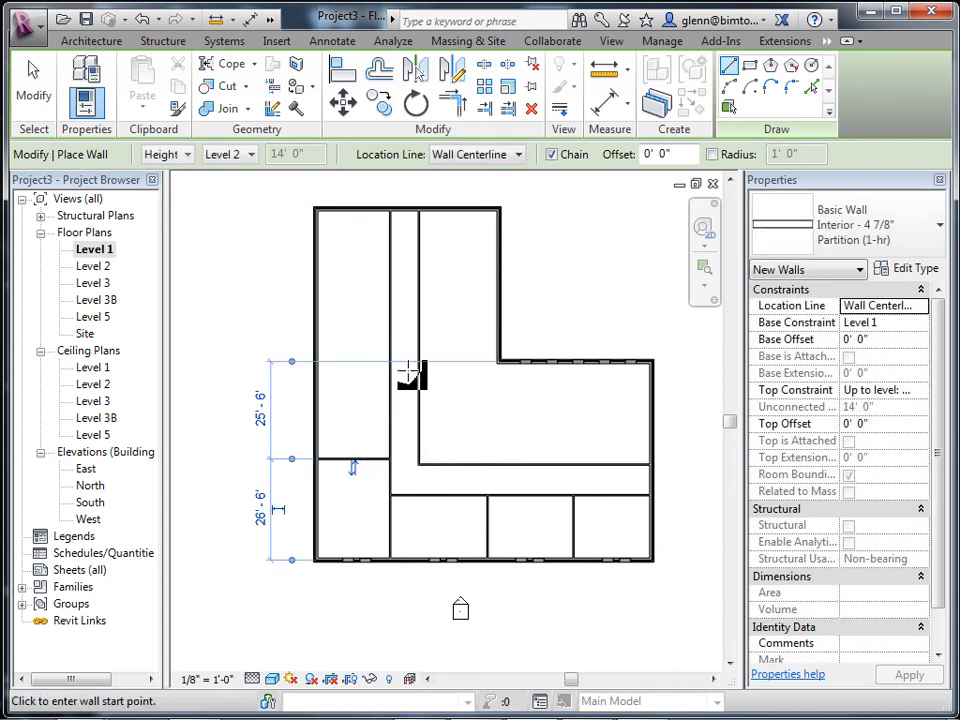
left_click(317, 364)
key("Escape")
left_click(393, 293)
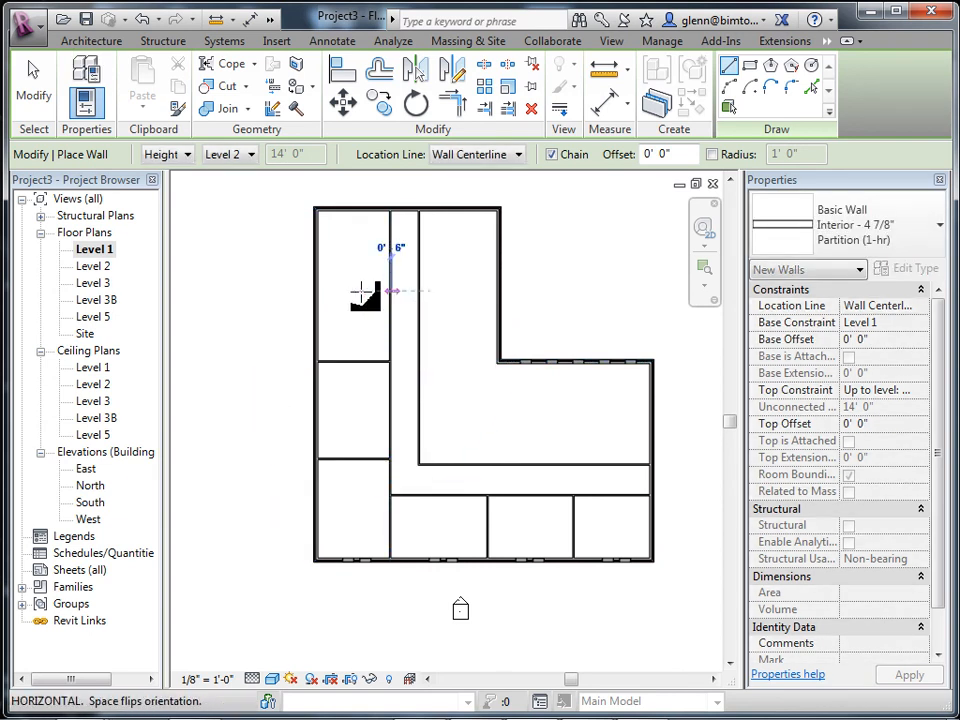
left_click(317, 292)
key("Escape")
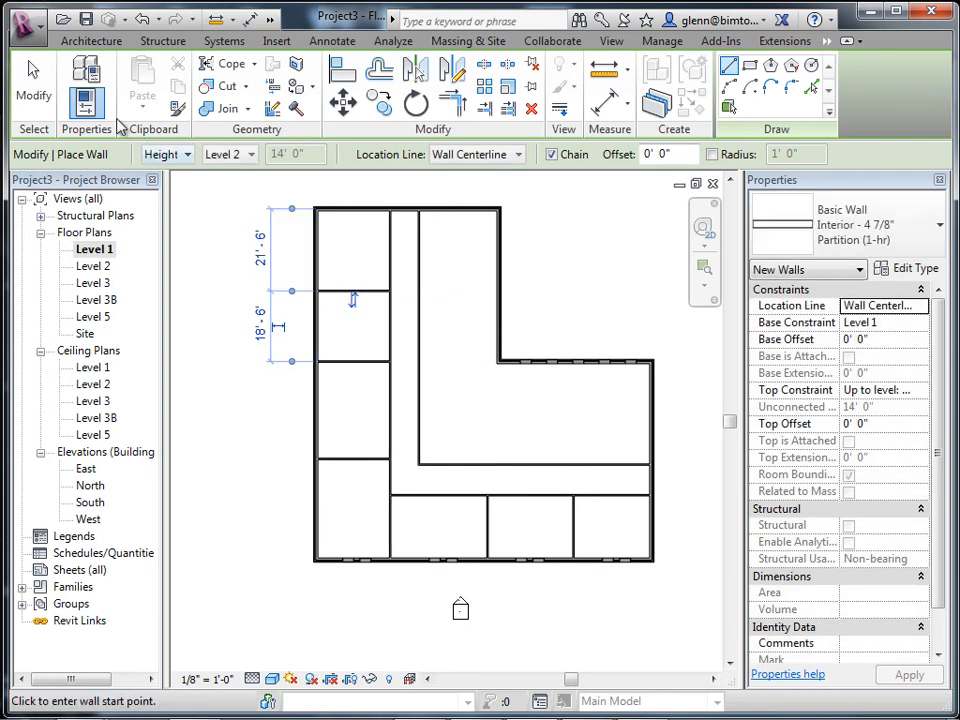
left_click(27, 94)
Place six Single-Flush 36" x 84" doors in the corridor's outer walls, in pairs about 3' to 3'-6" either side of three room dividers
left_click(116, 95)
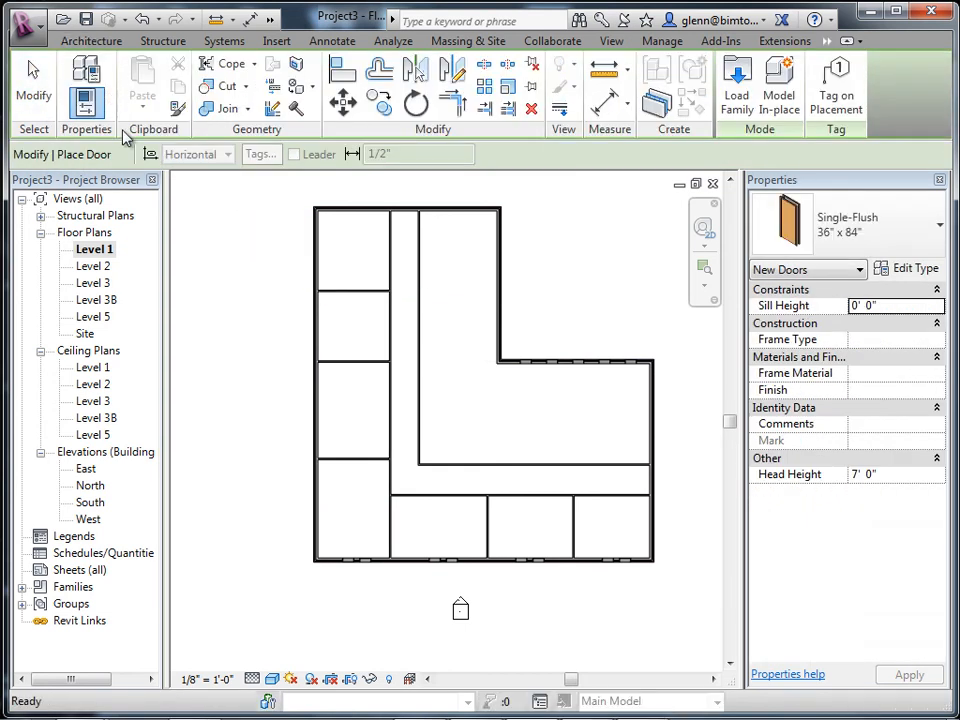
left_click(384, 280)
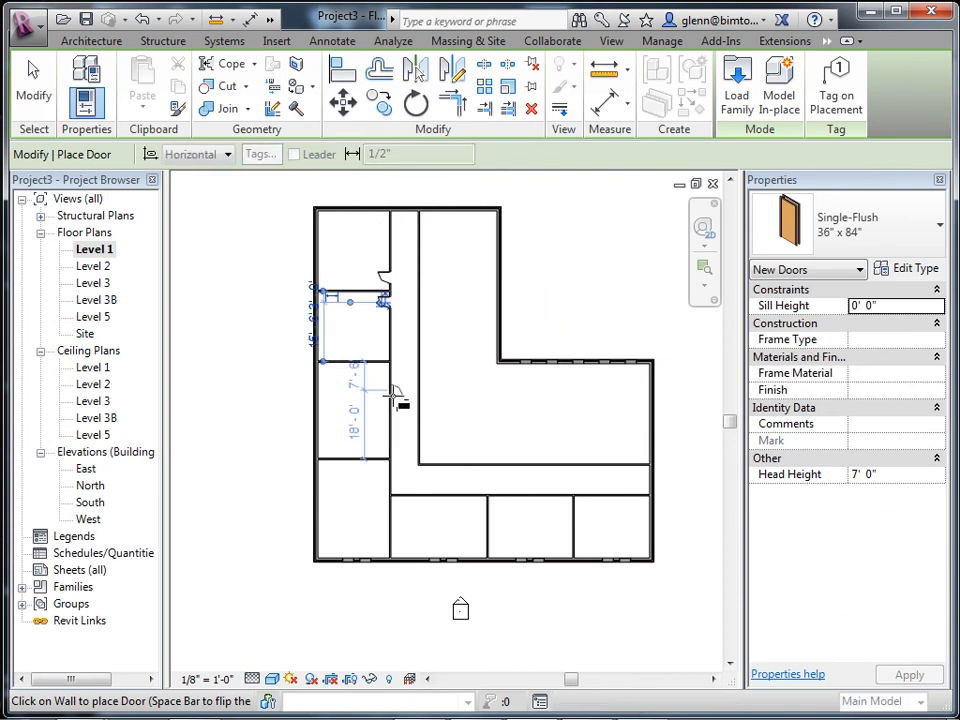
left_click(385, 446)
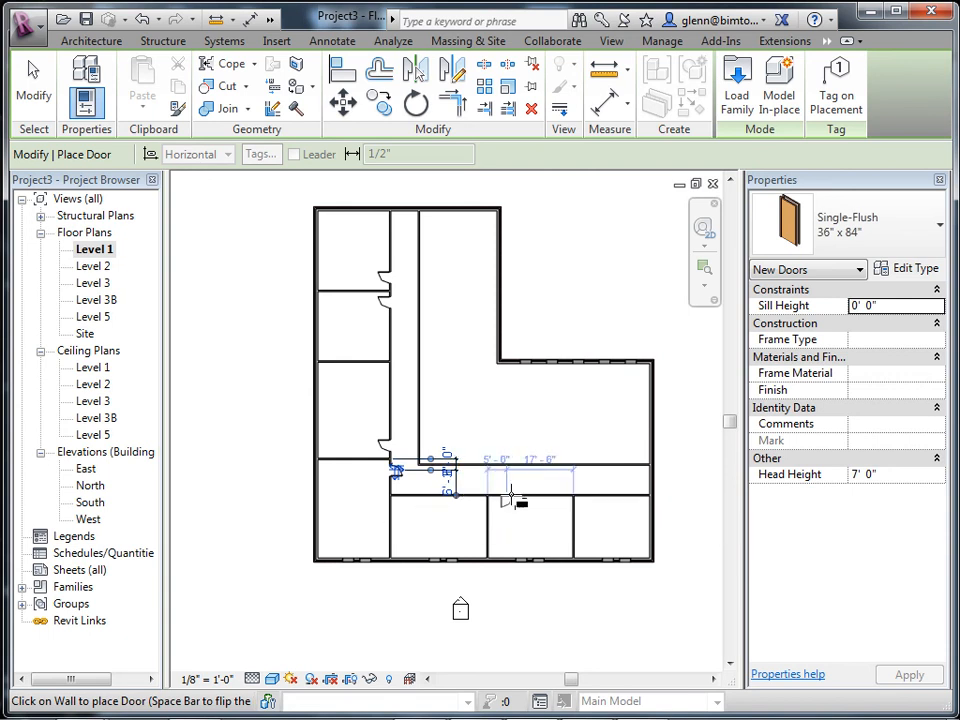
left_click(563, 495)
key("Escape")
key("Escape")
Flip the four doors in the corridor's west wall so each swings into its room and hinges beside the adjacent room divider
scroll(320, 305, "up", 3)
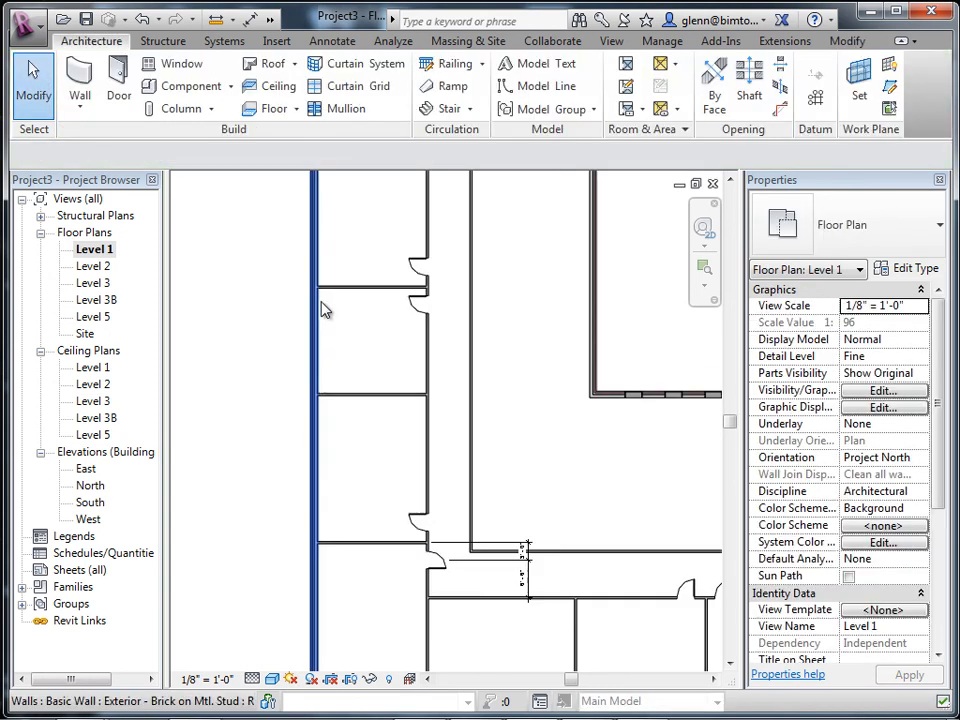
left_click(421, 308)
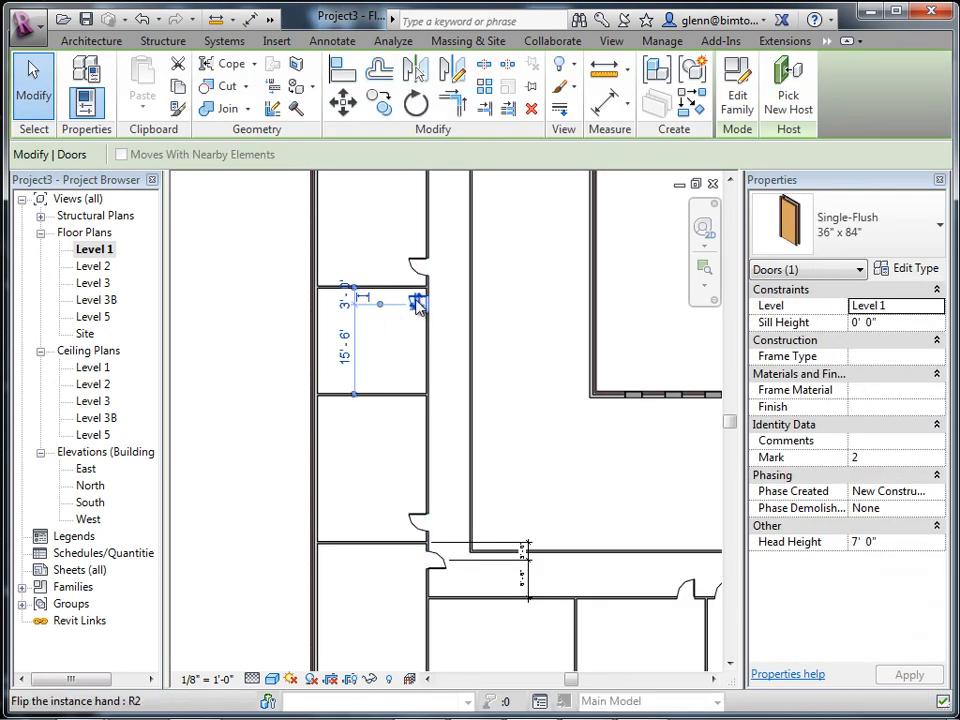
left_click(417, 302)
left_click(413, 268)
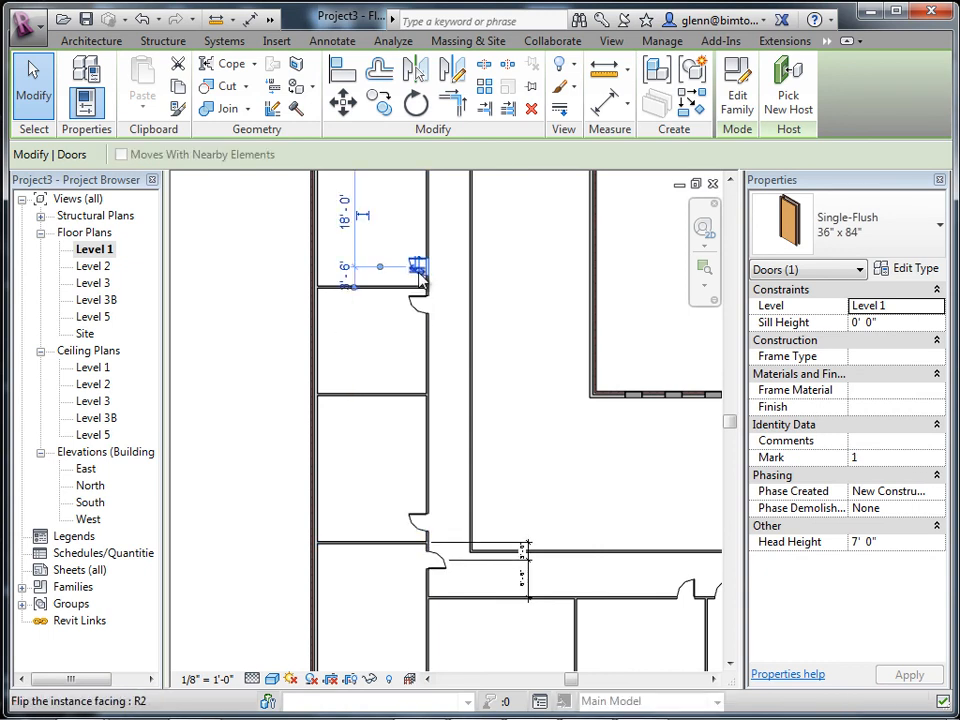
left_click(420, 520)
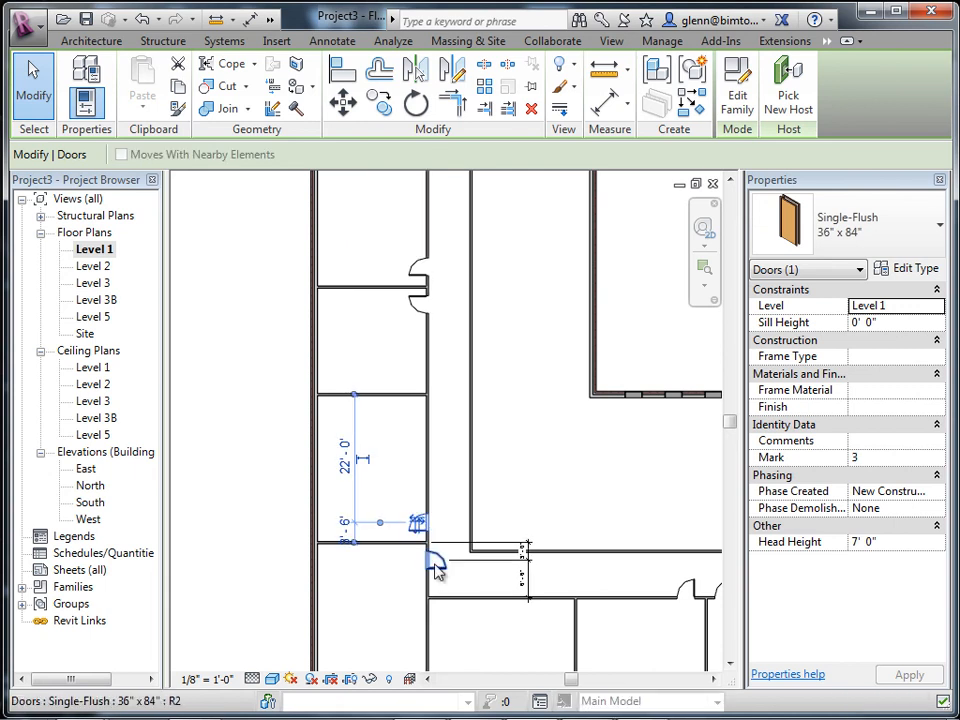
left_click(436, 566)
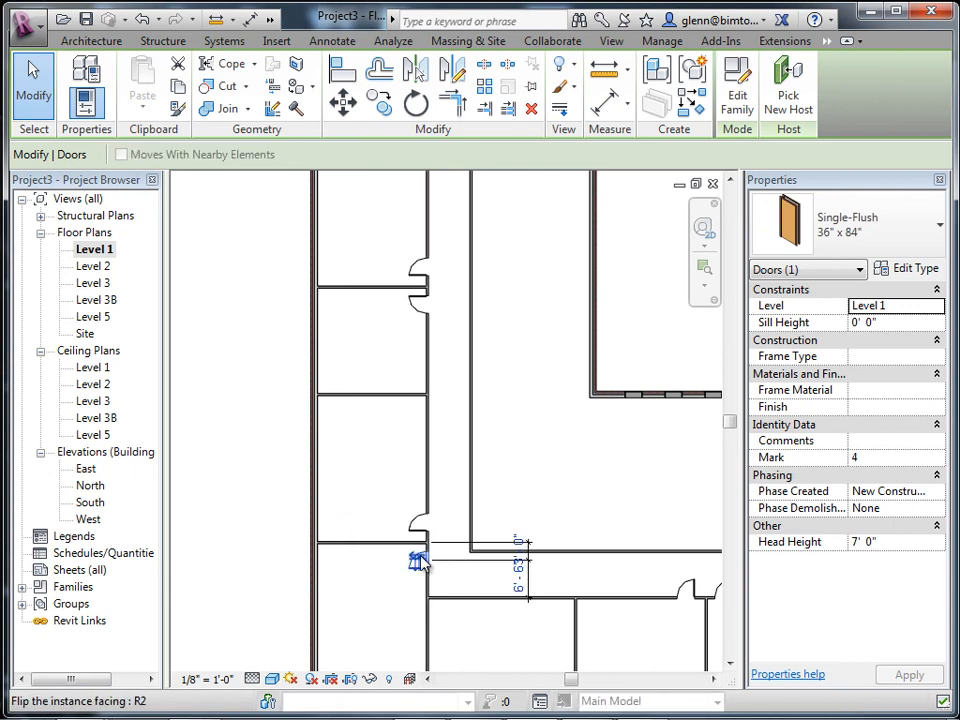
left_click(418, 562)
left_click(436, 562)
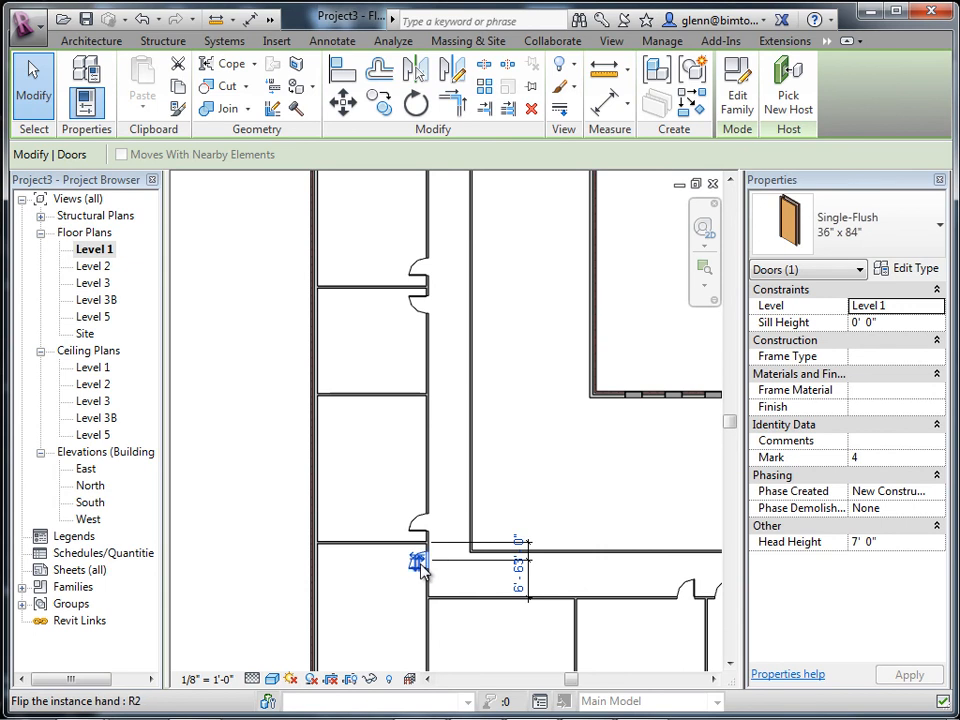
Flip the two doors in the corridor's south wall so they swing into the south rooms
middle_click_drag(512, 614, 366, 504)
left_click(528, 476)
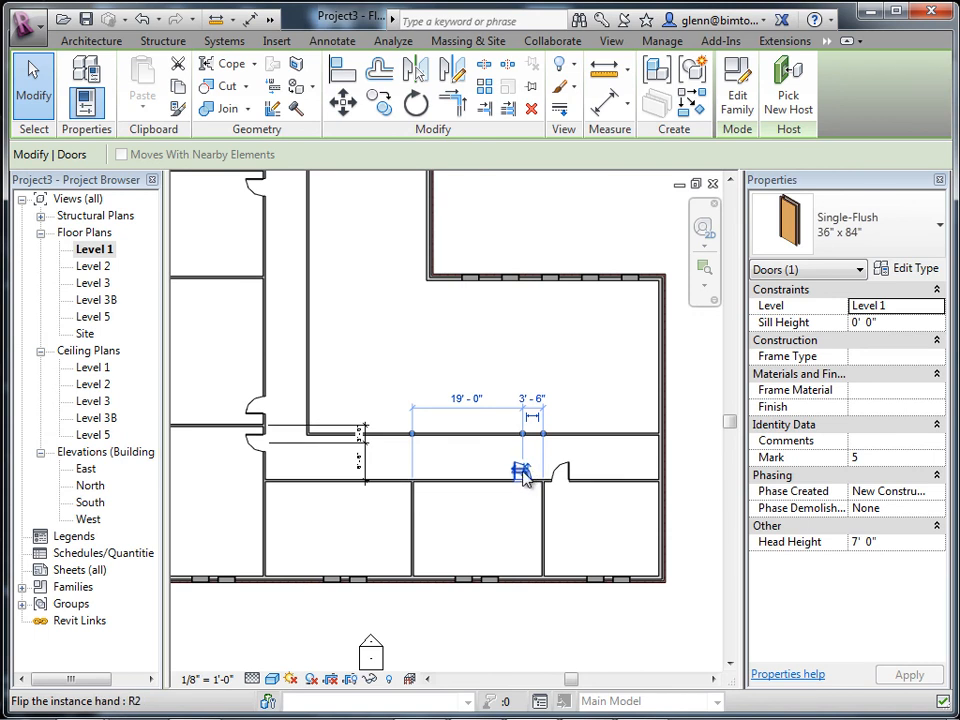
left_click(525, 472)
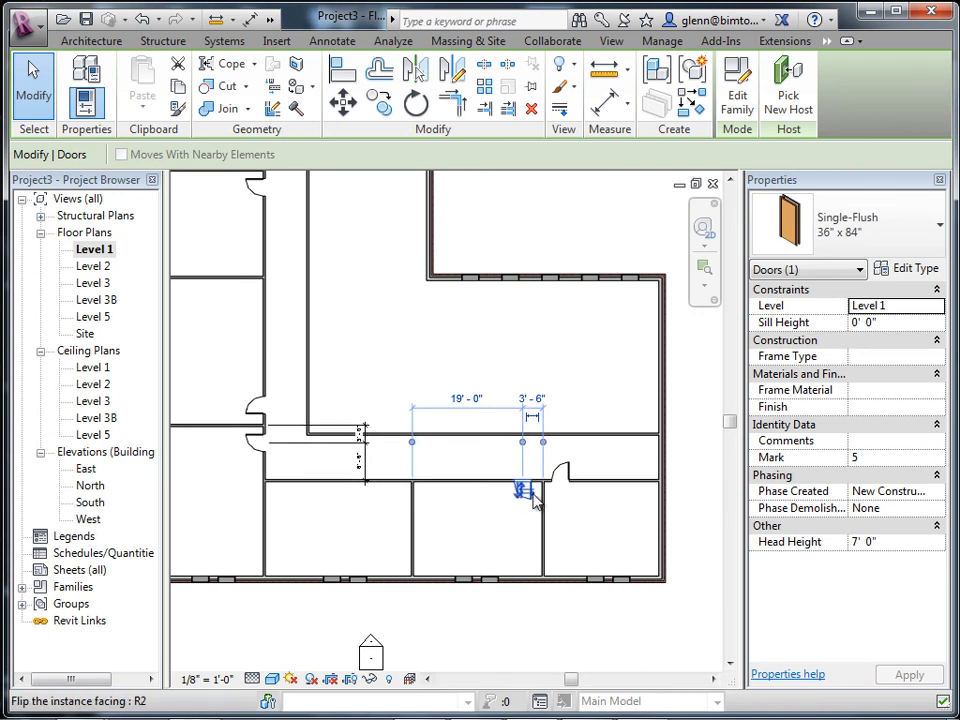
left_click(556, 468)
left_click(557, 475)
left_click(578, 514)
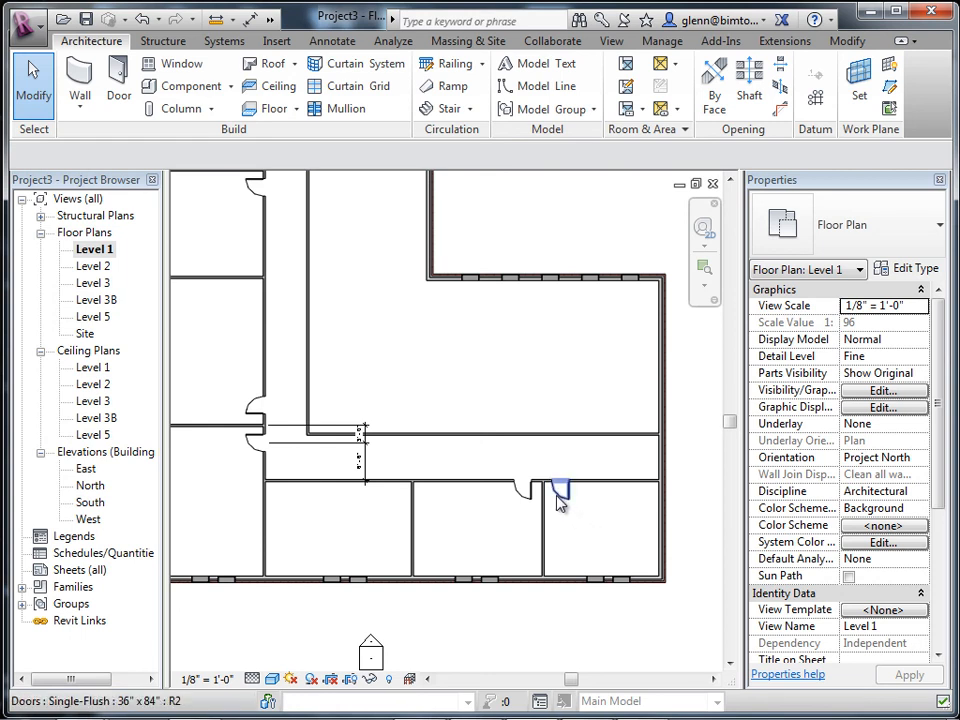
left_click(563, 496)
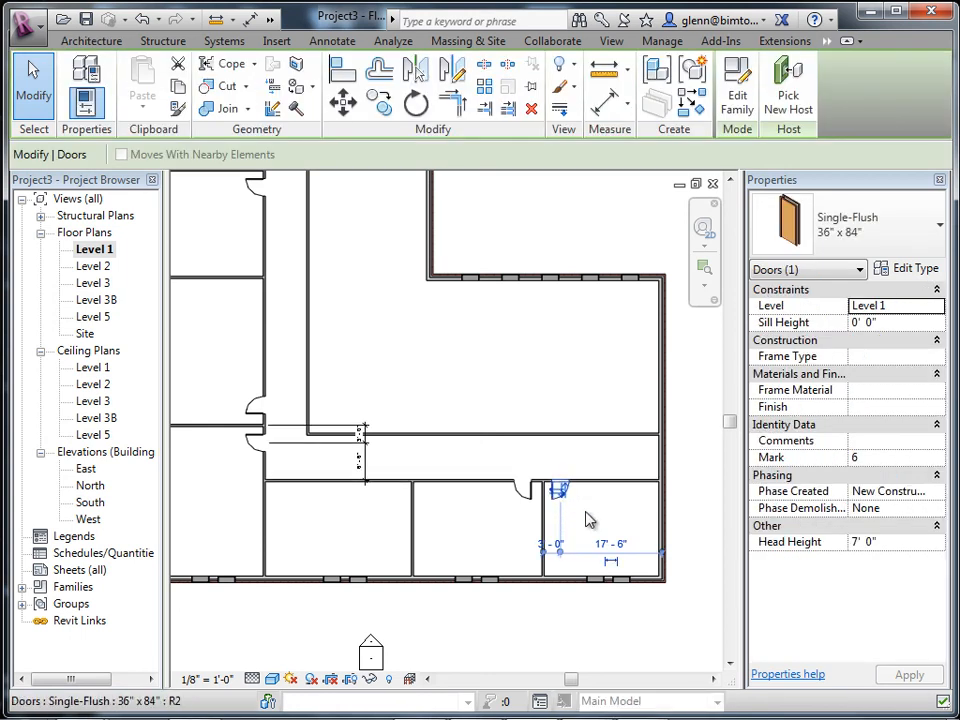
left_click(603, 530)
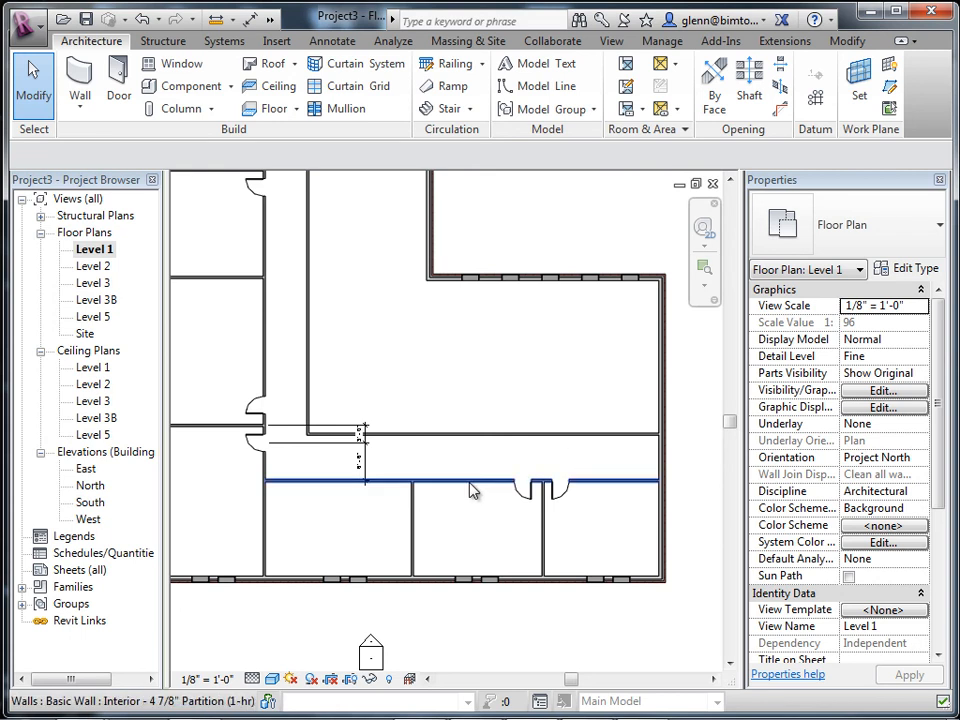
Open the default 3D view of the building and set its visual style to Shaded
scroll(452, 550, "down", 4)
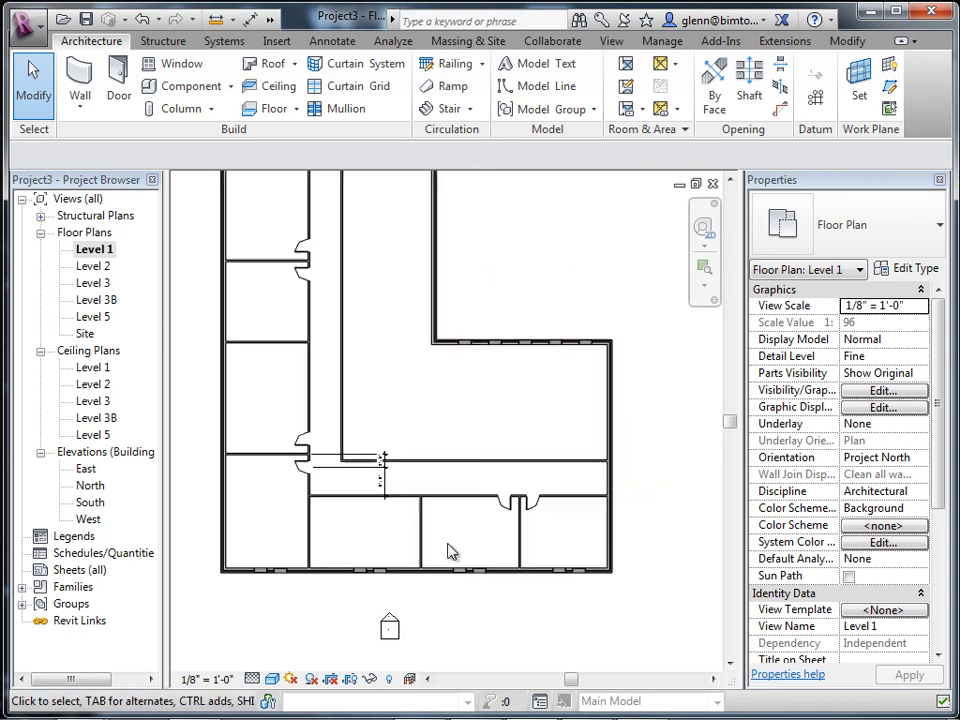
left_click(269, 19)
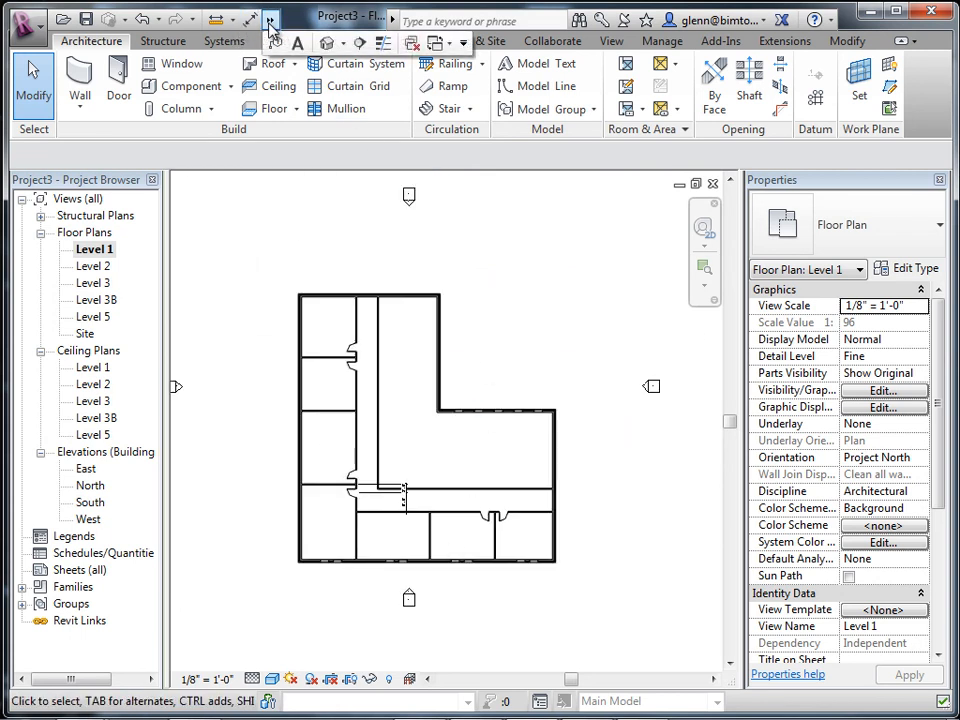
left_click(323, 43)
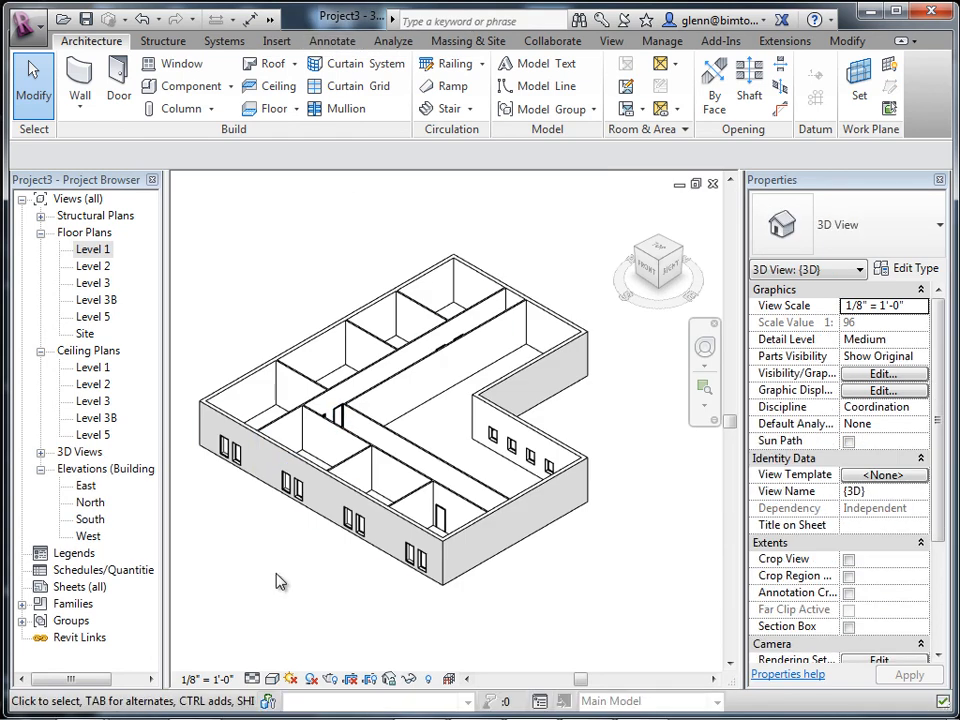
left_click(271, 679)
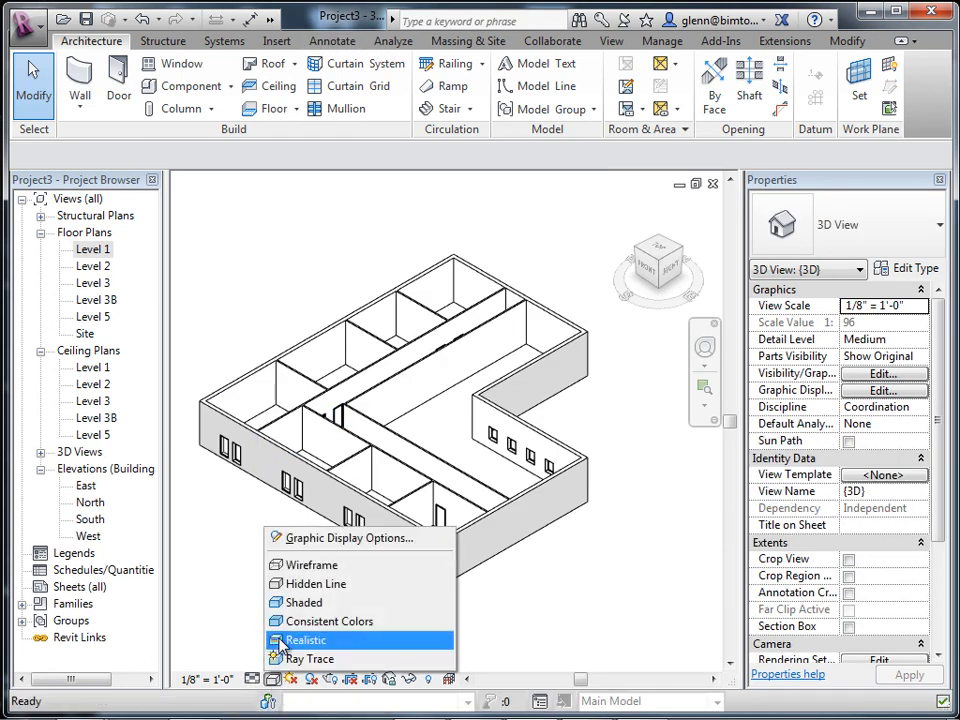
left_click(295, 603)
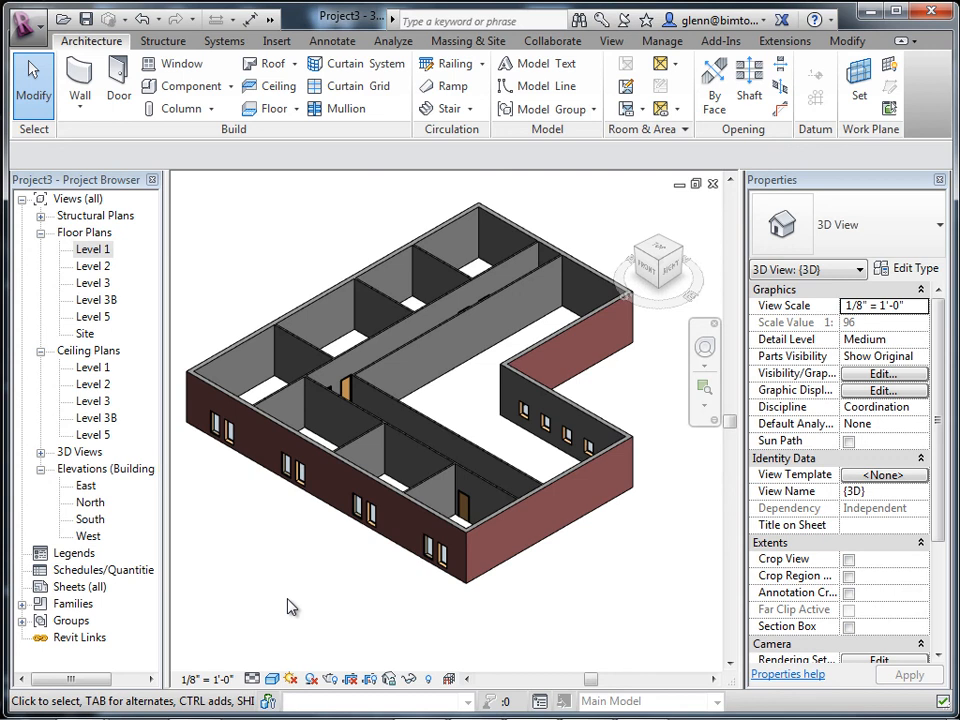
On the Level 1 plan, start a Generic - 12" architectural floor and sketch its boundary by picking all six exterior walls
double_click(104, 254)
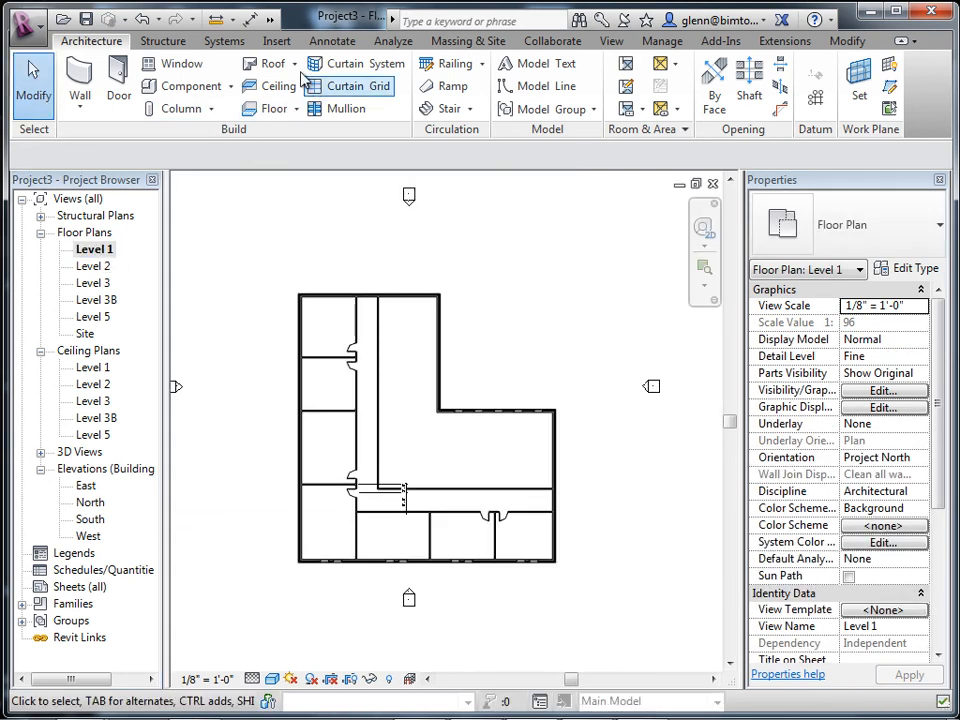
left_click(296, 109)
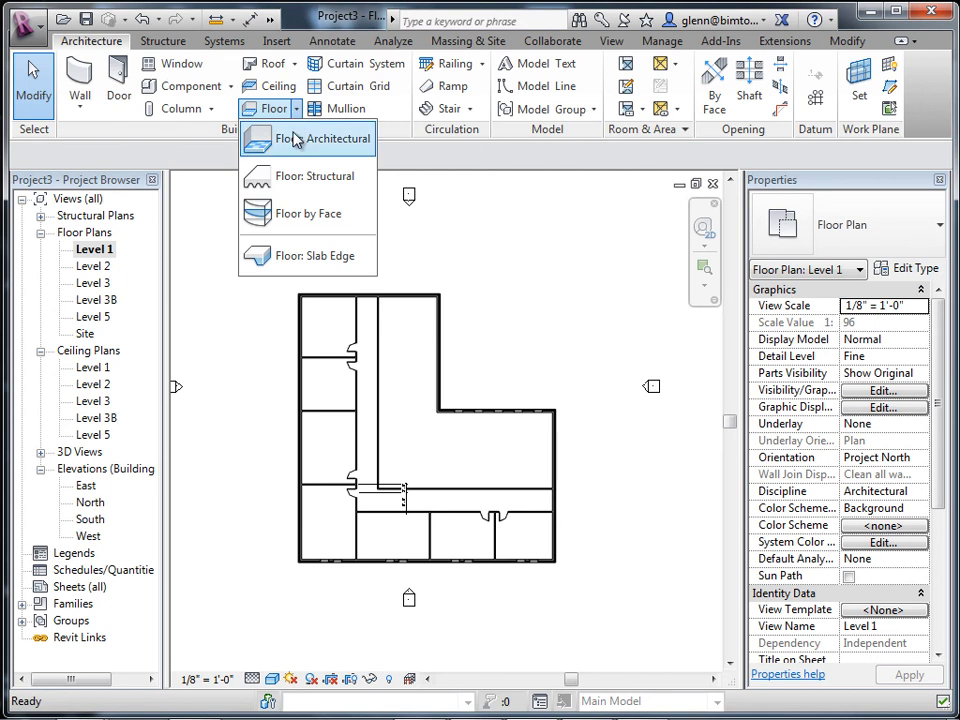
left_click(296, 138)
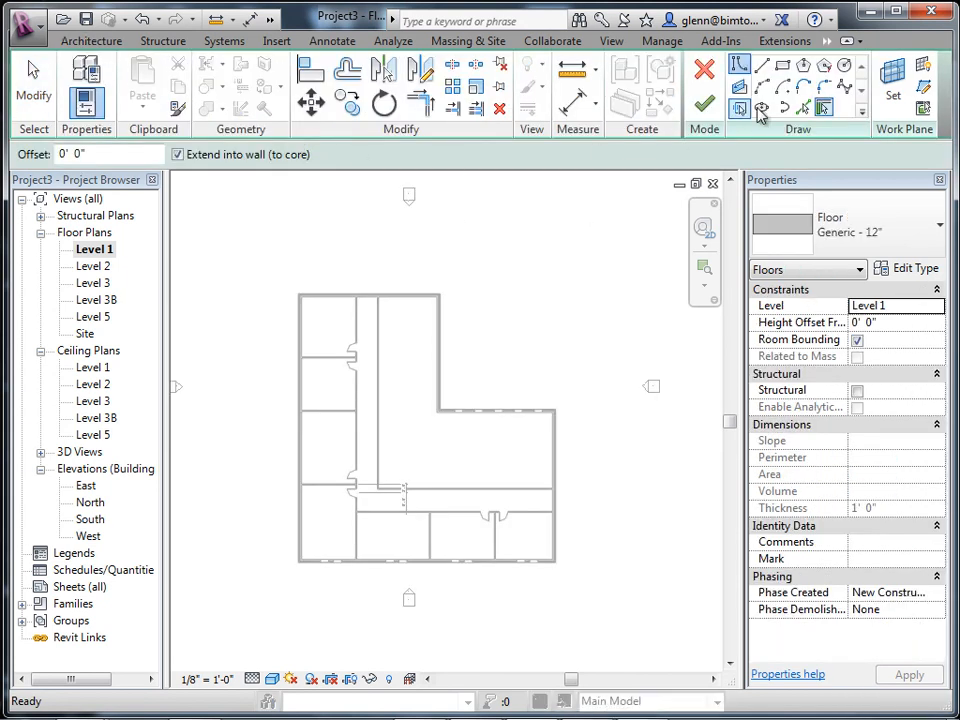
scroll(510, 286, "up", 2)
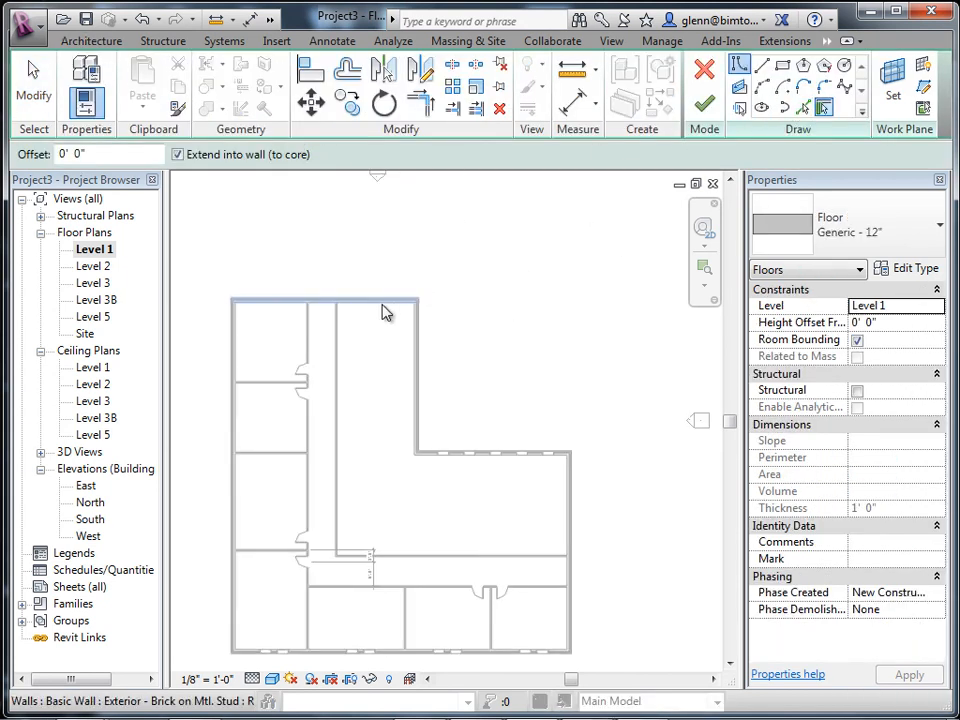
scroll(247, 306, "up", 1)
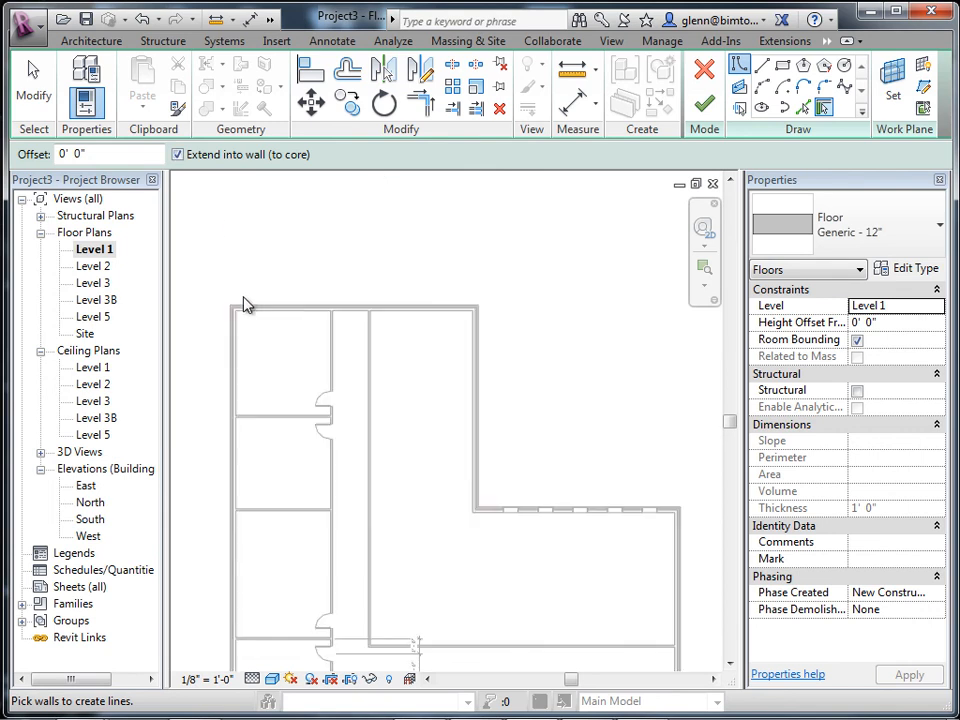
left_click(252, 310)
left_click(476, 365)
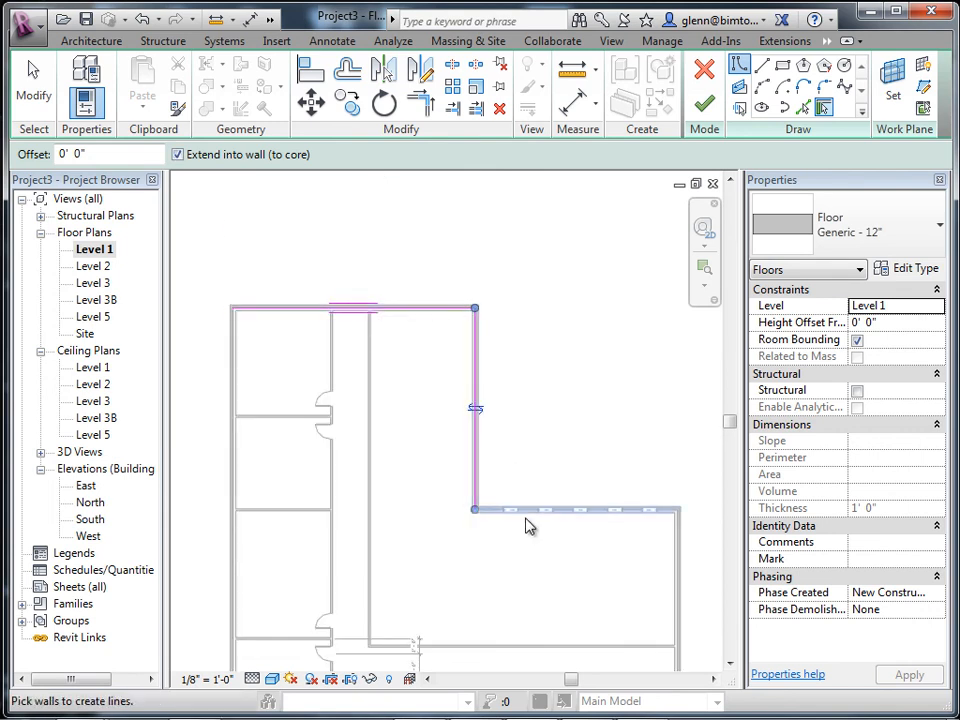
left_click(499, 512)
left_click(671, 579)
middle_click_drag(538, 527, 542, 365)
left_click(493, 568)
left_click(240, 449)
middle_click_drag(380, 433, 396, 591)
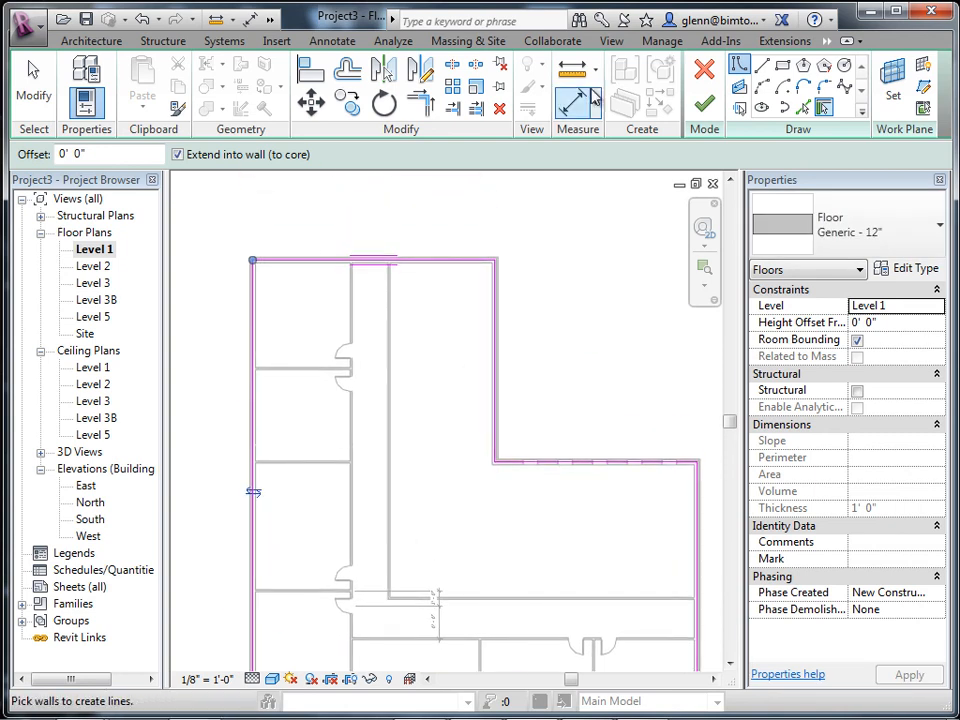
Finish the floor sketch and show the building with its floor in the default 3D view
left_click(704, 104)
left_click(577, 221)
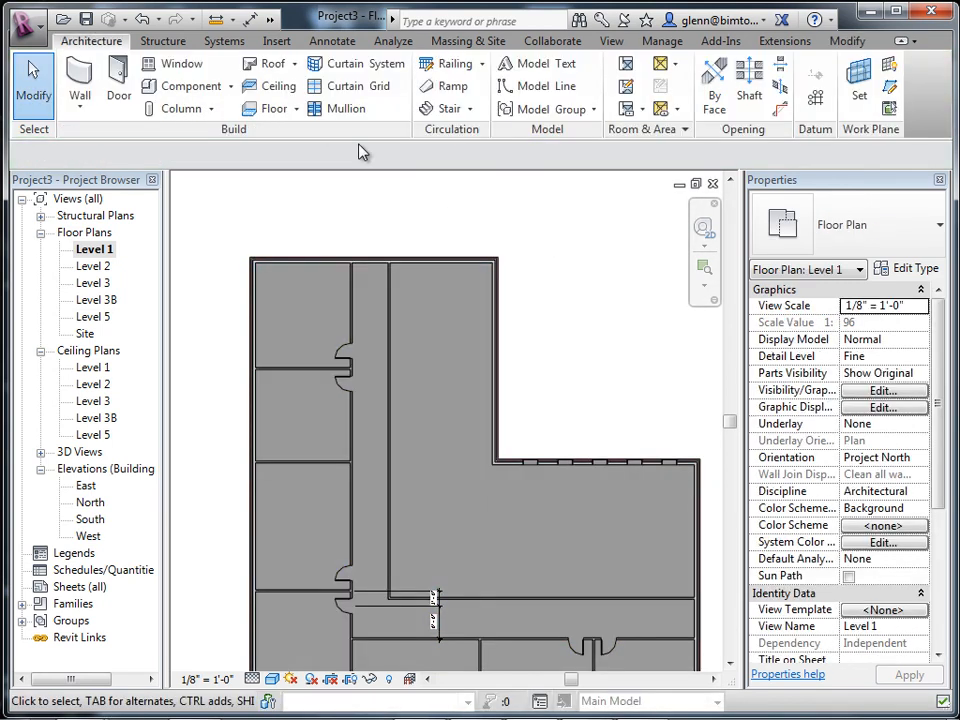
left_click(269, 21)
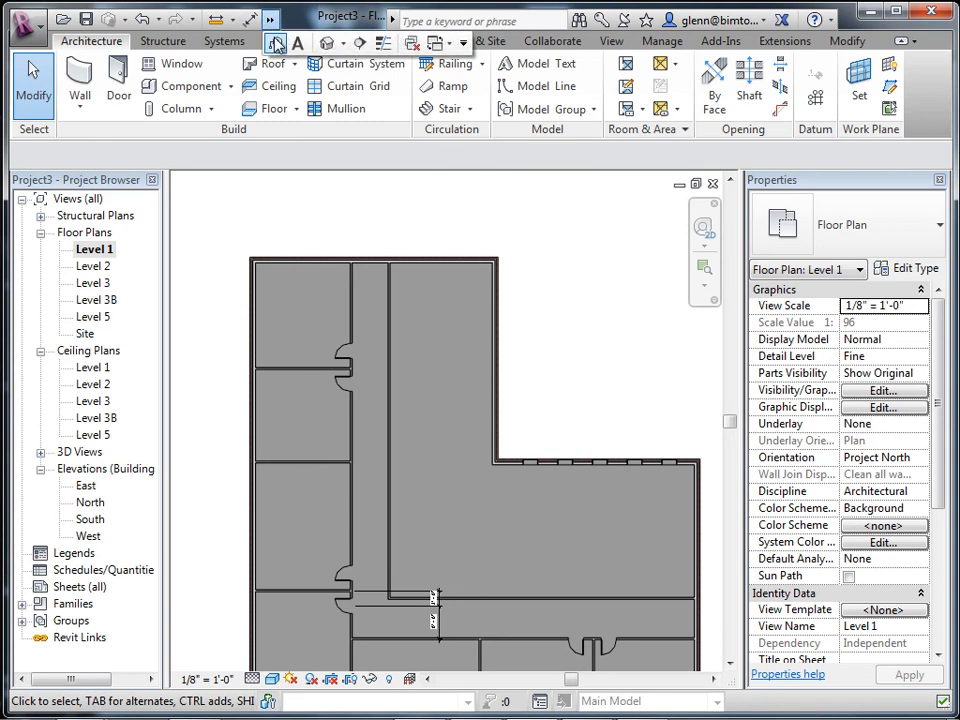
left_click(326, 41)
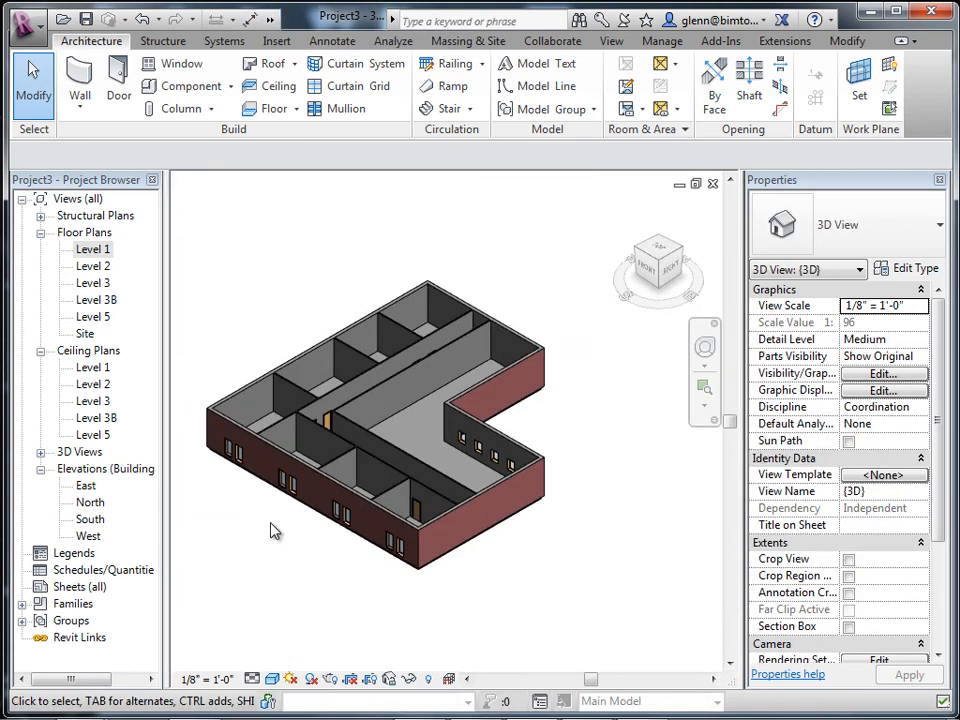
Save the project as "Multistory - Single Floor - Group B" in the _BIM Bootcamp 2012 folder
left_click(28, 25)
mouse_move(104, 238)
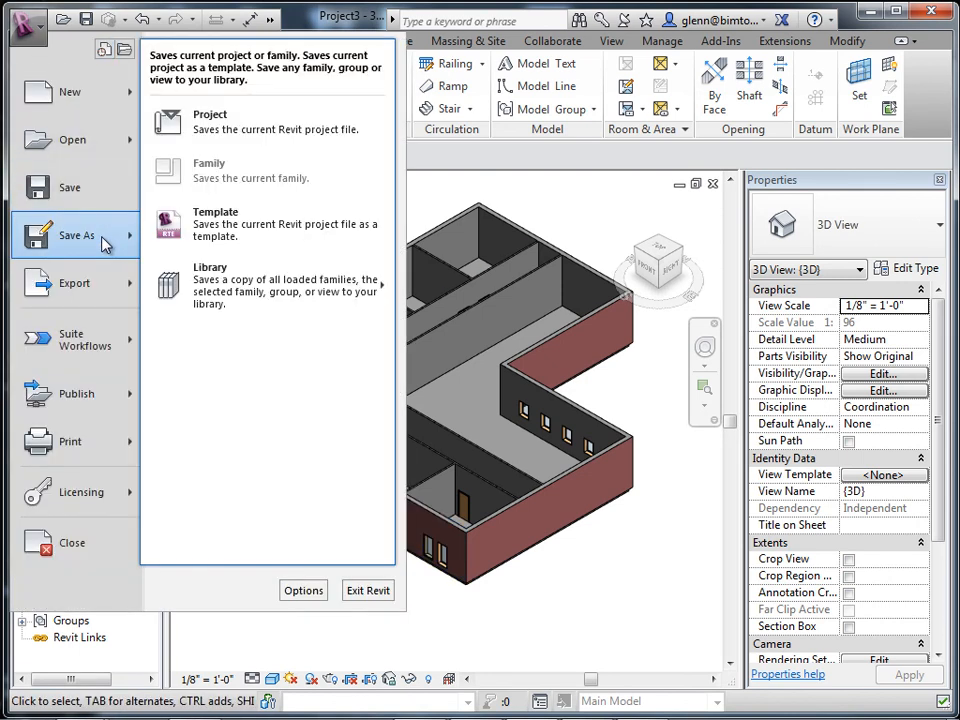
left_click(229, 128)
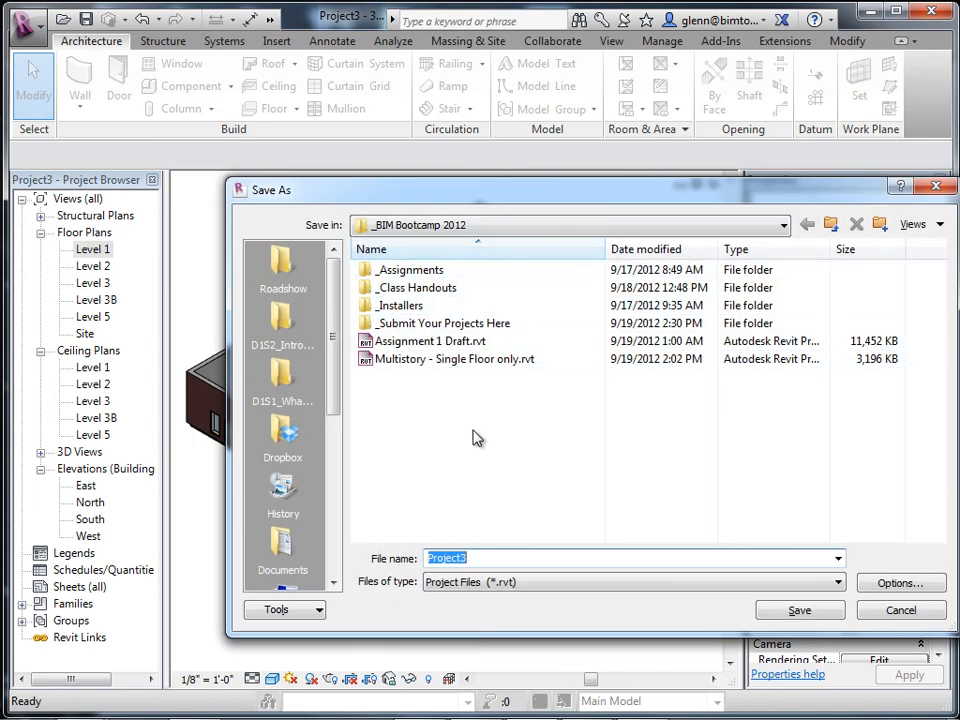
left_click(482, 359)
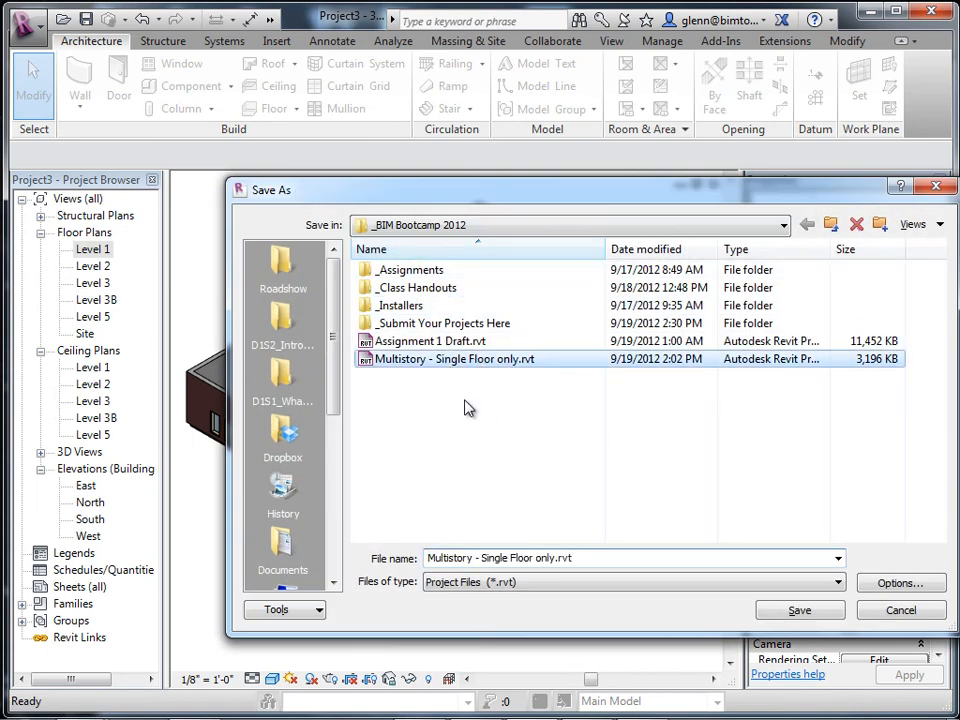
left_click(536, 560)
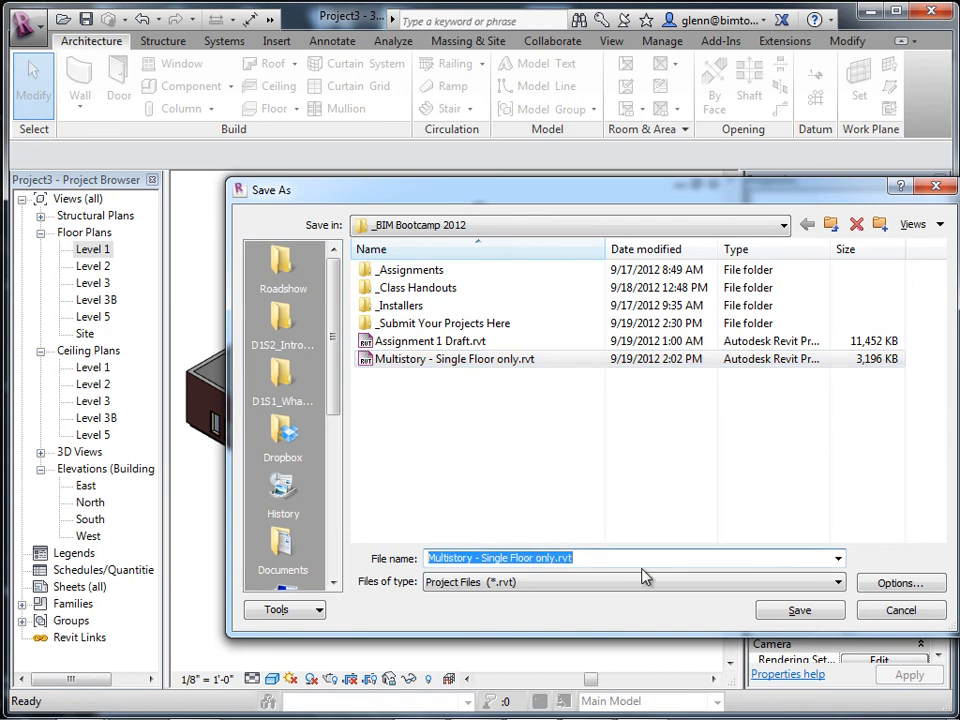
left_click(615, 560)
key("BackSpace")
key("BackSpace")
key("BackSpace")
key("BackSpace")
key("BackSpace")
key("BackSpace")
key("BackSpace")
key("BackSpace")
type("- Group B")
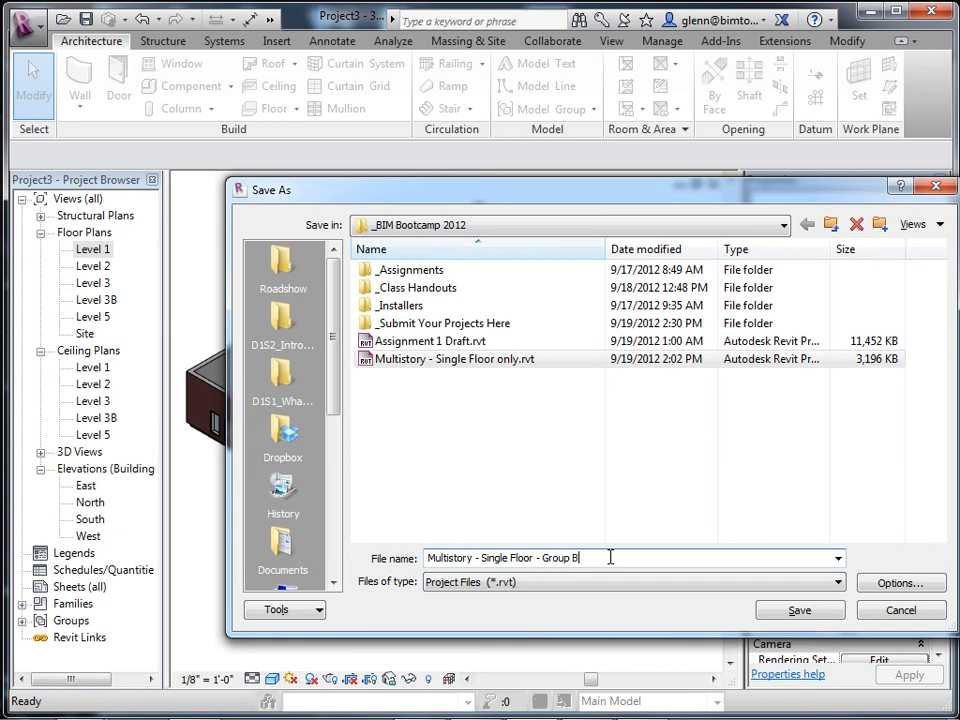
key("Return")
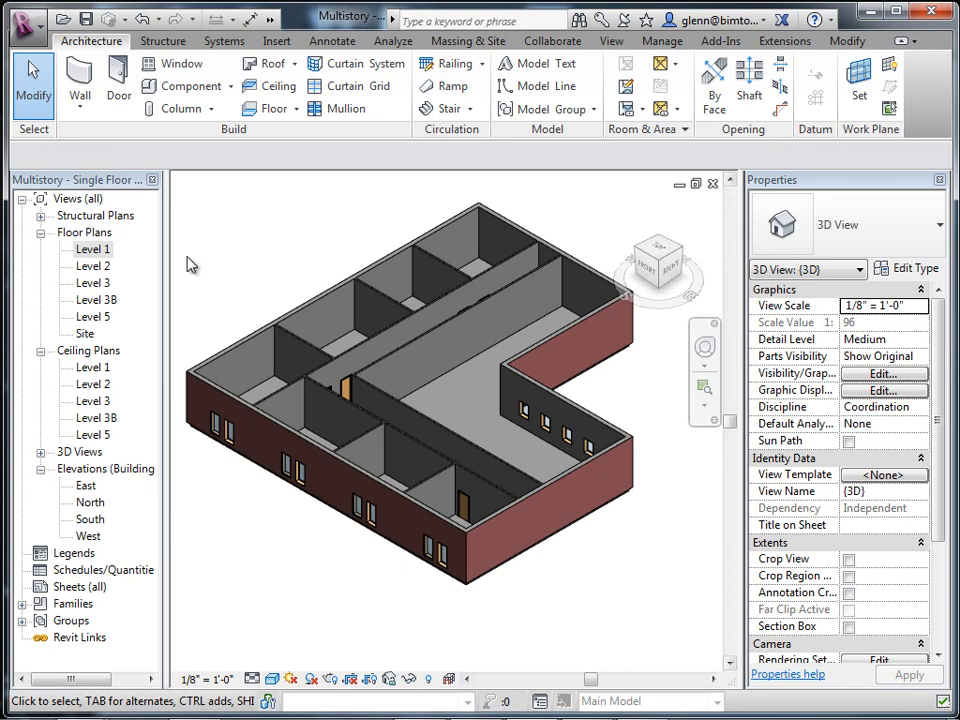
Examine the Level 2 floor plan with its Level 1 underlay and return to the 3D view
left_click(92, 267)
double_click(92, 267)
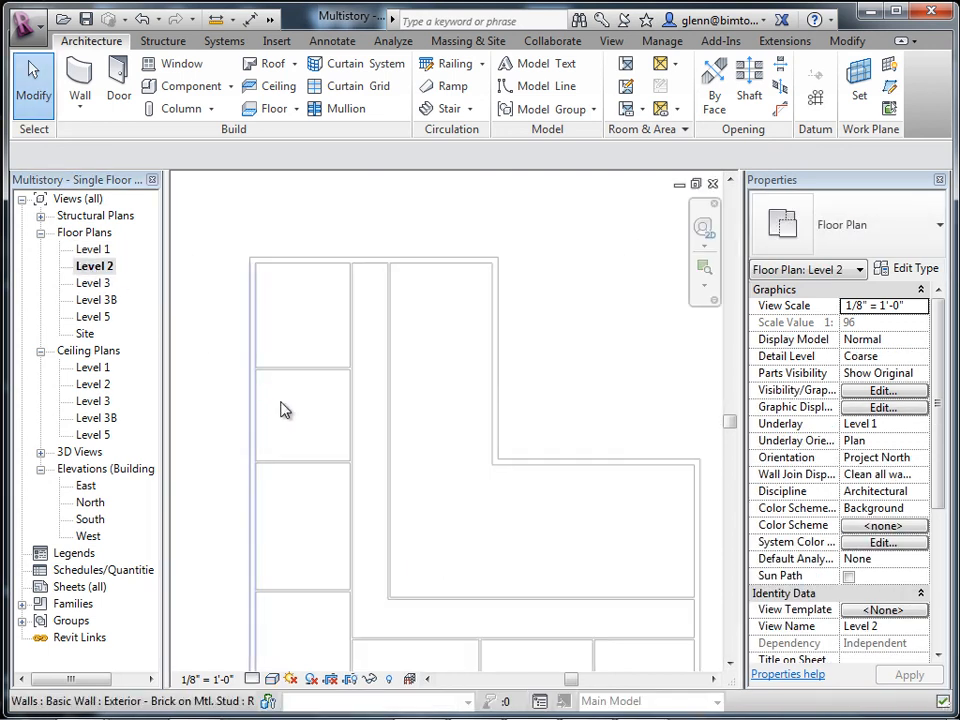
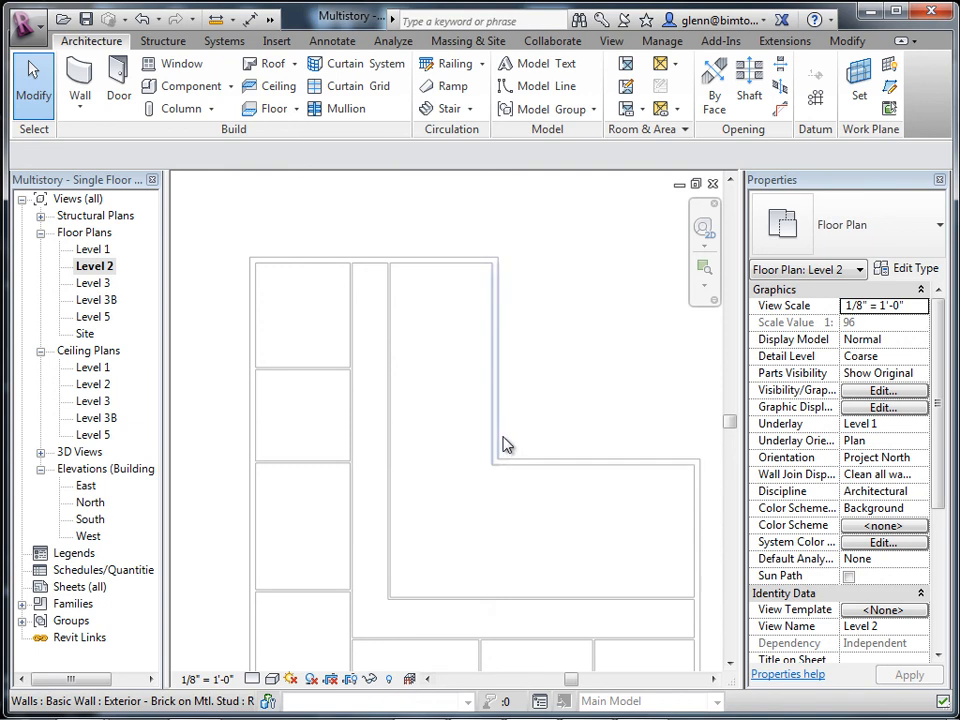
scroll(510, 440, "down", 3)
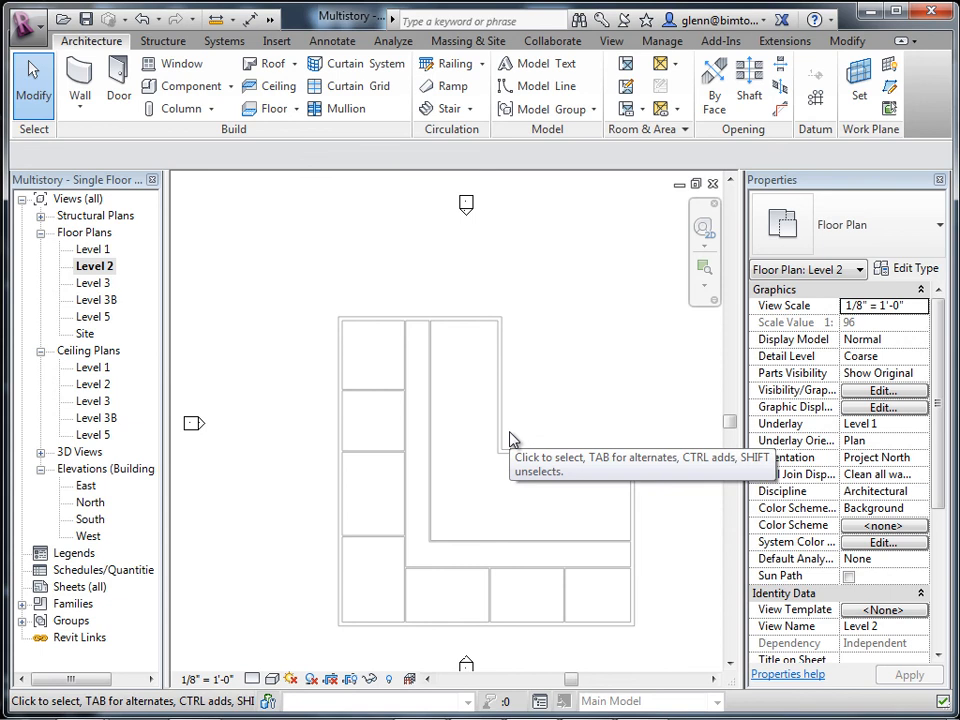
left_click(270, 26)
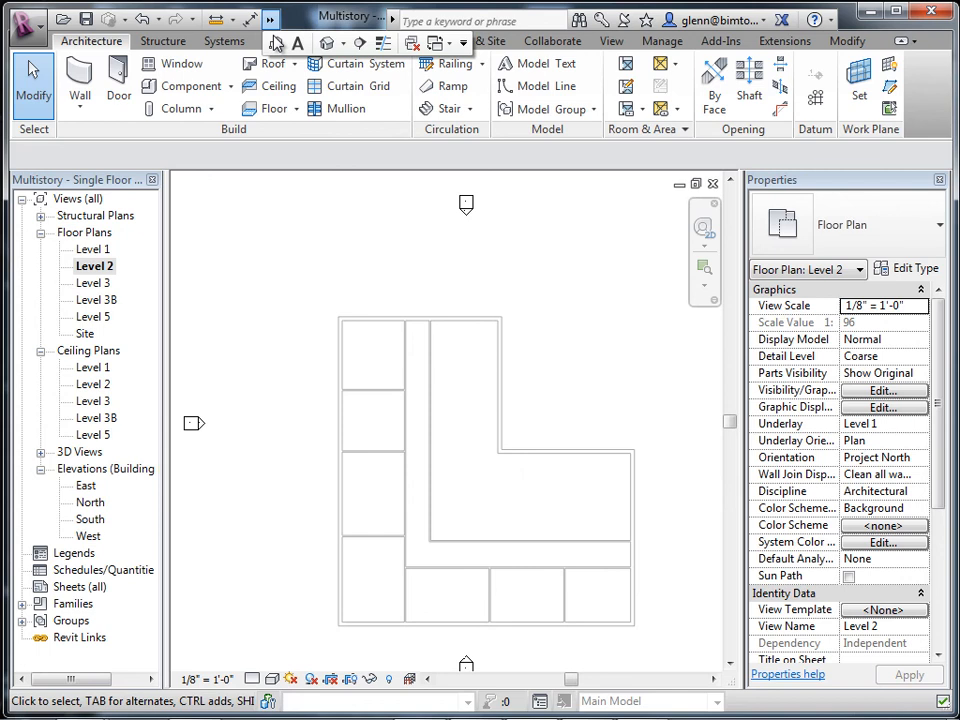
left_click(325, 41)
scroll(305, 490, "down", 3)
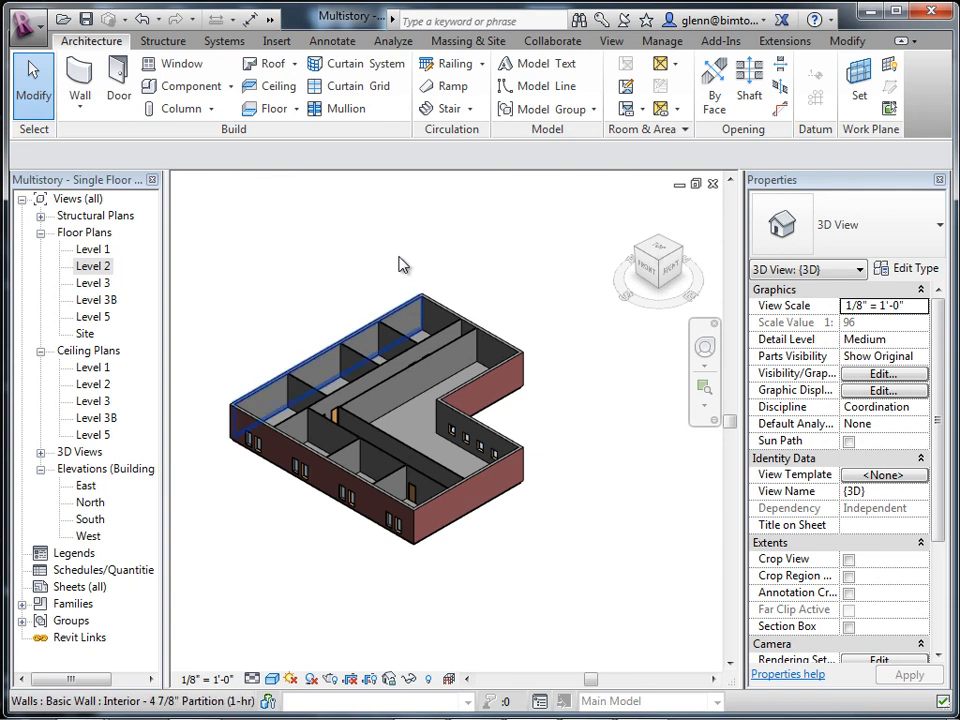
Select all Level 1 elements in the 3D view and copy them to the clipboard
left_click_drag(242, 340, 575, 586)
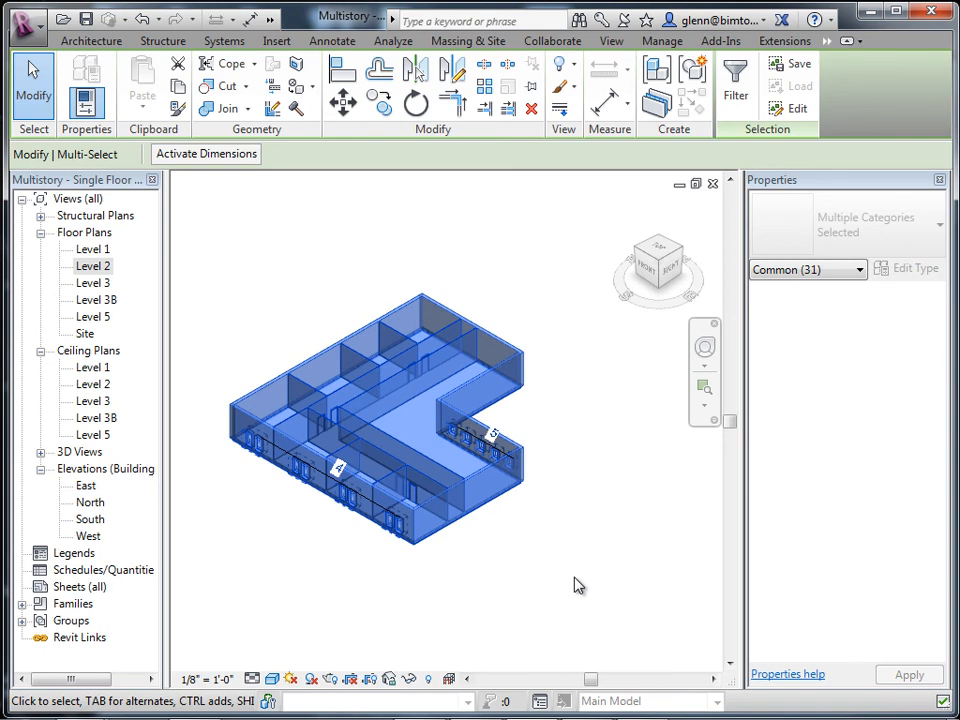
left_click(306, 311)
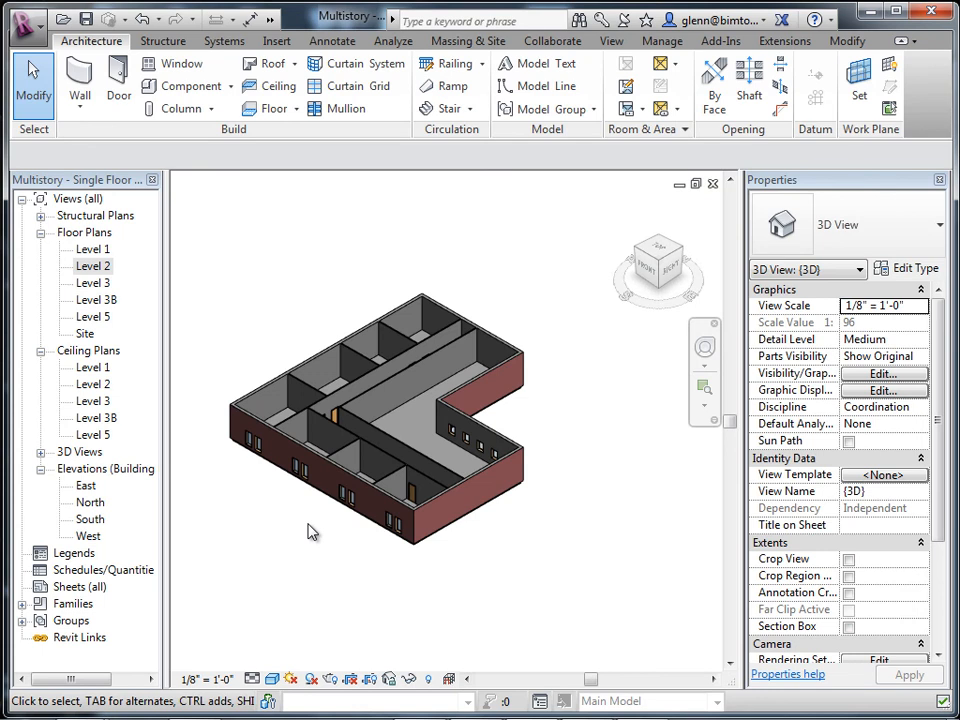
left_click_drag(196, 216, 580, 628)
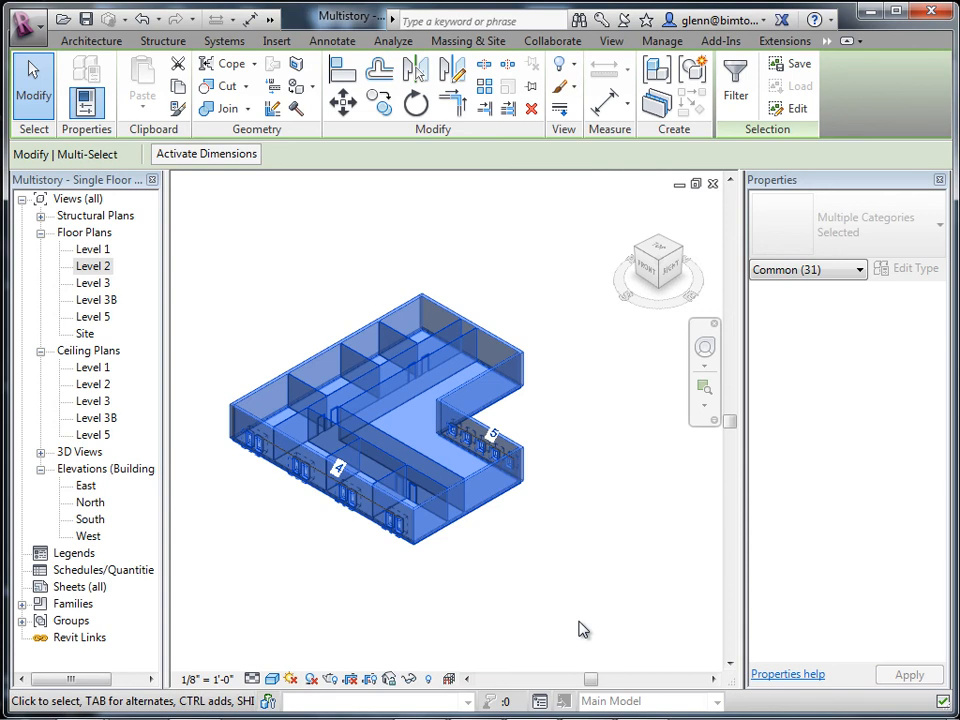
left_click(178, 87)
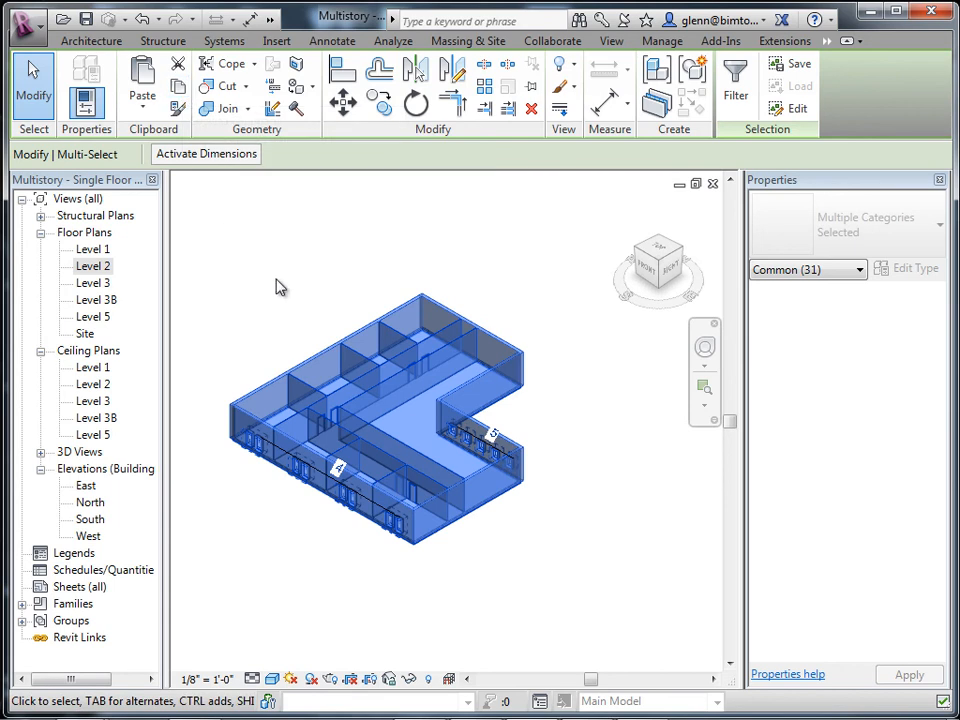
Paste the copied storey aligned to Level 2, Level 3 and Level 3B, and clear the selection
left_click(145, 105)
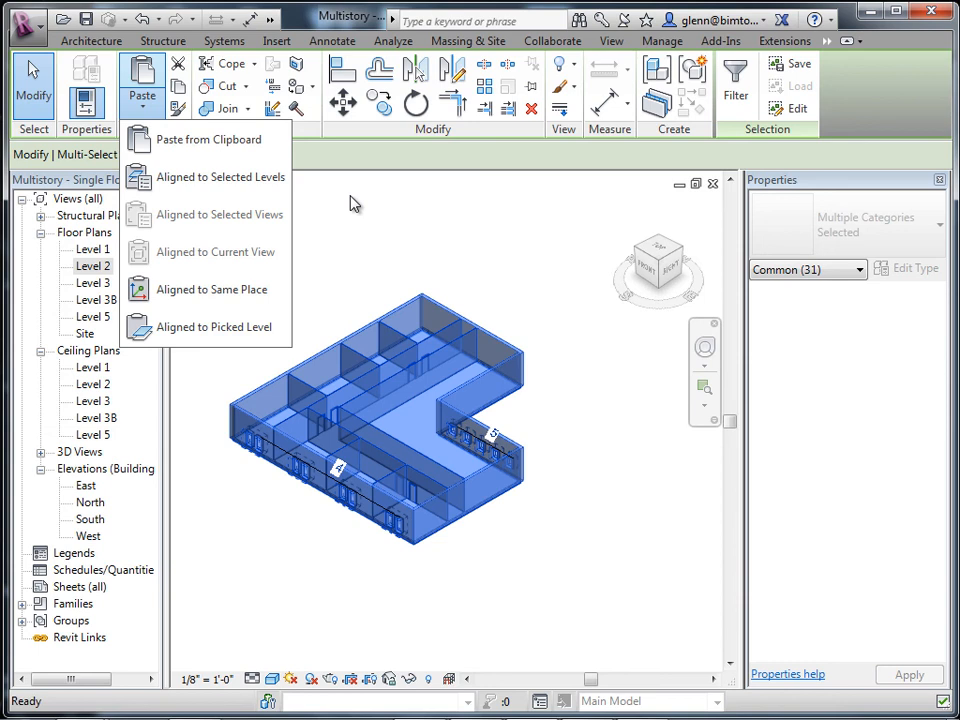
left_click(250, 185)
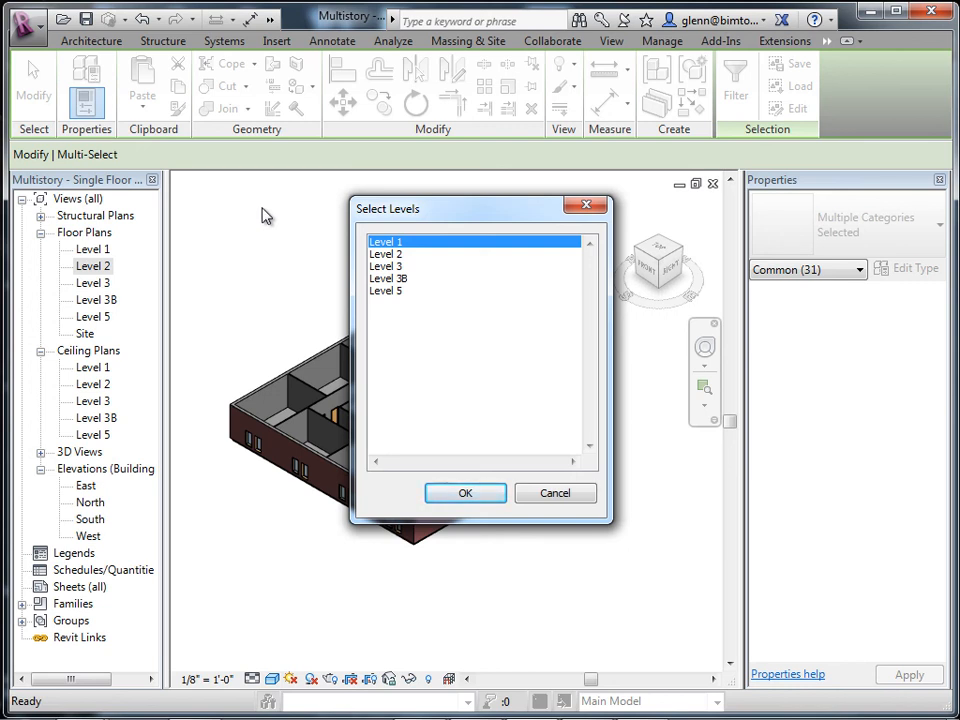
left_click(388, 256)
left_click(401, 268)
key("Up")
key("shift+Down")
key("shift+Down")
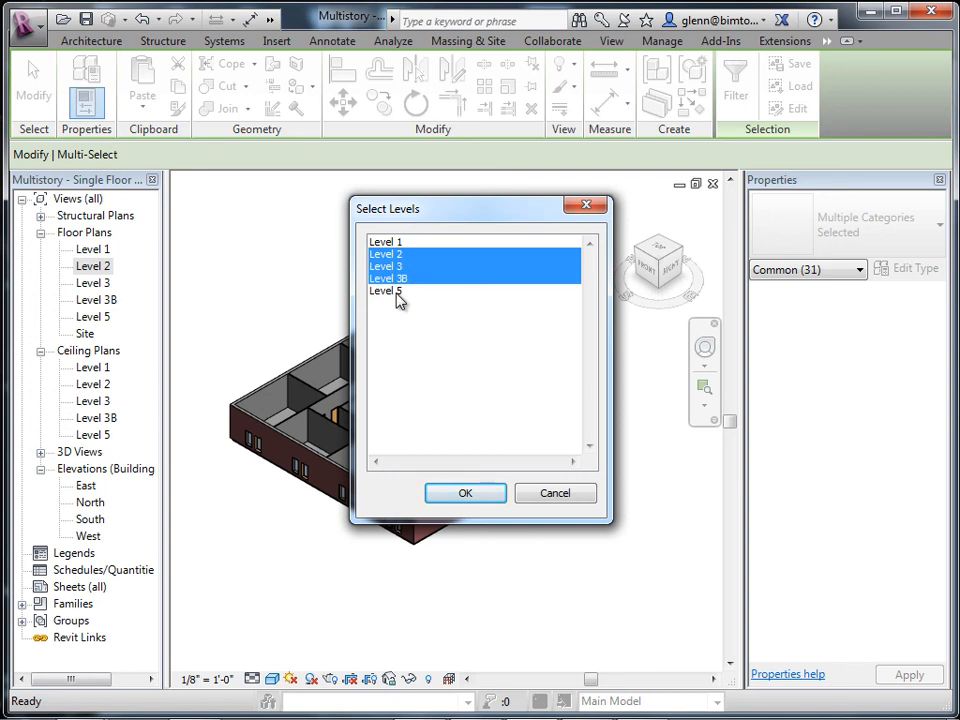
left_click(466, 493)
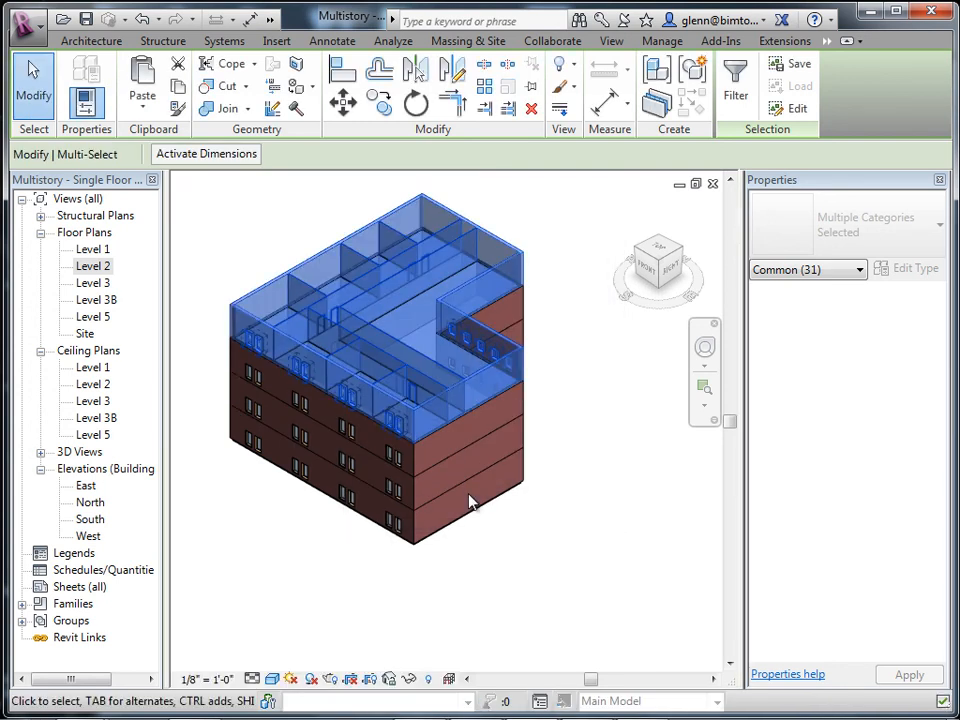
left_click(424, 568)
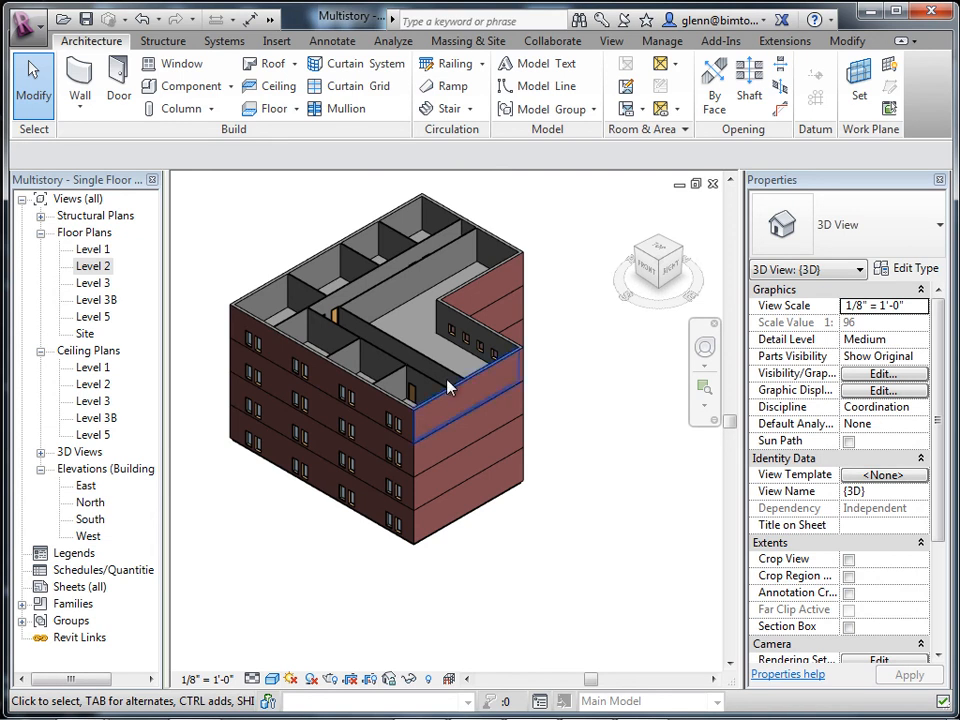
Delete the middle window from the Level 3 row of five on the wall beside the building's inner corner
left_click(681, 248)
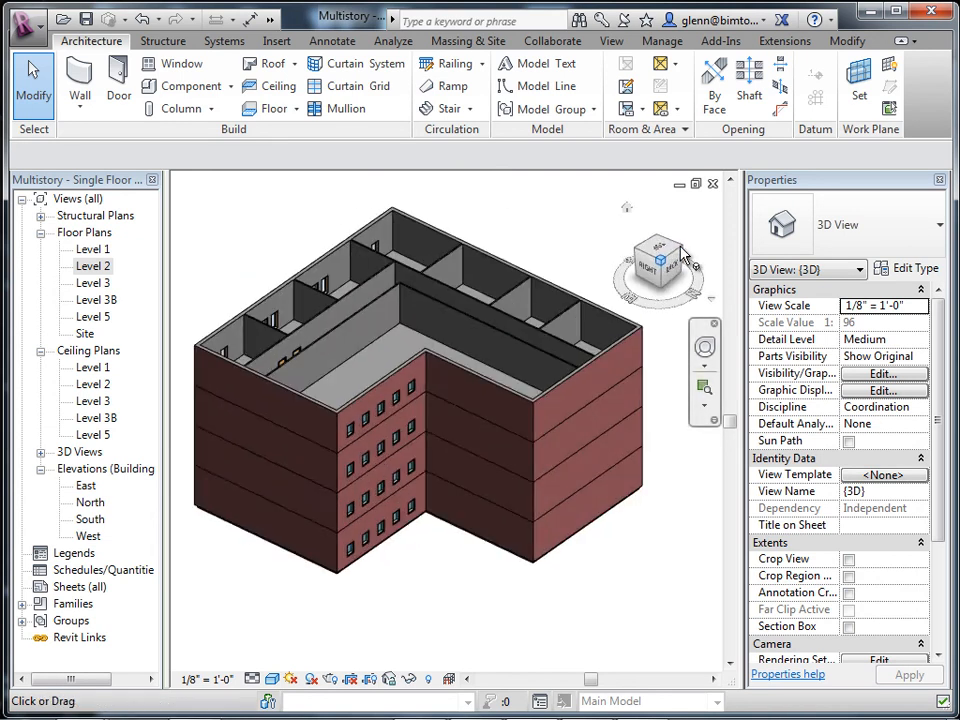
scroll(441, 512, "up", 2)
scroll(439, 511, "down", 1)
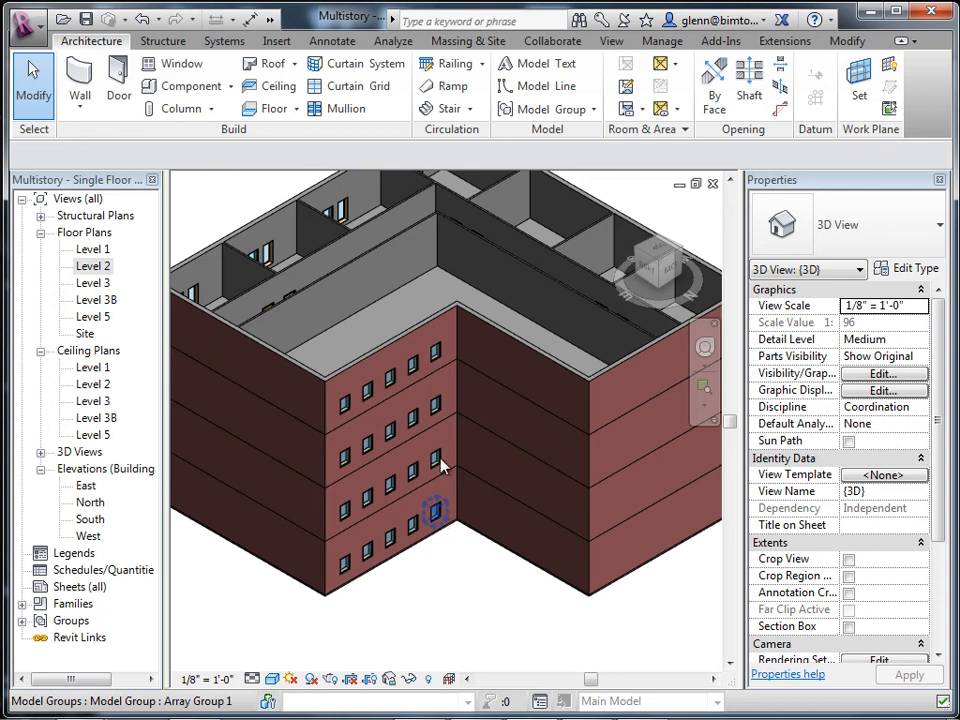
left_click(390, 432)
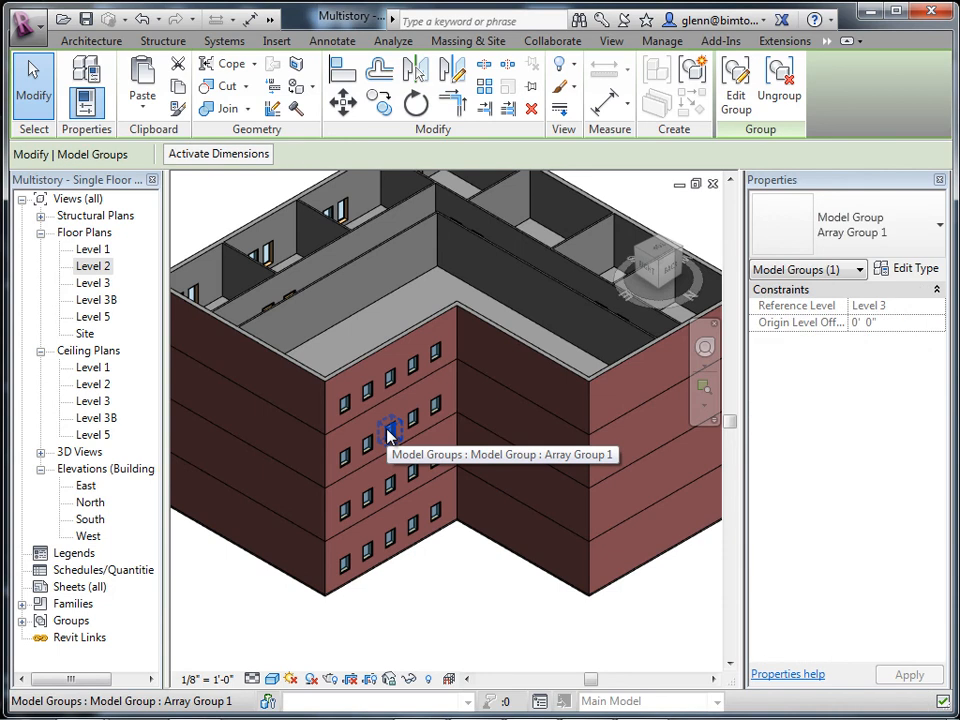
key("Escape")
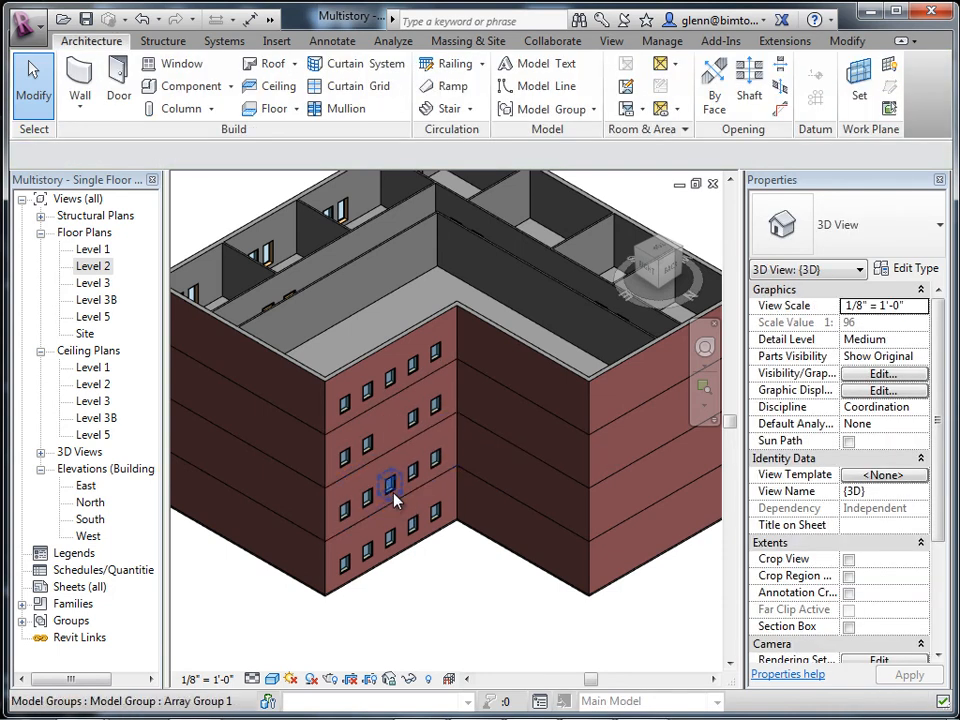
key("Tab")
key("Tab")
key("Tab")
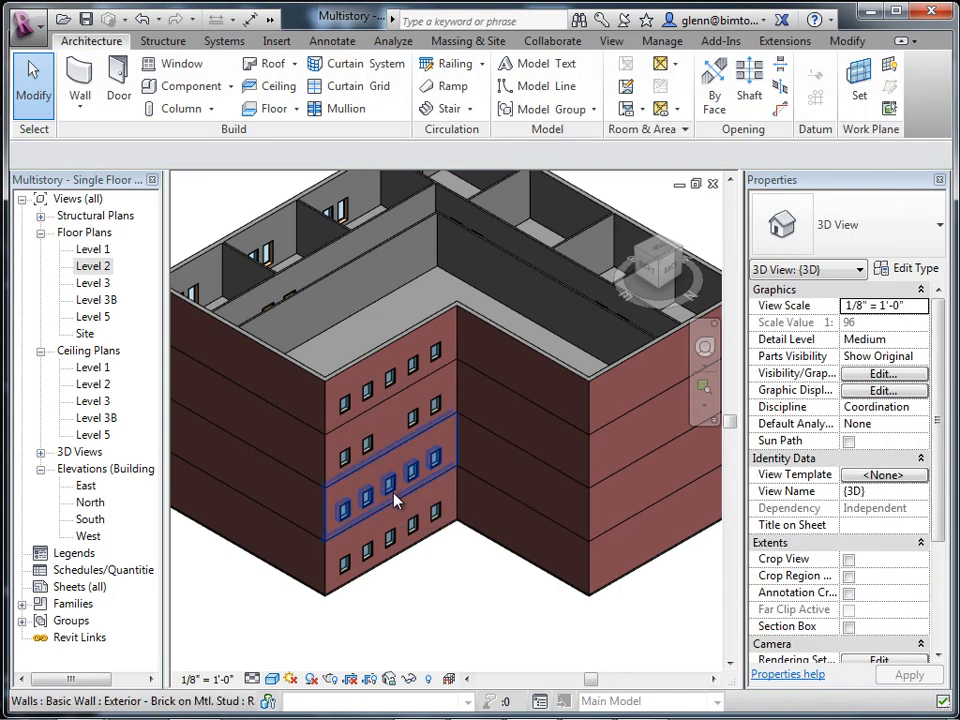
key("Tab")
key("Tab")
key("Tab")
key("Tab")
key("Tab")
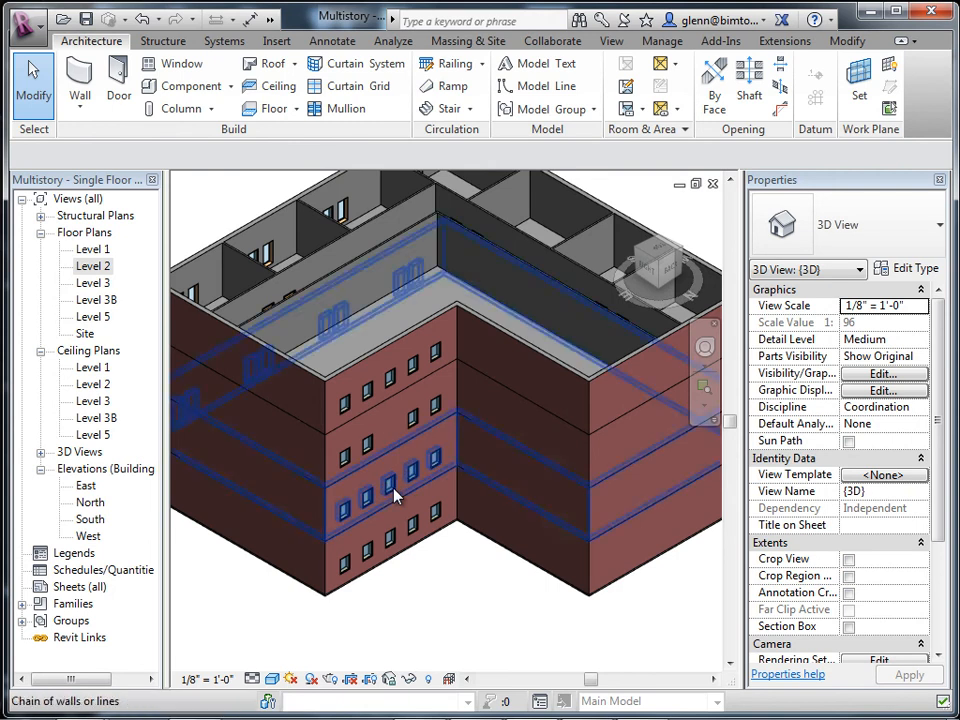
Move the Level 3B window nearest the outer corner along the wall until it overlaps its neighbouring window, and clear the selection
left_click(370, 394)
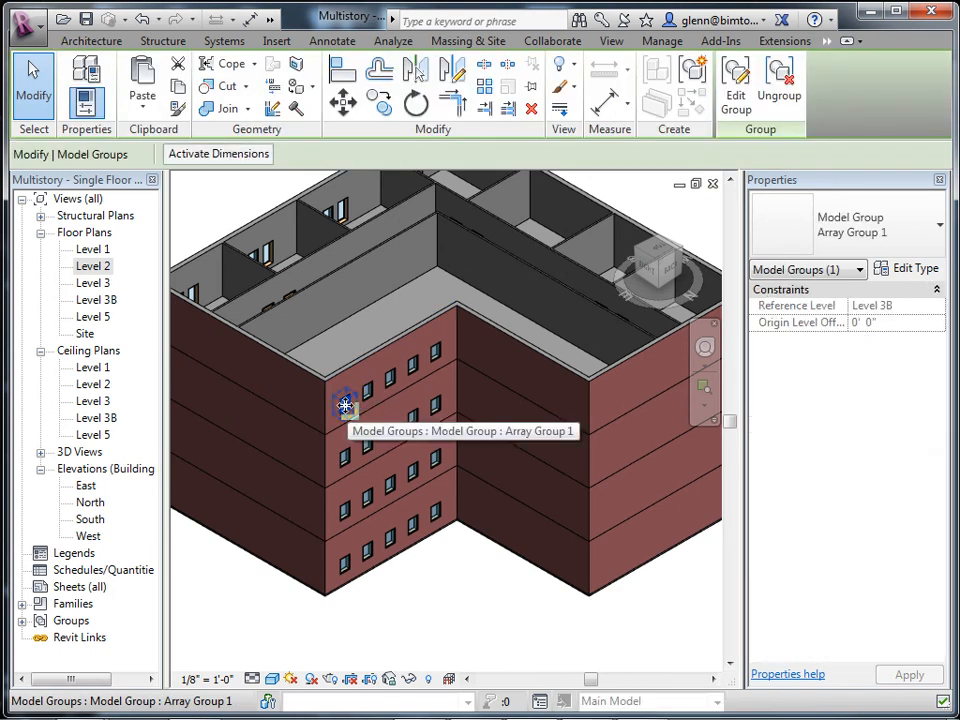
left_click_drag(358, 398, 347, 420)
left_click(454, 551)
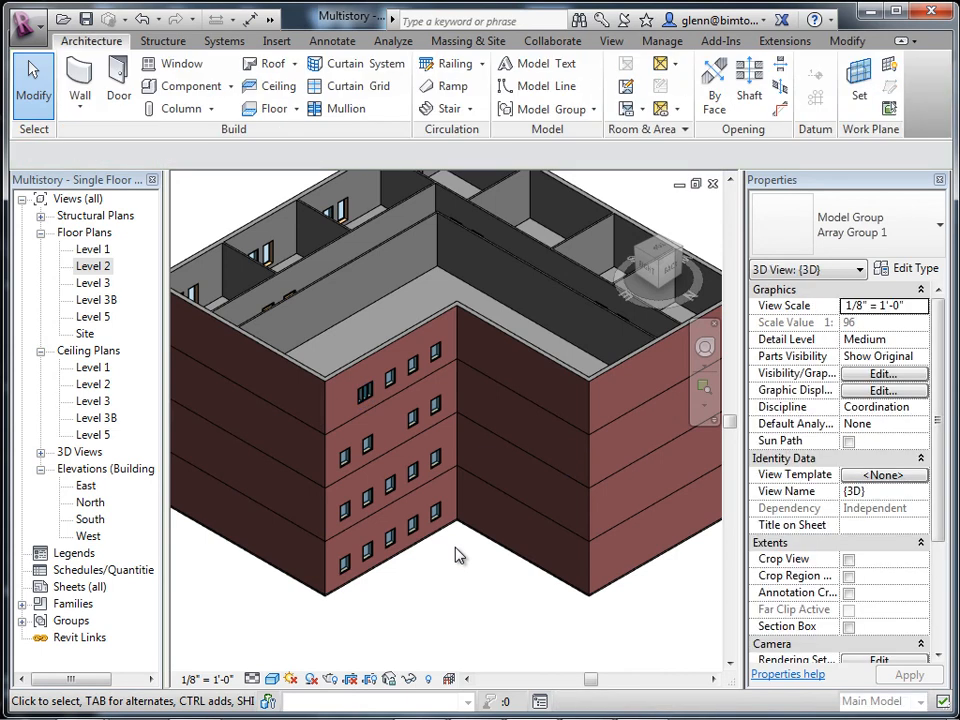
Delete the original Level 3B window that overlaps the moved one
scroll(435, 401, "up", 5)
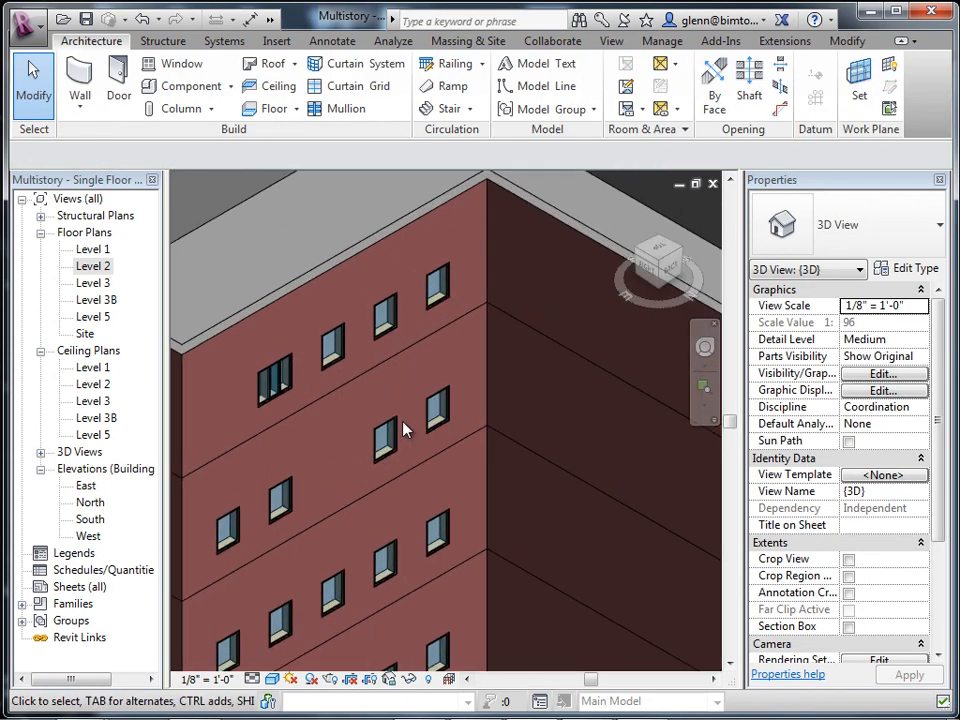
left_click(271, 390)
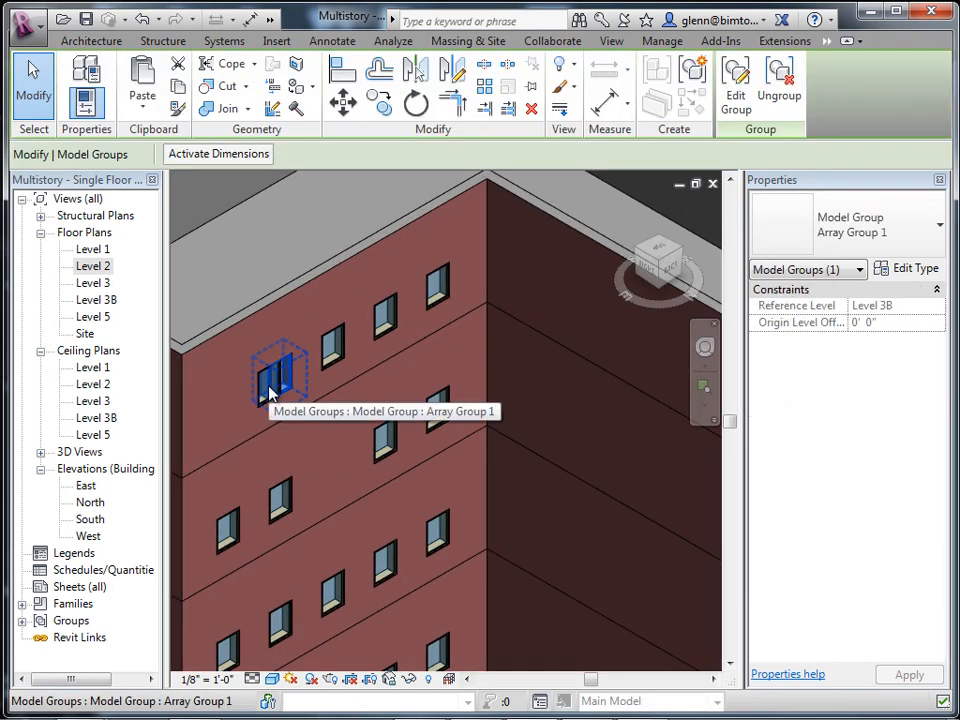
key("Escape")
scroll(283, 395, "down", 5)
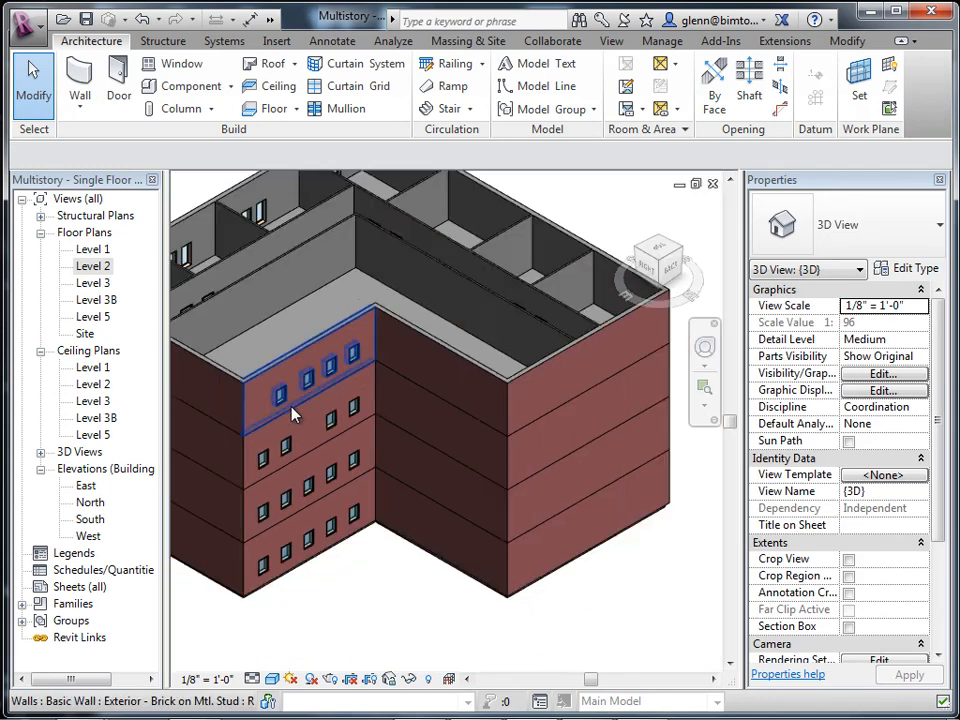
scroll(356, 598, "up", 1)
middle_click_drag(356, 598, 429, 598)
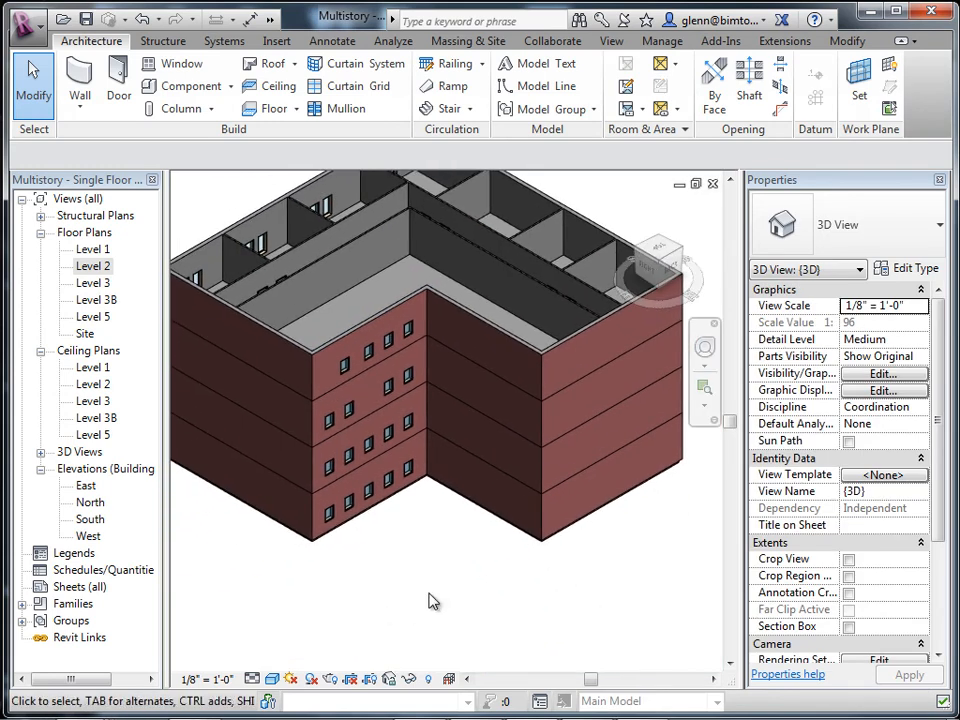
In the Level 3 floor plan, move the middle partition between the west rooms north to shrink the room above it
double_click(108, 285)
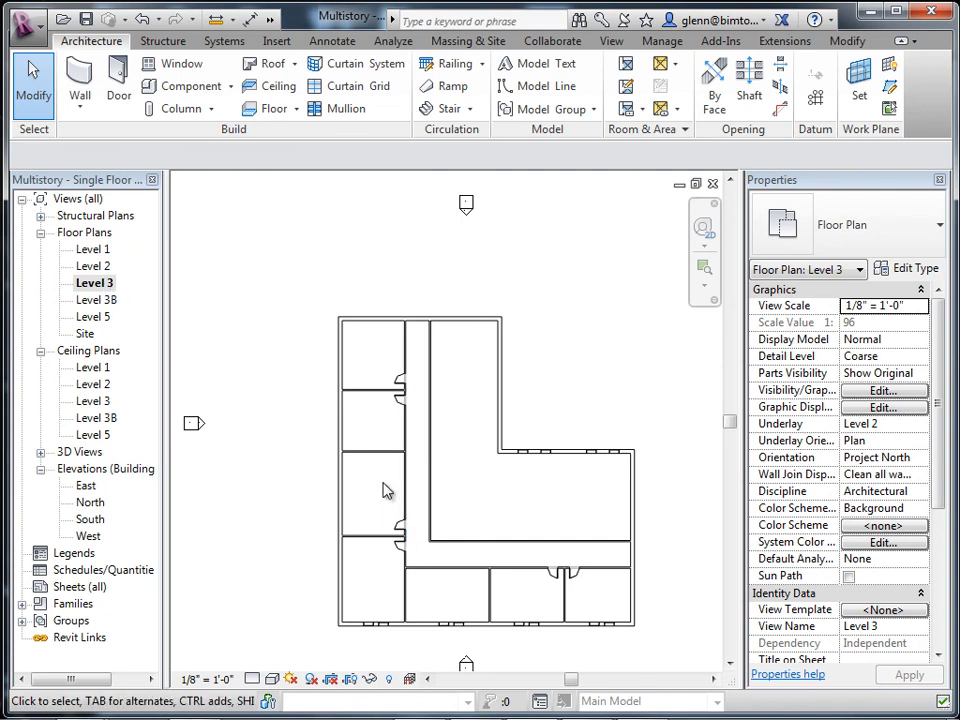
left_click(381, 450)
mouse_move(381, 444)
left_mouse_down()
mouse_move(377, 423)
mouse_move(368, 440)
left_mouse_up()
left_click(274, 482)
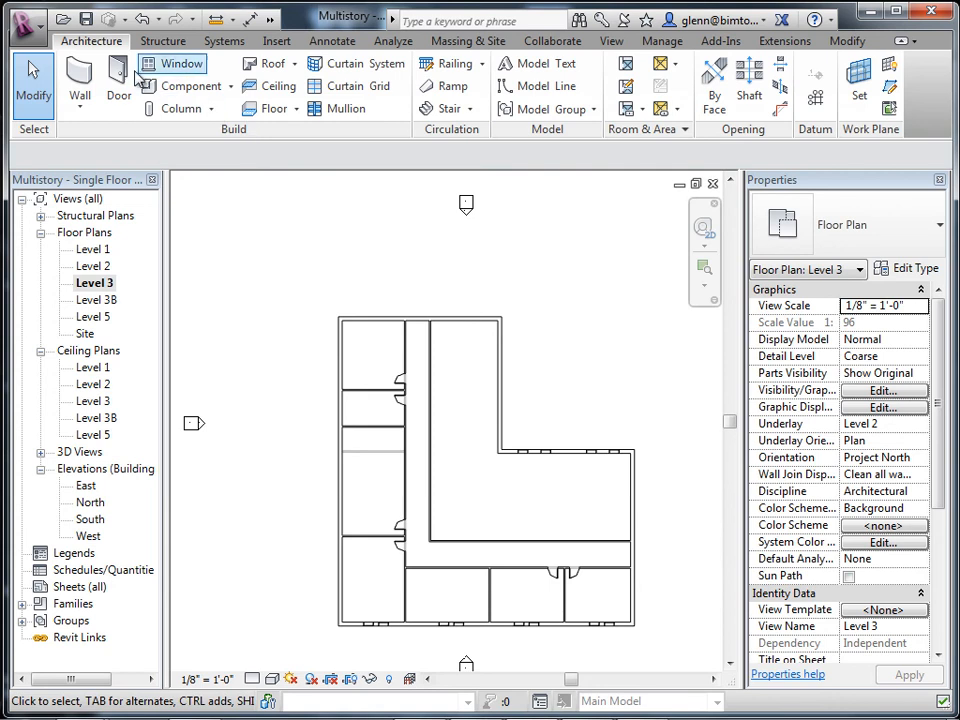
Draw an Interior - 4 7/8" Partition (1-hr) wall across the west rooms on Level 3, about 16' south of the moved partition
left_click(78, 112)
left_click(92, 142)
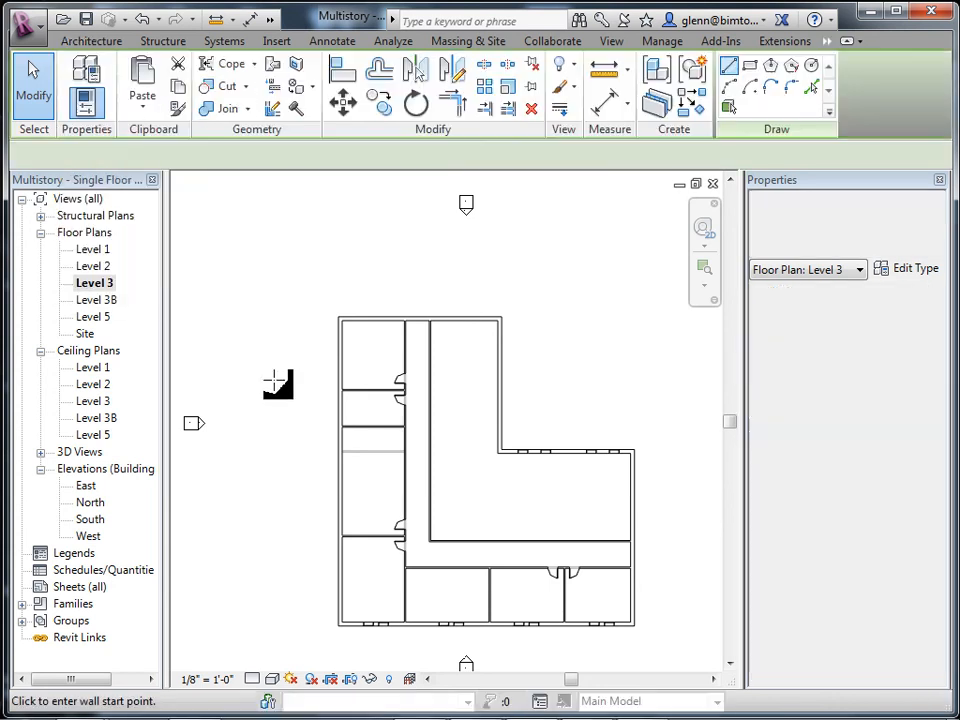
left_click(340, 482)
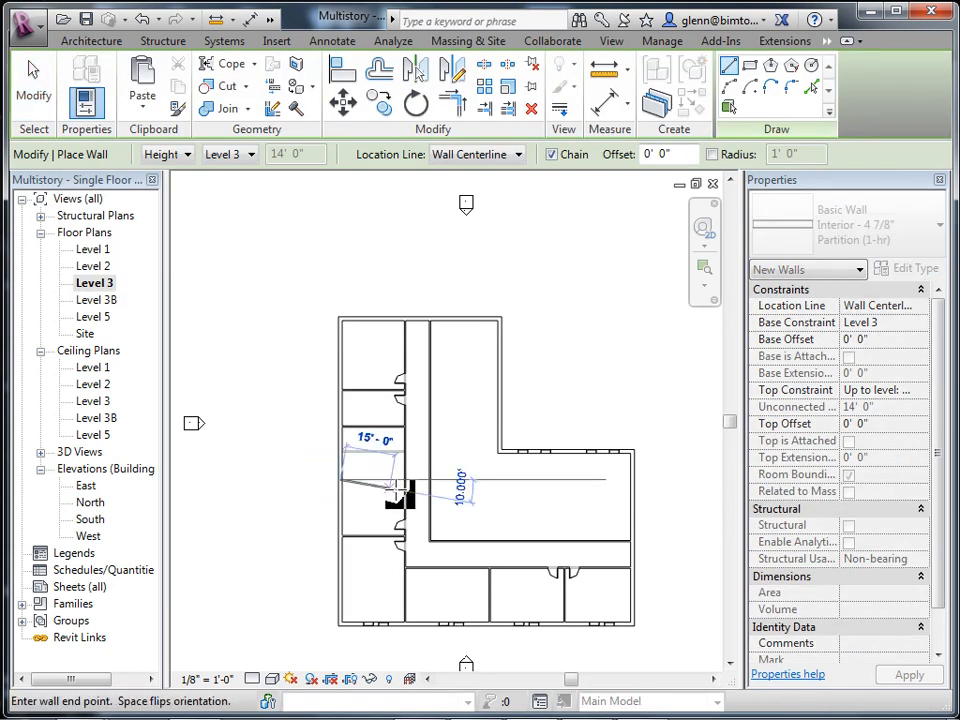
key("Escape")
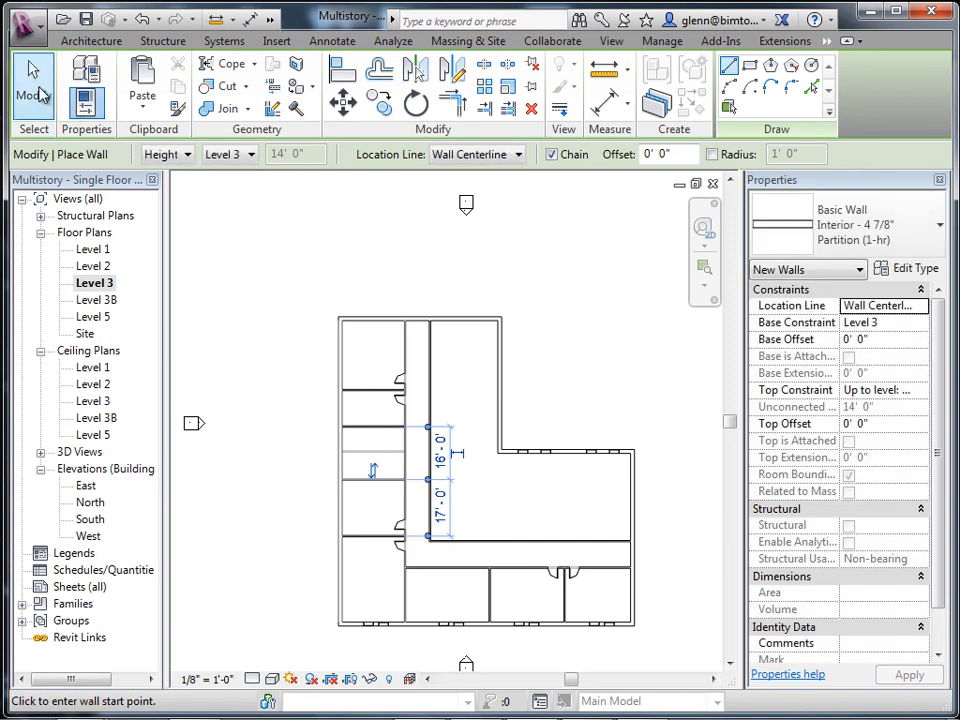
left_click(33, 88)
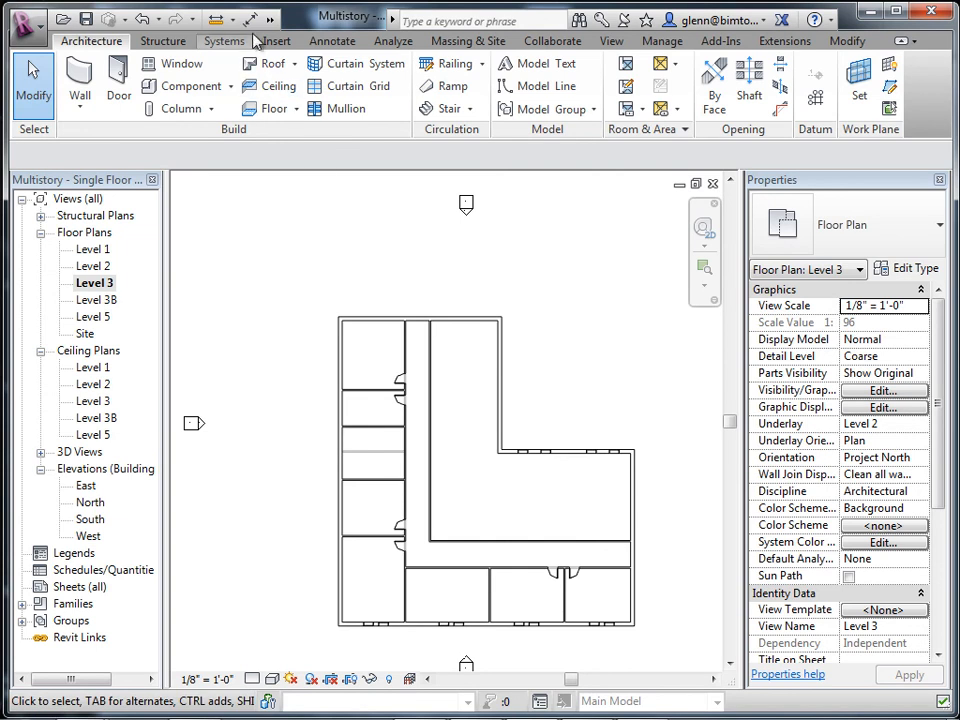
Return to the 3D view and examine the differing window layouts of the storeys
left_click(269, 19)
left_click(326, 42)
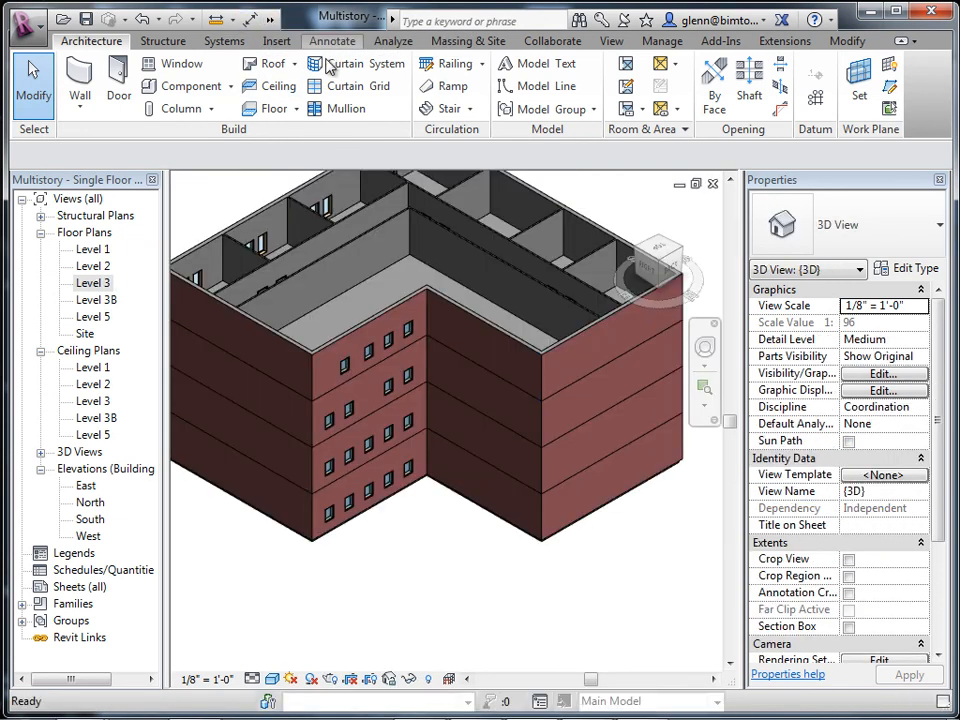
scroll(561, 519, "up", 2)
scroll(562, 519, "down", 3)
middle_click_drag(562, 522, 478, 540)
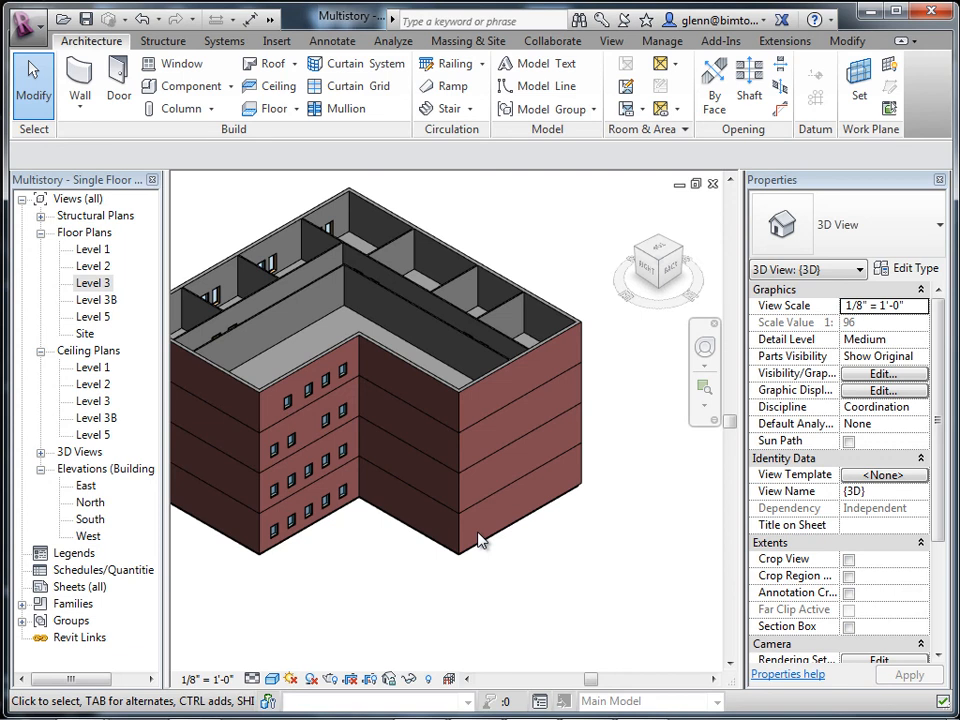
Load the Toilet-Commercial-Wall-3D component family from the Architectural > Fixtures > Water Closets library folder
left_click(193, 87)
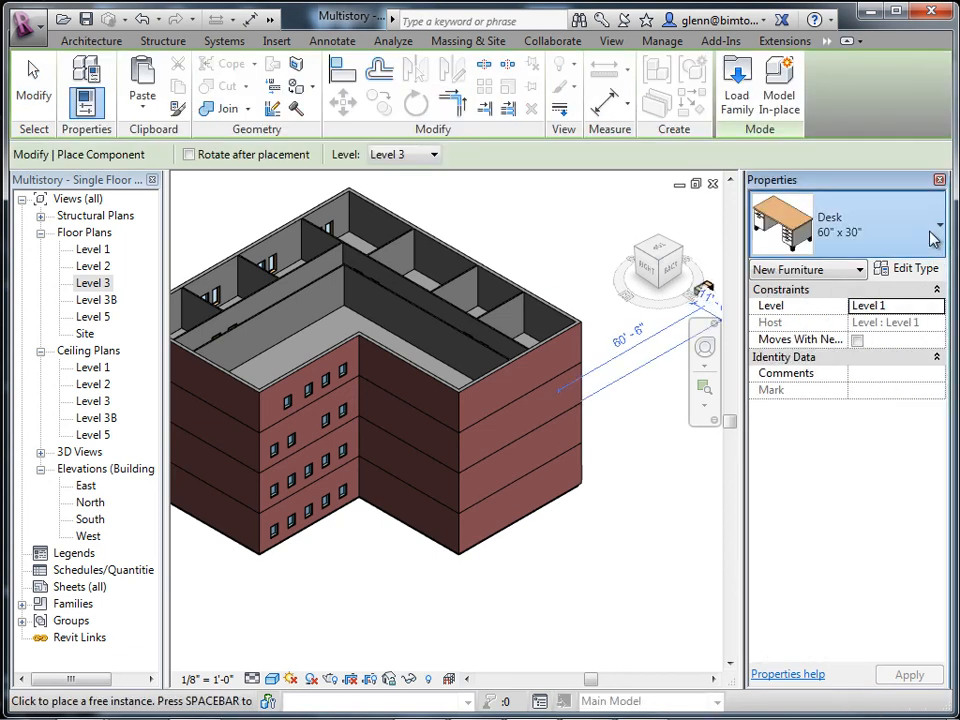
left_click(932, 238)
left_click(735, 90)
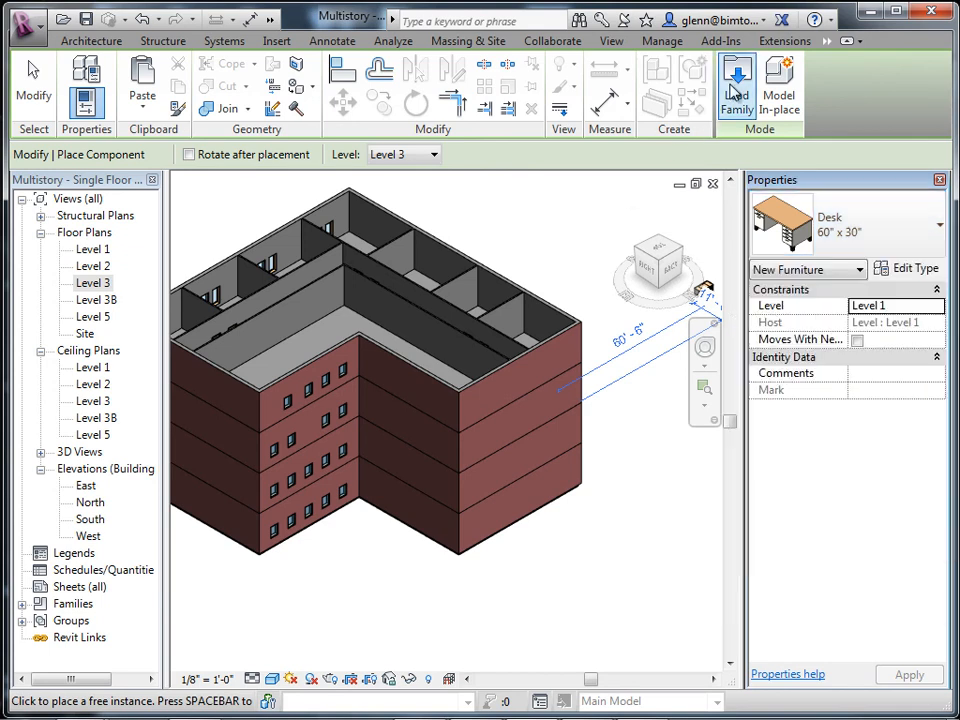
left_click(737, 88)
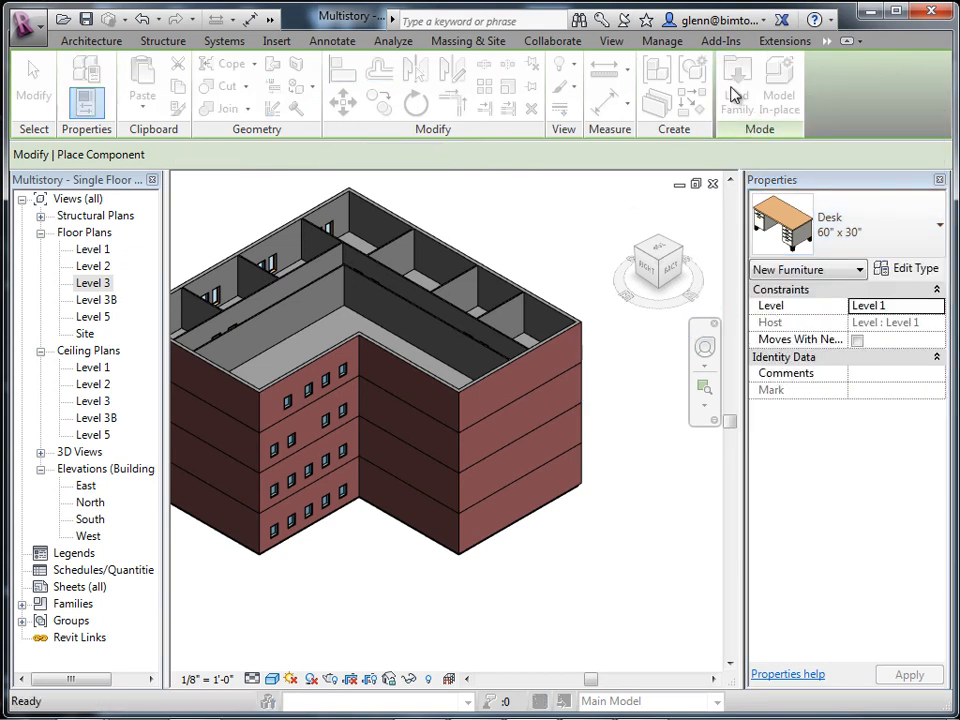
mouse_move(592, 282)
left_mouse_down()
mouse_move(591, 433)
mouse_move(579, 391)
left_mouse_up()
double_click(201, 330)
double_click(203, 226)
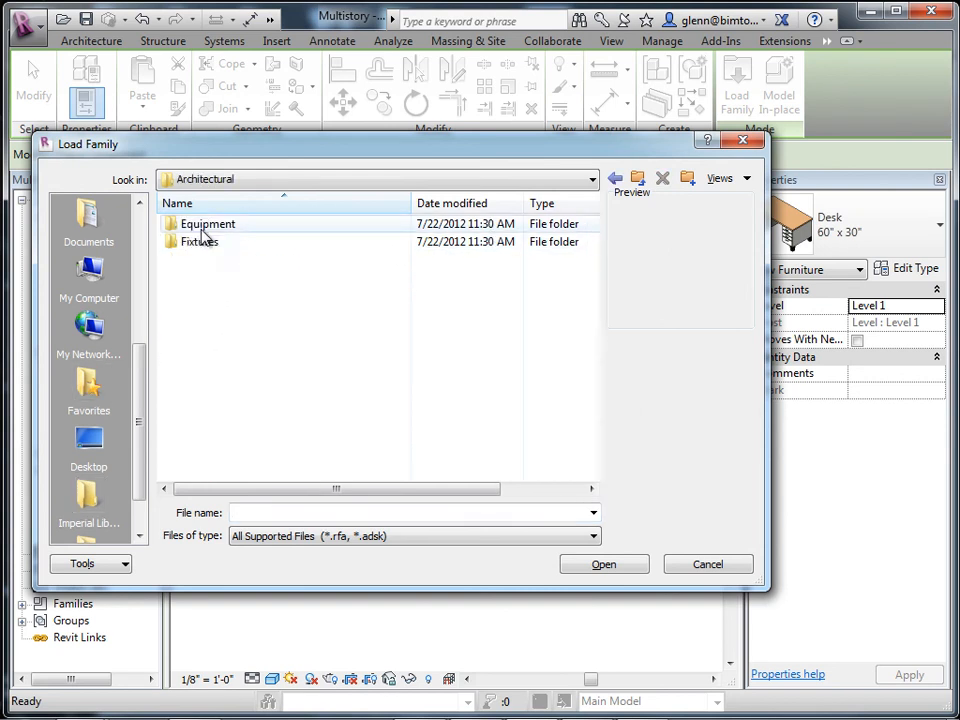
double_click(202, 244)
double_click(204, 332)
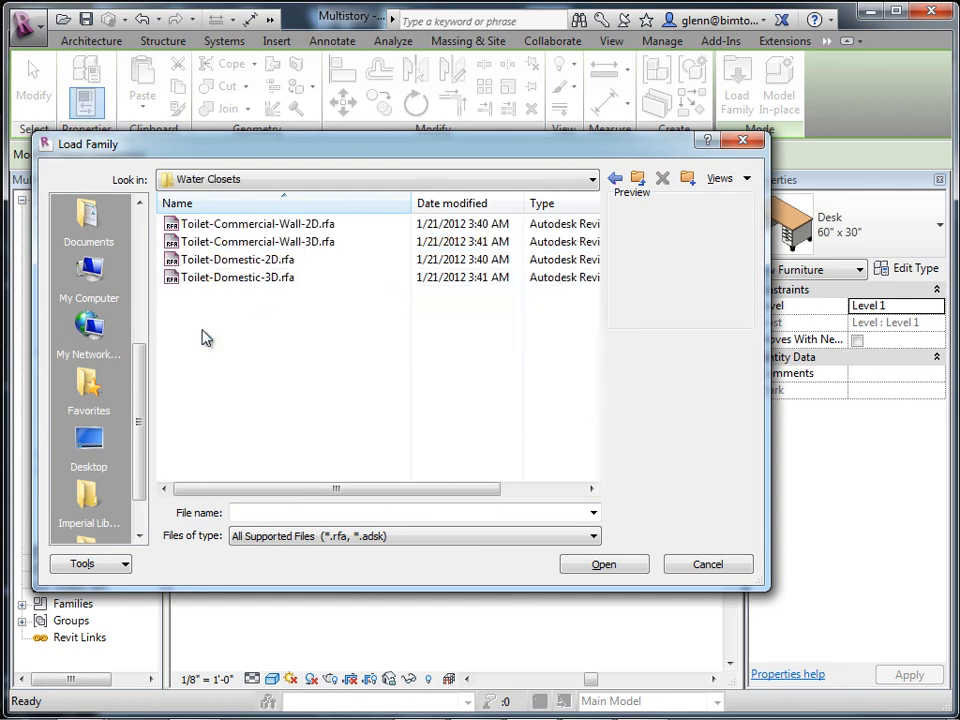
left_click(245, 242)
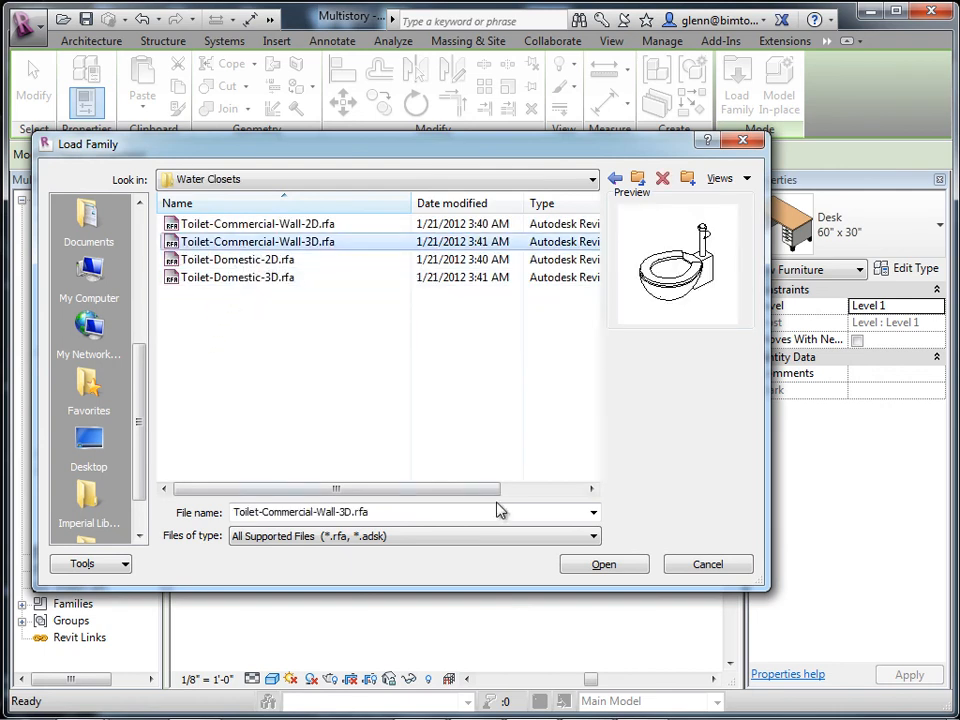
left_click(603, 565)
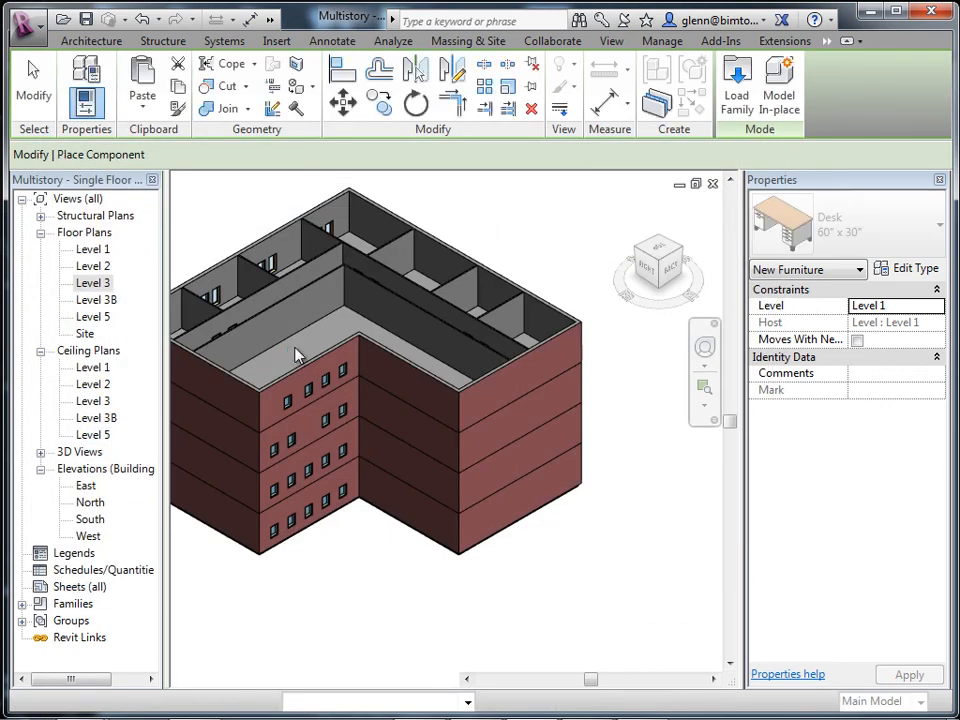
Place three 15" Seat Height toilets along the top storey's interior corridor wall, from about 10' away up to the inside corner
scroll(305, 335, "up", 5)
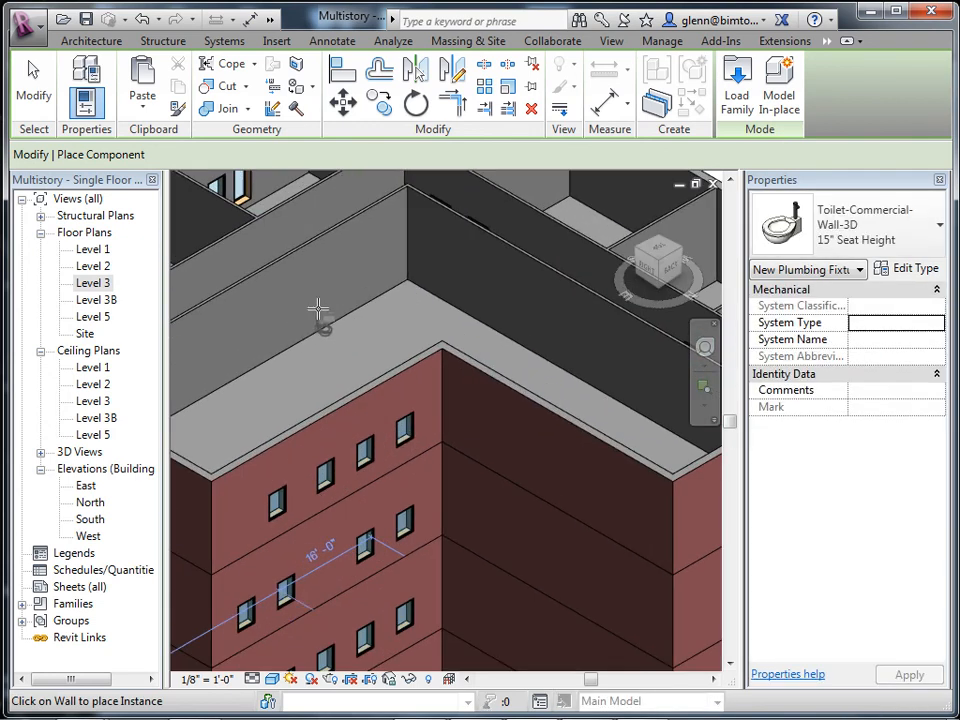
left_click(354, 294)
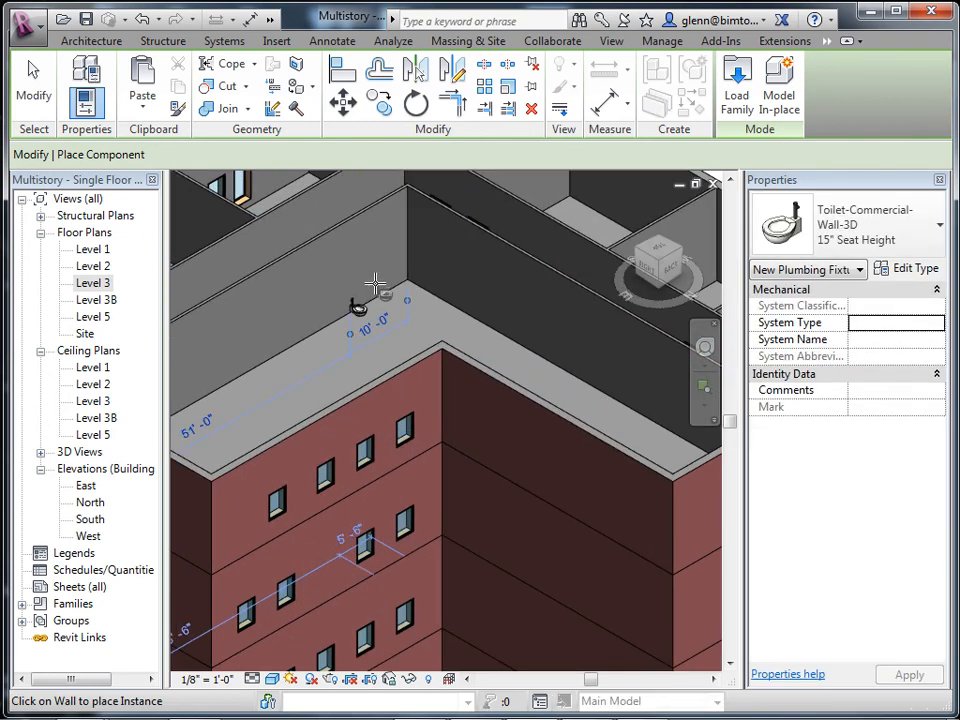
left_click(401, 275)
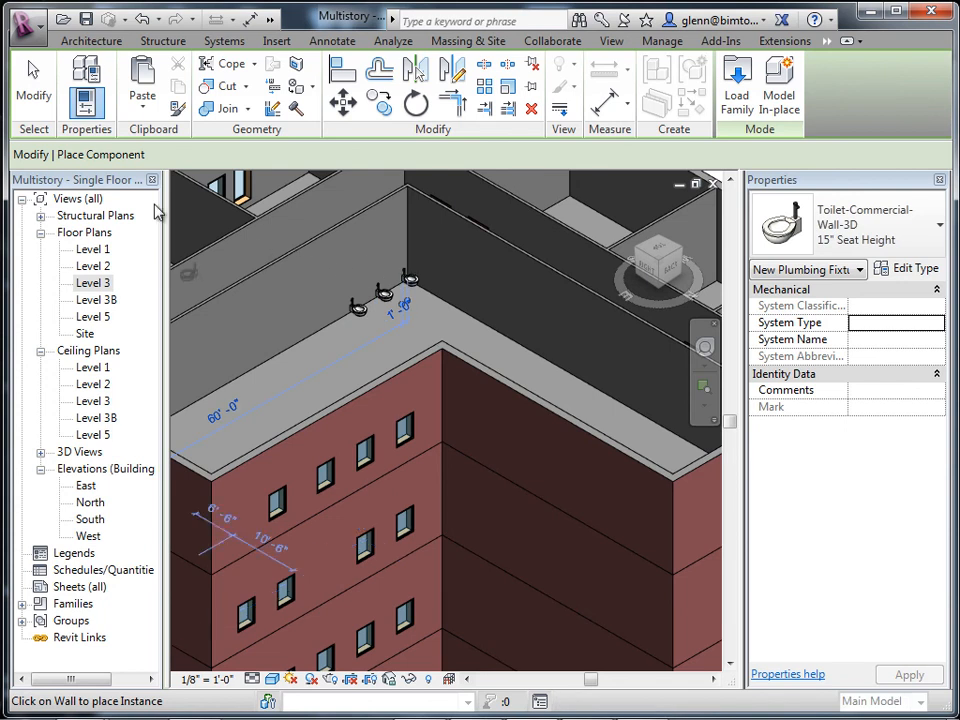
left_click(33, 88)
scroll(265, 422, "up", 1)
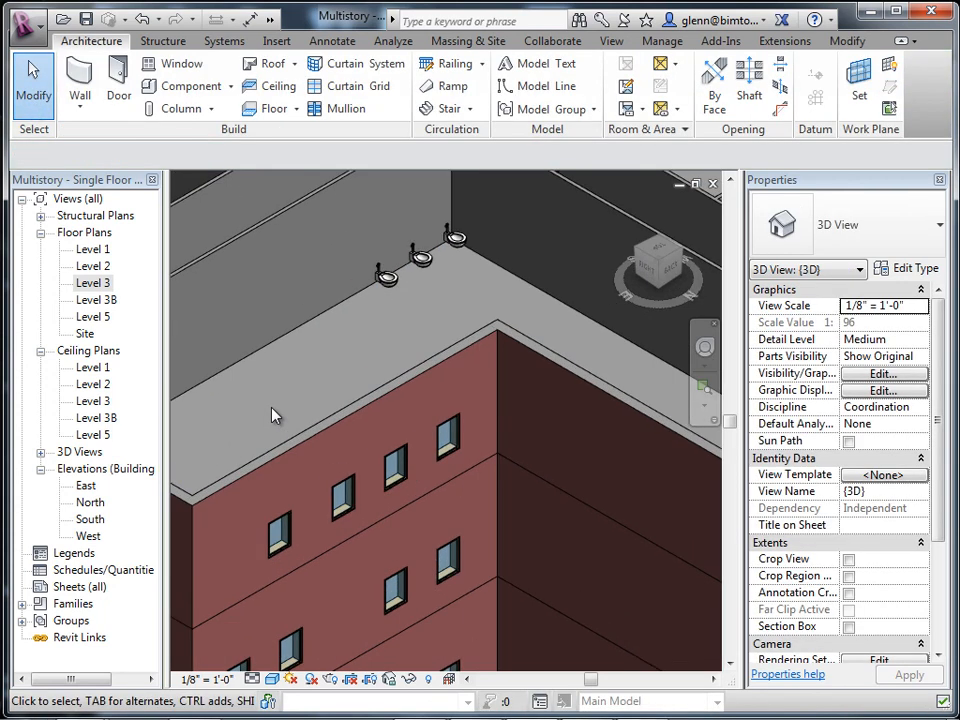
scroll(270, 415, "down", 2)
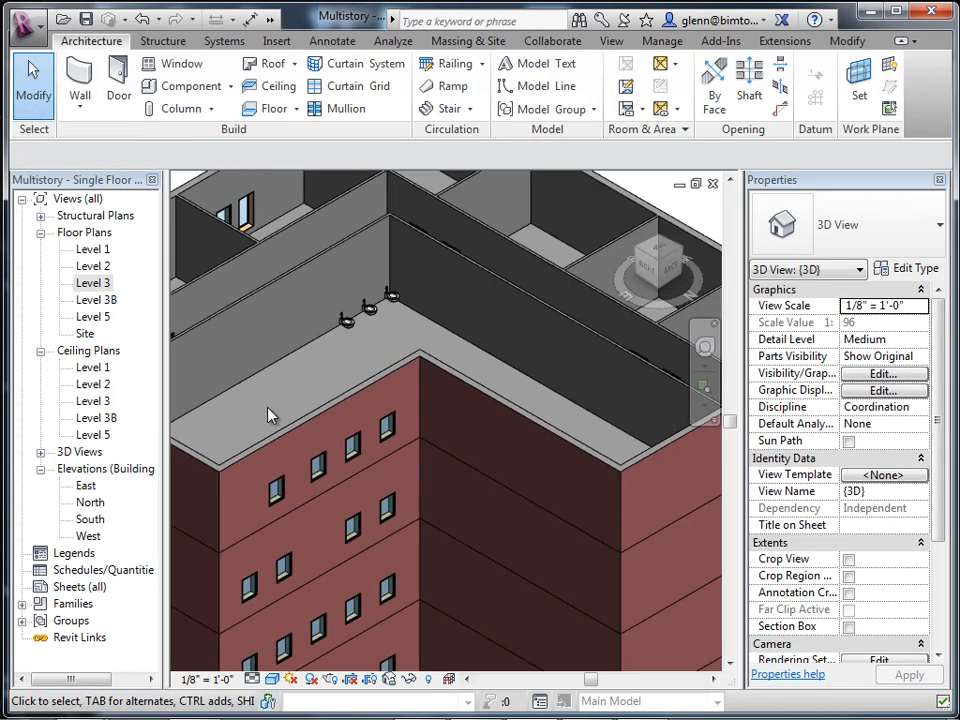
Select the three toilets on Level 3B and copy them to the clipboard
left_click(347, 320)
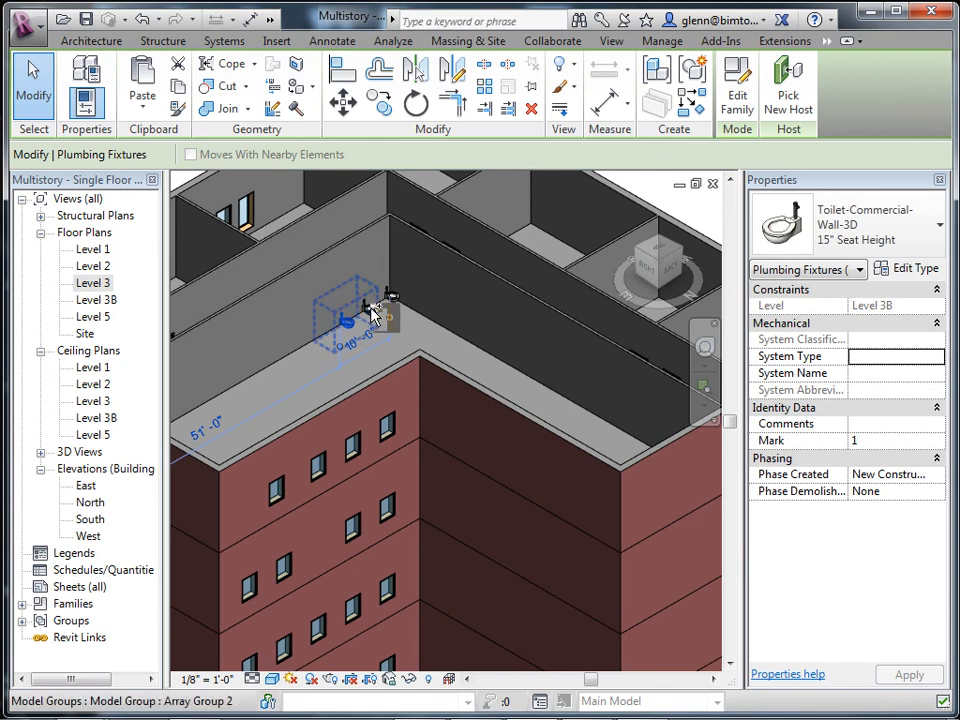
left_click(388, 310, "ctrl")
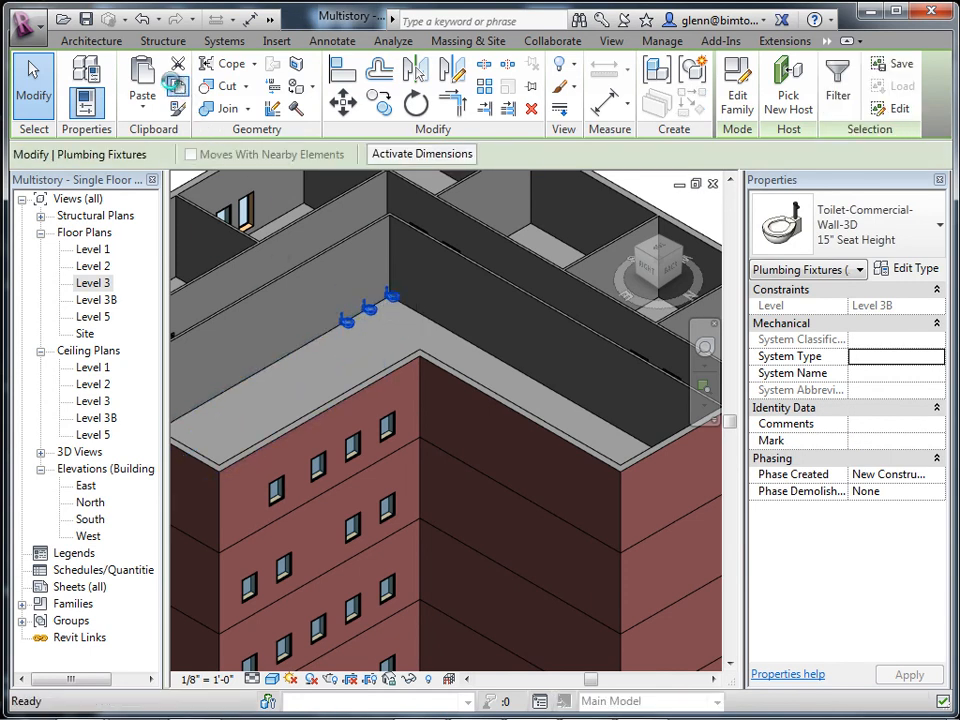
left_click(175, 87)
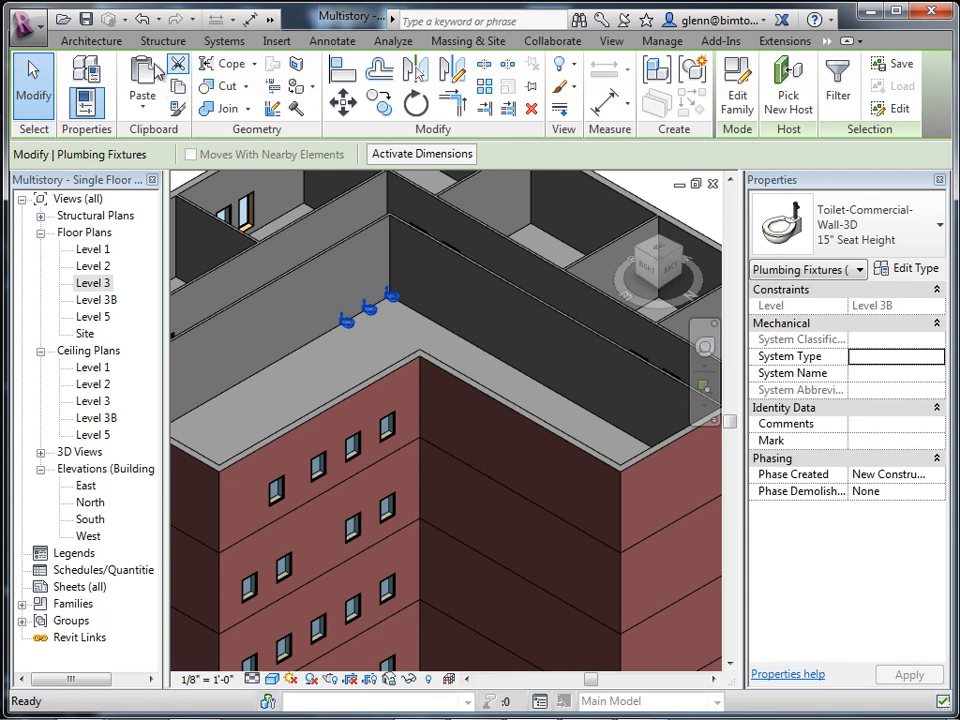
Paste the copied toilets aligned to the selected levels, Level 1 through Level 3B
left_click(143, 92)
left_click(143, 97)
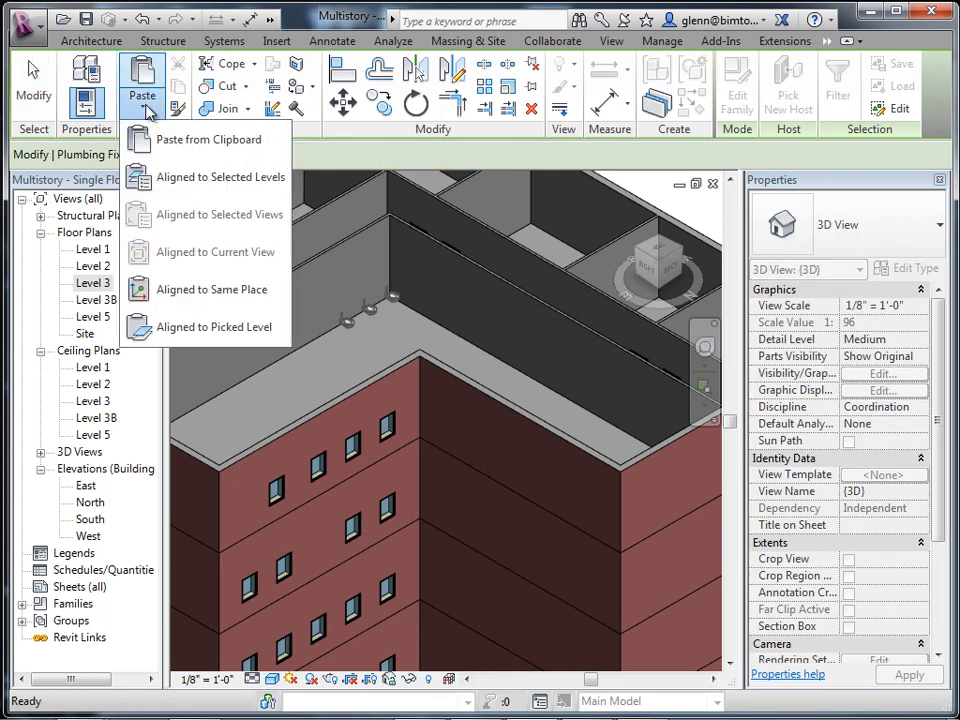
left_click(140, 178)
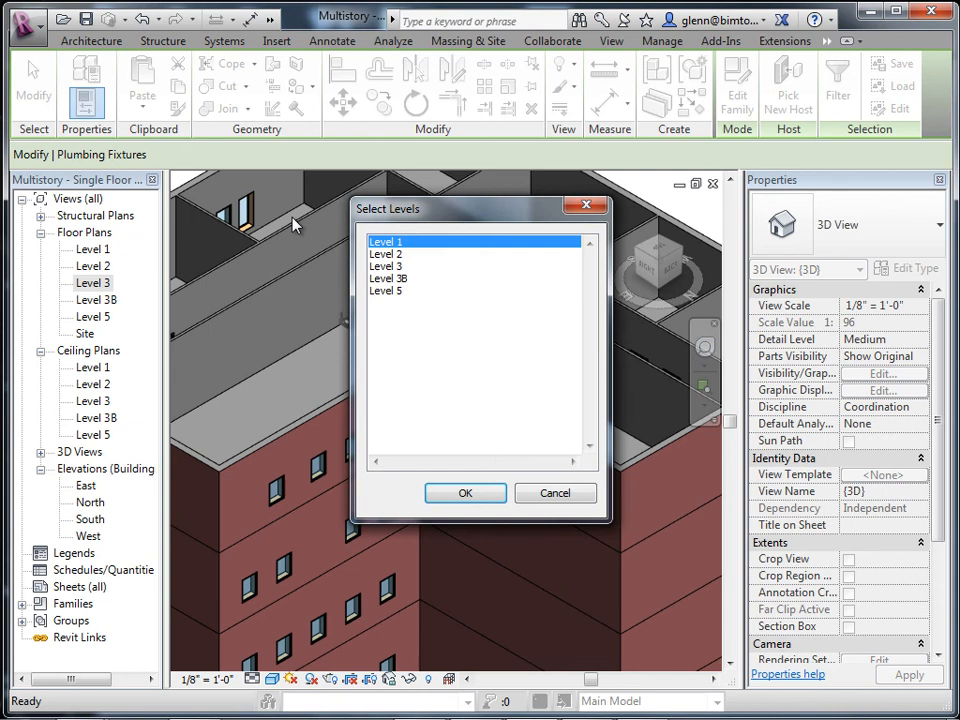
left_click(395, 256)
left_click(395, 245)
left_click_drag(397, 252, 396, 283)
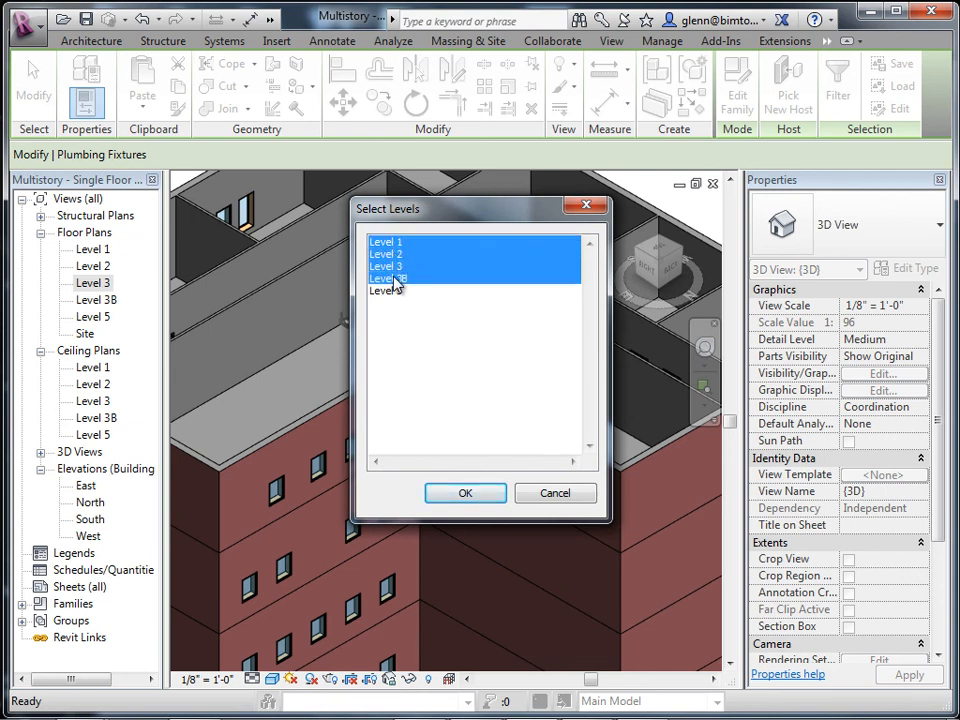
left_click(499, 495)
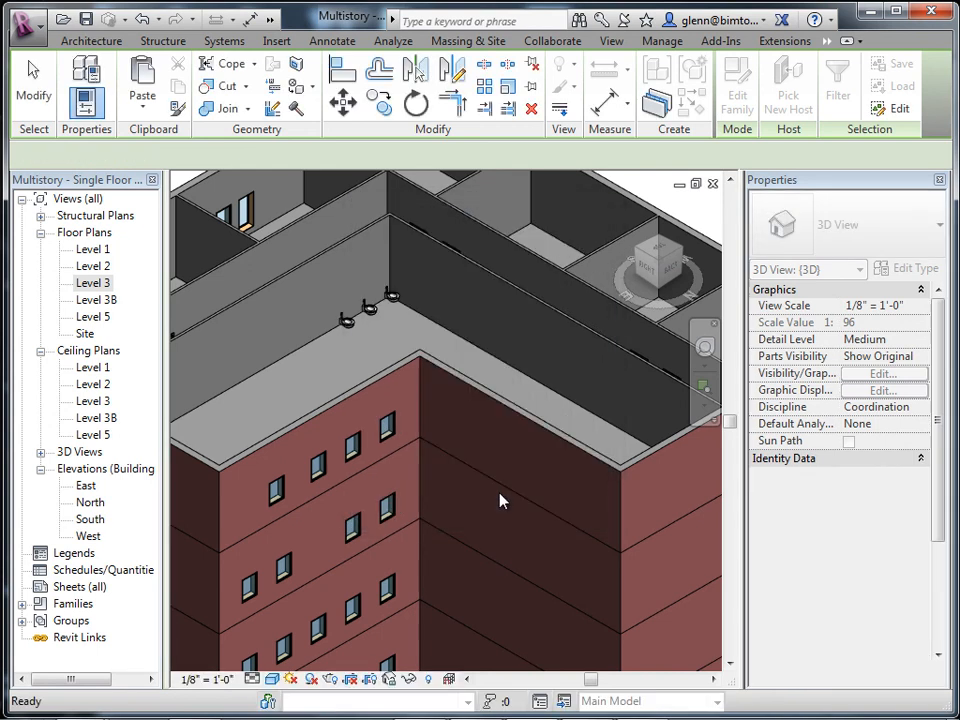
Open the Level 1 floor plan and copy the entire storey horizontally about 116' to the right of the original
scroll(500, 499, "down", 2)
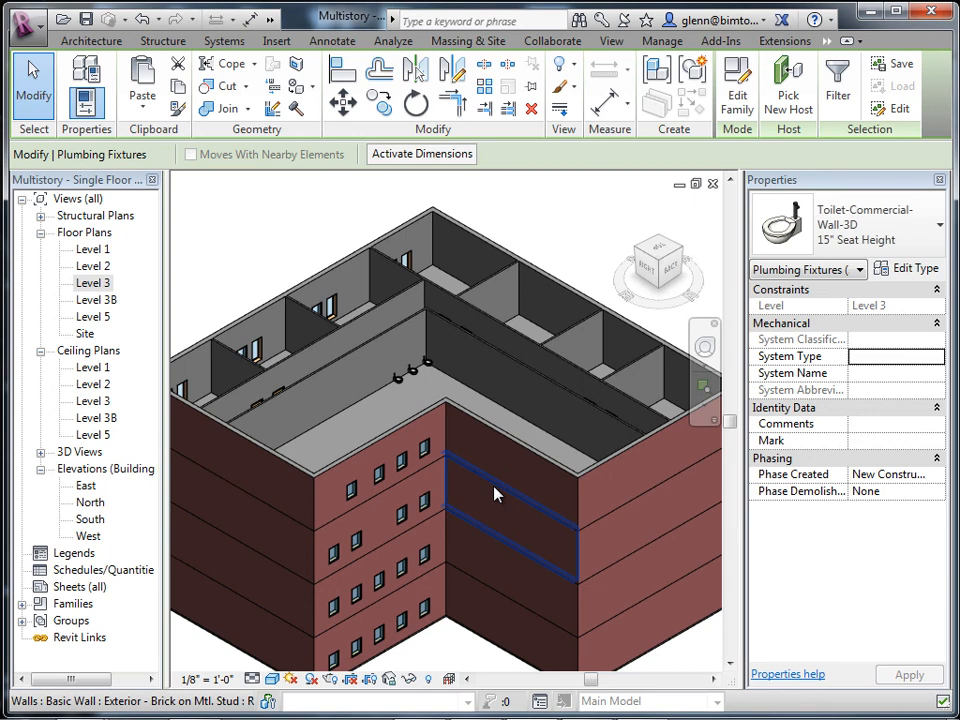
scroll(490, 480, "down", 6)
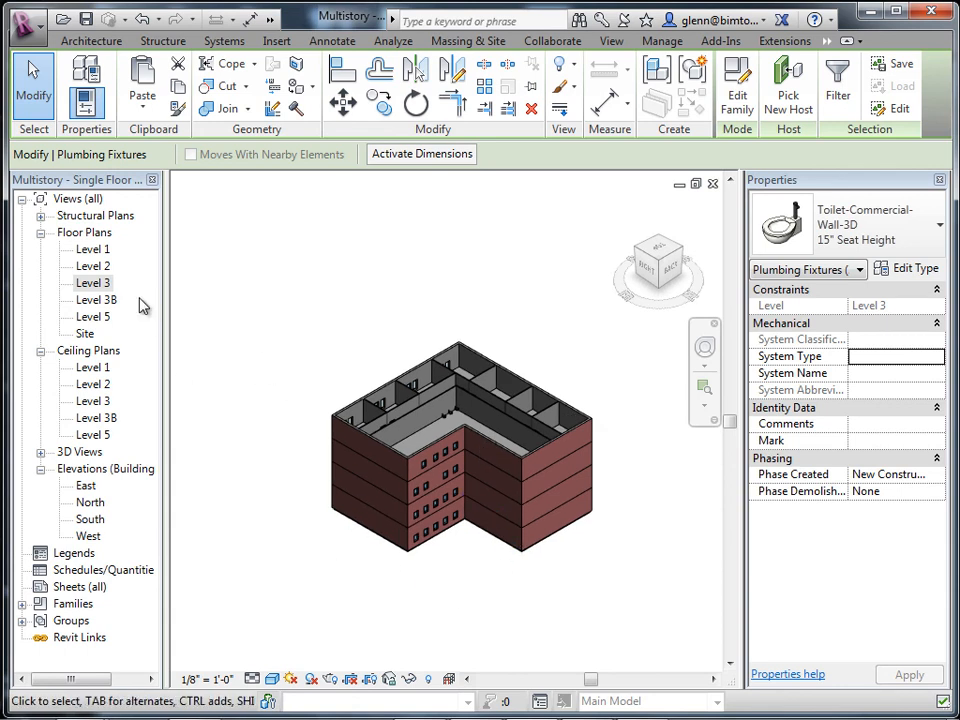
double_click(105, 253)
scroll(210, 355, "down", 3)
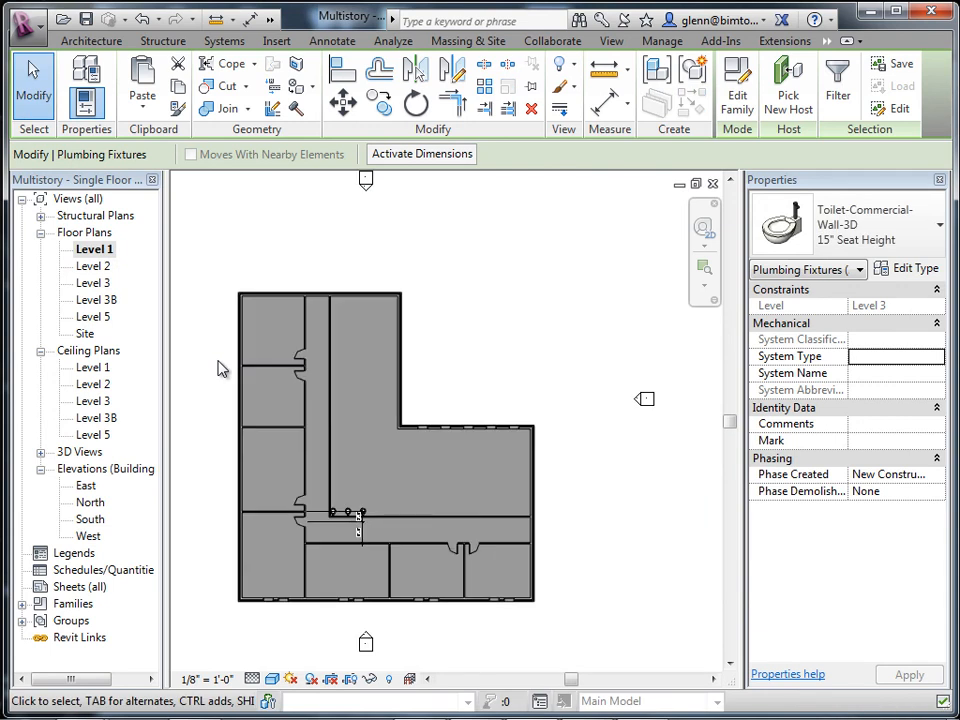
key("Escape")
left_click_drag(443, 540, 467, 564)
left_click(380, 105)
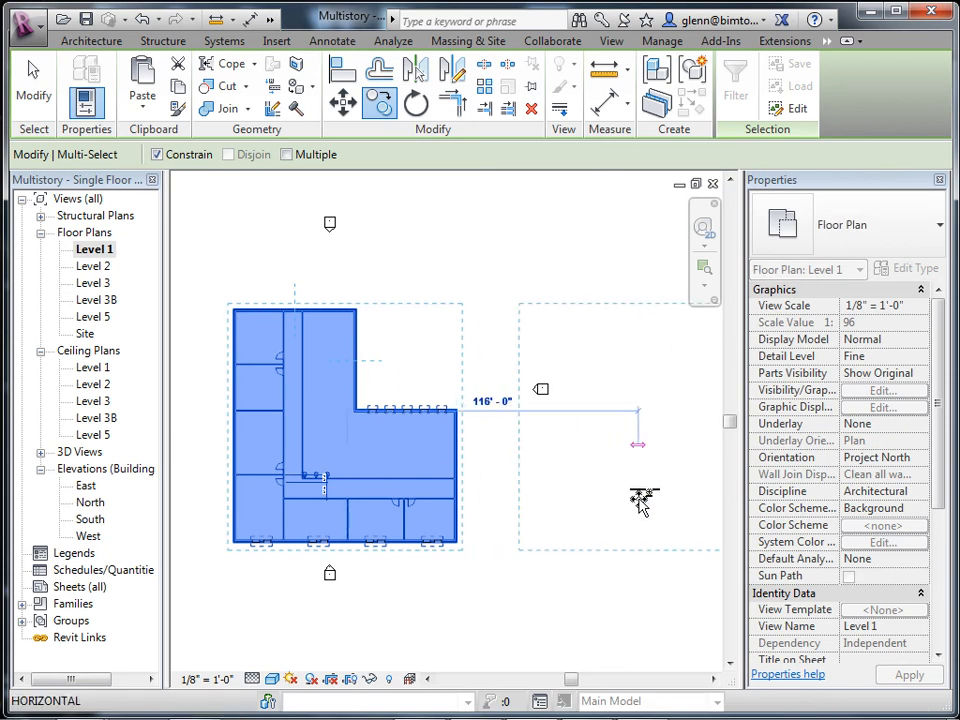
left_click(636, 504)
left_click(594, 636)
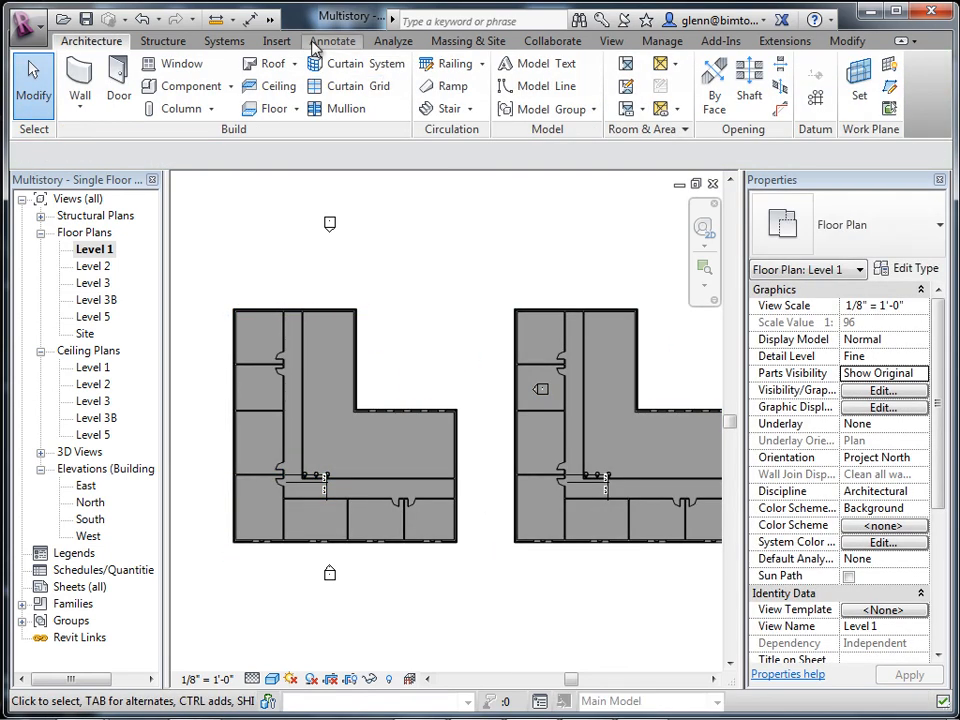
Return to the 3D view and orient it to face the buildings from the back
left_click(269, 19)
left_click(325, 42)
middle_click_drag(502, 557, 553, 444)
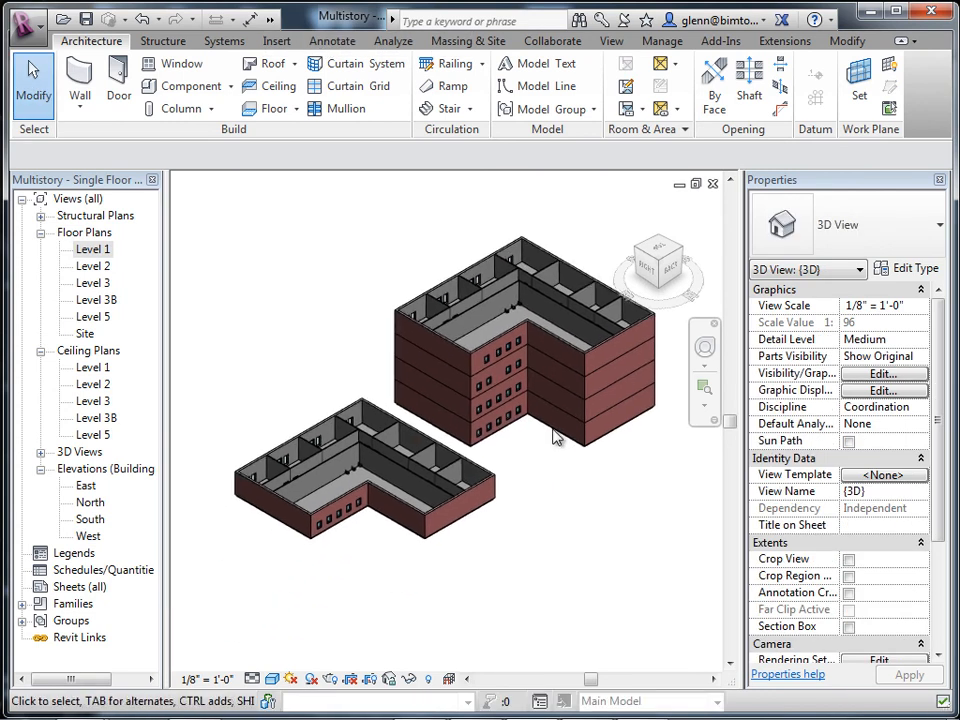
left_click(676, 279)
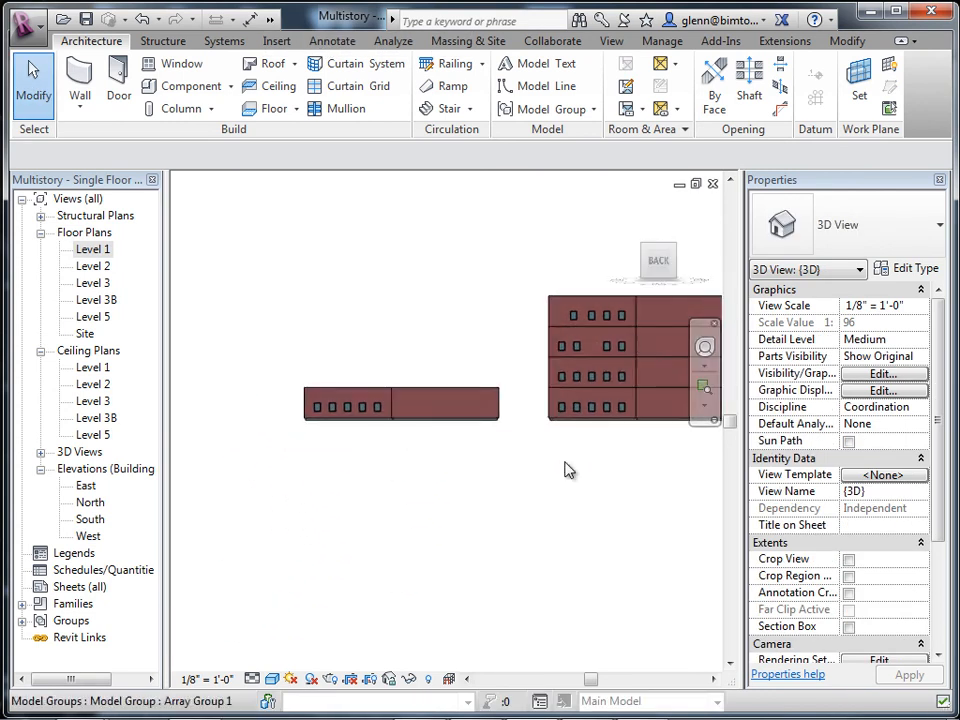
Try to array the separate single storey upward as 5 grouped members with the last one 14' above the first, and undo it
left_click_drag(221, 378, 574, 553)
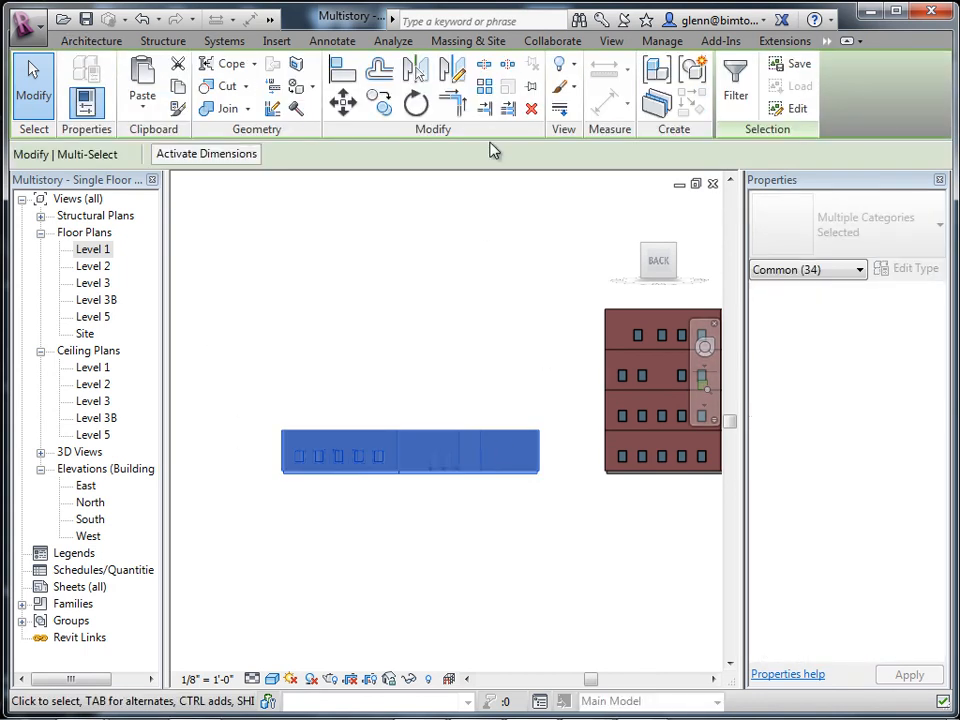
left_click(481, 86)
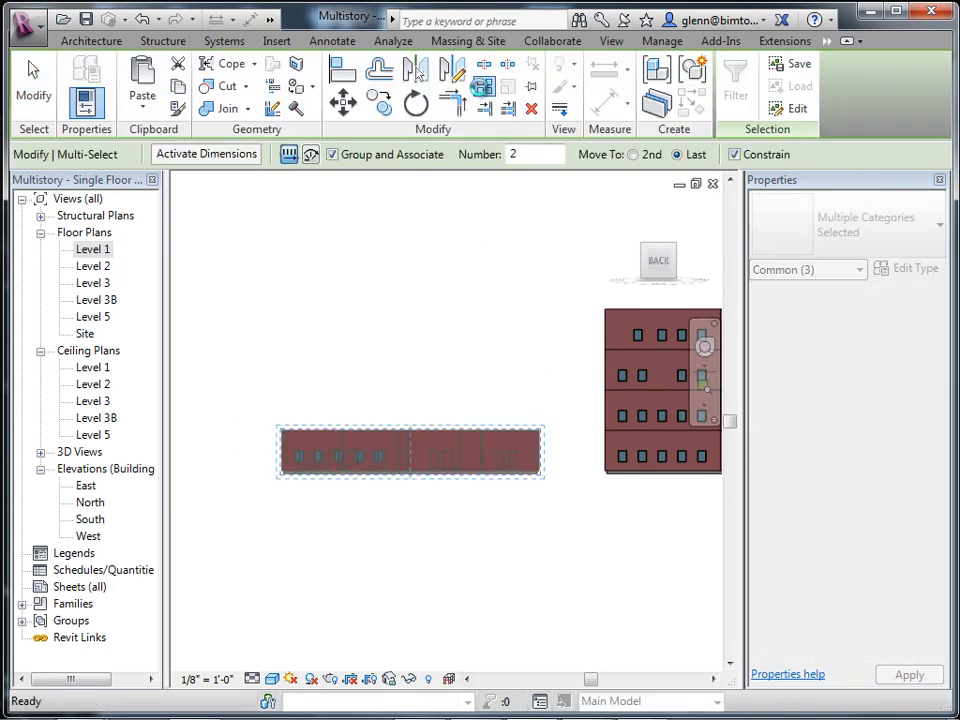
scroll(348, 553, "up", 1)
scroll(348, 553, "up", 2)
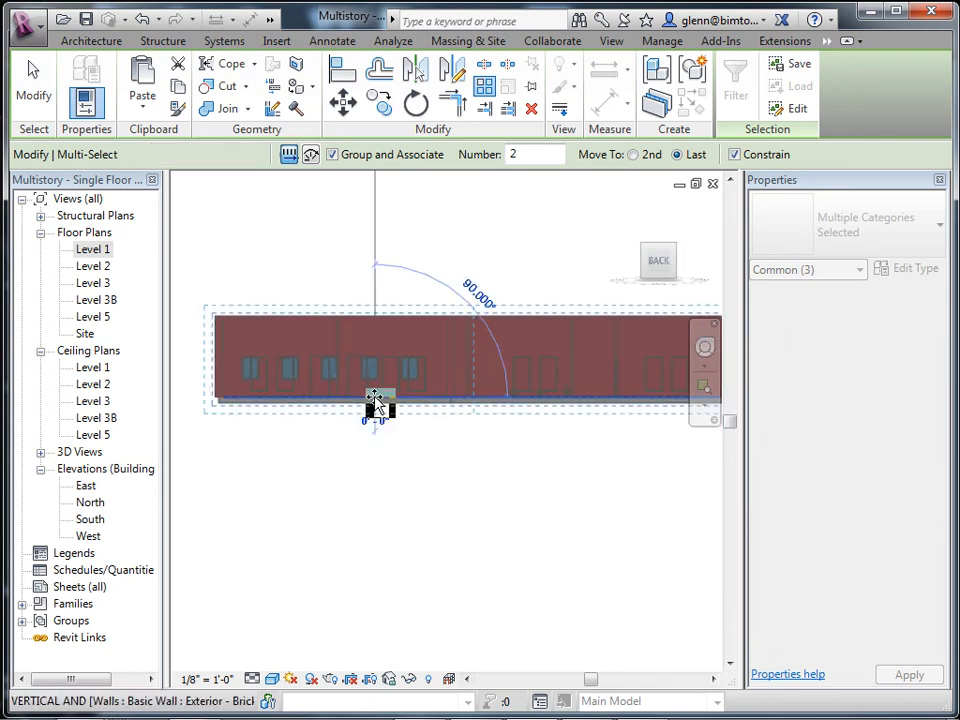
left_click(376, 400)
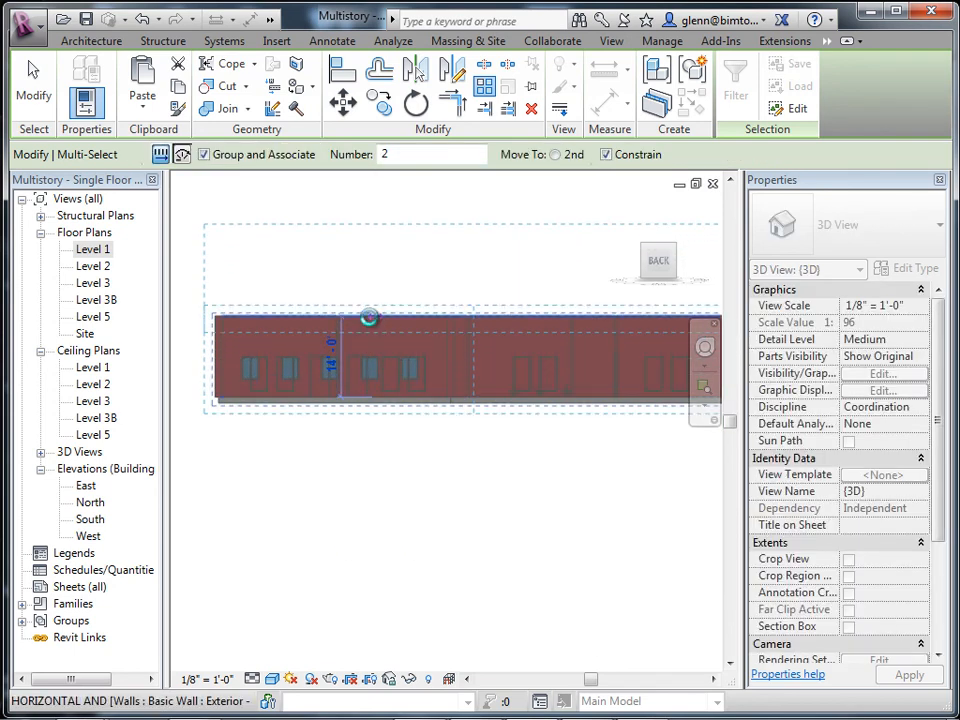
left_click(370, 320)
scroll(336, 513, "down", 3)
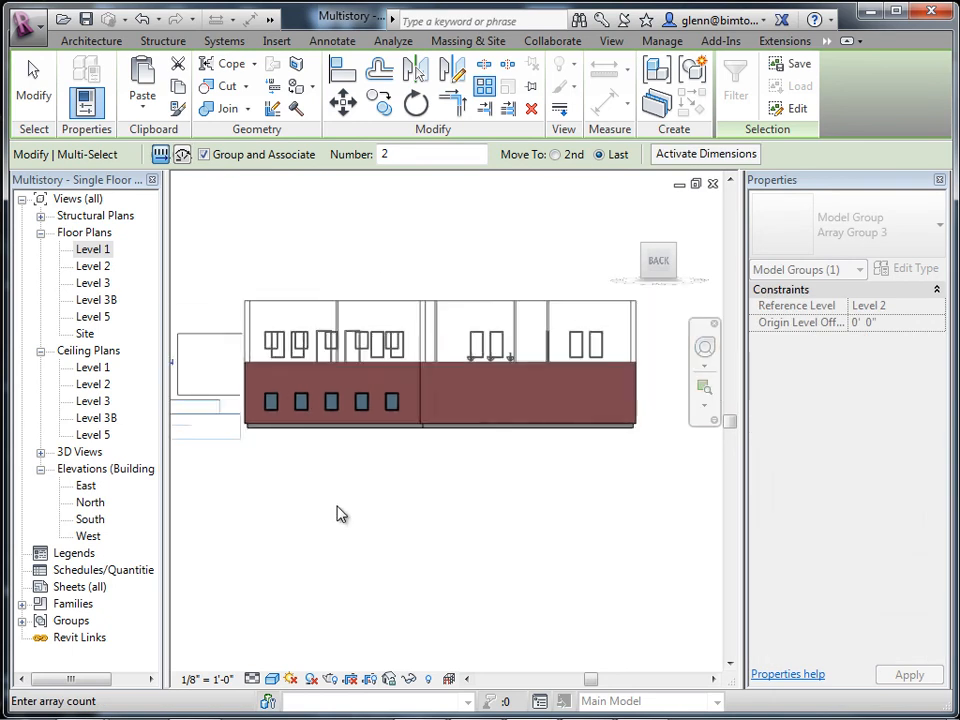
type("5")
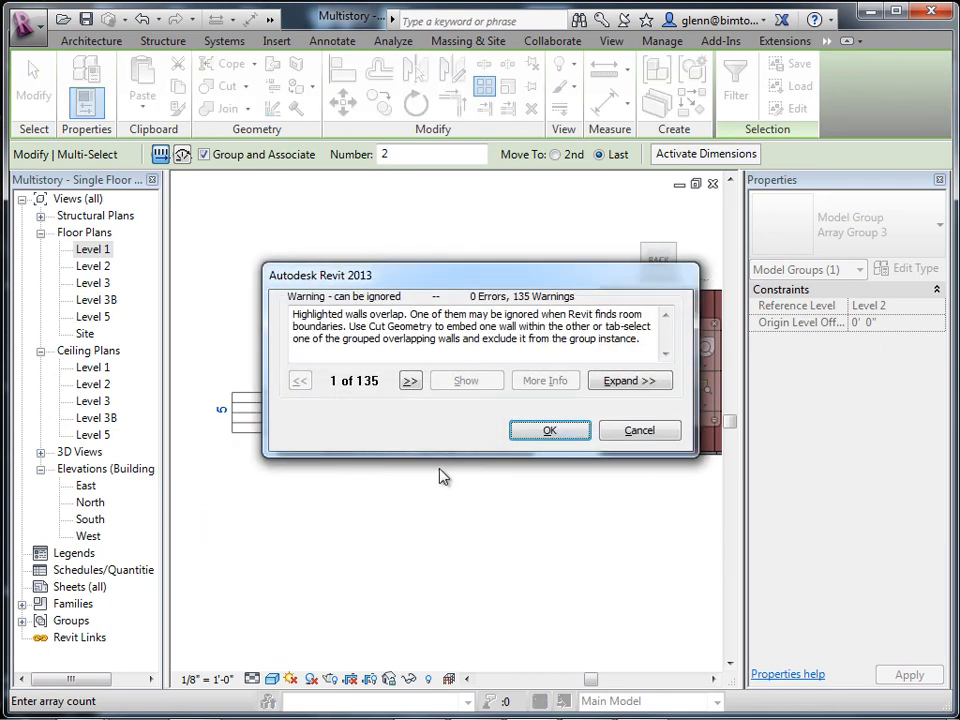
left_click(549, 430)
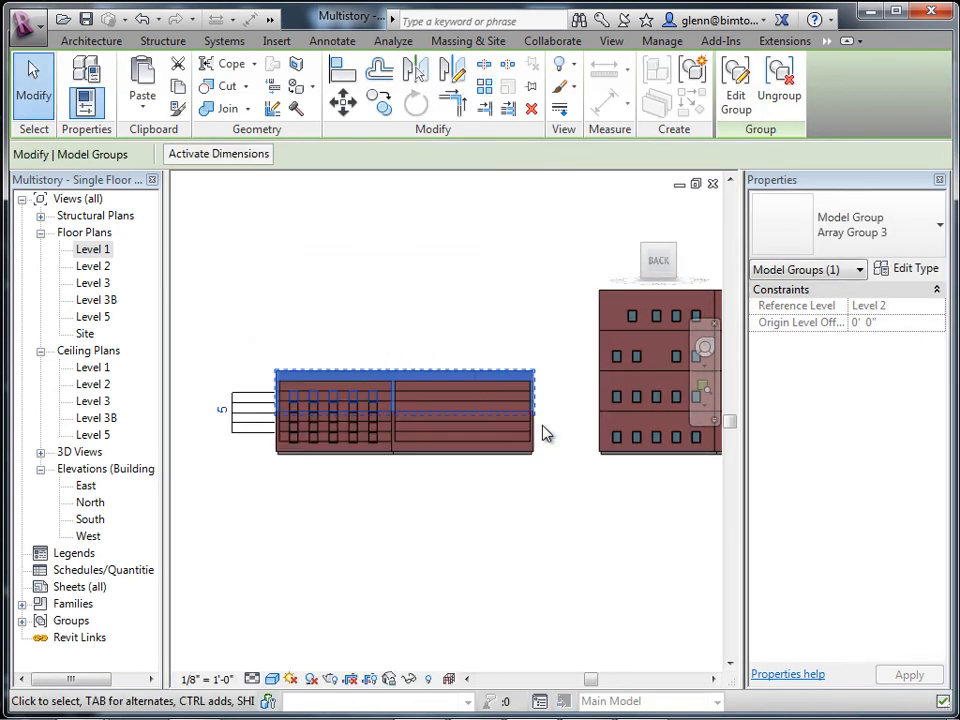
key("ctrl+z")
Array the separate single storey upward as 5 grouped members, spacing the 2nd member 13' above the first and accepting the overlap warnings
left_click_drag(248, 380, 559, 506)
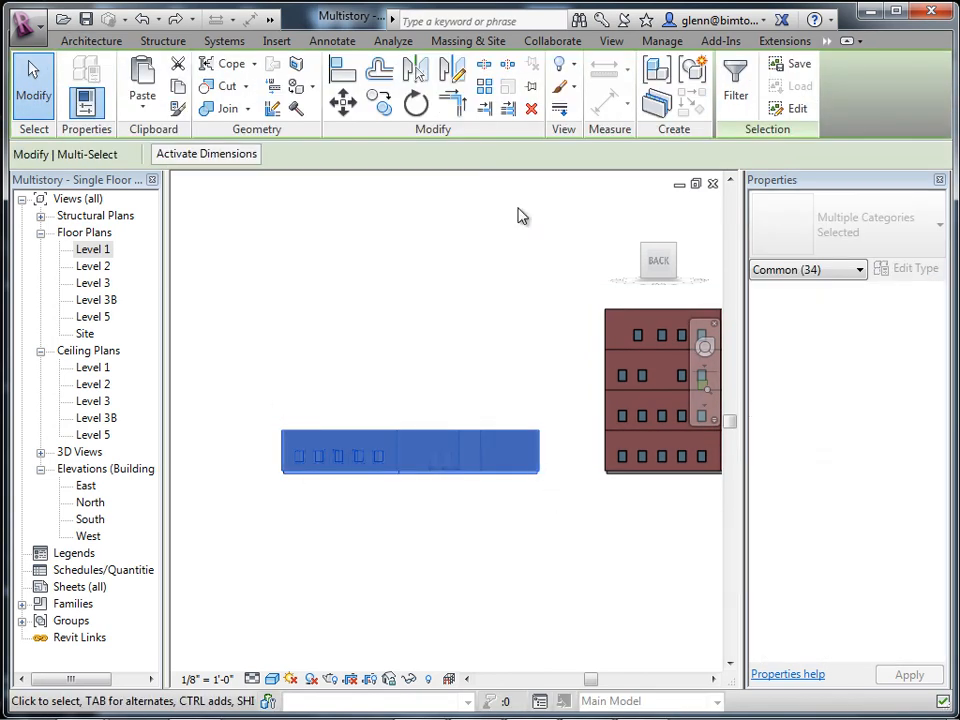
left_click(484, 86)
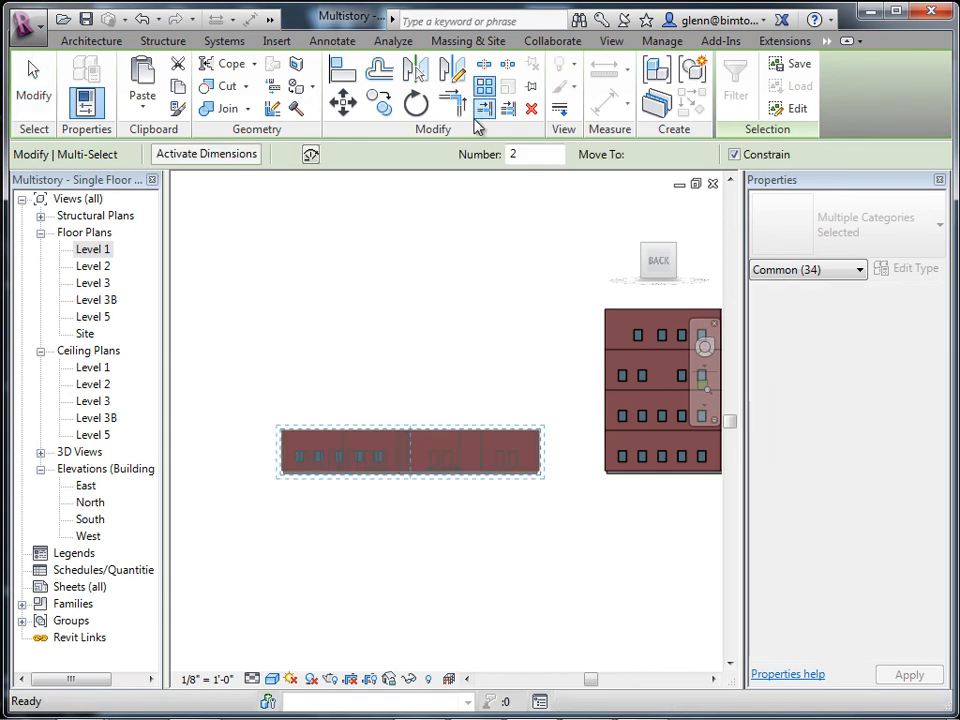
left_click(634, 155)
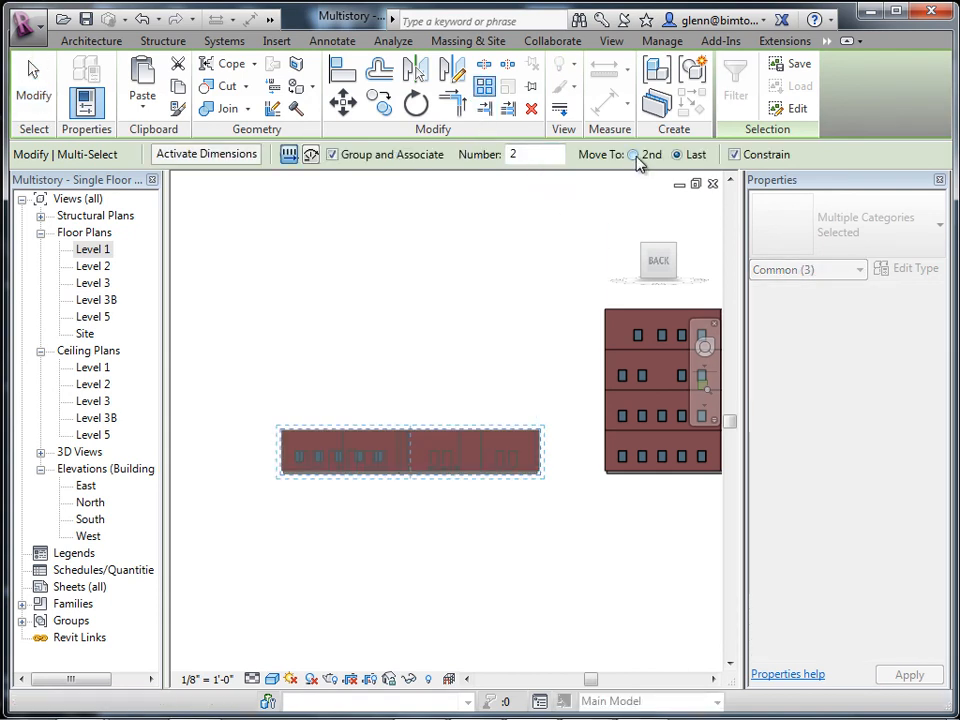
left_click(386, 477)
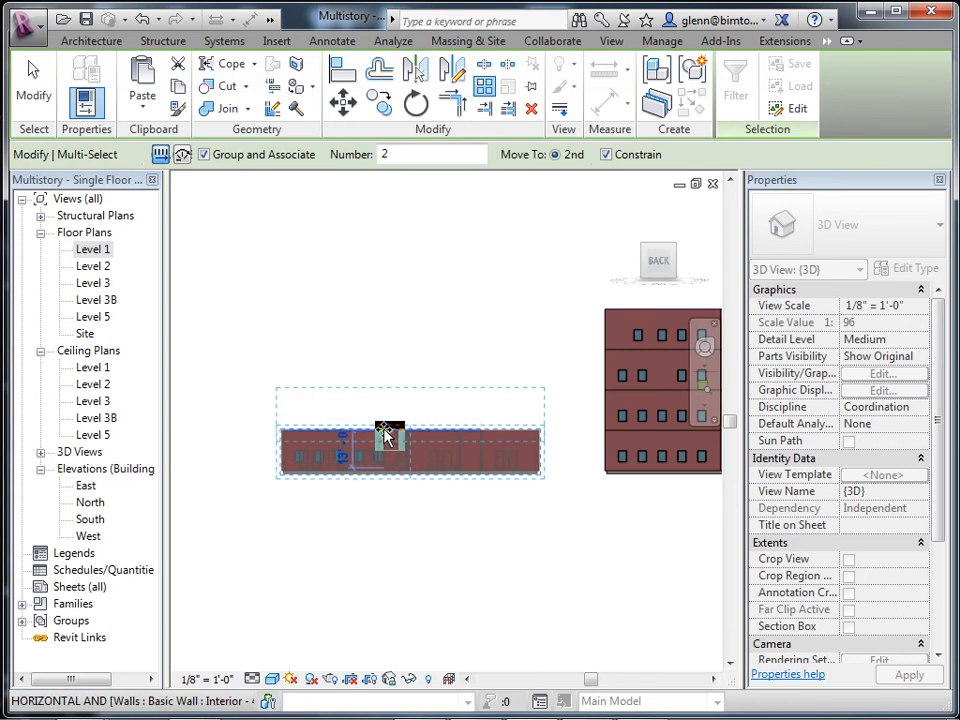
left_click(384, 432)
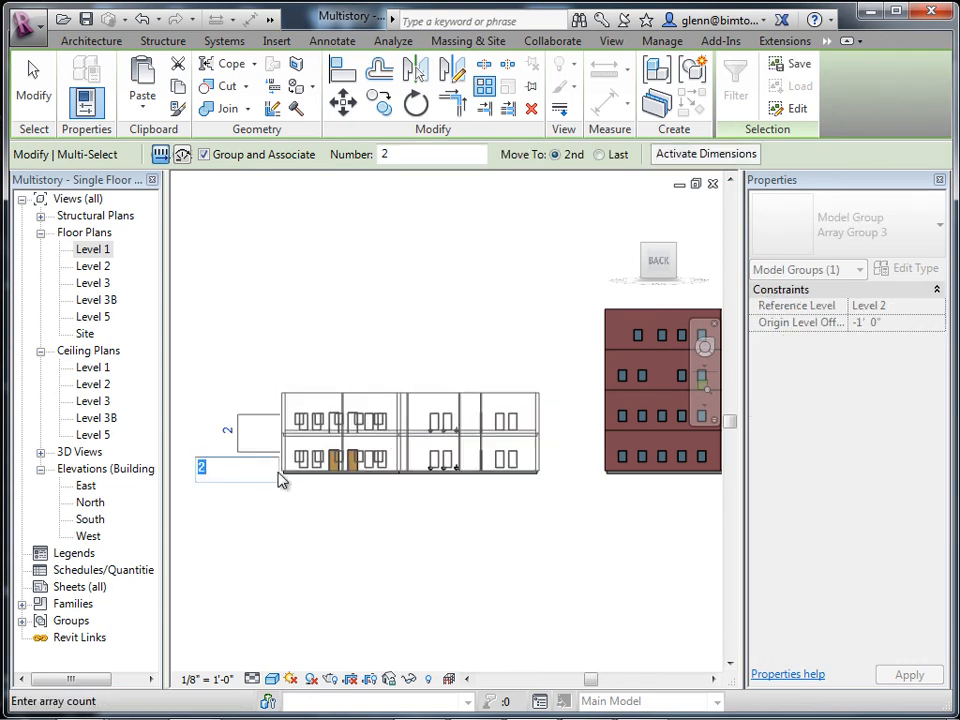
type("5")
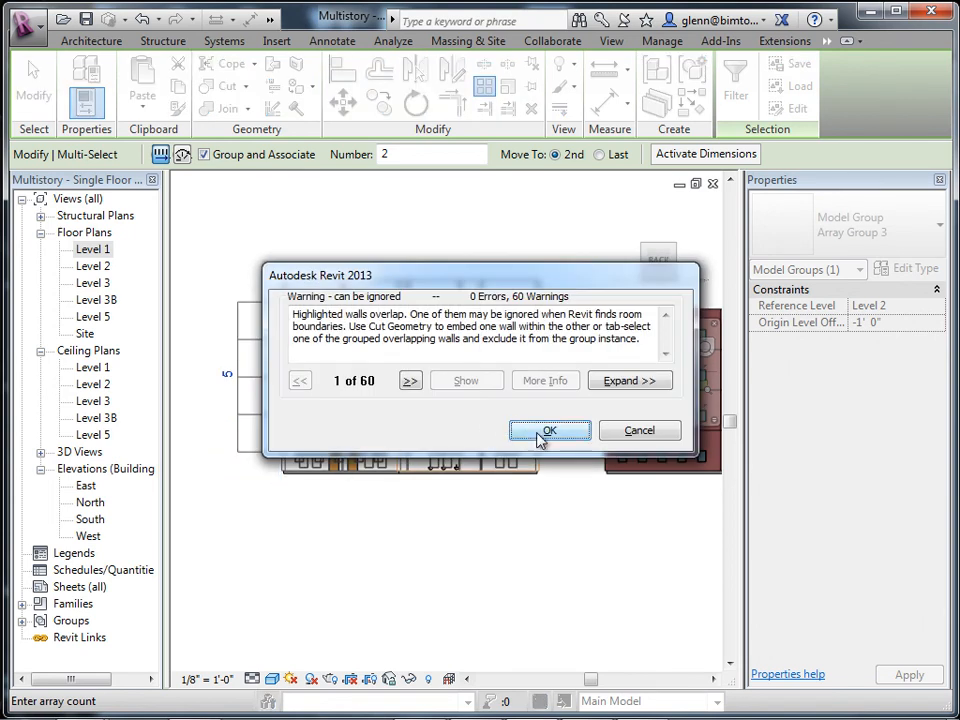
left_click(532, 431)
left_click(486, 564)
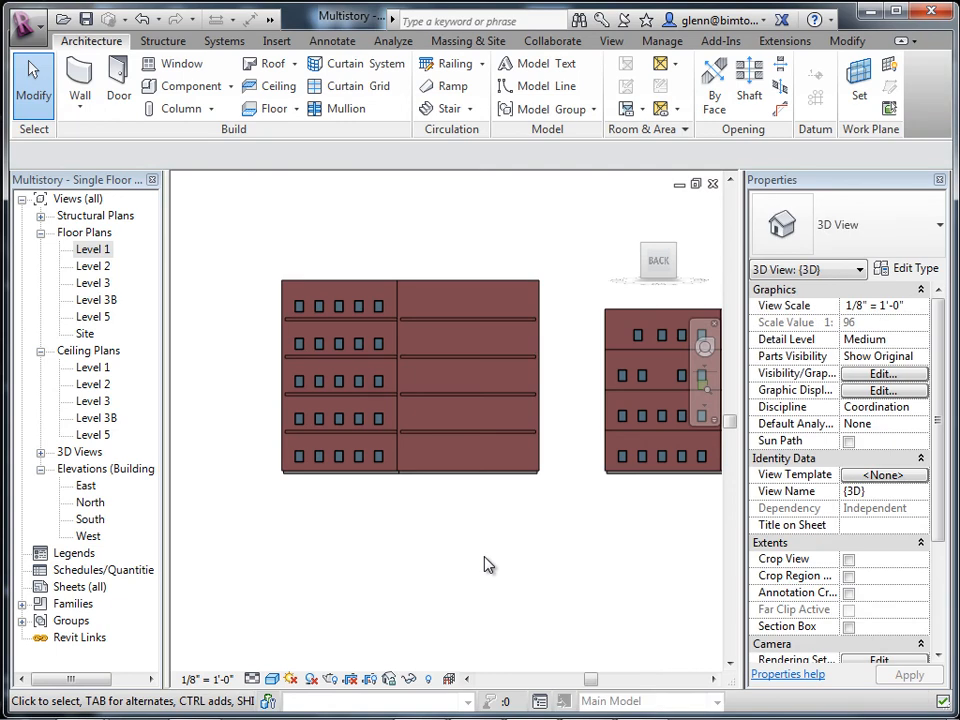
Open the Level 1 floor plan and start editing the model group of the arrayed building's storey
scroll(486, 564, "up", 2)
scroll(507, 582, "down", 3)
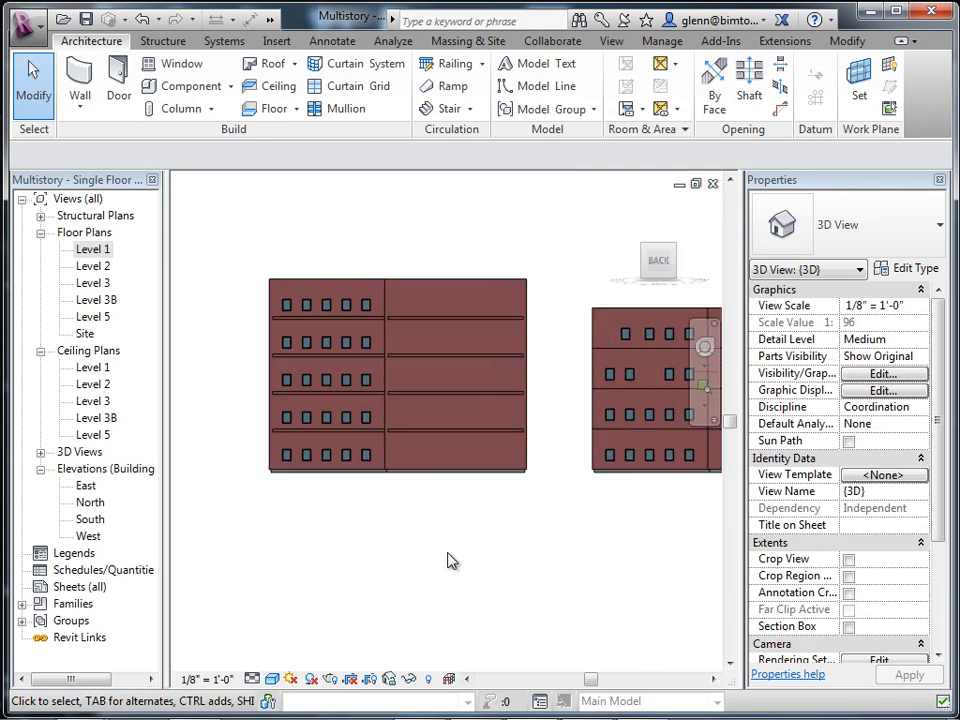
double_click(78, 252)
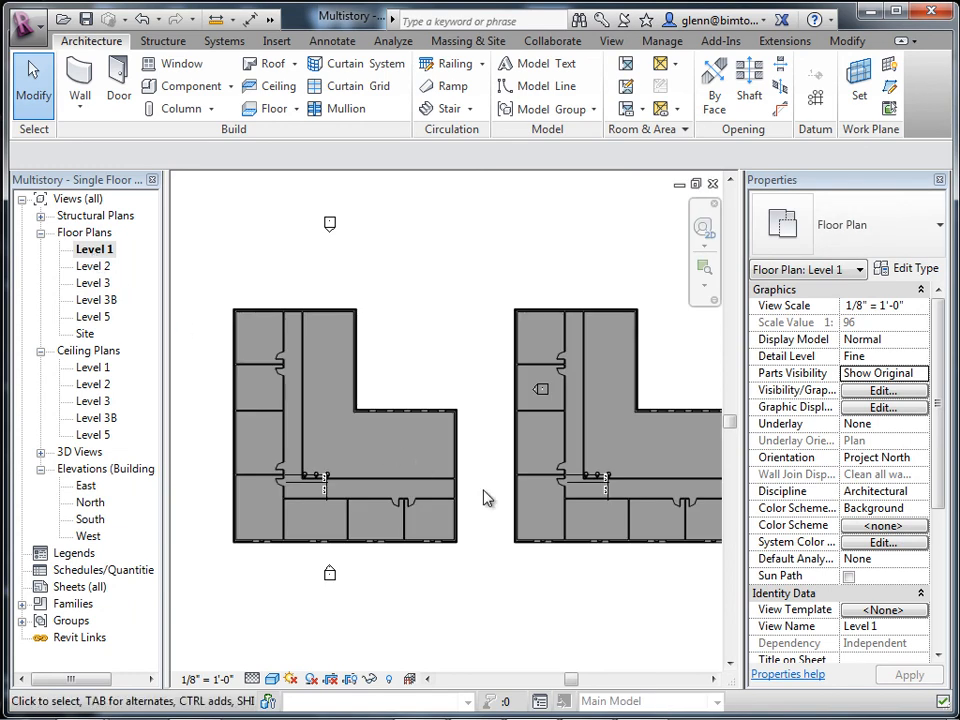
middle_click_drag(606, 587, 504, 604)
scroll(529, 529, "up", 5)
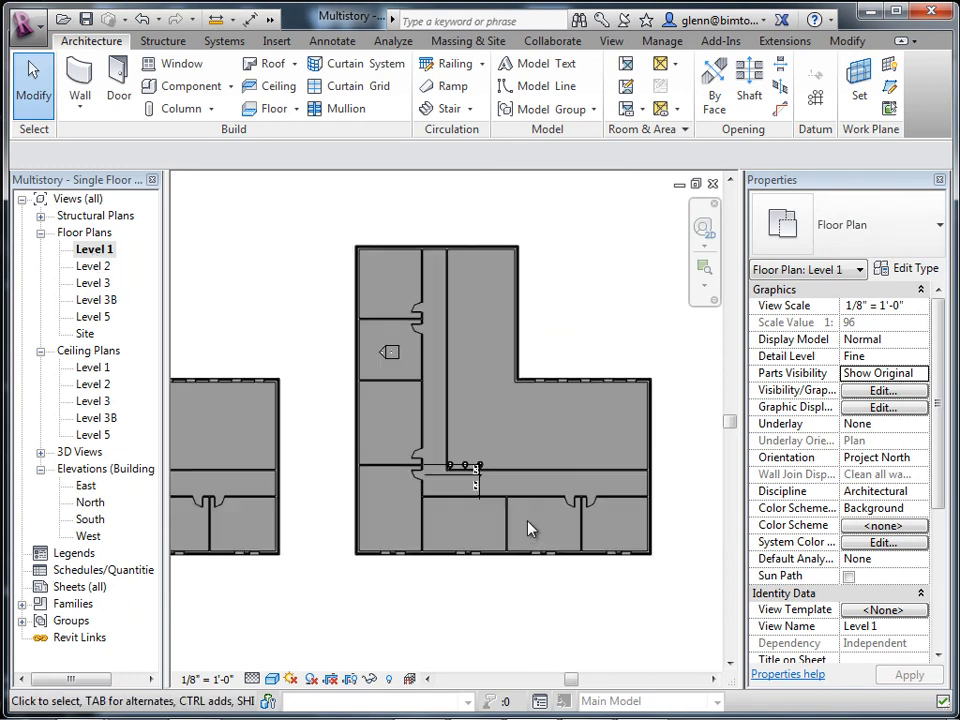
middle_click_drag(529, 529, 470, 530)
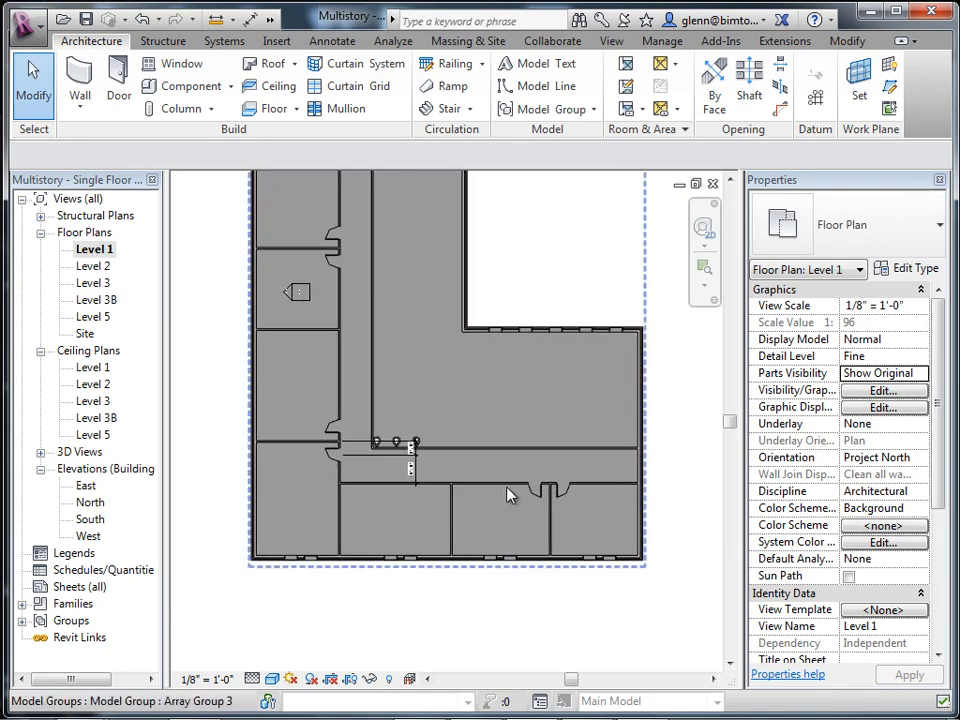
left_click(510, 497)
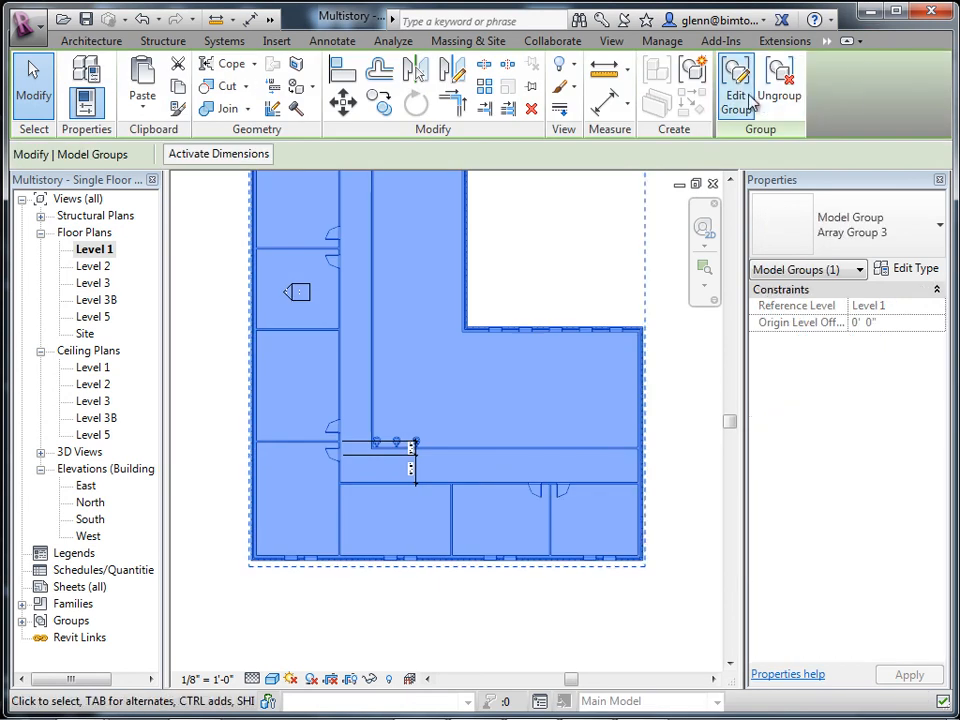
left_click(740, 95)
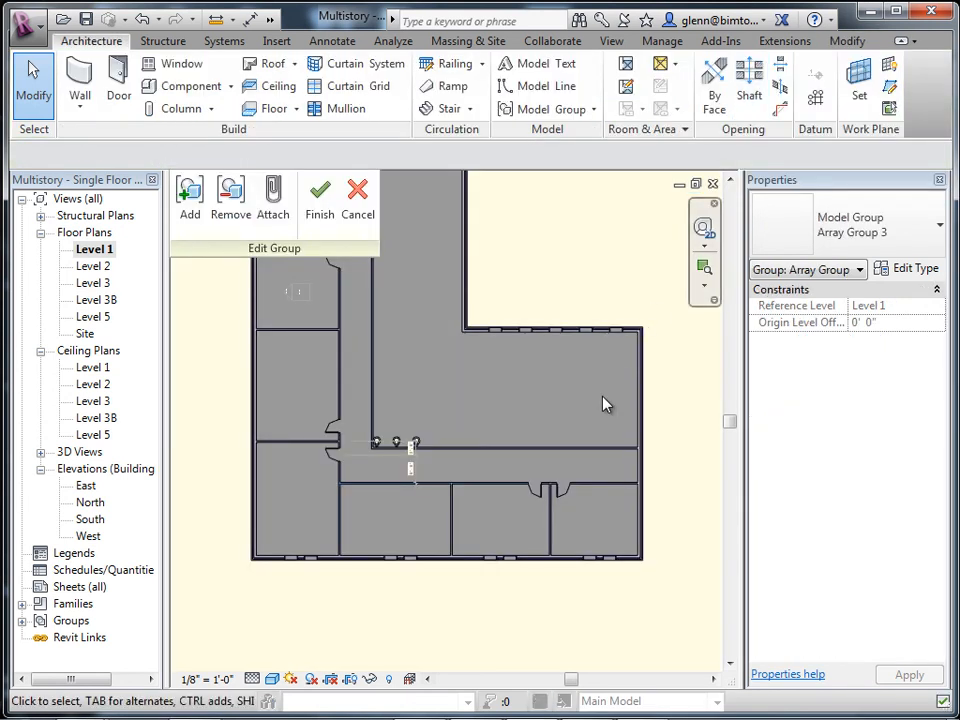
Delete the last two doors along the lower corridor and the wall between them, finish the group edit and return to the 3D view
left_click(563, 497)
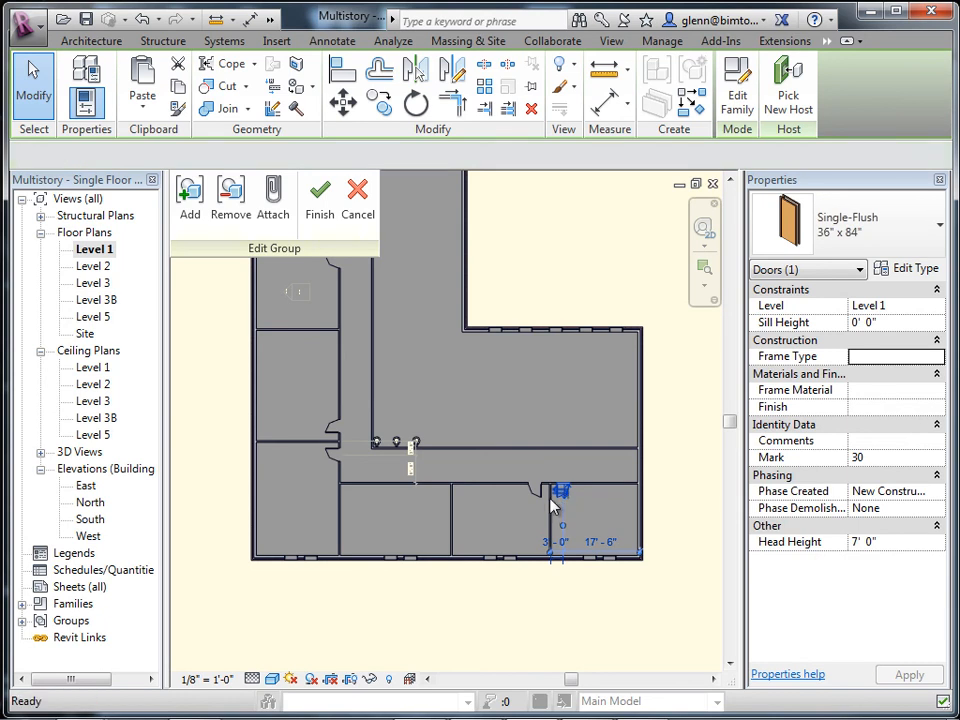
key("Delete")
left_click(537, 498)
key("Delete")
left_click(553, 519)
key("Delete")
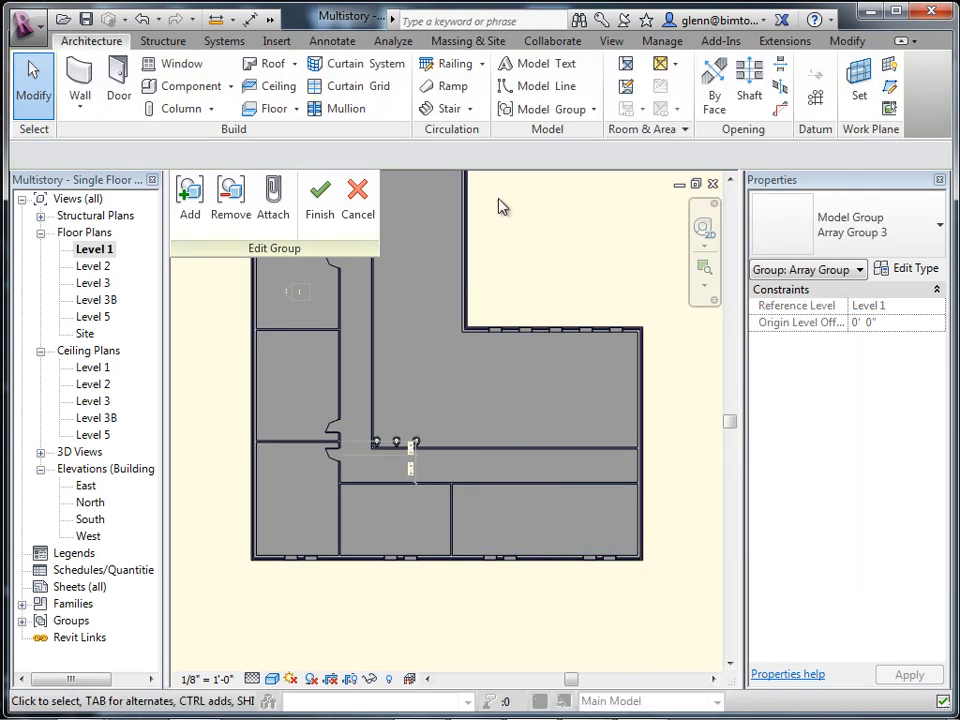
left_click(357, 200)
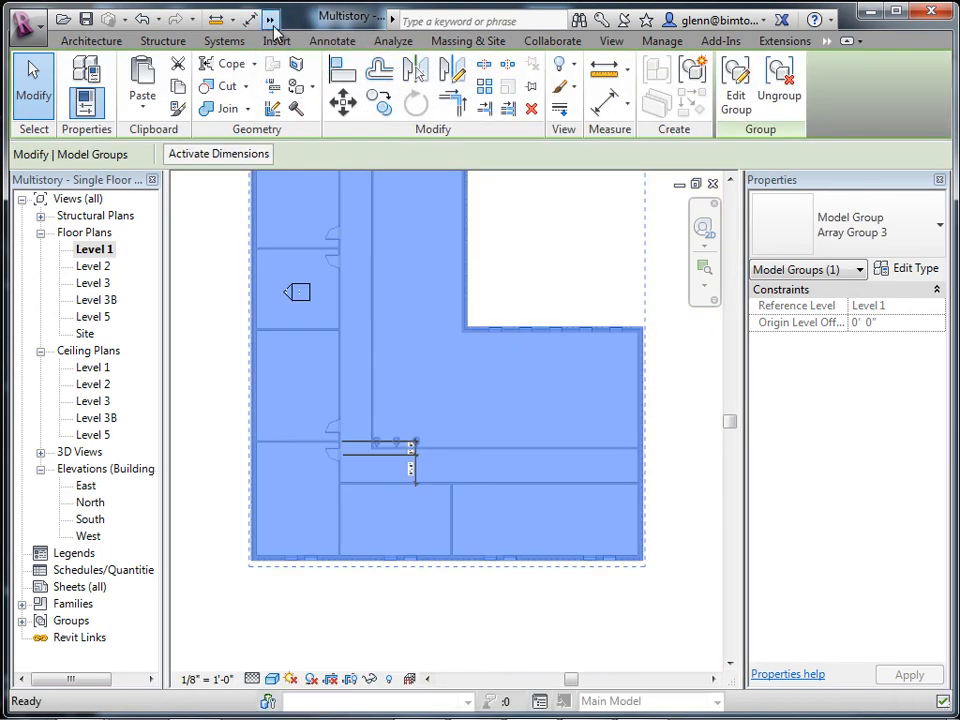
left_click(269, 19)
left_click(326, 45)
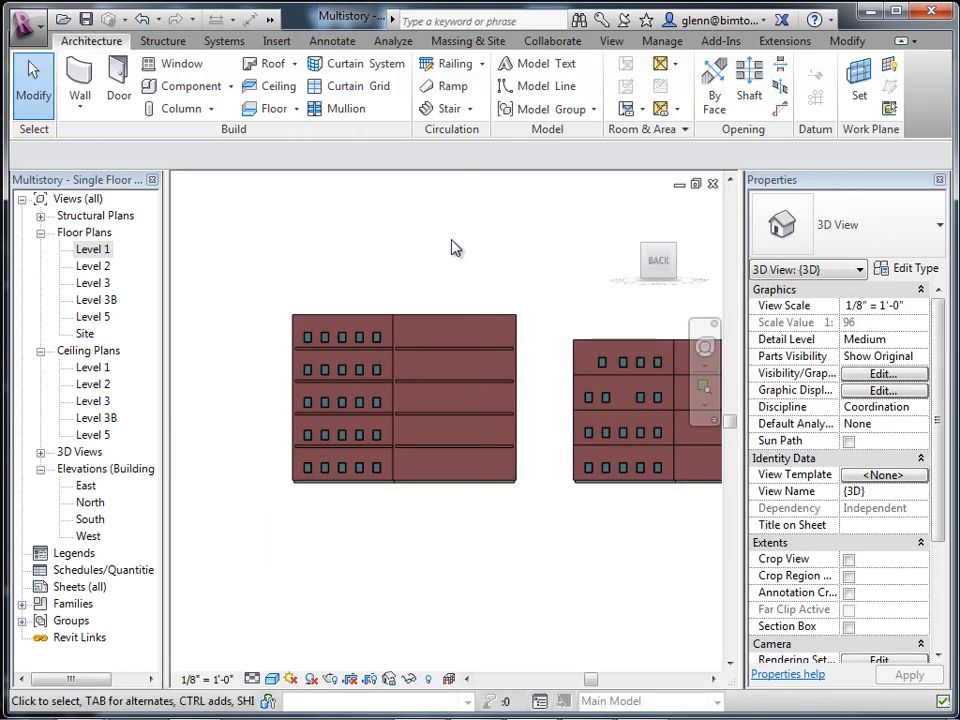
Examine the stacked storeys of both multistory buildings from opposite corners in the 3D view
left_click(677, 243)
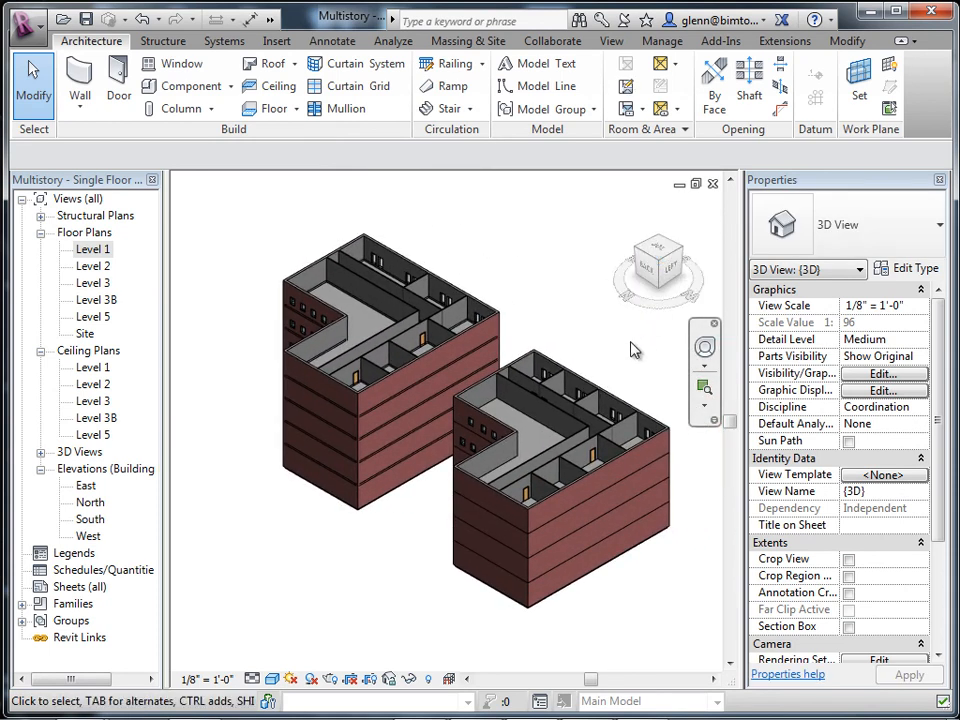
scroll(632, 349, "up", 2)
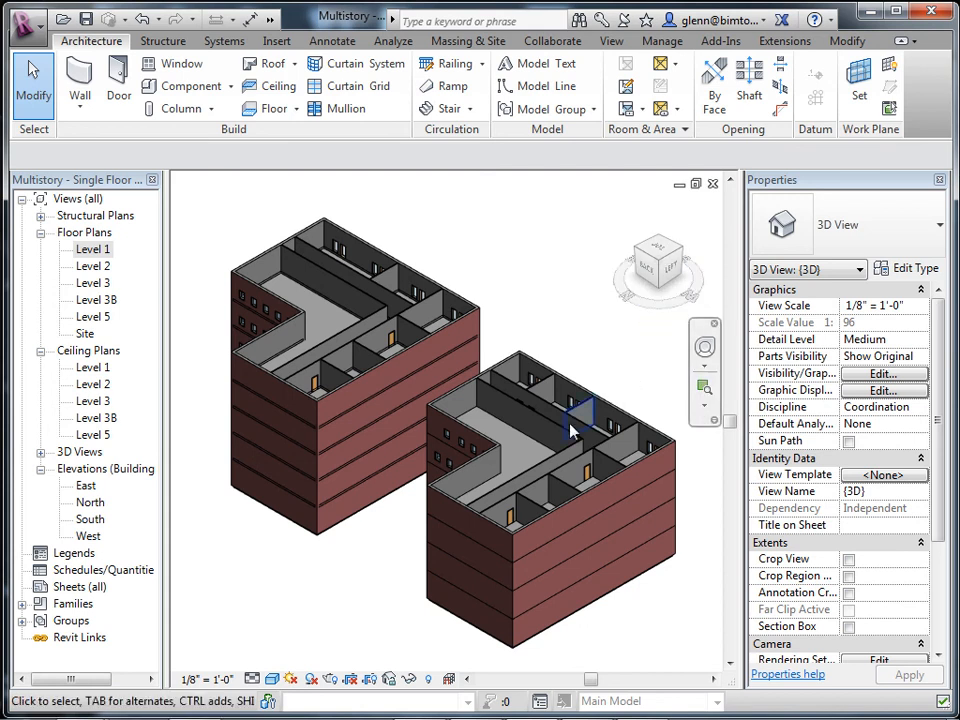
scroll(503, 537, "up", 2)
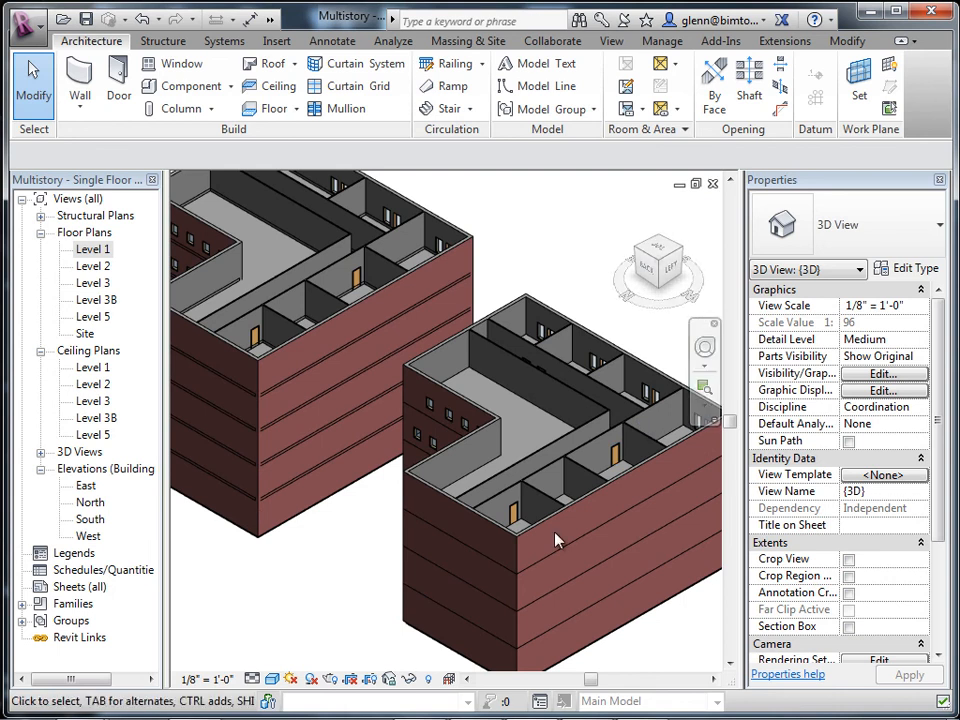
middle_click_drag(489, 561, 575, 454)
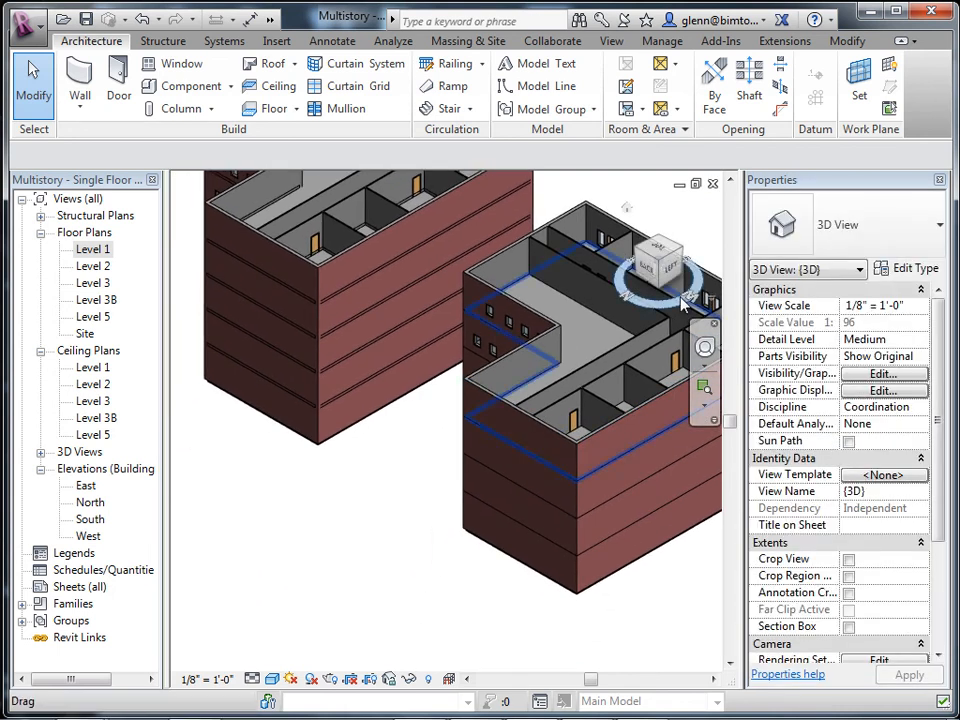
left_click(635, 248)
scroll(581, 423, "up", 3)
middle_click_drag(586, 338, 482, 504)
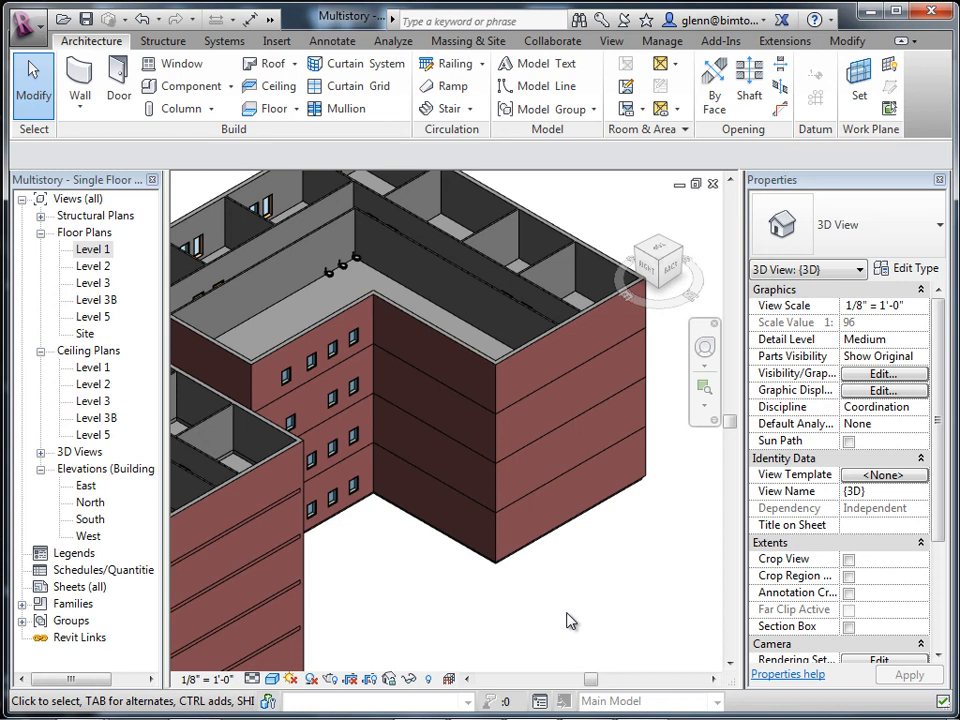
Draw a straight Interior - 4 7/8" Partition (1-hr) wall about 62'-6" long in the open area beside the building
middle_click_drag(600, 628, 540, 528)
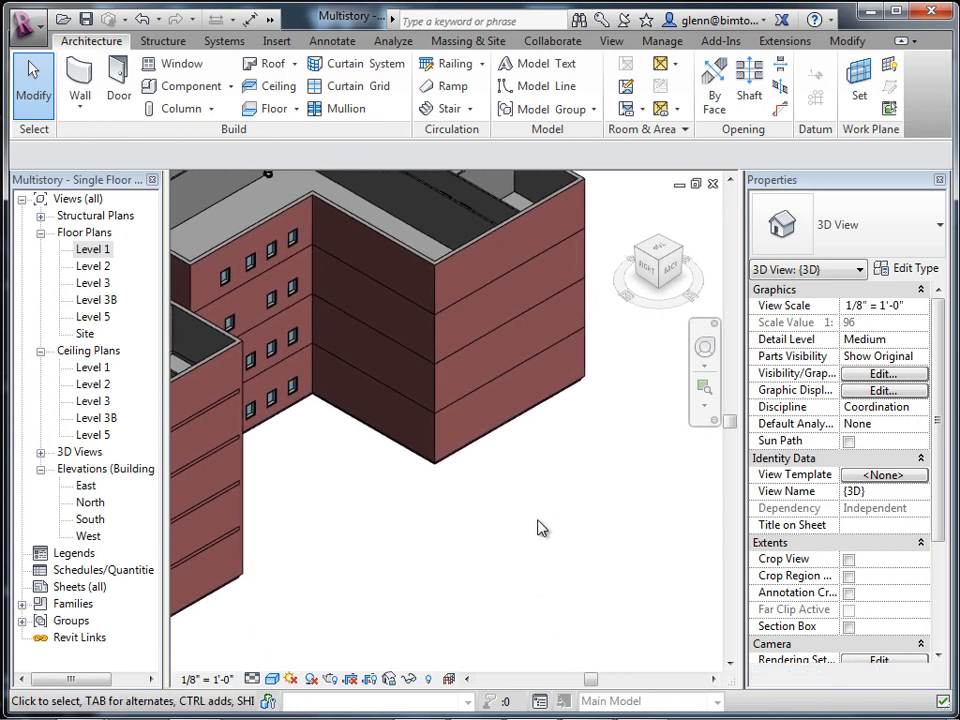
left_click(79, 100)
left_click(110, 140)
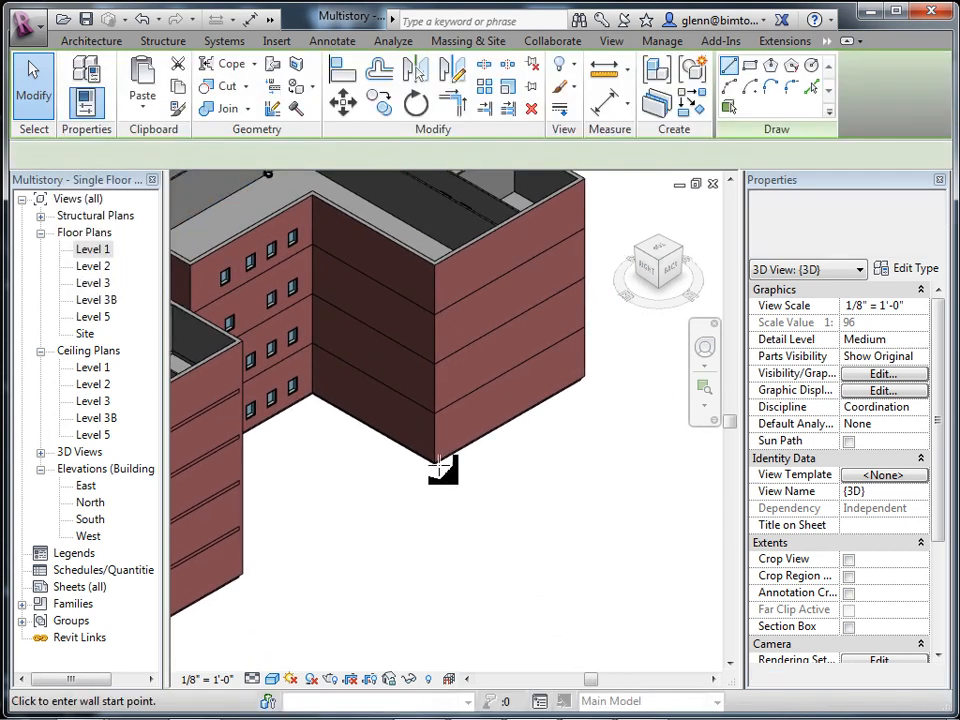
left_click(415, 598)
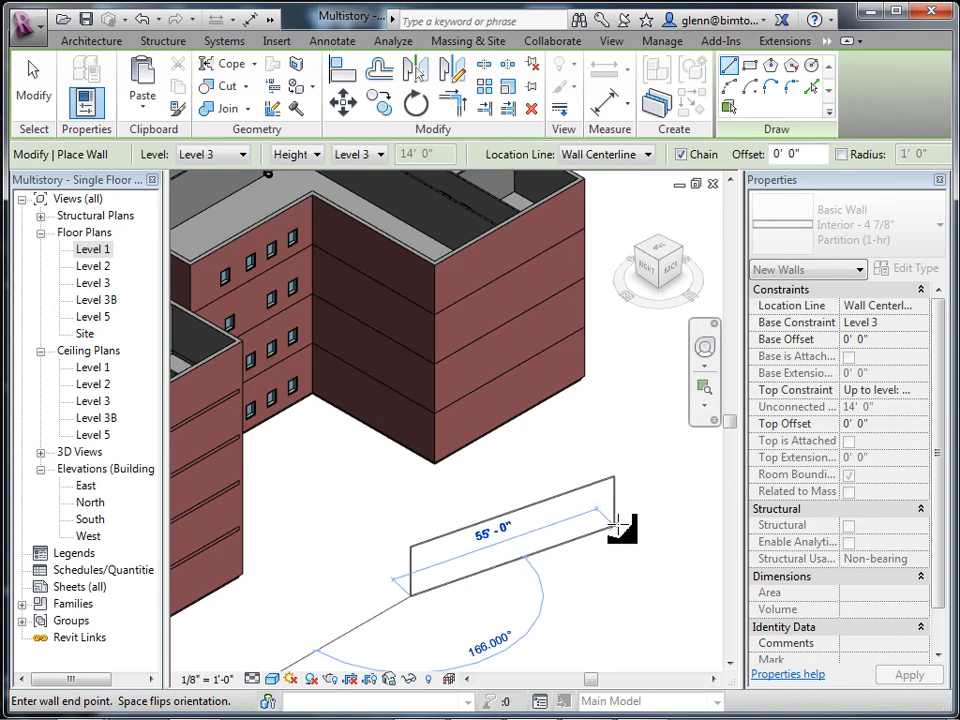
left_click(637, 513)
left_click(34, 110)
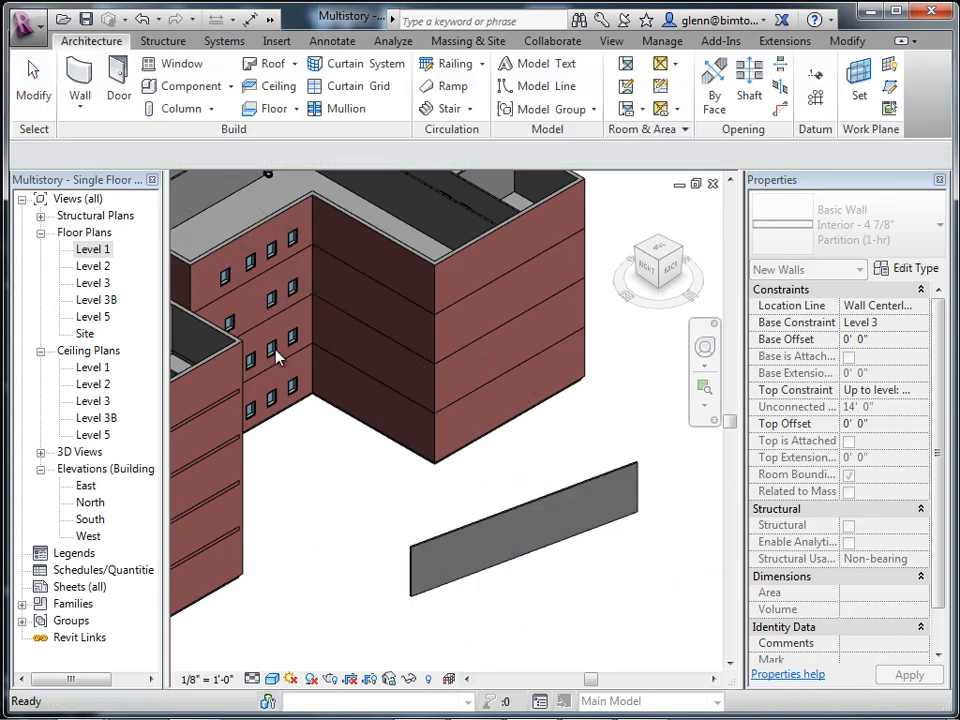
Stretch the new freestanding wall to a height of about 44' and deselect it
left_click(540, 515)
left_click_drag(522, 500, 563, 547)
left_click(578, 608)
scroll(578, 608, "down", 1)
middle_click_drag(573, 600, 510, 557)
scroll(510, 565, "up", 2)
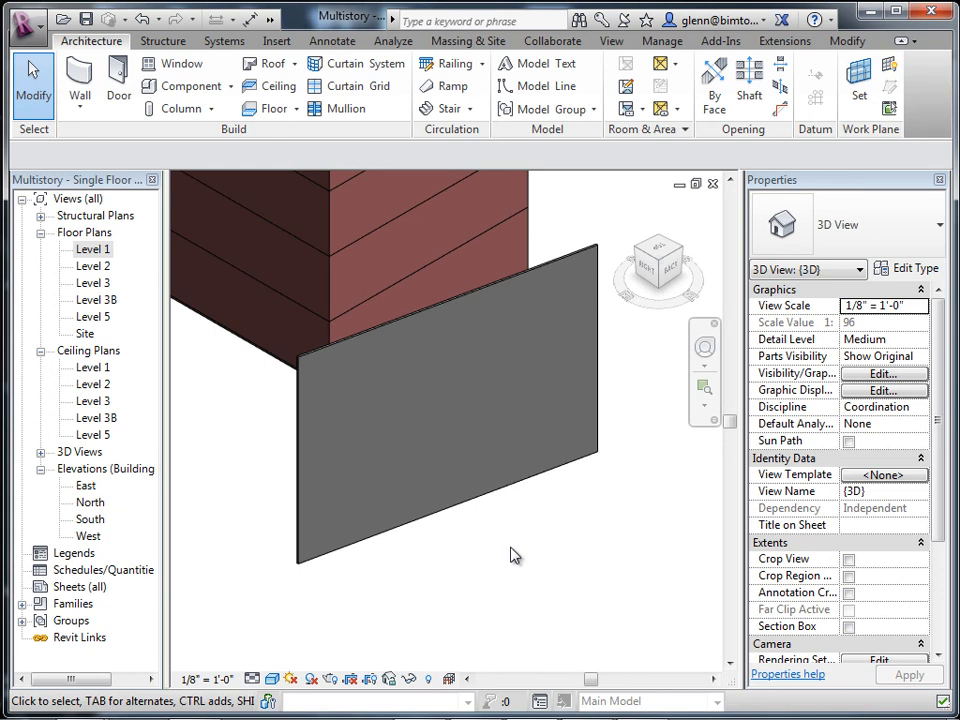
Change the freestanding wall's type to Curtain Wall 1
left_click(506, 490)
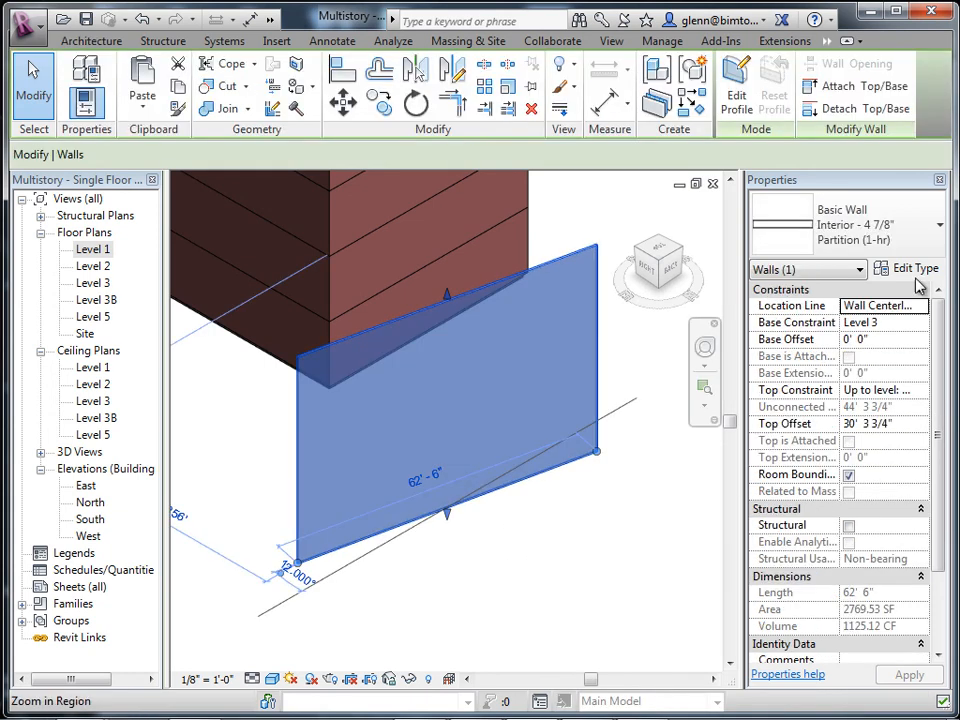
left_click(935, 228)
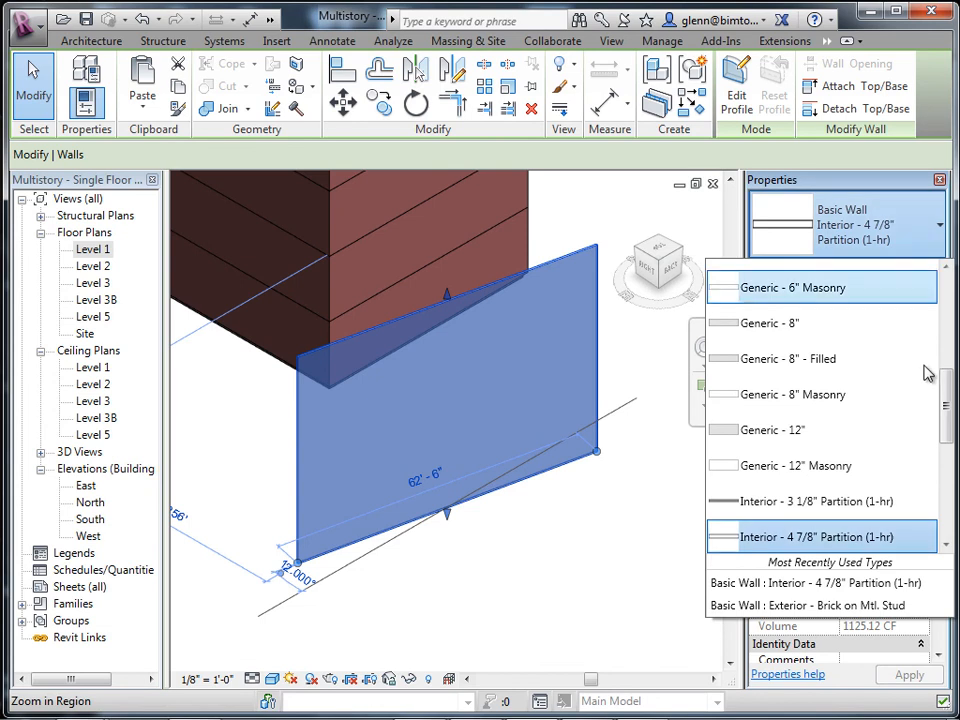
left_click_drag(948, 422, 948, 516)
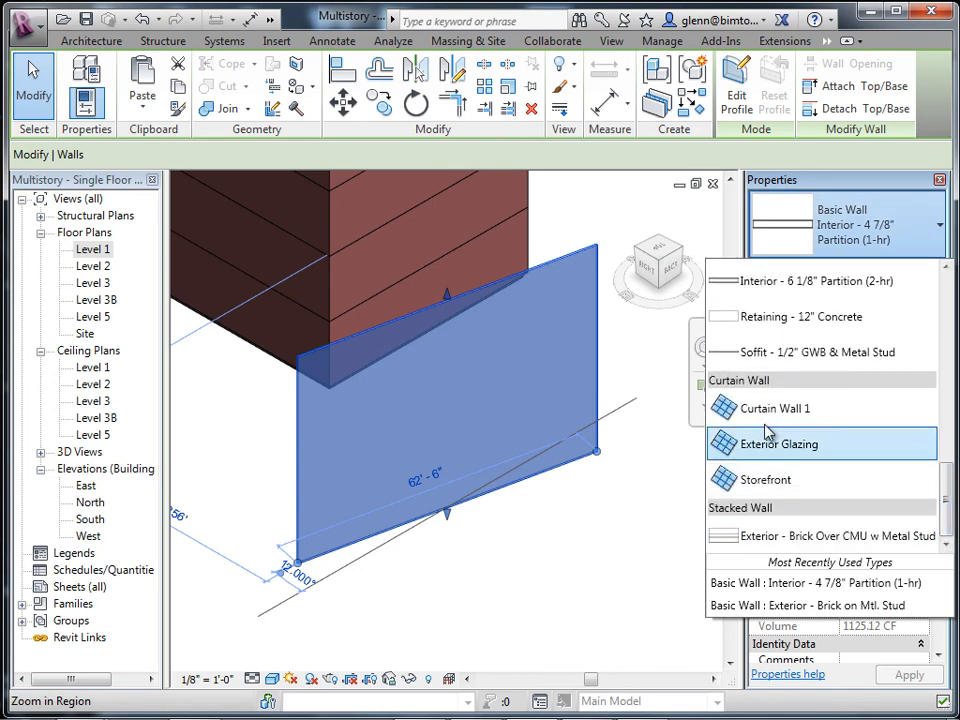
mouse_move(768, 420)
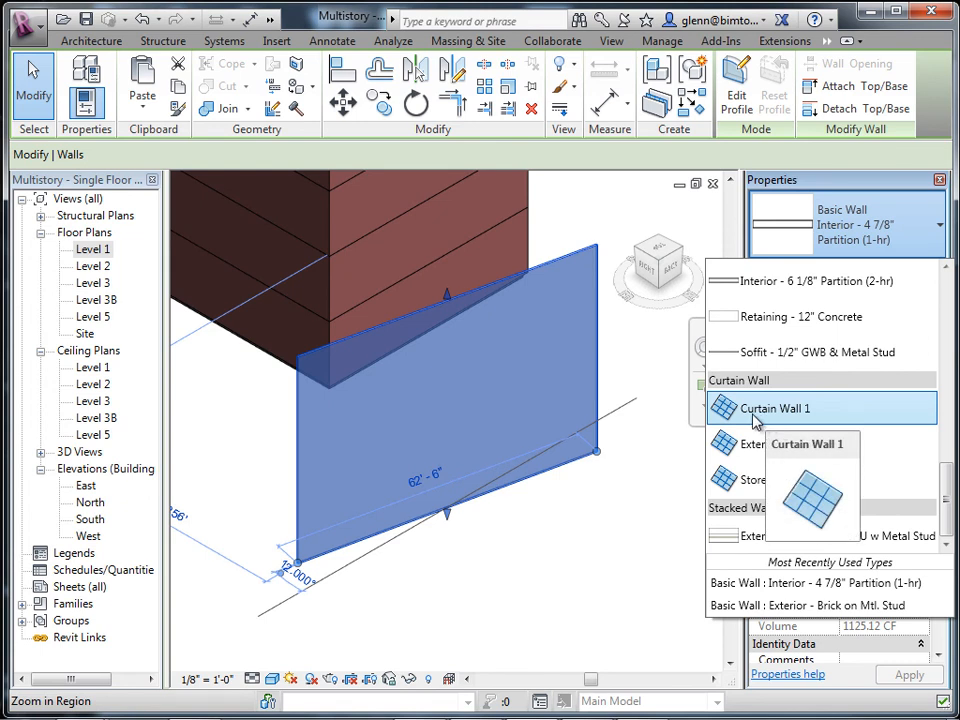
left_click(772, 421)
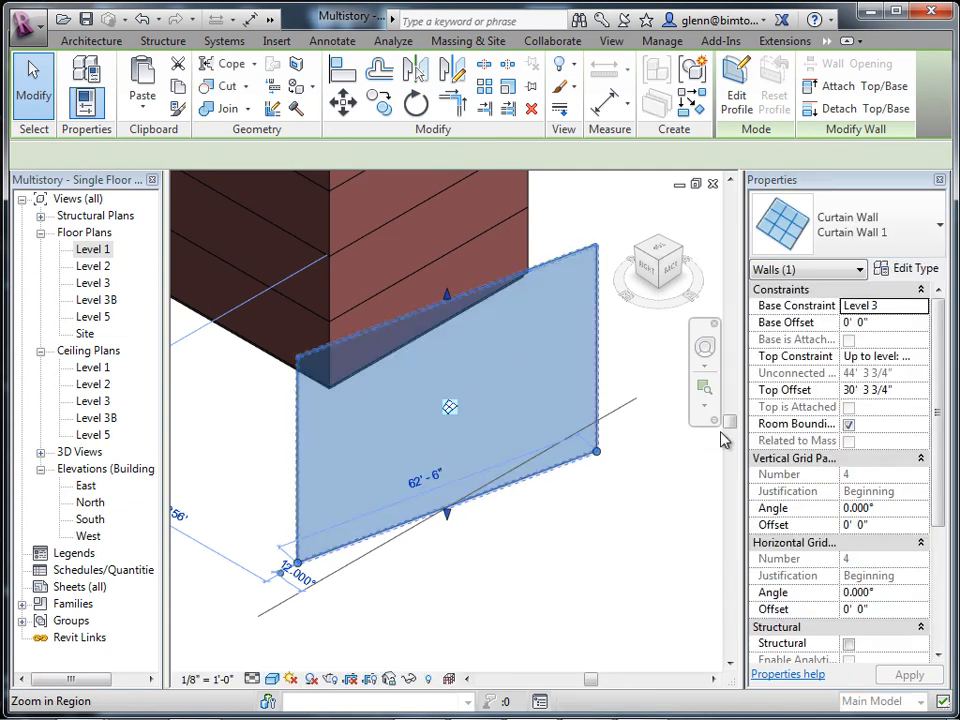
left_click(573, 604)
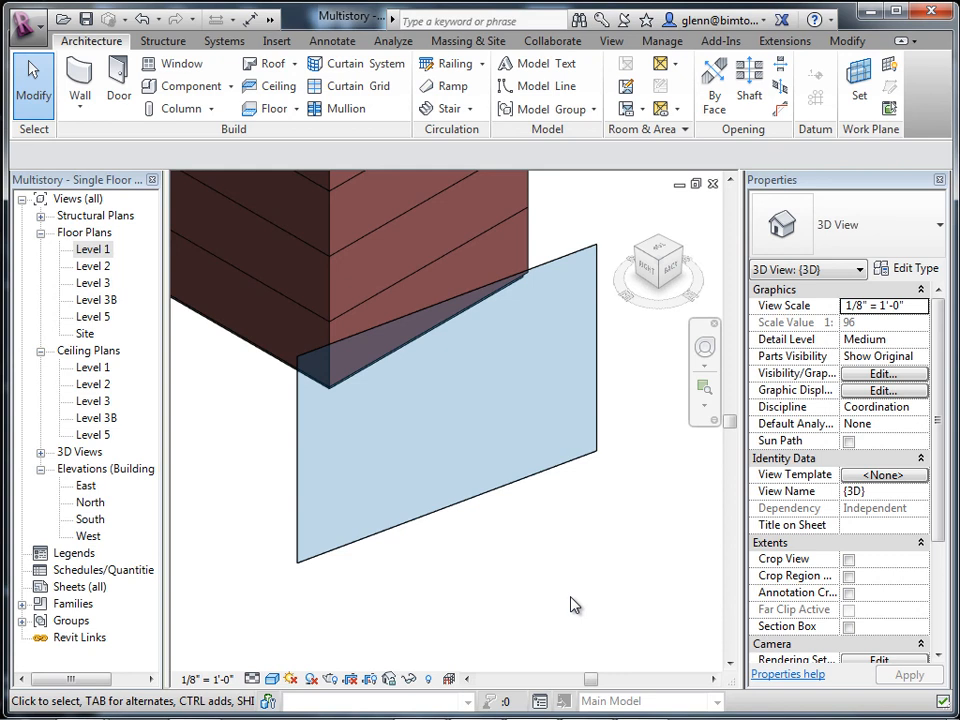
Switch the plain curtain wall to the Exterior Glazing type
left_click(585, 256)
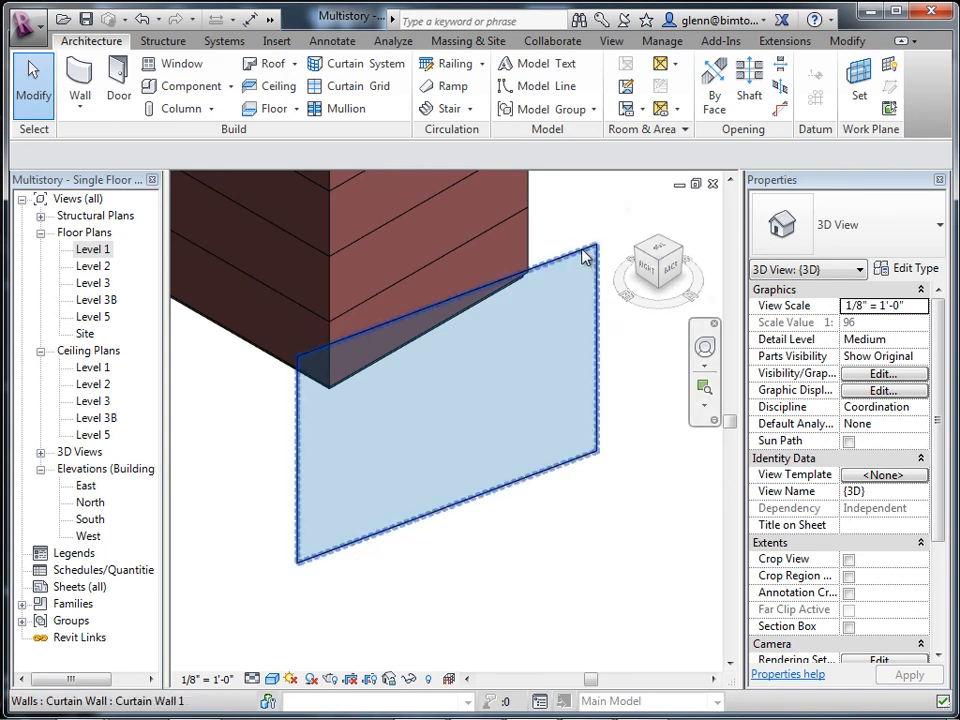
left_click(585, 256)
left_click(930, 226)
left_click(855, 448)
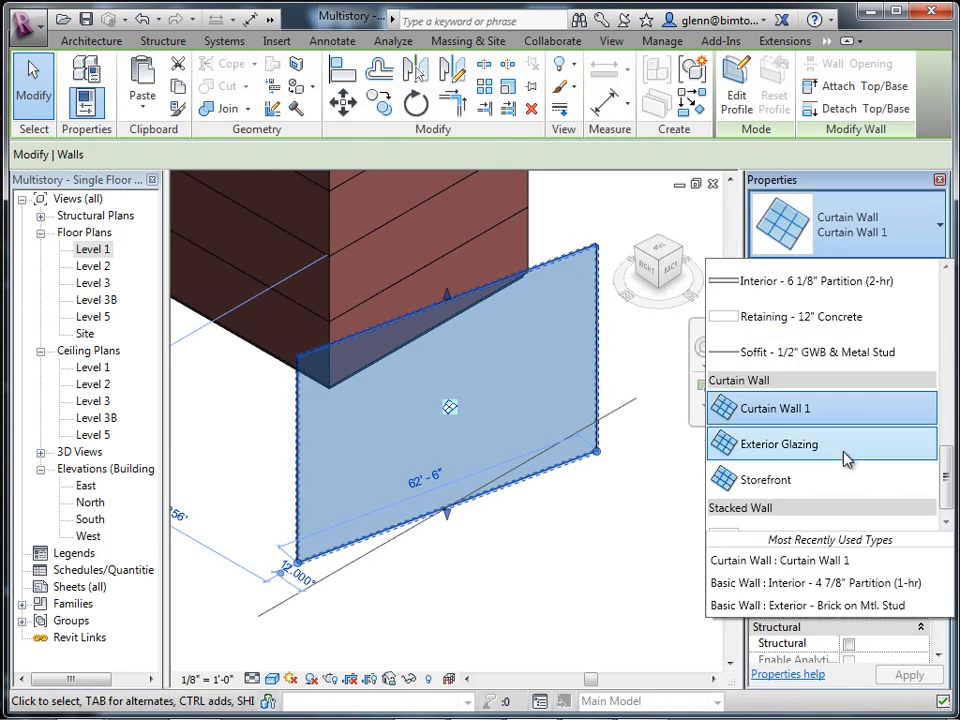
left_click(605, 557)
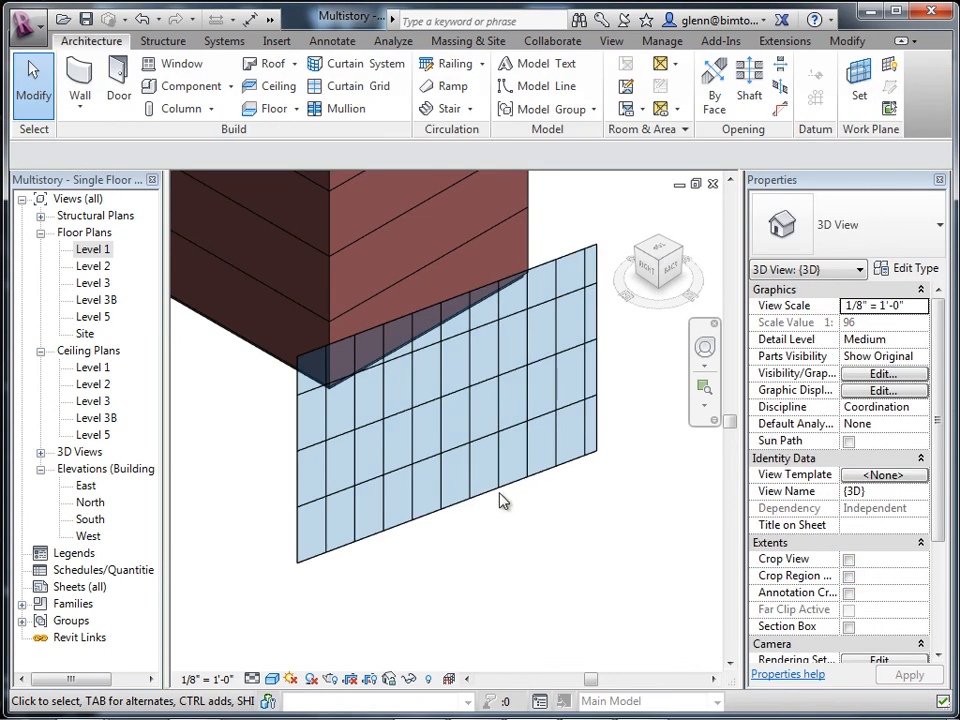
Switch the freestanding curtain wall to the Storefront type and deselect it
scroll(450, 403, "up", 2)
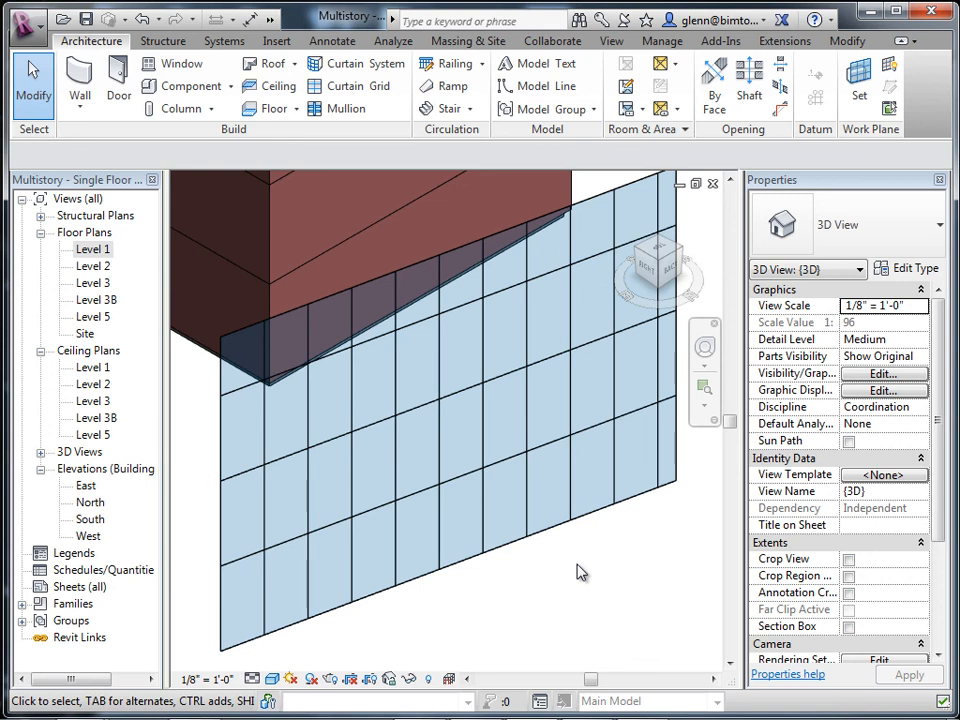
left_click(628, 202)
left_click(940, 228)
scroll(760, 470, "down", 1)
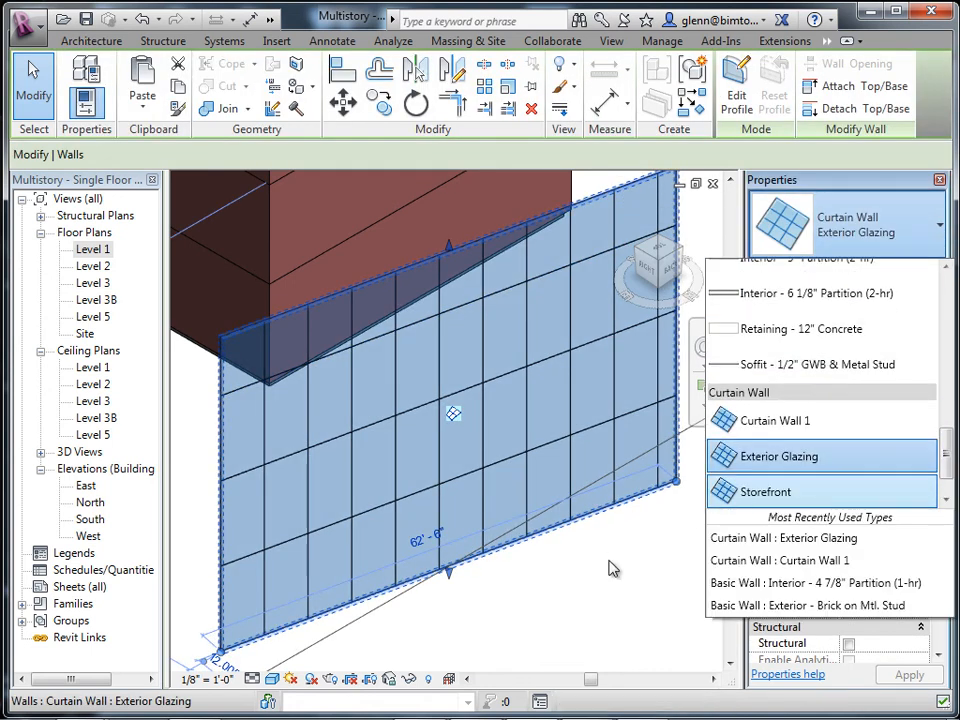
key("Return")
left_click(606, 578)
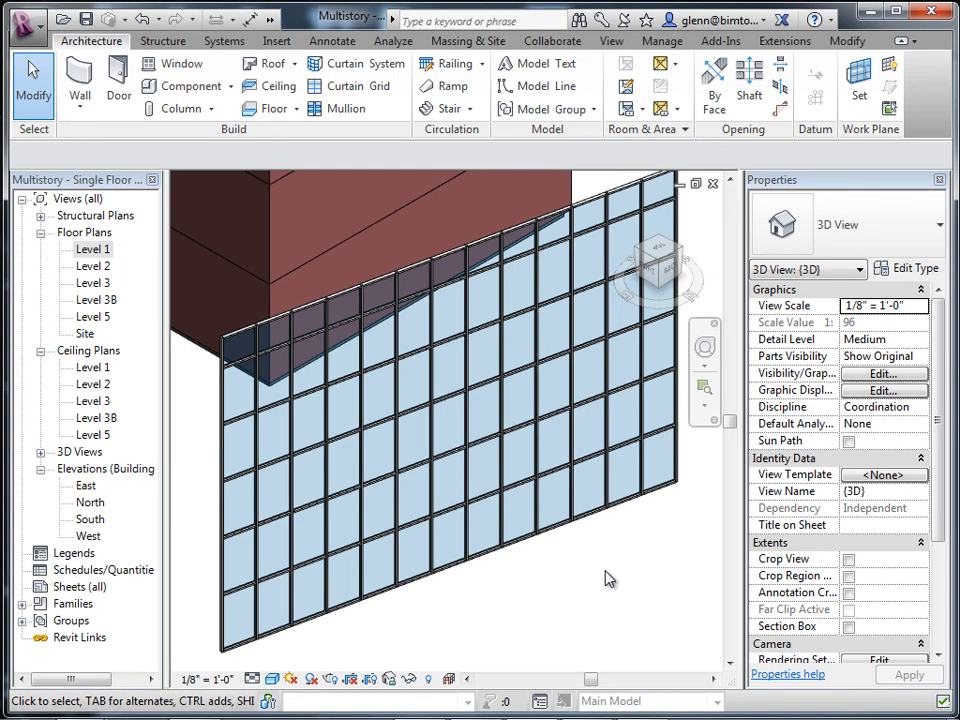
Duplicate the curtain wall's Storefront type under the name Storefront - Narrow
scroll(622, 586, "down", 4)
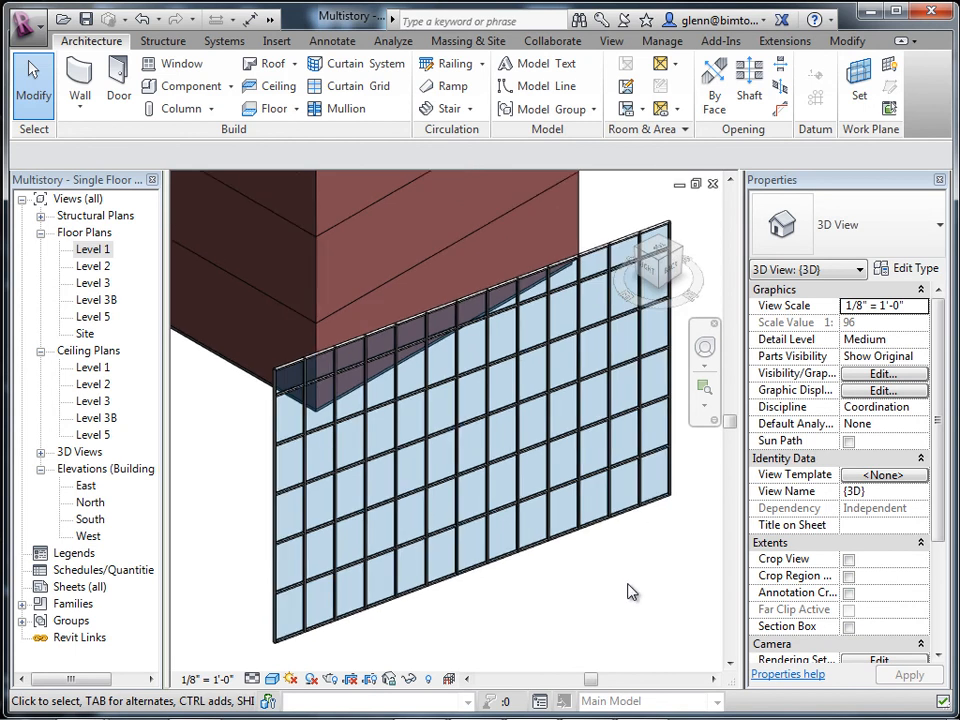
middle_click_drag(624, 583, 548, 559)
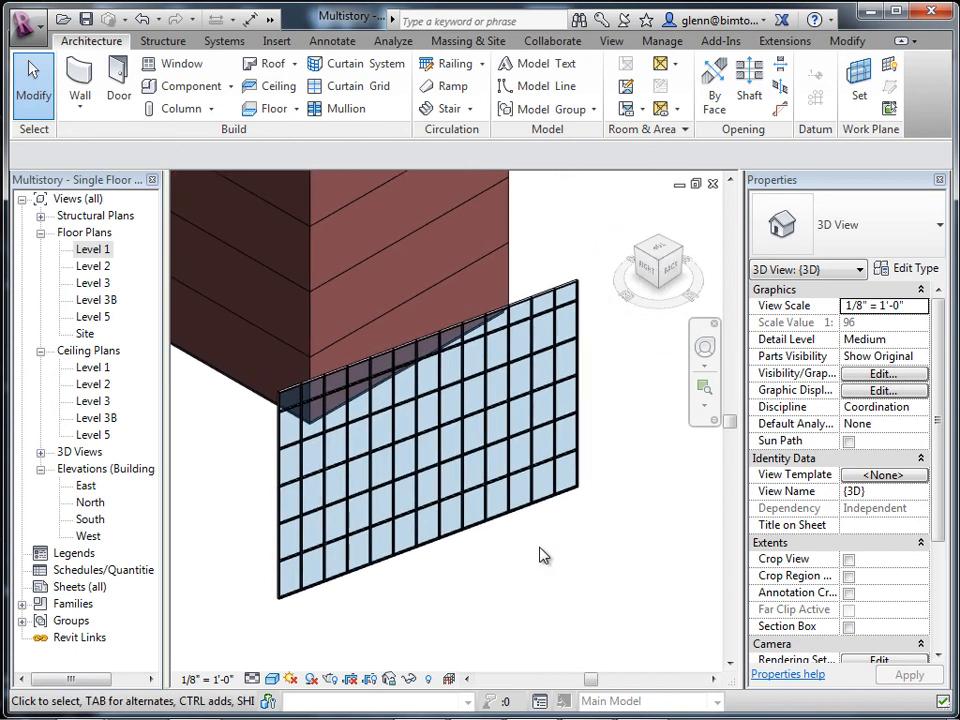
left_click(508, 443)
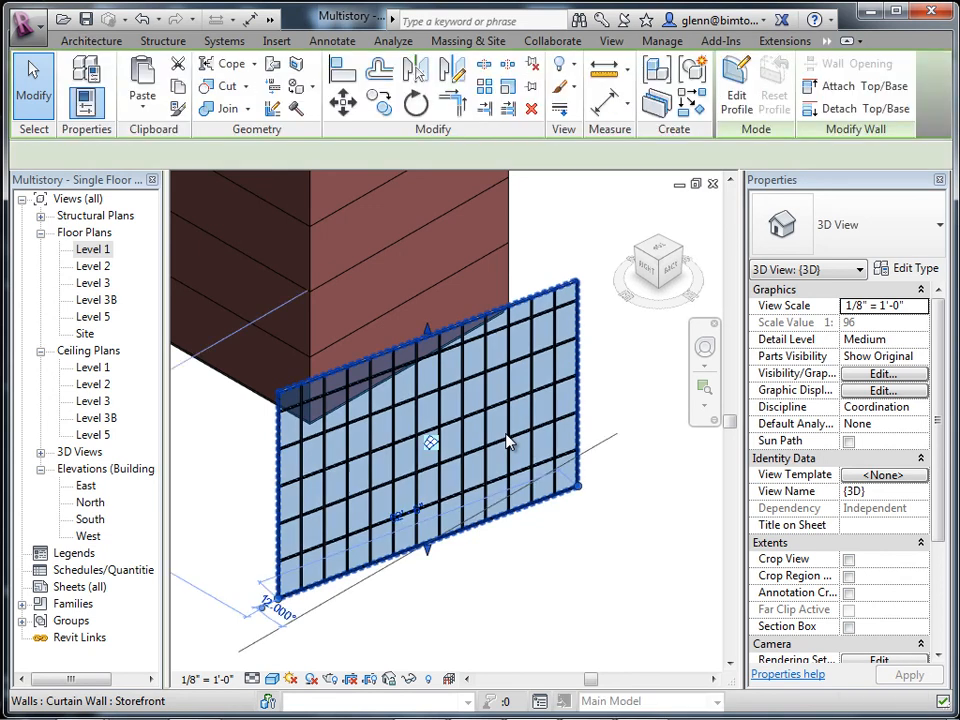
left_click(917, 274)
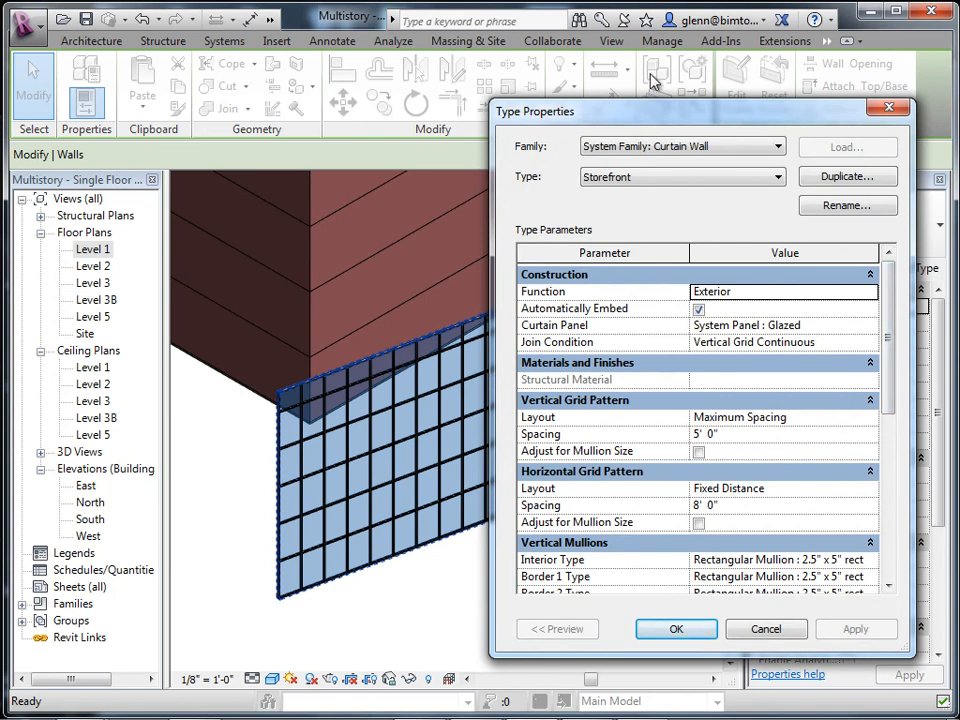
left_click_drag(657, 102, 660, 54)
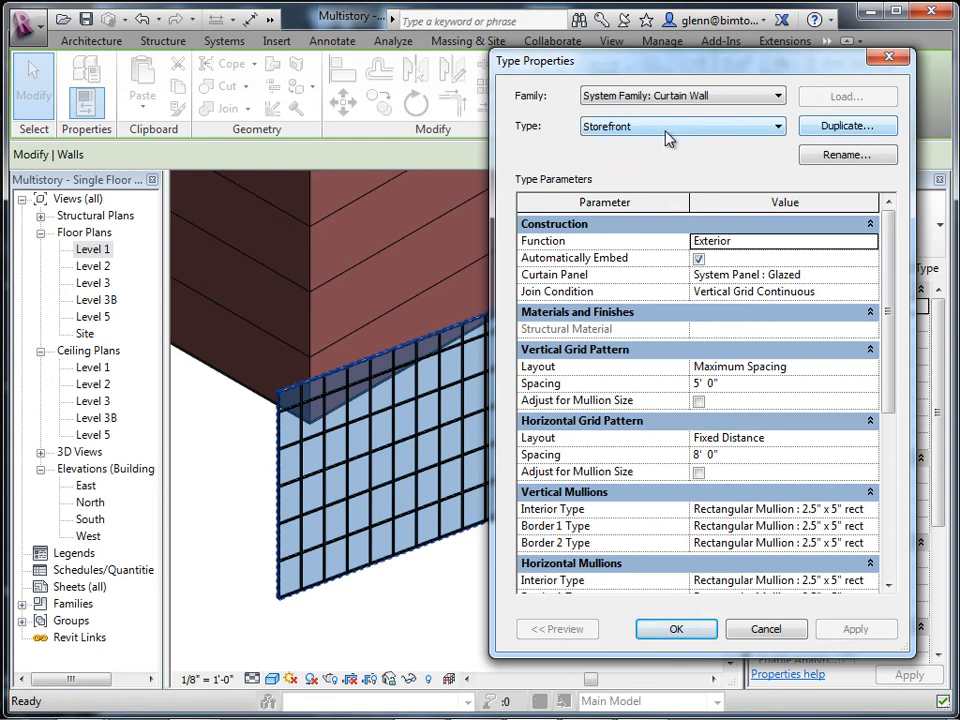
left_click(834, 130)
left_click(701, 343)
double_click(708, 344)
type("- ")
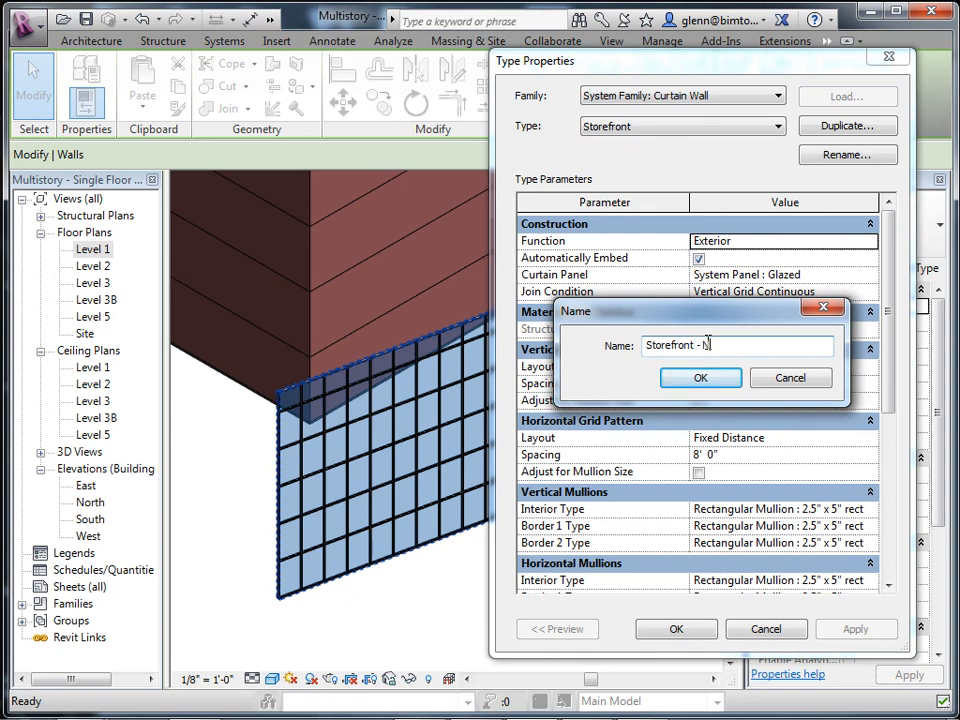
type("Narrow")
left_click(724, 388)
Set the vertical grid spacing of the Storefront - Narrow type to 3' 0" and apply it to the wall
left_click(743, 383)
type("3")
key("Tab")
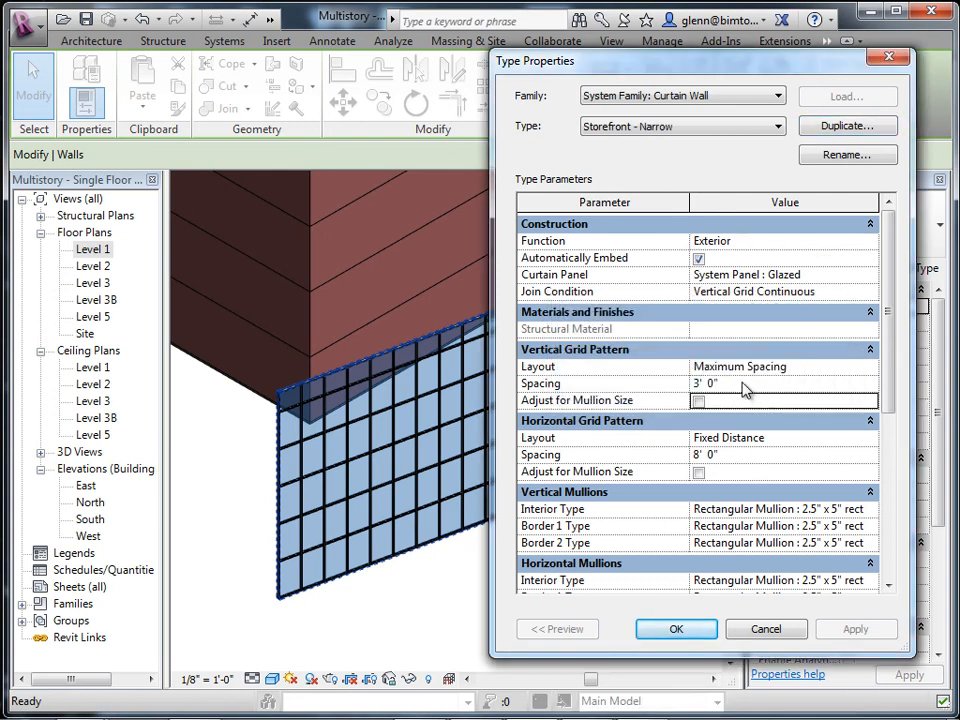
left_click(690, 630)
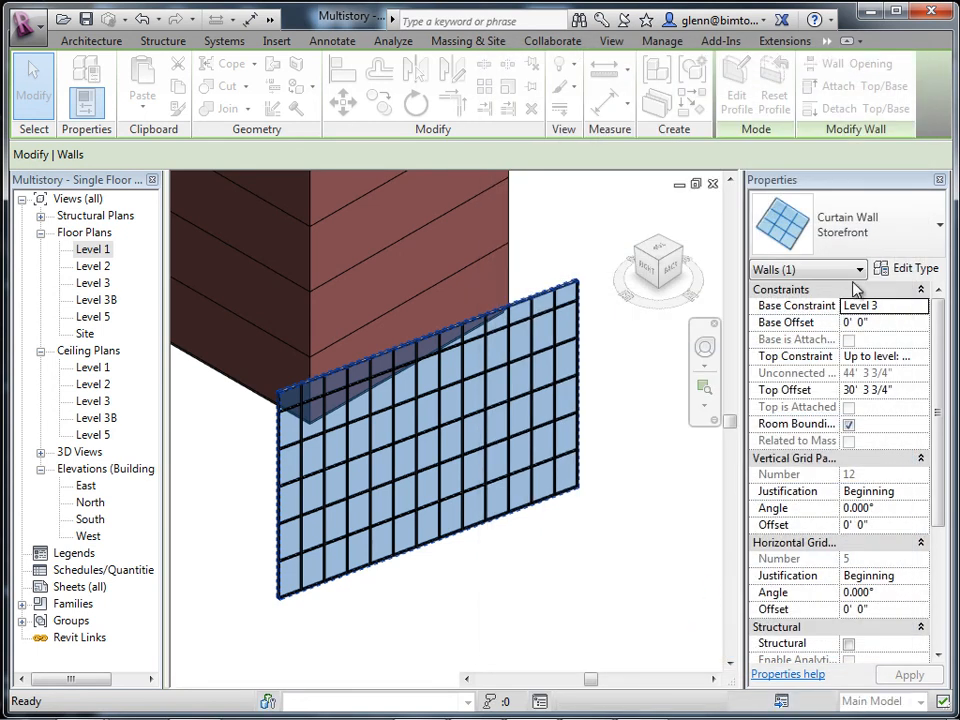
left_click(911, 242)
left_click(607, 556)
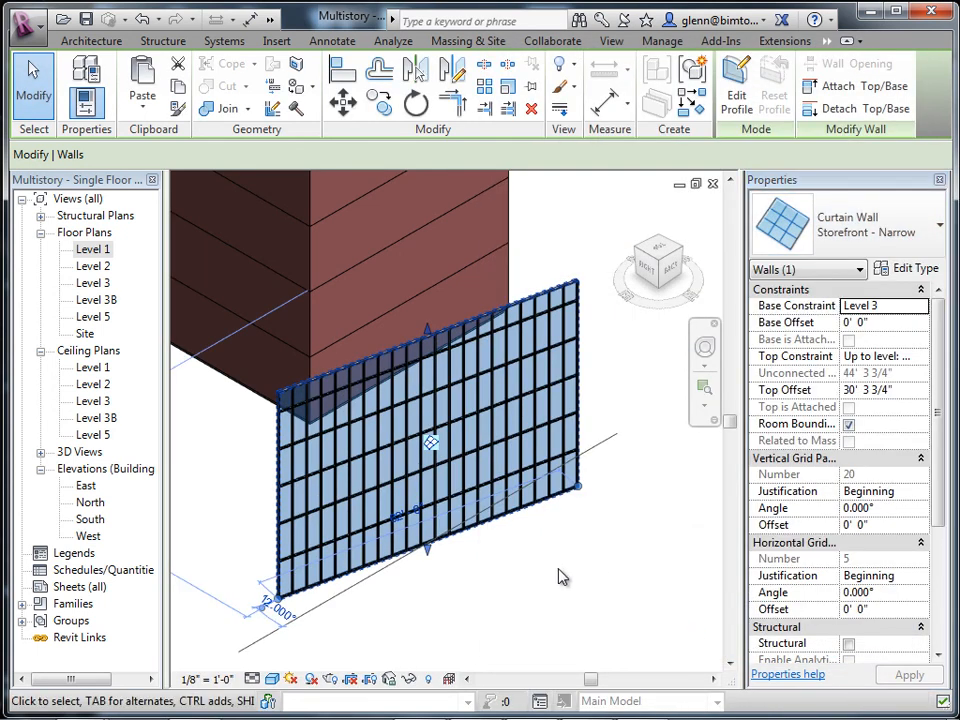
left_click(536, 596)
Set the horizontal grid spacing of the Storefront - Narrow type to 10' 0" and apply it to the wall
left_click(493, 503)
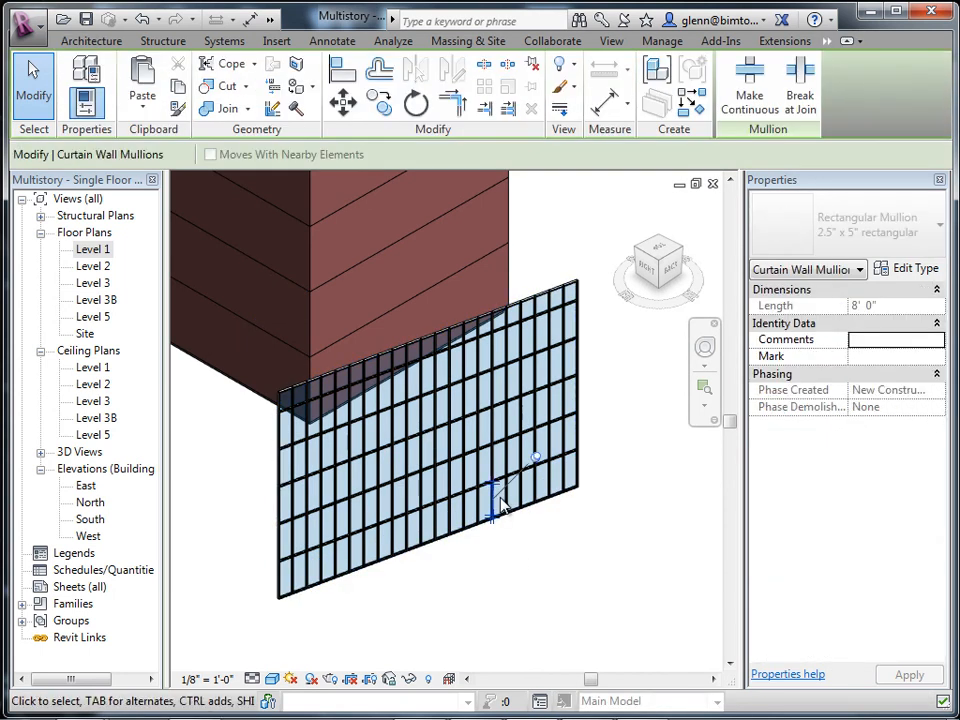
left_click(649, 459)
left_click(575, 318)
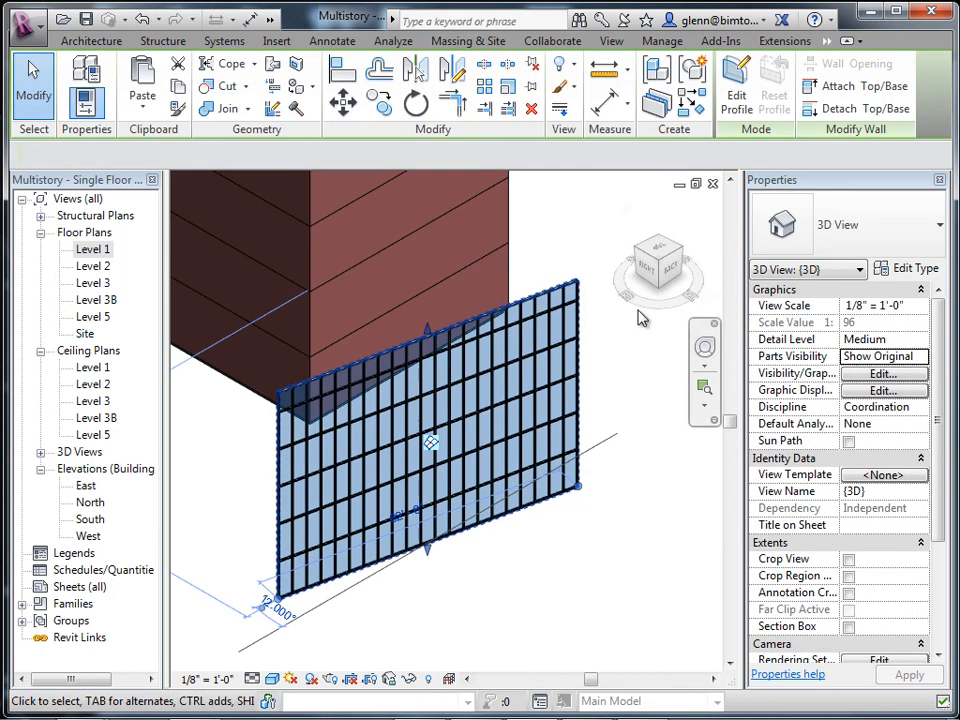
left_click(921, 270)
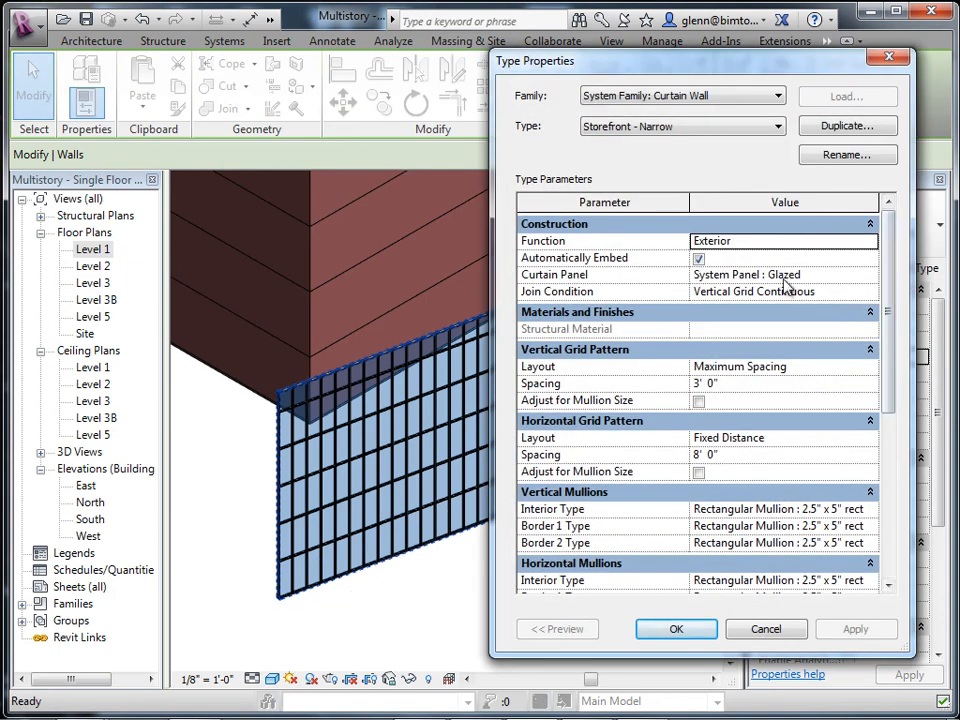
left_click(740, 383)
left_click(740, 455)
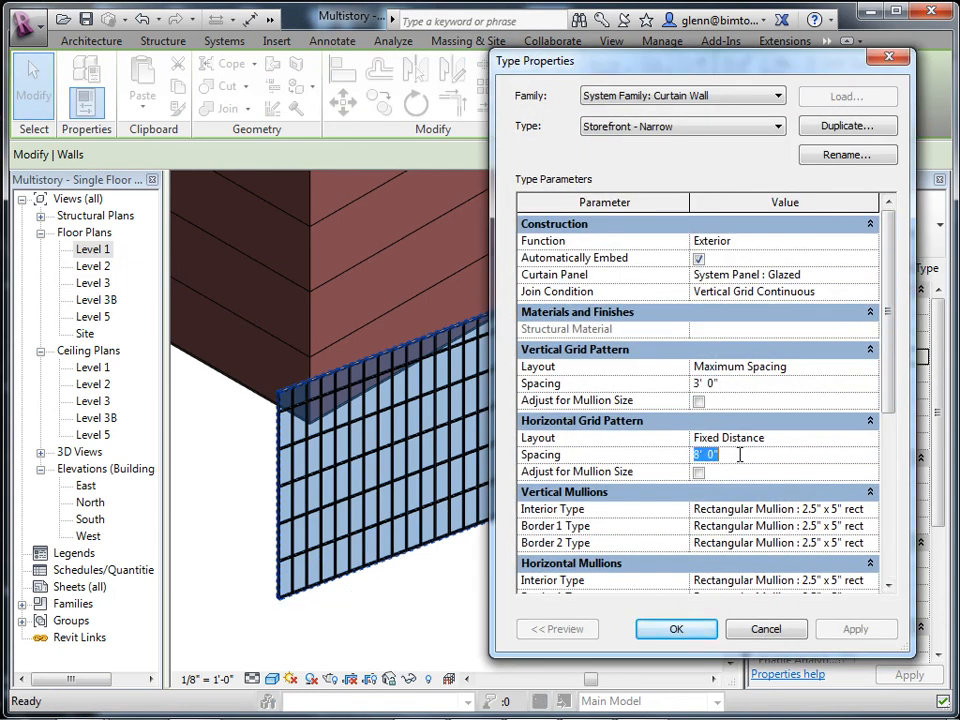
type("10")
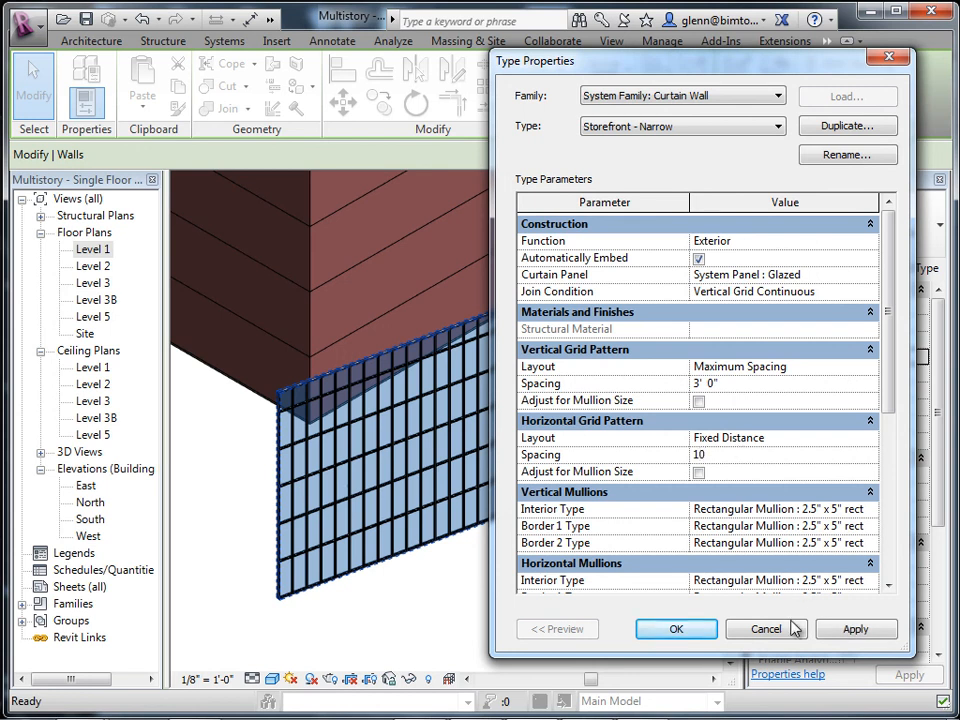
left_click(850, 632)
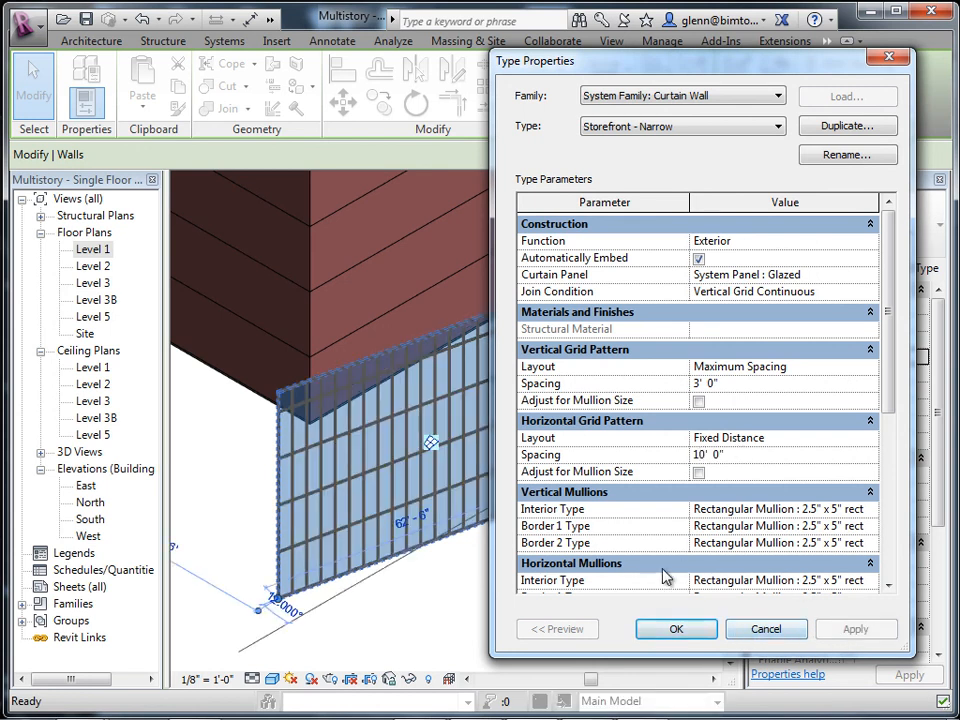
left_click(676, 629)
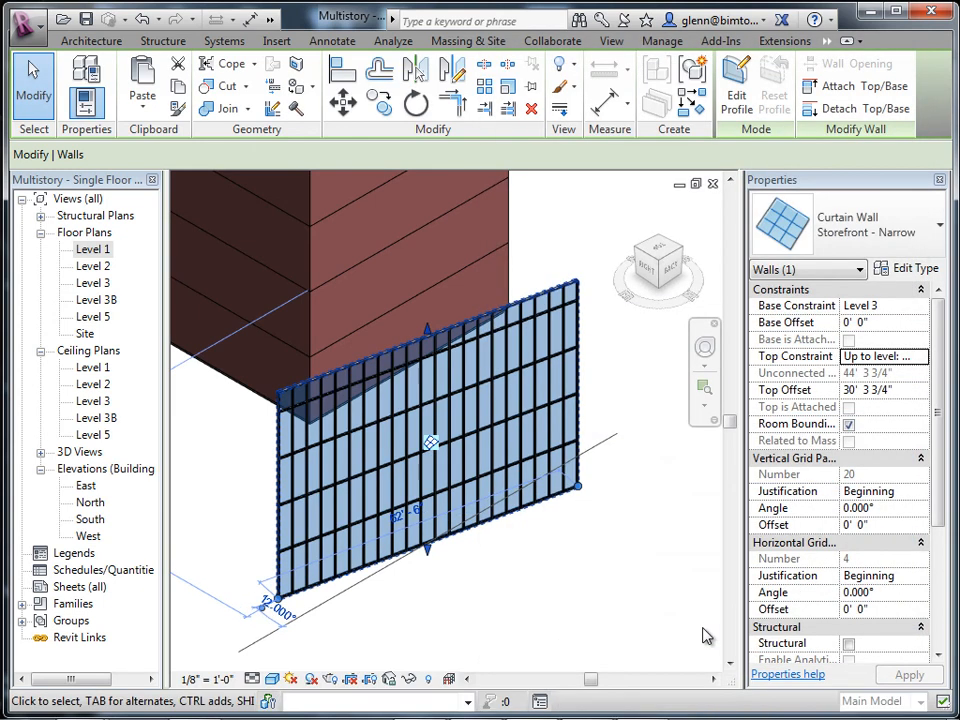
Set the curtain wall's vertical grid pattern angle to 15° and deselect the wall
left_click(885, 509)
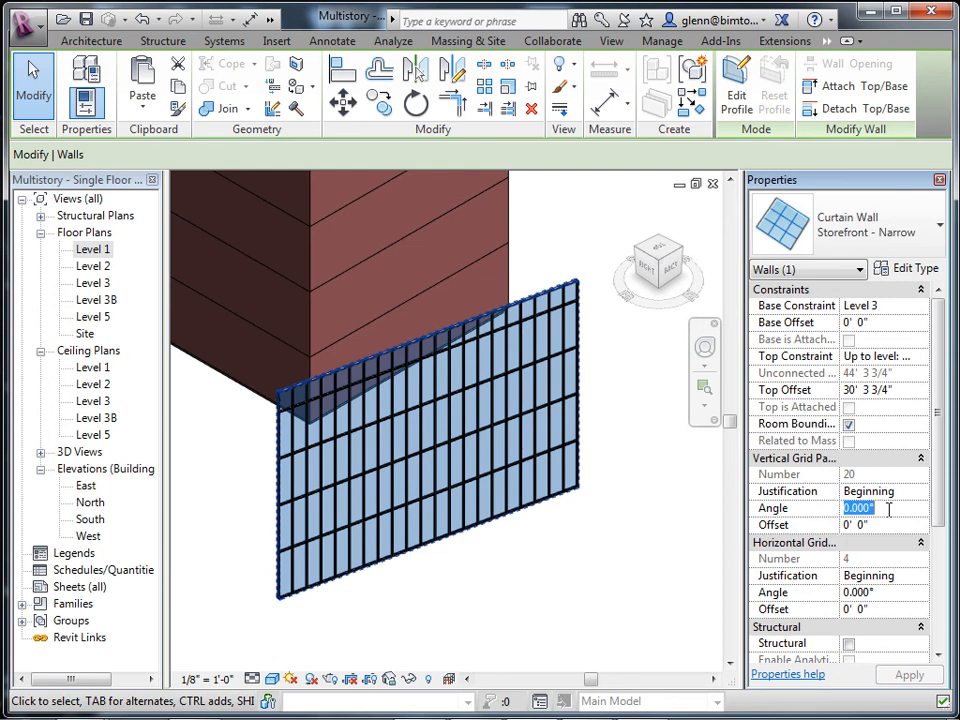
type("15")
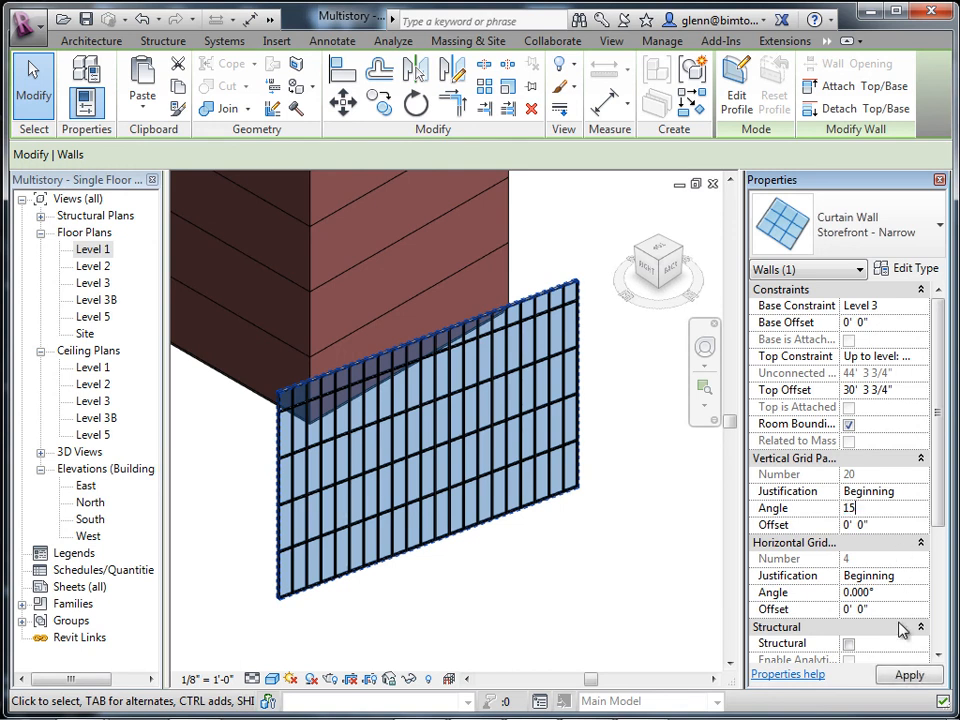
left_click(909, 676)
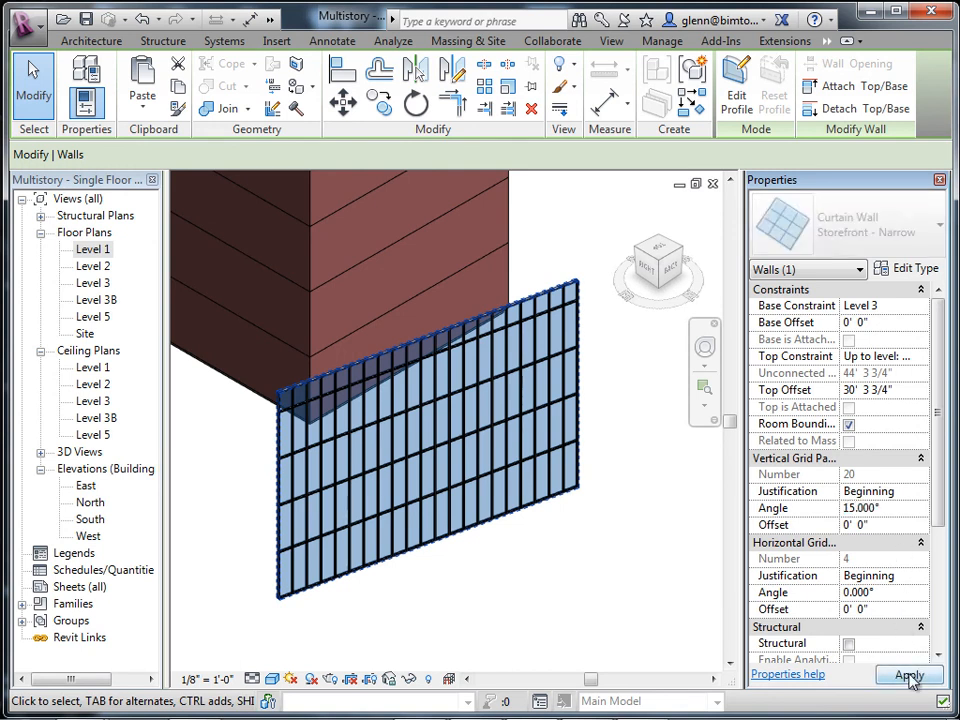
left_click(672, 607)
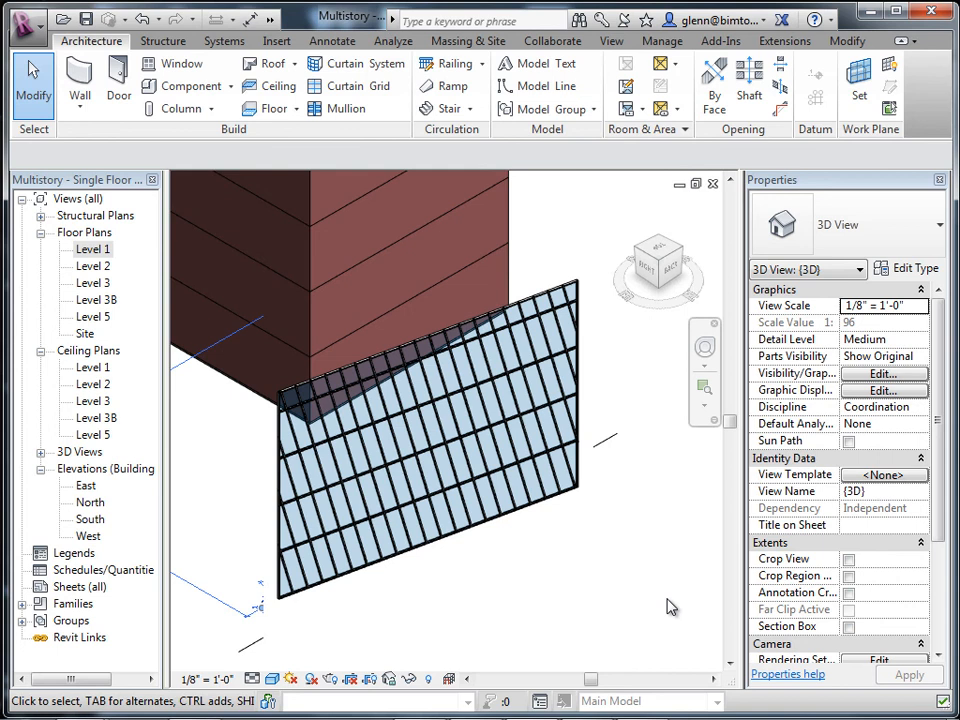
Reposition the free end of the slanted-grid curtain wall so it is about 89' long, and raise the wall's top
scroll(669, 606, "down", 4)
middle_click_drag(634, 559, 586, 407)
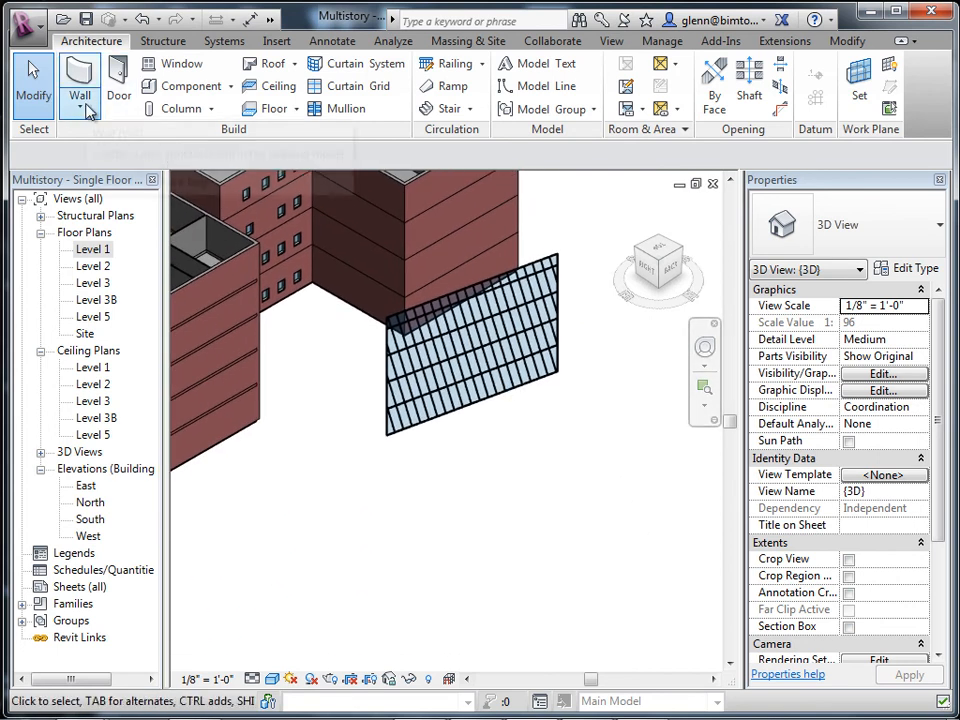
left_click(395, 375)
left_click(365, 437)
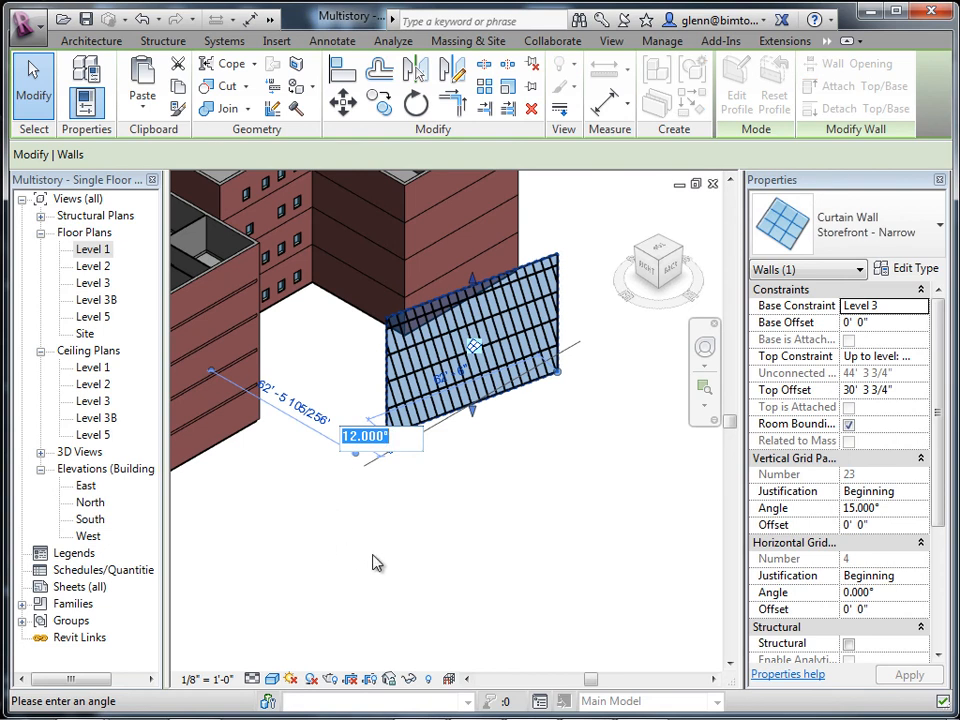
key("Return")
left_click(385, 443)
key("Escape")
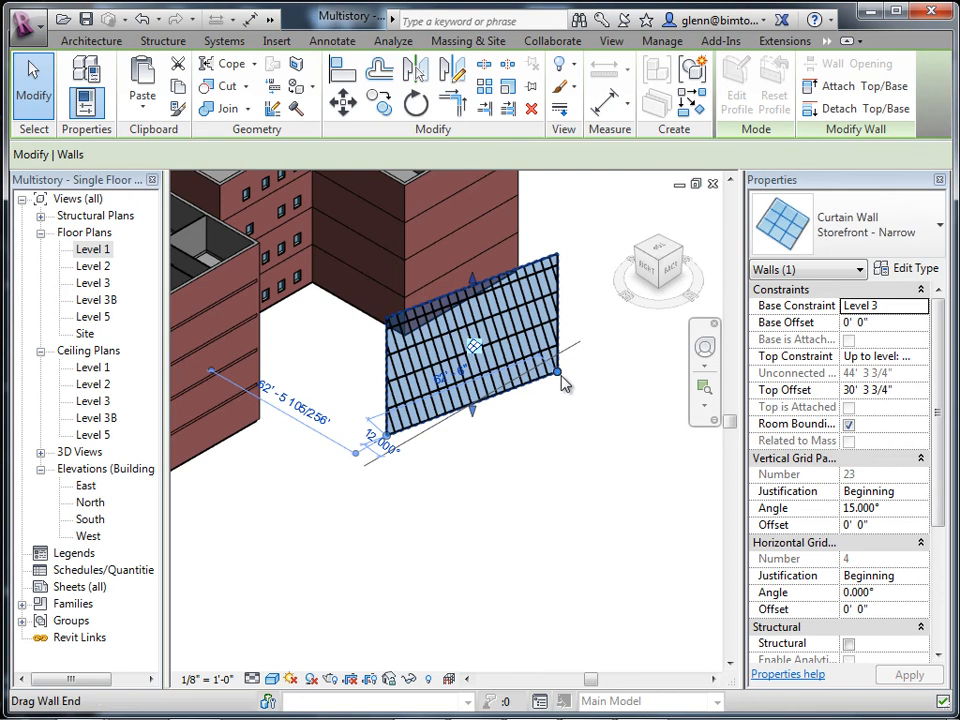
left_click_drag(561, 383, 678, 452)
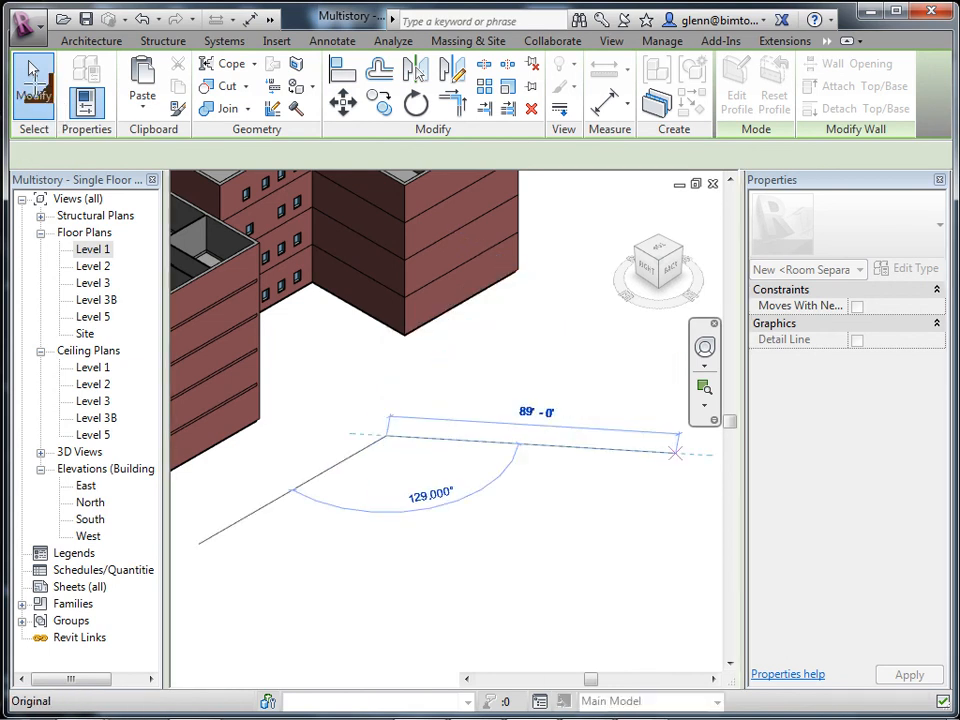
left_click_drag(529, 322, 533, 201)
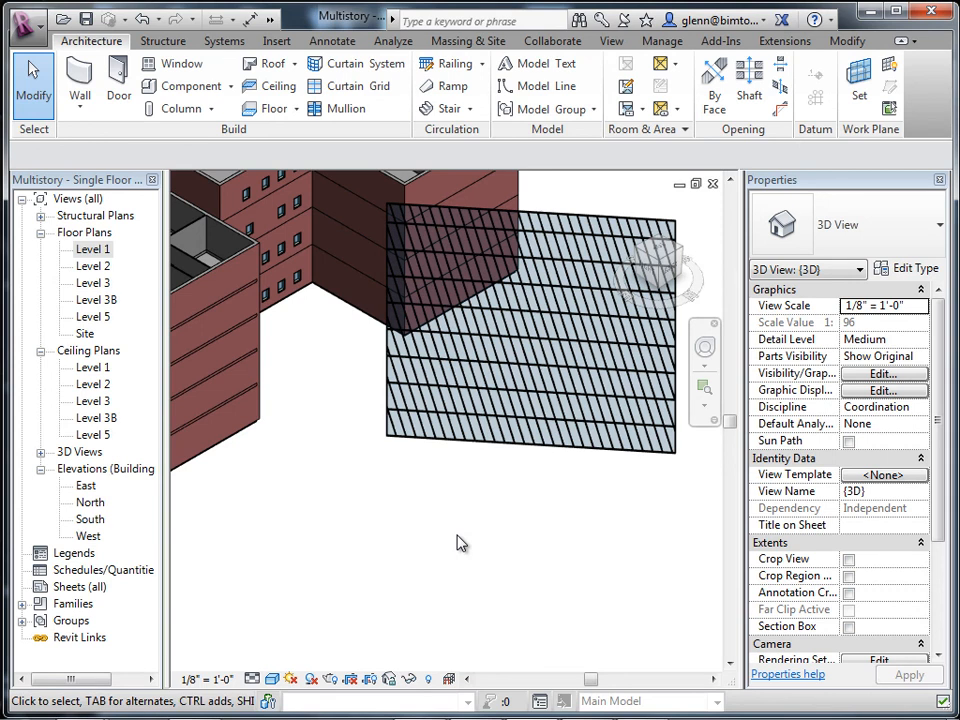
Draw a start-end-radius arc wall with a radius of about 50' 7" in front of the slanted-grid curtain wall
left_click(86, 112)
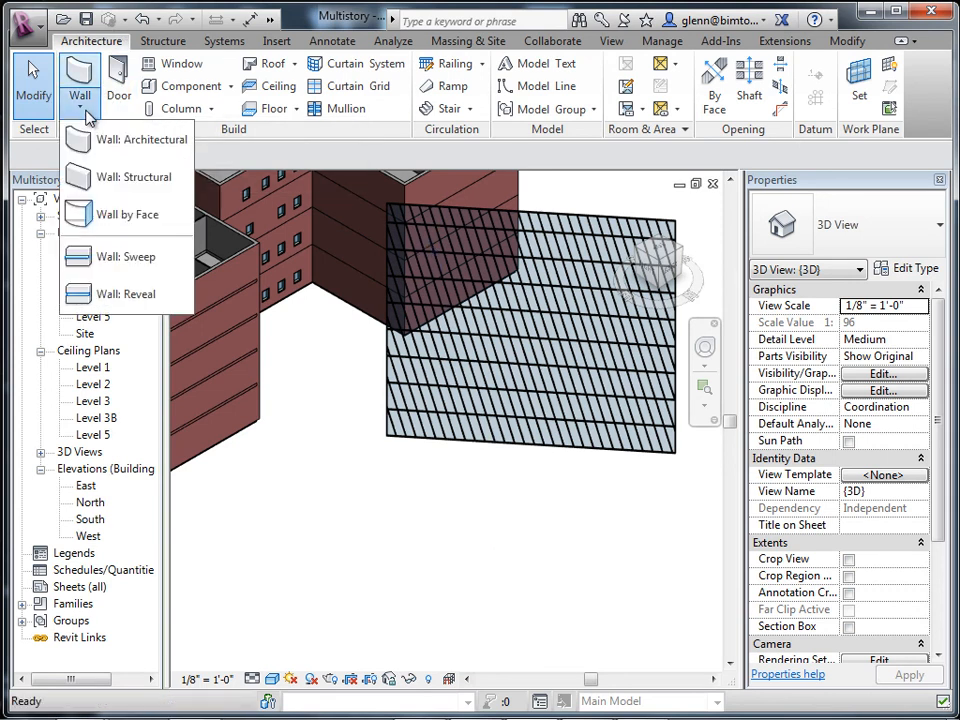
left_click(104, 141)
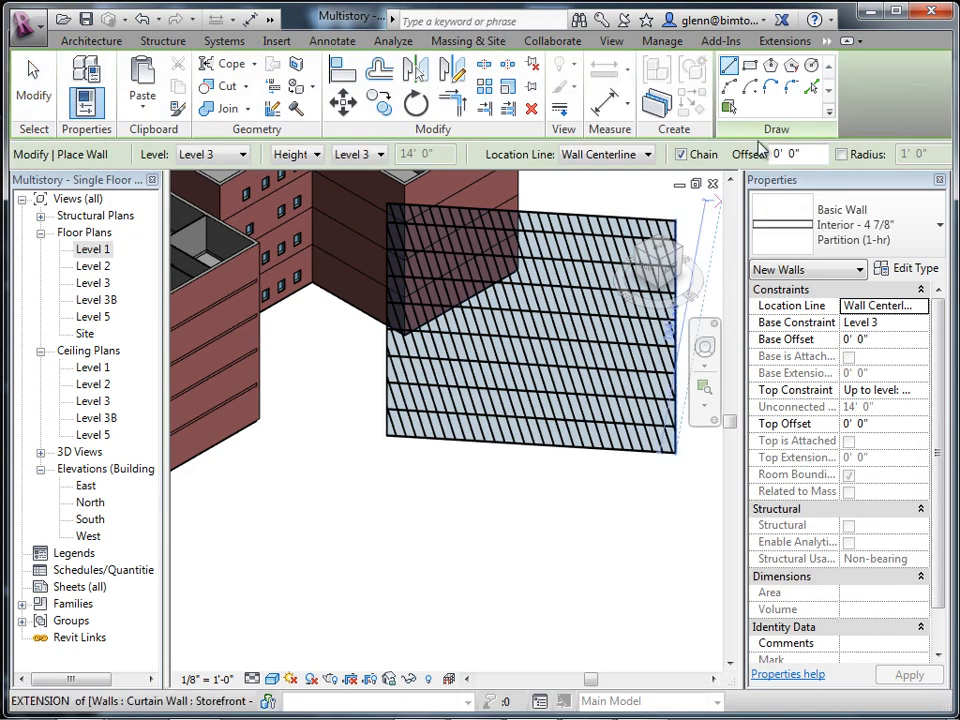
left_click(729, 87)
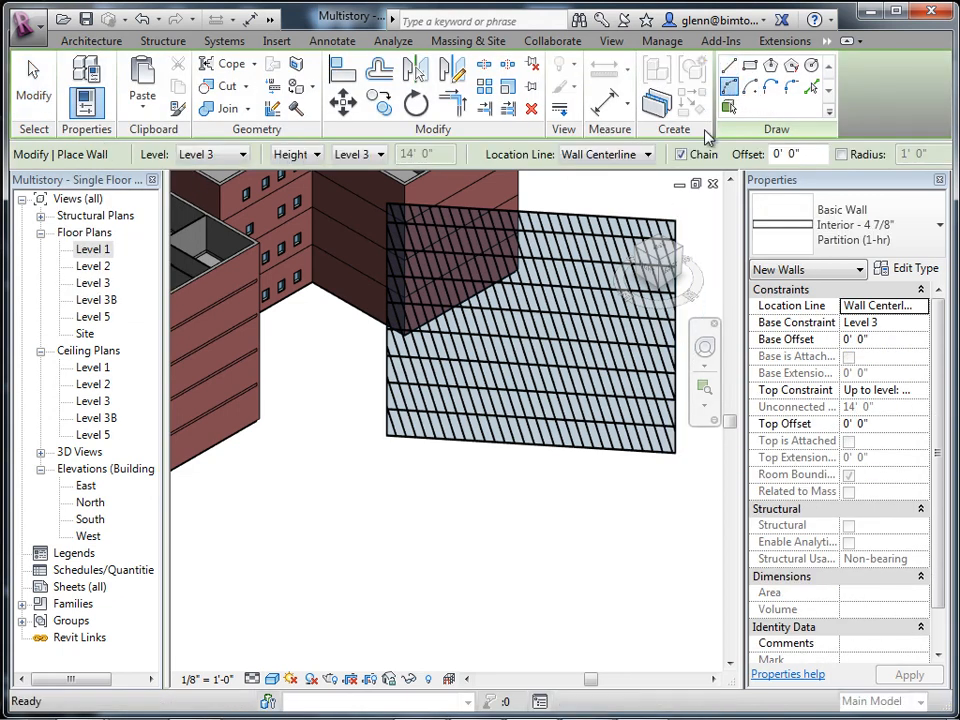
left_click(330, 497)
left_click(615, 590)
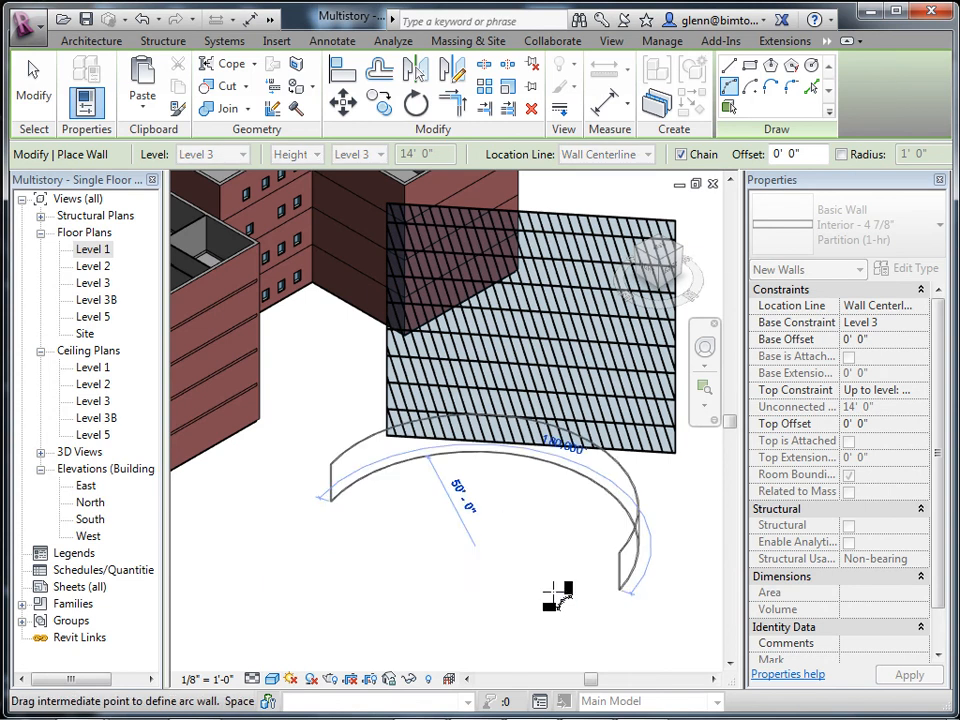
left_click(439, 621)
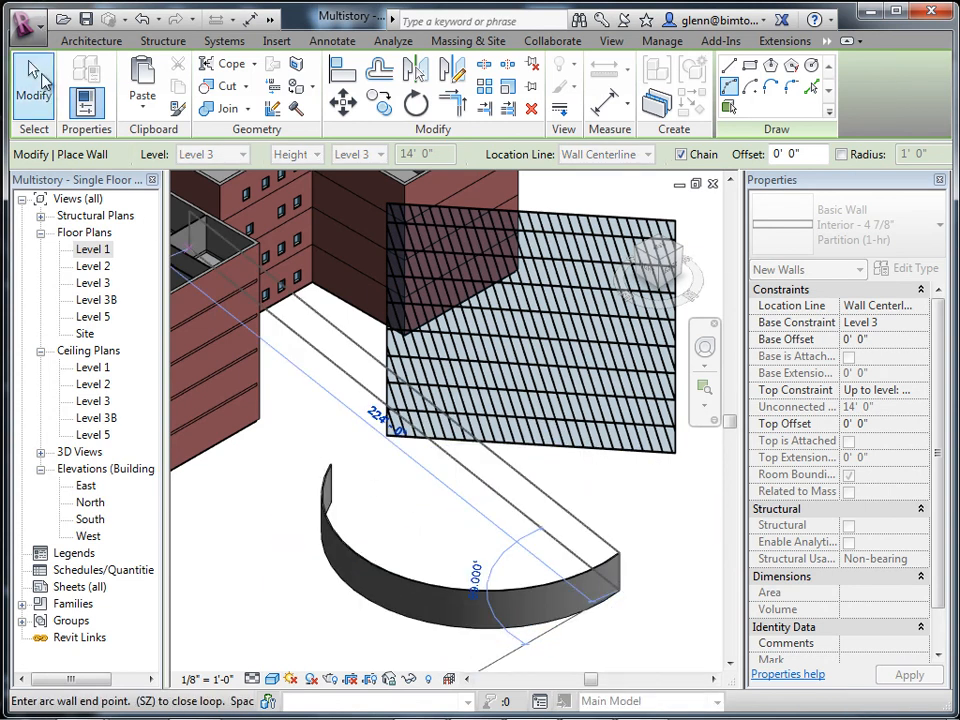
left_click(33, 75)
Switch the curved wall to the Storefront curtain wall type, raise its top and deselect it
left_click(362, 568)
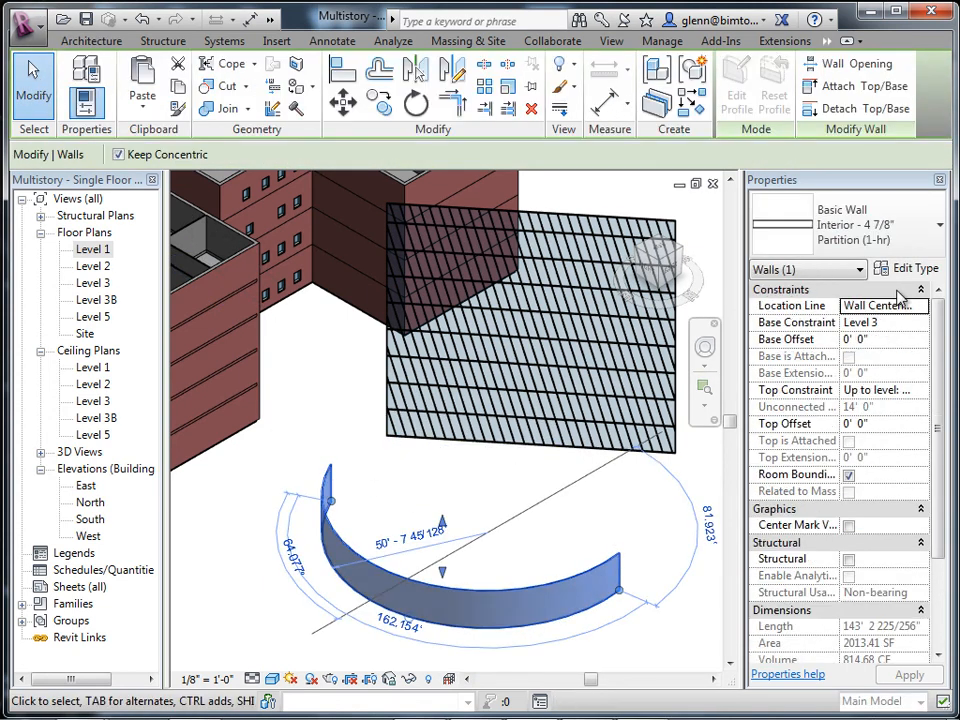
left_click(940, 225)
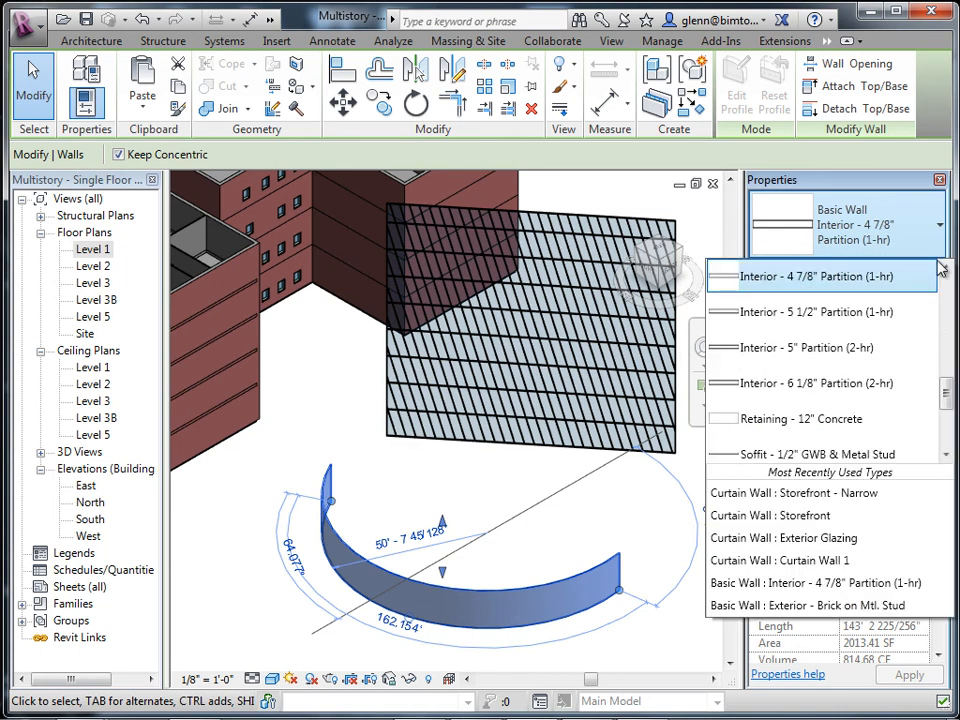
left_click(942, 405)
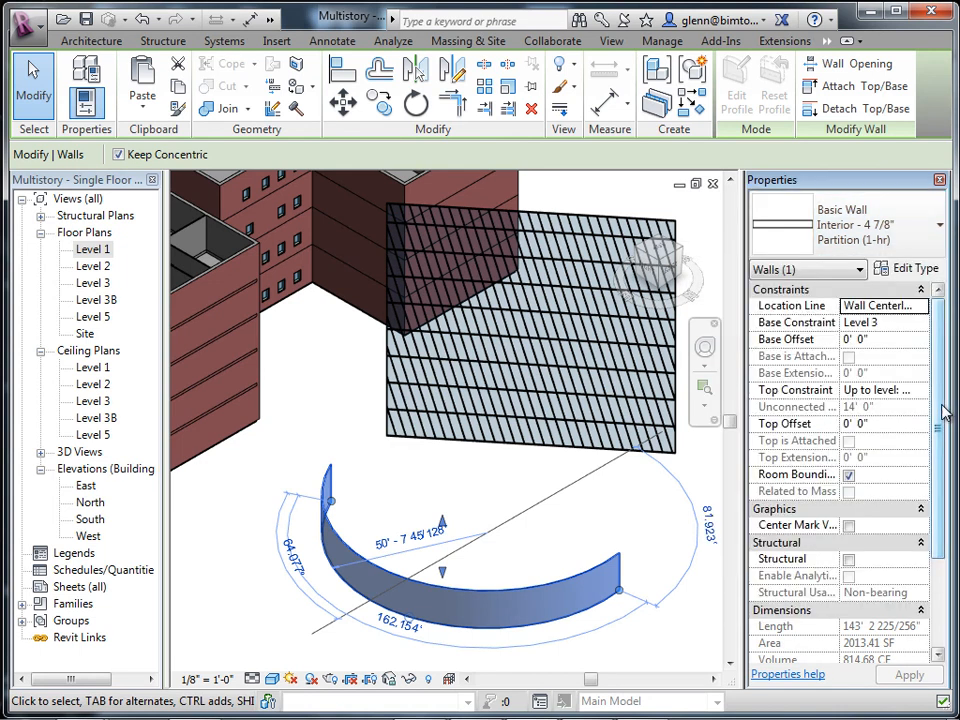
left_click(938, 243)
left_click_drag(943, 378, 948, 446)
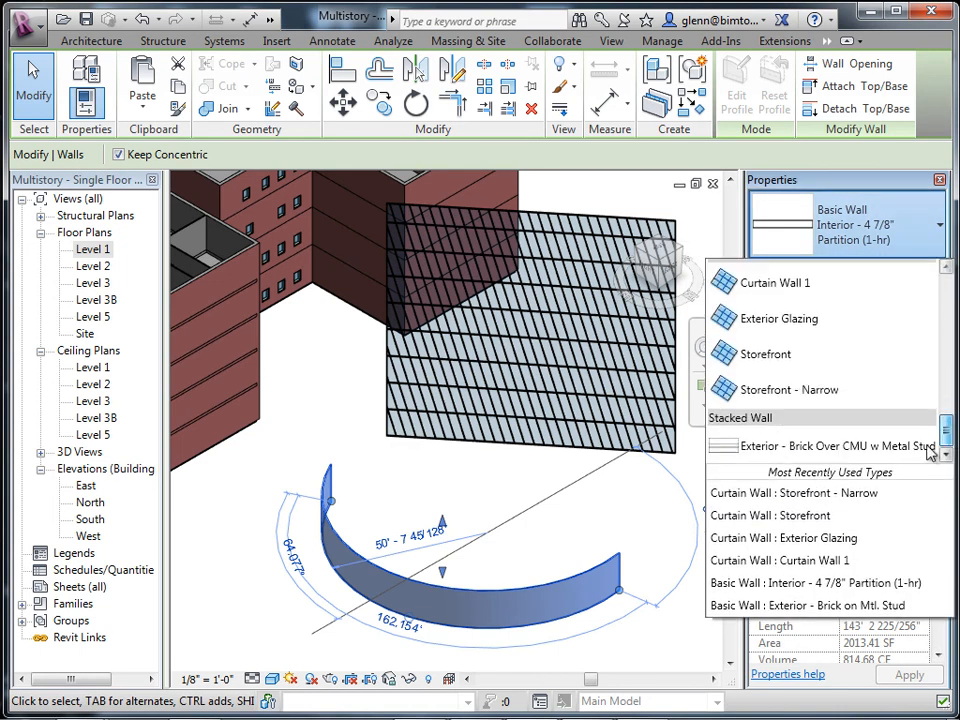
left_click(776, 358)
left_click_drag(480, 508, 321, 658)
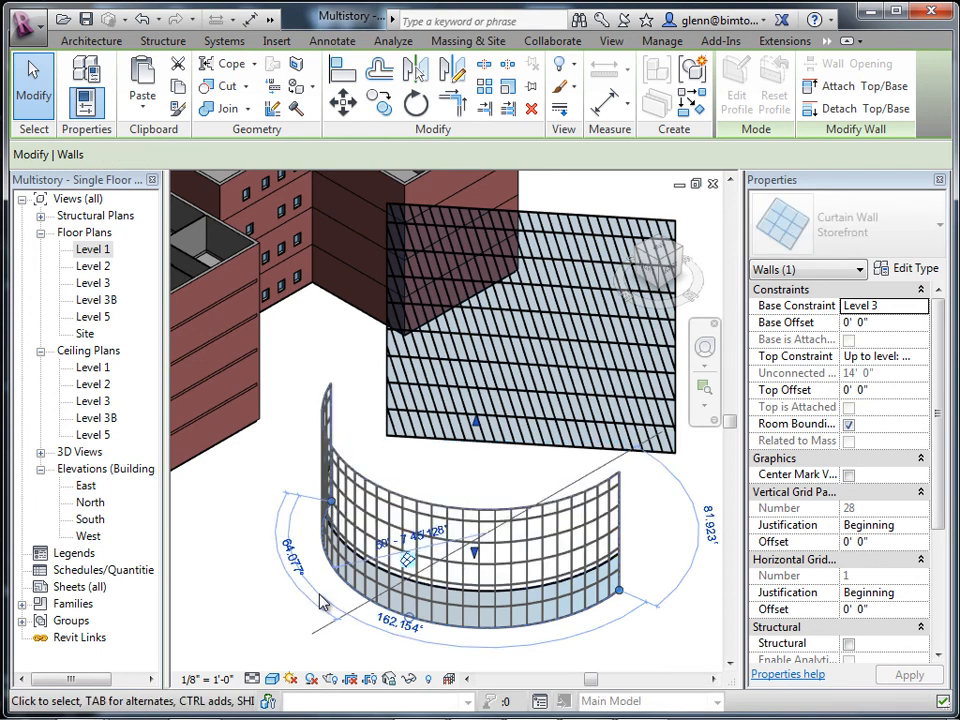
left_click(279, 597)
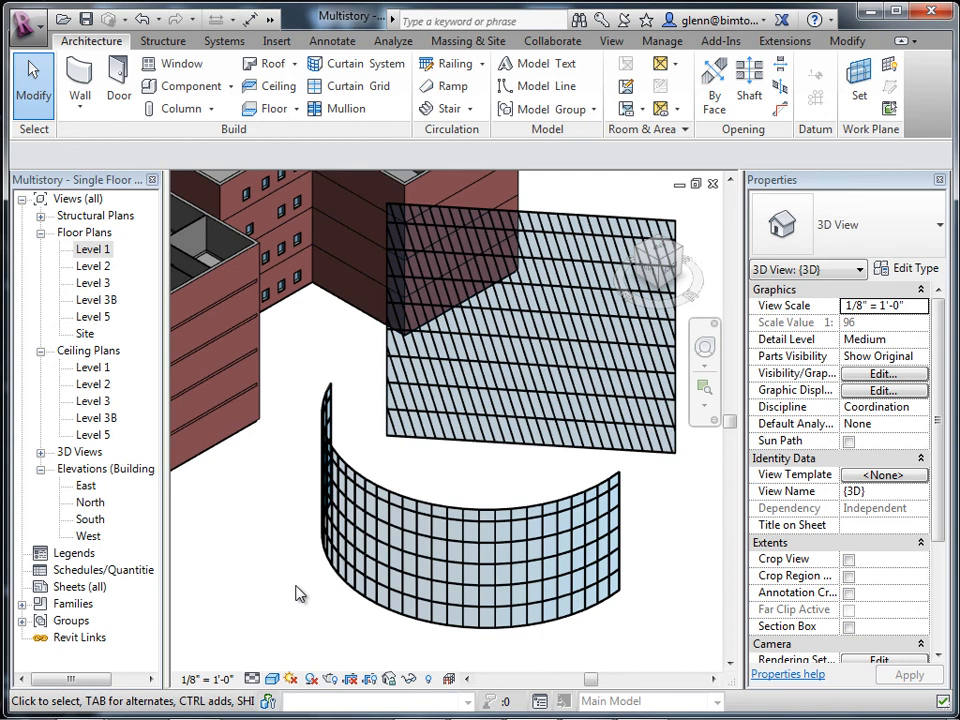
Delete the flat curtain wall with the slanted grid, leaving the curved storefront in place
scroll(285, 563, "down", 3)
middle_click_drag(318, 575, 528, 502)
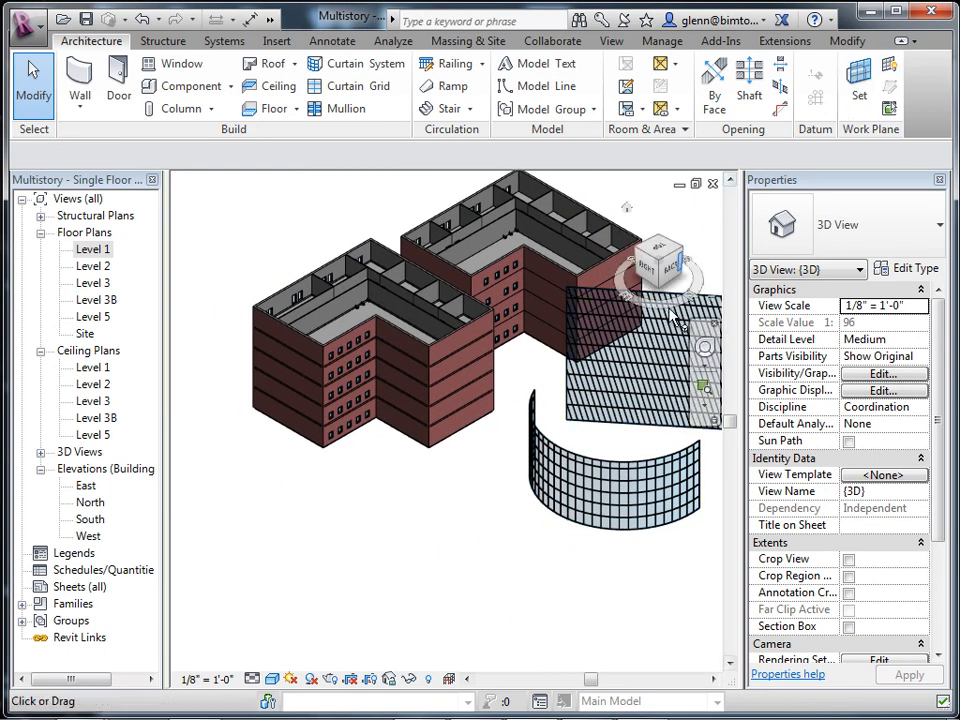
left_click(598, 297)
key("Delete")
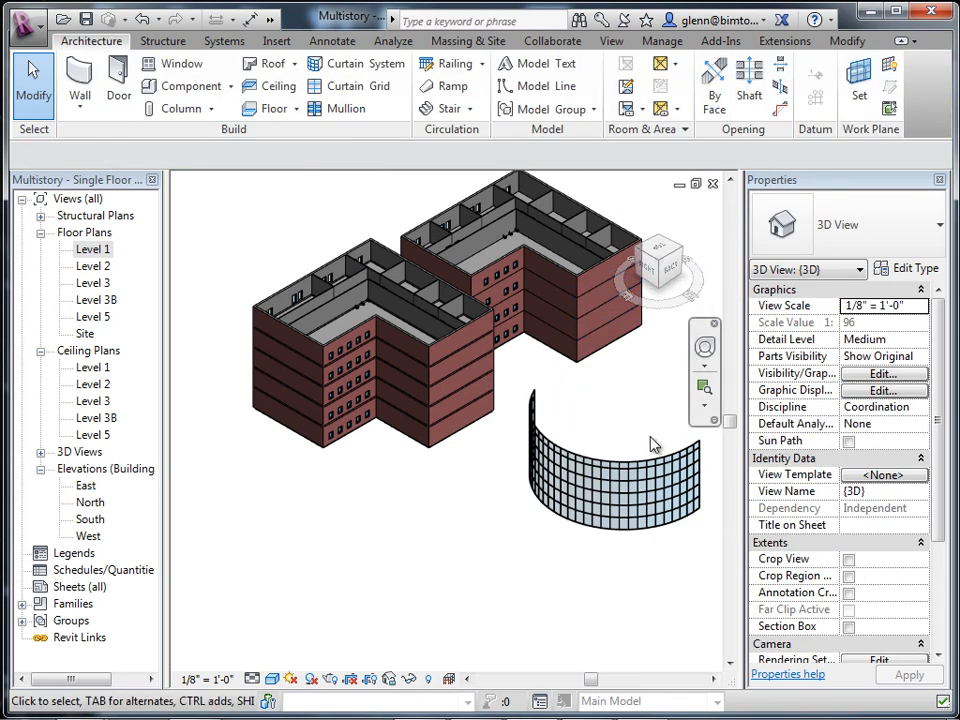
Draw a straight Curtain Wall 1 wall about 112' long behind the curved storefront
middle_click_drag(600, 443, 435, 520)
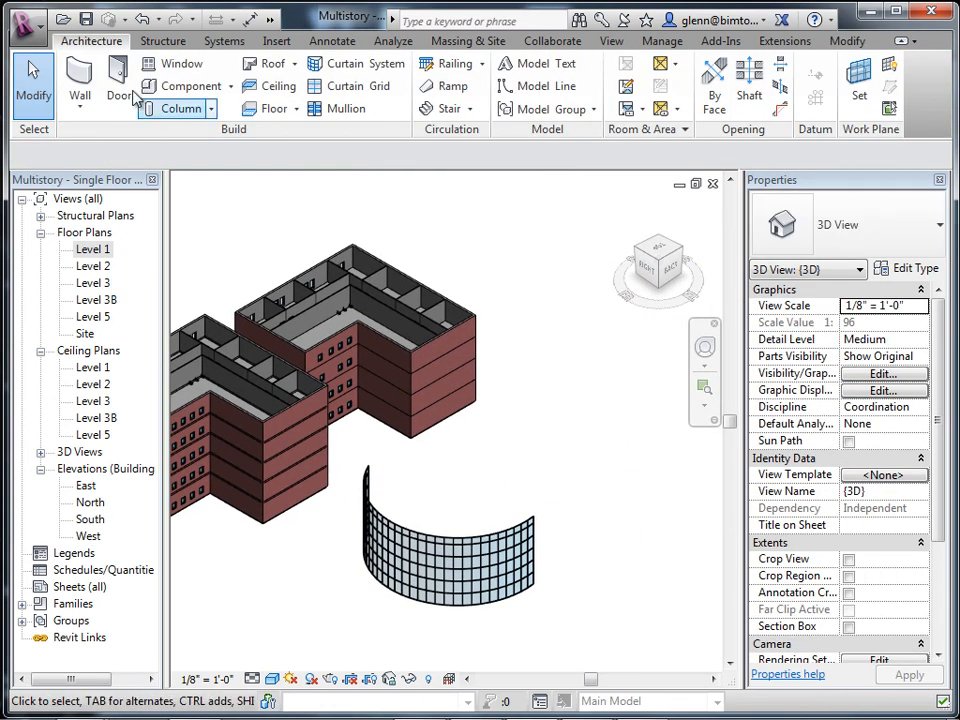
left_click(79, 104)
left_click(105, 140)
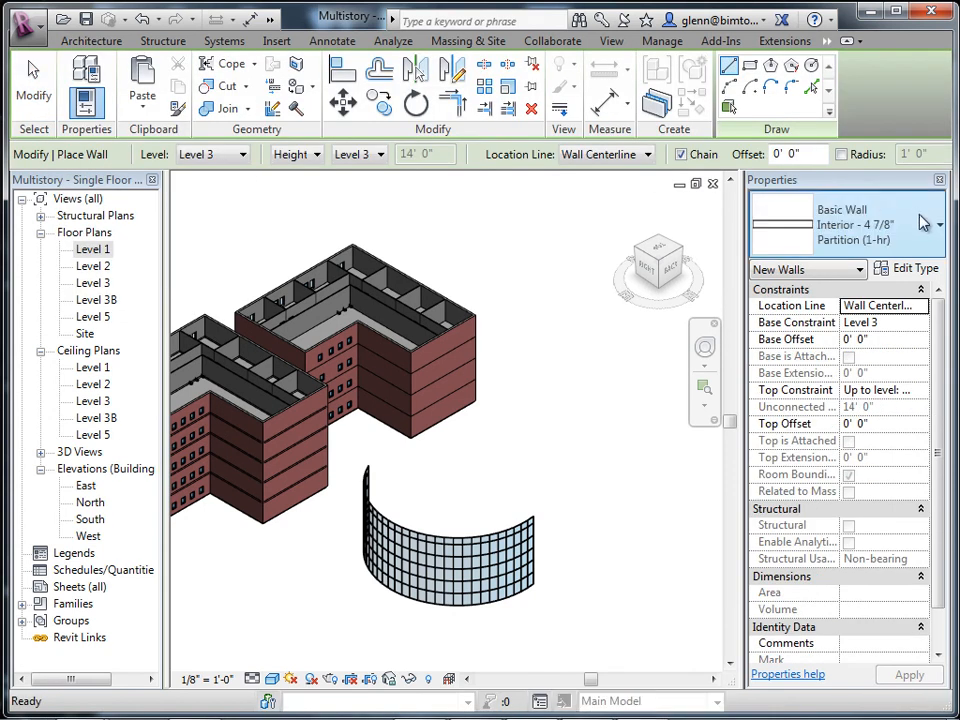
left_click(935, 225)
left_click_drag(947, 398, 952, 448)
scroll(760, 330, "up", 1)
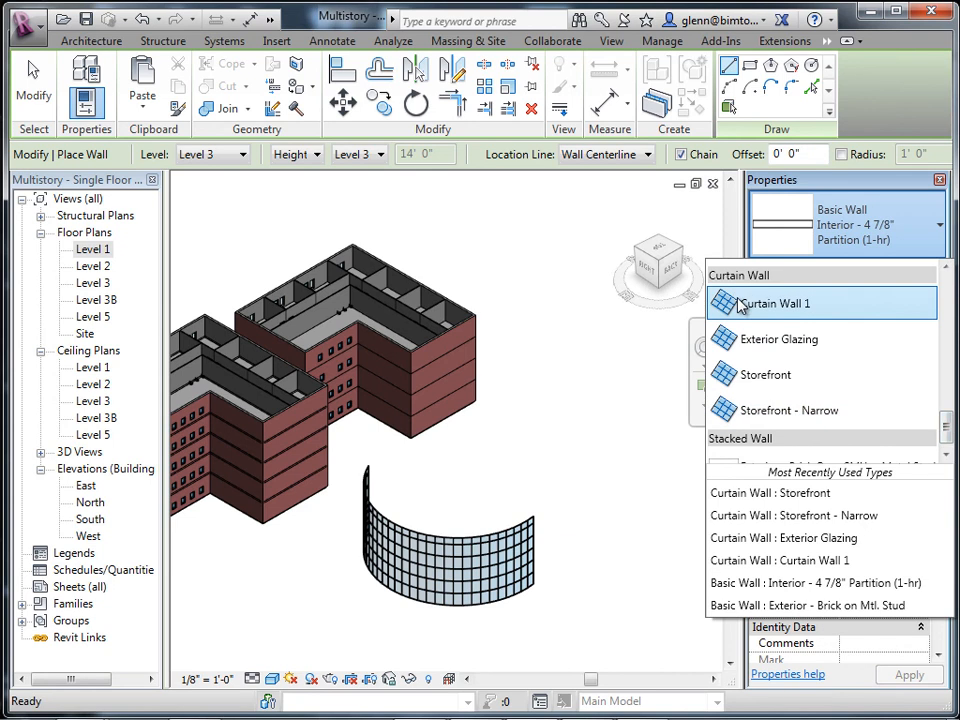
left_click(750, 303)
left_click(485, 459)
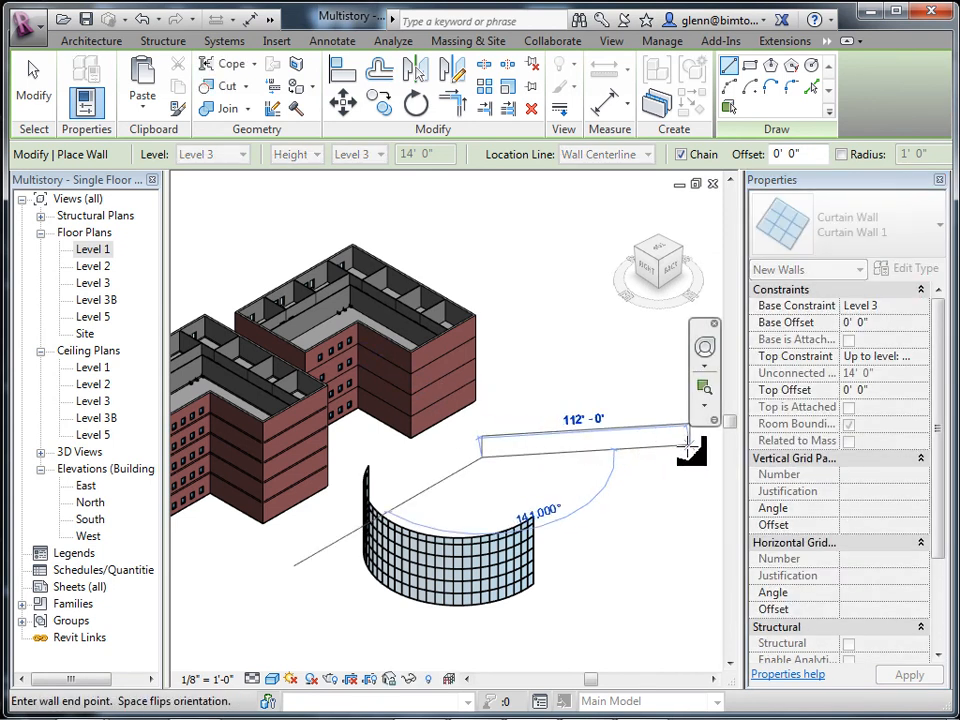
left_click(31, 95)
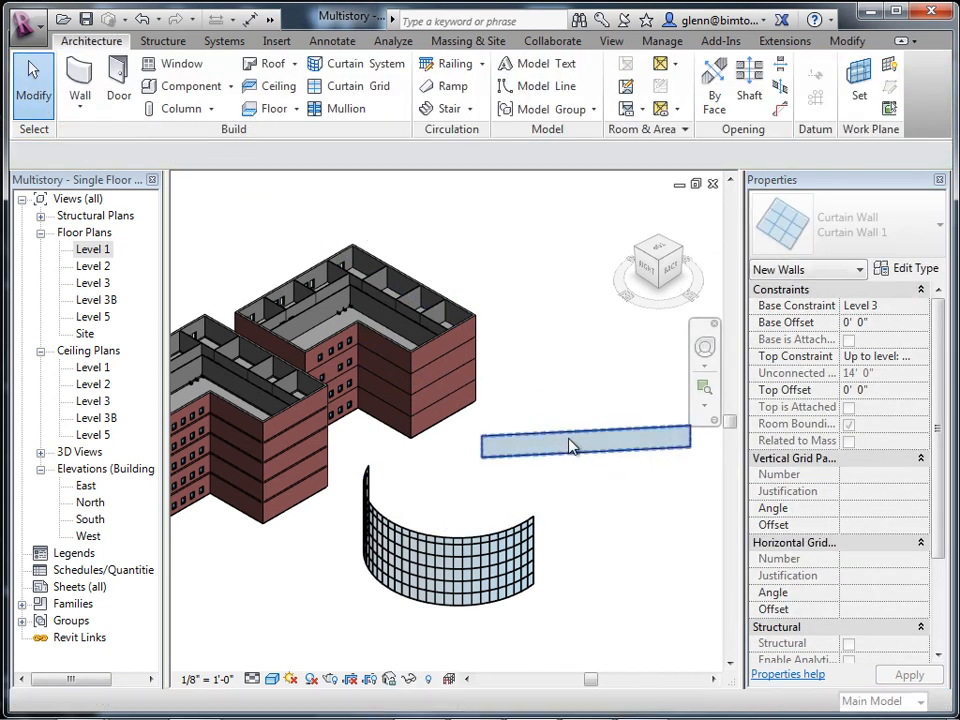
Raise the top of the new straight curtain wall well above its original height and deselect it
left_click(588, 441)
left_click_drag(586, 425, 588, 334)
left_click(560, 263)
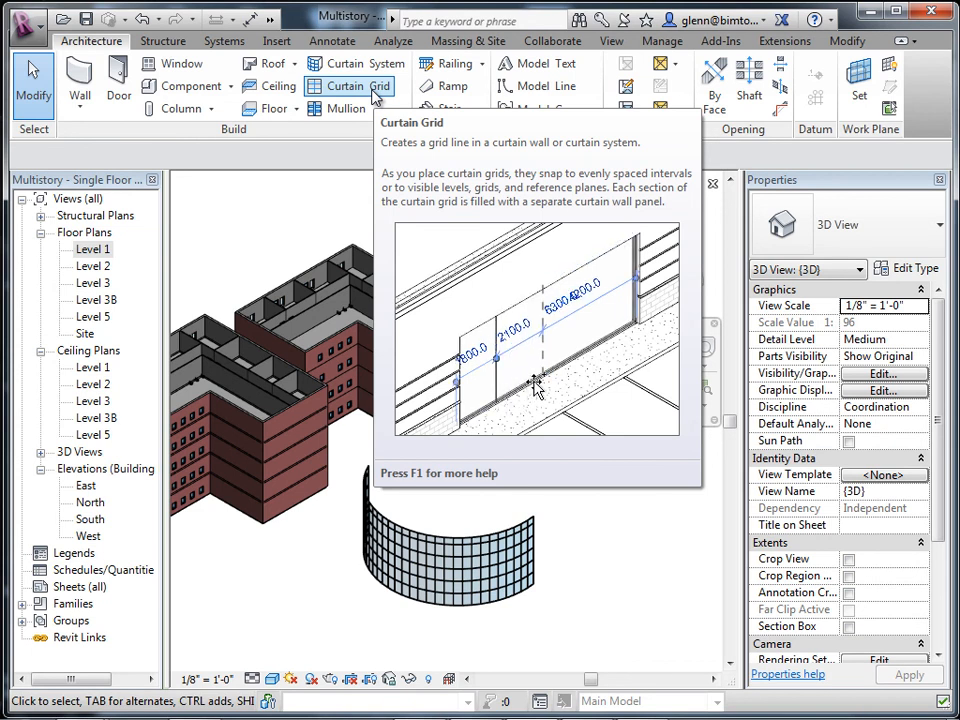
Add five vertical curtain grid lines to the straight wall, spaced 14' apart across one half and halving the other half into 28' panels
left_click(373, 90)
scroll(587, 490, "up", 2)
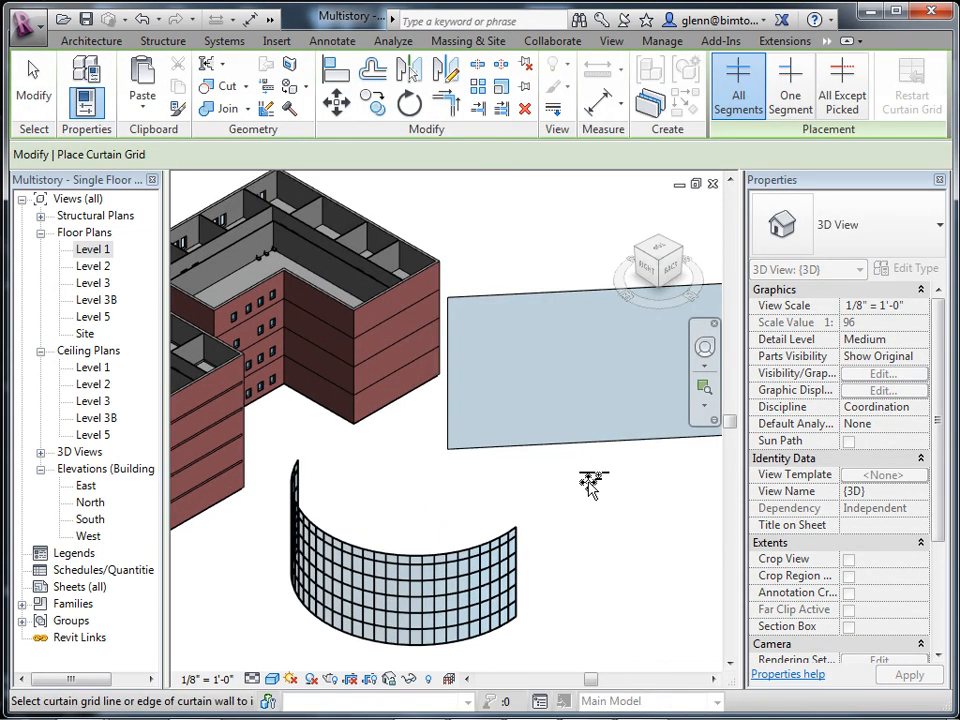
middle_click_drag(601, 492, 516, 488)
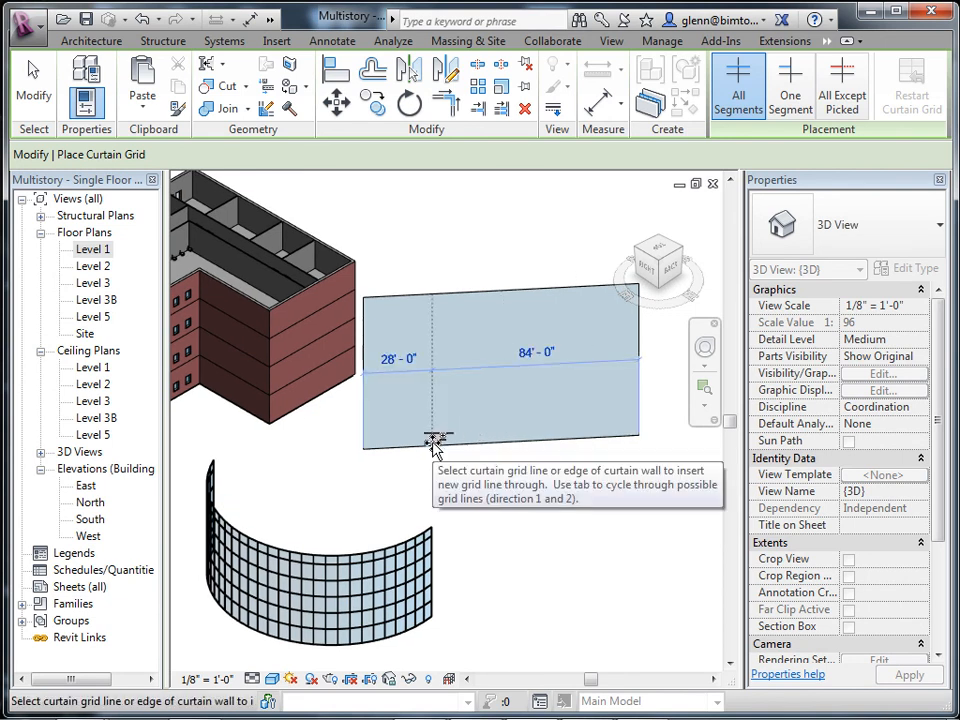
left_click(510, 444)
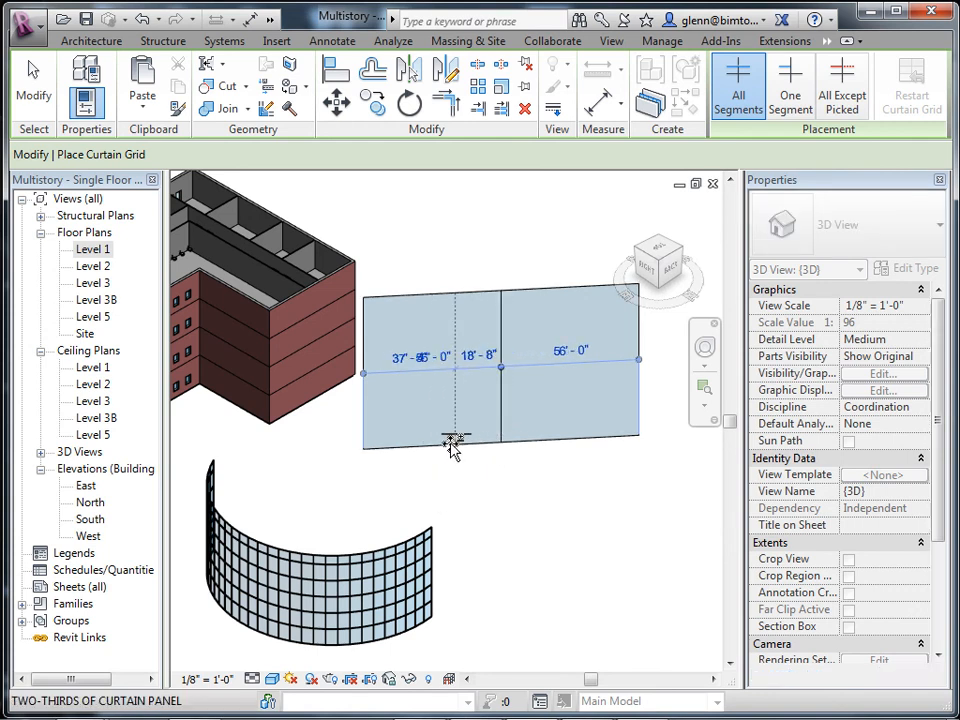
left_click(433, 444)
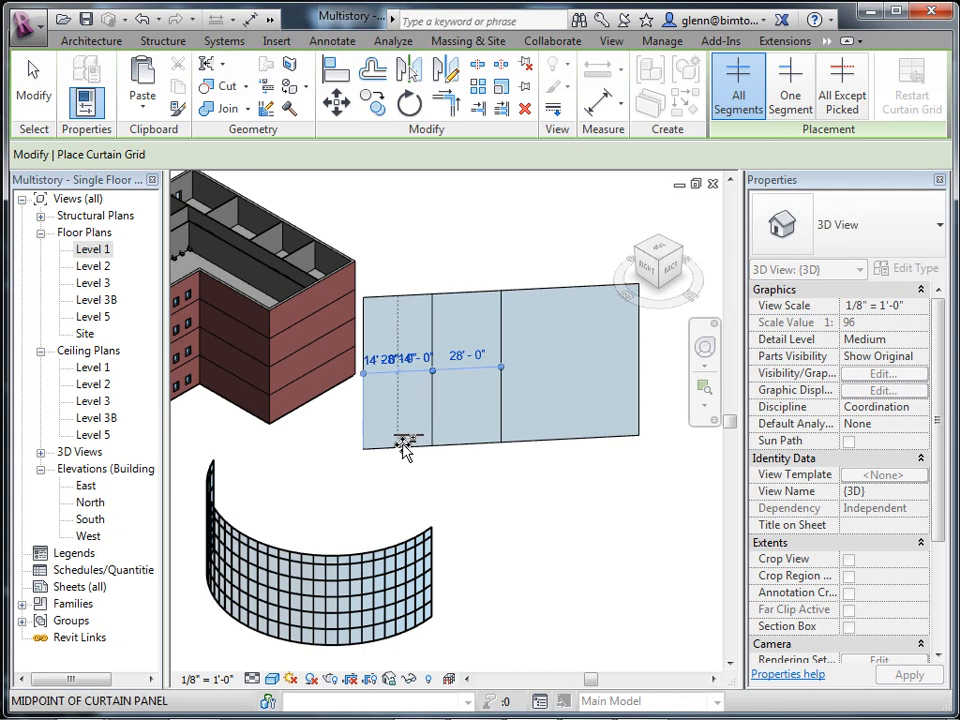
left_click(403, 450)
left_click(467, 450)
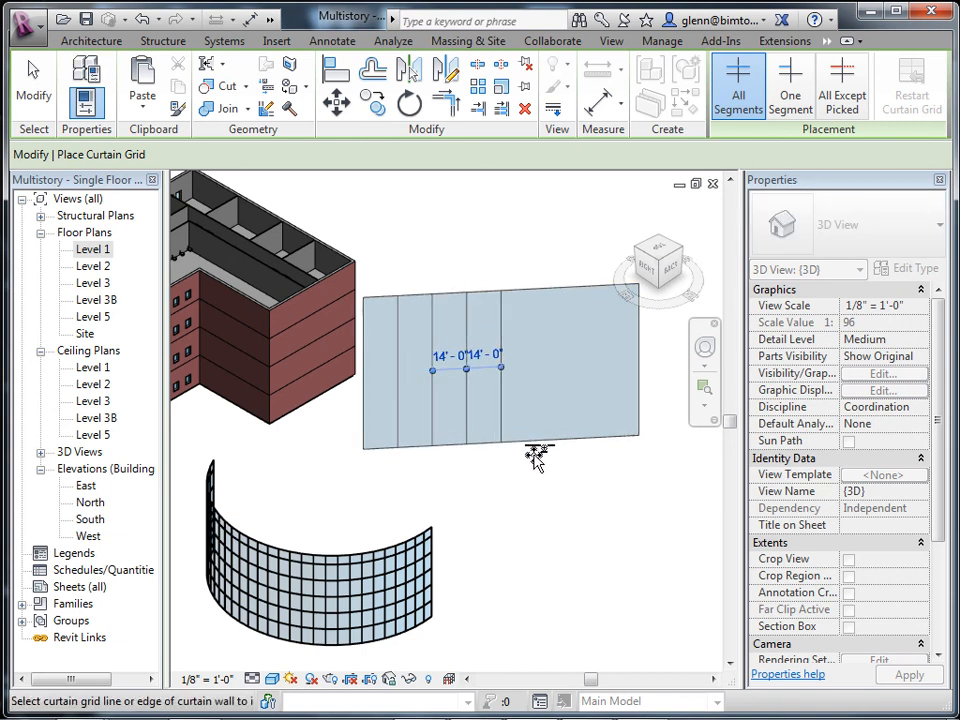
left_click(578, 445)
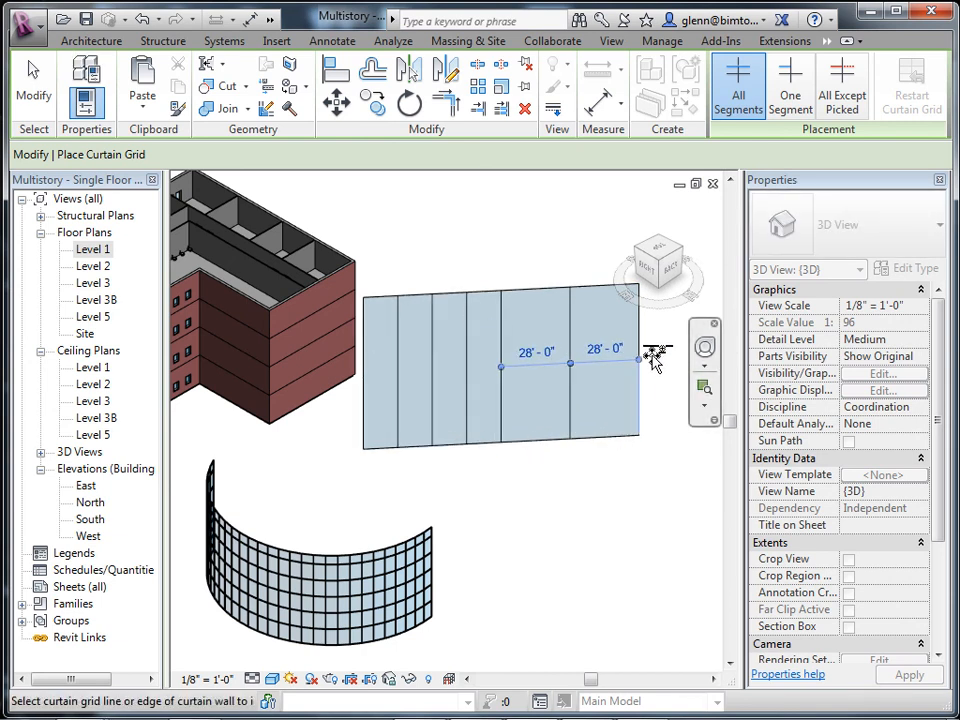
Add three horizontal grid lines across the straight curtain wall: a close pair near mid-height and one about 6'-6" below the top
left_click(640, 385)
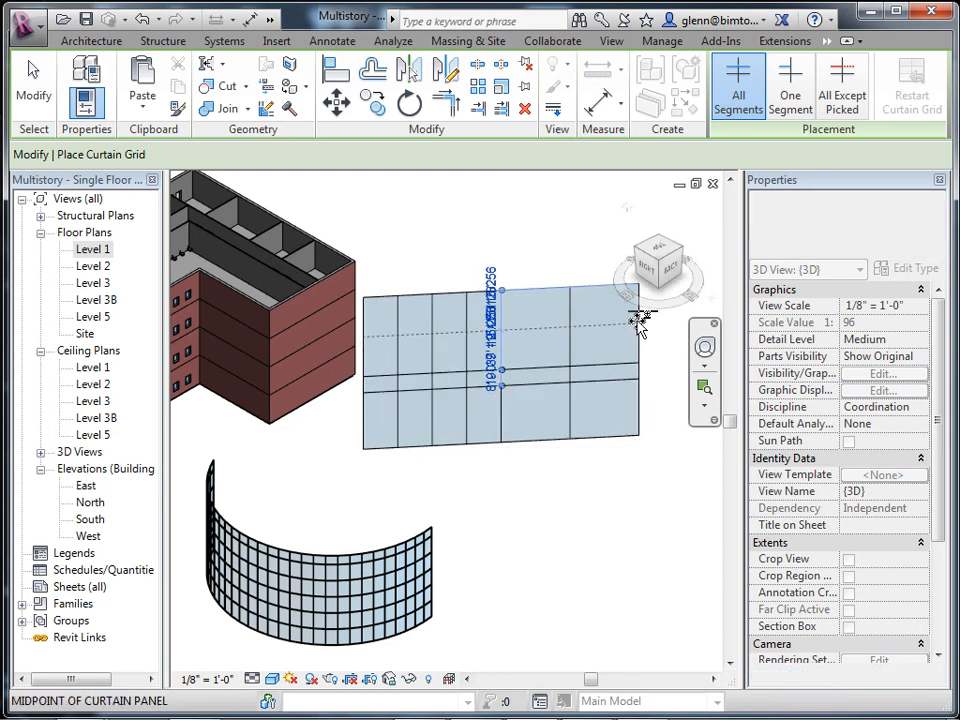
left_click(634, 303)
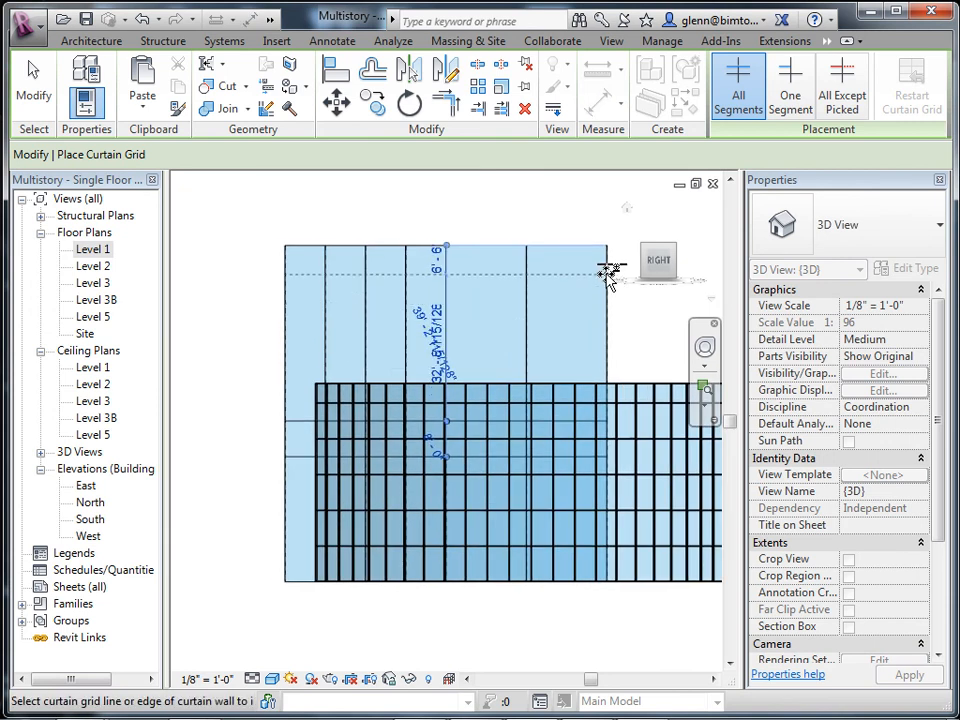
key("Escape")
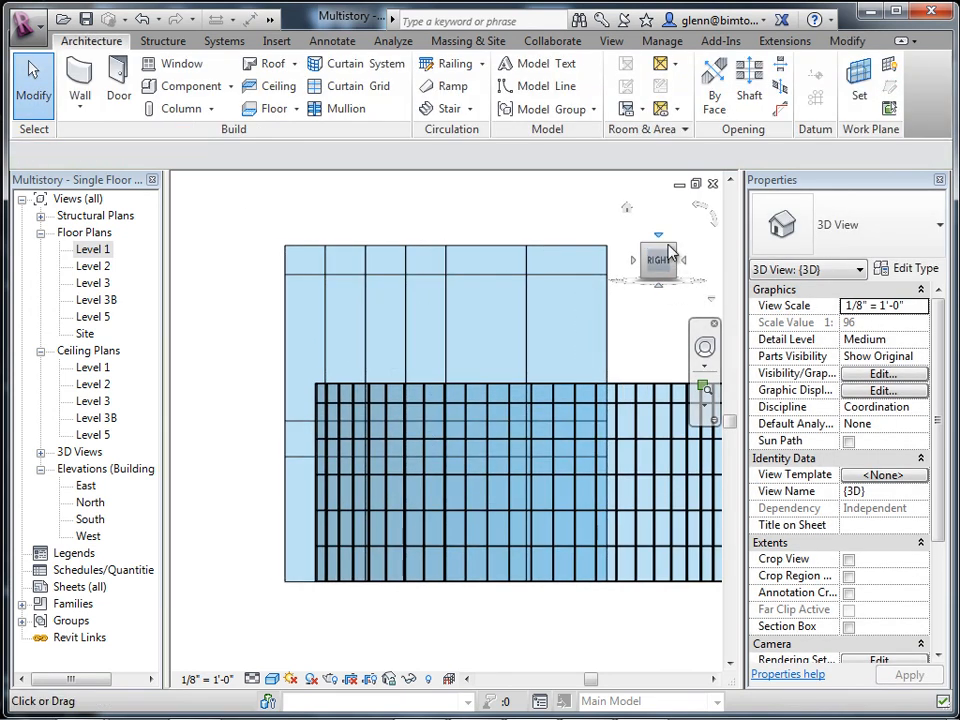
left_click(668, 251)
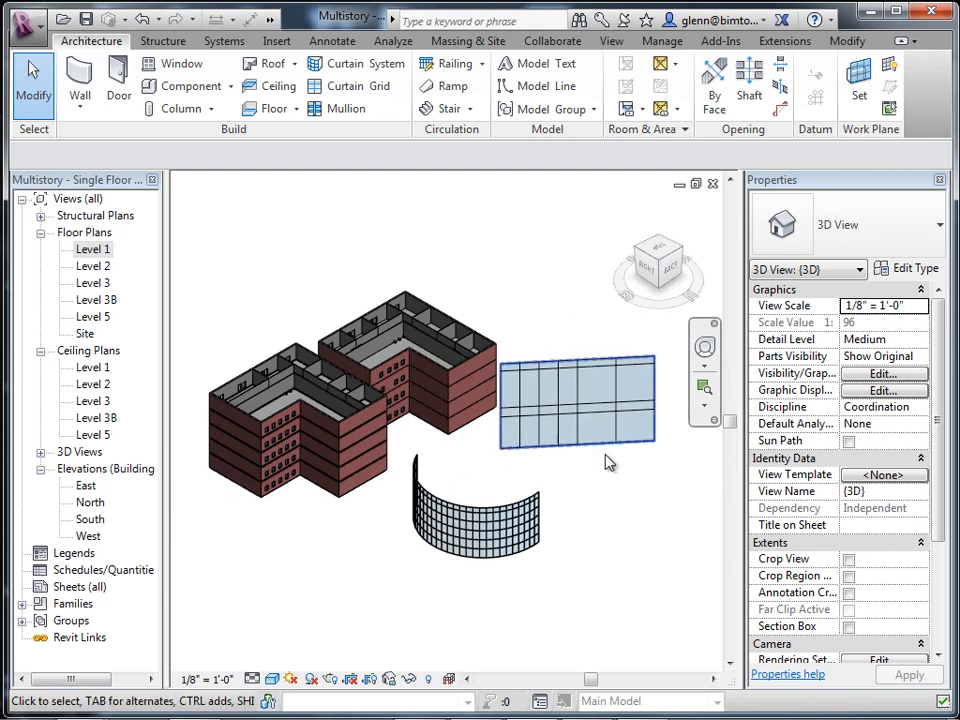
Place 2.5" x 5" rectangular mullions on the two middle horizontal grid lines and on all remaining grid lines of the straight curtain wall
scroll(608, 458, "up", 2)
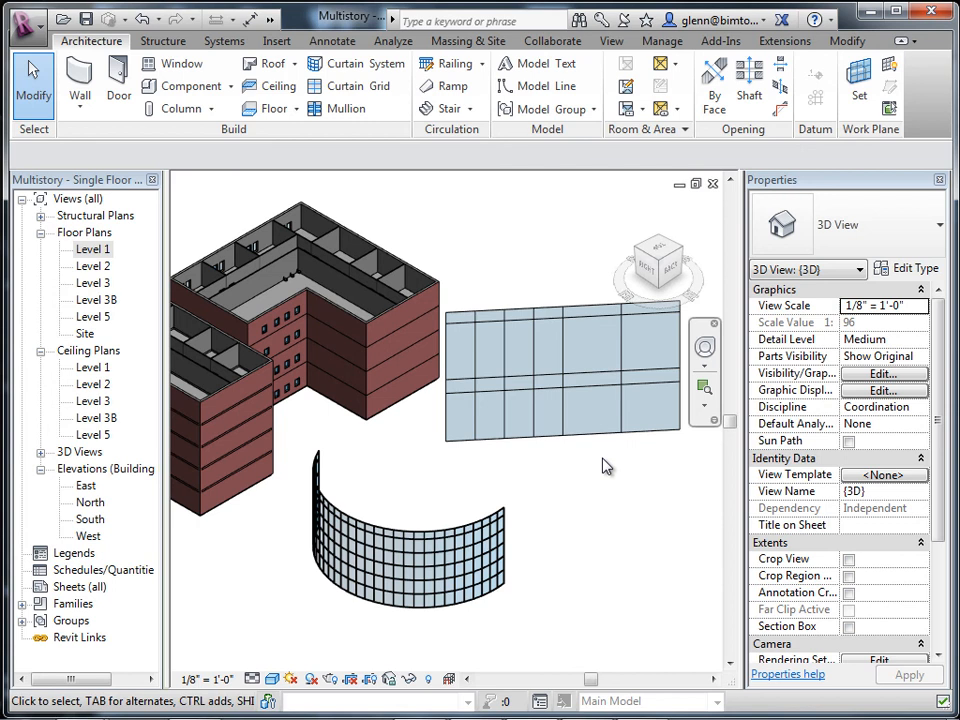
scroll(600, 455, "up", 2)
middle_click_drag(604, 456, 549, 502)
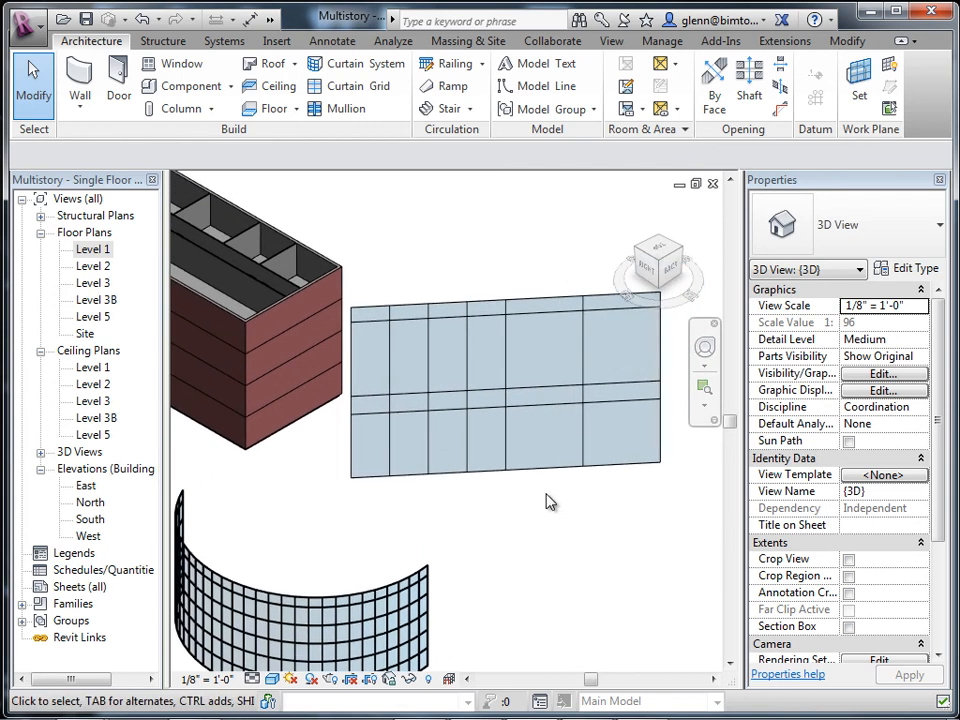
left_click(352, 110)
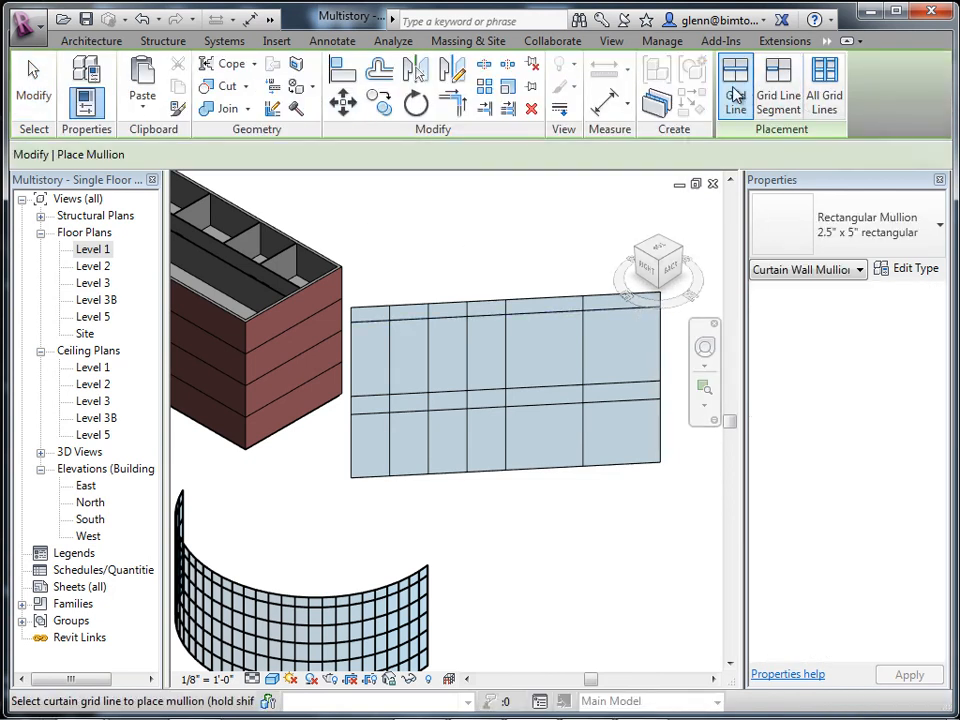
left_click(555, 404)
scroll(560, 403, "up", 4)
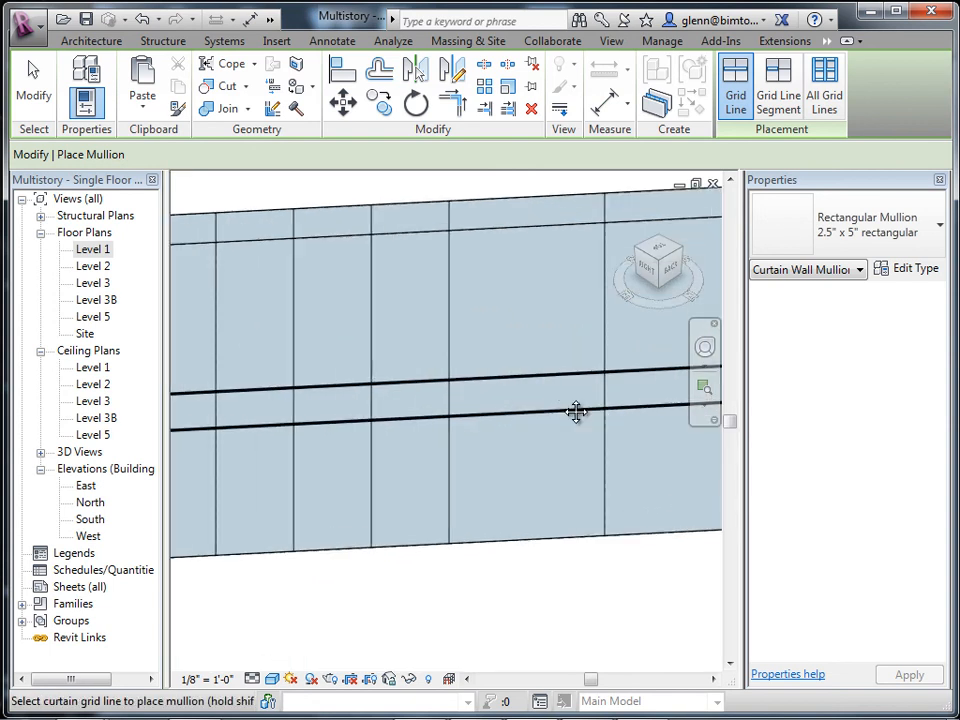
scroll(570, 343, "down", 3)
left_click(832, 97)
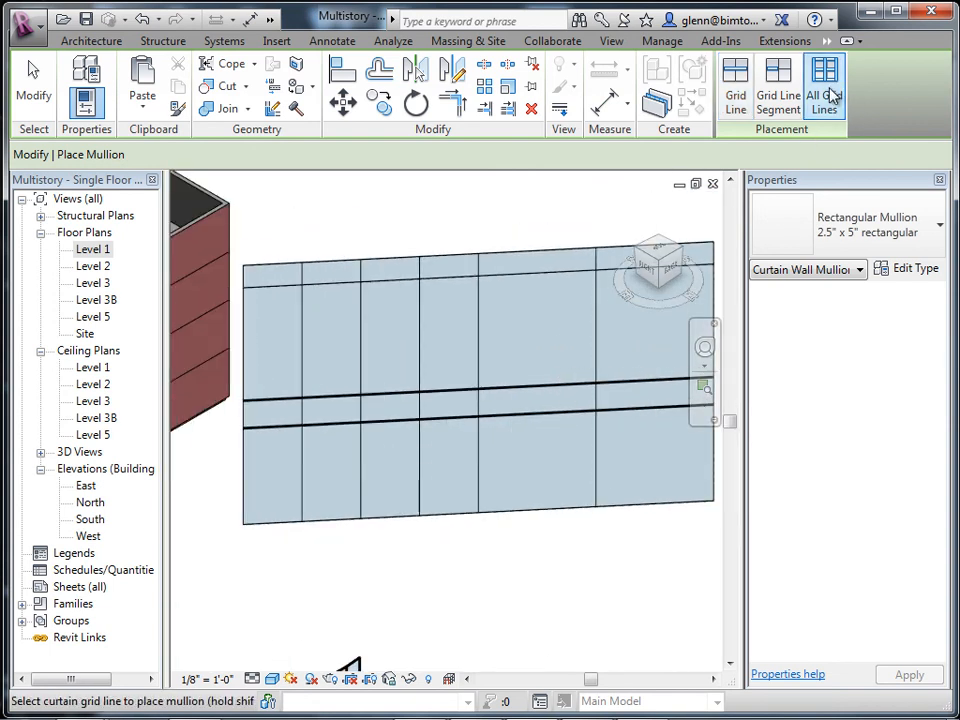
left_click(575, 506)
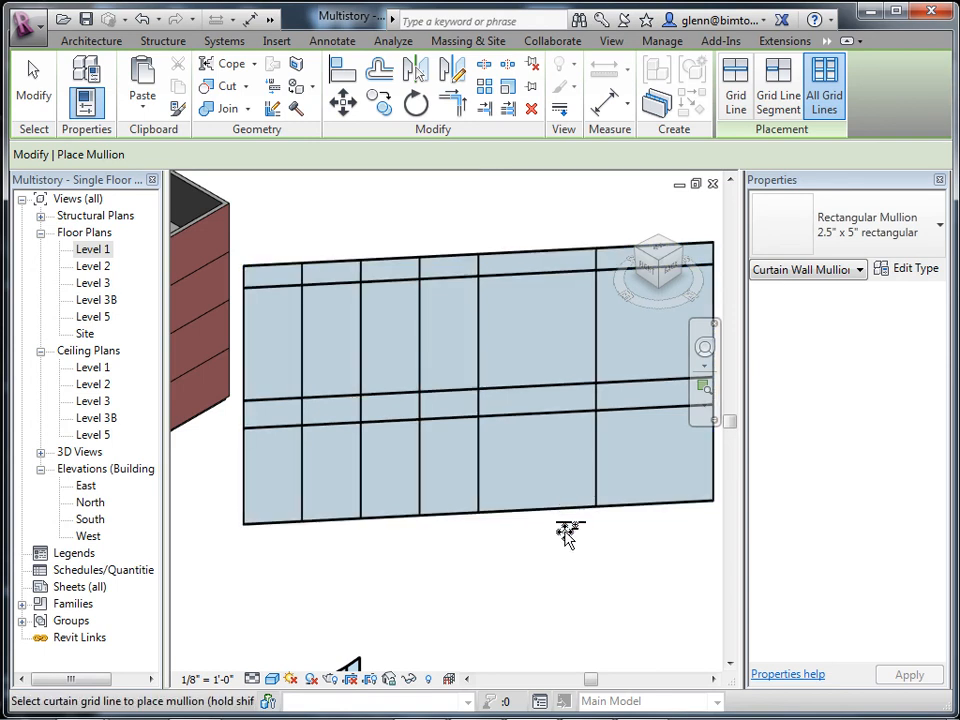
Examine the new mullions and their joints up close around the lower corner of the straight curtain wall
scroll(553, 537, "up", 3)
middle_click_drag(553, 537, 767, 652)
middle_click_drag(343, 450, 651, 469)
scroll(326, 392, "up", 2)
middle_click_drag(326, 392, 332, 317)
scroll(360, 358, "down", 4)
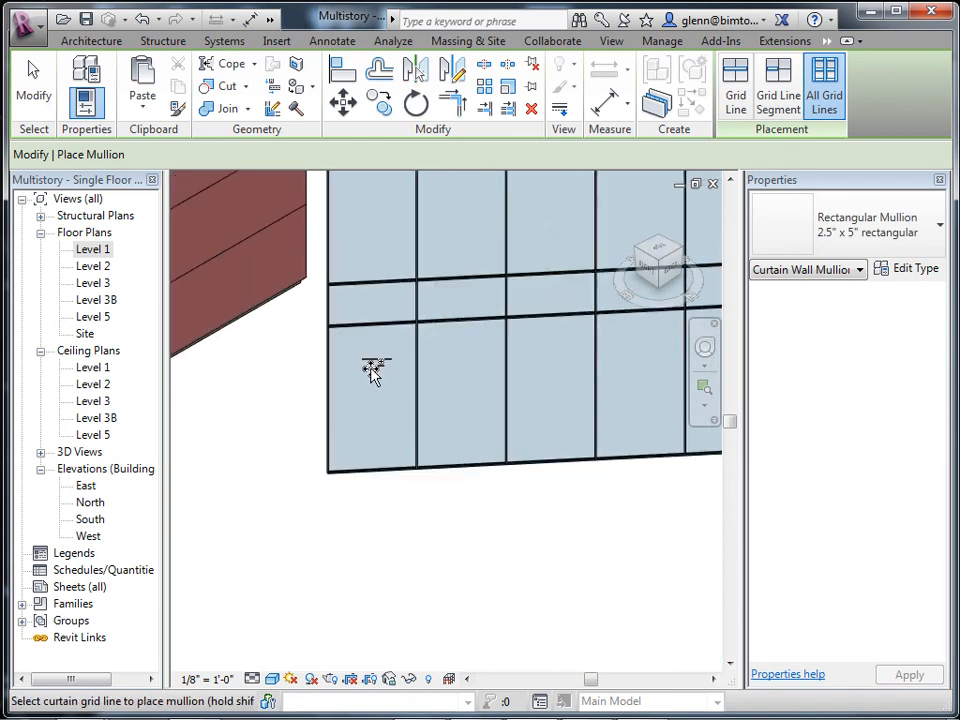
middle_click_drag(372, 372, 308, 428)
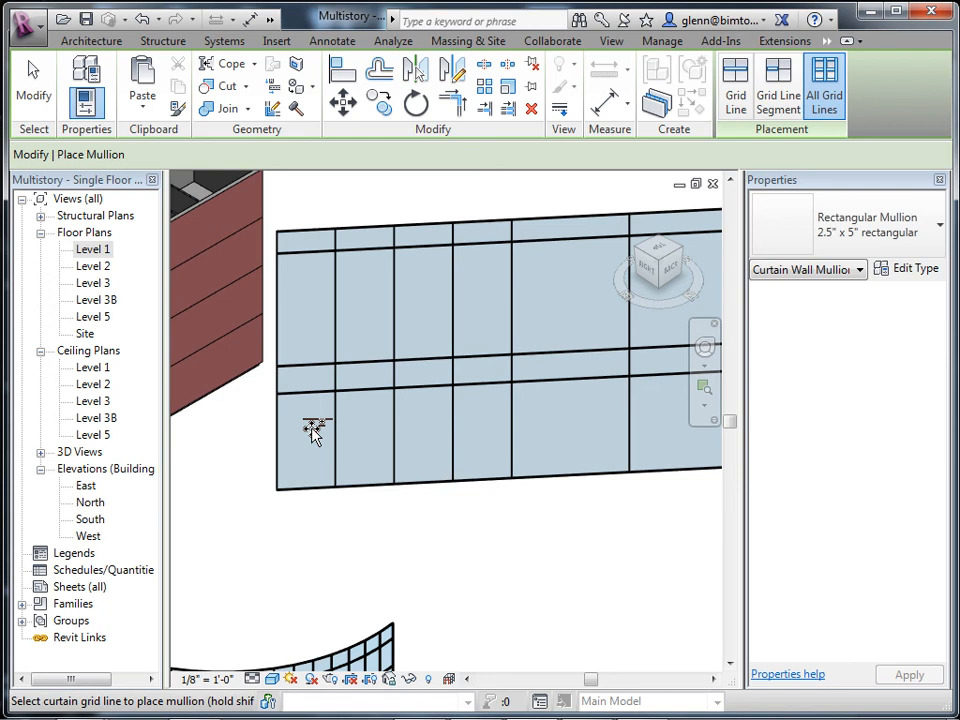
scroll(364, 536, "down", 3)
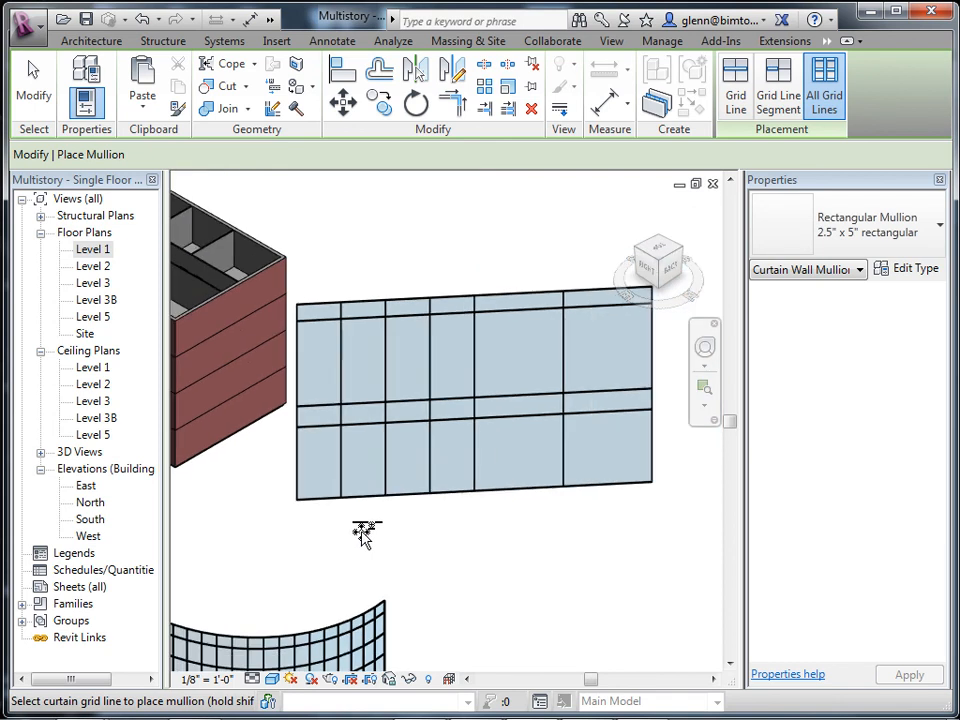
Draw an arc-shaped Curtain Wall 1 wall of about 64'-9" radius beside the curved storefront and raise its height to about 82'
middle_click_drag(374, 544, 285, 440)
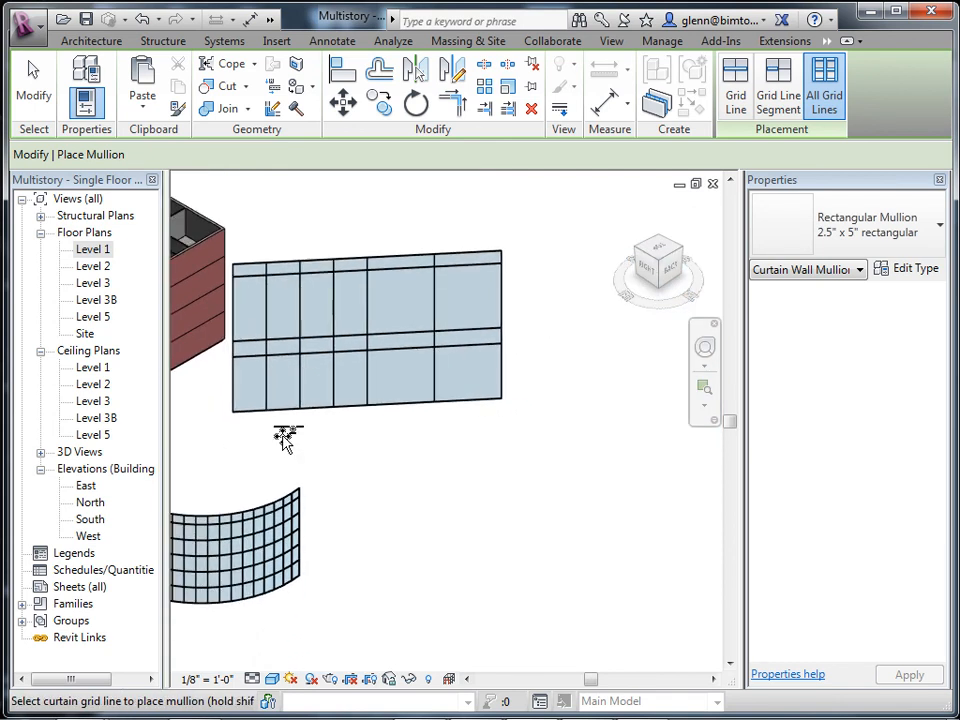
left_click(90, 40)
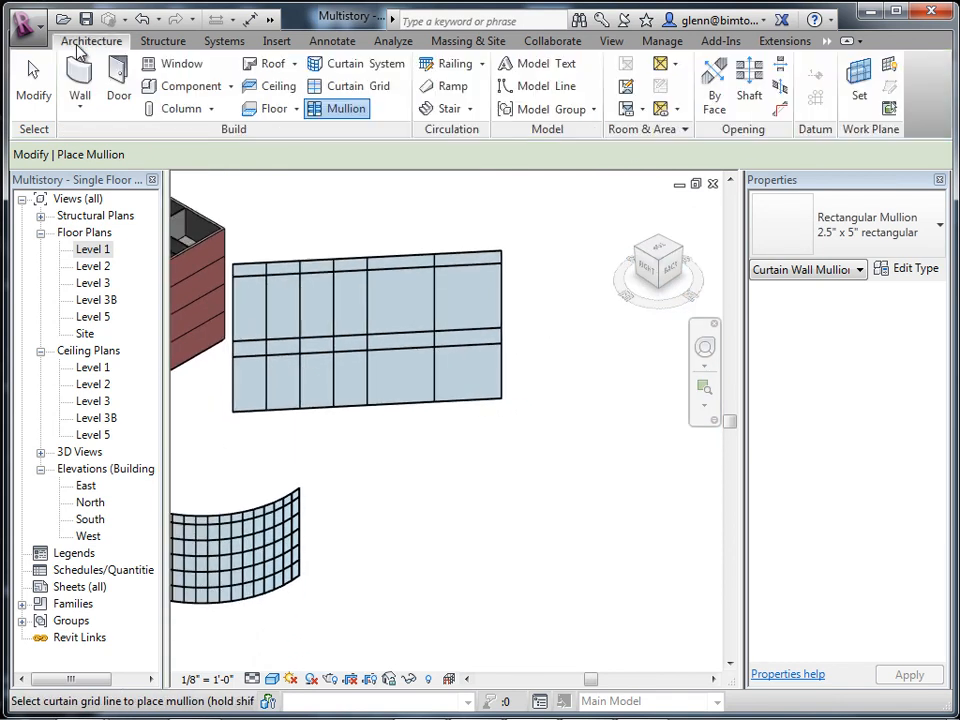
left_click(82, 108)
left_click(107, 145)
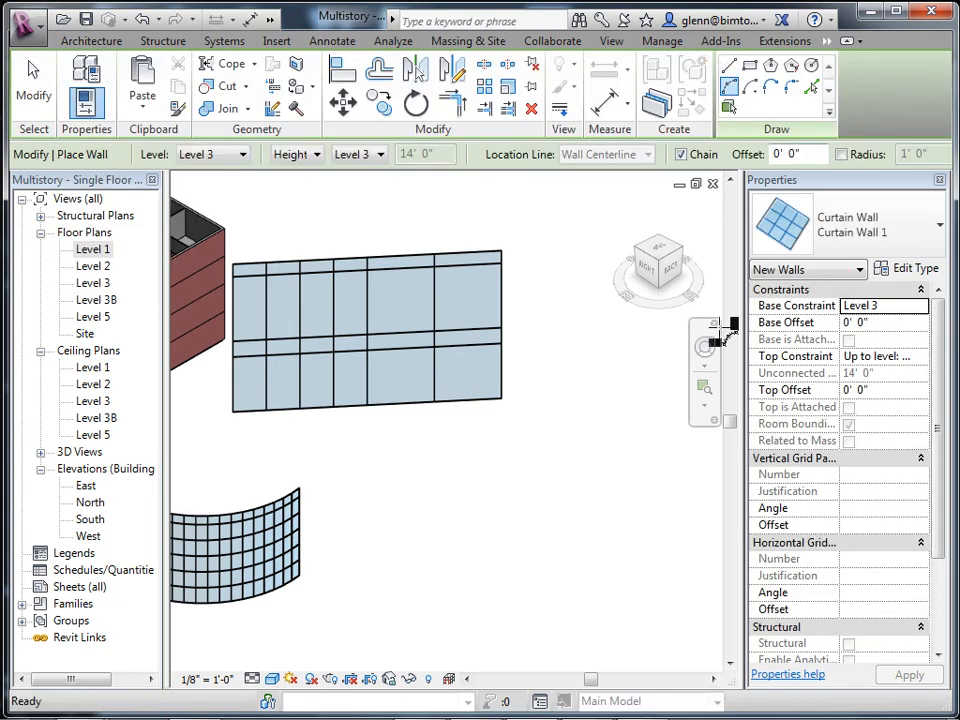
left_click(441, 457)
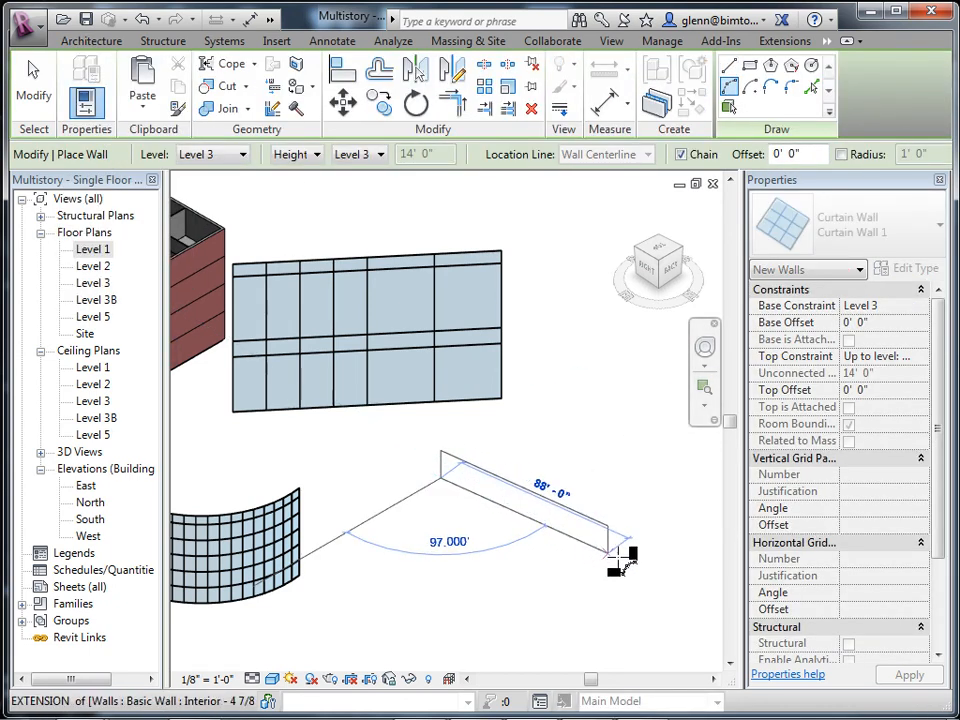
left_click(686, 587)
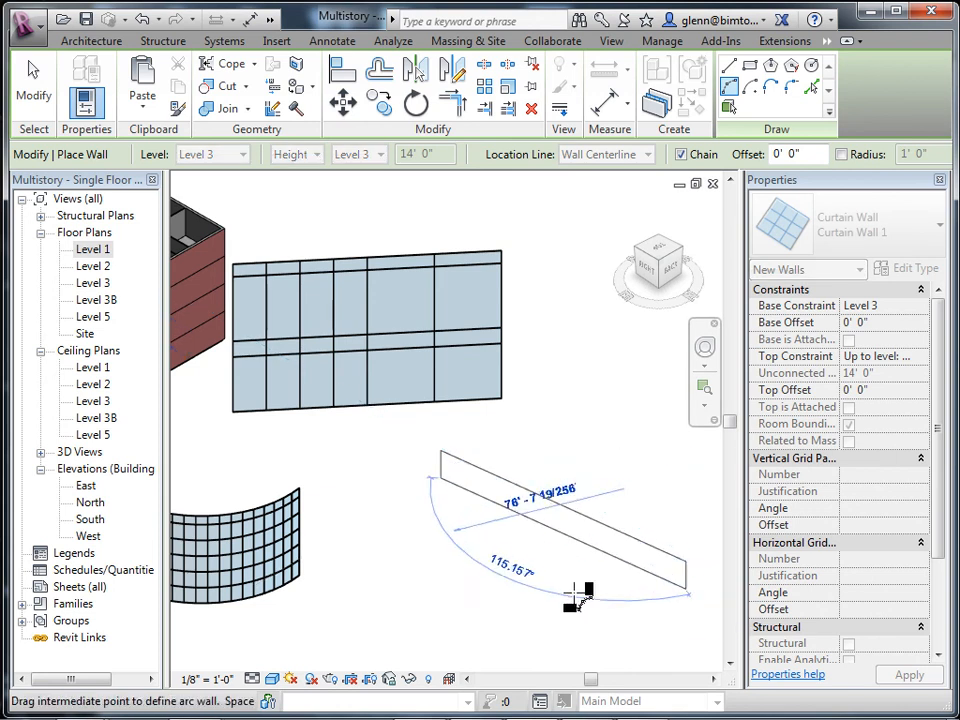
left_click(33, 92)
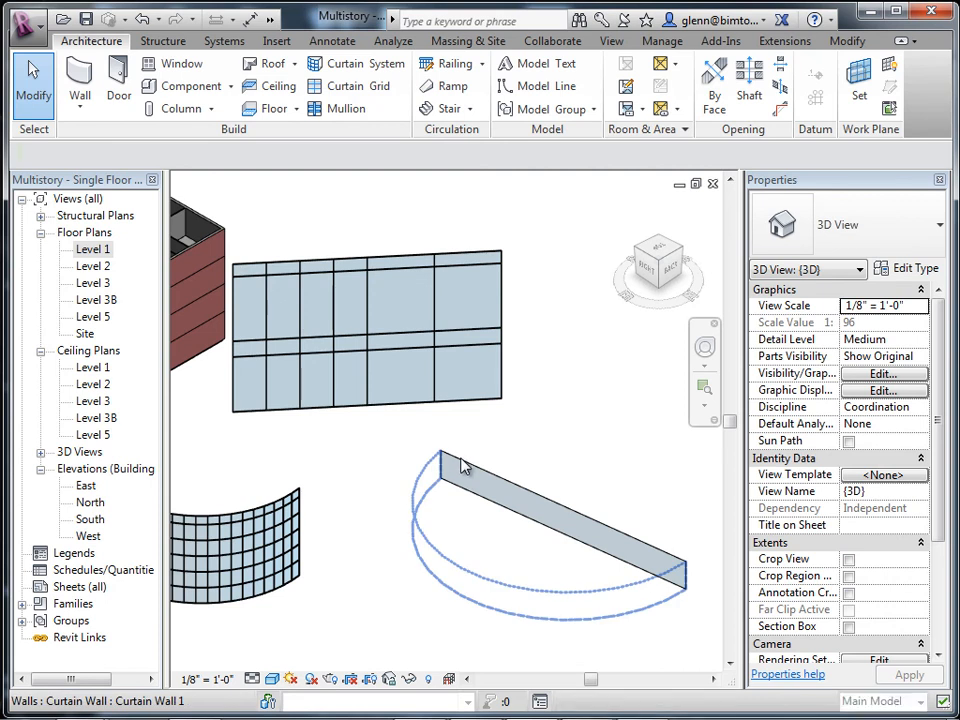
left_click(568, 514)
left_click_drag(568, 508, 564, 374)
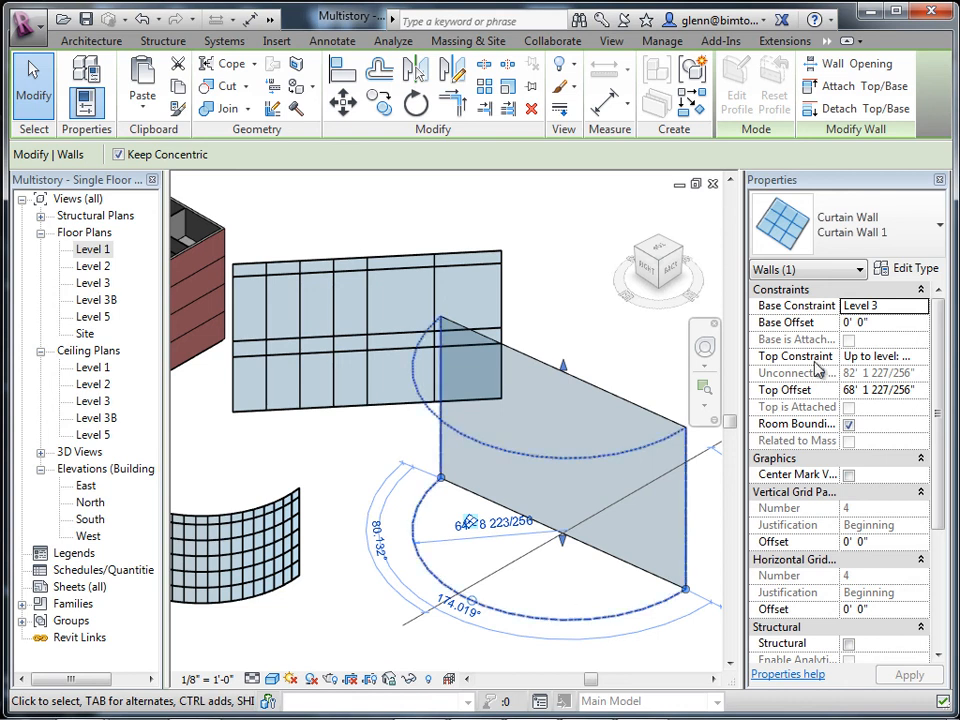
Add five vertical curtain grid lines along the arc wall, starting 79° from its back end and halving the resulting panels
left_click(90, 41)
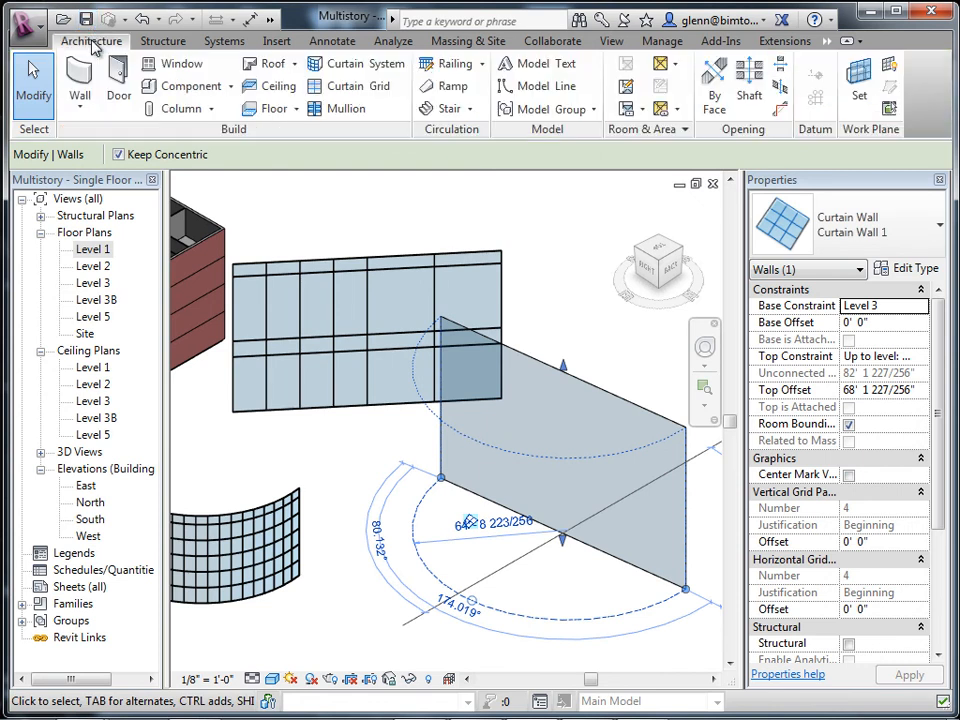
left_click(345, 90)
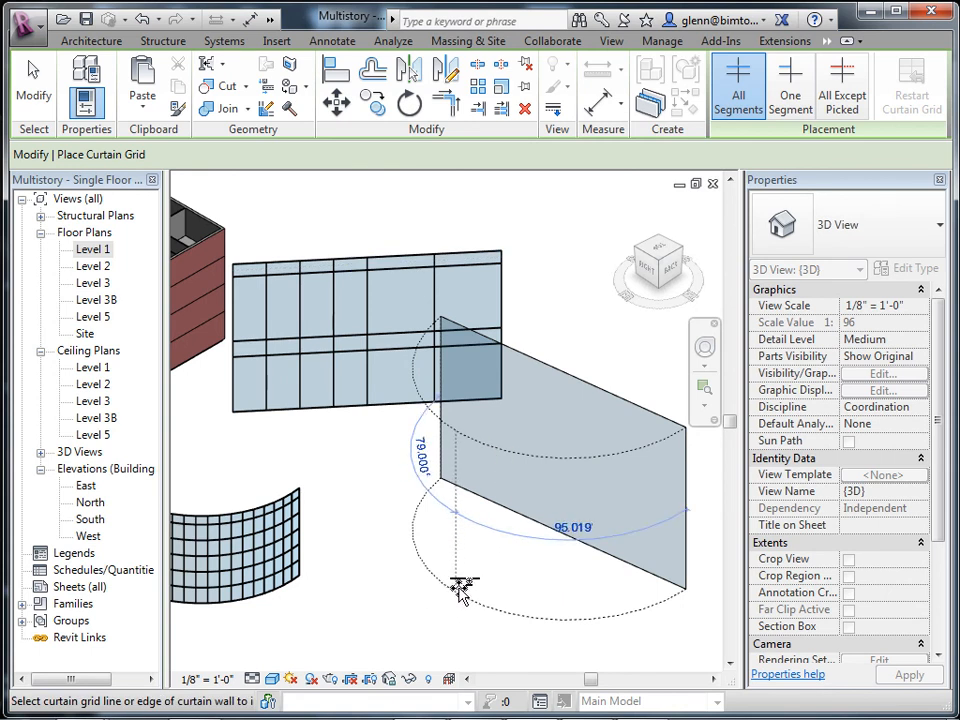
left_click(457, 600)
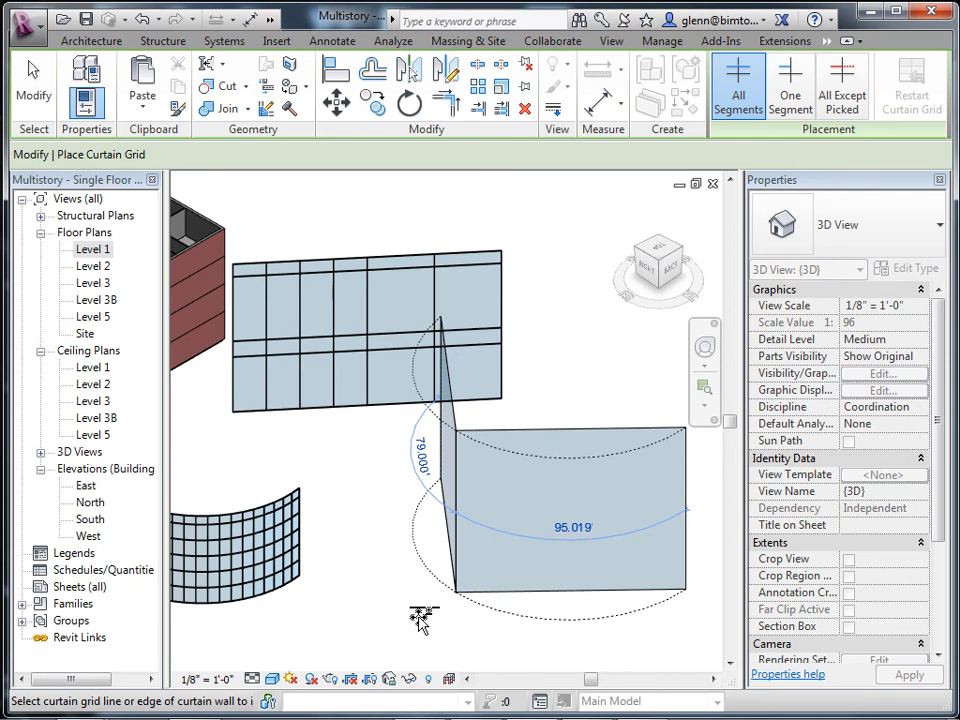
left_click(572, 621)
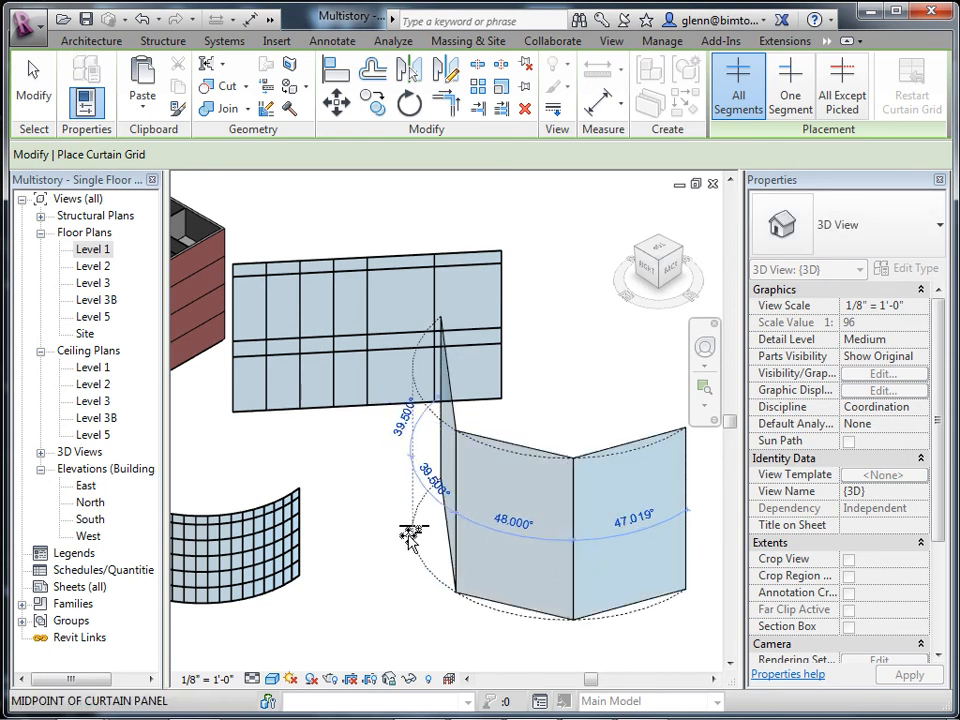
left_click(446, 628)
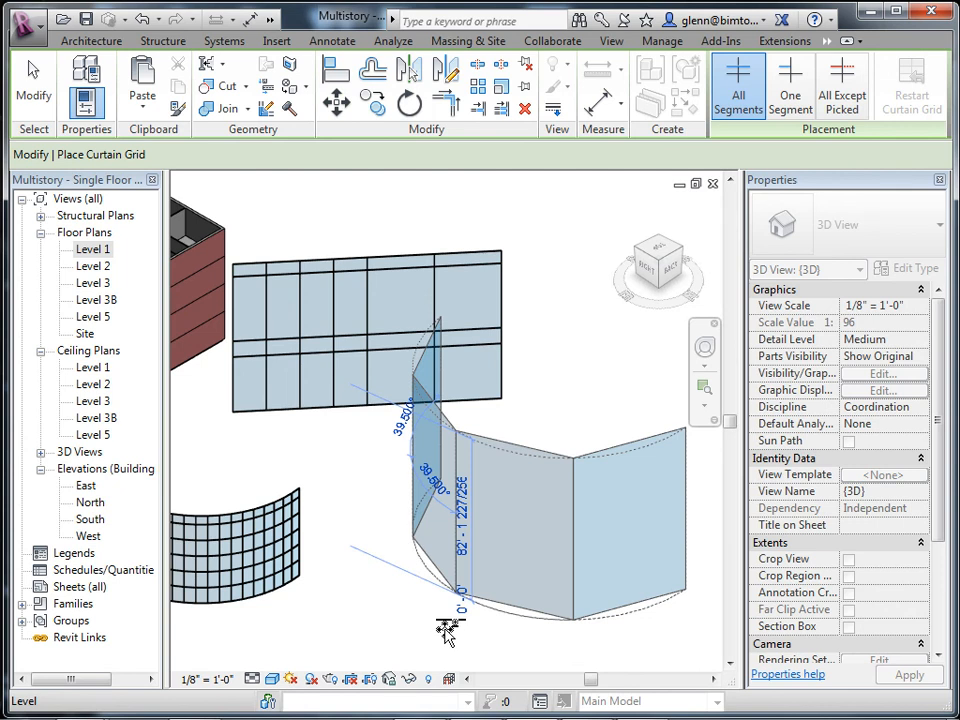
left_click(510, 616)
left_click(628, 616)
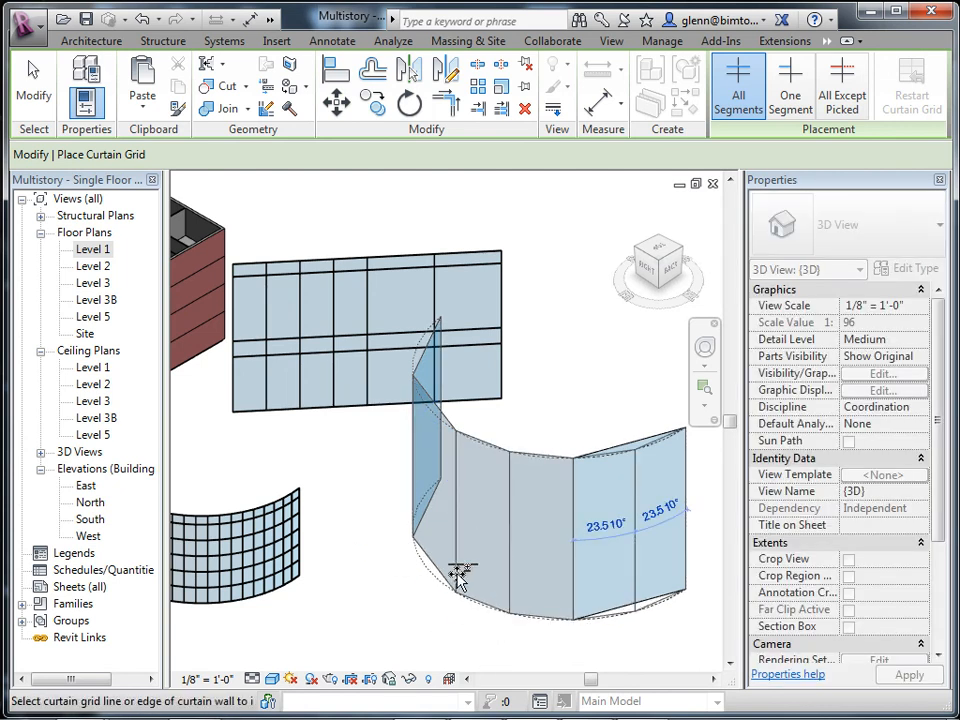
Add further vertical grid lines at the midpoints of the arc wall's panels, leaving the panel at its back end undivided
left_click(482, 607)
left_click(540, 620)
left_click(604, 614)
left_click(660, 603)
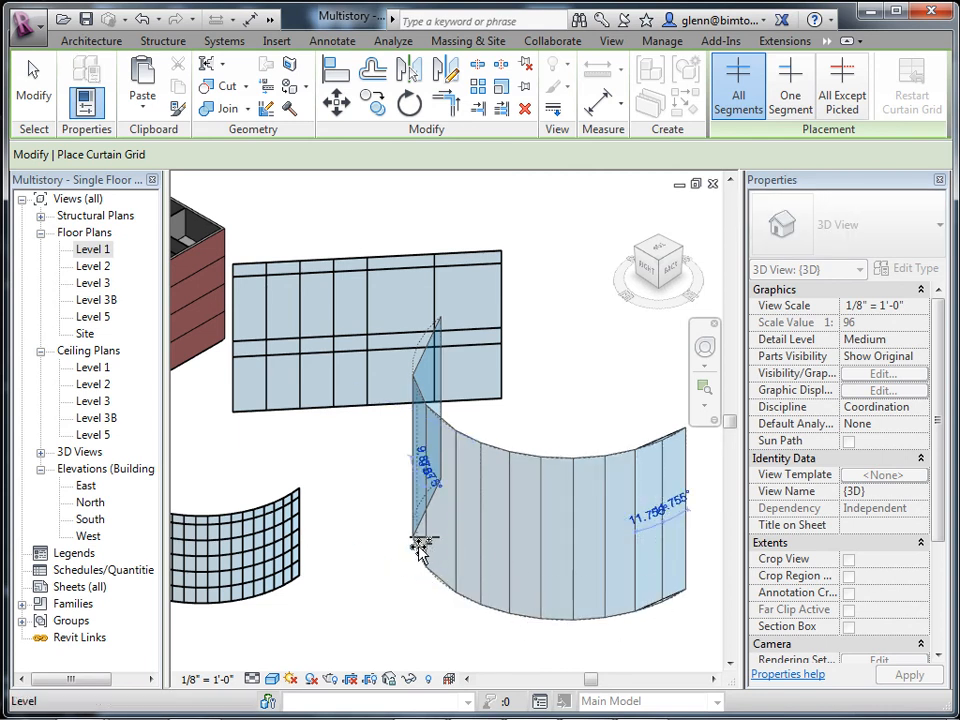
middle_click_drag(328, 628, 413, 587)
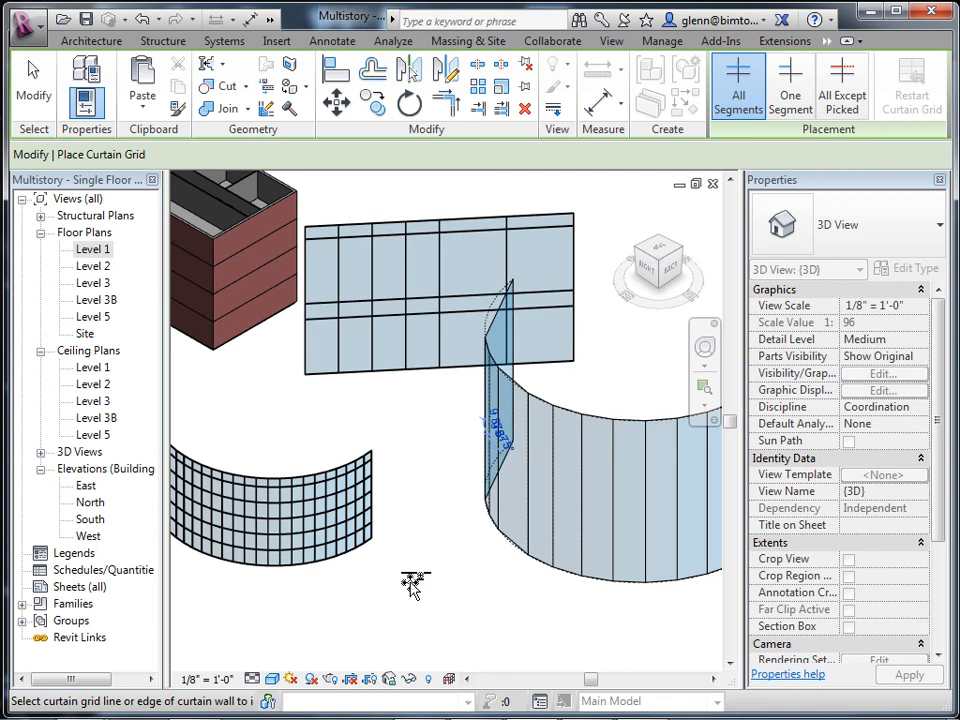
middle_click_drag(364, 484, 577, 575)
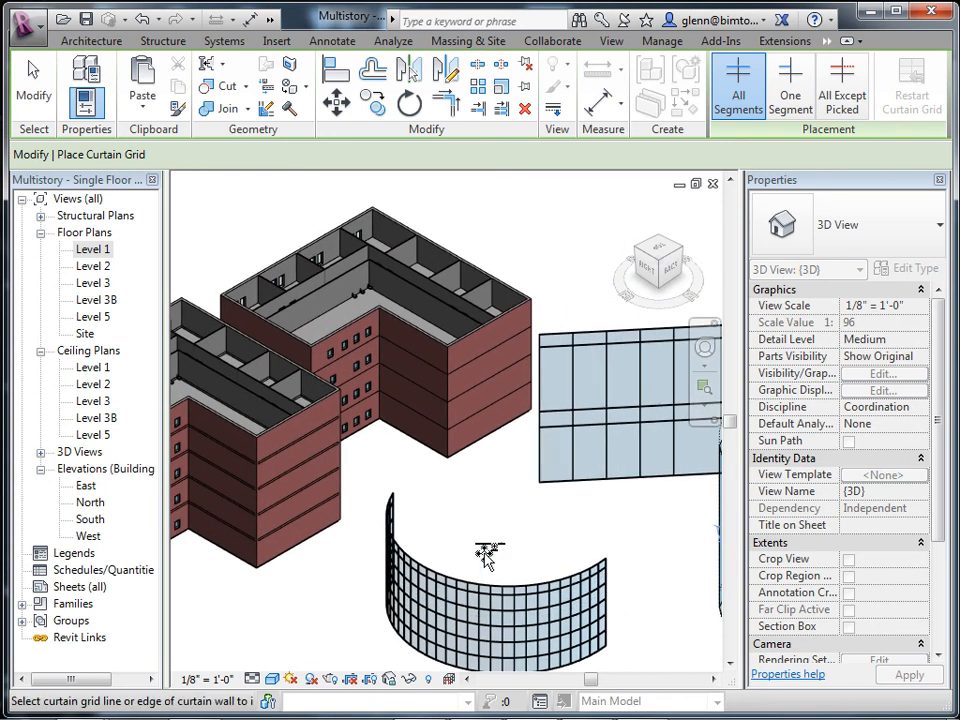
Try the Storefront curtain wall type on the brick building's whole top-storey end wall, and undo the change
middle_click_drag(370, 544, 295, 603)
scroll(358, 534, "up", 2)
mouse_move(371, 562)
middle_mouse_down()
mouse_move(353, 662)
mouse_move(418, 664)
mouse_move(441, 632)
mouse_move(377, 606)
mouse_move(373, 587)
middle_mouse_up()
scroll(346, 643, "down", 1)
scroll(343, 639, "up", 2)
scroll(360, 649, "down", 1)
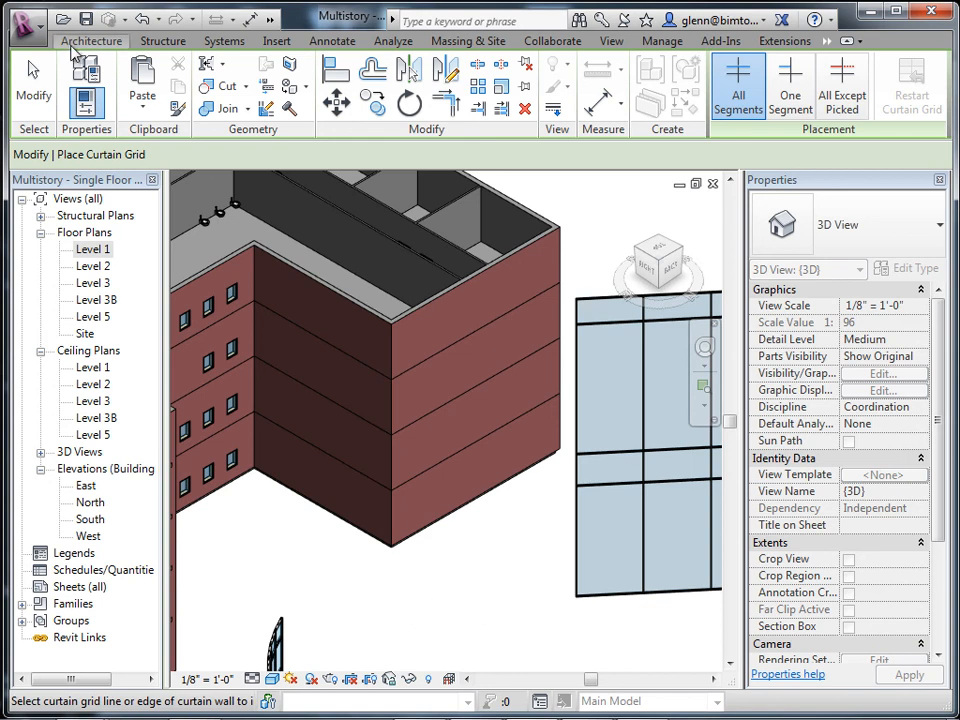
left_click(33, 85)
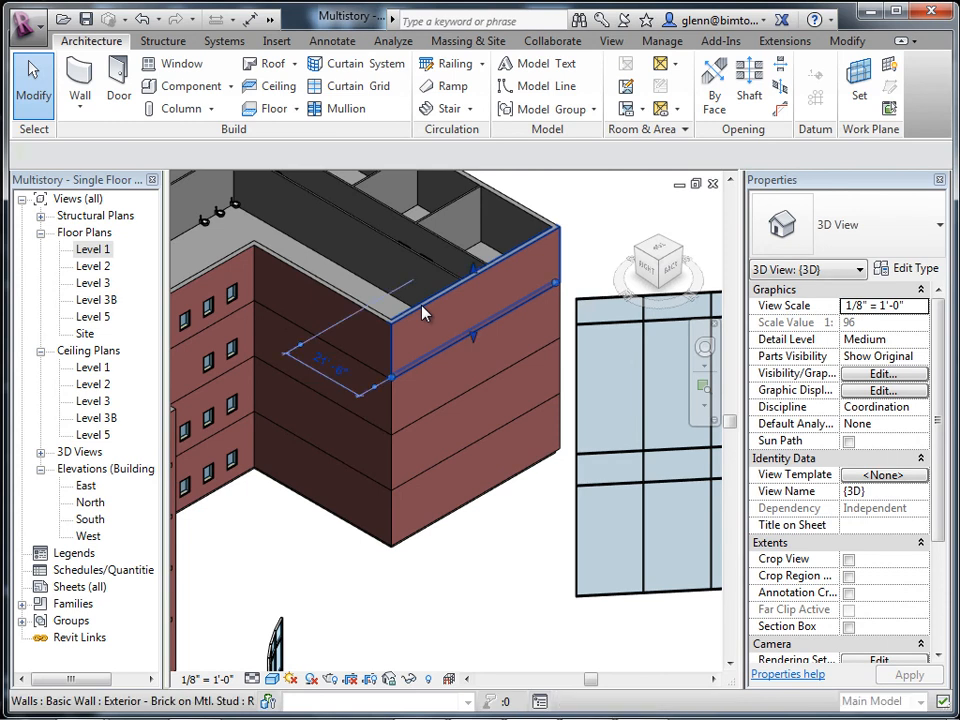
left_click(410, 325)
left_click(900, 240)
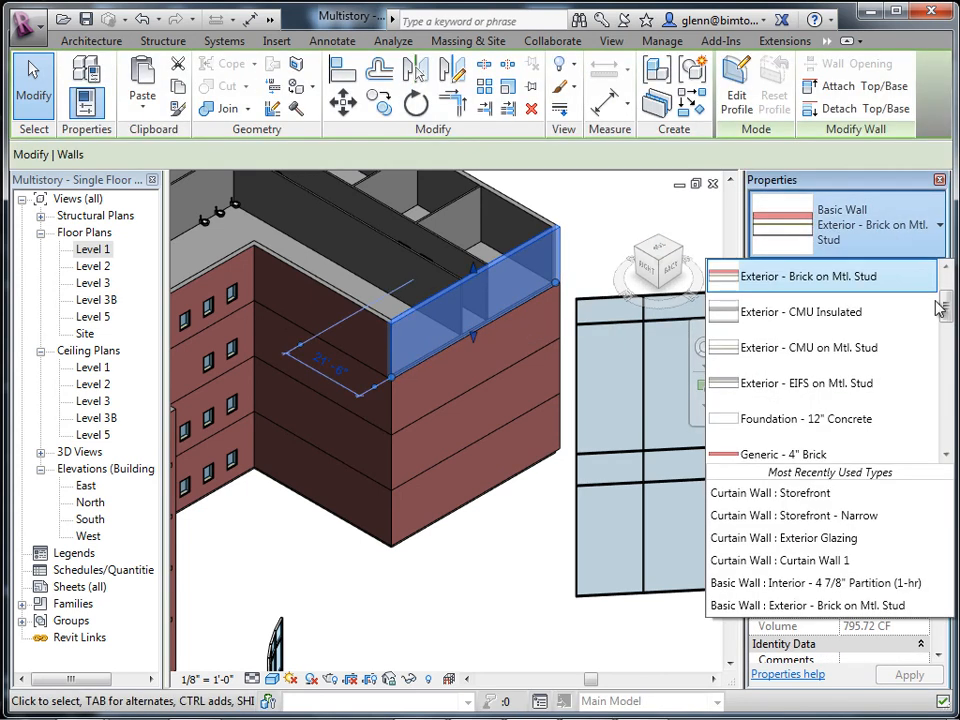
left_click_drag(943, 311, 948, 444)
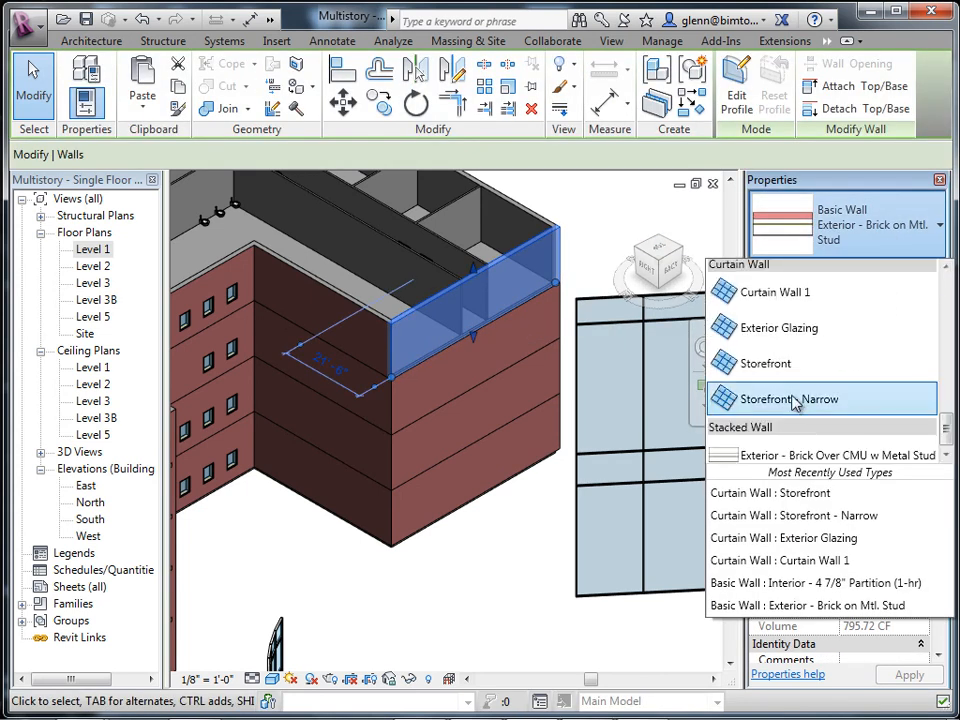
left_click(780, 366)
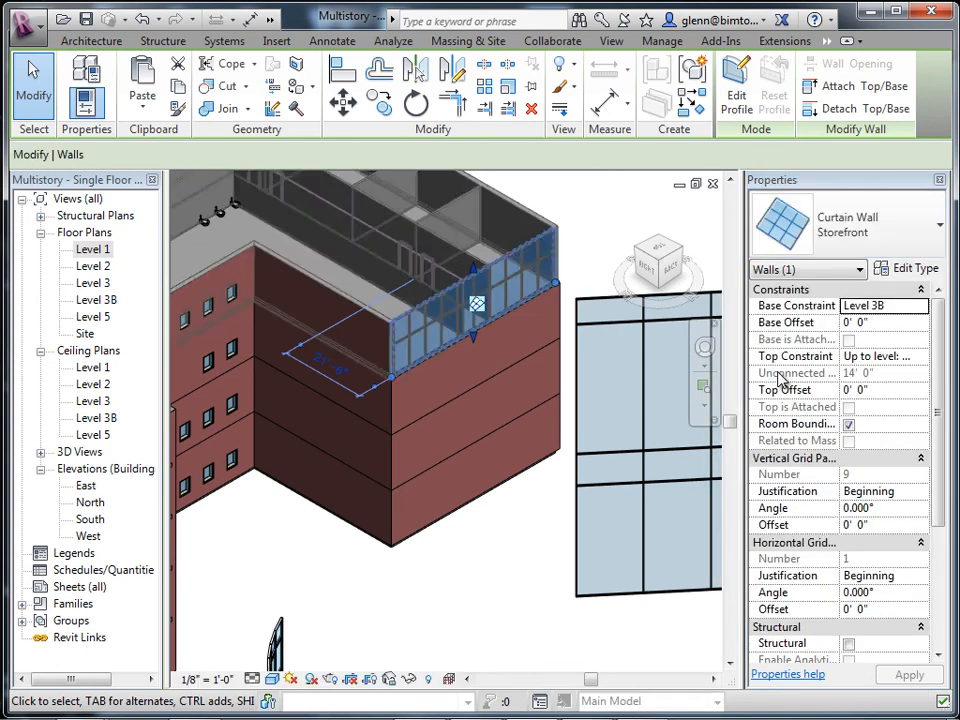
left_click(489, 540)
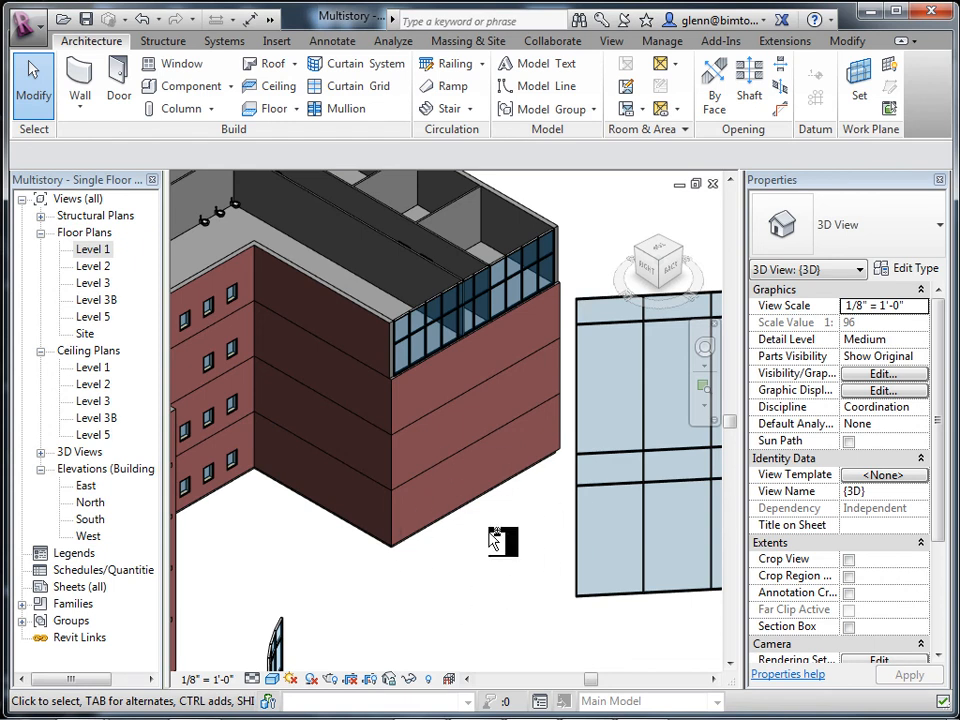
key("ctrl+z")
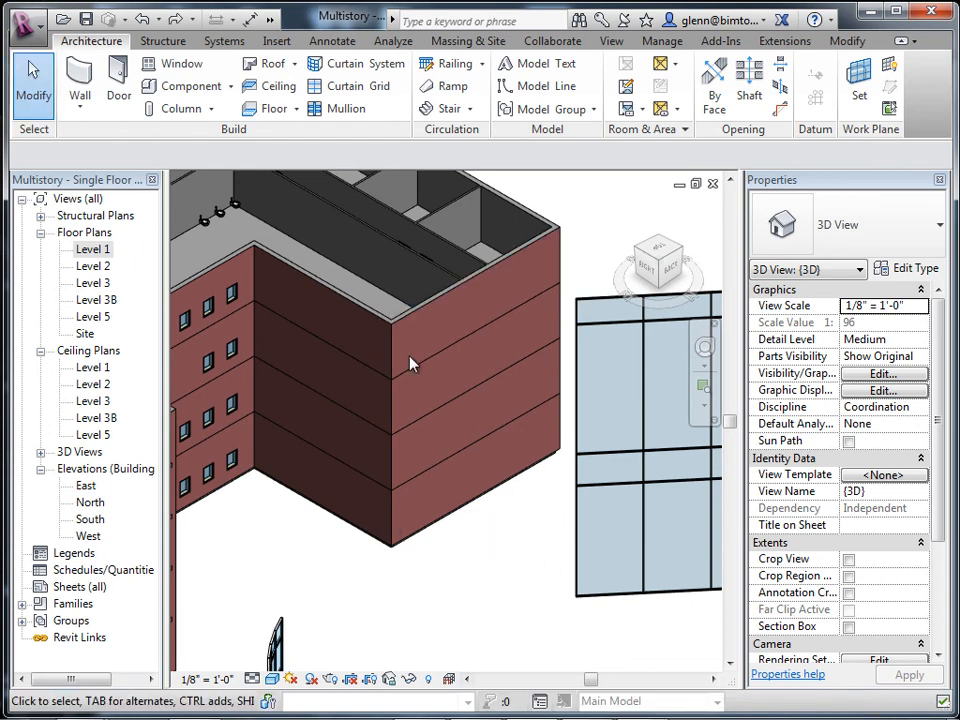
Split the top-storey end wall about 19'-6" from the outer corner and the adjoining side wall about 7'-6" from the inner corner
scroll(429, 401, "up", 3)
middle_click_drag(429, 401, 472, 550)
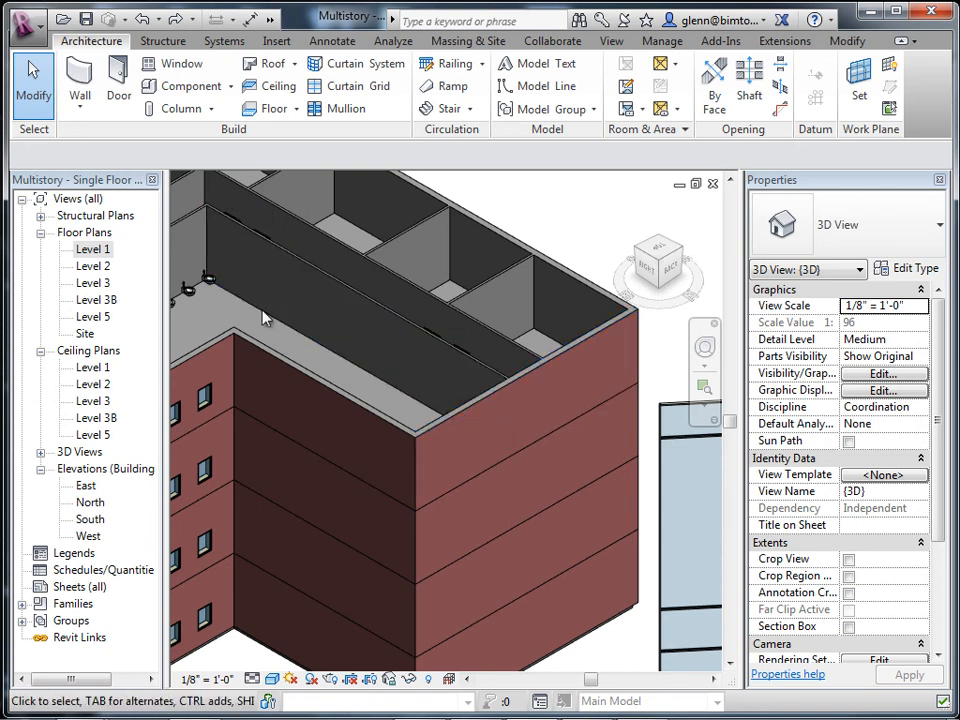
left_click(282, 365)
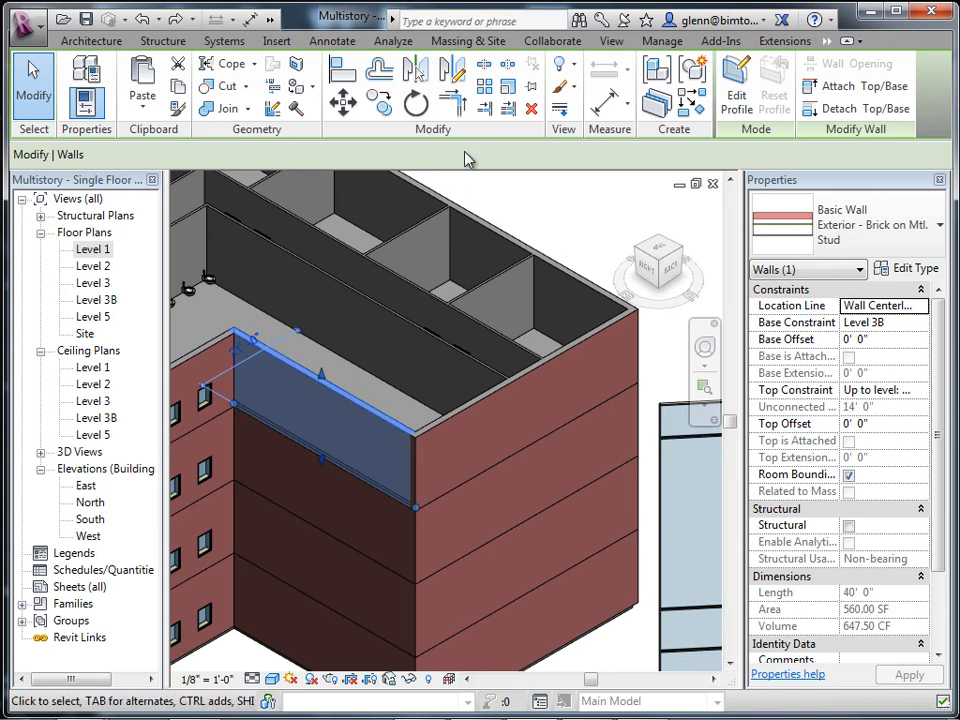
left_click(484, 65)
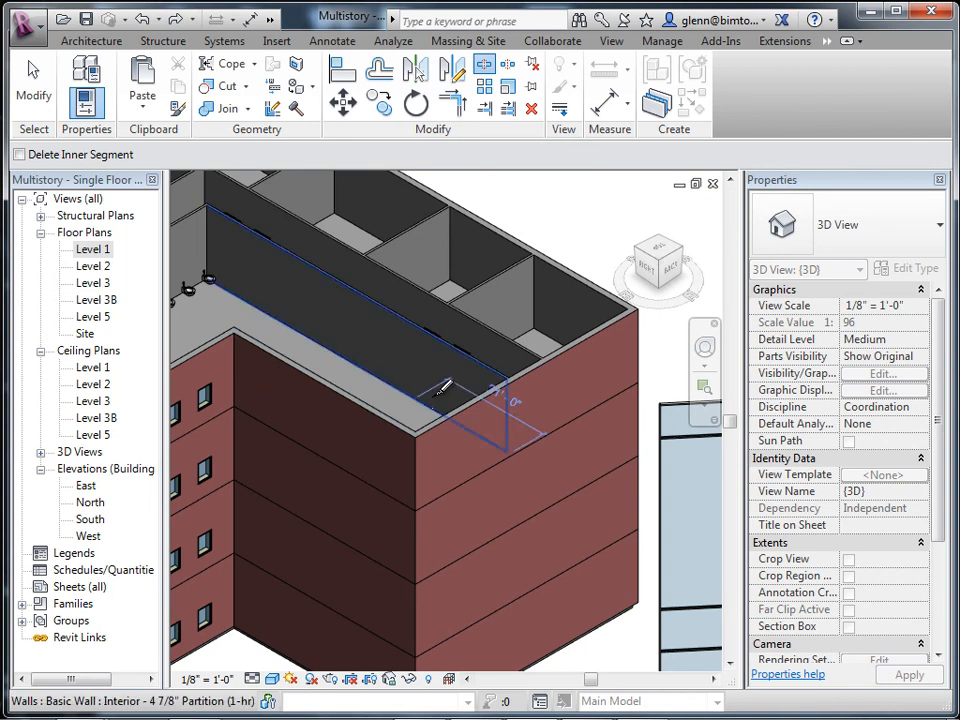
scroll(515, 372, "up", 2)
key("Tab")
left_click(510, 374)
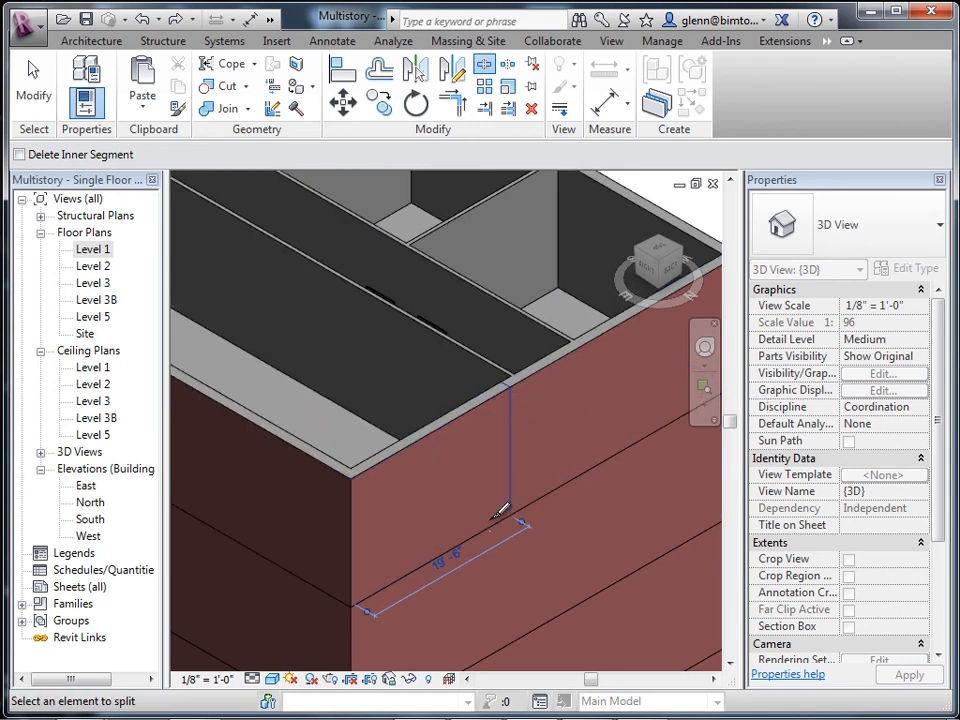
middle_click_drag(430, 462, 649, 476)
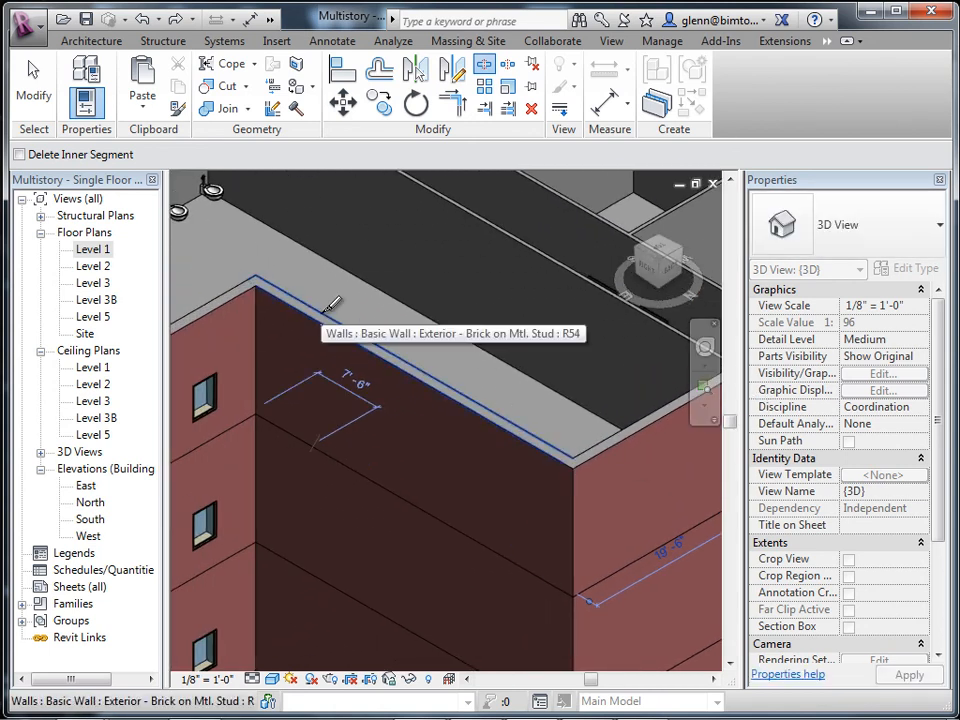
key("Escape")
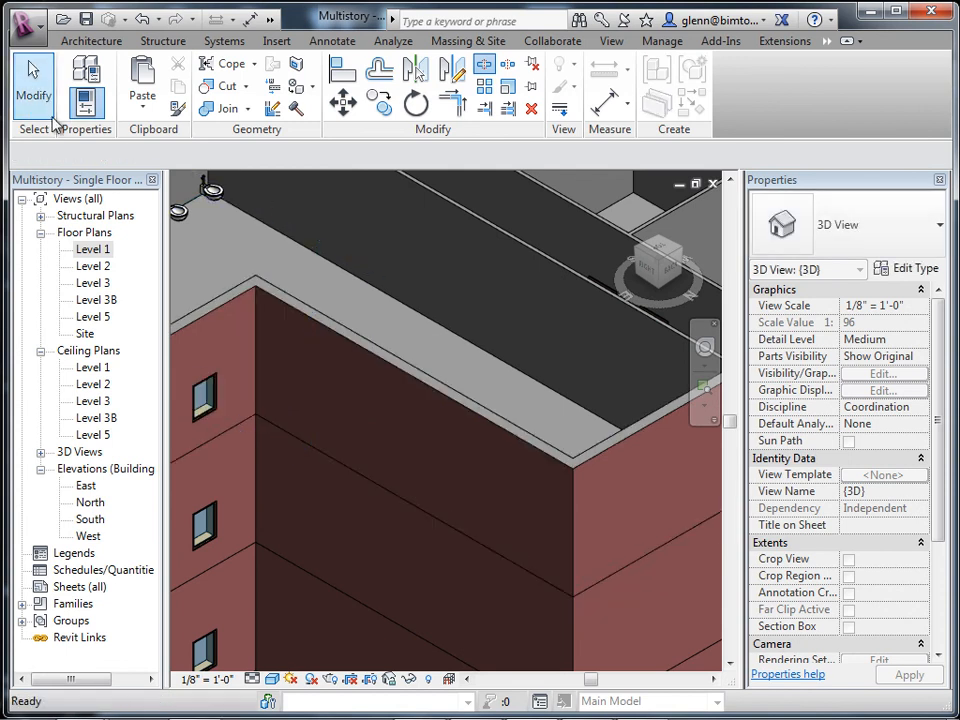
scroll(225, 350, "down", 3)
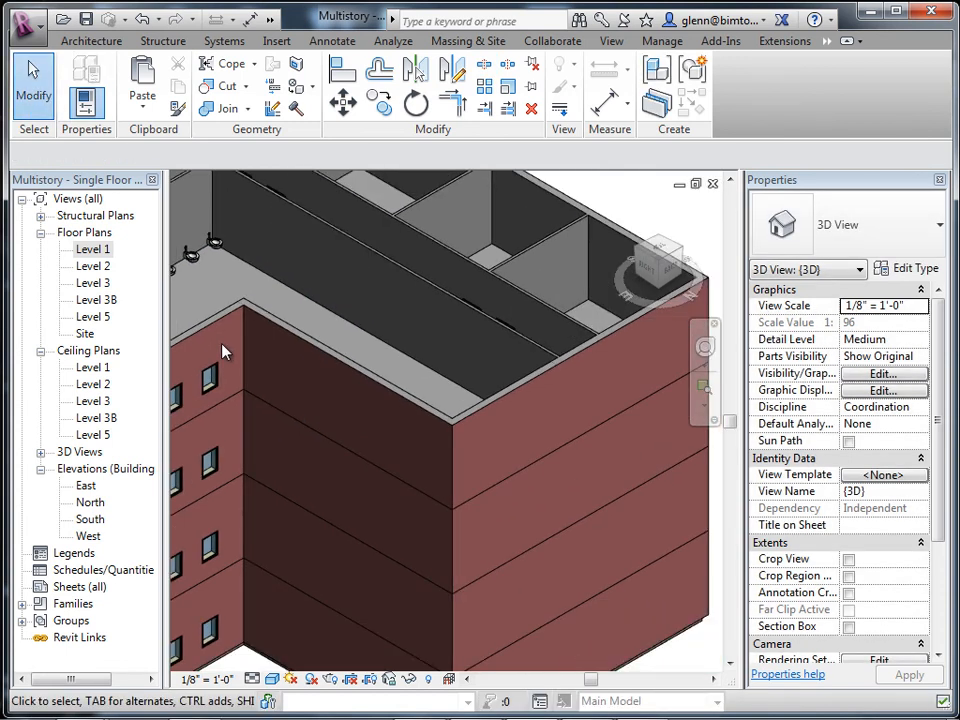
Change the two top-storey wall segments meeting at the outer corner to the Storefront curtain wall type
left_click(354, 377)
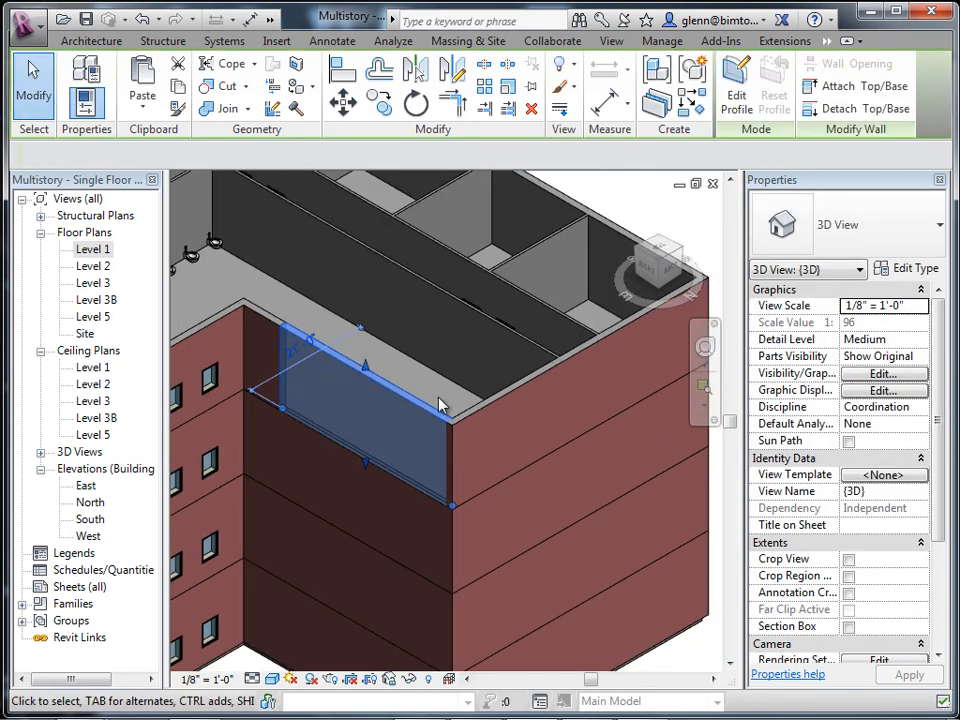
left_click(489, 408, "ctrl")
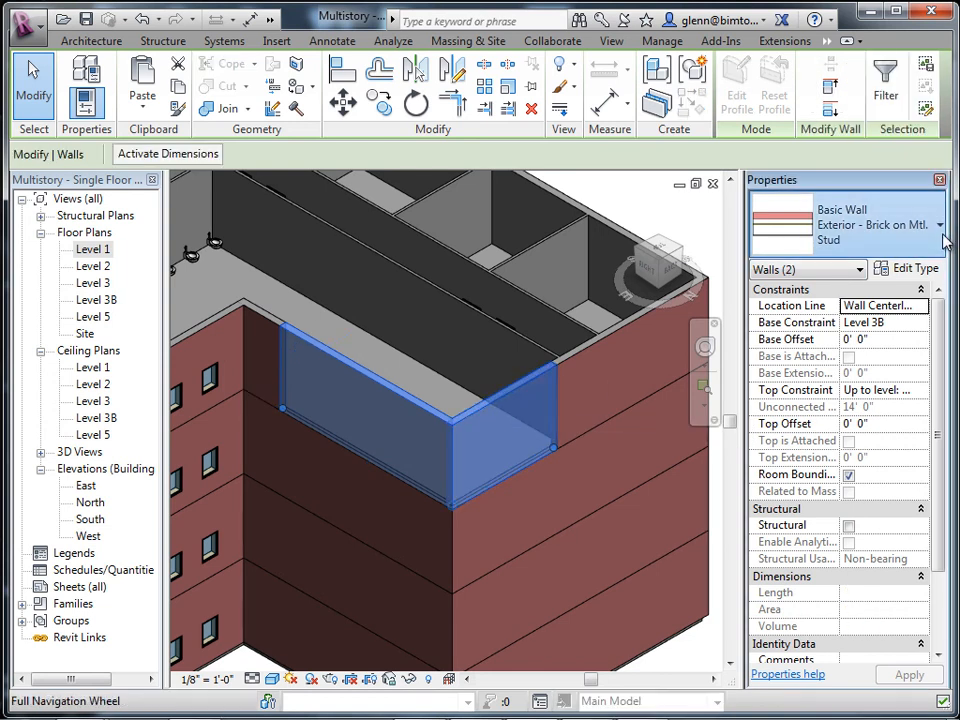
left_click(939, 225)
left_click_drag(947, 318, 950, 437)
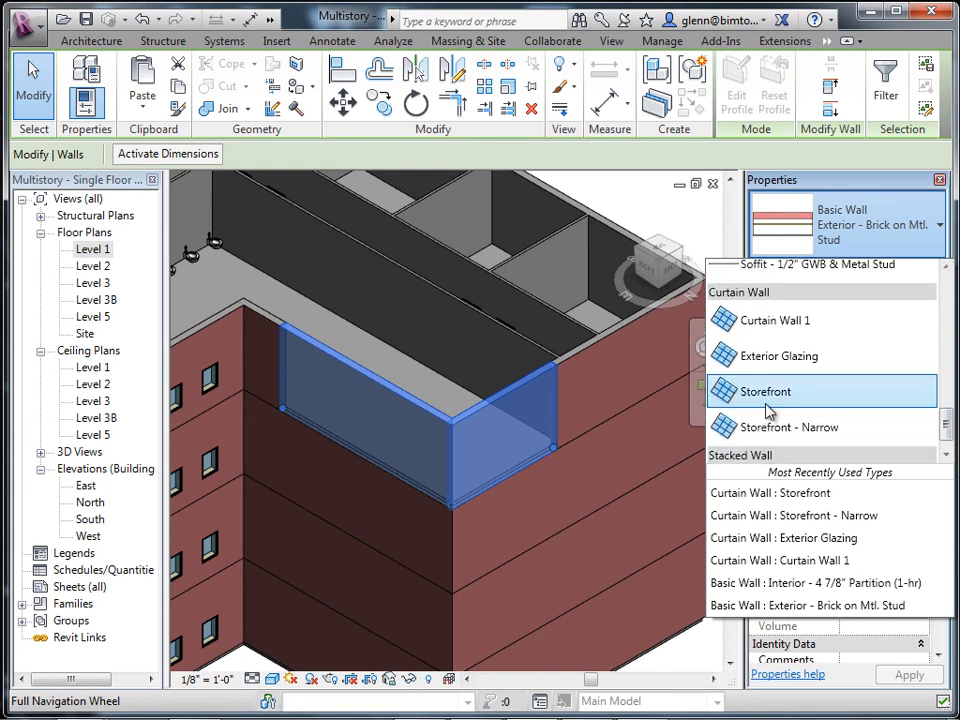
left_click(765, 405)
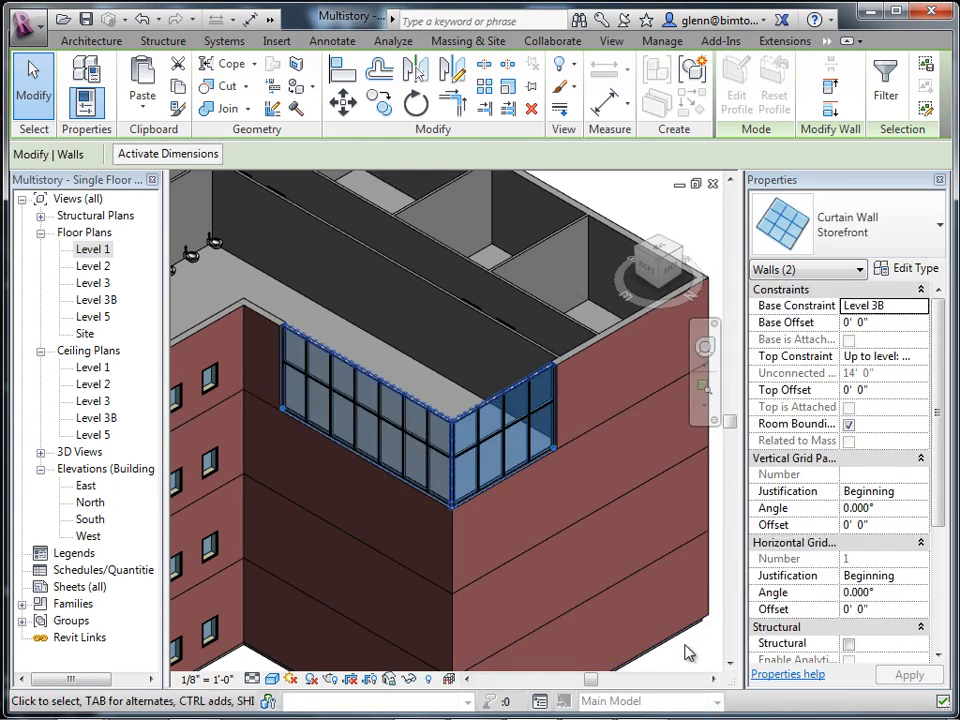
key("Escape")
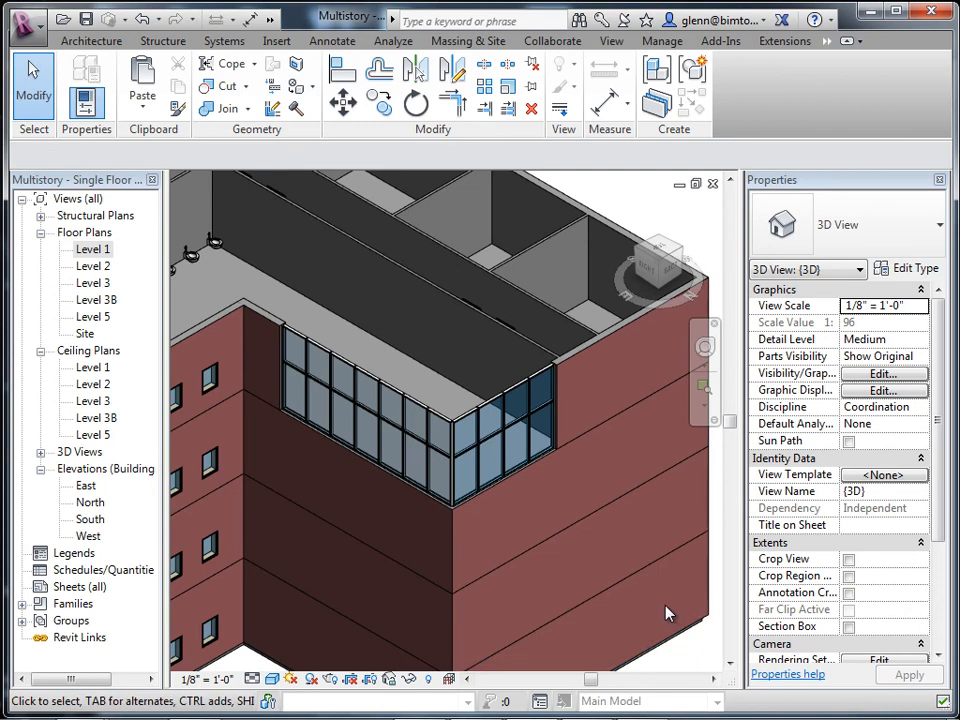
Delete the three brick end walls on the storeys below the new corner storefront
scroll(666, 613, "down", 1)
left_click(712, 679)
left_click(712, 679)
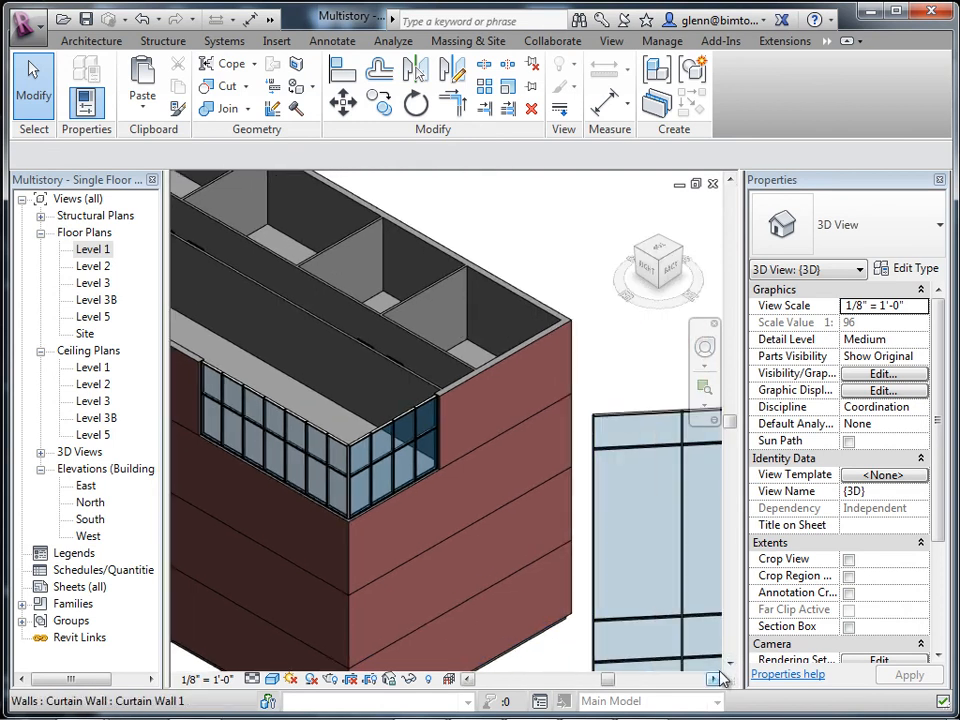
left_click(712, 679)
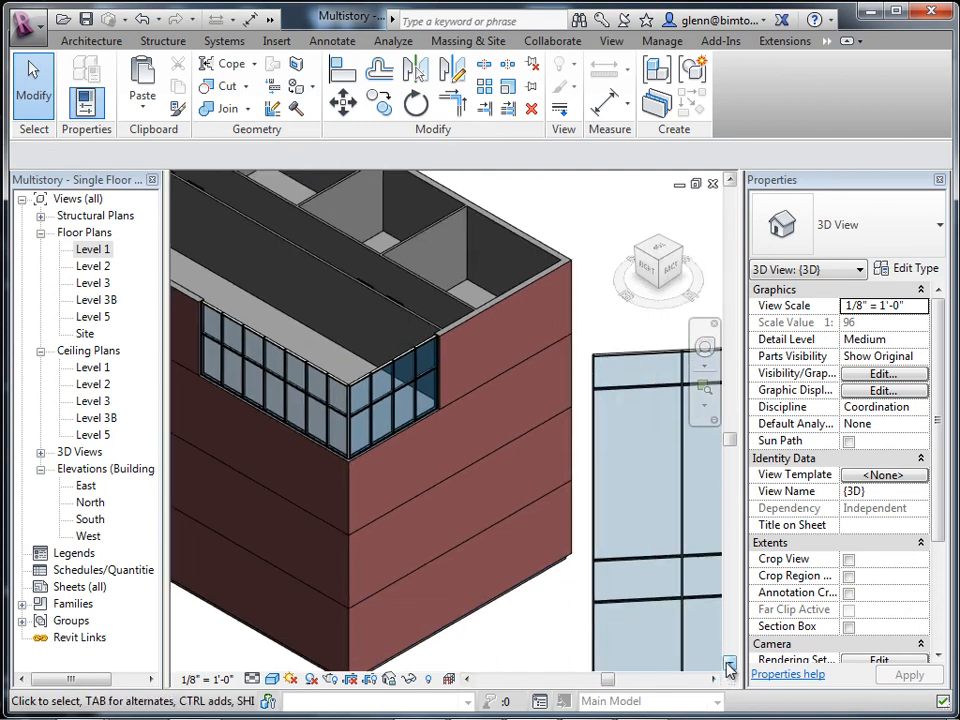
left_click(400, 449)
key("Delete")
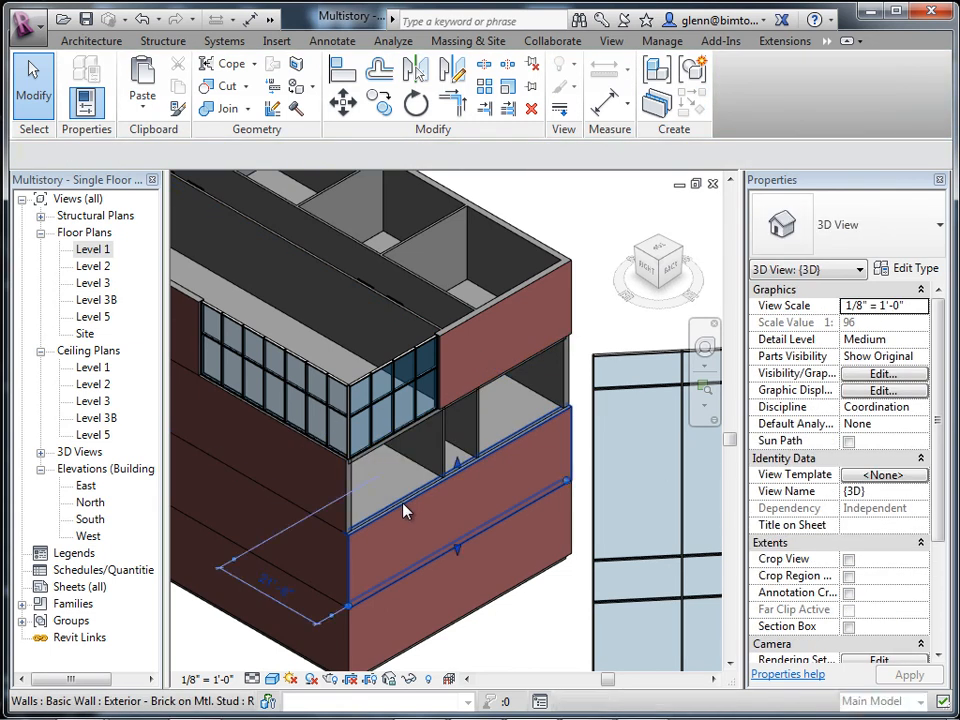
left_click(404, 510)
key("Delete")
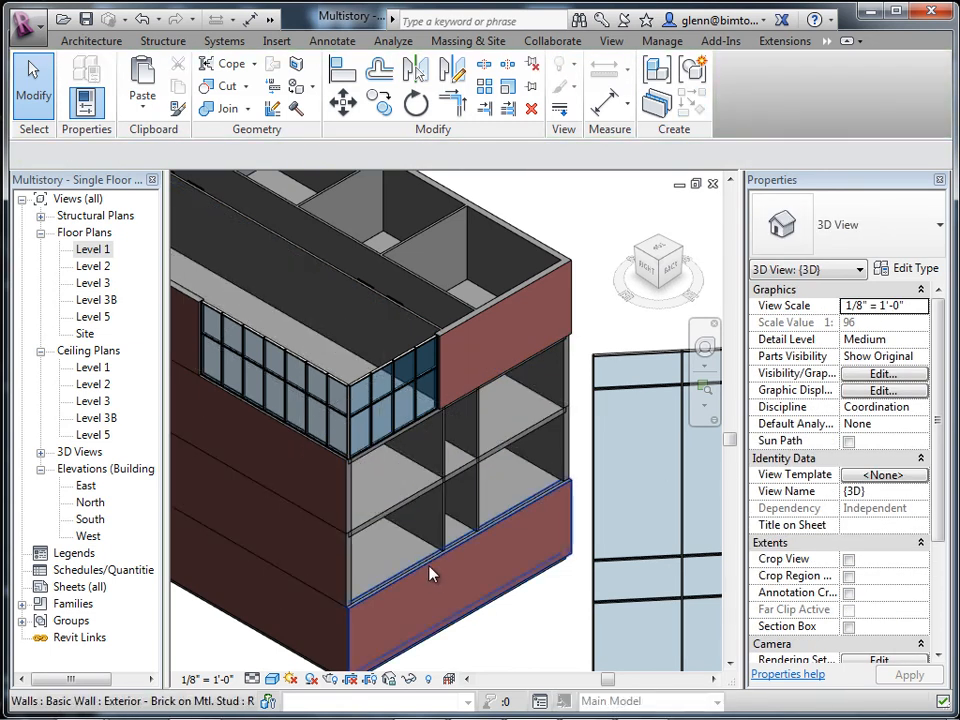
left_click(431, 574)
key("Delete")
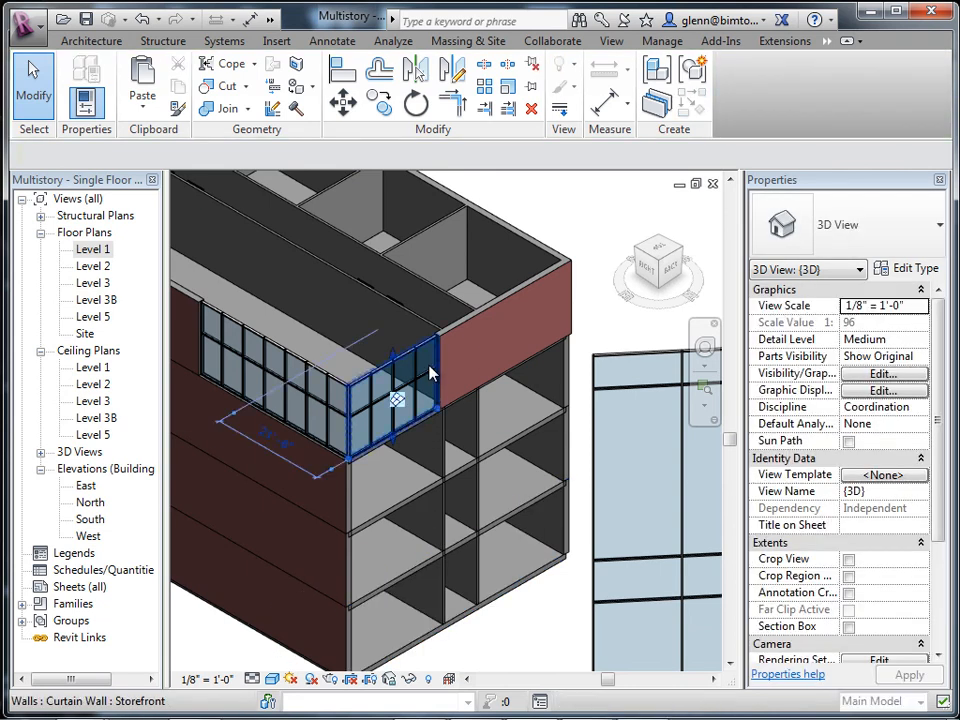
Copy the top storey's storefront and brick end wall segments and paste them aligned to Level 1, Level 2 and Level 3
left_click(431, 374)
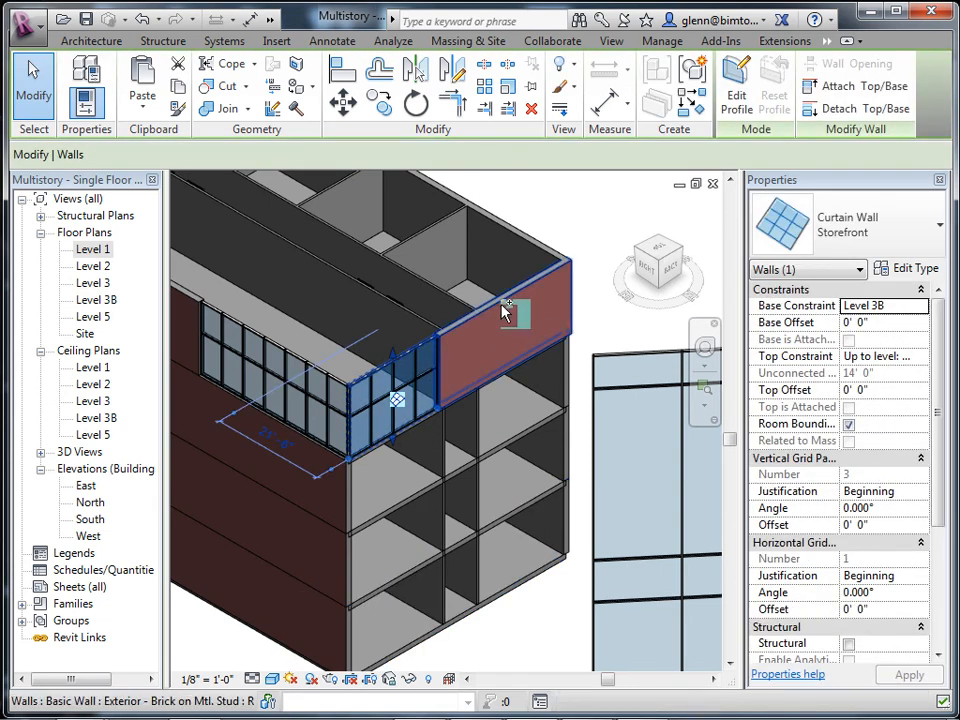
left_click(503, 314, "ctrl")
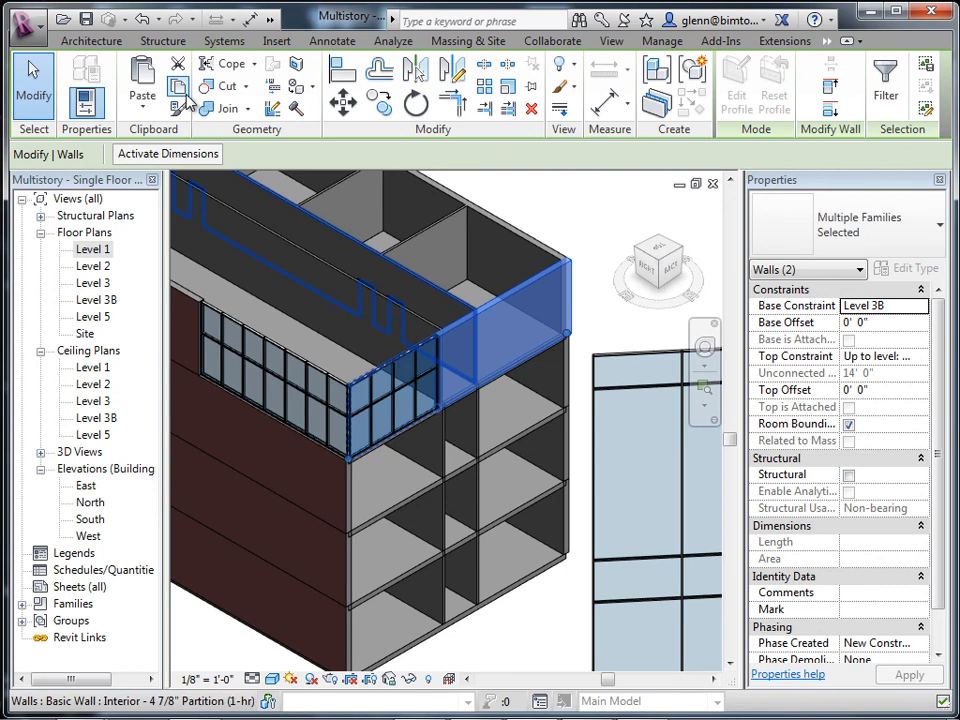
left_click(143, 100)
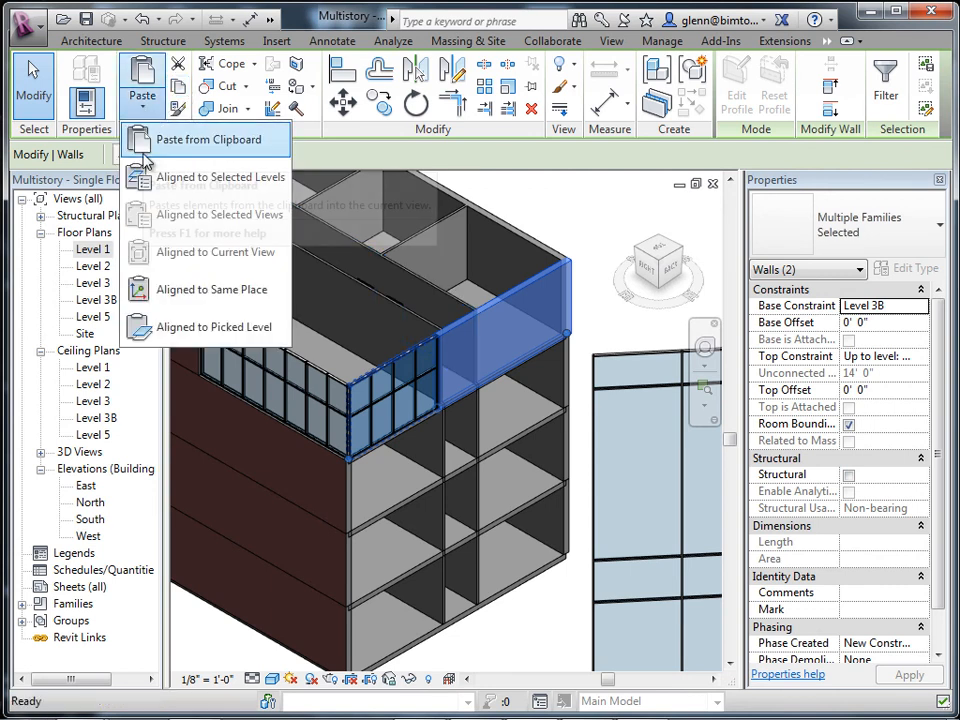
left_click(155, 180)
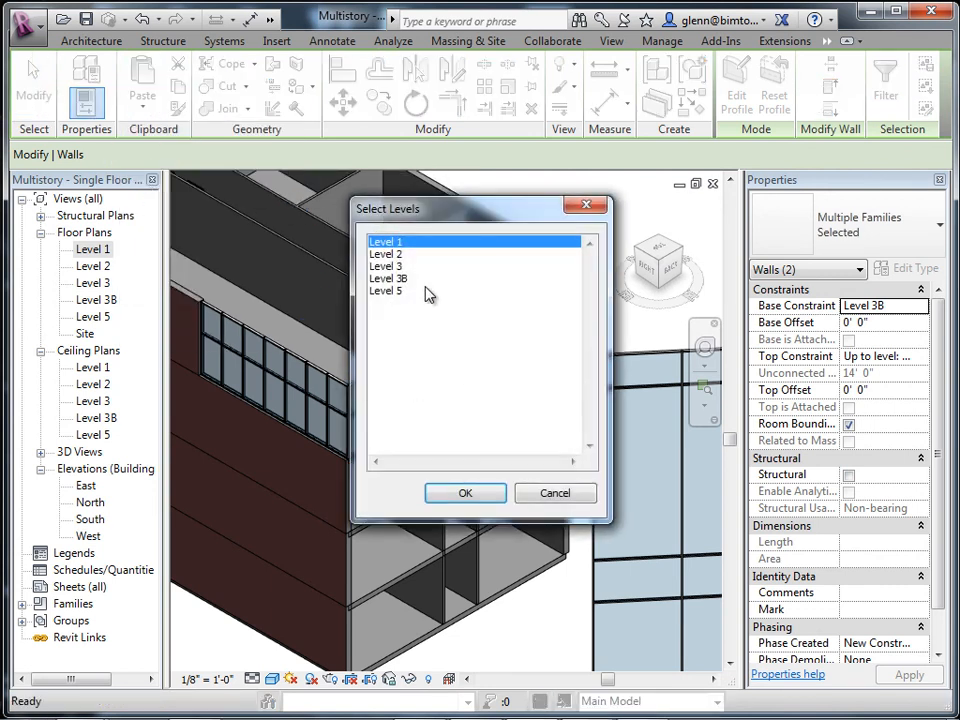
left_click(388, 267, "shift")
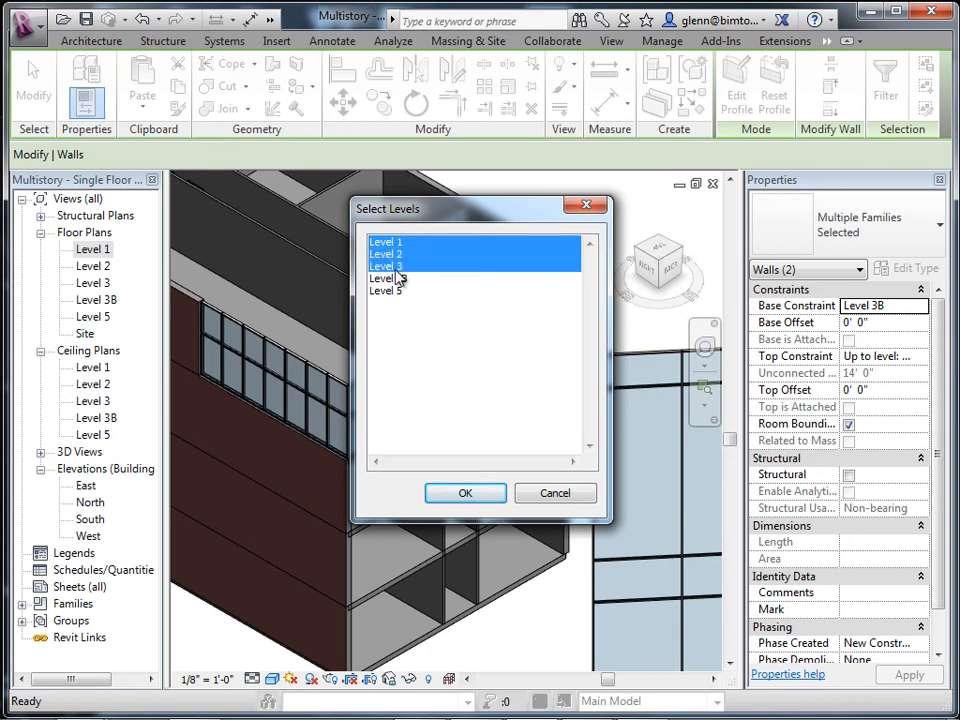
left_click(466, 491)
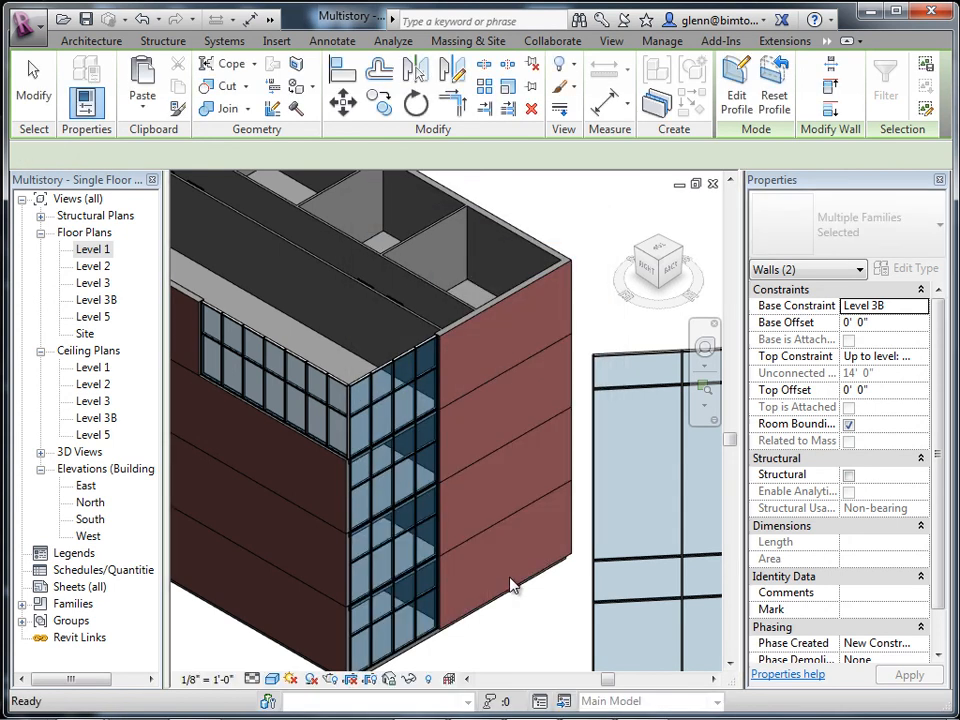
left_click(518, 655)
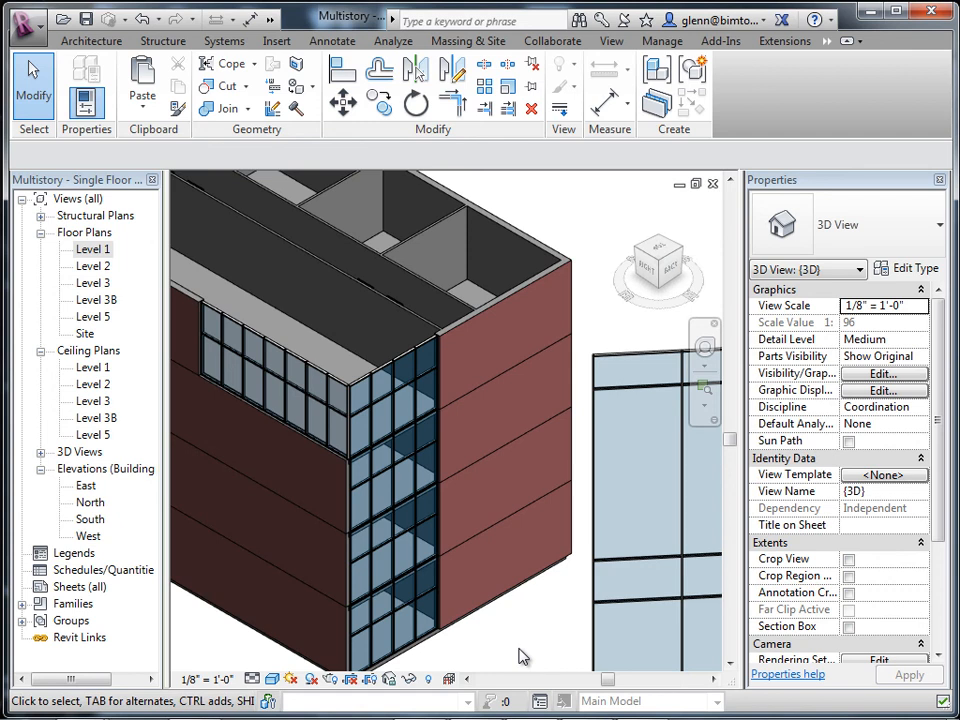
scroll(440, 625, "down", 4)
middle_click_drag(450, 621, 534, 510)
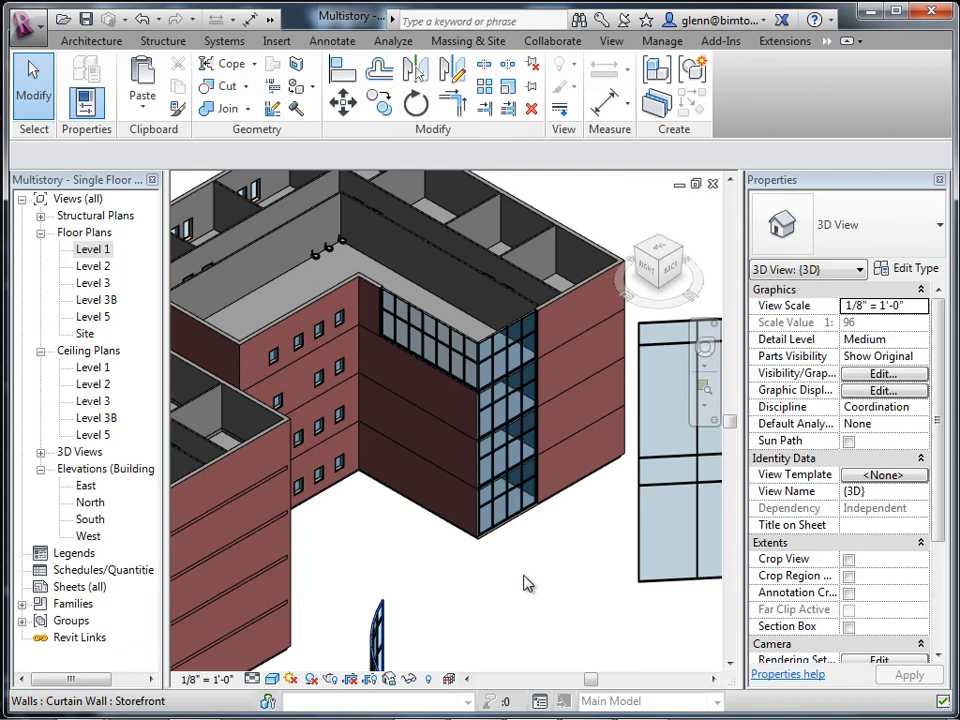
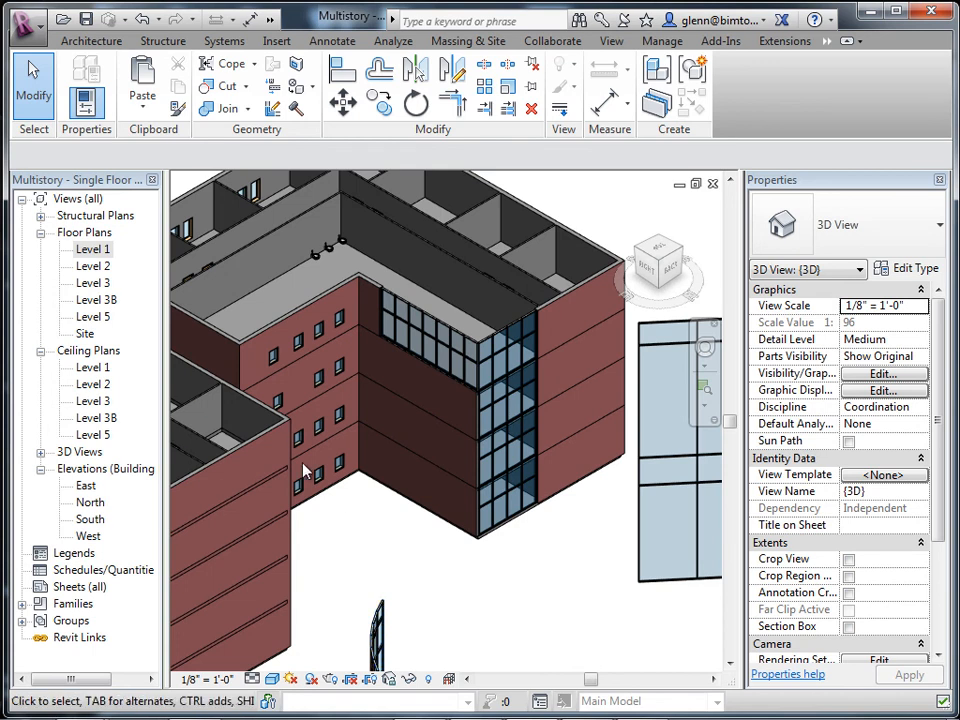
Switch to the recently opened 5A Stop.rvt project and open its First Floor plan view
left_click(42, 37)
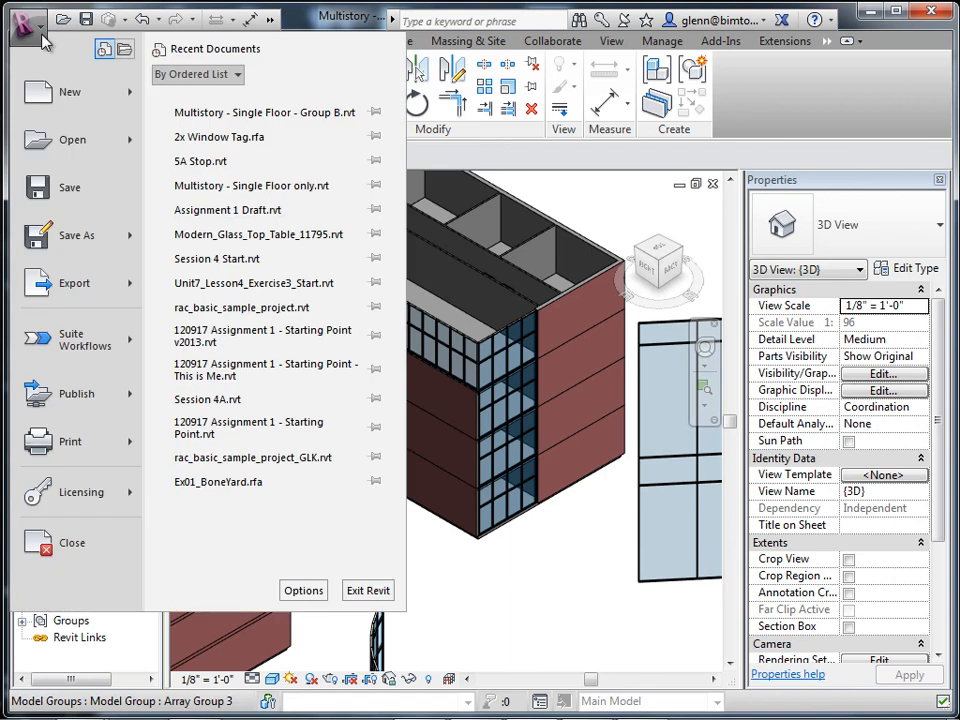
left_click(203, 163)
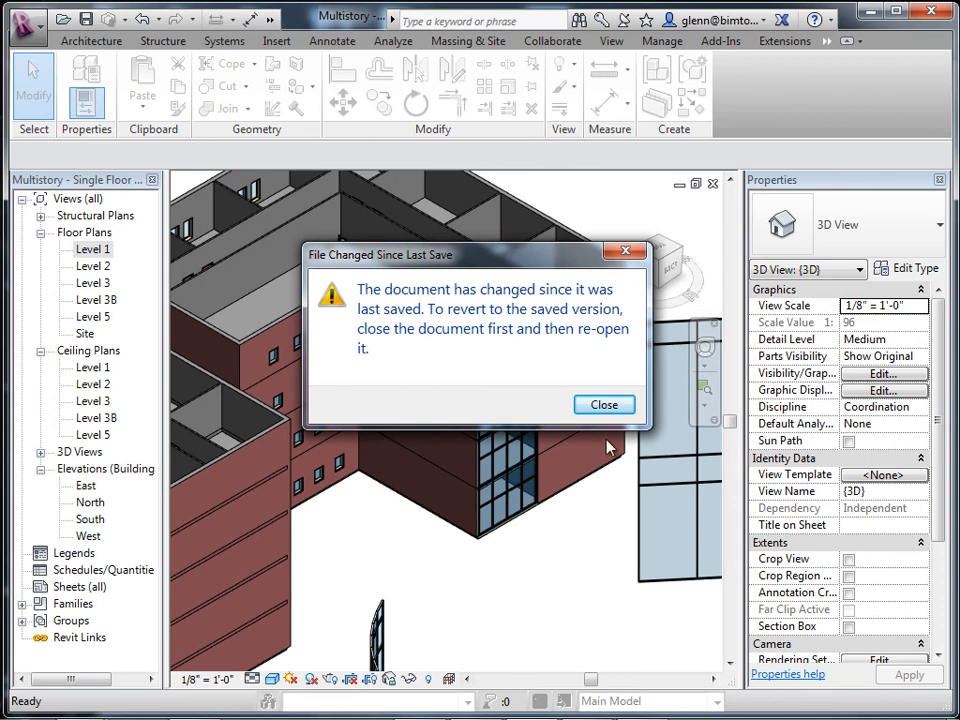
left_click(606, 406)
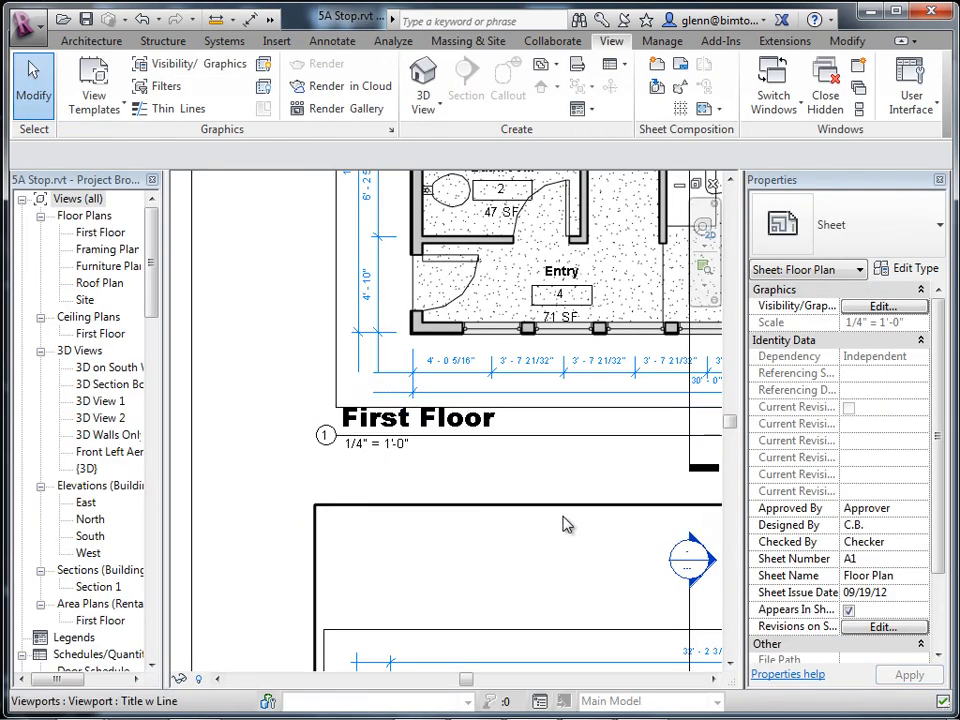
scroll(563, 516, "down", 2)
middle_click_drag(572, 527, 374, 651)
scroll(416, 583, "up", 3)
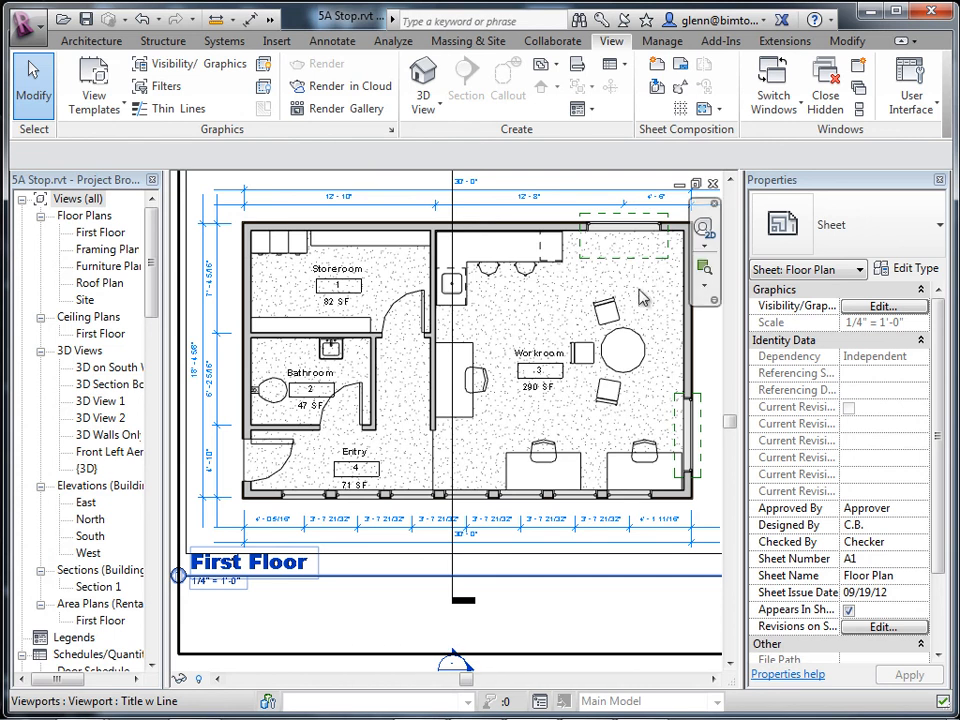
scroll(556, 352, "up", 2)
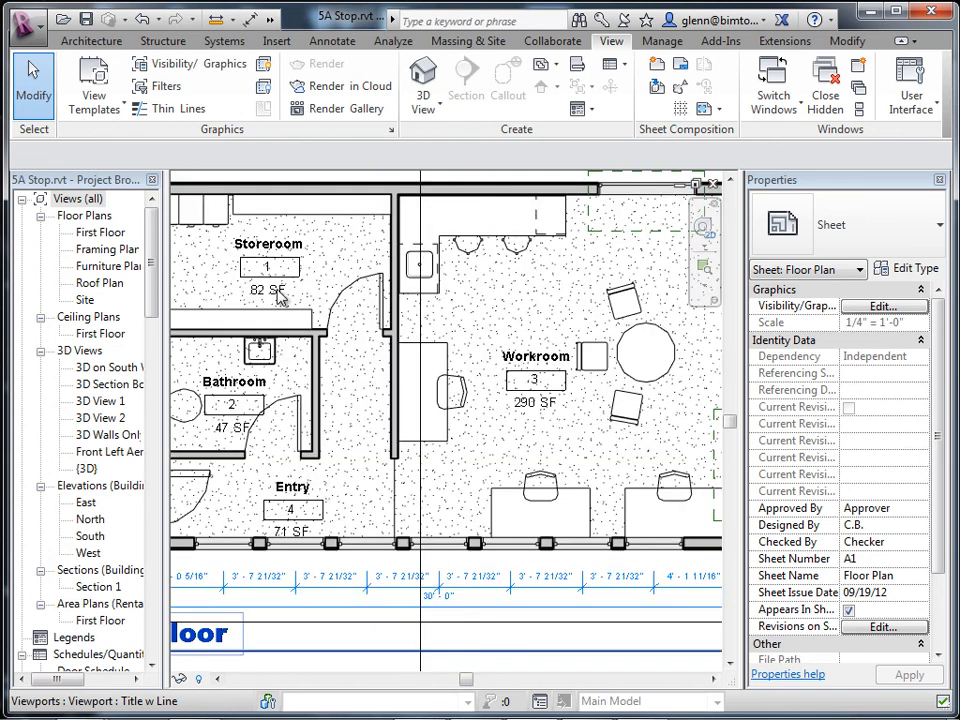
double_click(110, 233)
scroll(504, 439, "up", 4)
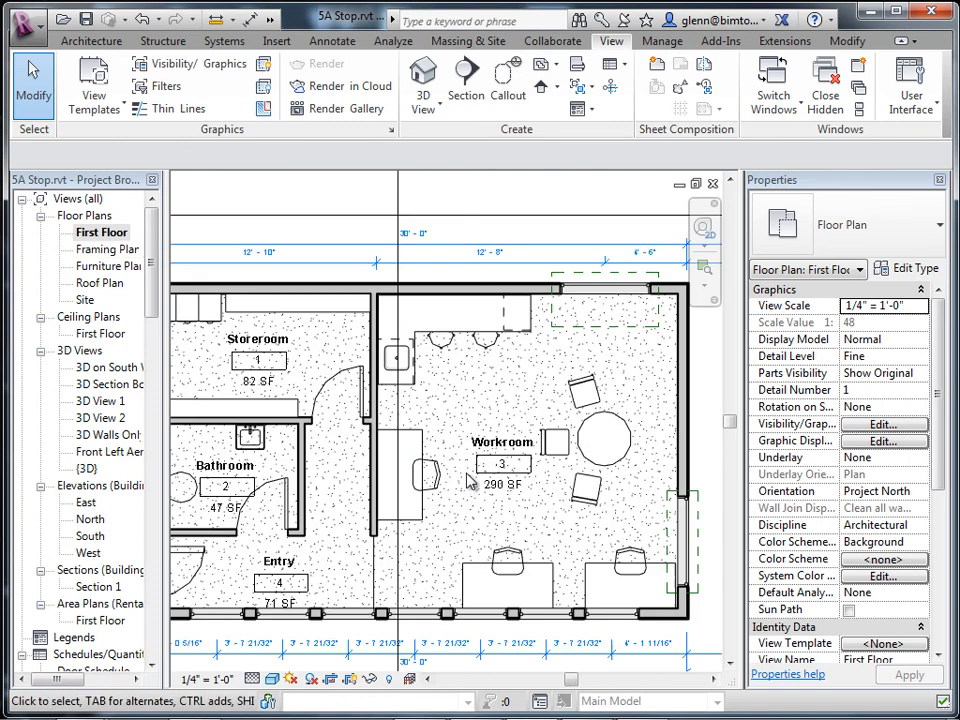
Delete the Storeroom and Bathroom rooms from the first floor plan
left_click(286, 381)
left_click(268, 362)
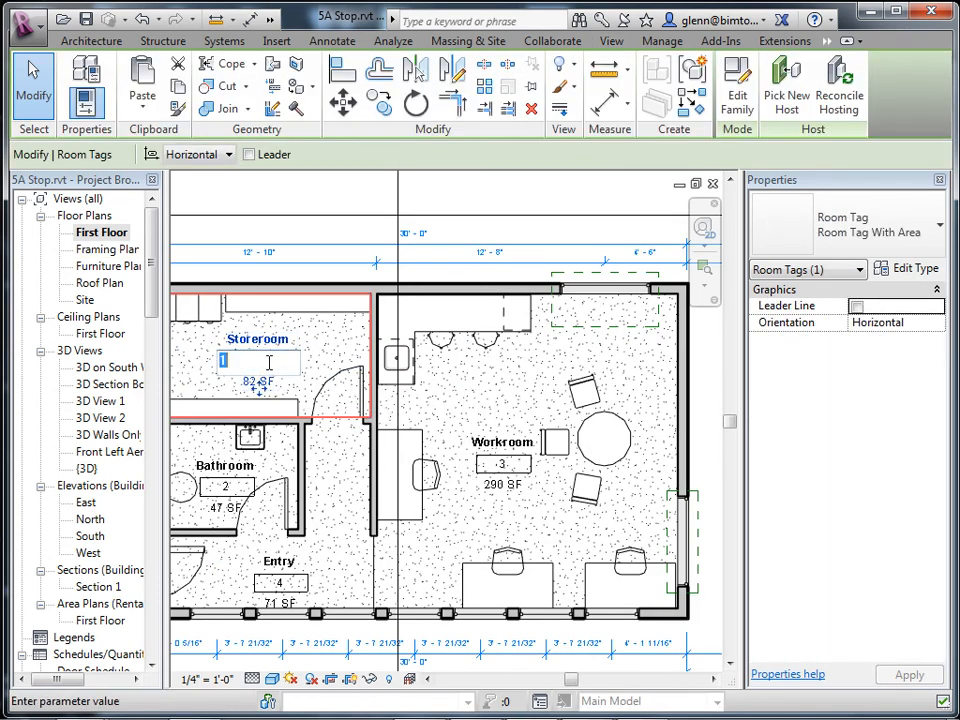
left_click(297, 334)
left_click(296, 328)
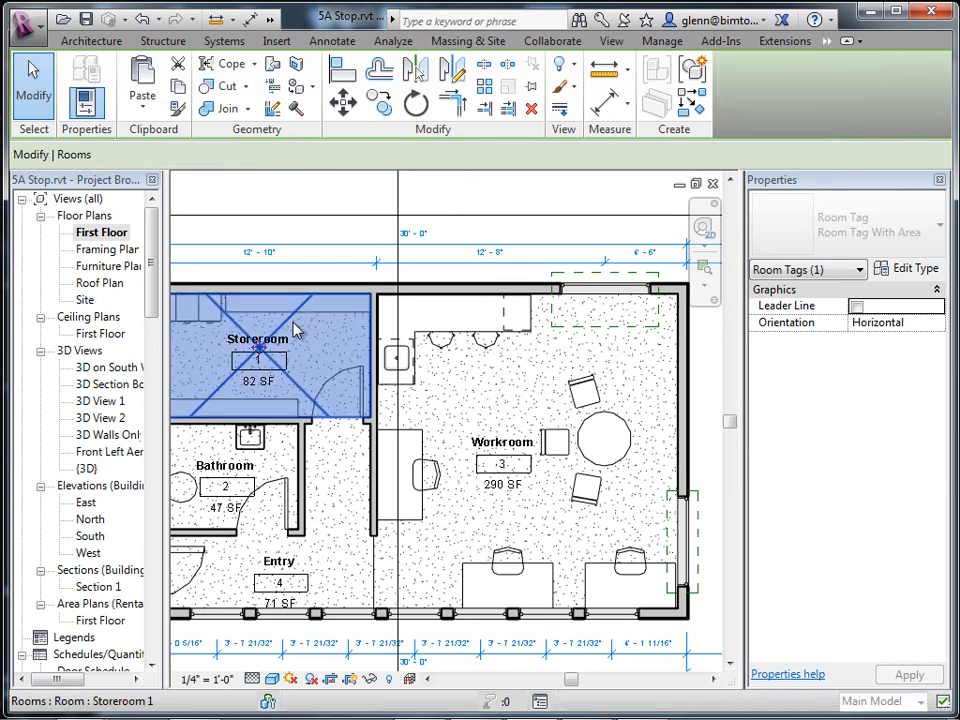
key("Delete")
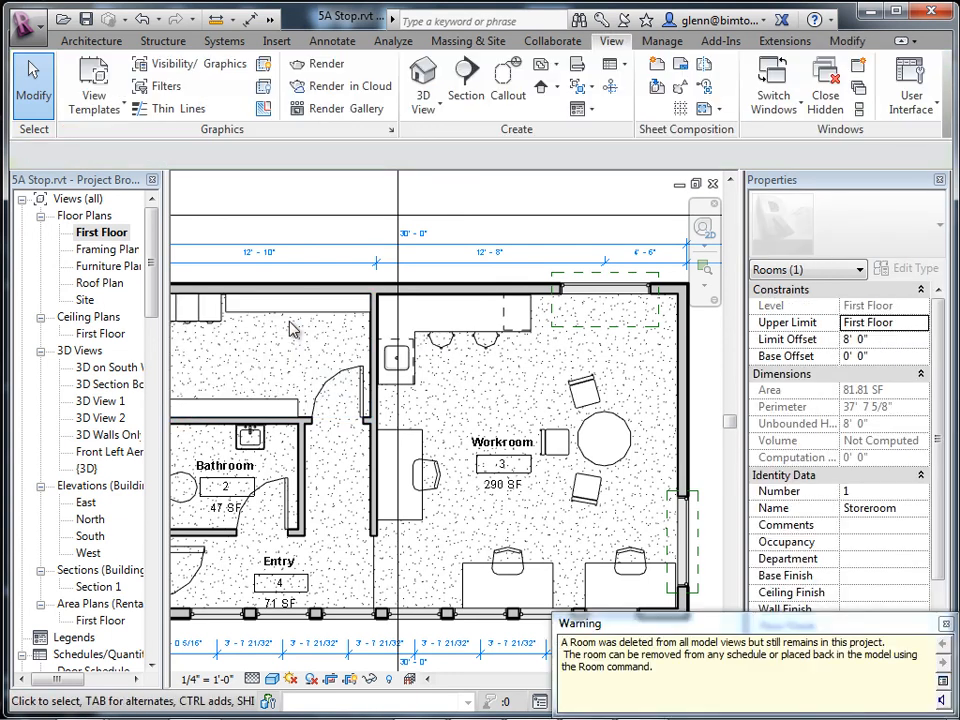
left_click(232, 467)
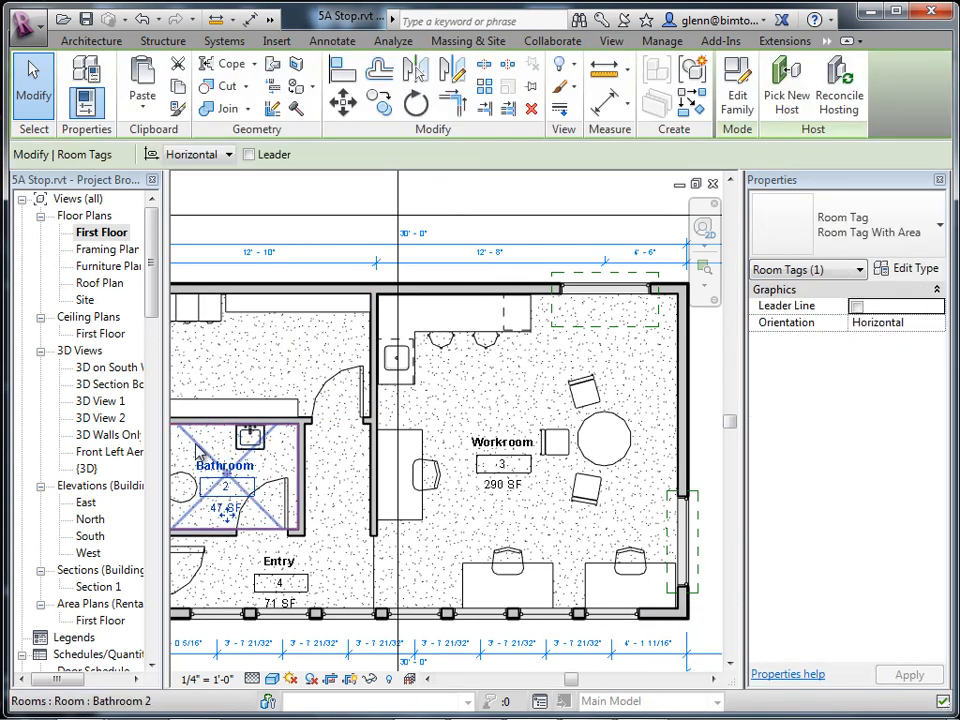
left_click(222, 482)
key("Delete")
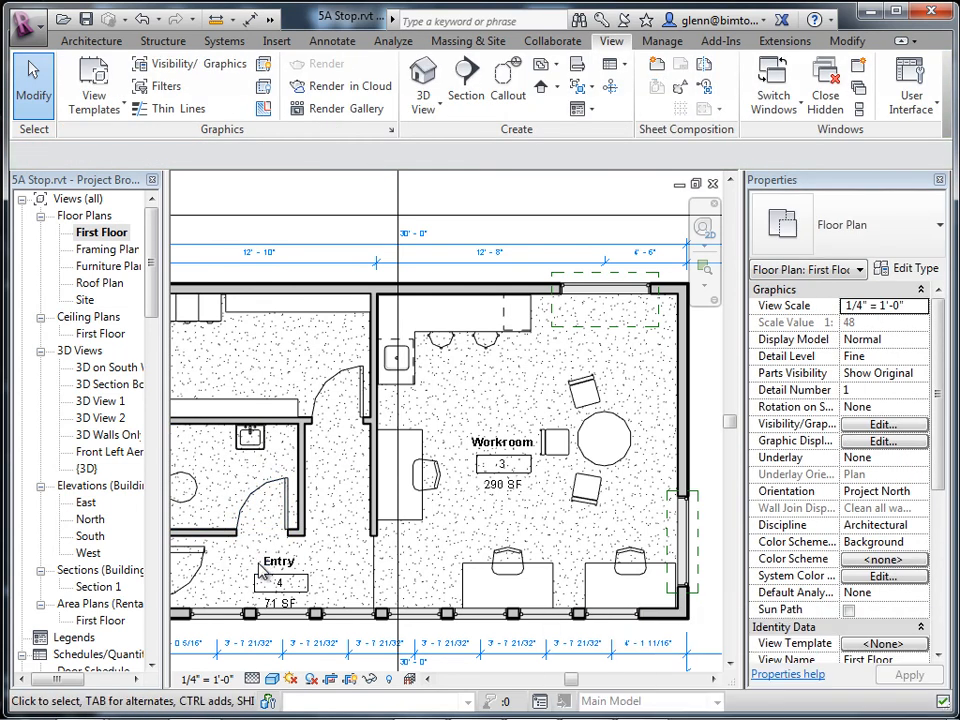
Delete the room separation line between Entry and Workroom, along with both of those rooms
left_click(373, 581)
key("Delete")
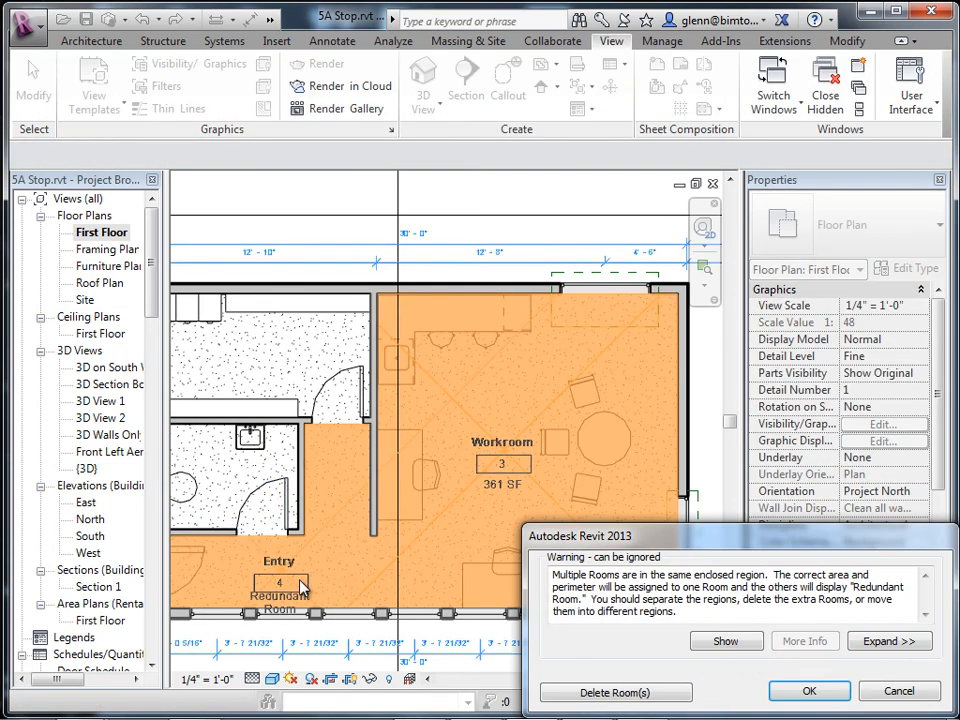
left_click(614, 692)
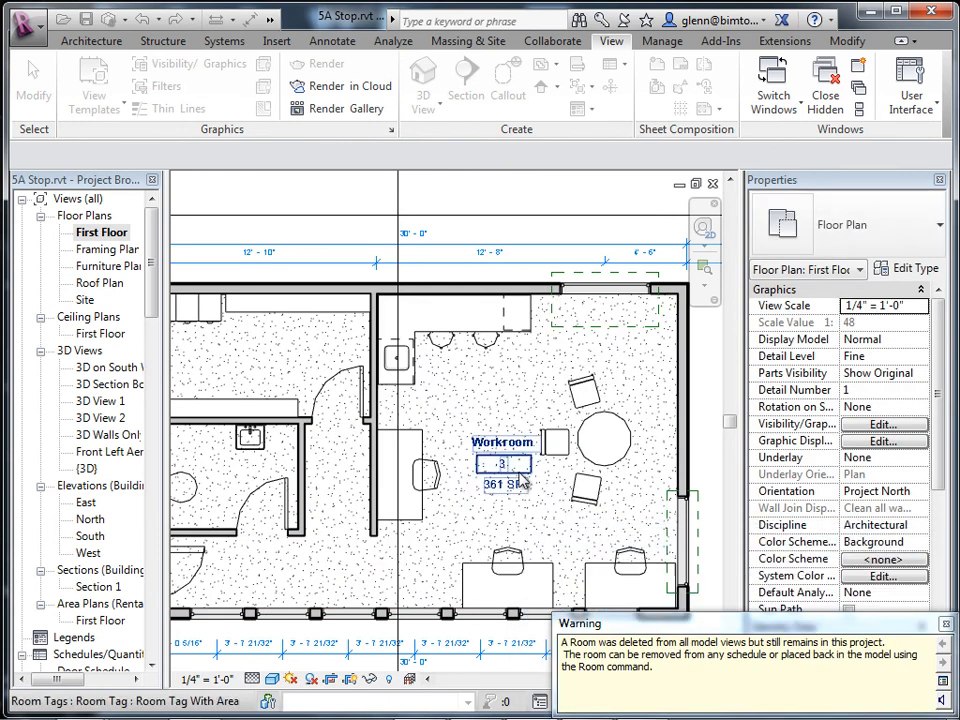
left_click(491, 455)
key("Delete")
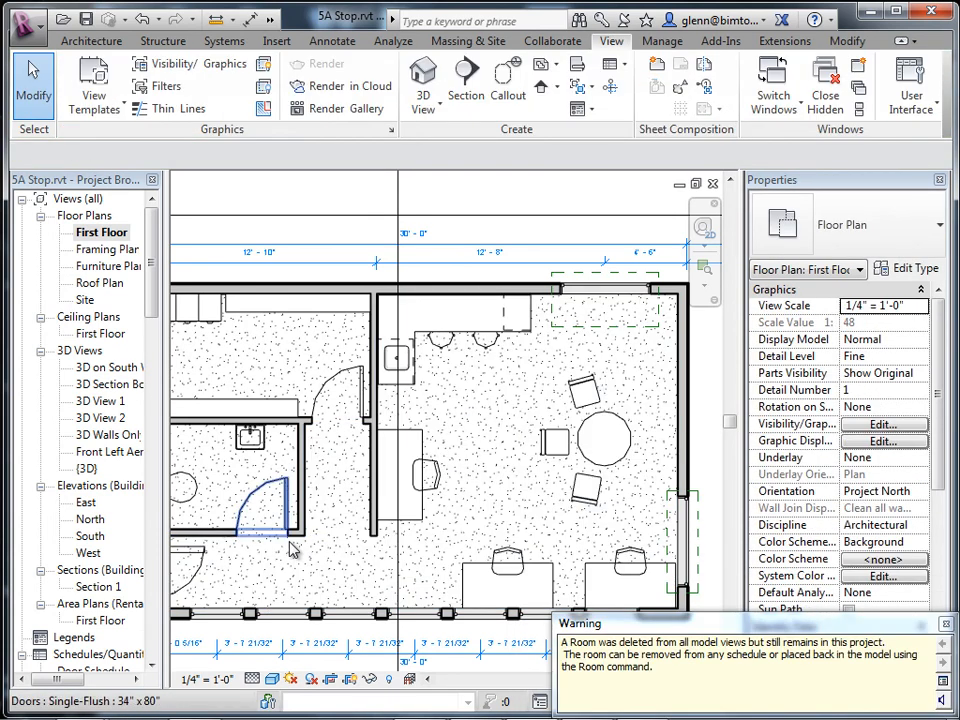
Place a tagged room in the enclosed storage space above the bathroom, without saving the project when reminded
scroll(294, 546, "down", 2)
scroll(296, 547, "up", 1)
middle_click_drag(309, 555, 385, 524)
scroll(369, 521, "up", 1)
scroll(369, 521, "down", 1)
scroll(369, 521, "up", 1)
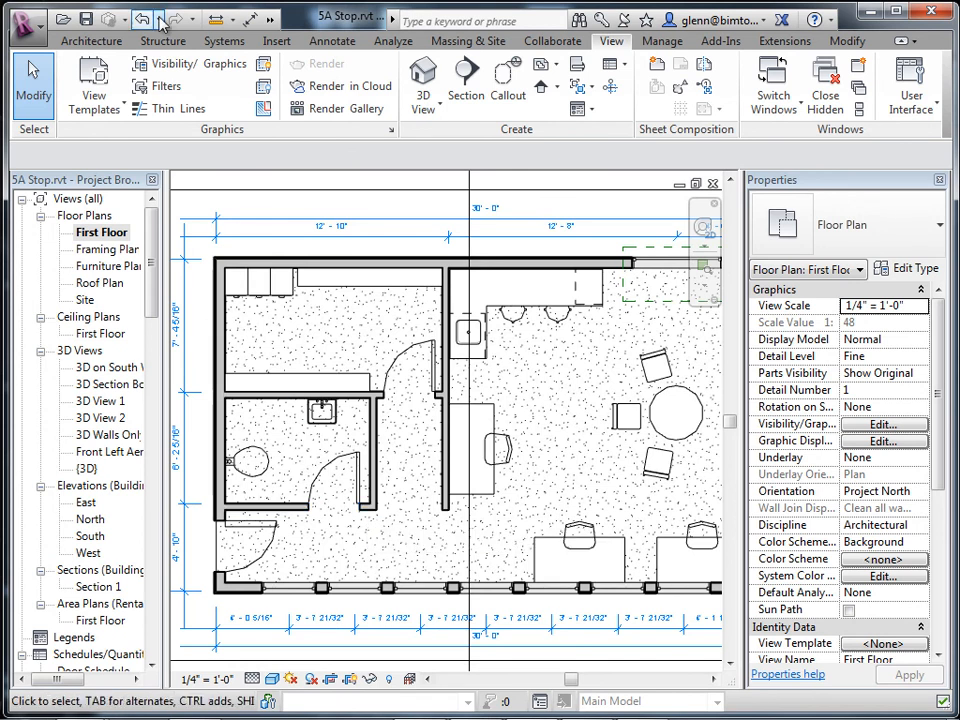
left_click(93, 41)
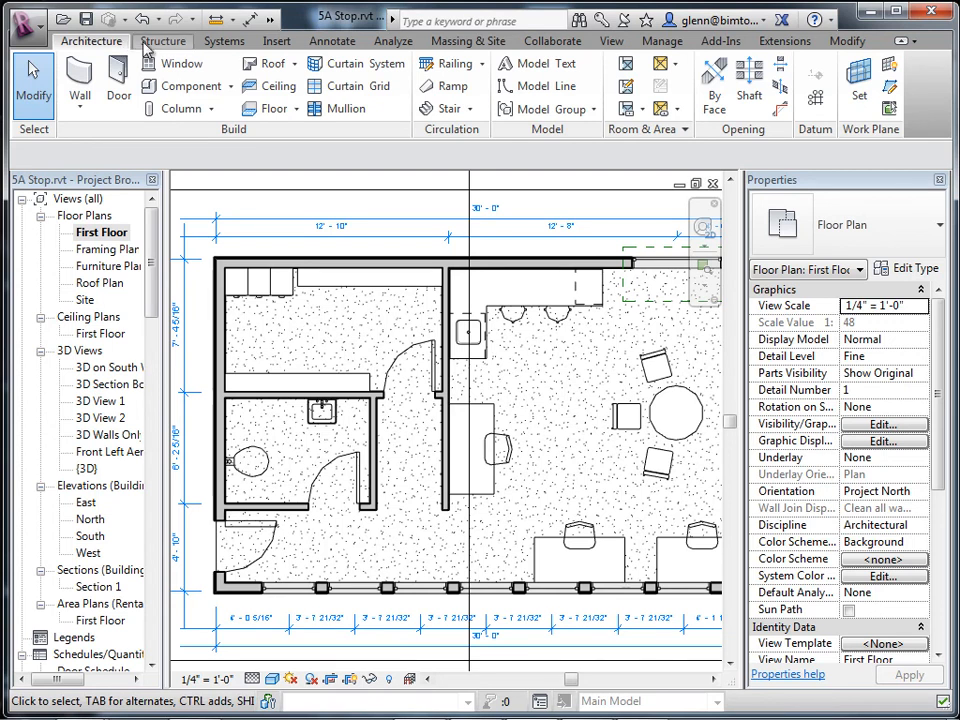
left_click(625, 65)
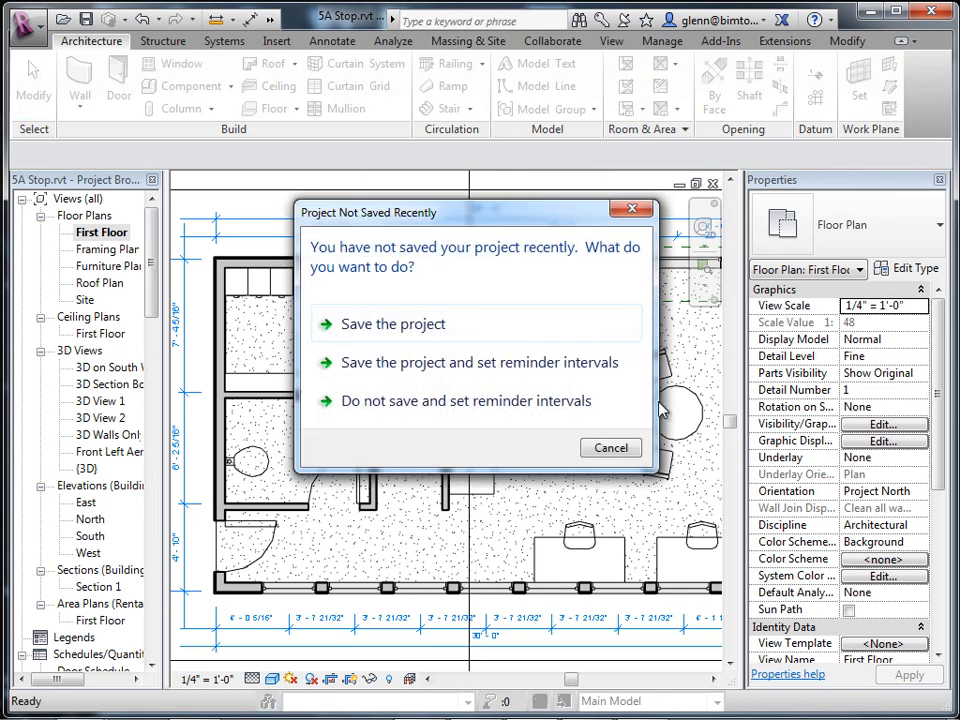
left_click(606, 443)
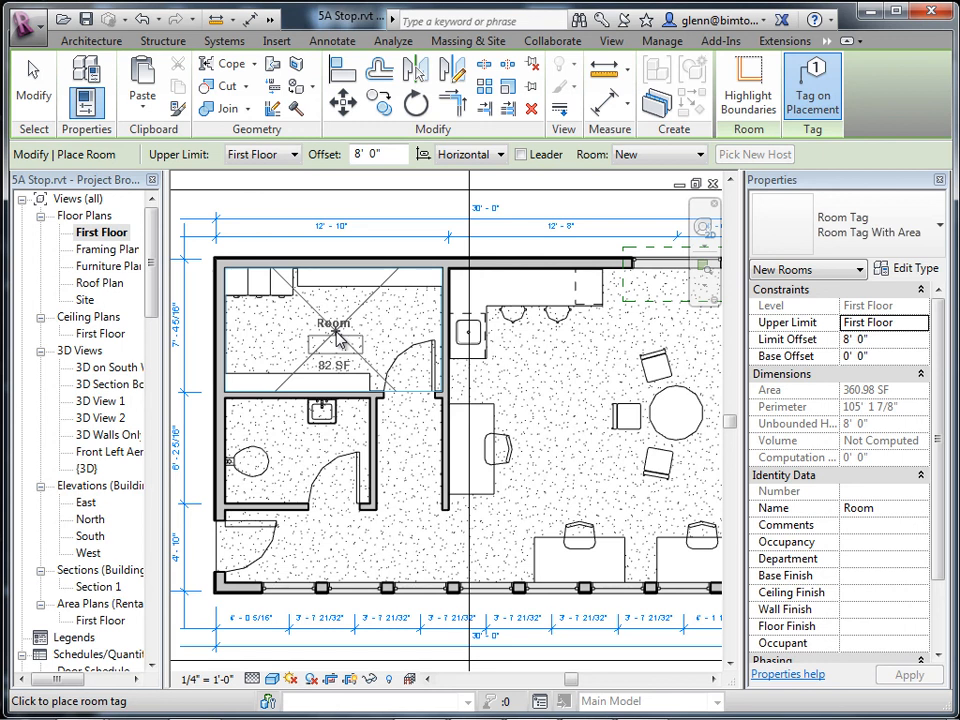
left_click(336, 339)
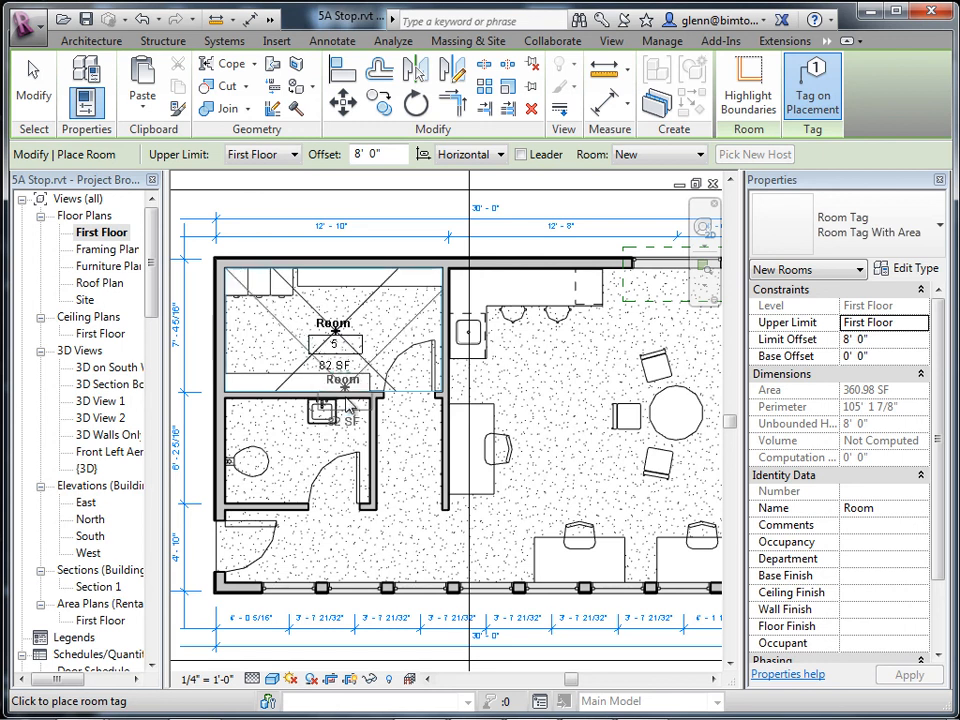
left_click(33, 82)
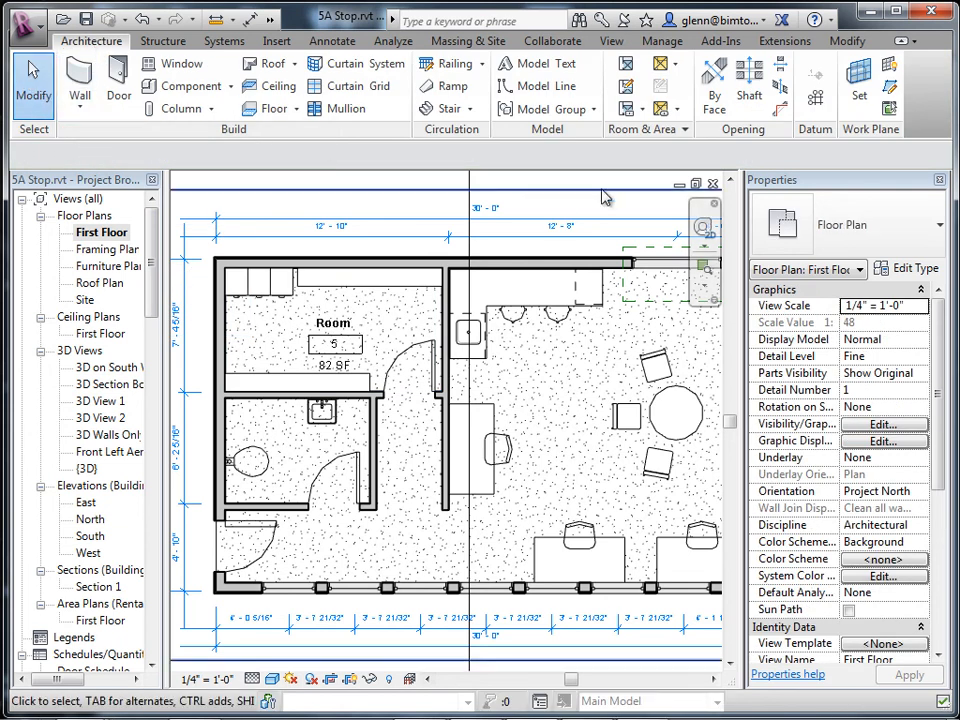
Place tagged rooms in the bathroom and in the large open space that combines the entry and work area
left_click(627, 68)
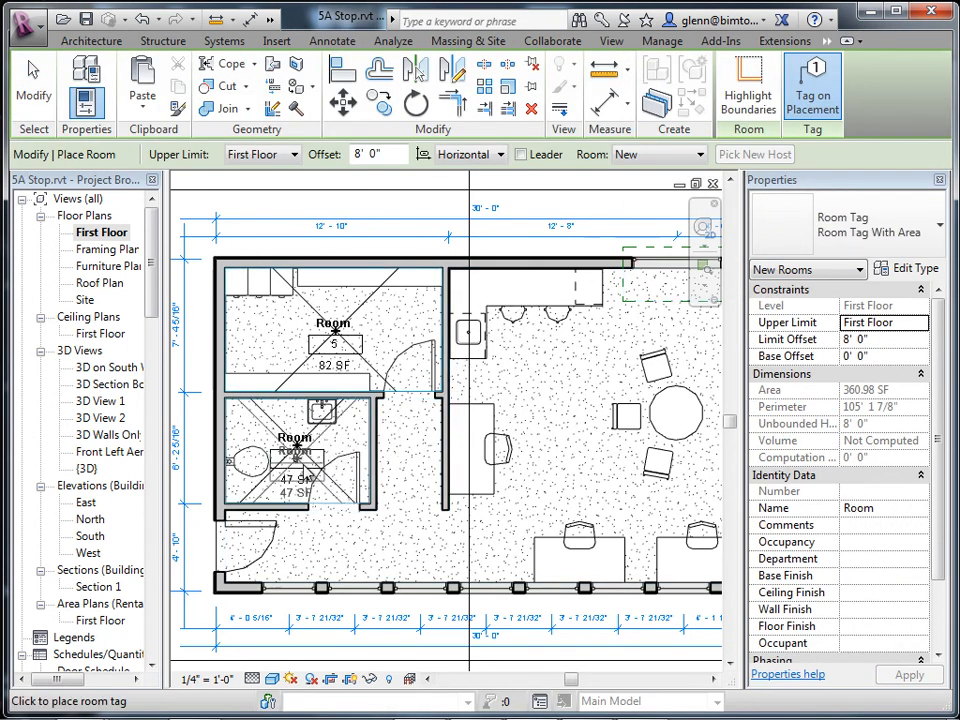
middle_click_drag(436, 535, 410, 498)
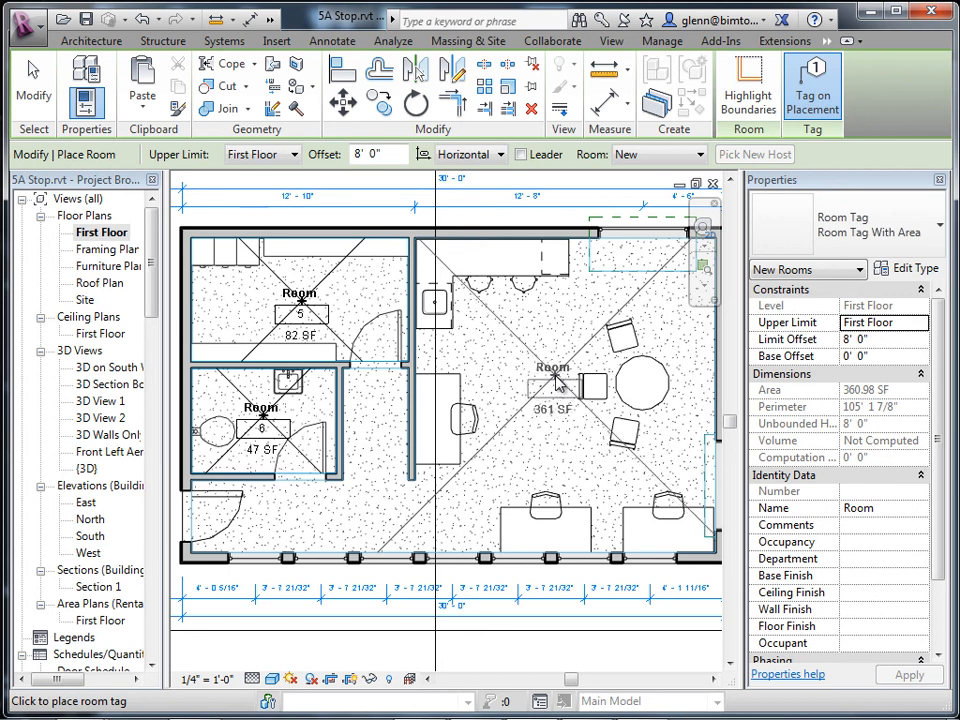
left_click(537, 398)
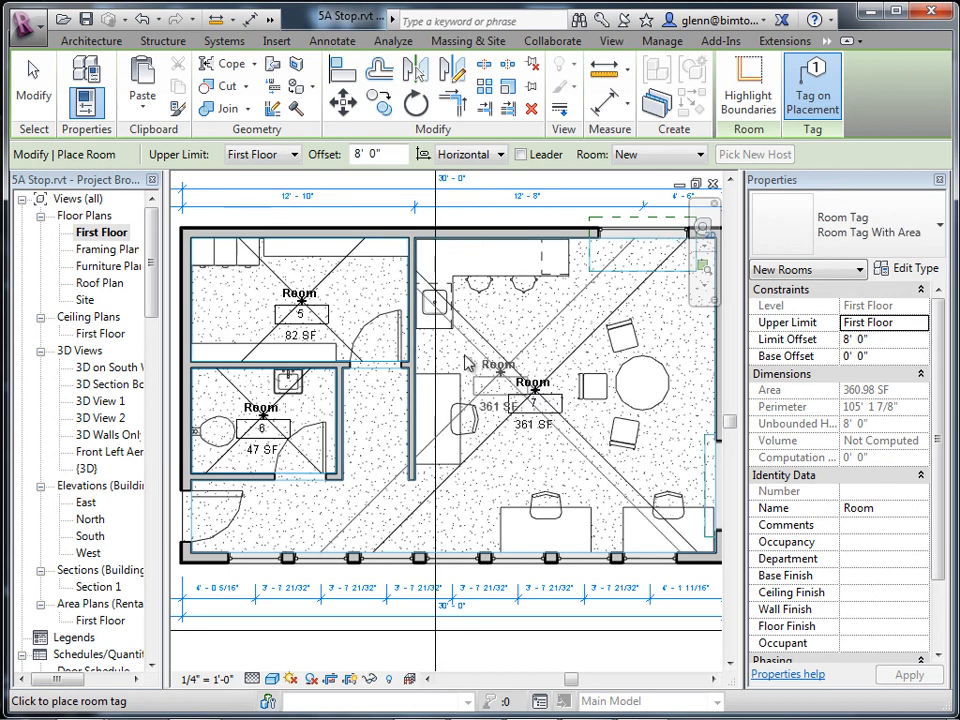
left_click(36, 92)
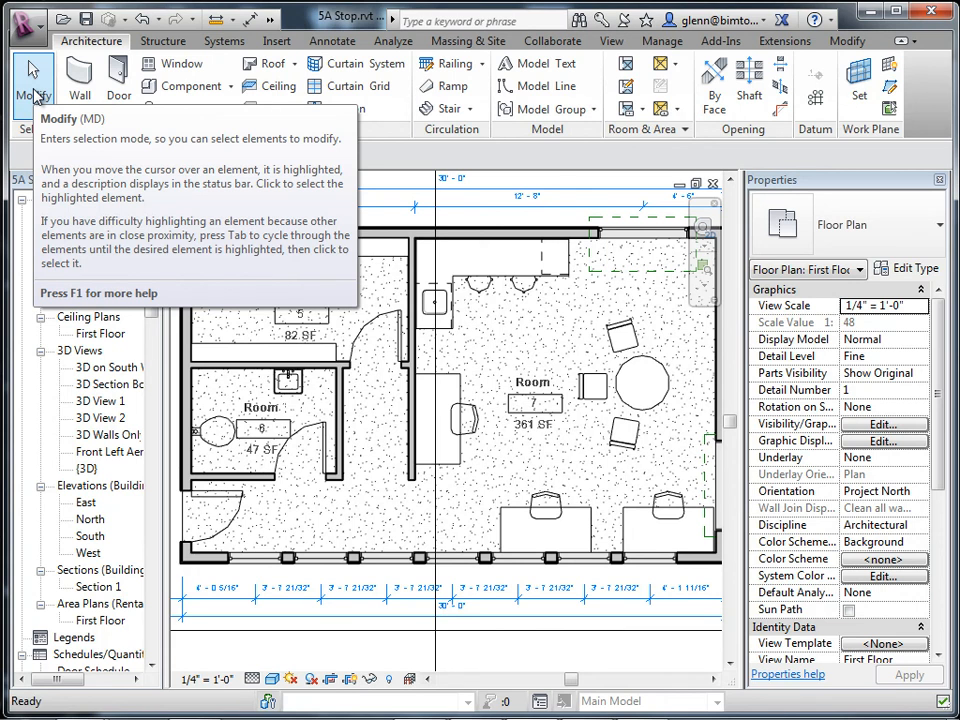
Draw a room separation line about 4'-0" long from the free end of the interior partition to the exterior window wall
mouse_move(301, 700)
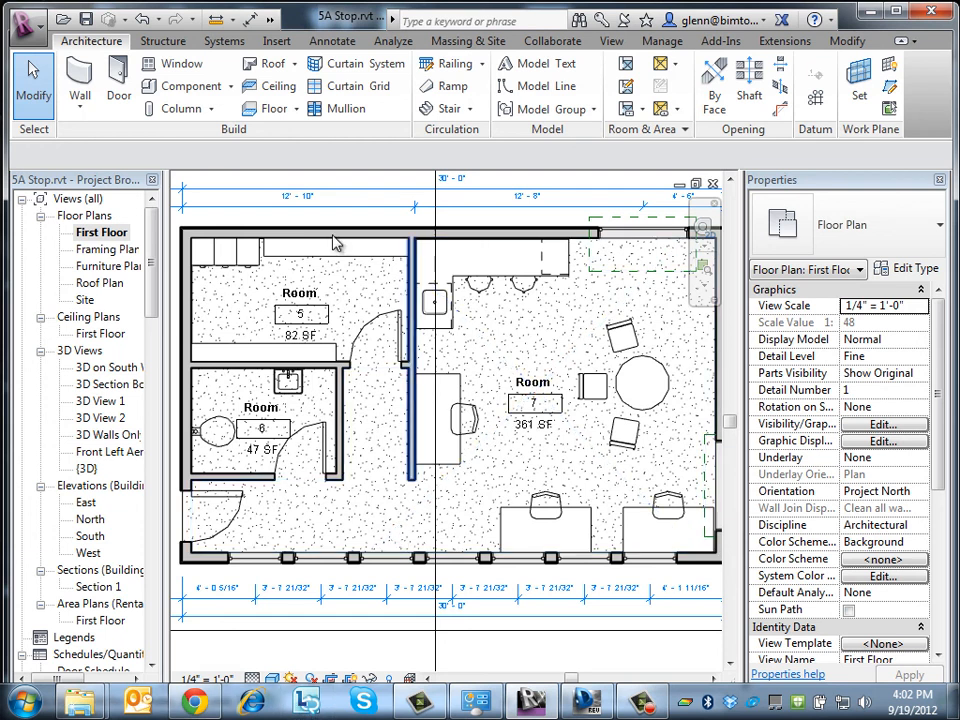
left_click(624, 87)
left_click(90, 40)
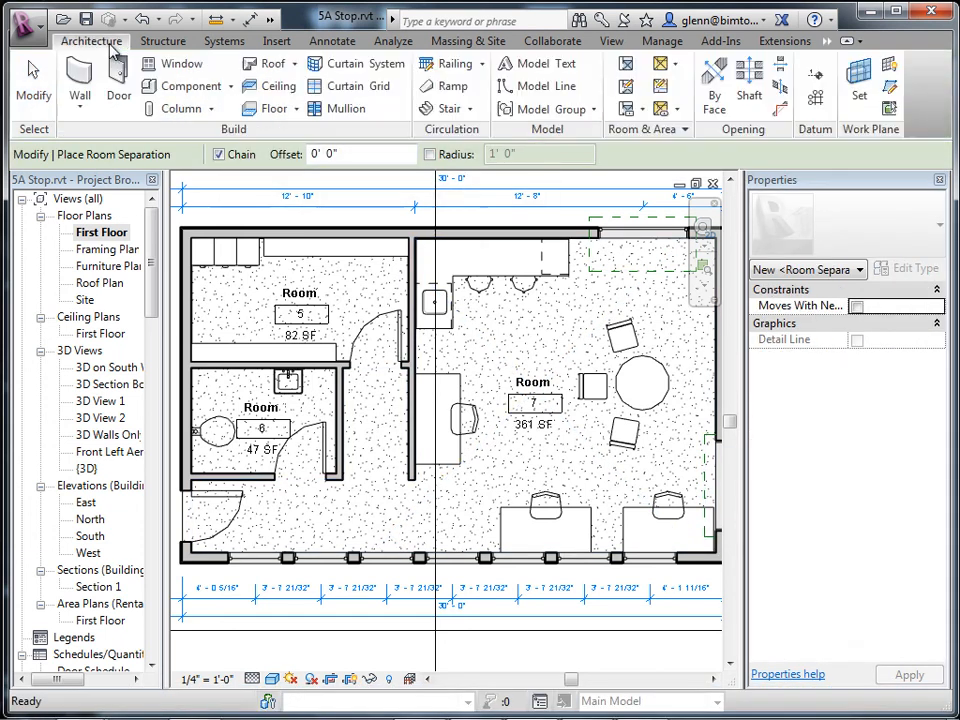
left_click(624, 89)
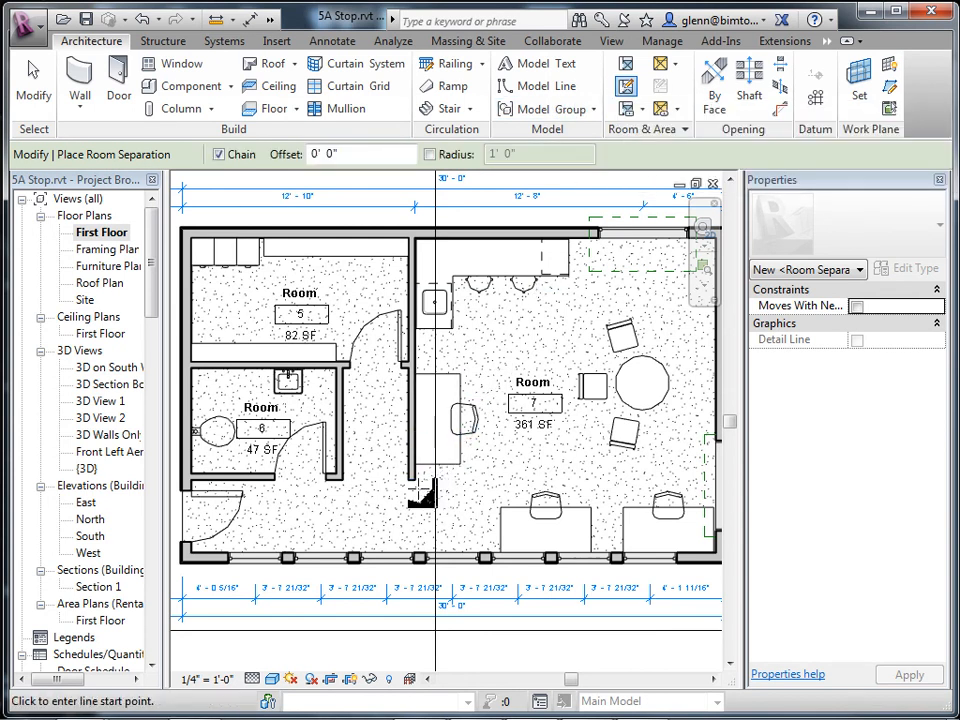
left_click(413, 482)
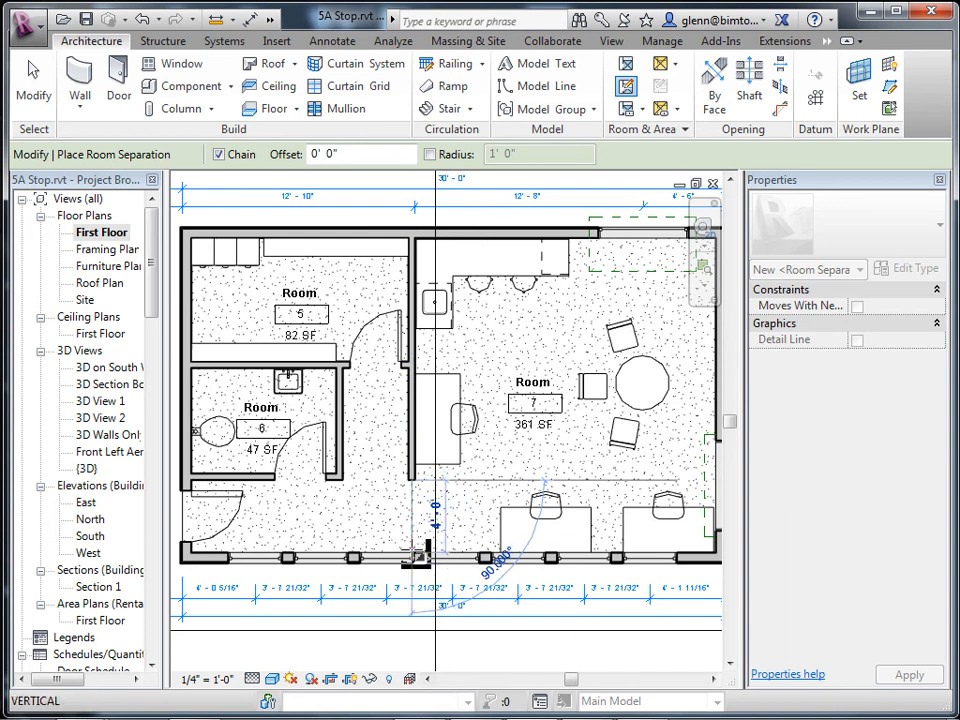
left_click(414, 557)
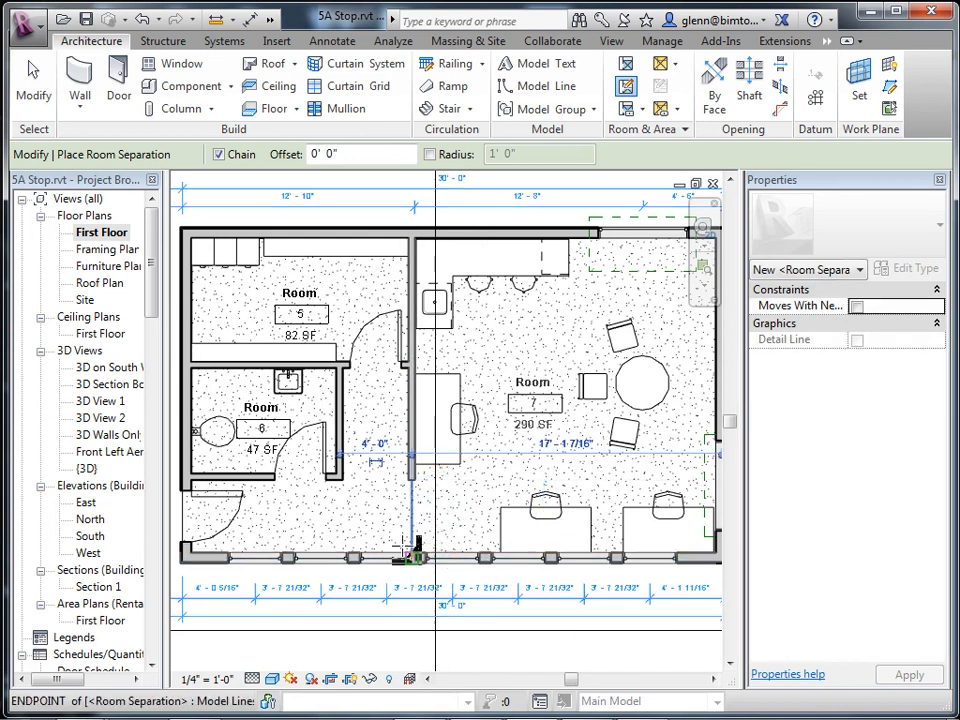
left_click(28, 90)
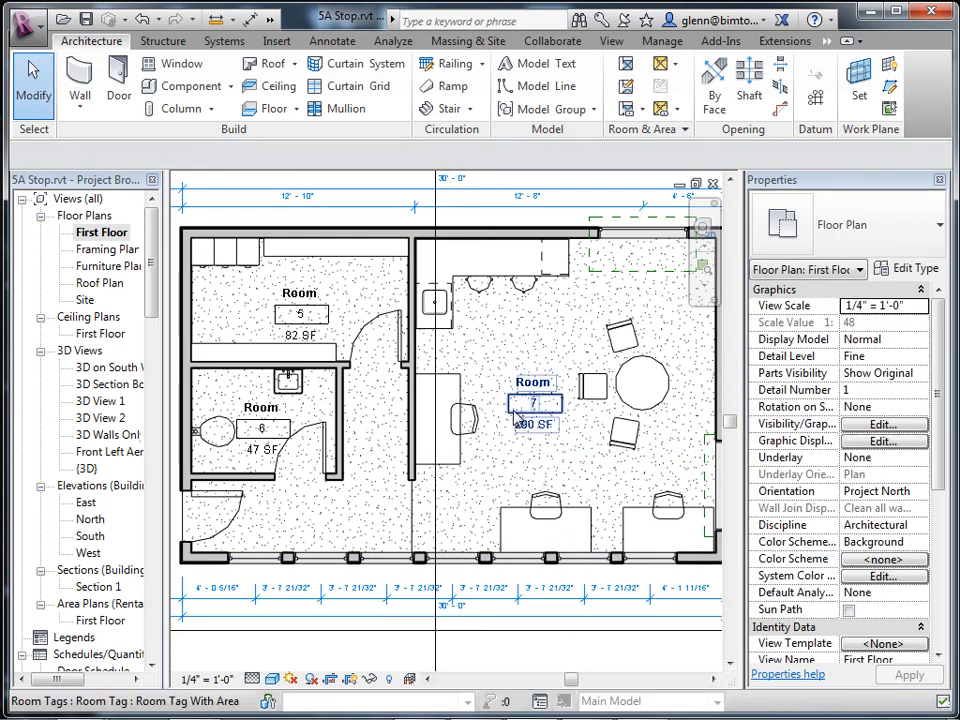
Place a tagged room in the entry area on the door side of the new separation line
scroll(553, 440, "up", 3)
middle_click_drag(553, 440, 662, 417)
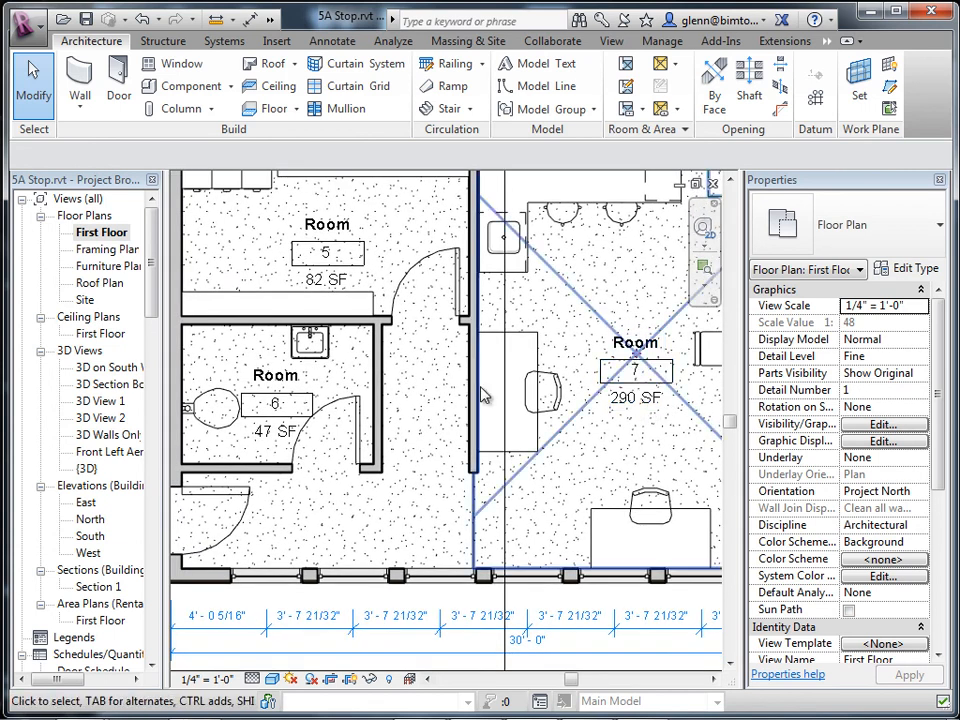
left_click(625, 63)
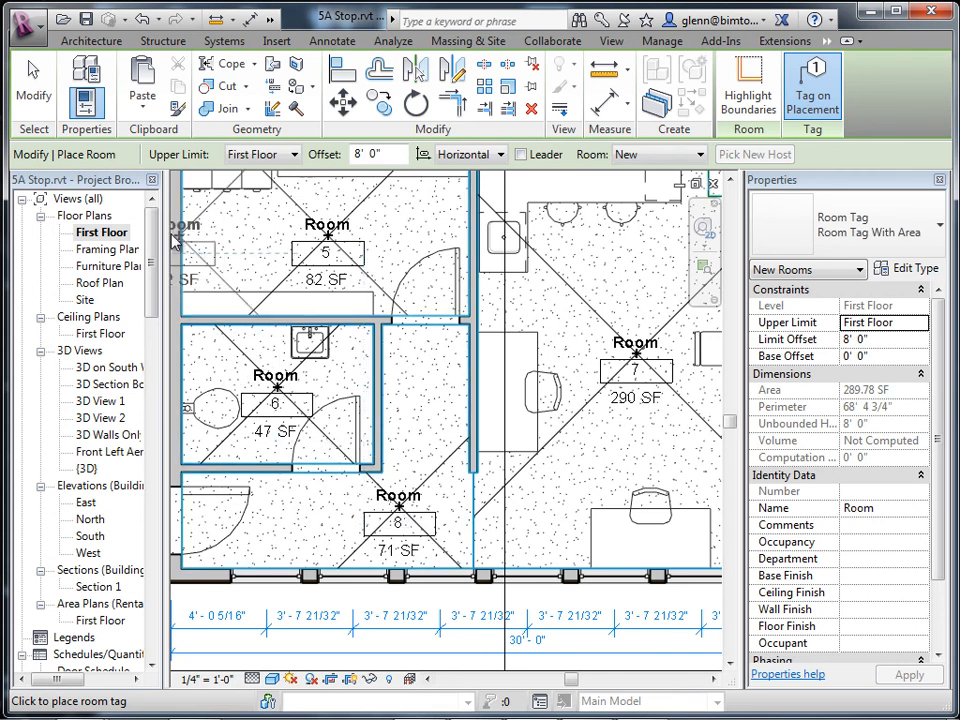
left_click(33, 90)
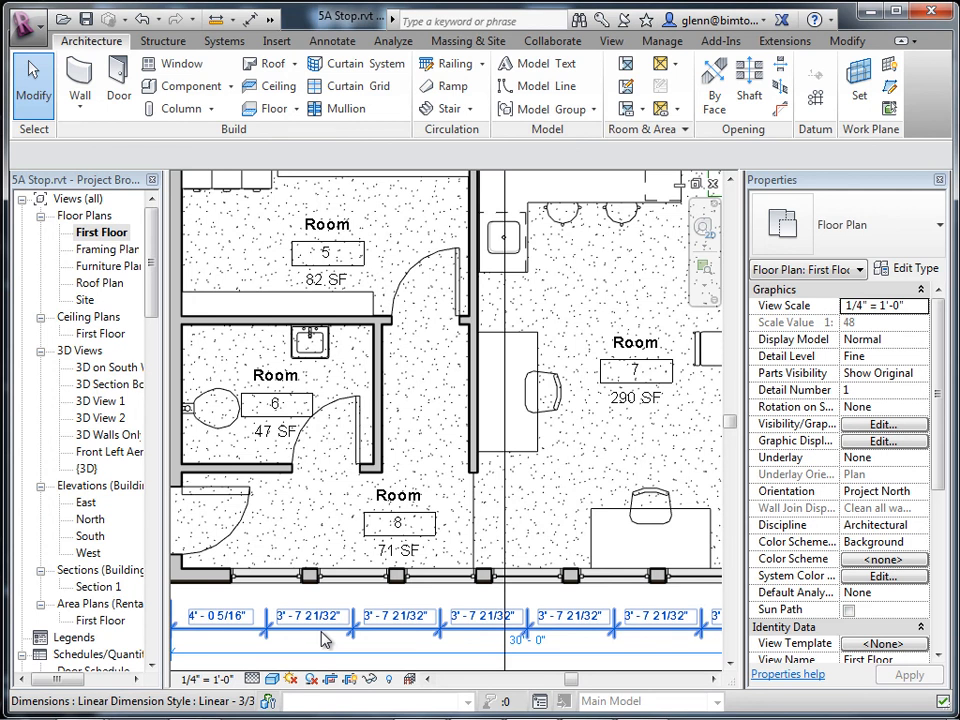
Name the room above the bathroom Storeroom in its room tag
left_click(336, 234)
left_click(334, 228)
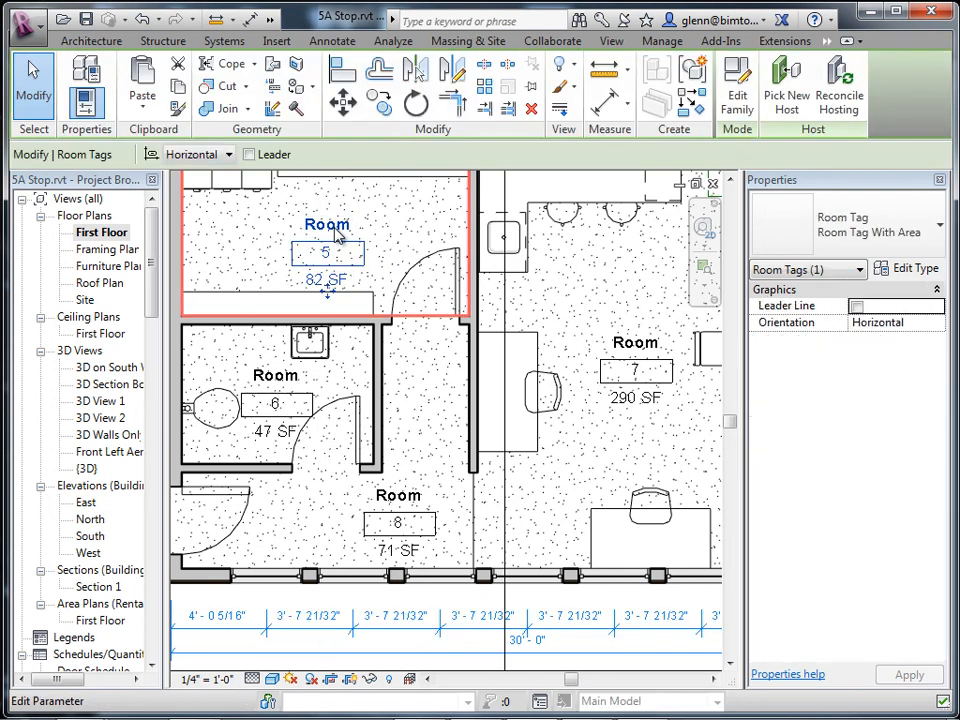
type("Storeroom")
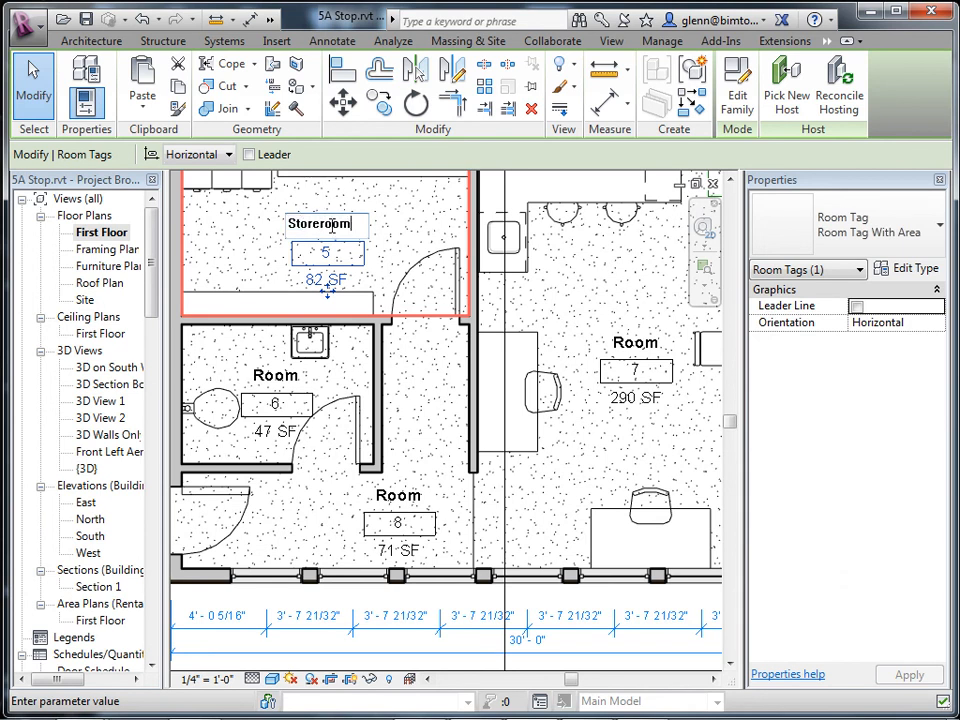
left_click(261, 350)
left_click(269, 376)
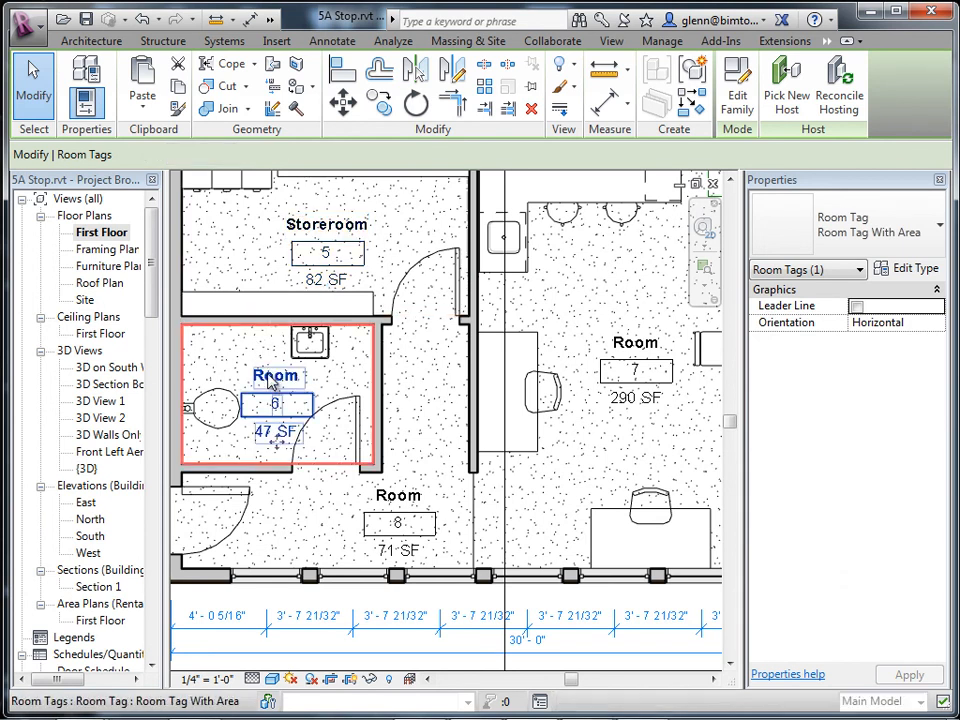
key("w")
key("c")
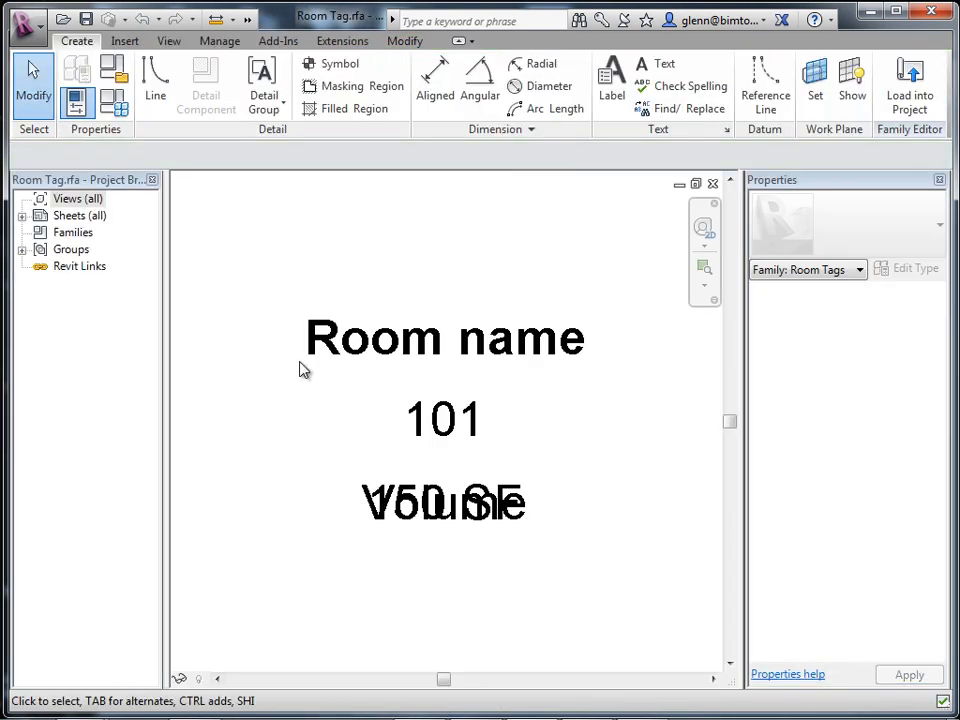
left_click(712, 185)
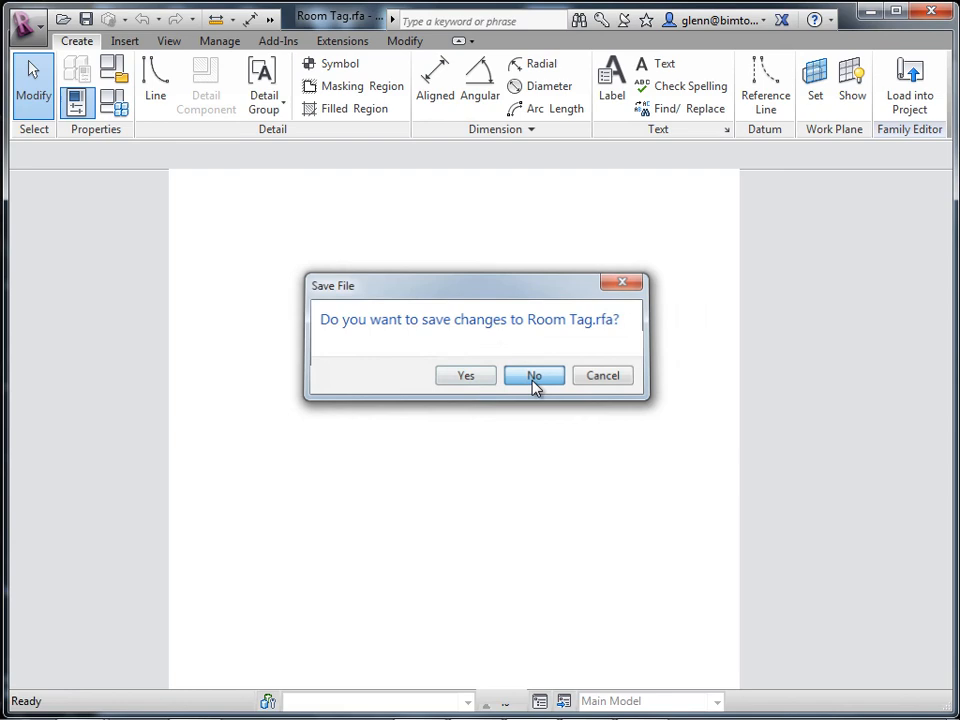
left_click(535, 376)
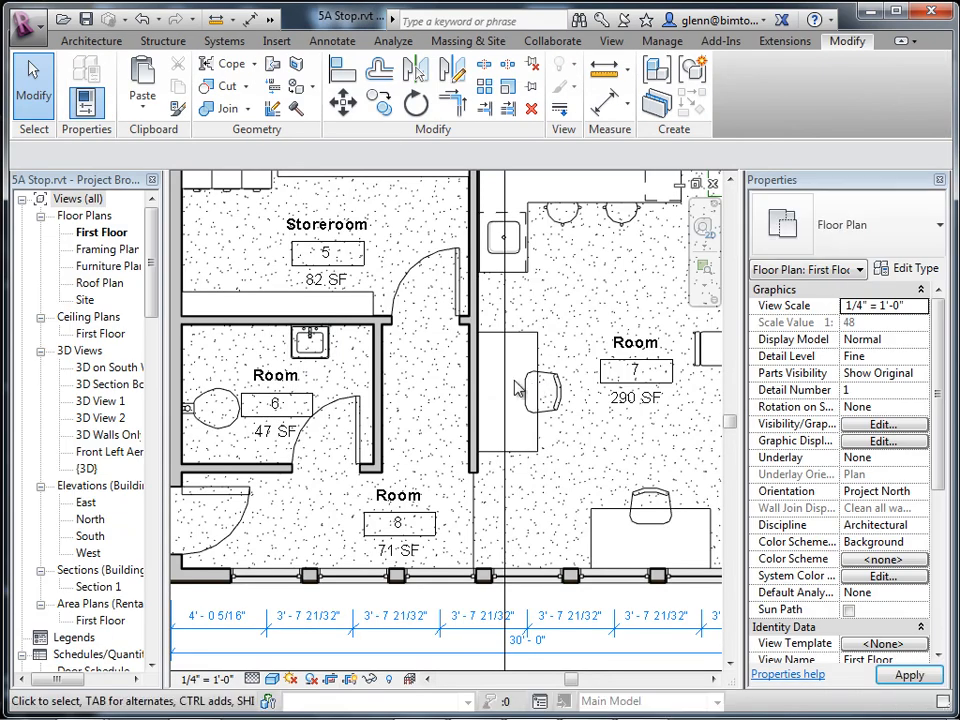
Name the room with the toilet and sink Bathroom and the room at the entrance door Entry
left_click(272, 374)
left_click(274, 375)
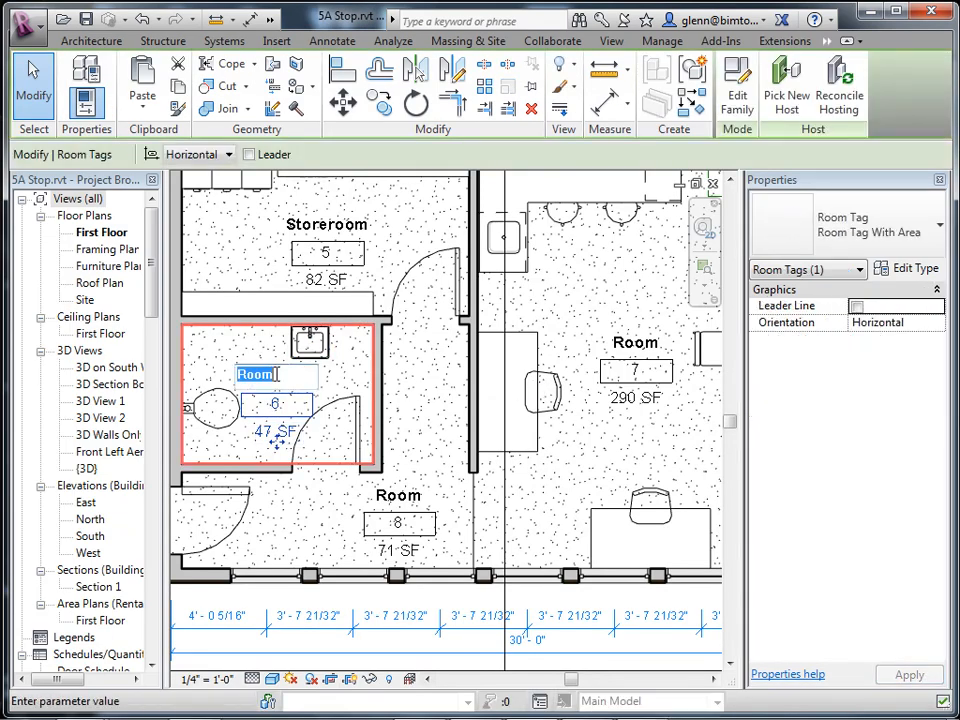
type("Bathroom")
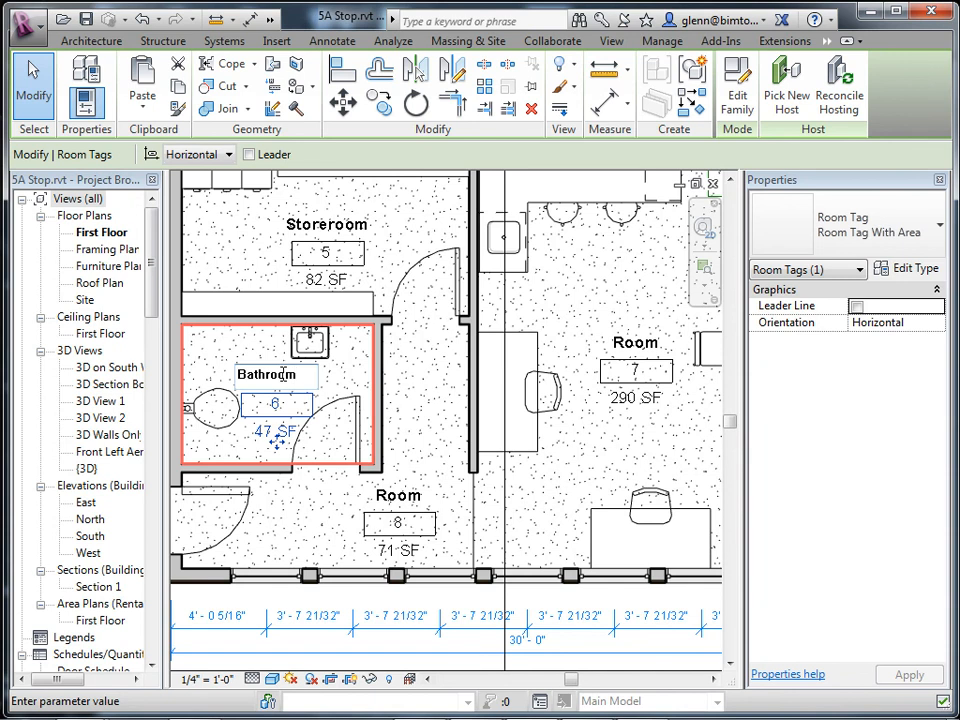
key("Return")
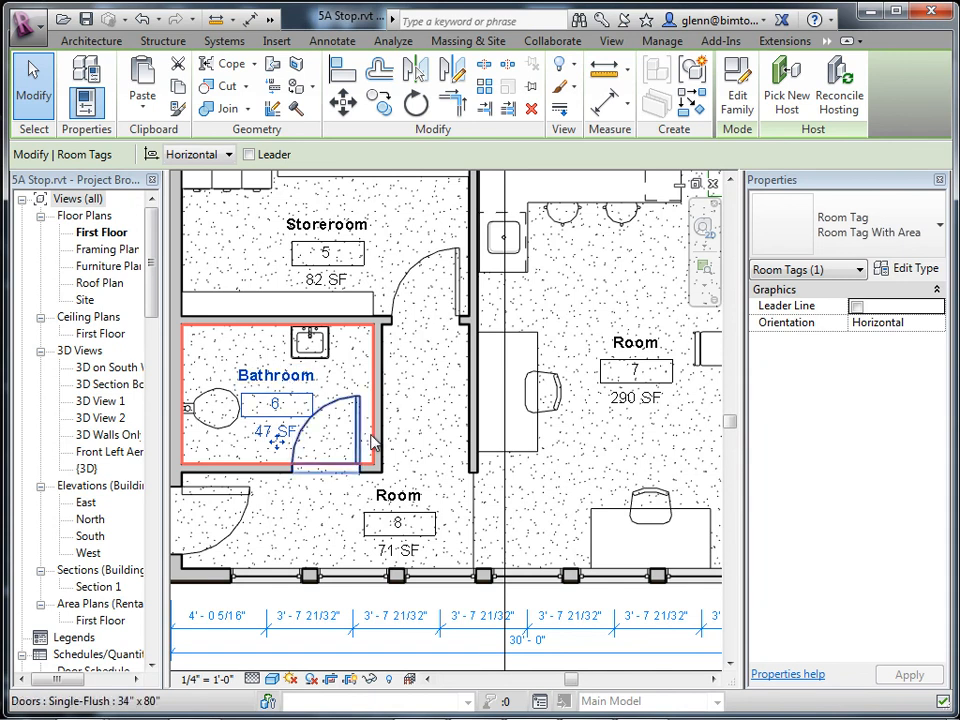
left_click(400, 508)
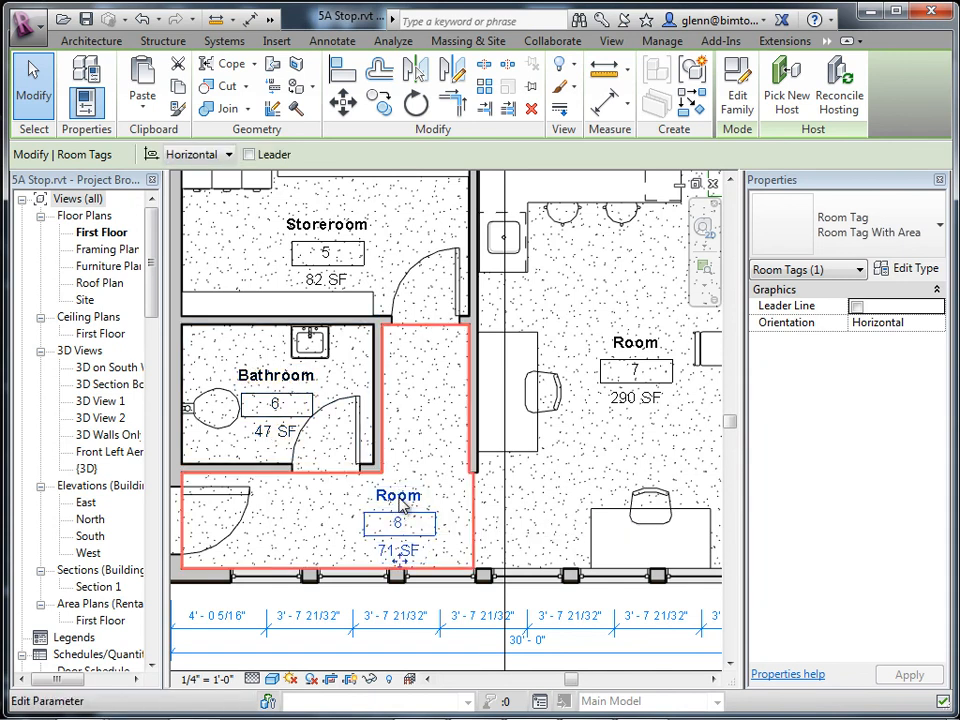
left_click(399, 496)
type("Entry")
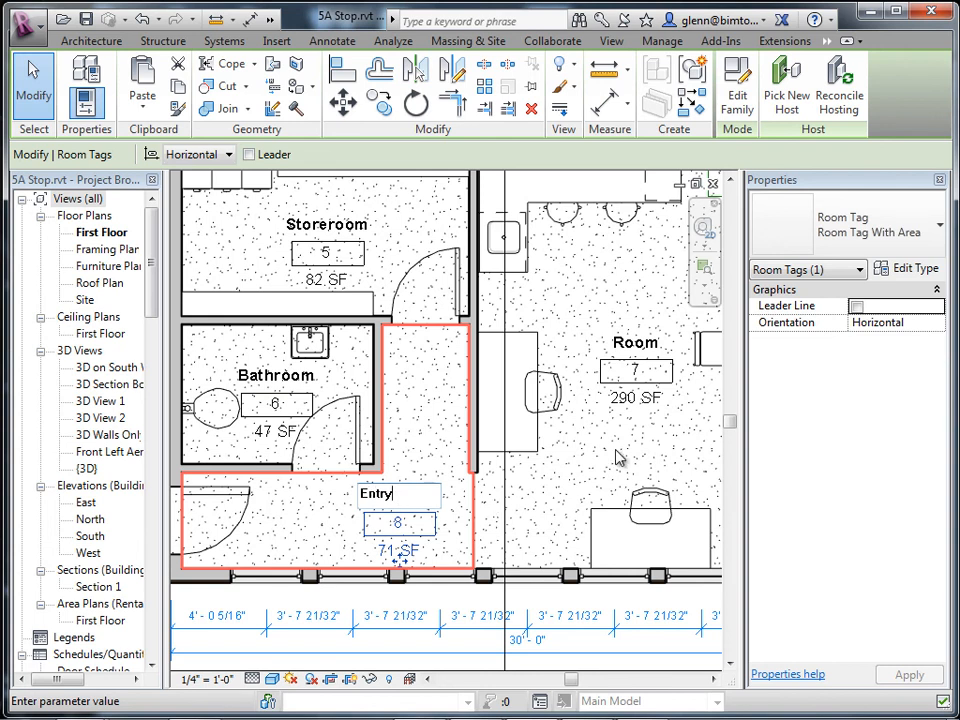
key("Return")
Name the large open room with the desks Workroom in its room tag
left_click(641, 343)
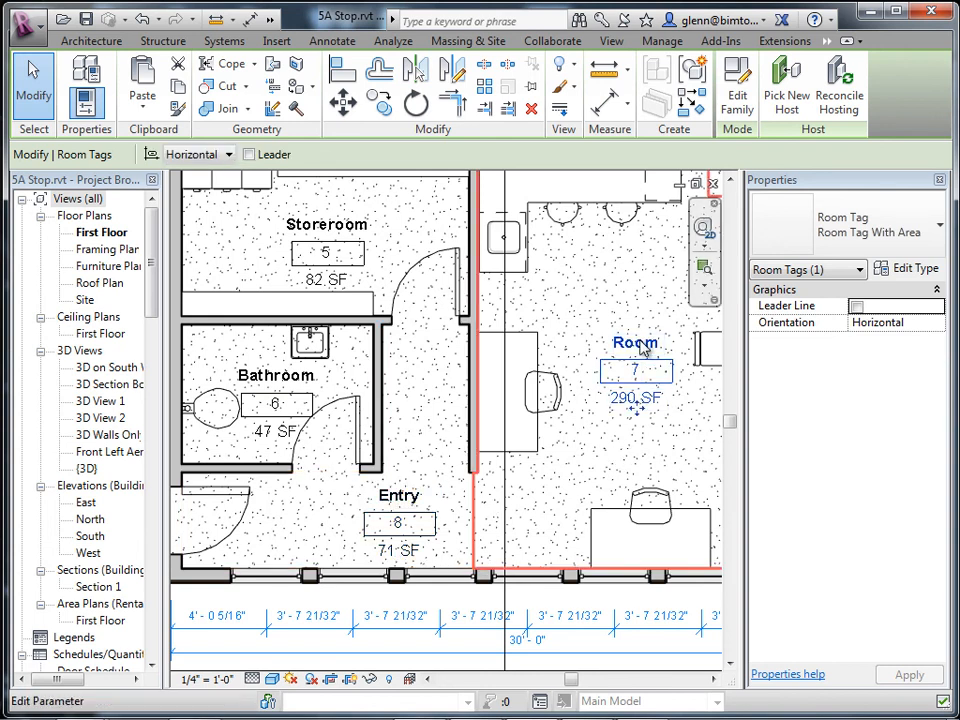
left_click(641, 343)
type("Work")
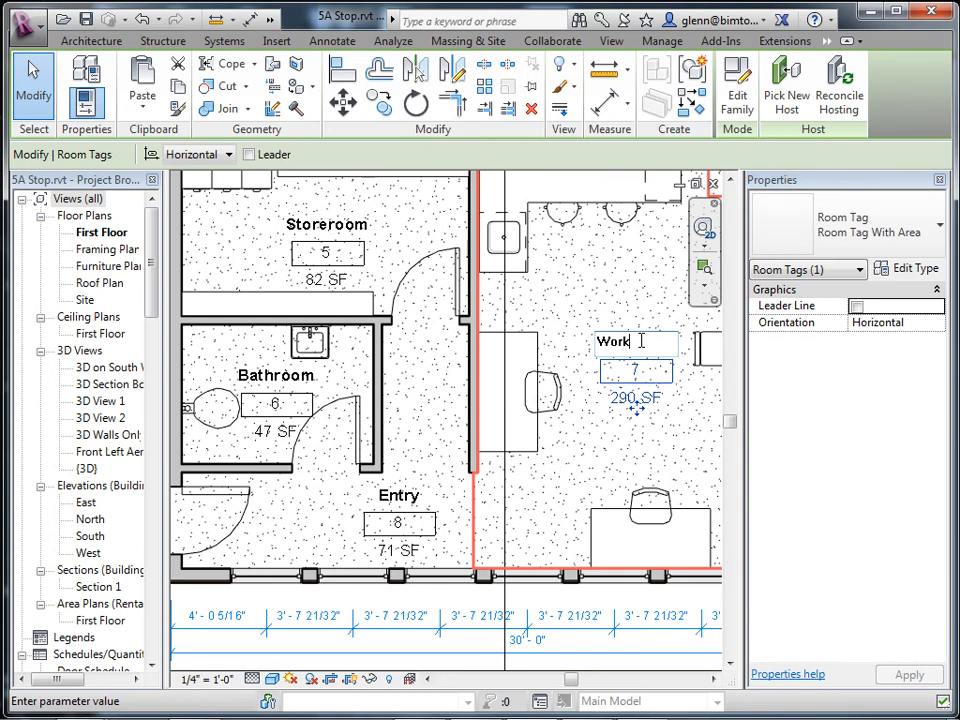
type("room")
key("Return")
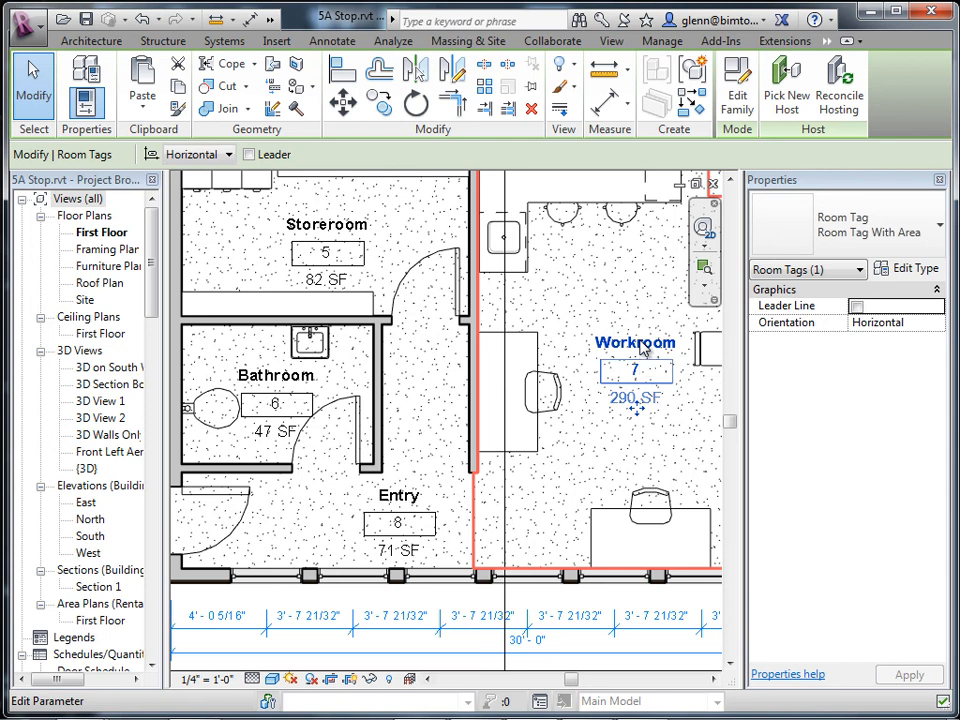
Open the Room Schedule and delete the four unplaced rooms numbered 1 to 4
left_click_drag(735, 422, 731, 454)
left_click_drag(152, 321, 156, 380)
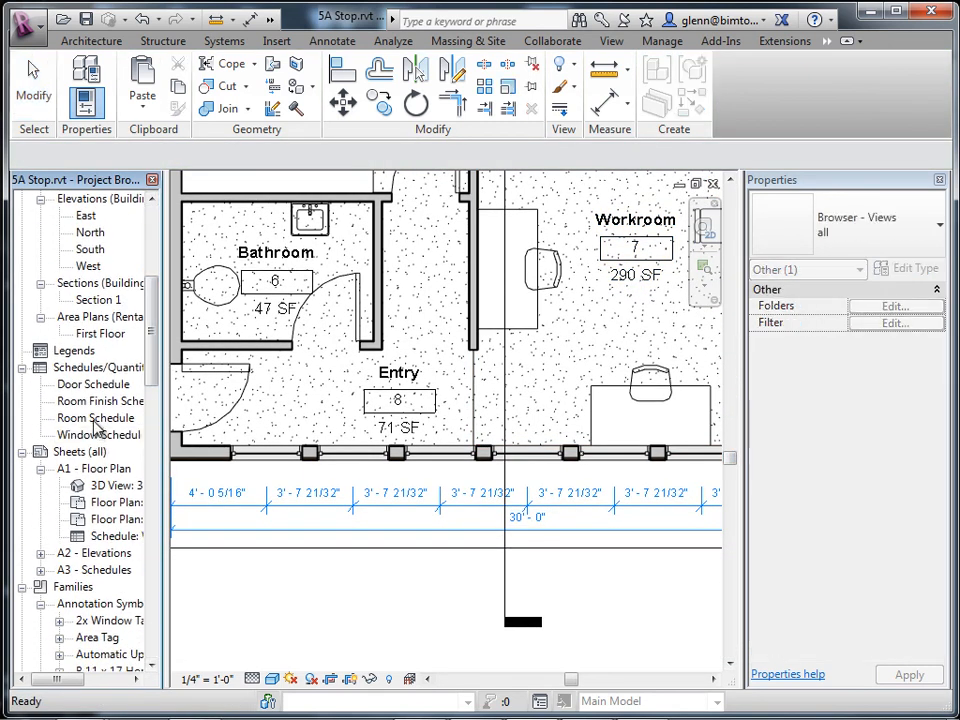
double_click(95, 419)
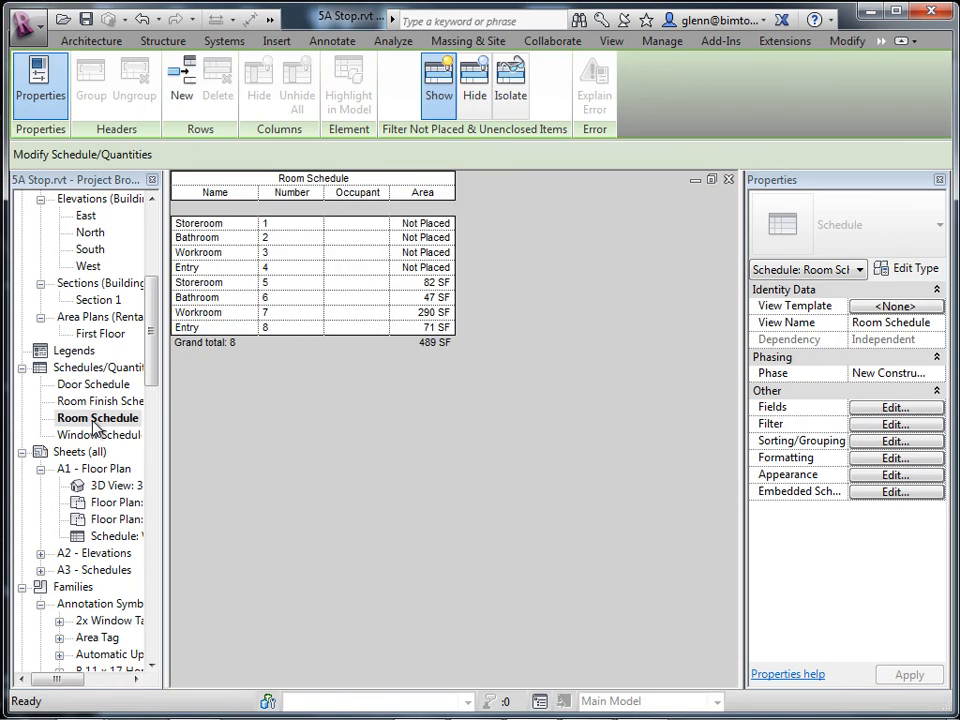
left_click(236, 224)
left_click_drag(246, 240, 433, 270)
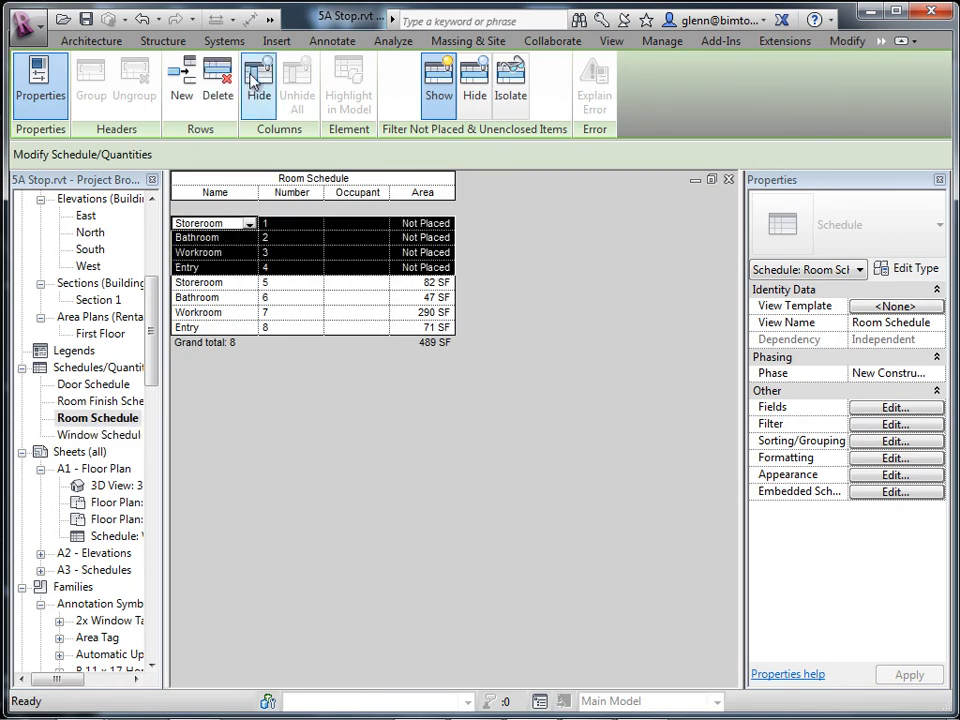
left_click(220, 90)
left_click(516, 386)
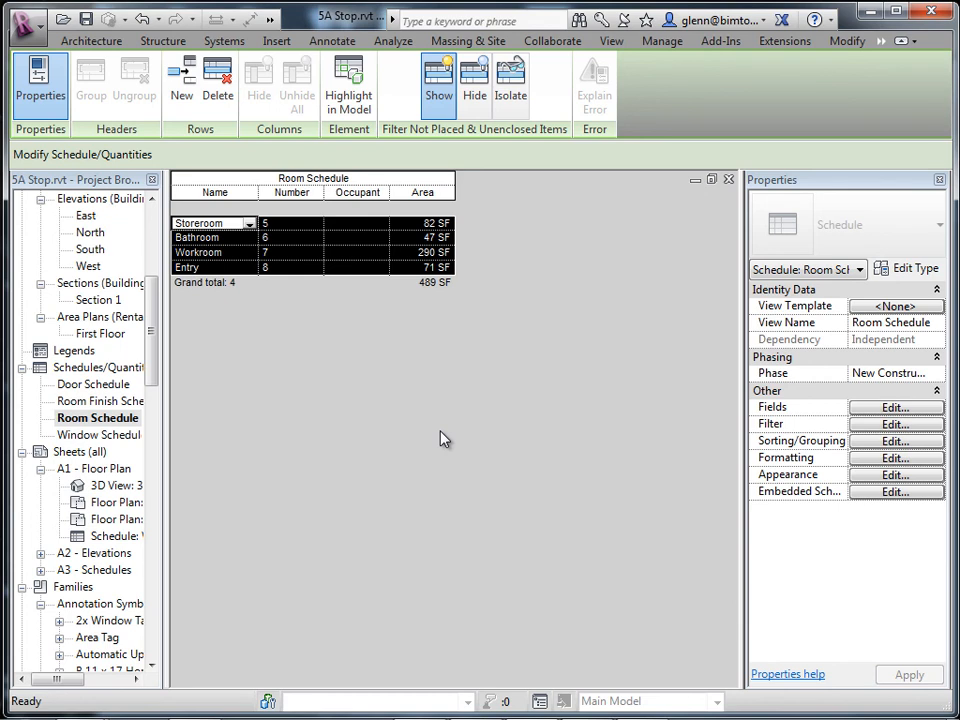
Renumber the scheduled rooms: Storeroom 1, Bathroom 2, Workroom 3 and Entry 4
left_click(306, 224)
key("BackSpace")
type("1")
left_click(303, 237)
key("BackSpace")
type("2")
left_click(296, 252)
type("3")
left_click(290, 267)
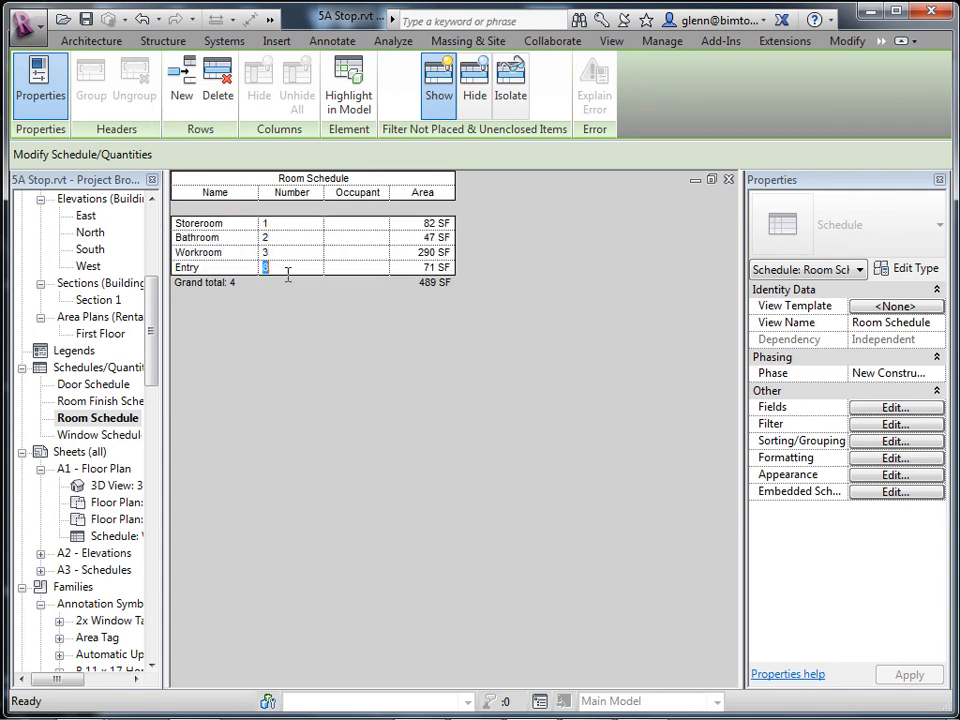
type("4")
Review the fields available for the Room Schedule without changing them
left_click(885, 410)
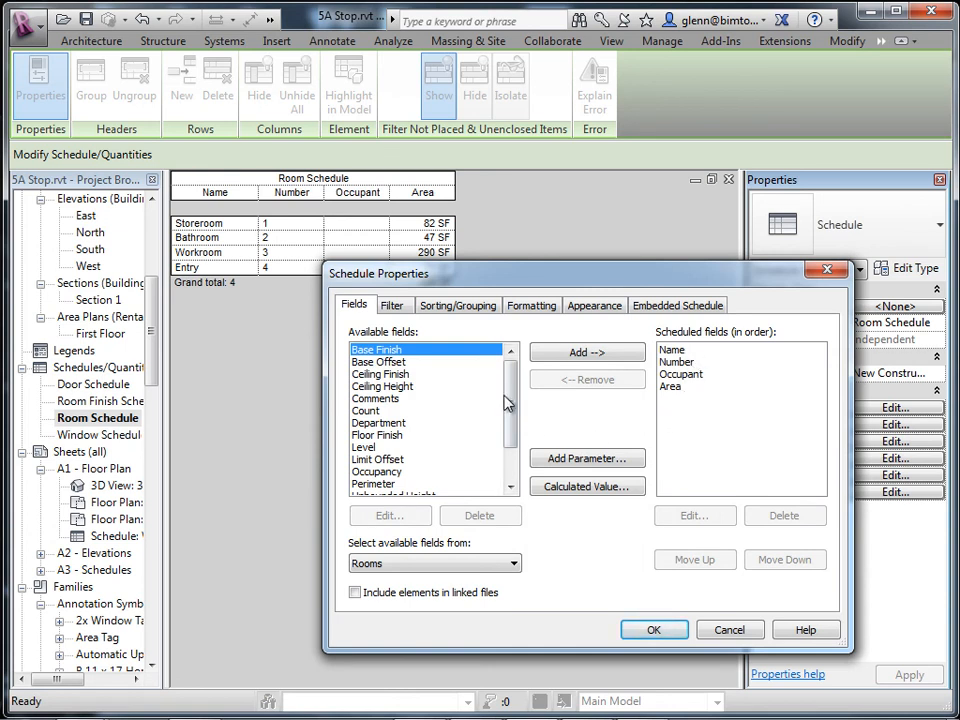
left_click_drag(510, 403, 512, 437)
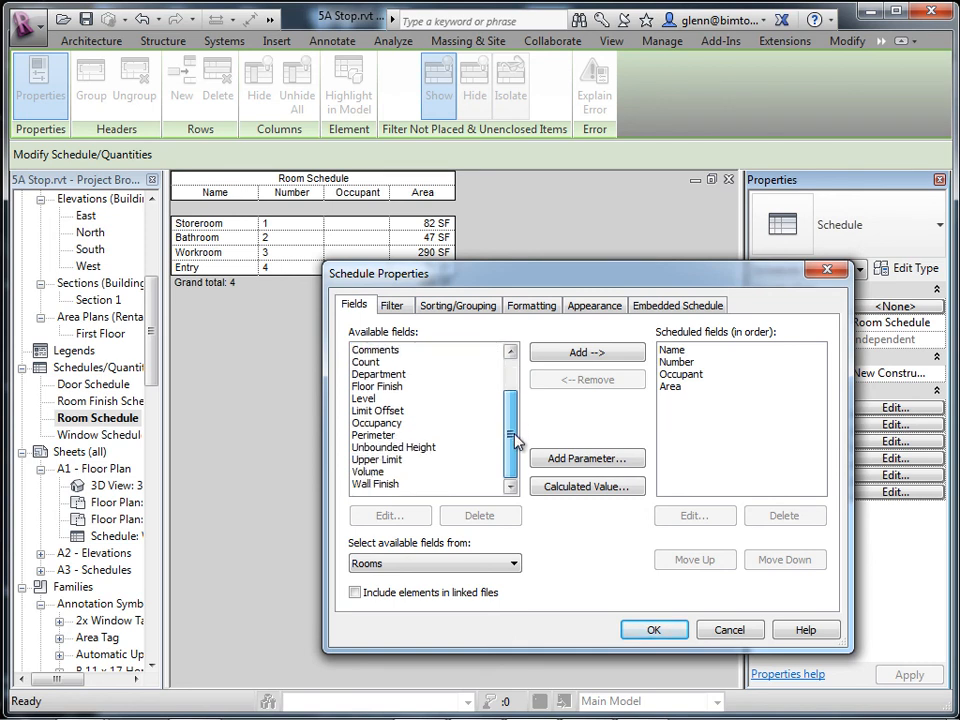
left_click(726, 630)
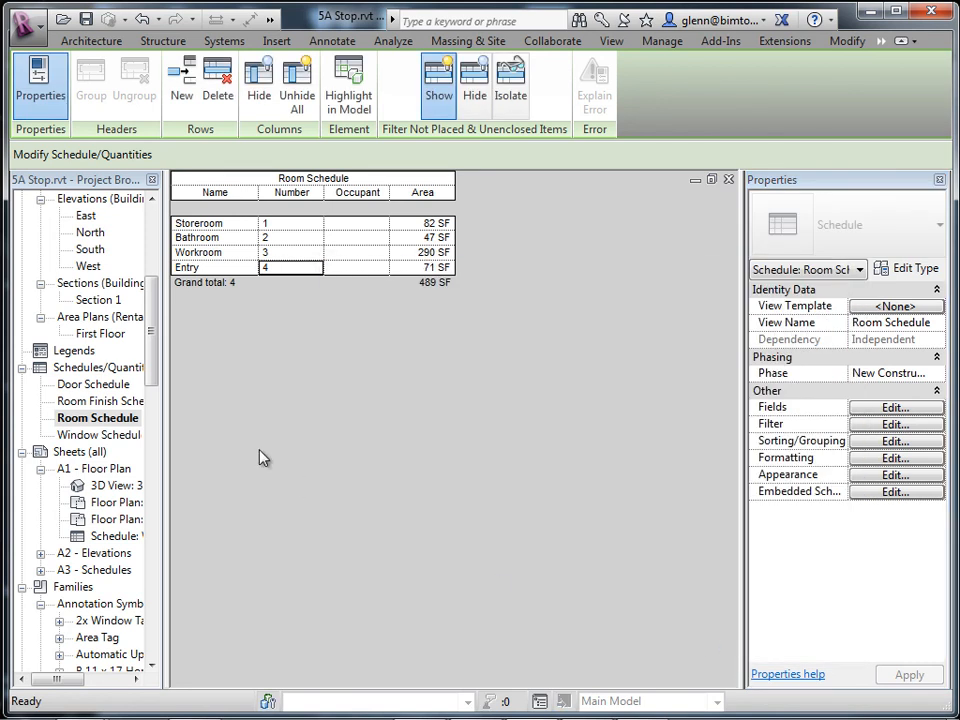
In the Room Finish Schedule, turn on grand totals with title, count and totals, and calculate totals for the Area field
double_click(104, 403)
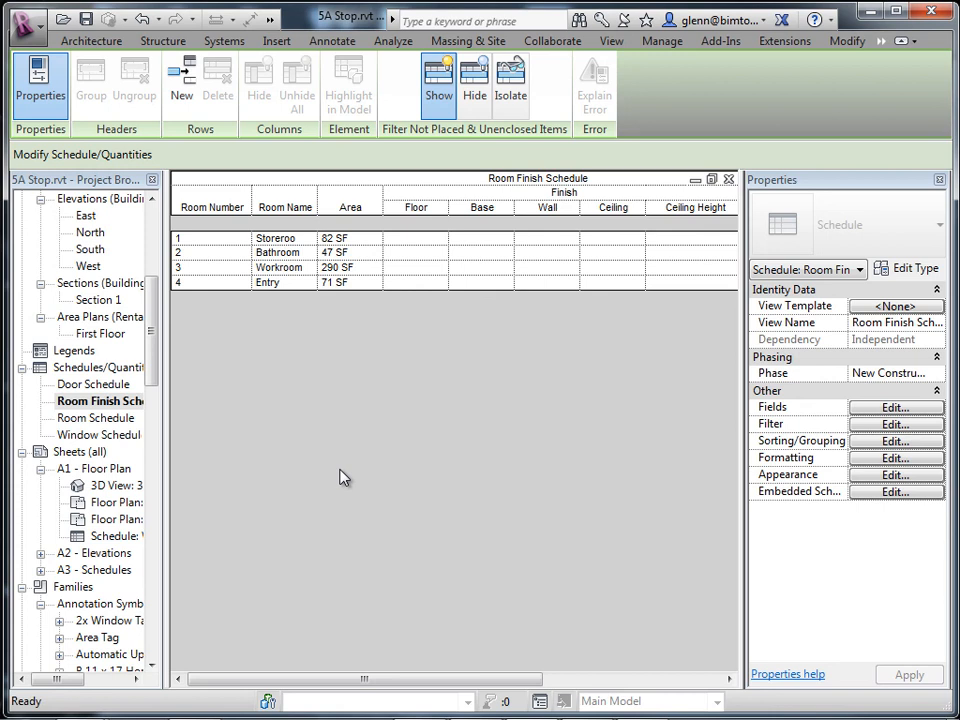
left_click(883, 442)
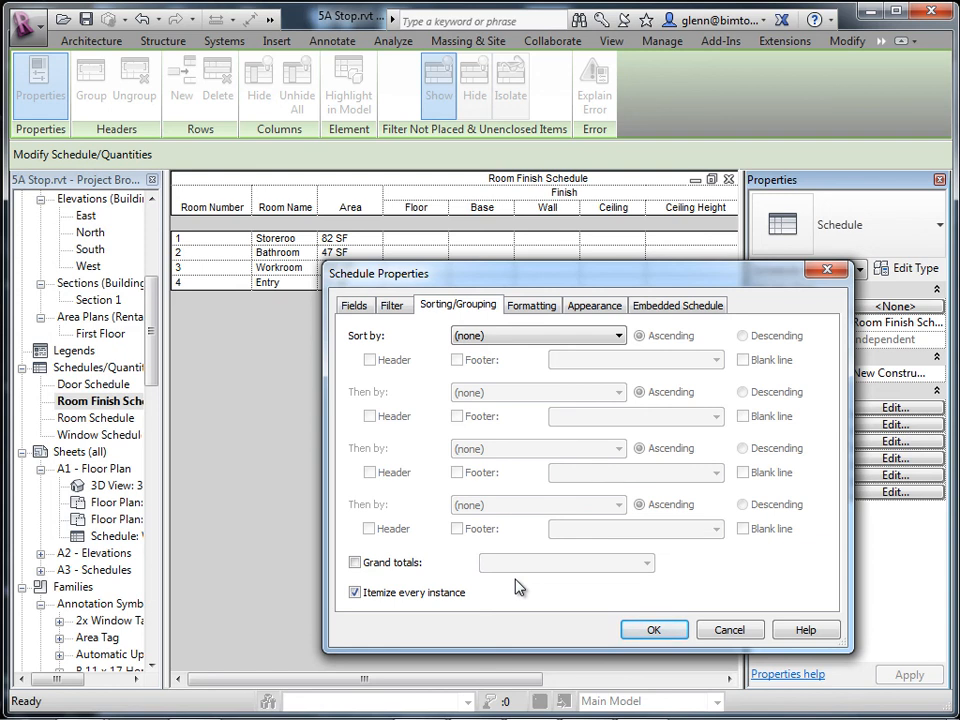
left_click(355, 563)
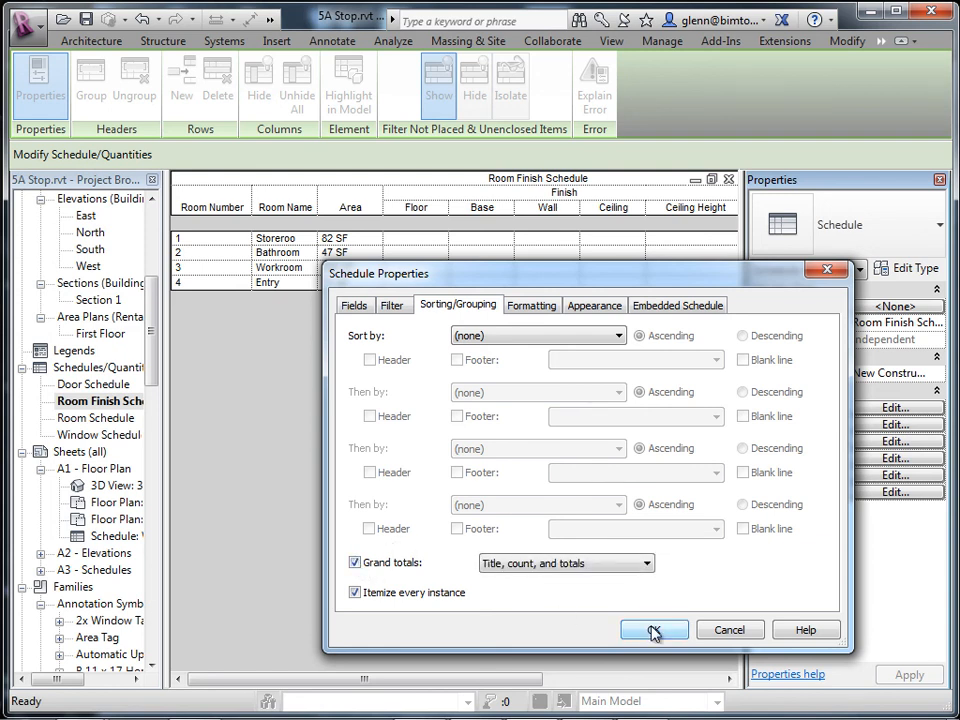
left_click(541, 306)
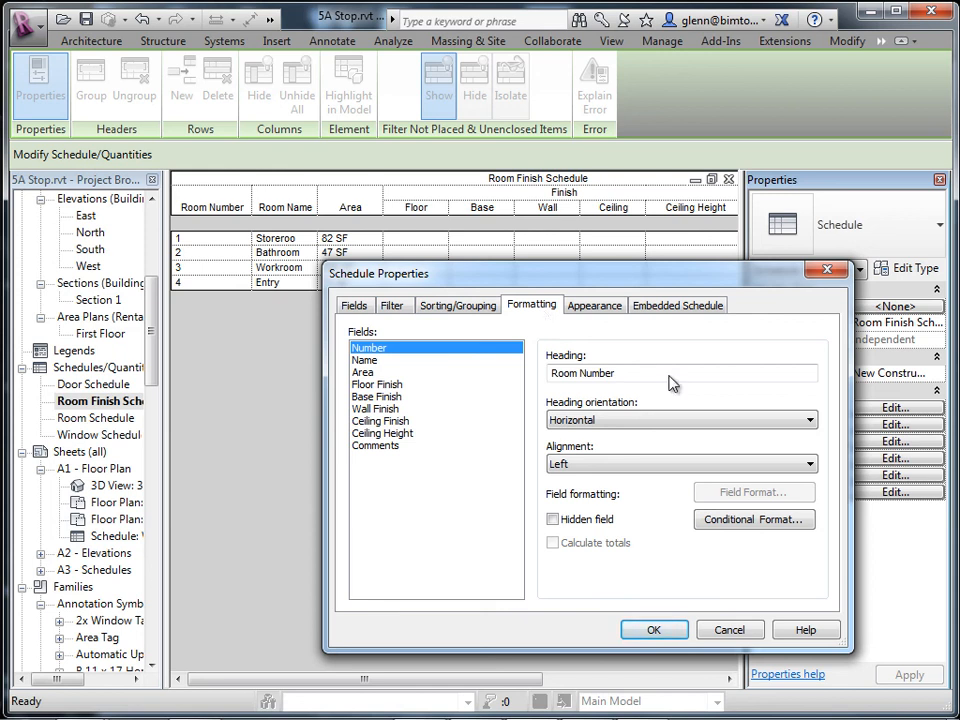
left_click(368, 374)
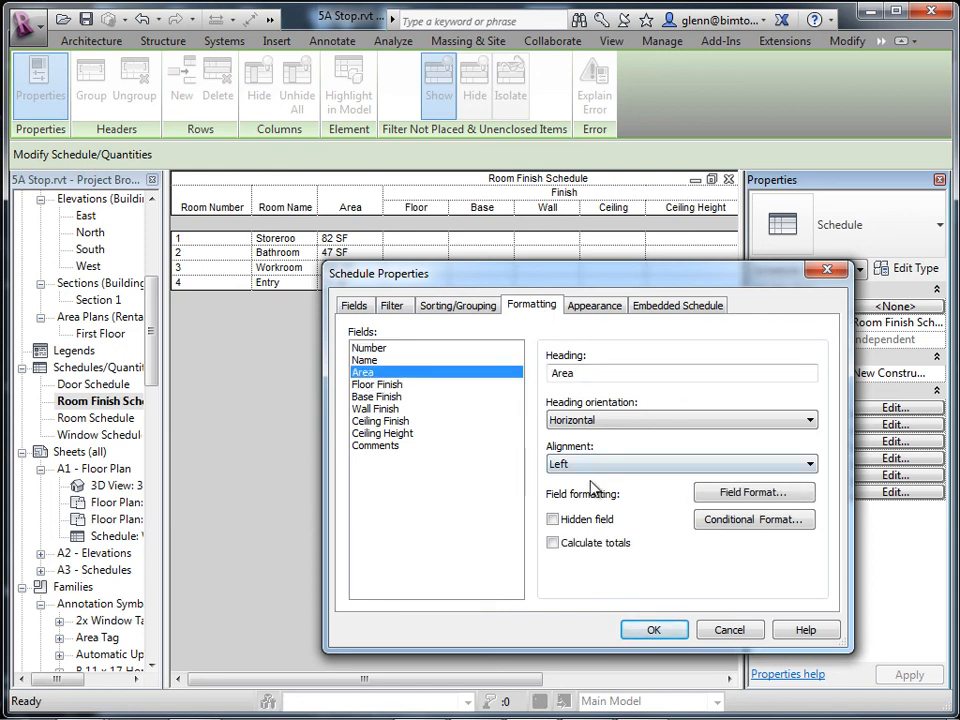
left_click(553, 543)
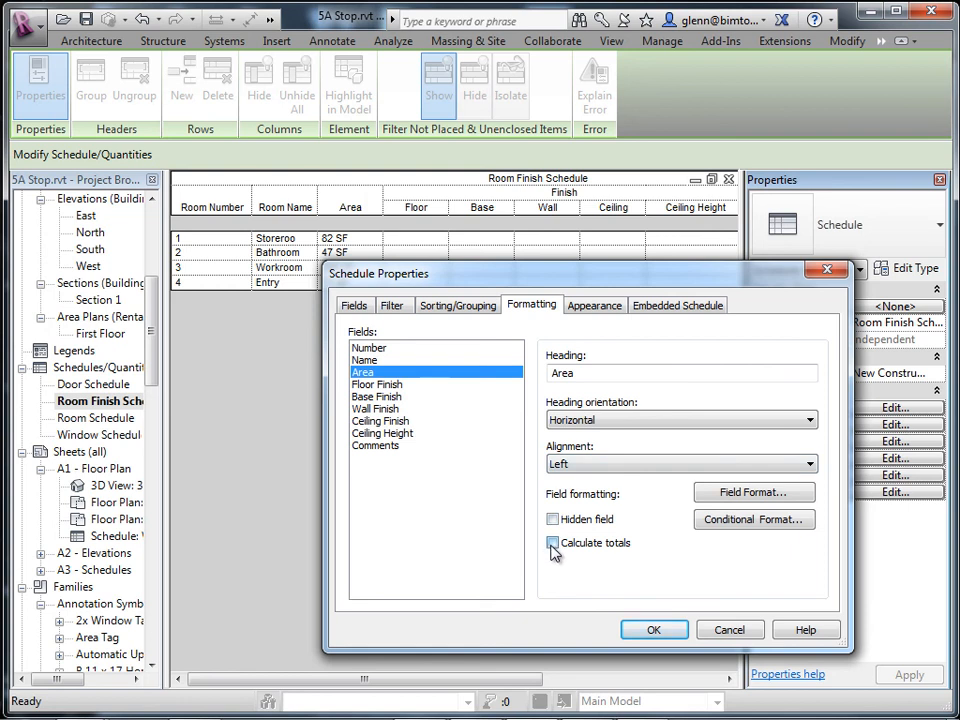
left_click(660, 630)
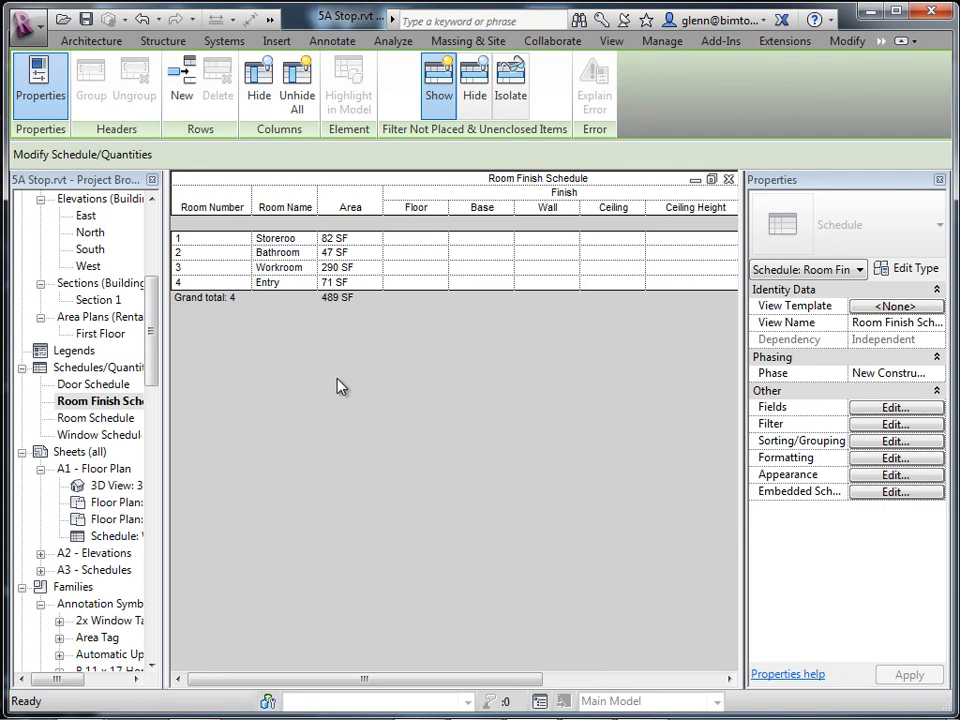
Enter the floor finishes in the Room Finish Schedule: Concrete for the Storeroom, Tile for the Bathroom, Carpet for the Workroom and Entry
left_click(433, 253)
type("Tile")
left_click(403, 267)
type("Carpet")
left_click(409, 238)
type("Concrete")
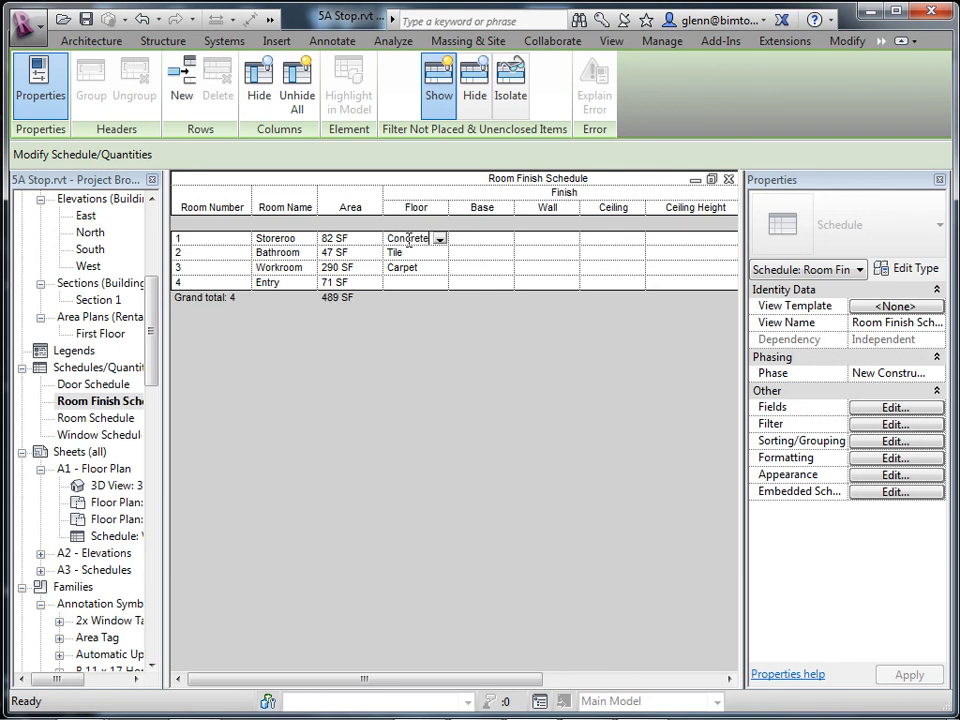
left_click(426, 282)
type("Cafr")
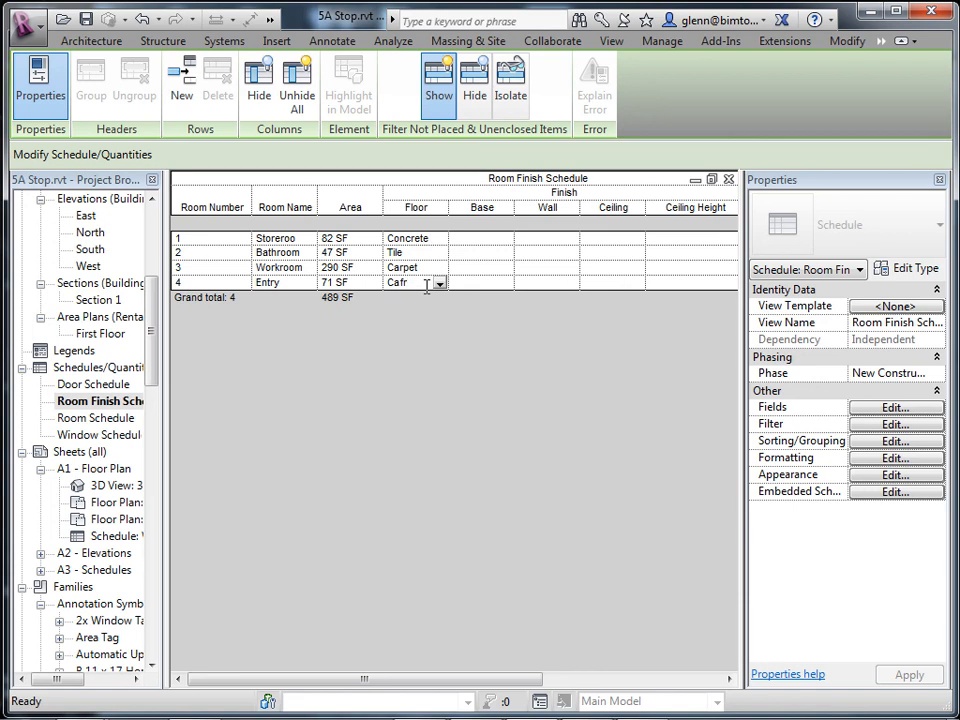
key("BackSpace")
key("BackSpace")
type("rpet")
Return to the First Floor plan and inspect the Entry room's dimensions, identity data and finish properties
left_click(150, 315)
left_click_drag(150, 315, 172, 236)
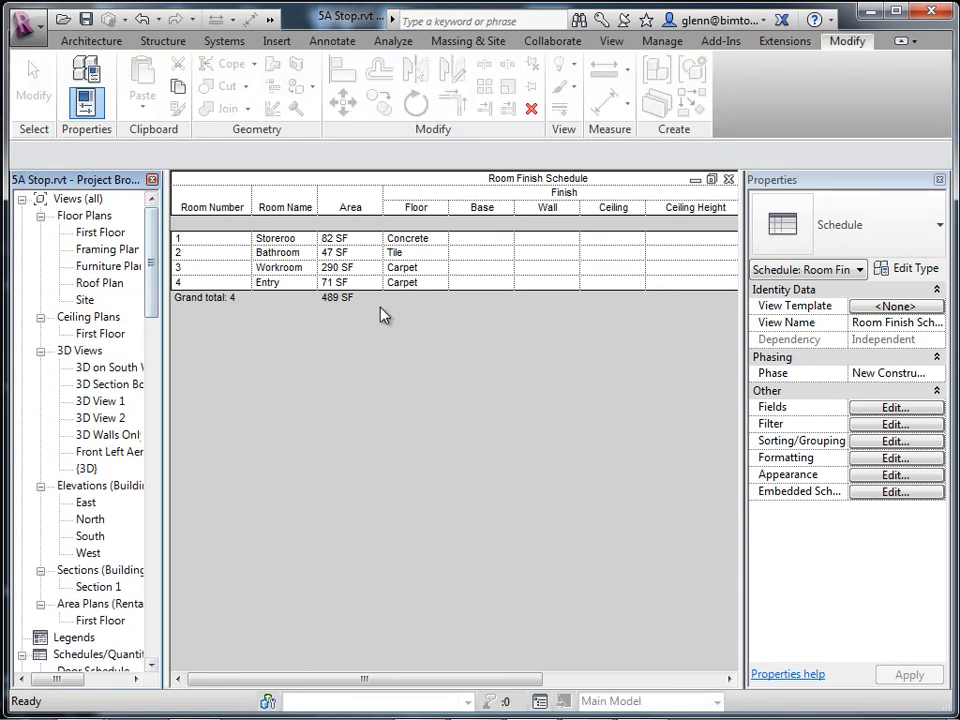
double_click(108, 232)
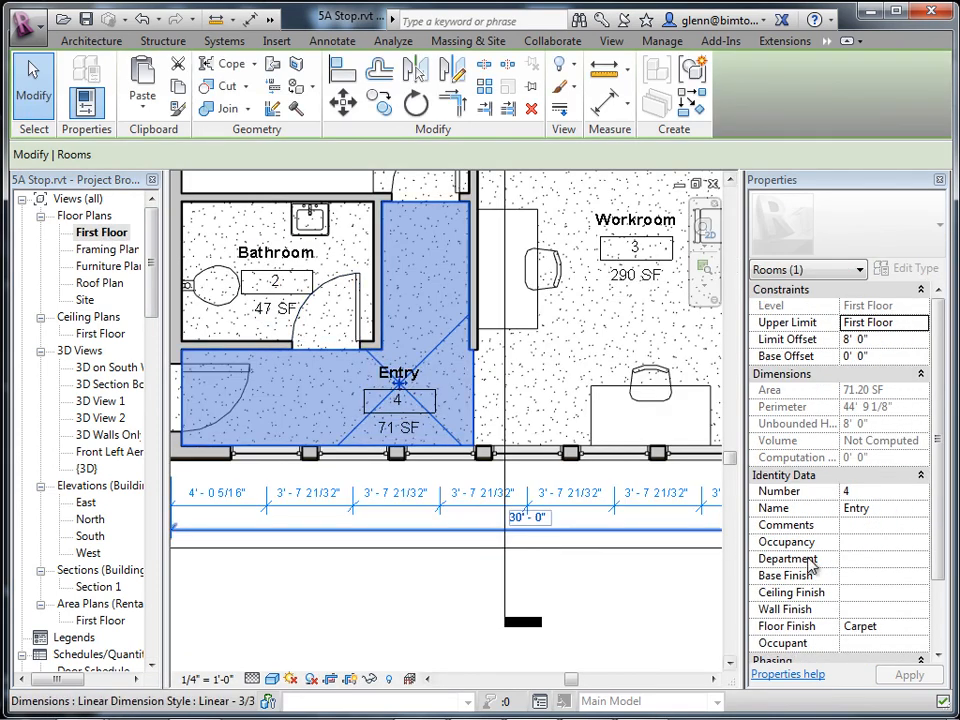
left_click_drag(936, 540, 952, 597)
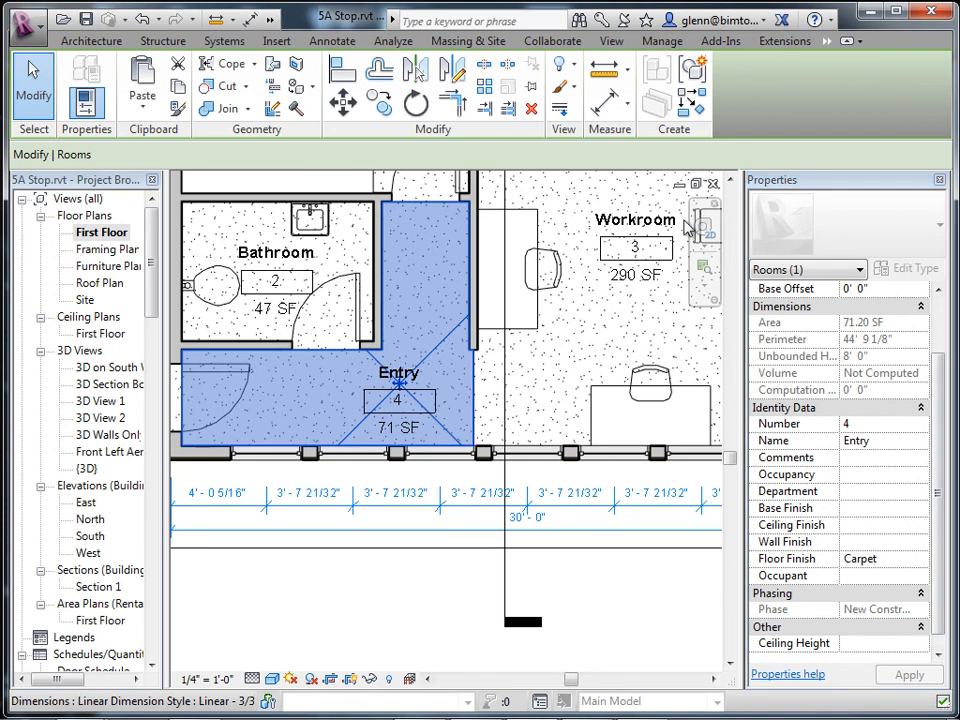
left_click(107, 44)
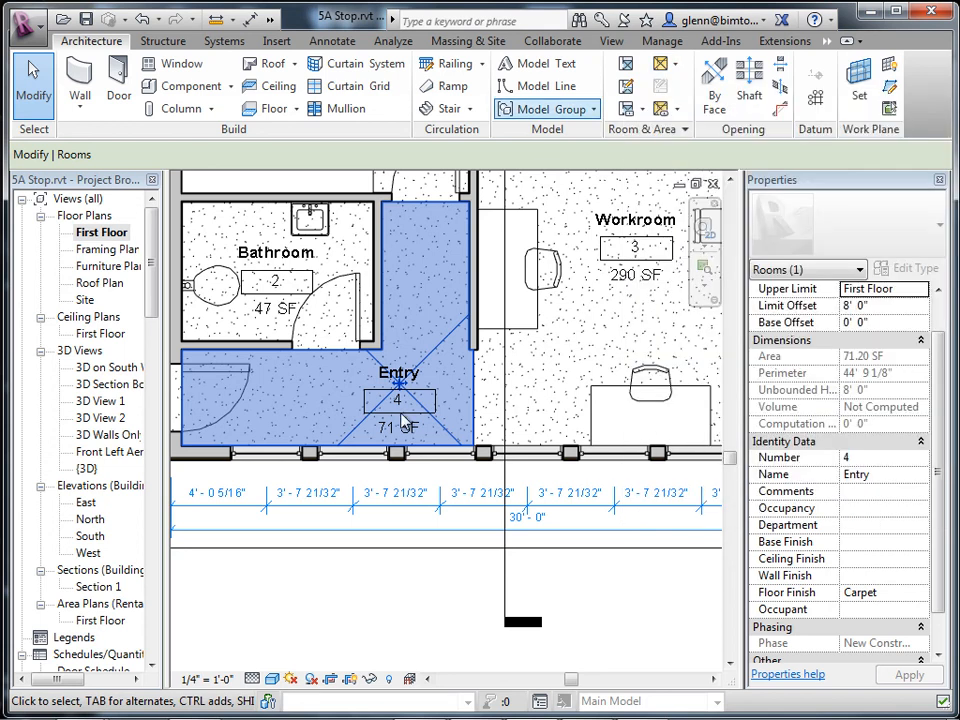
Switch to Windows Explorer and open the _Submit Your Projects Here folder inside _BIM Bootcamp 2012 on the cee110files drive
mouse_move(200, 710)
mouse_move(97, 710)
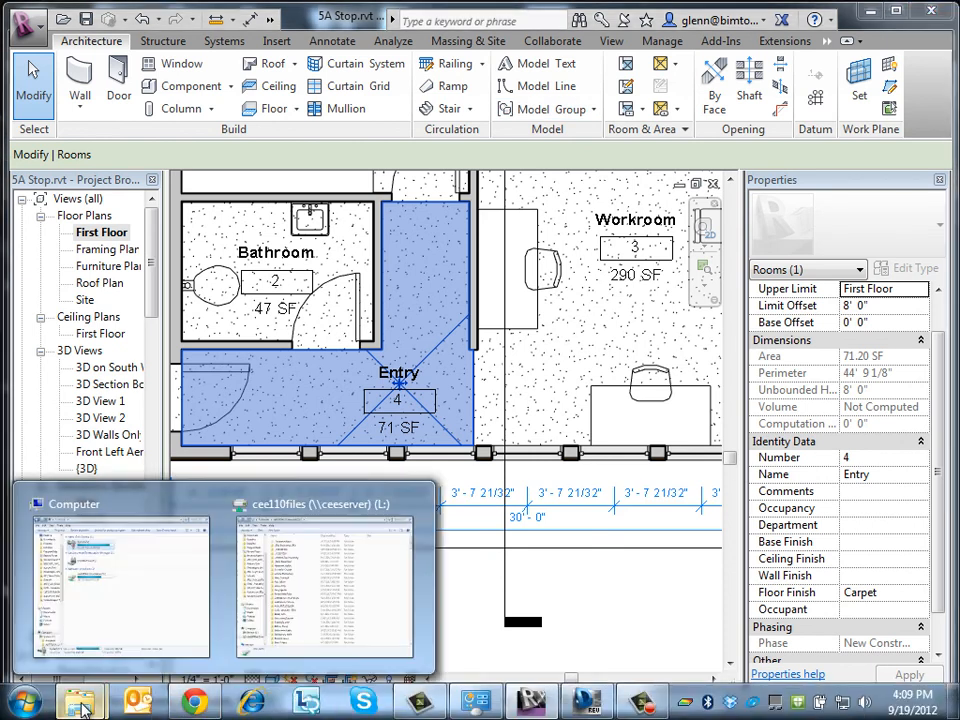
left_click(265, 607)
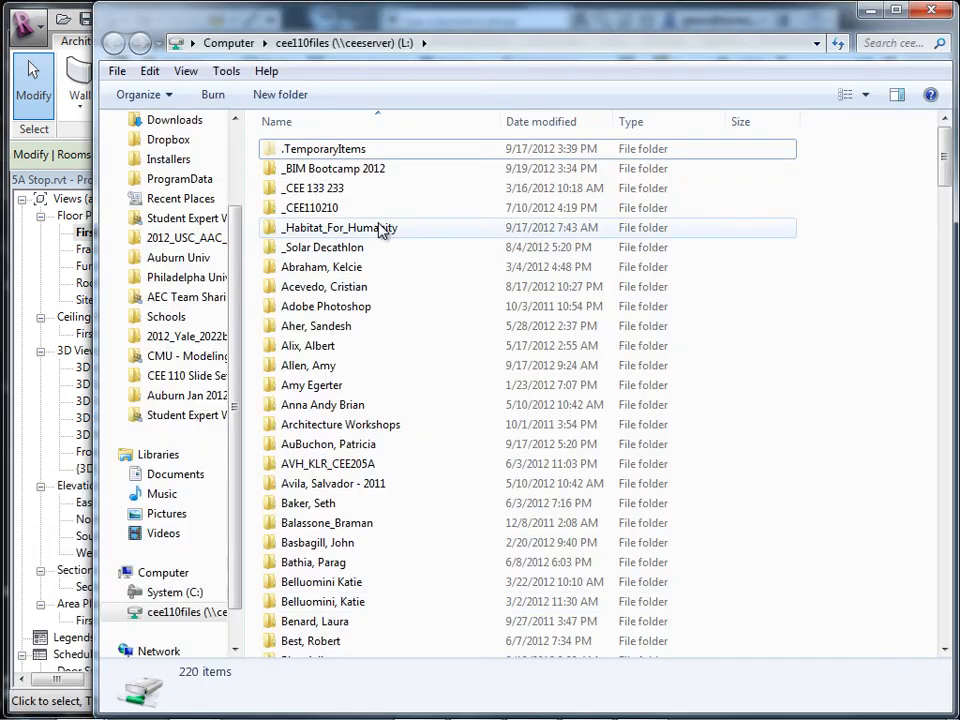
double_click(322, 168)
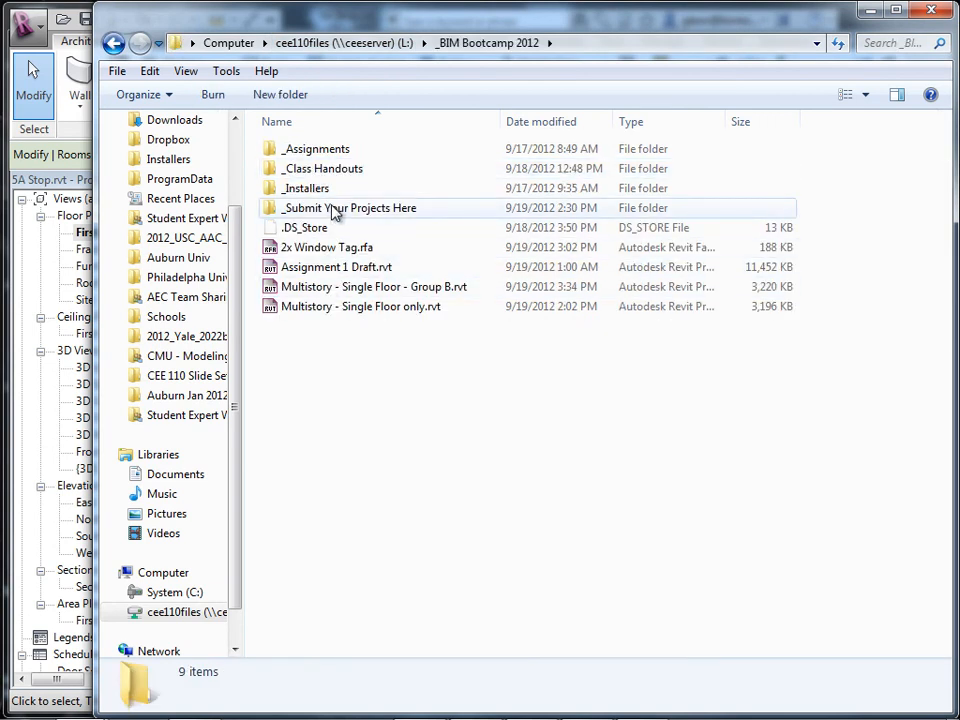
double_click(333, 210)
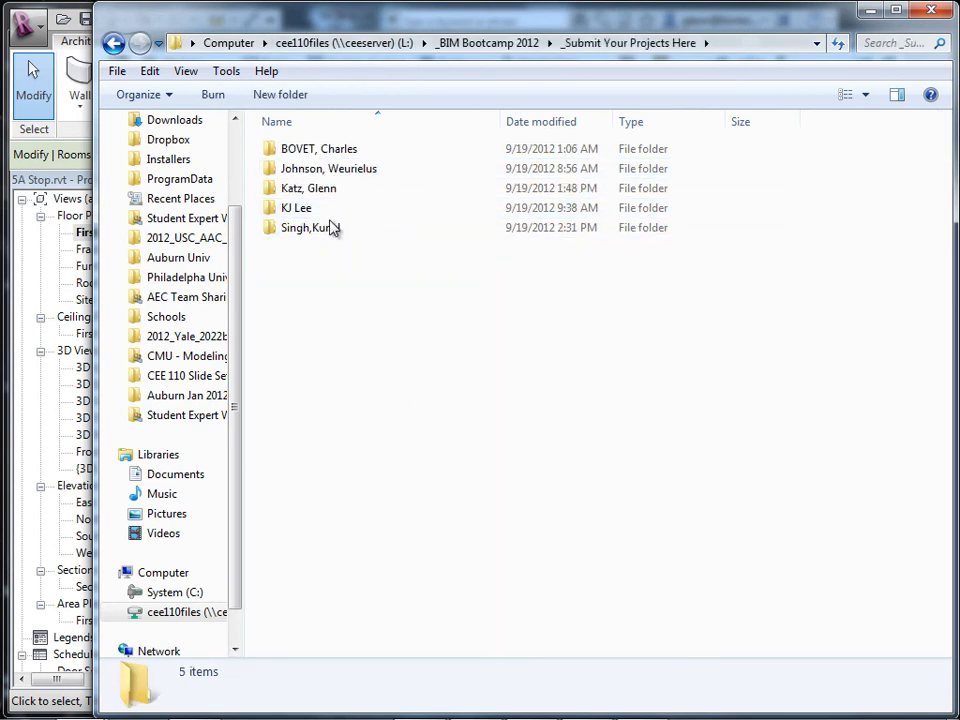